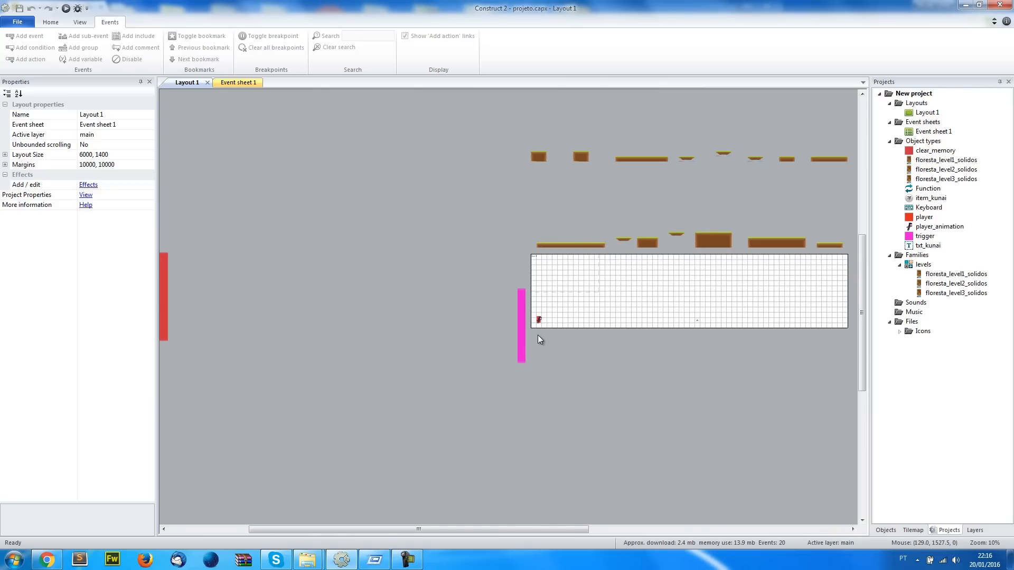
# Select the player_animation sprite at the start of Layout 1
pyautogui.click(538, 321)
pyautogui.keyDown('ctrl'); pyautogui.scroll(6, 538, 324); pyautogui.keyUp('ctrl')
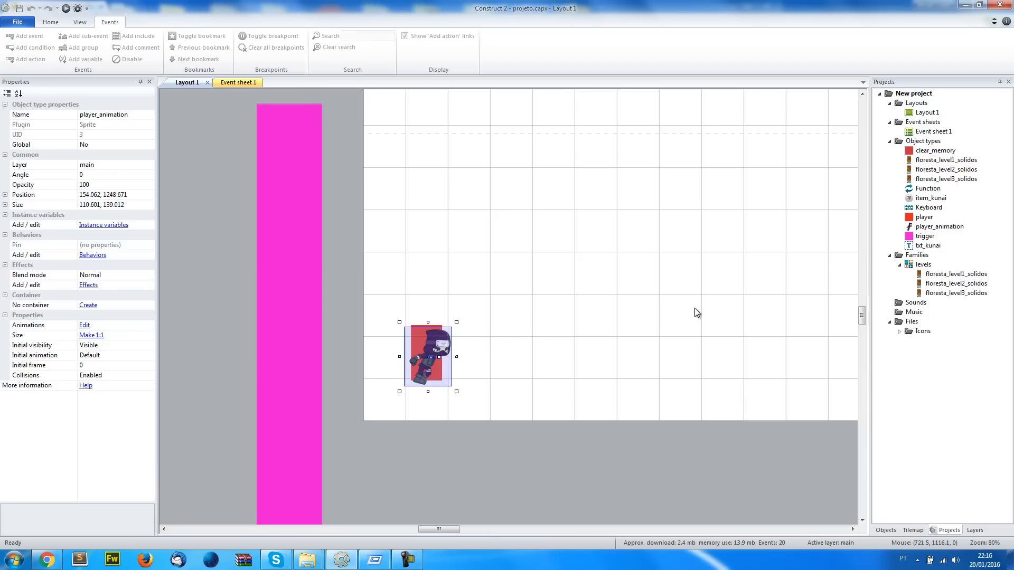
pyautogui.moveTo(597, 348); pyautogui.dragTo(547, 356, button='middle')
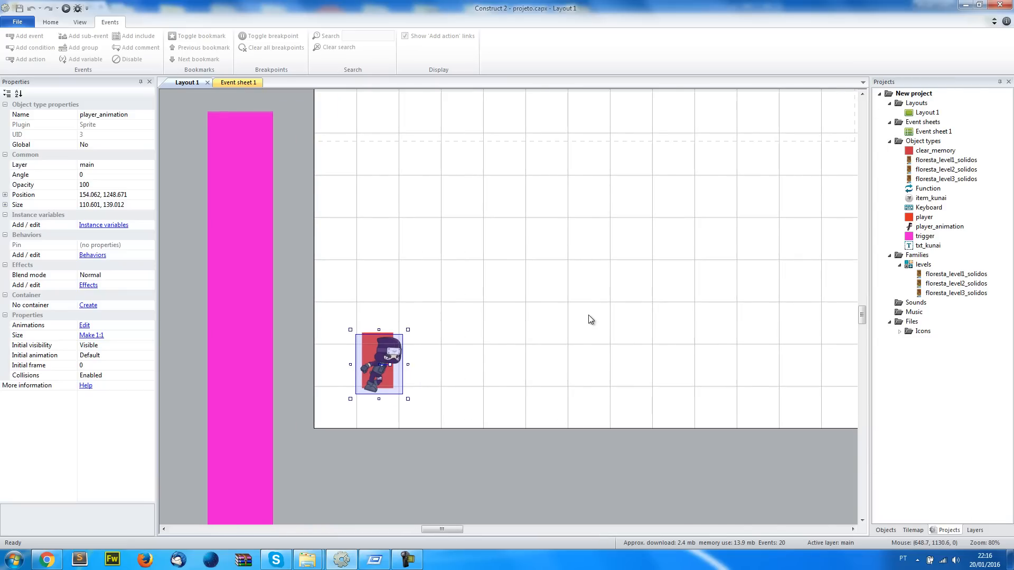
pyautogui.click(491, 486)
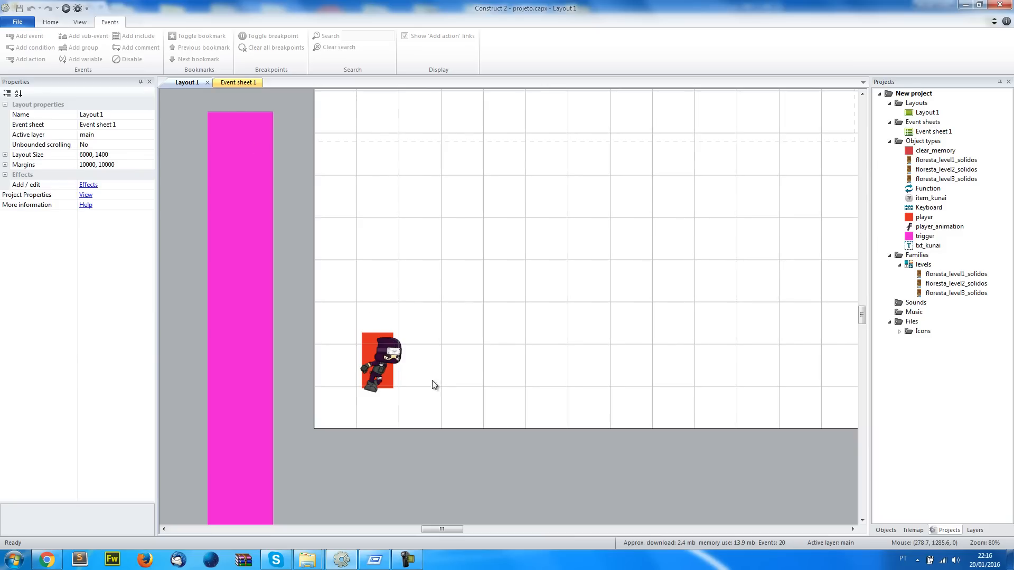
pyautogui.click(382, 362)
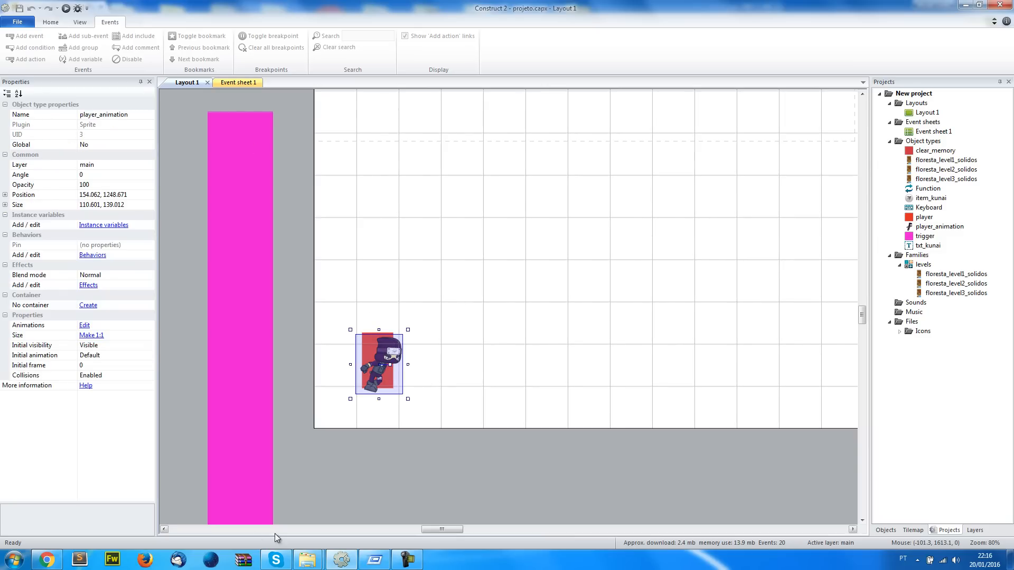
# Switch to Windows Explorer, open the png folder inside ninjaadventurenew and maximise its window
pyautogui.moveTo(308, 560)
pyautogui.click(370, 501)
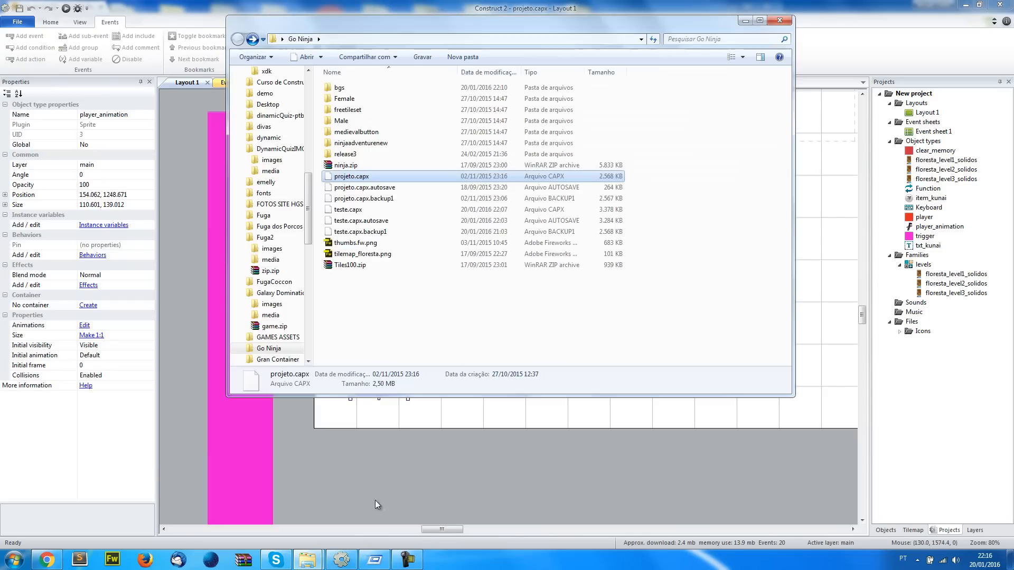
pyautogui.doubleClick(382, 144)
pyautogui.doubleClick(362, 87)
pyautogui.scroll(-8, 550, 253)
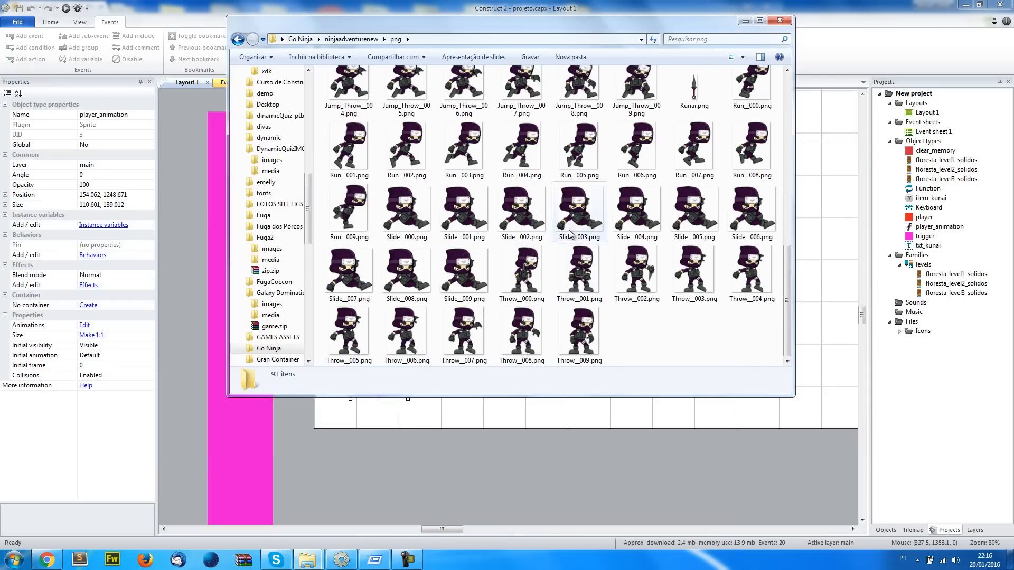
pyautogui.click(760, 20)
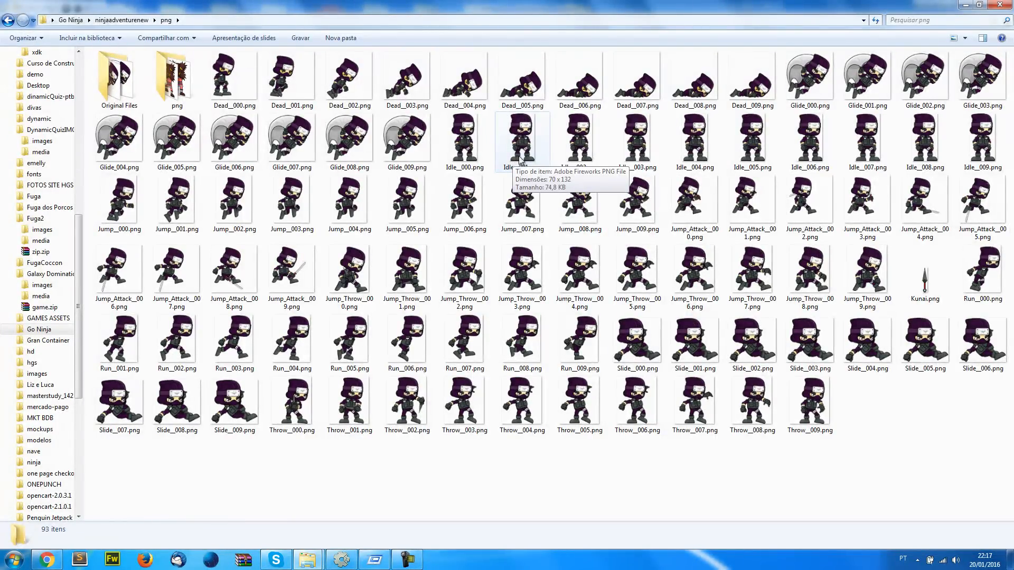
# Examine the Throw and Jump_Throw ninja images in the png folder to choose frames for the throwing animation
pyautogui.moveTo(380, 466); pyautogui.dragTo(580, 423)
pyautogui.click(813, 471)
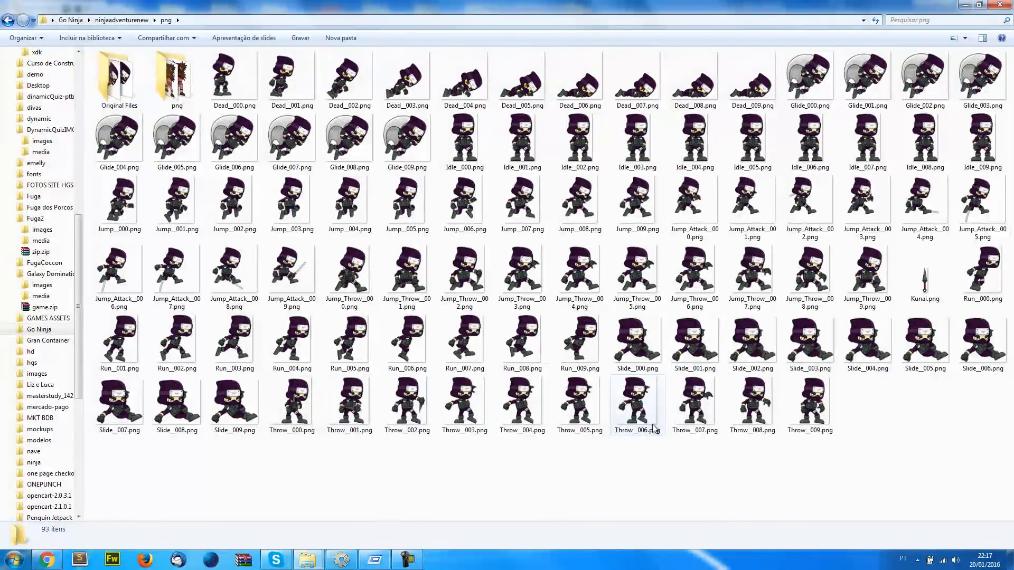
pyautogui.click(341, 559)
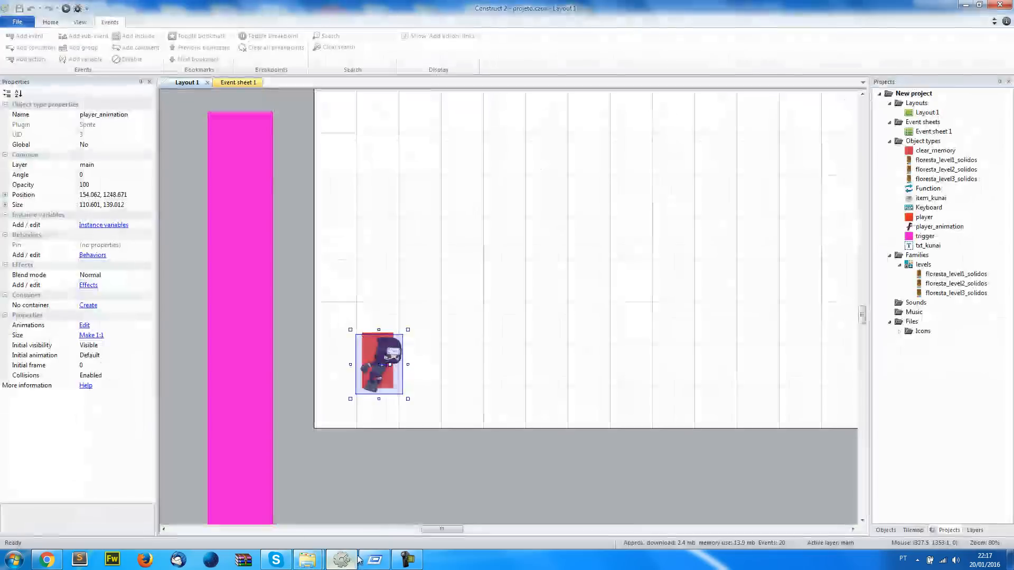
pyautogui.click(308, 559)
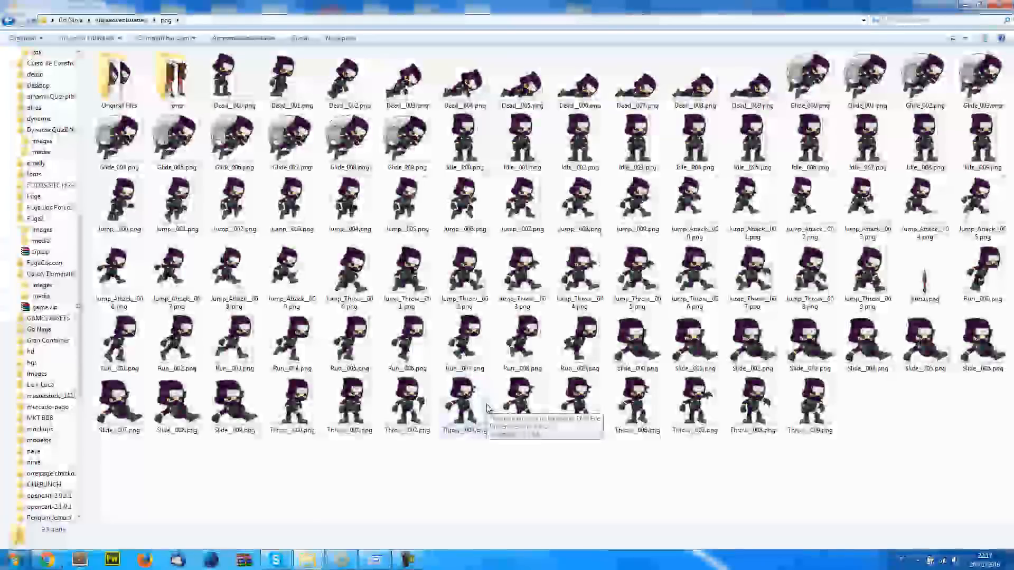
pyautogui.click(363, 275)
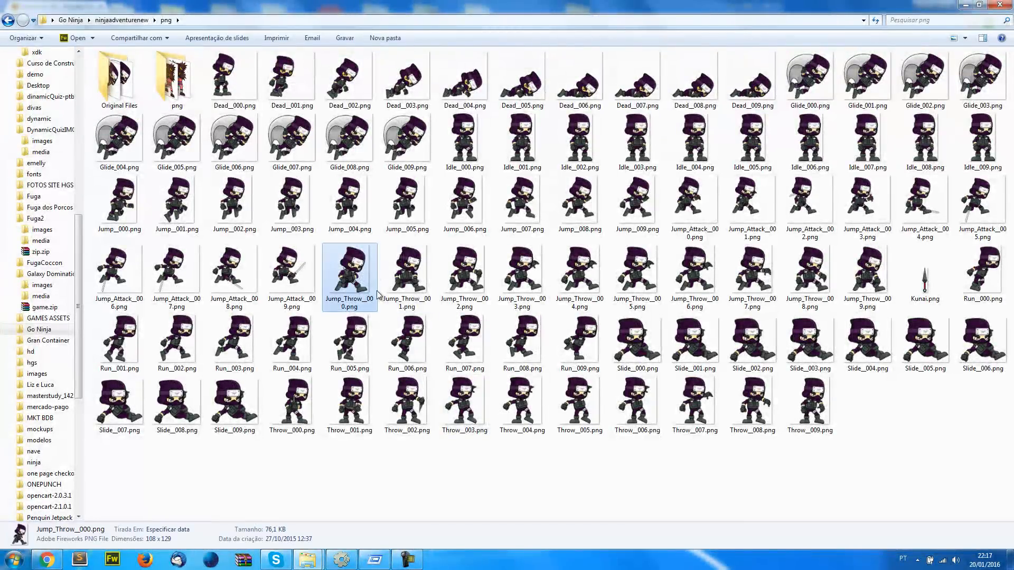
pyautogui.click(415, 273)
pyautogui.click(468, 274)
pyautogui.click(518, 273)
pyautogui.click(578, 274)
pyautogui.click(336, 279)
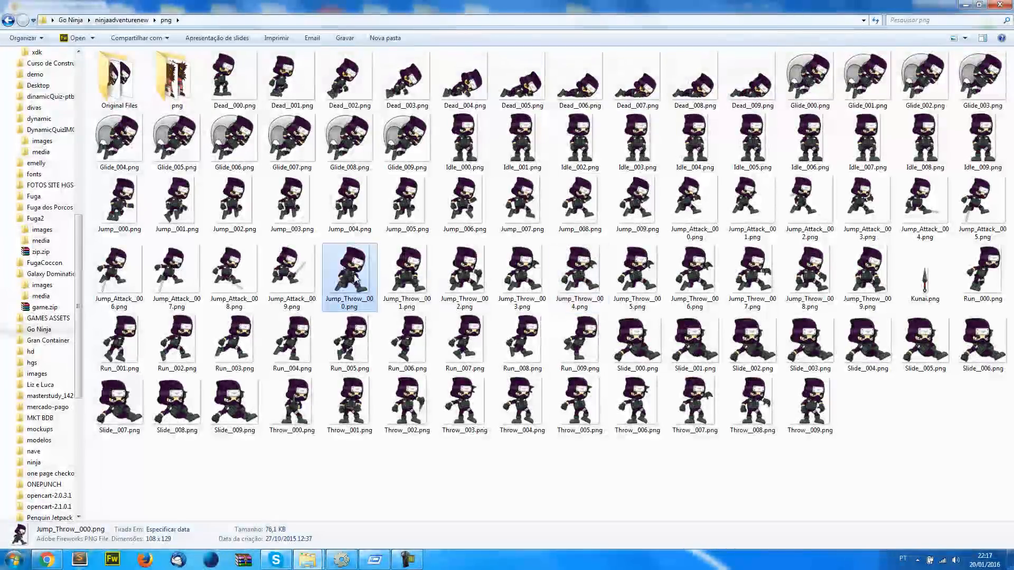
pyautogui.click(410, 275)
pyautogui.click(447, 276)
pyautogui.click(421, 410)
pyautogui.click(520, 277)
pyautogui.click(369, 265)
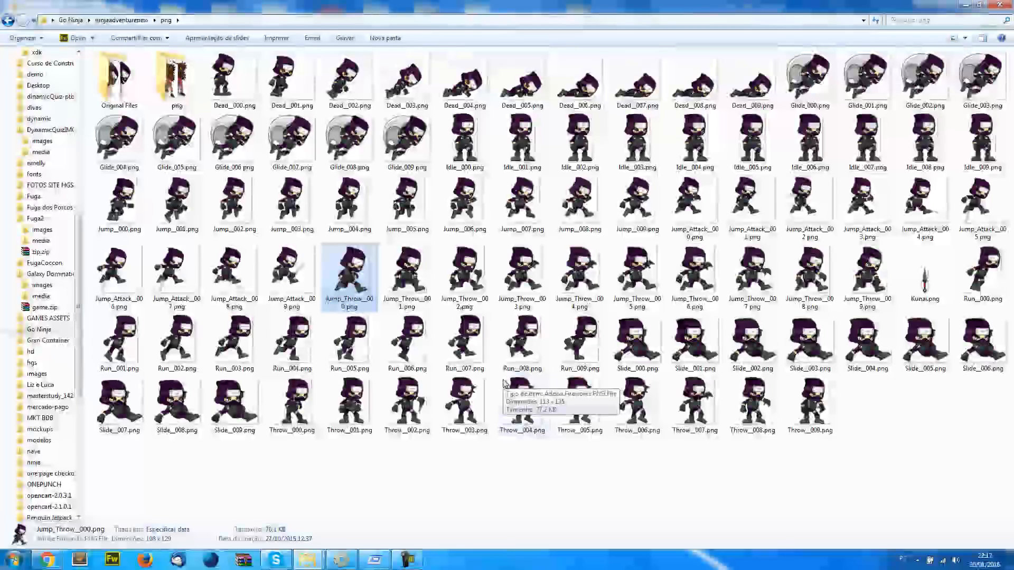
pyautogui.doubleClick(120, 79)
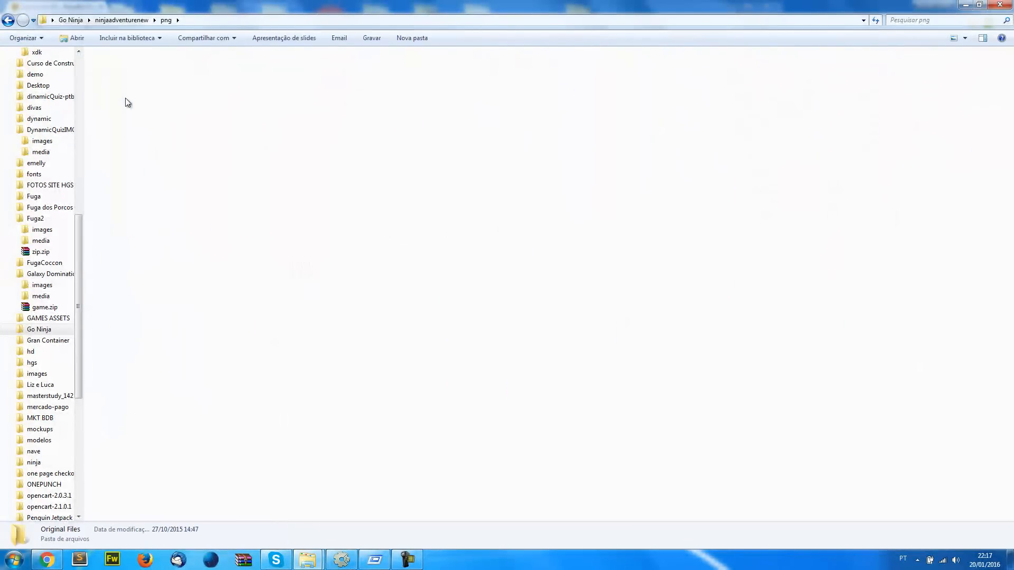
pyautogui.click(7, 20)
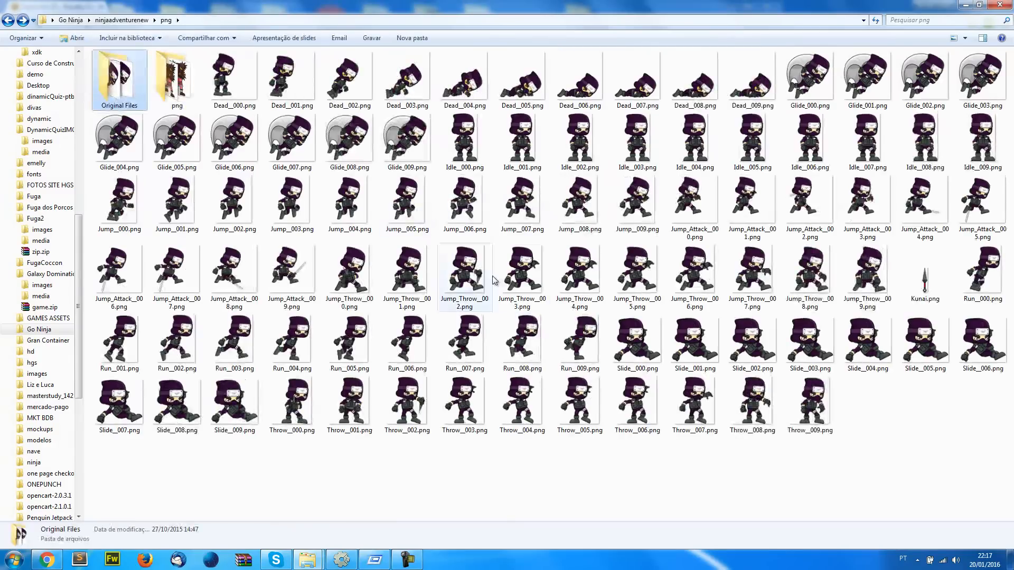
pyautogui.click(491, 280)
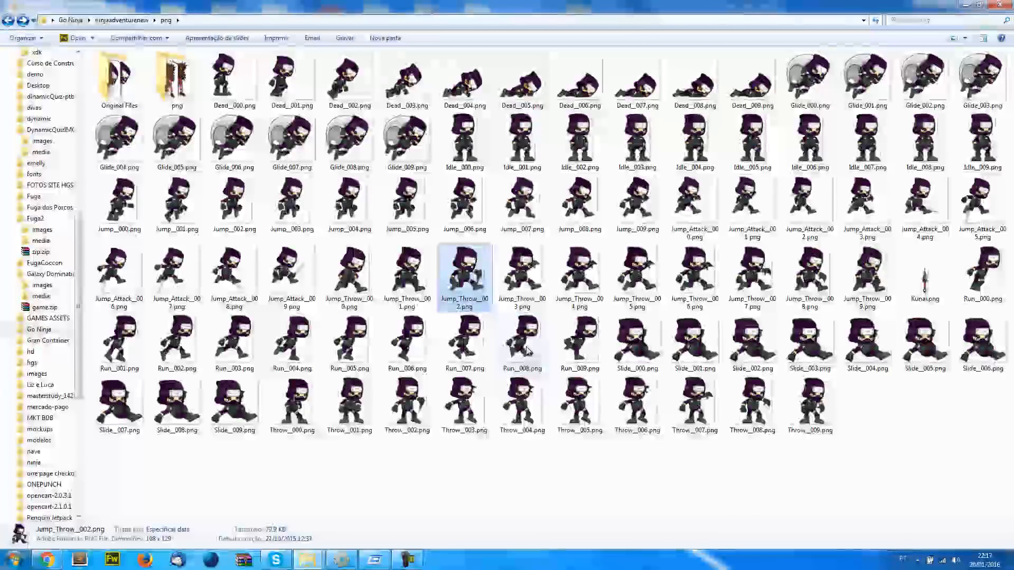
# Copy the path of the png image folder to the clipboard
pyautogui.click(219, 19)
pyautogui.rightClick(218, 19)
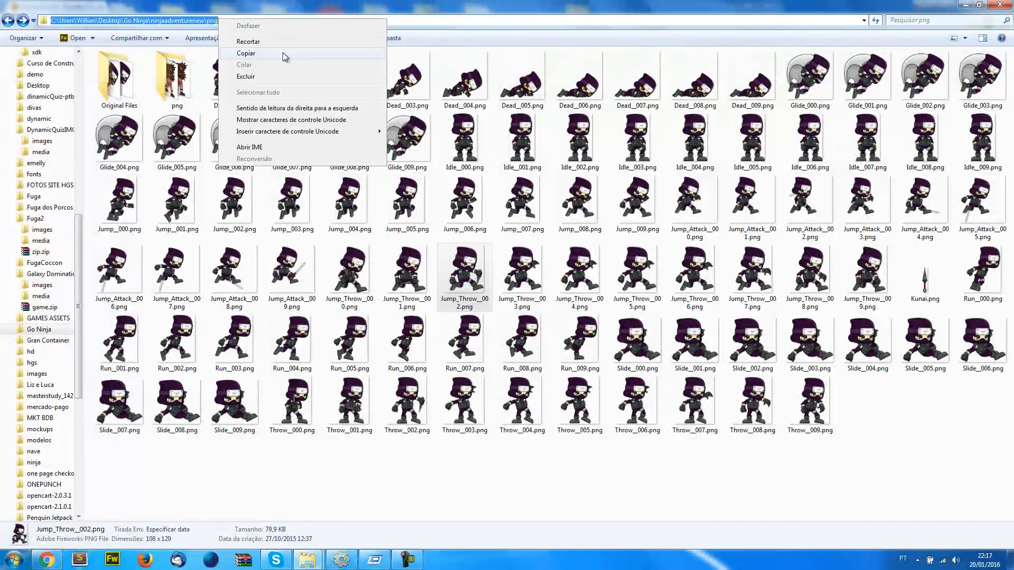
pyautogui.click(279, 54)
pyautogui.click(478, 277)
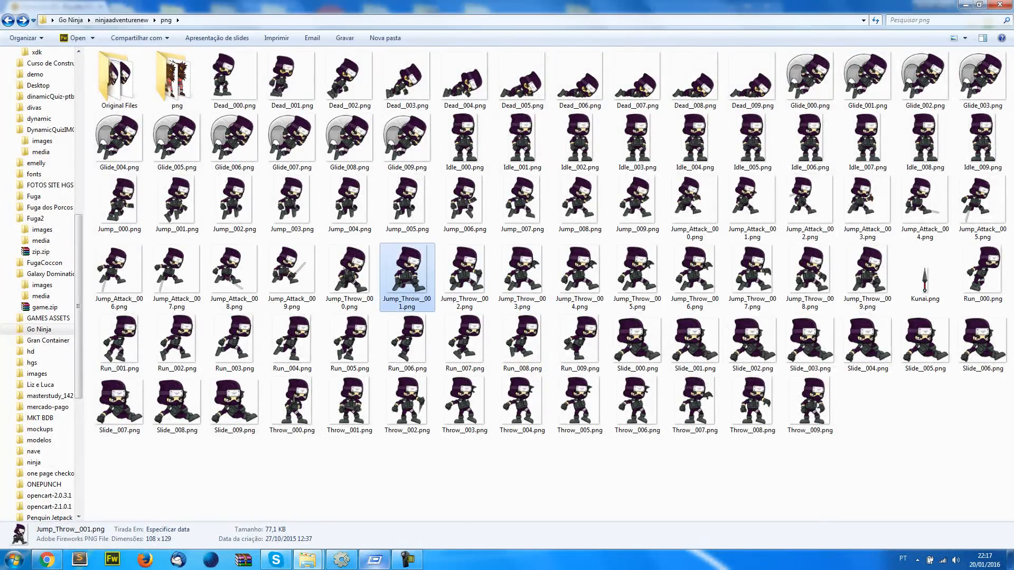
# Switch back to Construct 2, open player_animation for image editing and add a new animation named kunai
pyautogui.click(342, 559)
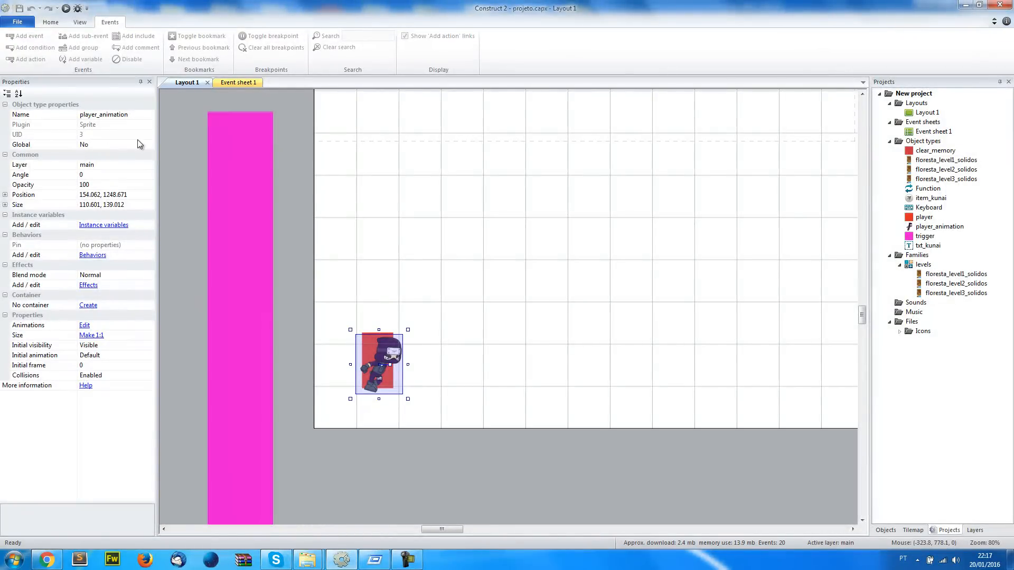
pyautogui.doubleClick(389, 354)
pyautogui.rightClick(559, 181)
pyautogui.click(577, 185)
pyautogui.write('kuna')
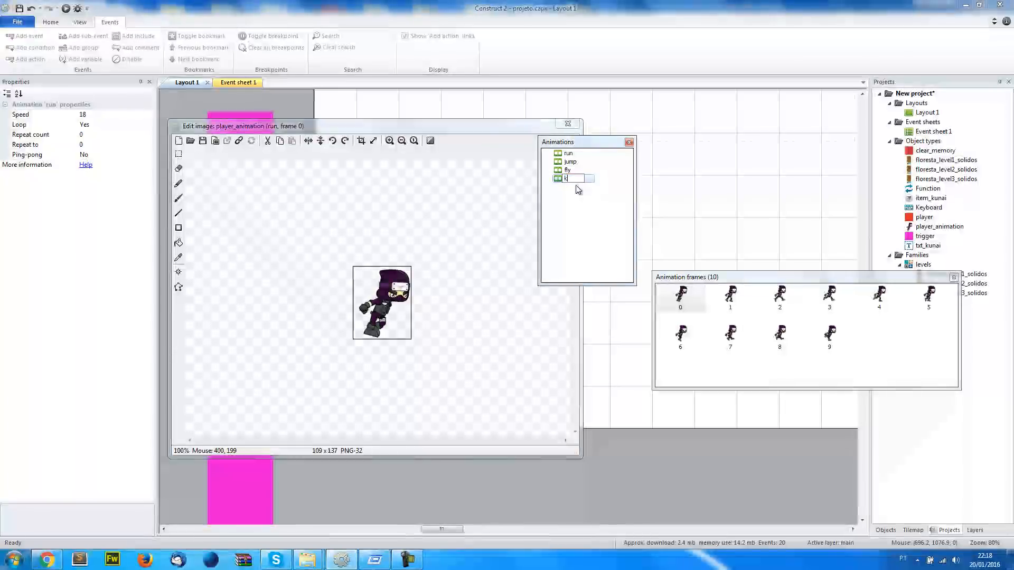
pyautogui.click(571, 178)
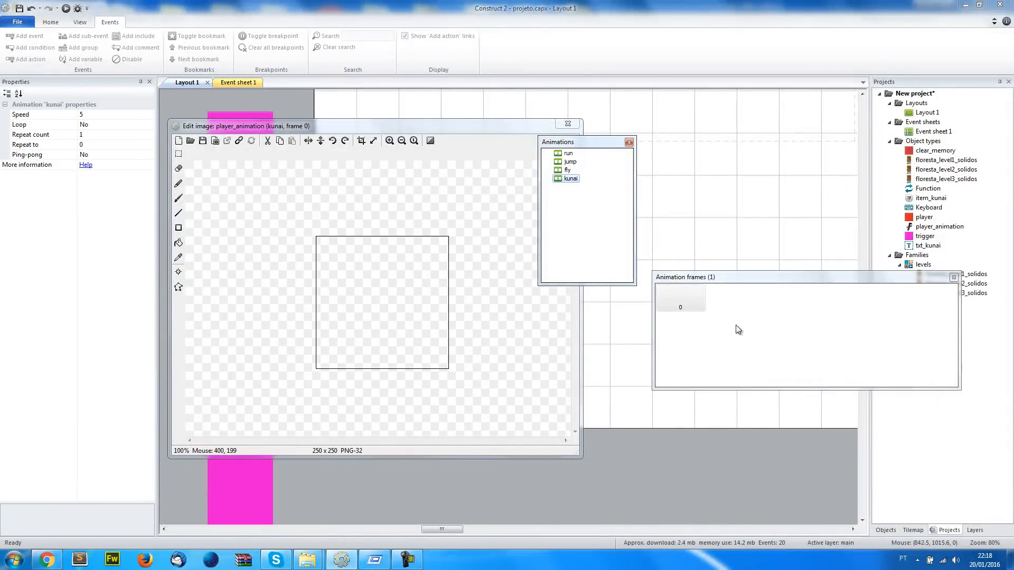
# Start importing frames from files into the kunai animation and go to the png folder using the copied path
pyautogui.rightClick(739, 329)
pyautogui.moveTo(786, 376)
pyautogui.click(909, 375)
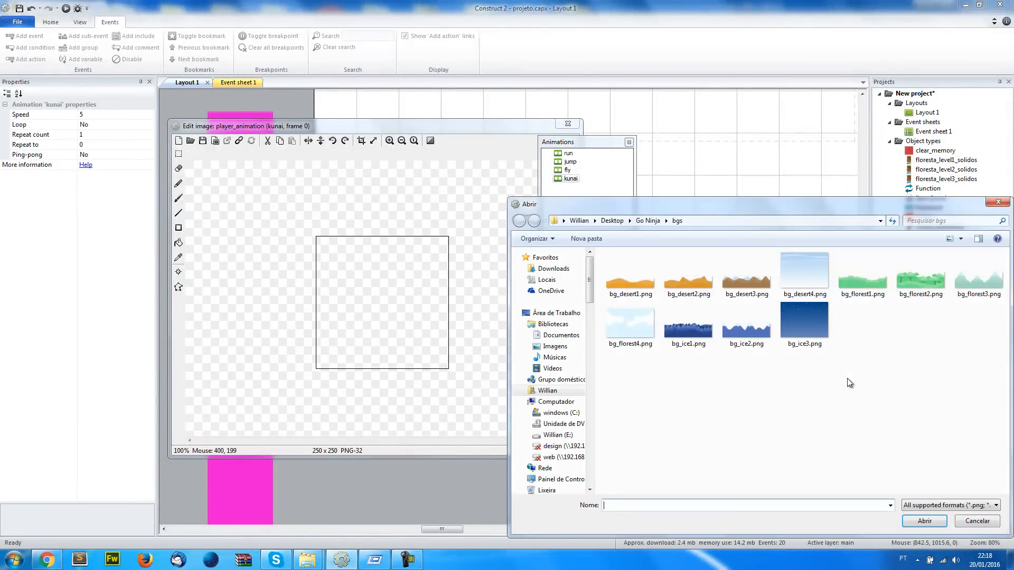
pyautogui.click(695, 221)
pyautogui.write('C:\\Users\\Willian\\Desktop\\Go Ninja\\ninjaadventurenew\\png')
pyautogui.press('Return')
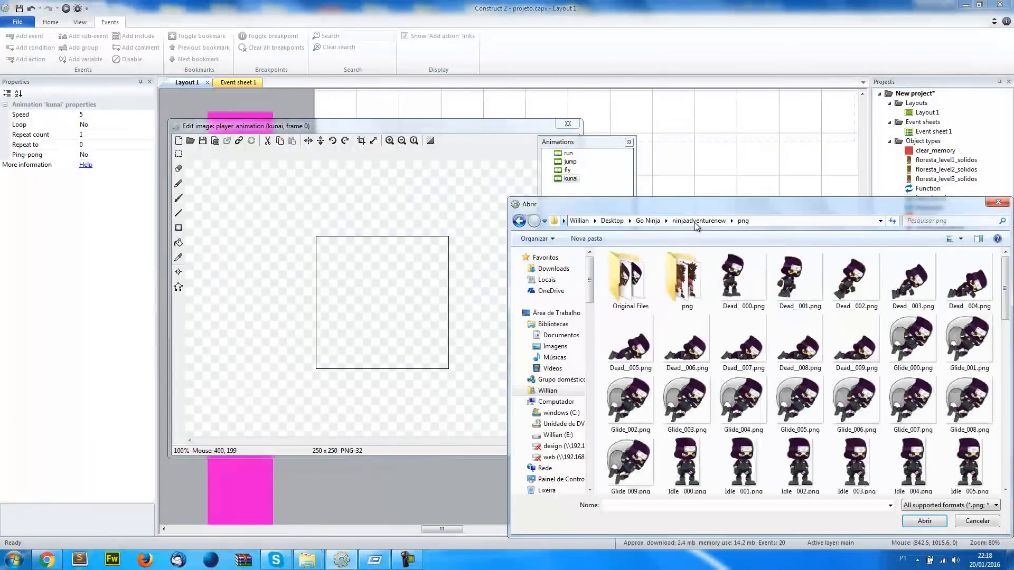
# Import Jump_Throw__000.png through Jump_Throw__009.png into the kunai animation and delete its blank first frame
pyautogui.click(721, 355)
pyautogui.scroll(-10, 721, 355)
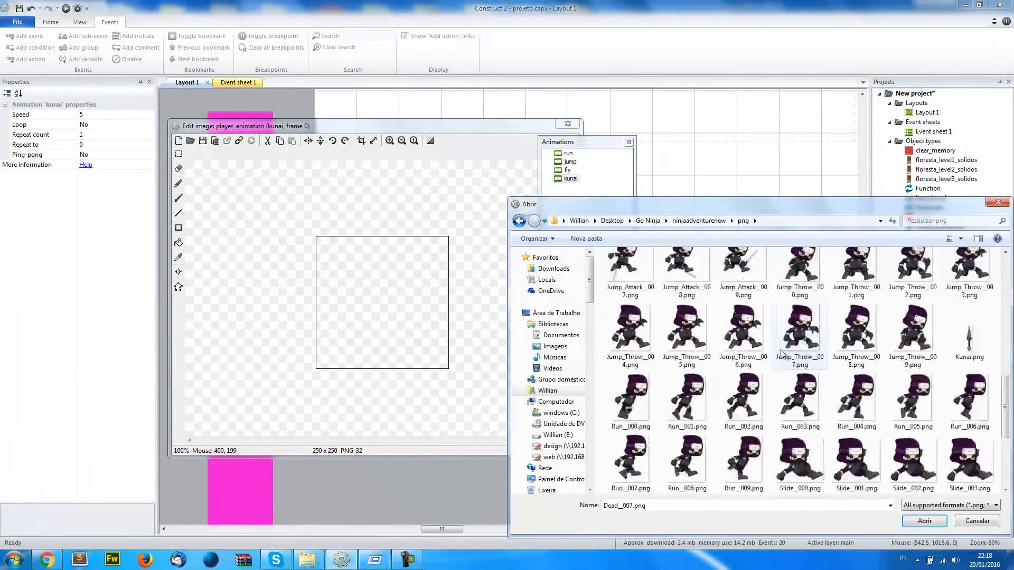
pyautogui.scroll(2, 781, 401)
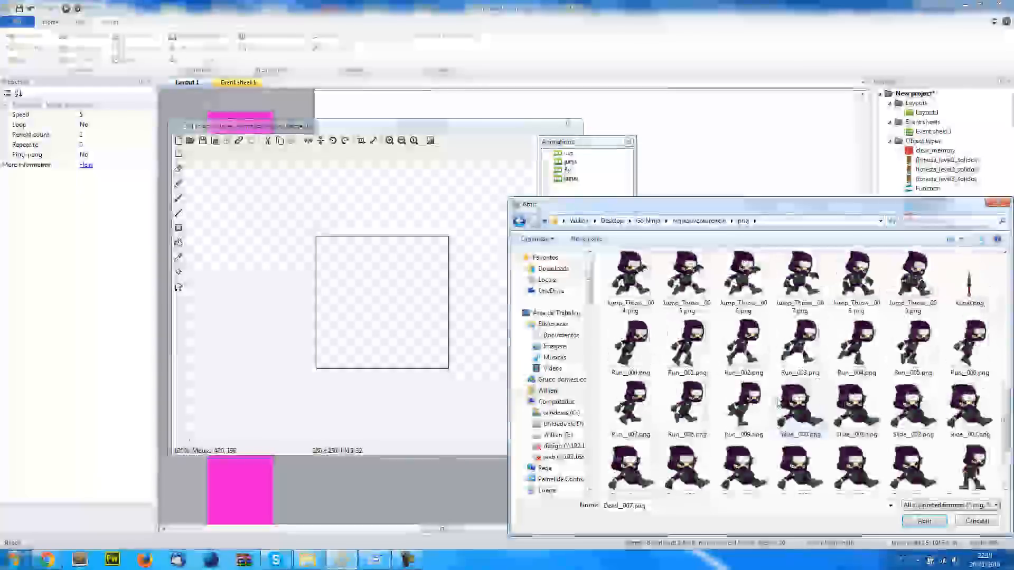
pyautogui.scroll(2, 778, 402)
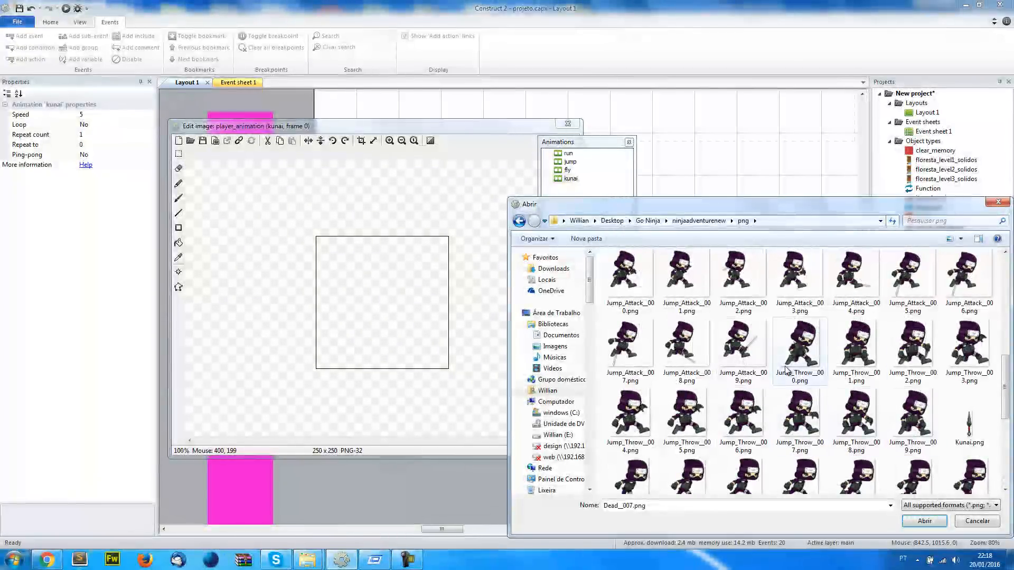
pyautogui.click(801, 379)
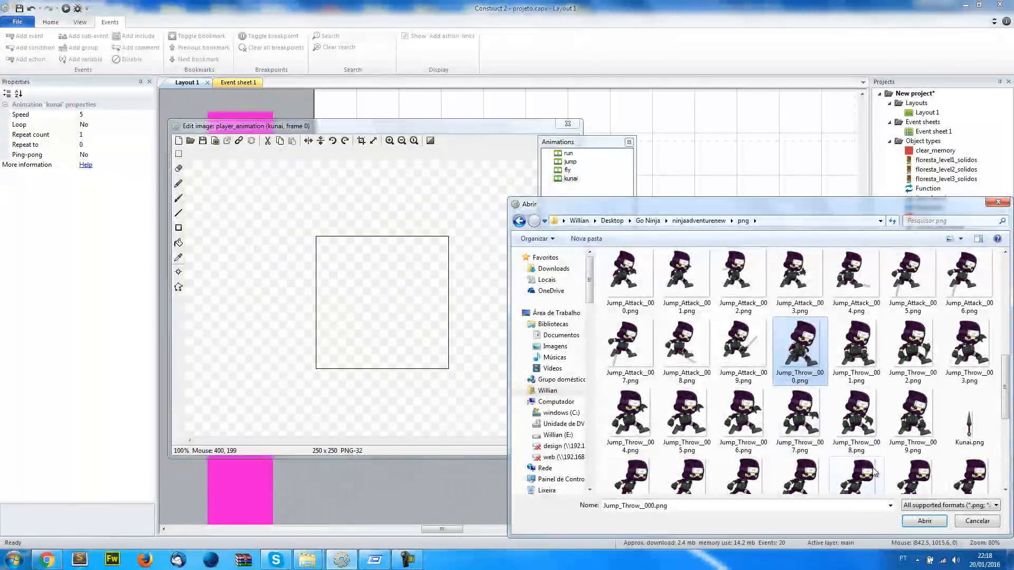
pyautogui.keyDown('shift'); pyautogui.click(922, 449); pyautogui.keyUp('shift')
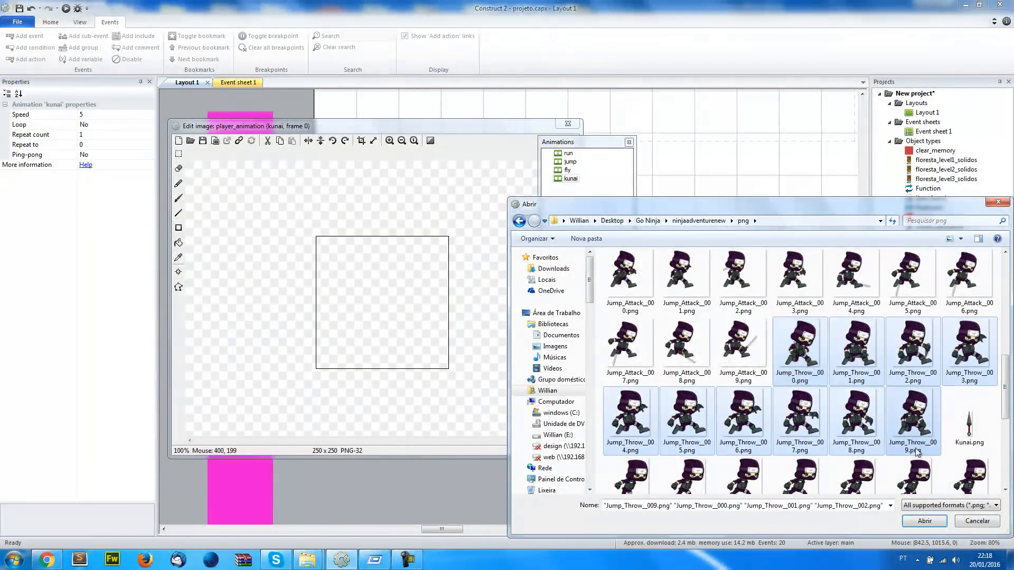
pyautogui.click(925, 521)
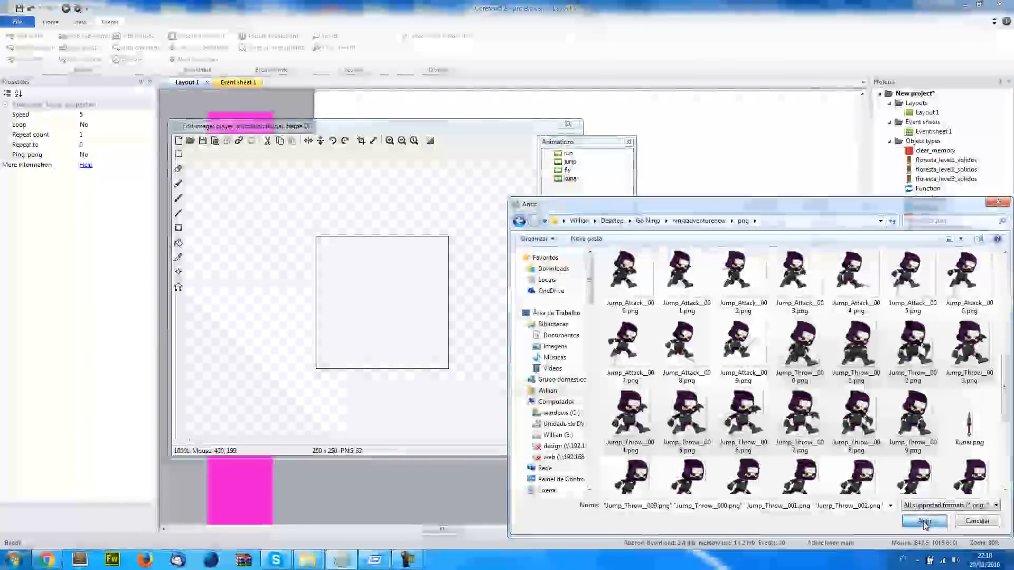
pyautogui.click(683, 300)
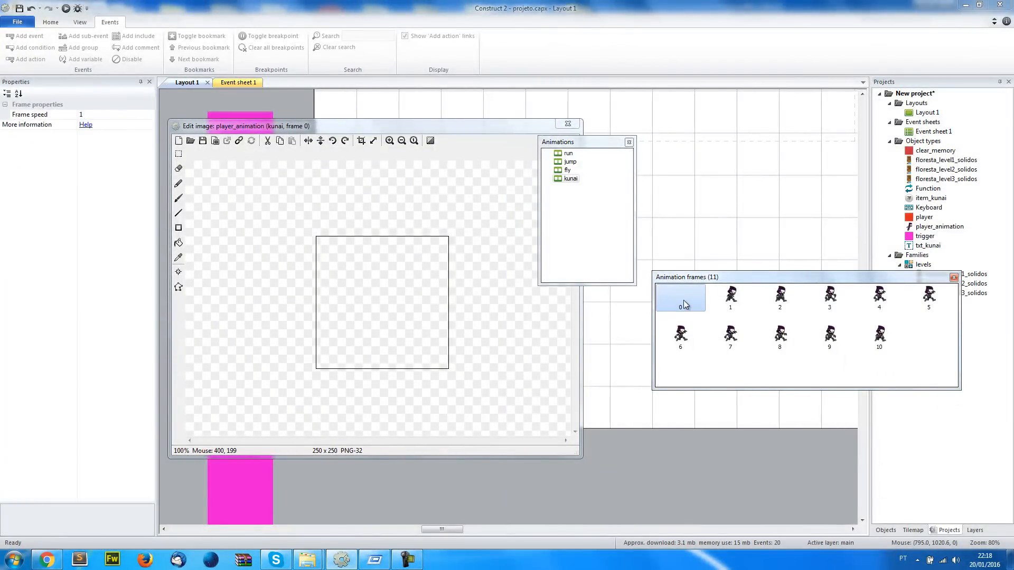
pyautogui.press('Delete')
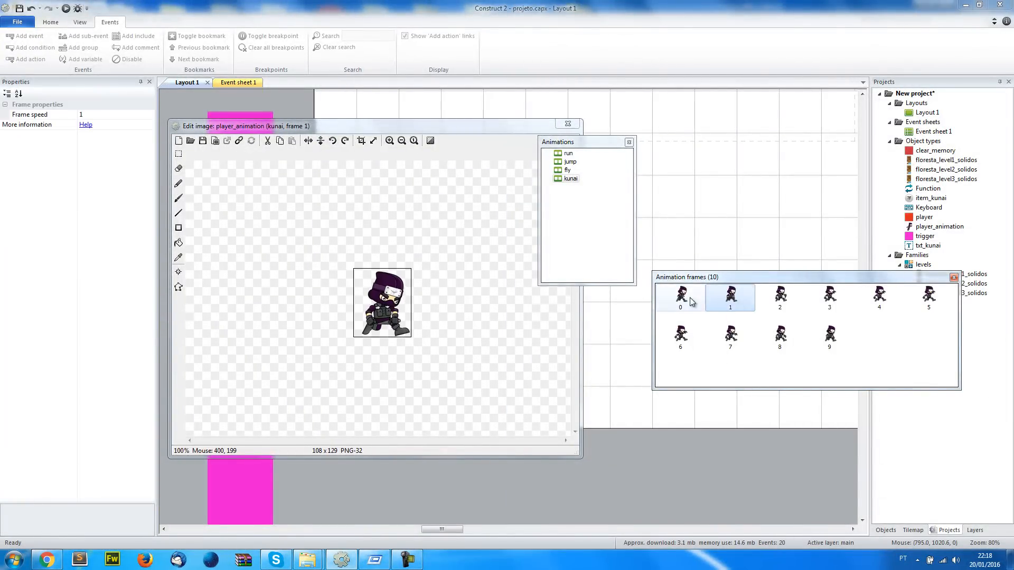
# Examine the collision polygon on several frames of the kunai animation
pyautogui.click(178, 287)
pyautogui.click(598, 212)
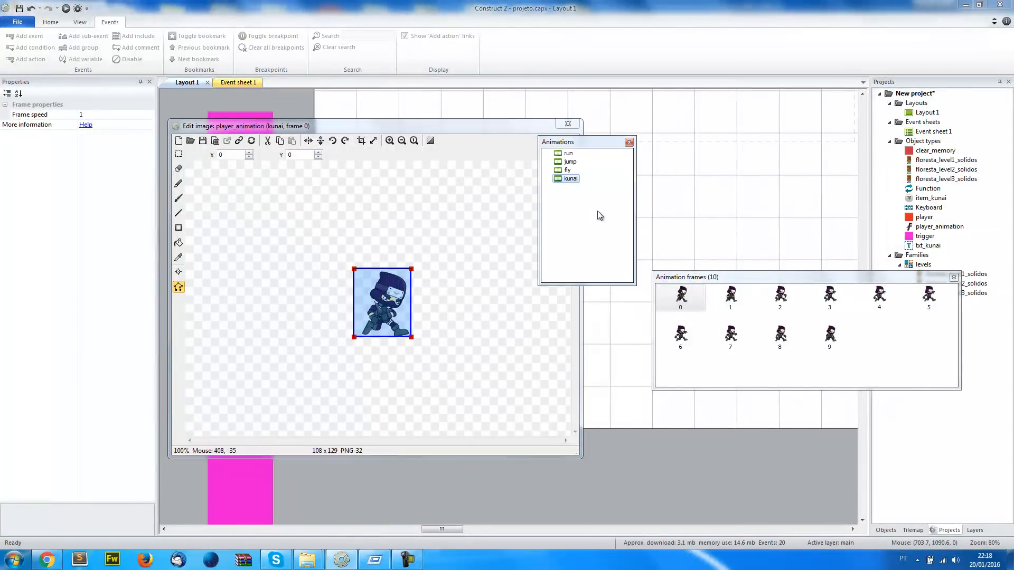
pyautogui.click(568, 171)
pyautogui.click(571, 178)
pyautogui.click(729, 300)
pyautogui.click(731, 337)
pyautogui.click(683, 337)
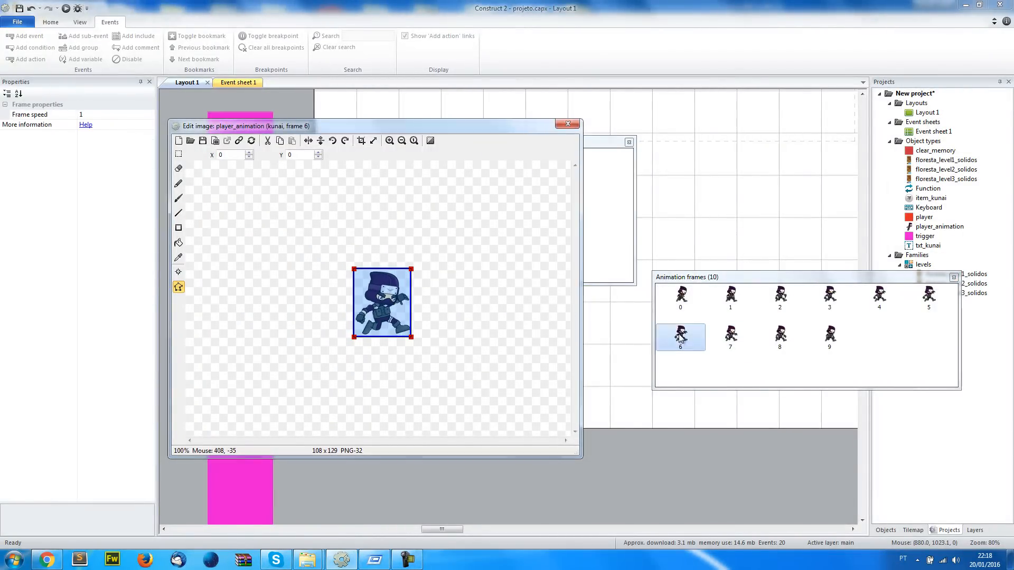
pyautogui.click(681, 301)
# Set the kunai animation's speed to 60
pyautogui.click(600, 191)
pyautogui.click(570, 179)
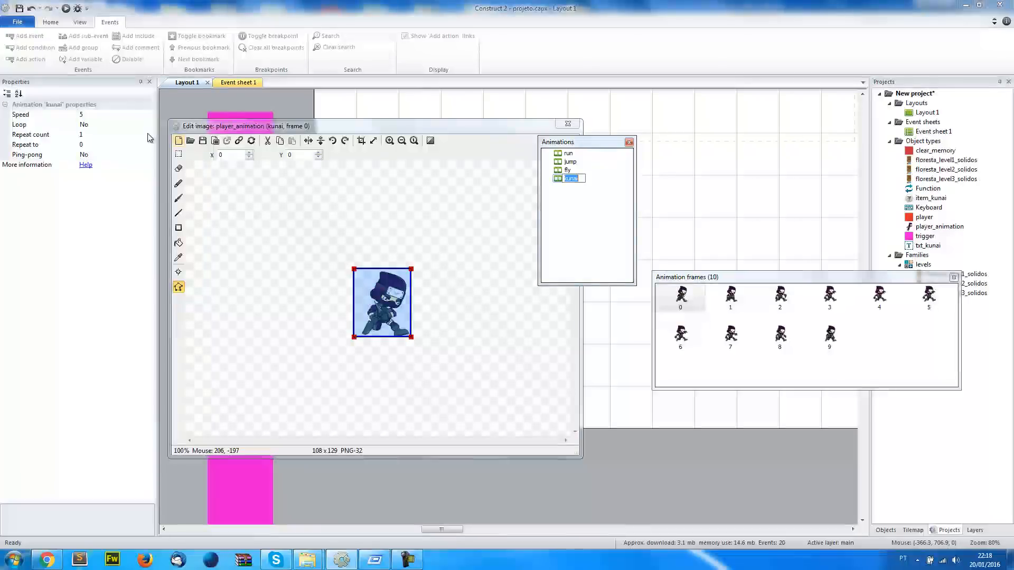
pyautogui.click(93, 114)
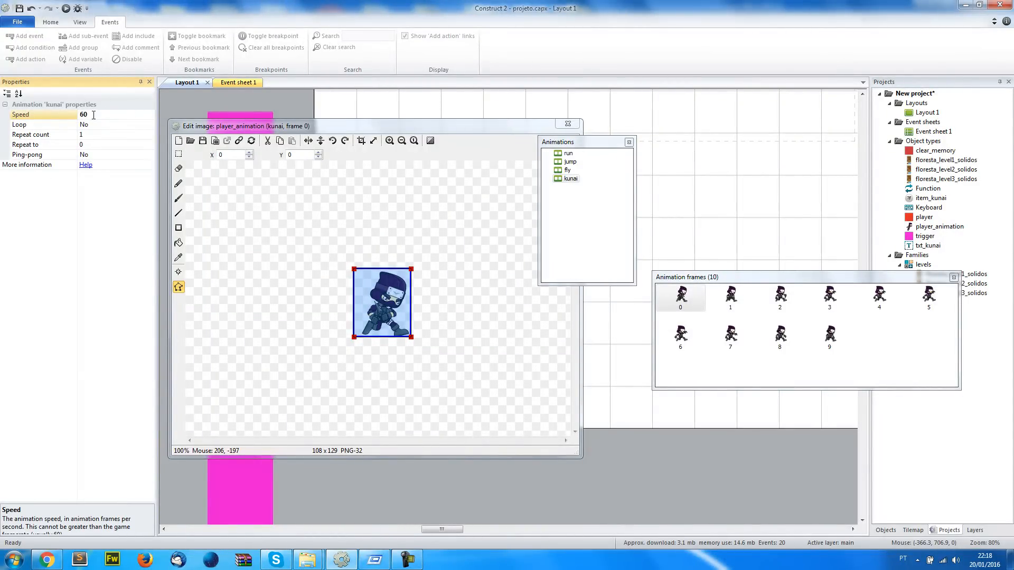
# Set the kunai animation's repeat count to 0, preview the animation and close the image editor
pyautogui.click(104, 127)
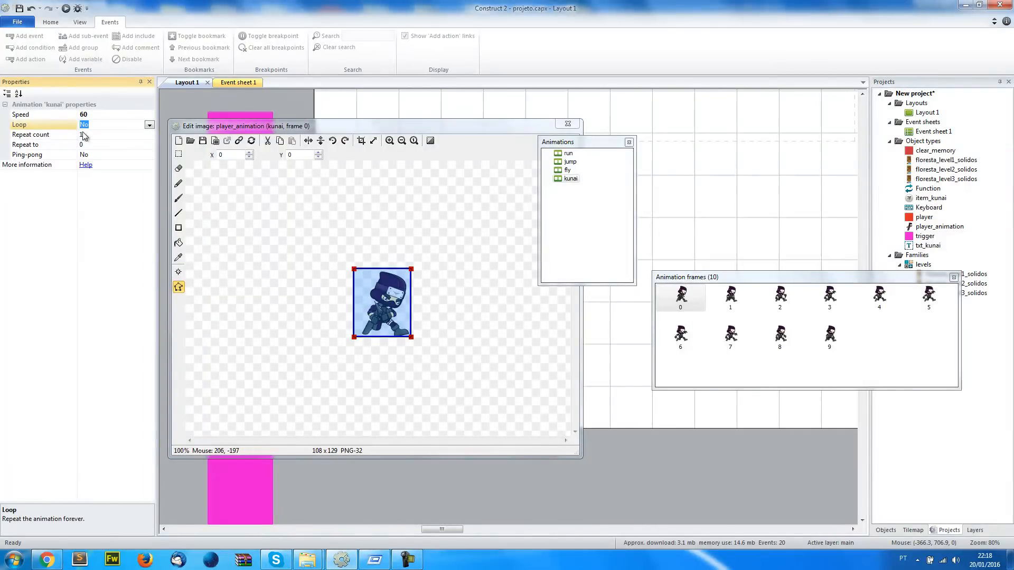
pyautogui.click(39, 137)
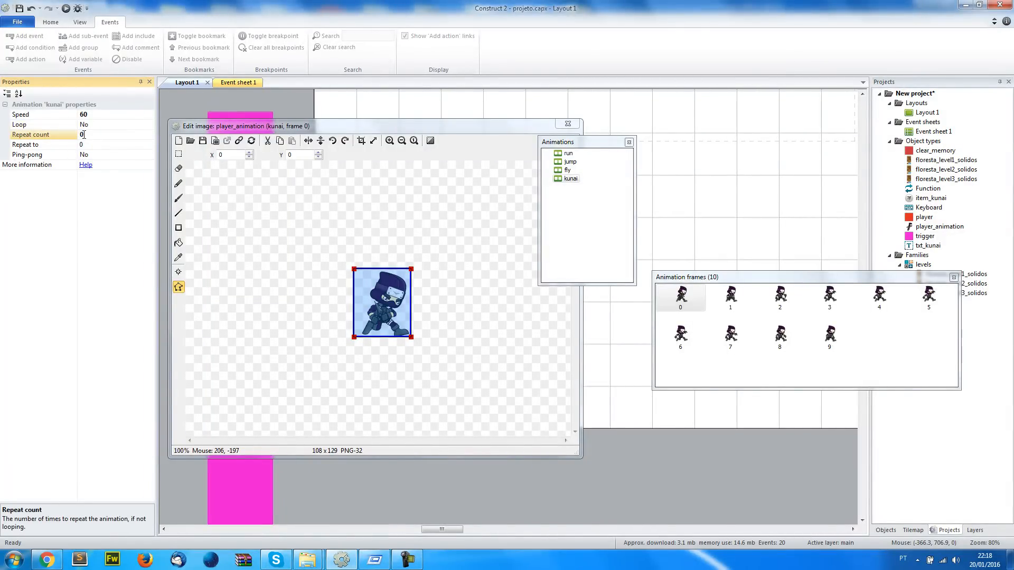
pyautogui.rightClick(569, 179)
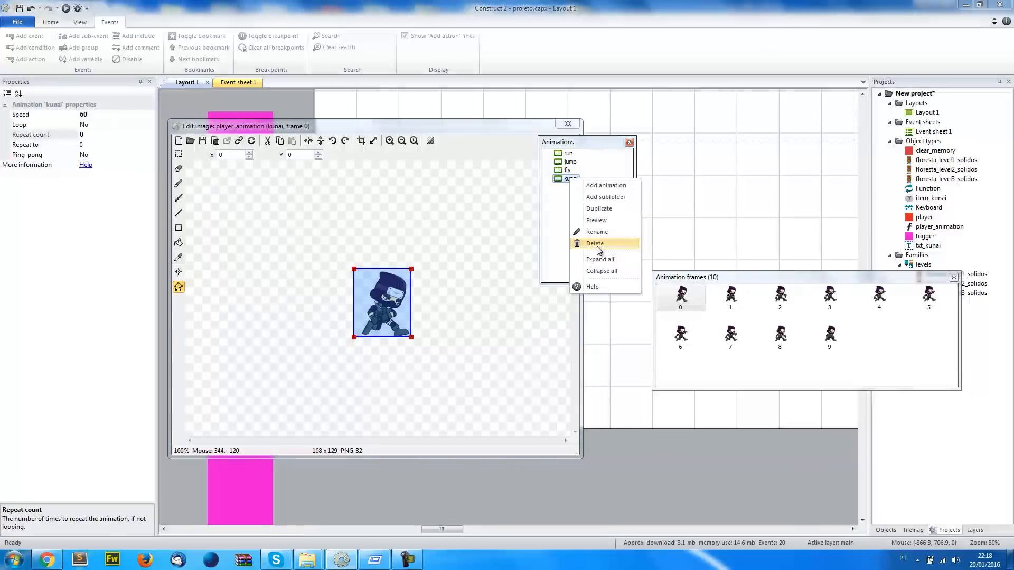
pyautogui.click(599, 220)
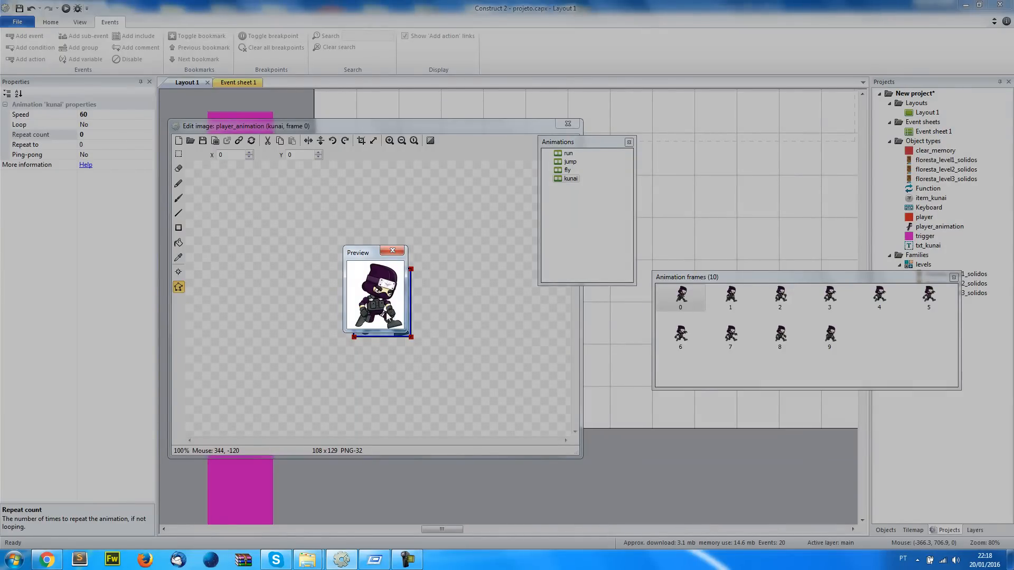
pyautogui.click(392, 250)
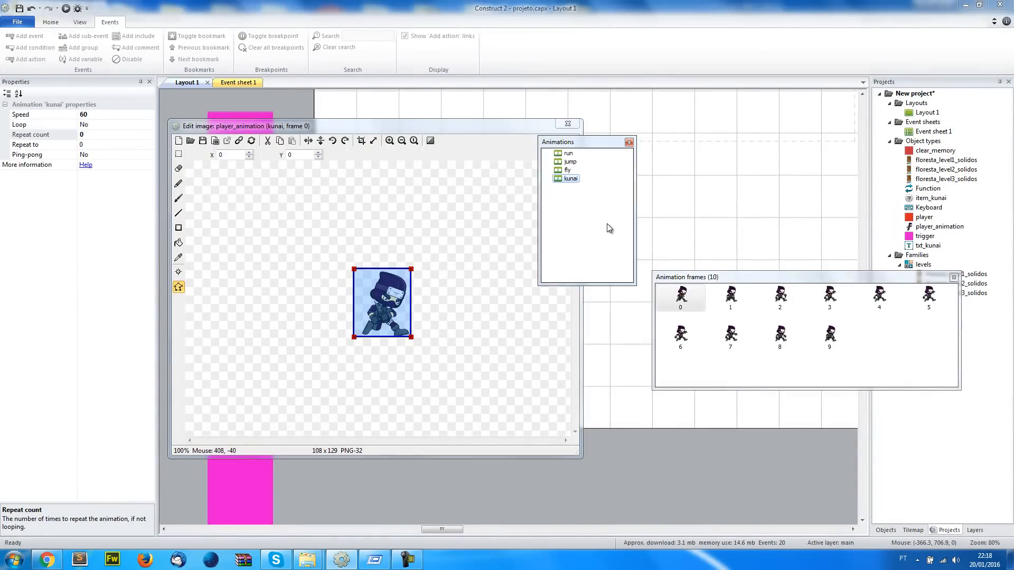
pyautogui.click(566, 124)
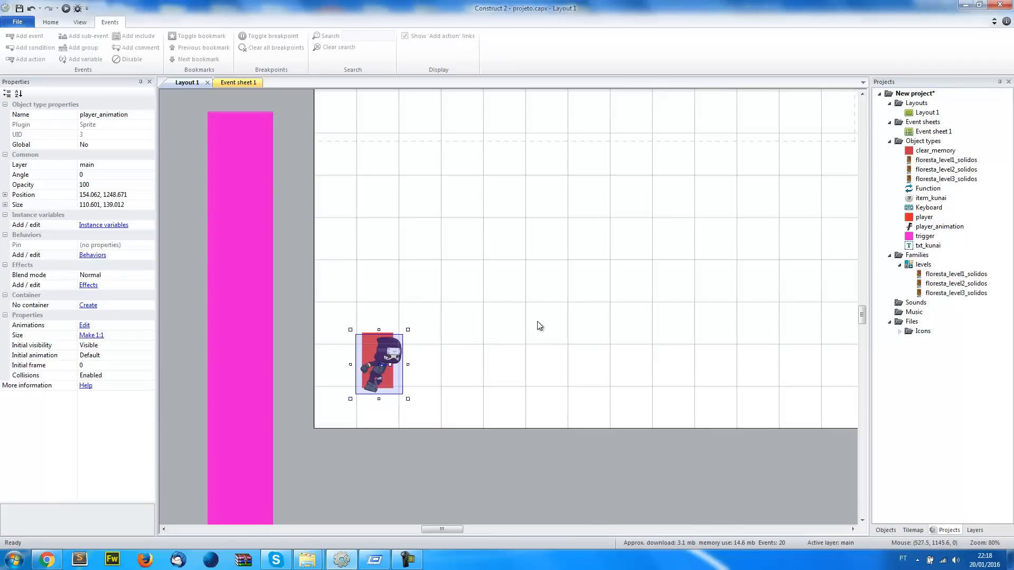
# Insert Kunai.png from the Original Files folder into the layout as a sprite beside the ninja, at about 339, 1142
pyautogui.moveTo(308, 560)
pyautogui.click(343, 497)
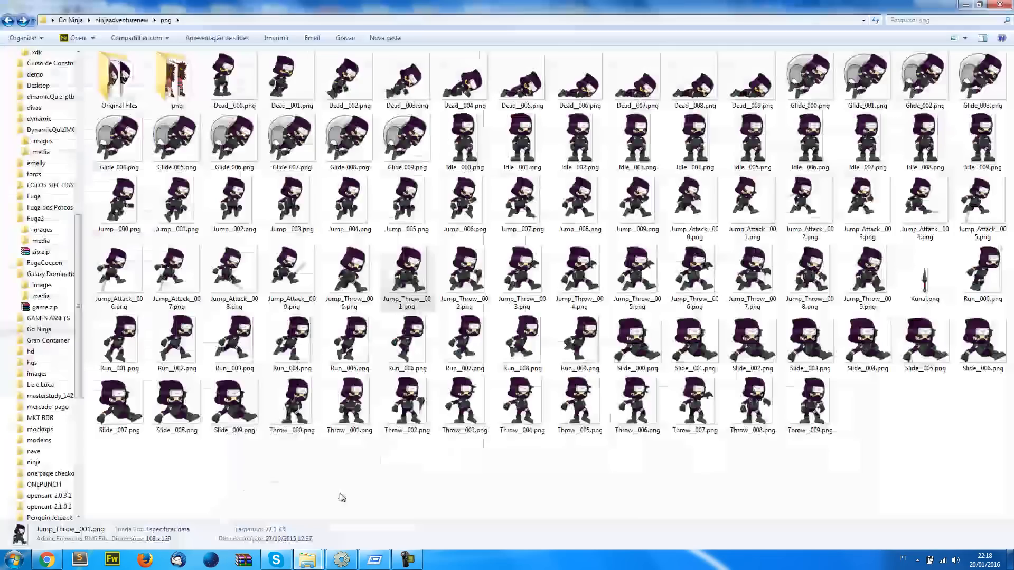
pyautogui.click(921, 293)
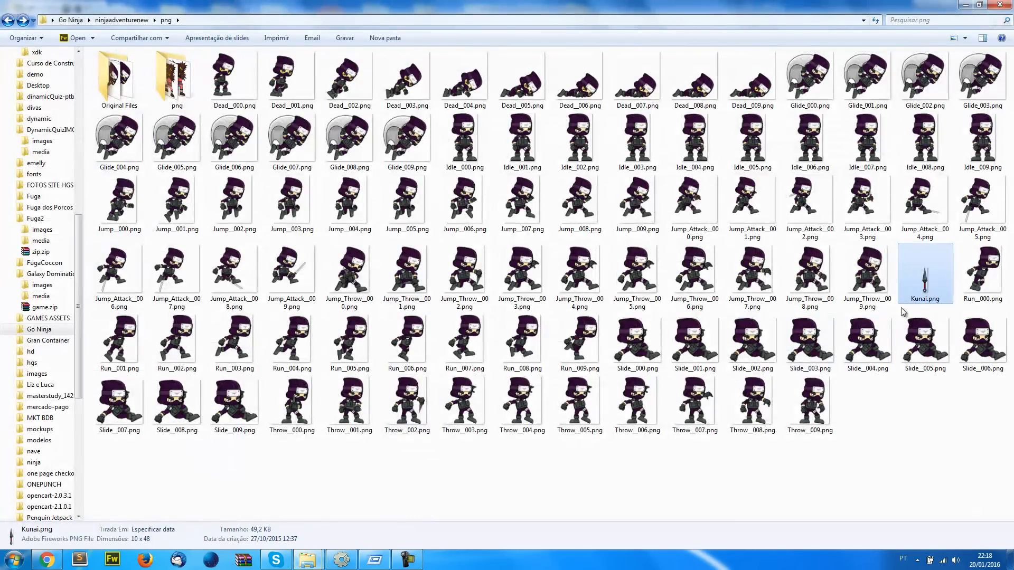
pyautogui.click(126, 80)
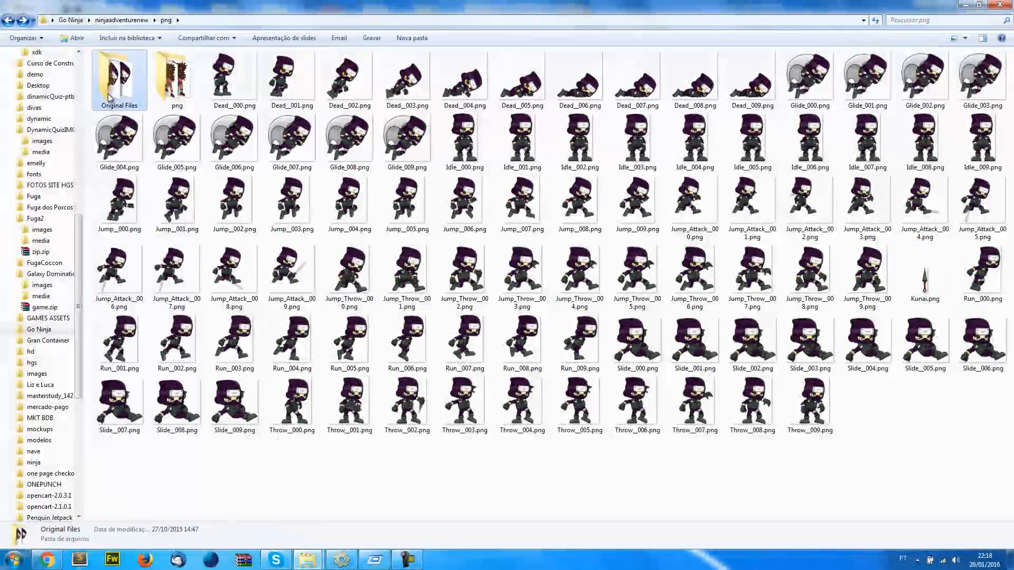
pyautogui.doubleClick(127, 79)
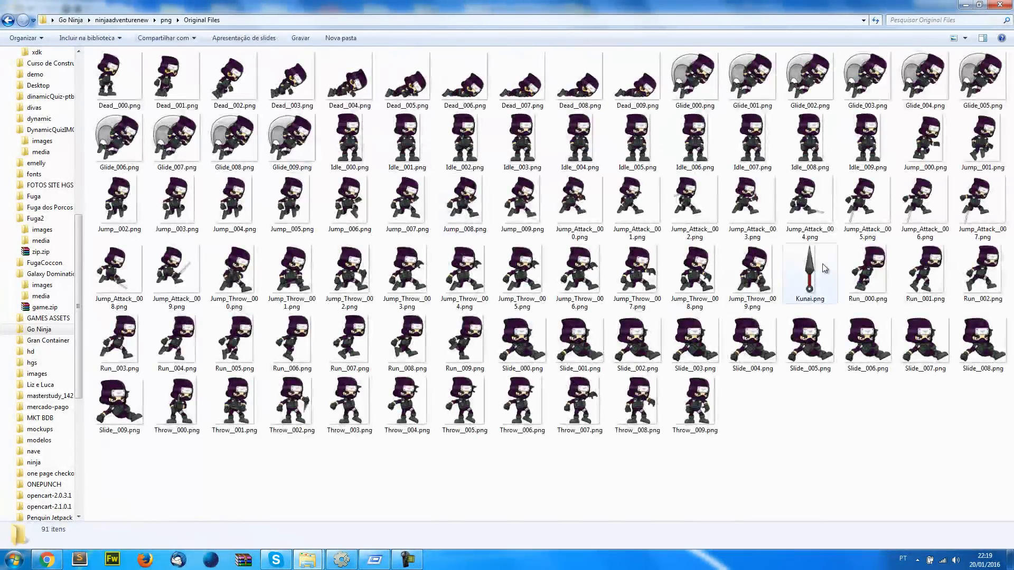
pyautogui.click(810, 274)
pyautogui.moveTo(811, 277); pyautogui.dragTo(458, 323)
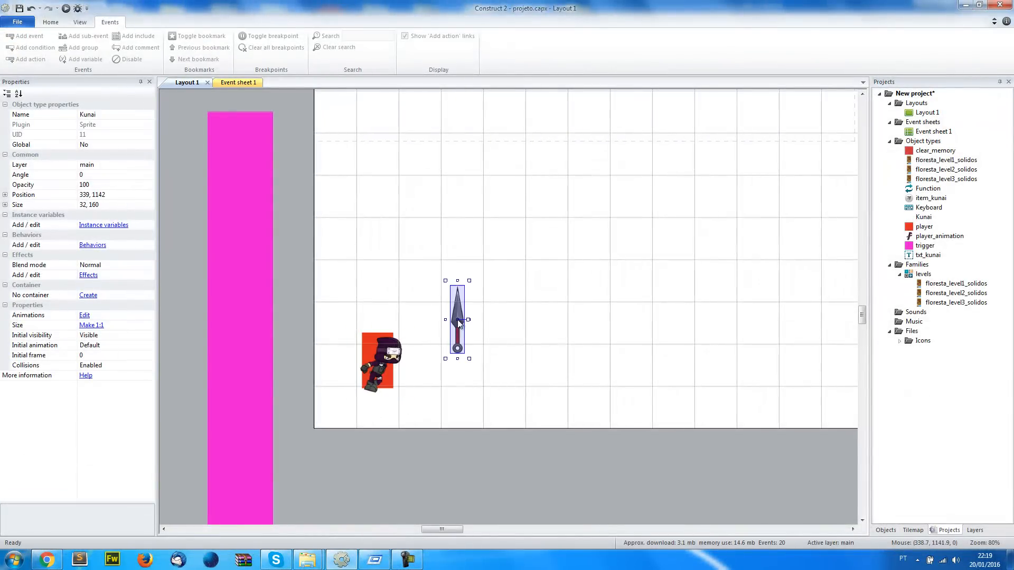
# Simplify the Kunai sprite's collision polygon to four points at the tip, both blade corners and the handle end
pyautogui.doubleClick(459, 312)
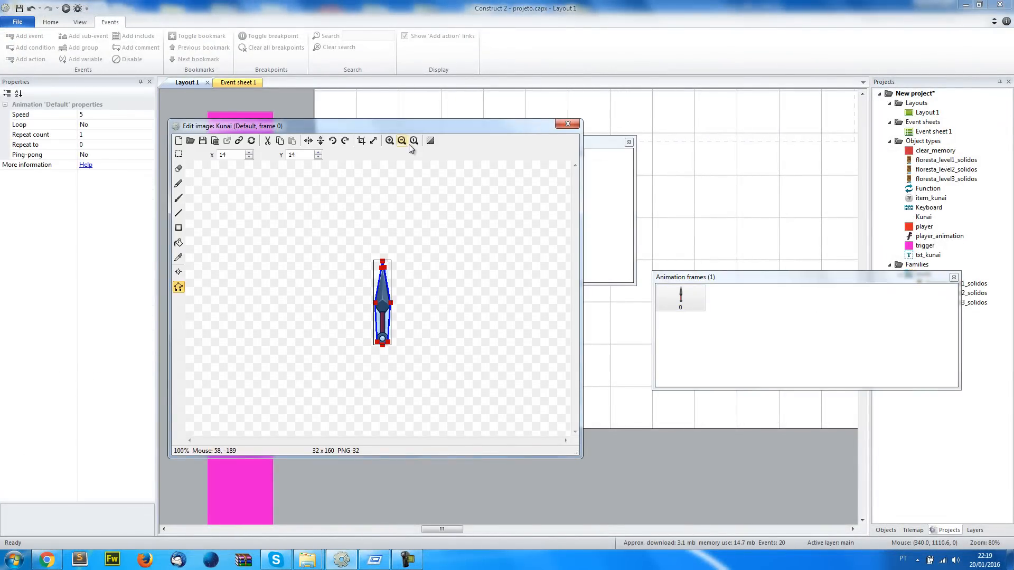
pyautogui.click(390, 141)
pyautogui.click(369, 383)
pyautogui.press('Delete')
pyautogui.click(392, 382)
pyautogui.press('Delete')
pyautogui.moveTo(383, 388); pyautogui.dragTo(386, 393)
pyautogui.press('Delete')
pyautogui.click(385, 233)
pyautogui.press('Delete')
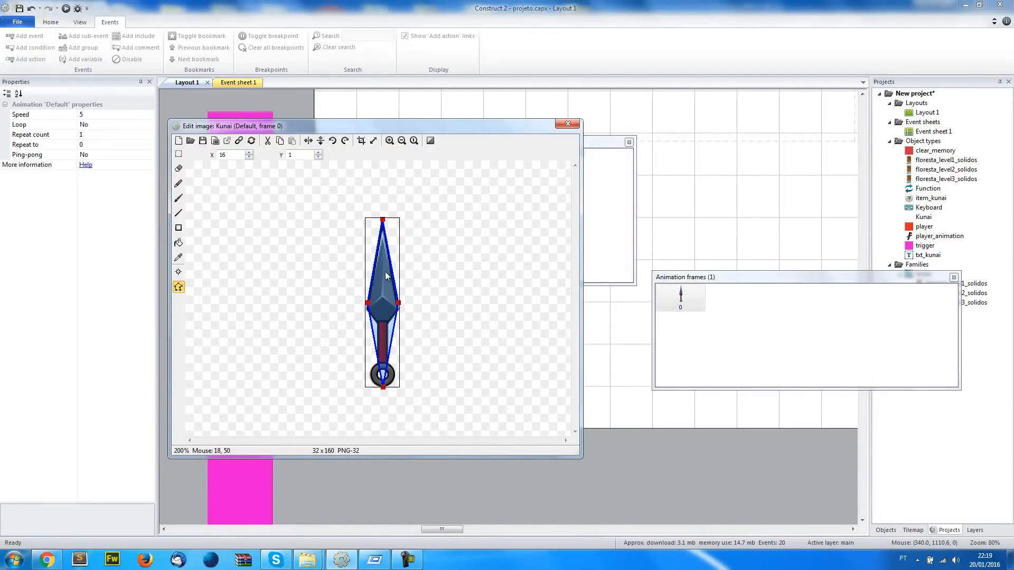
pyautogui.click(568, 125)
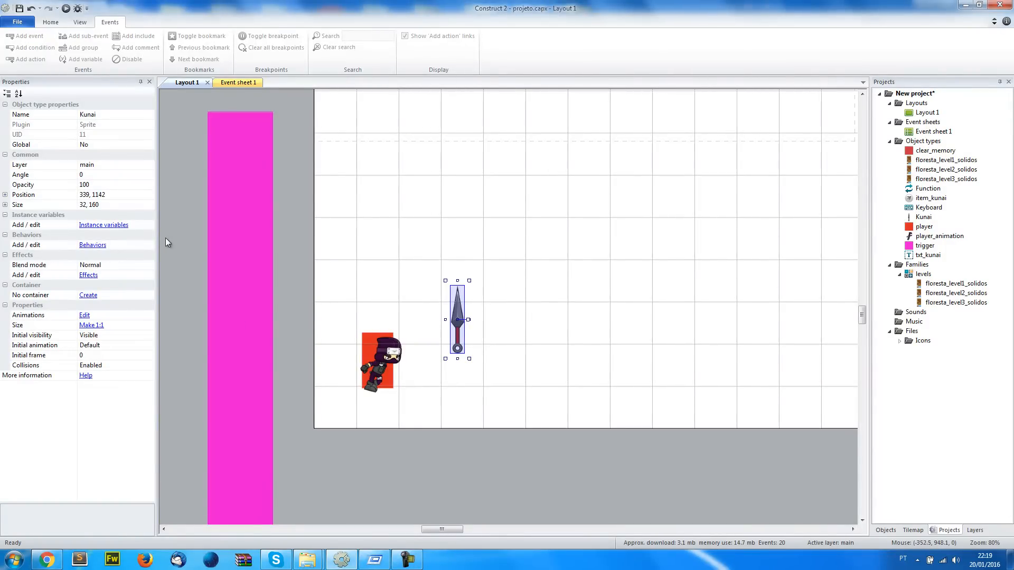
# Create a family named objects that contains the Kunai sprite
pyautogui.click(93, 246)
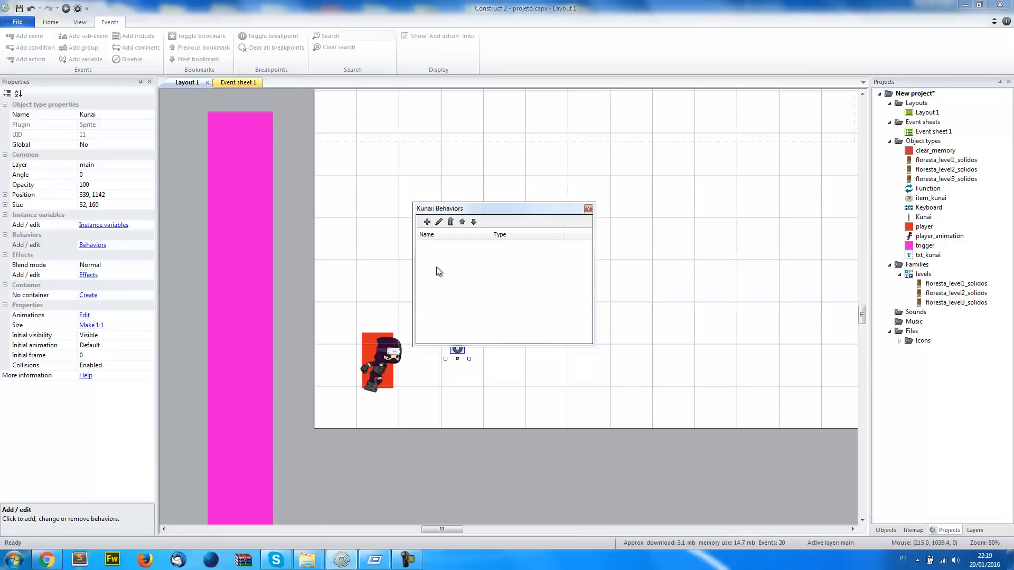
pyautogui.click(588, 209)
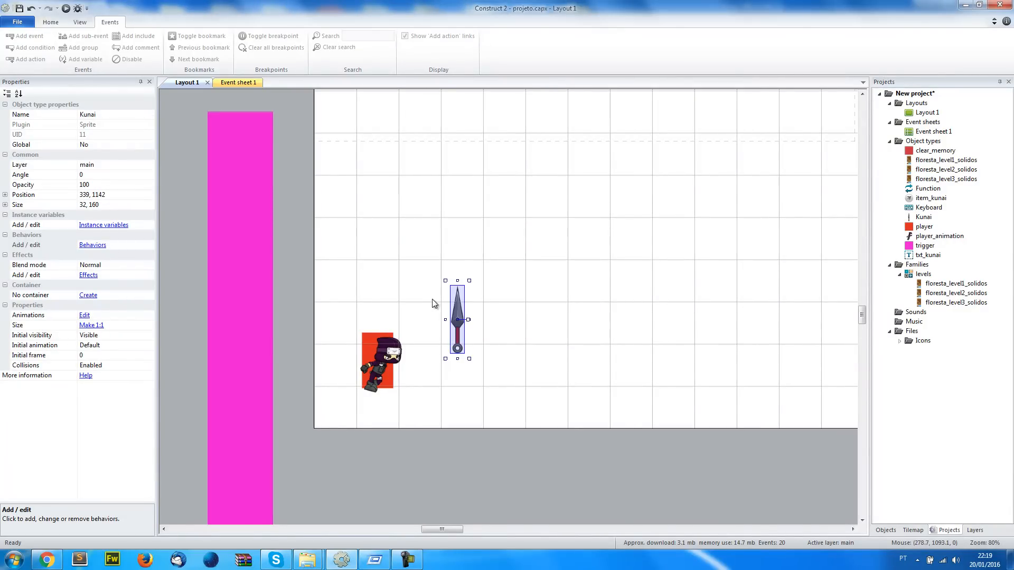
pyautogui.rightClick(921, 273)
pyautogui.click(927, 273)
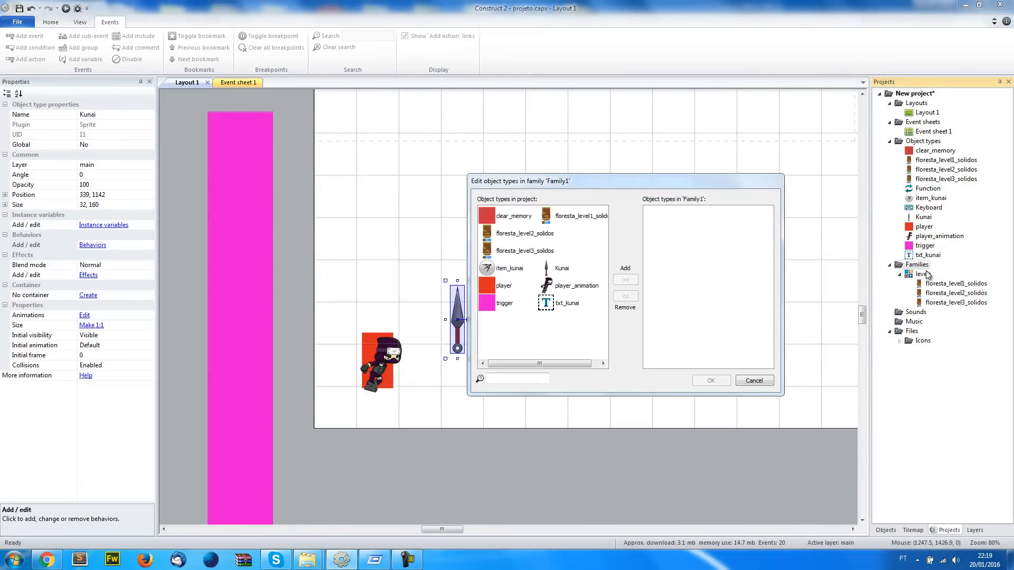
pyautogui.doubleClick(554, 274)
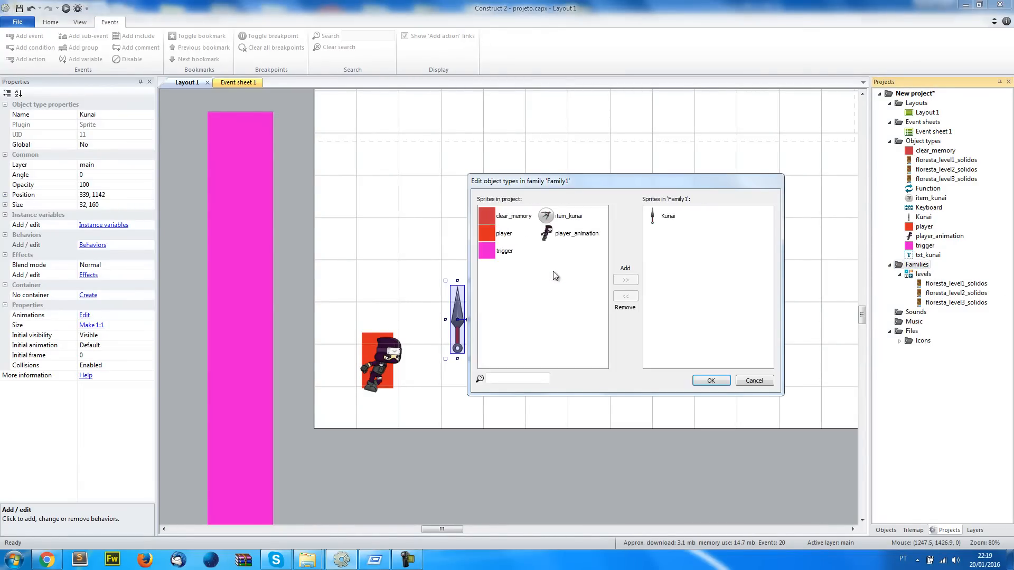
pyautogui.click(713, 379)
pyautogui.write('obje')
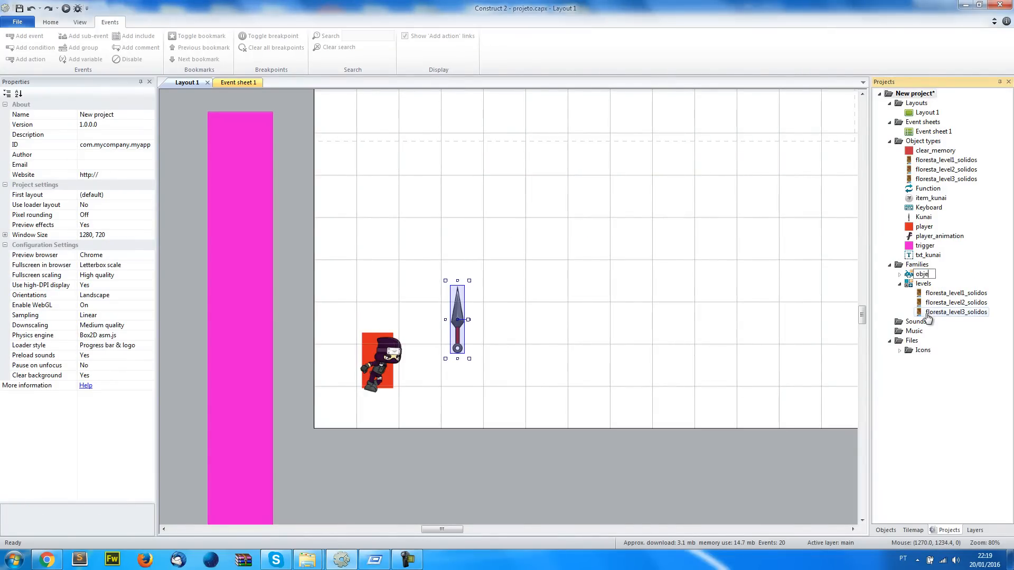
pyautogui.write('cts')
pyautogui.press('Return')
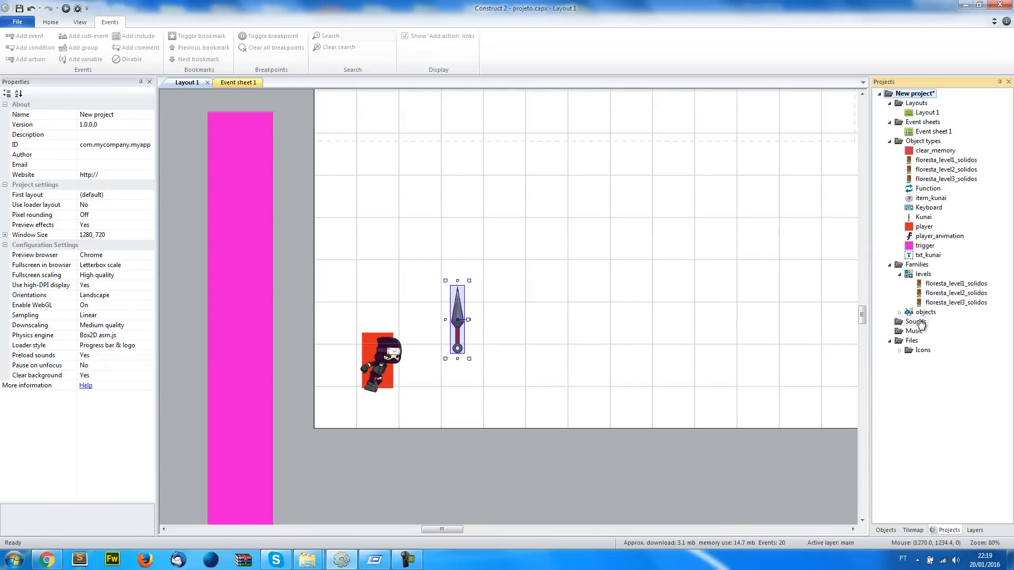
# Add the Bullet behavior to the objects family
pyautogui.click(943, 316)
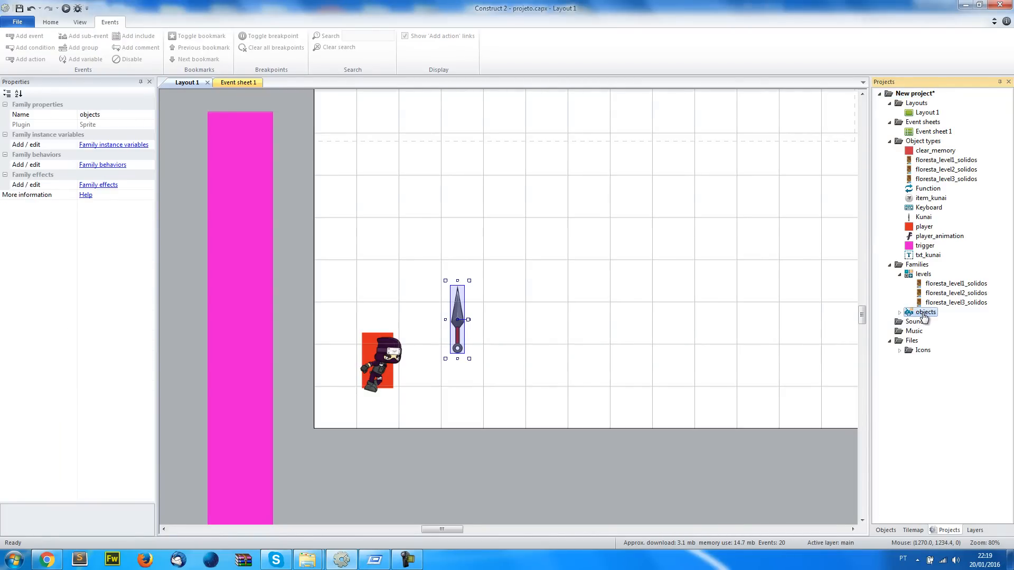
pyautogui.click(106, 168)
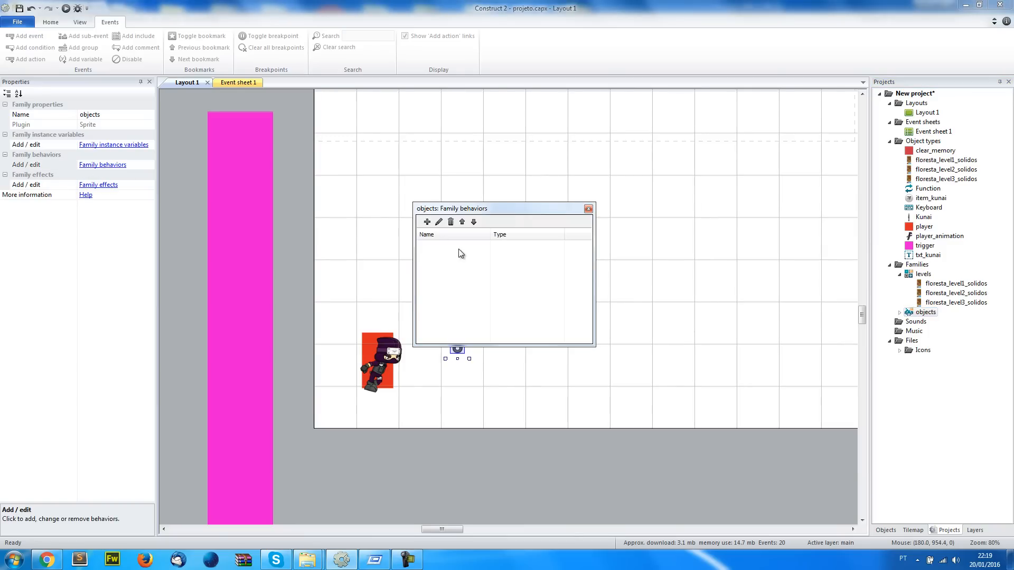
pyautogui.click(426, 222)
pyautogui.write('ul')
pyautogui.doubleClick(423, 221)
pyautogui.click(588, 209)
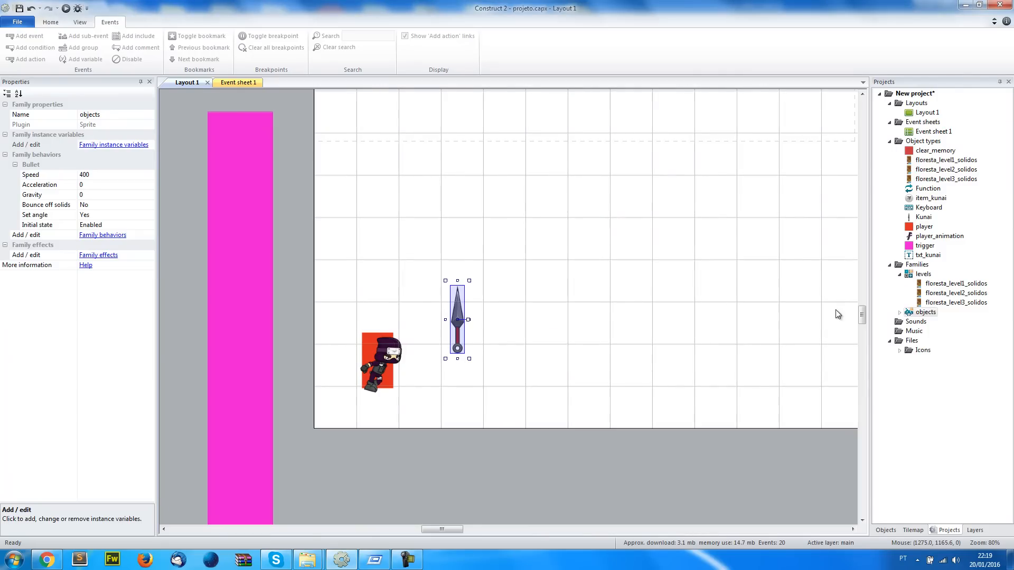
# Set the Kunai's Bullet speed to 800 and test-run the layout with the kunai placed just behind the ninja
pyautogui.click(792, 385)
pyautogui.click(458, 317)
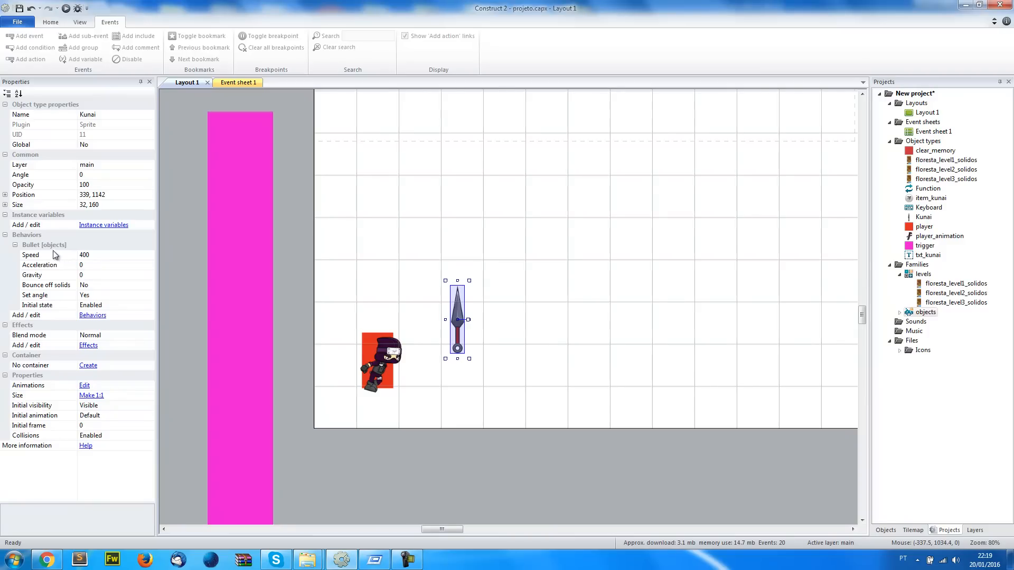
pyautogui.click(92, 257)
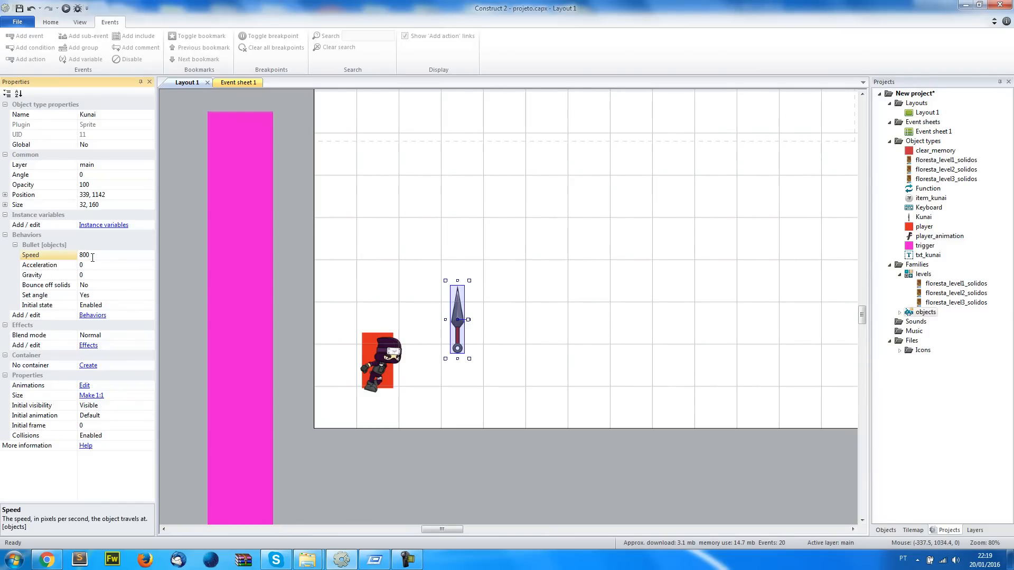
pyautogui.moveTo(454, 319); pyautogui.dragTo(353, 334)
pyautogui.click(66, 8)
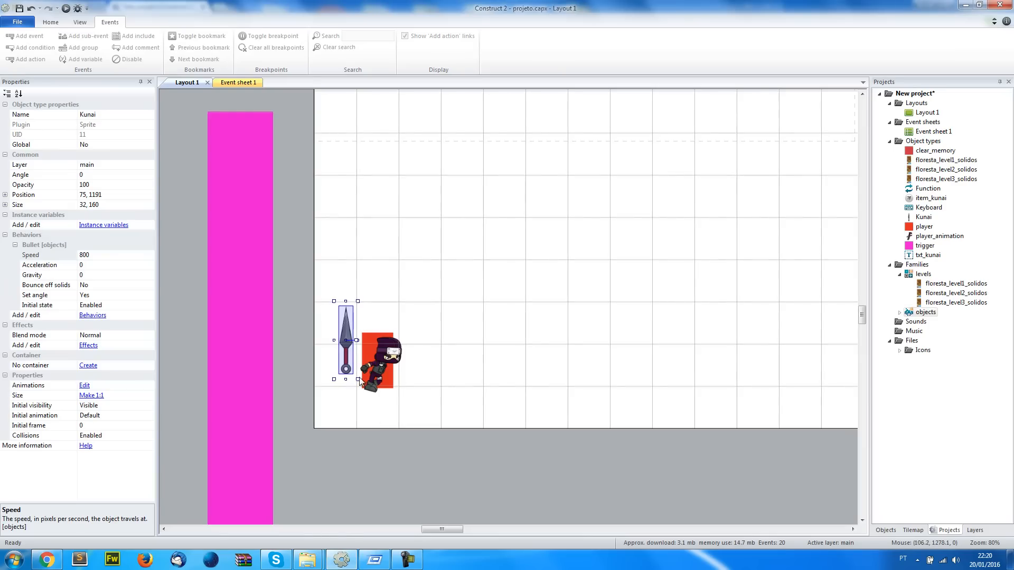
# Place the Kunai in front of the ninja at about 311, 1175, rotated to 90 degrees, and test-run the layout
pyautogui.moveTo(344, 332); pyautogui.dragTo(475, 349)
pyautogui.hotkey('ctrl', 'z')
pyautogui.hotkey('ctrl', 'z')
pyautogui.keyDown('ctrl'); pyautogui.scroll(6, 427, 368); pyautogui.keyUp('ctrl')
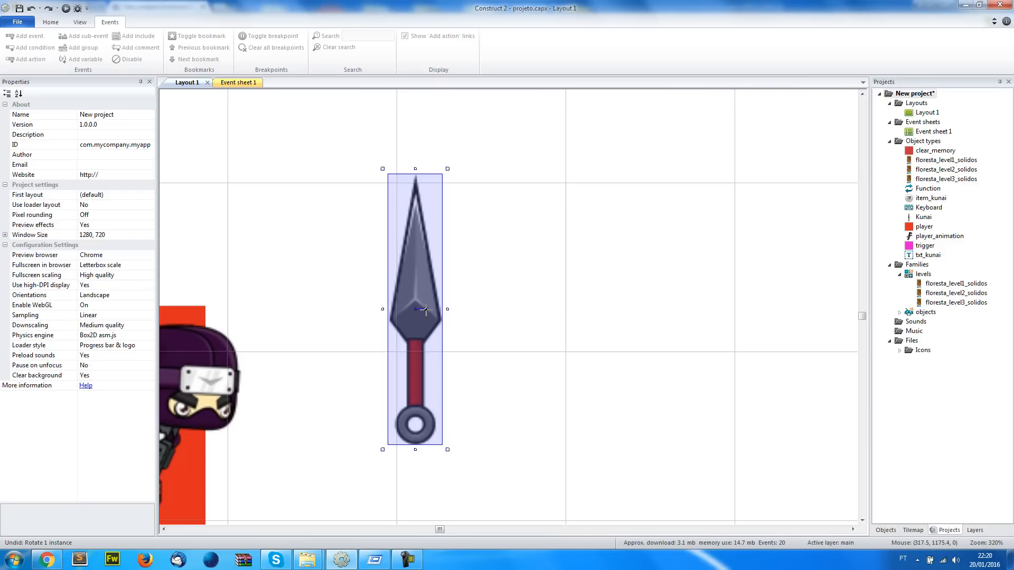
pyautogui.moveTo(427, 313); pyautogui.dragTo(416, 339)
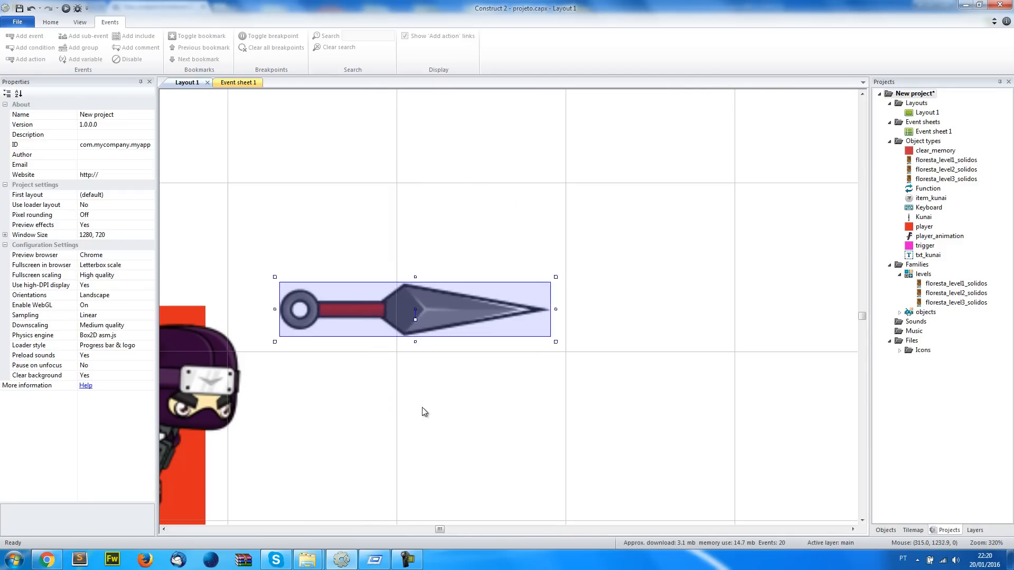
pyautogui.click(66, 8)
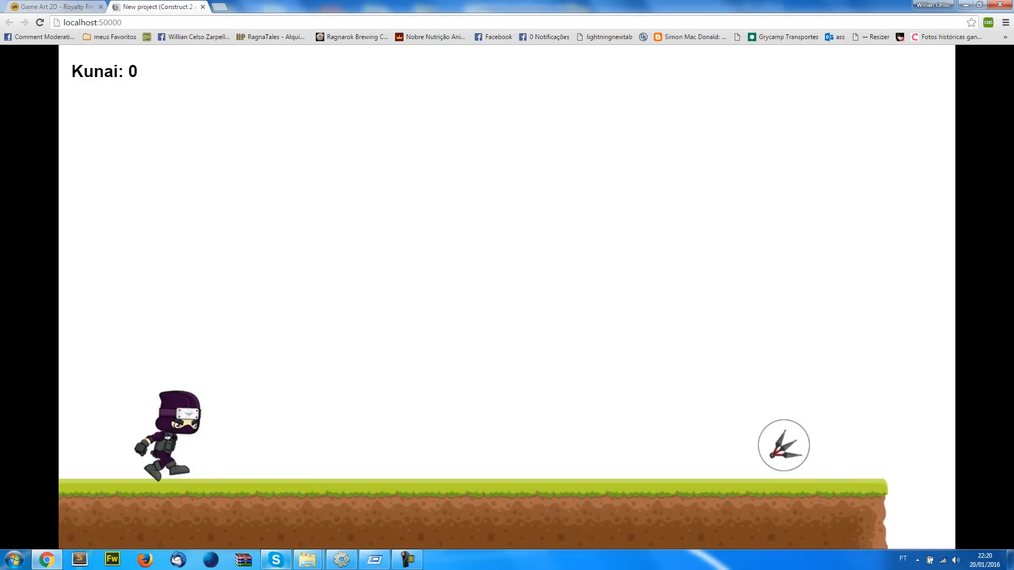
pyautogui.hotkey('alt', 'Tab')
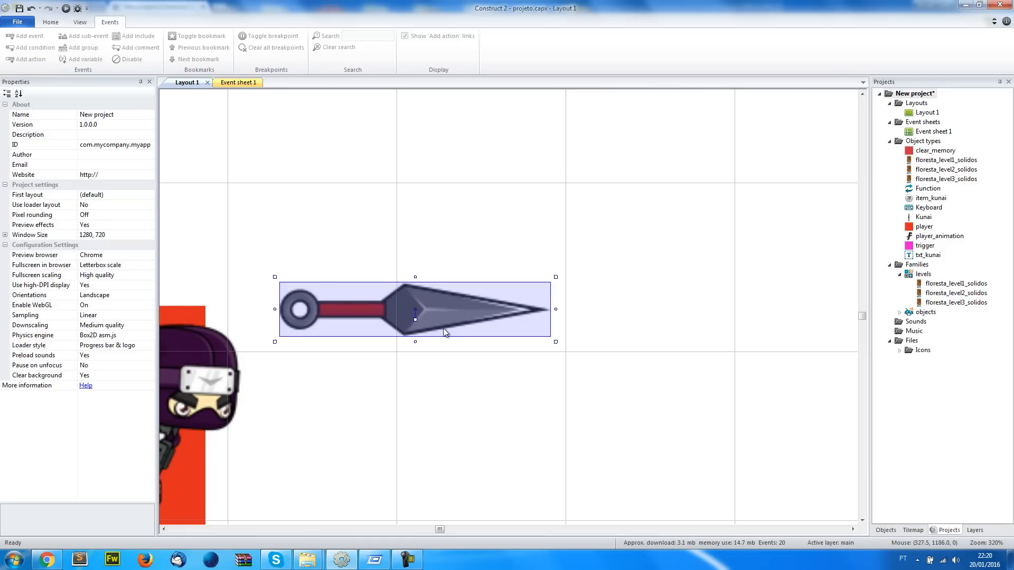
# Rotate the Kunai's image 90 degrees clockwise in the image editor along with its collision polygon
pyautogui.doubleClick(435, 316)
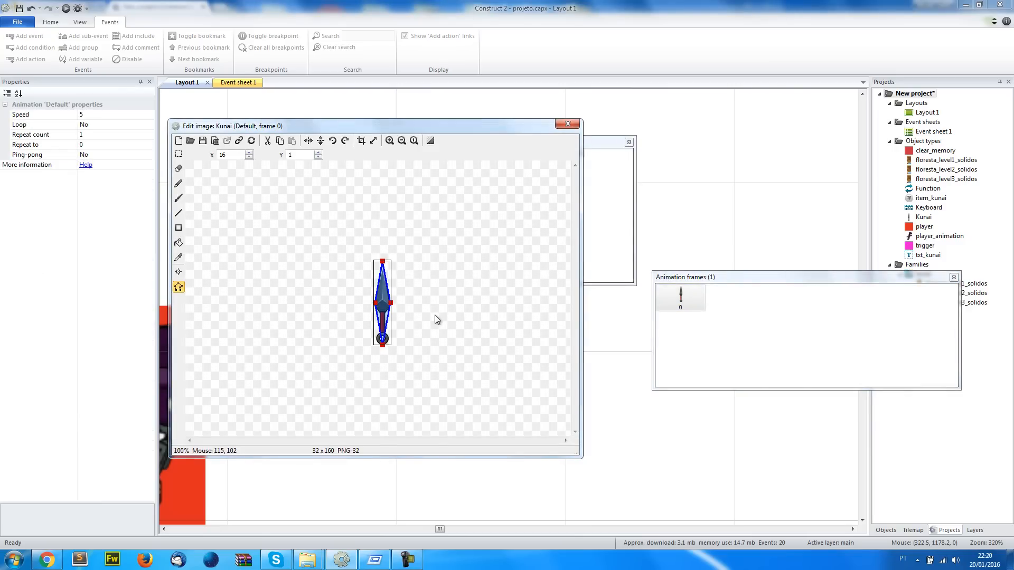
pyautogui.click(345, 141)
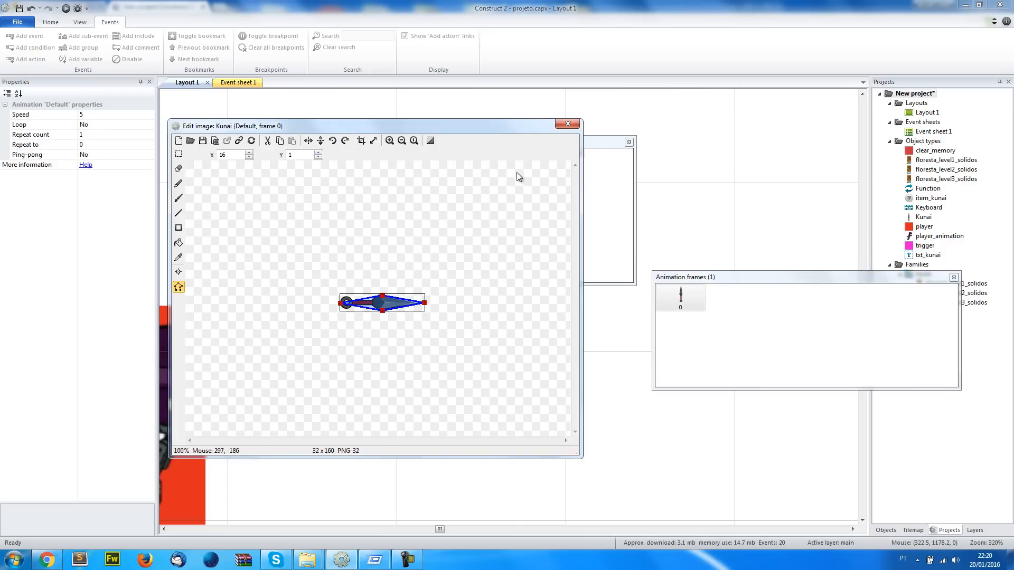
pyautogui.click(567, 124)
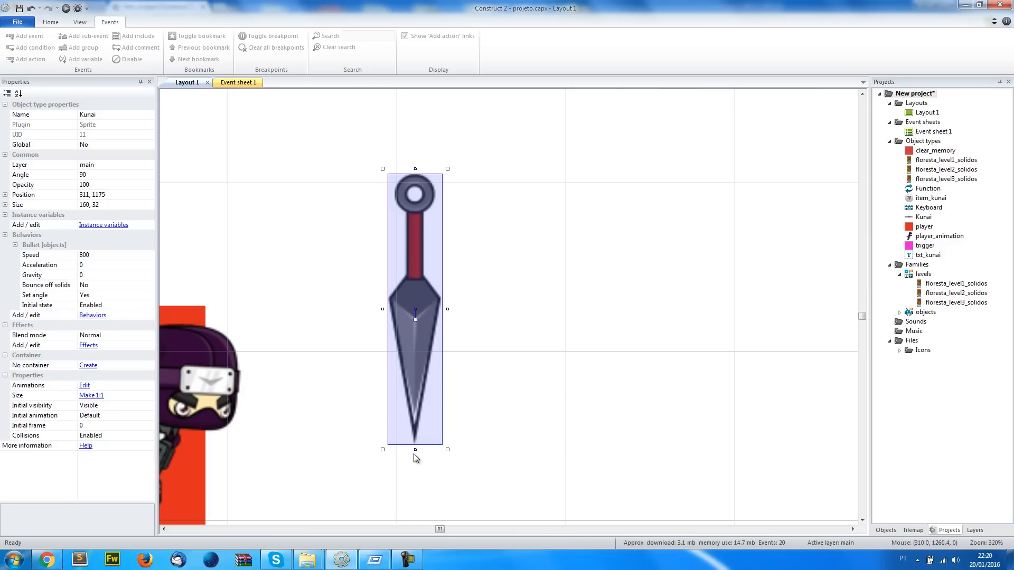
# Set the Kunai instance's angle to 0 and scale it down to about 64 by 13 in front of the ninja
pyautogui.moveTo(415, 320); pyautogui.dragTo(439, 309)
pyautogui.moveTo(534, 309); pyautogui.dragTo(540, 357)
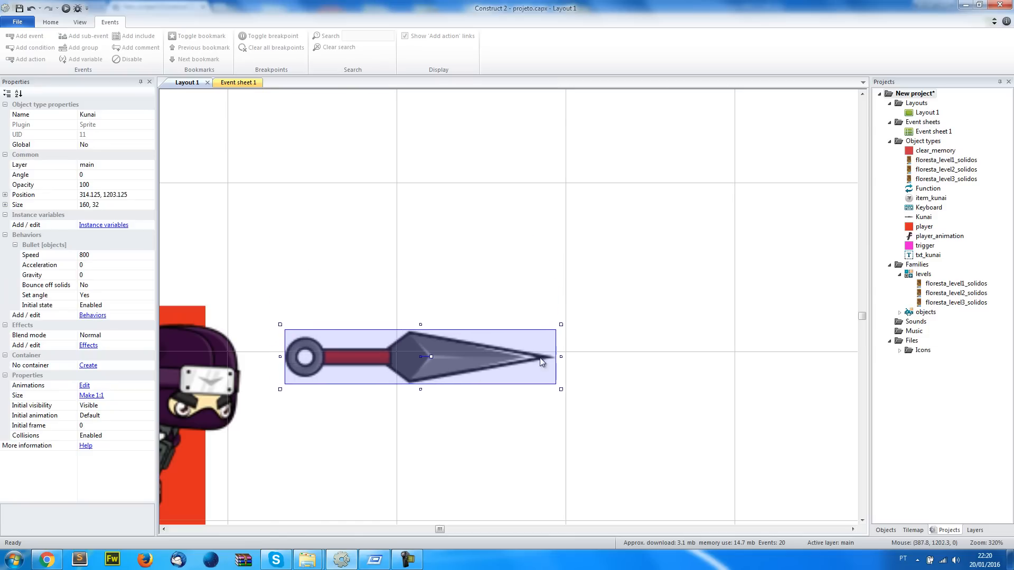
pyautogui.keyDown('shift'); pyautogui.moveTo(563, 326); pyautogui.dragTo(454, 361); pyautogui.keyUp('shift')
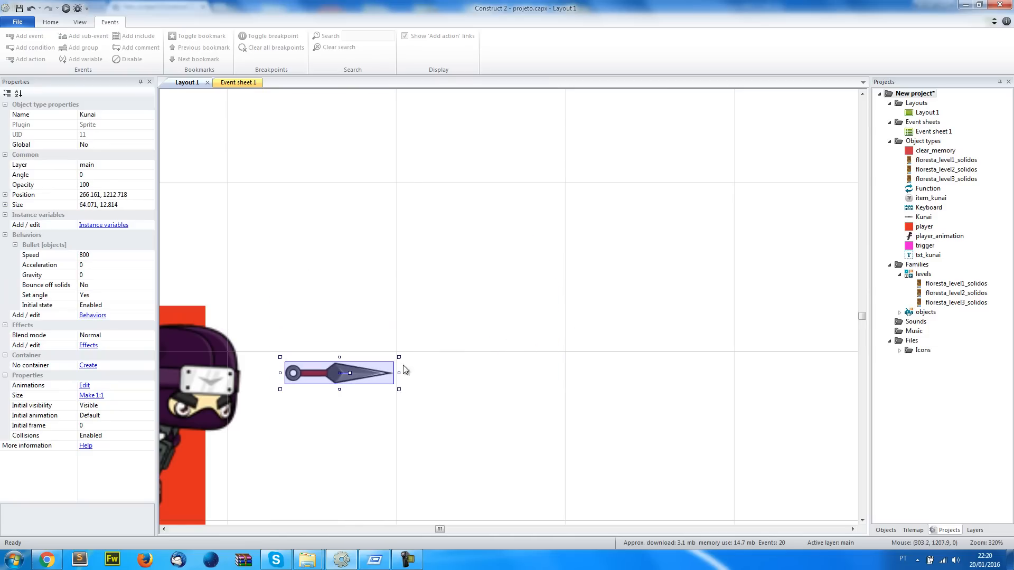
# Test-run the layout with the scaled-down kunai and lower the Kunai instance to about 276, 1245
pyautogui.keyDown('ctrl'); pyautogui.scroll(-5, 401, 366); pyautogui.keyUp('ctrl')
pyautogui.click(65, 8)
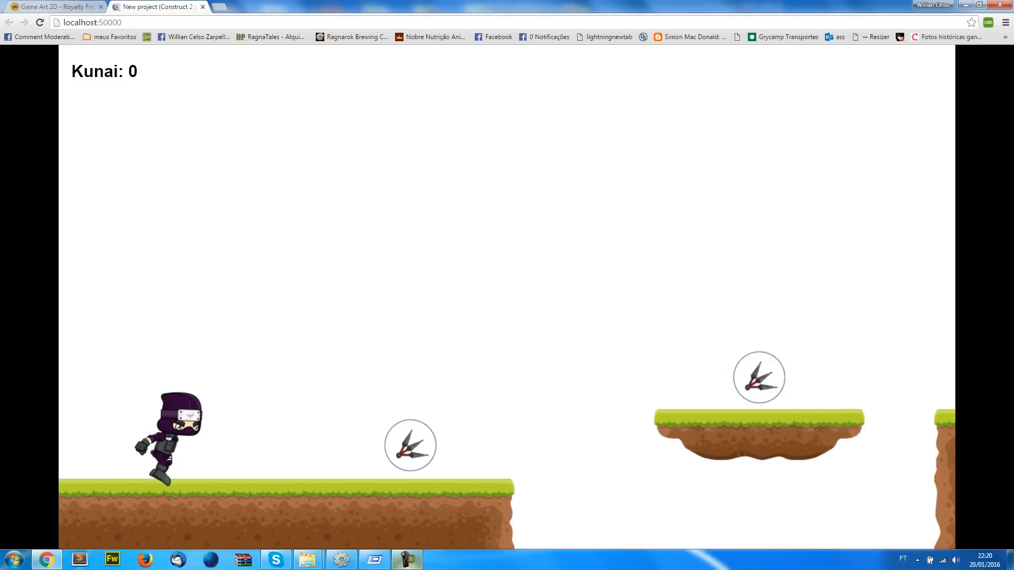
pyautogui.click(343, 560)
pyautogui.moveTo(420, 341); pyautogui.dragTo(428, 369)
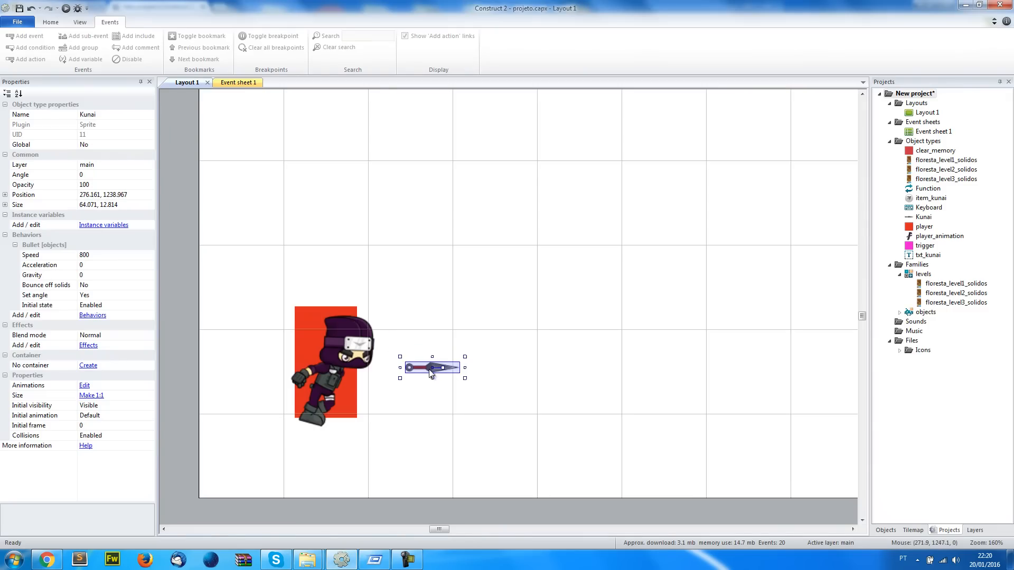
# Add a Destroy action for the Kunai to the On start of layout event
pyautogui.click(238, 83)
pyautogui.scroll(5, 827, 280)
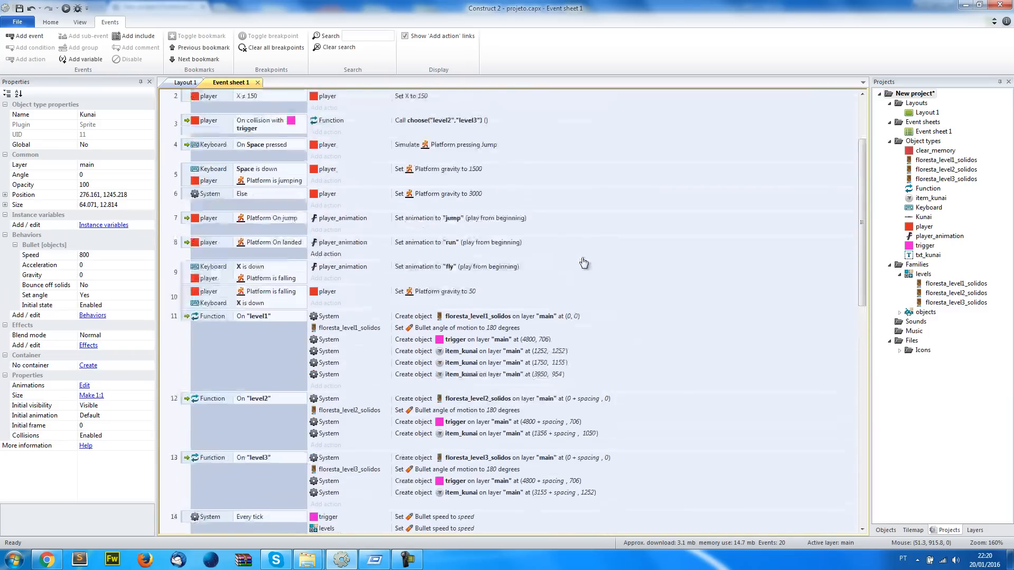
pyautogui.click(326, 189)
pyautogui.doubleClick(553, 146)
pyautogui.write('des')
pyautogui.doubleClick(455, 107)
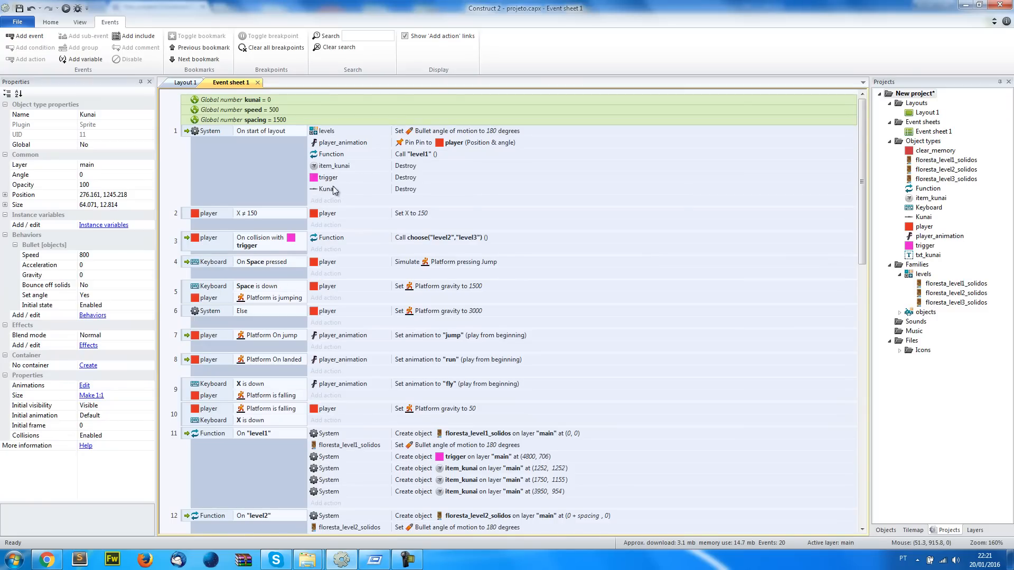
# Move the Kunai instance outside the layout, just below its lower edge beneath the ninja, at about 94, 1416
pyautogui.click(185, 83)
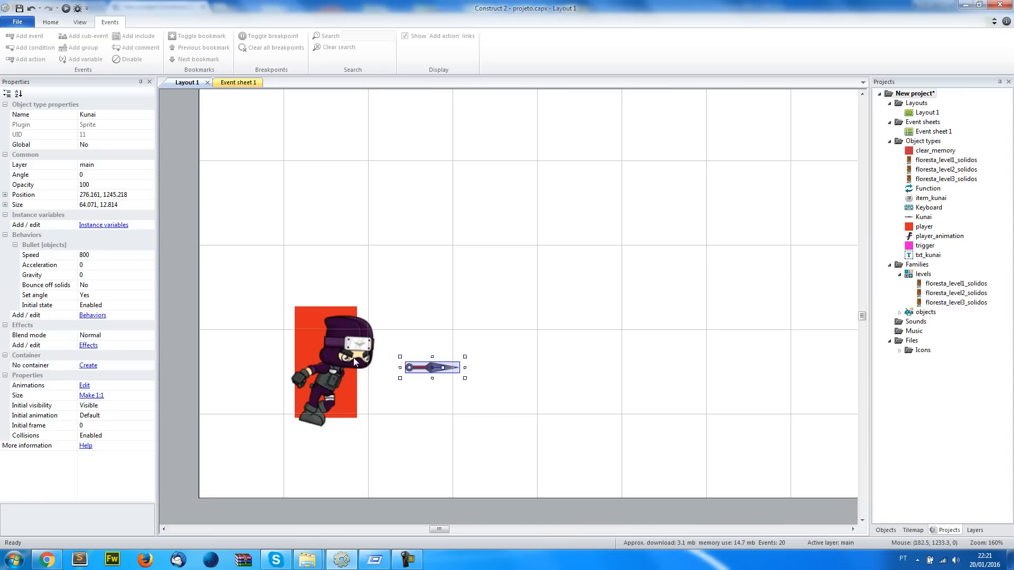
pyautogui.moveTo(424, 377); pyautogui.dragTo(270, 522)
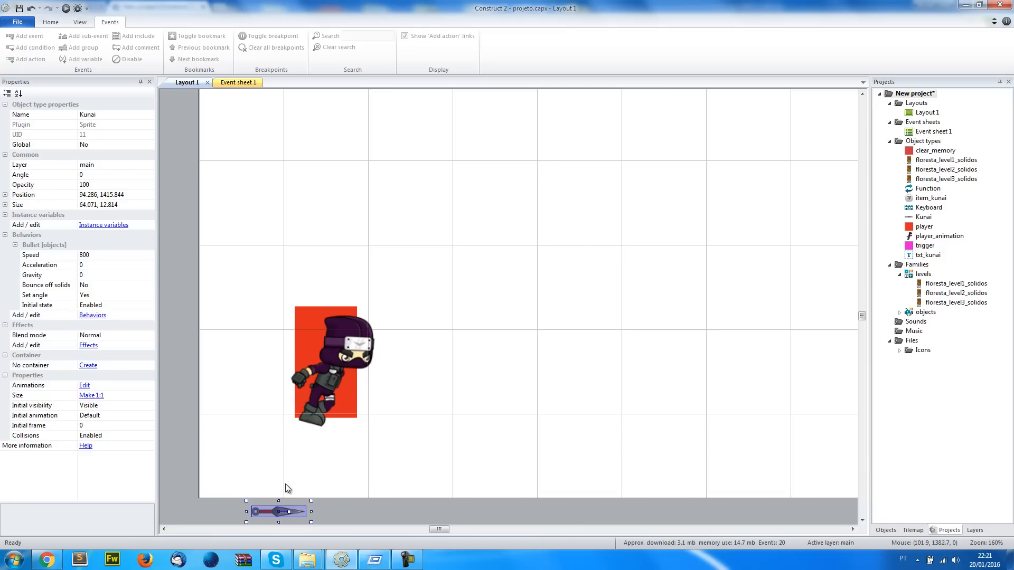
pyautogui.scroll(-2, 311, 458)
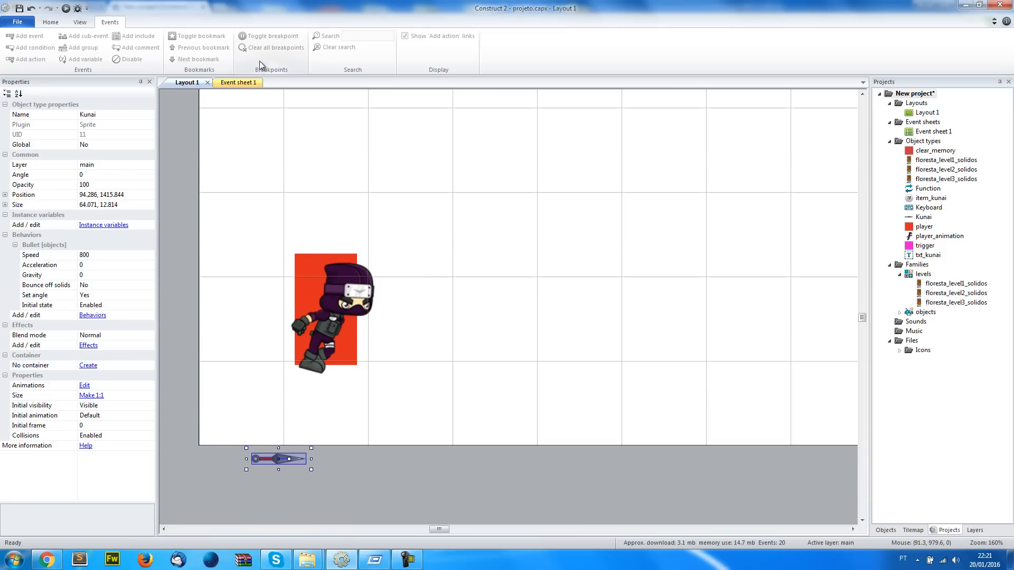
pyautogui.click(240, 84)
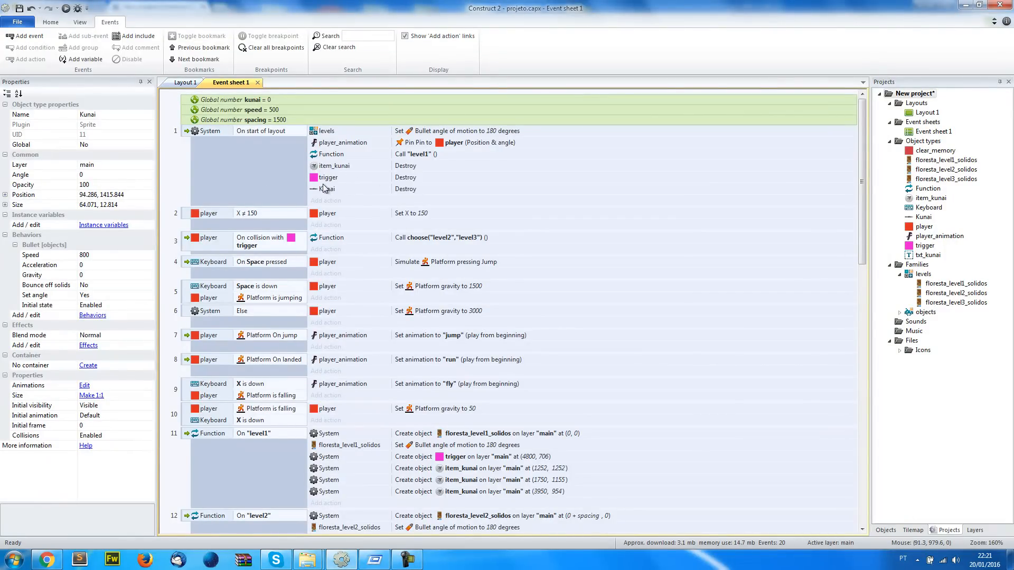
pyautogui.click(185, 82)
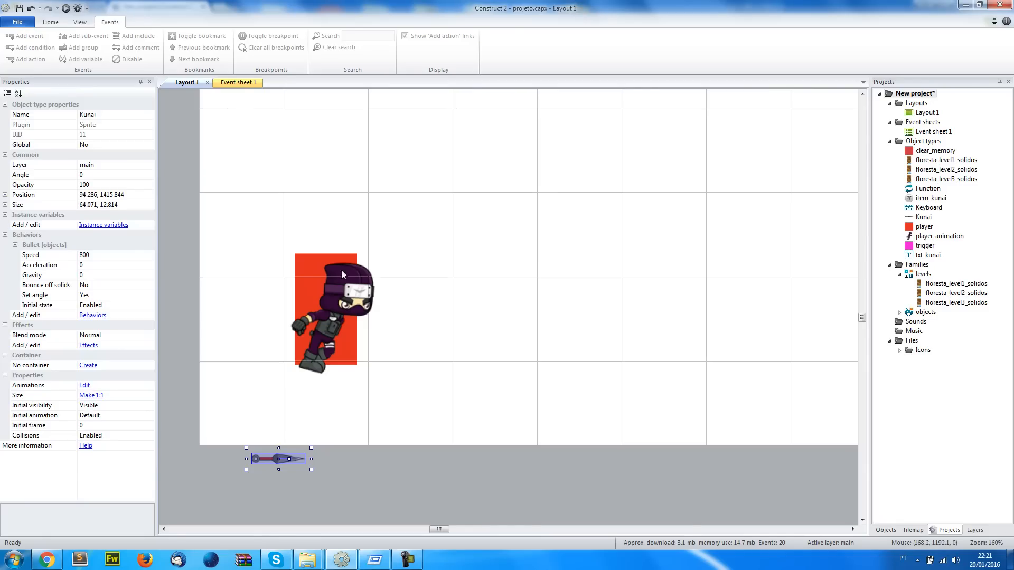
pyautogui.click(299, 477)
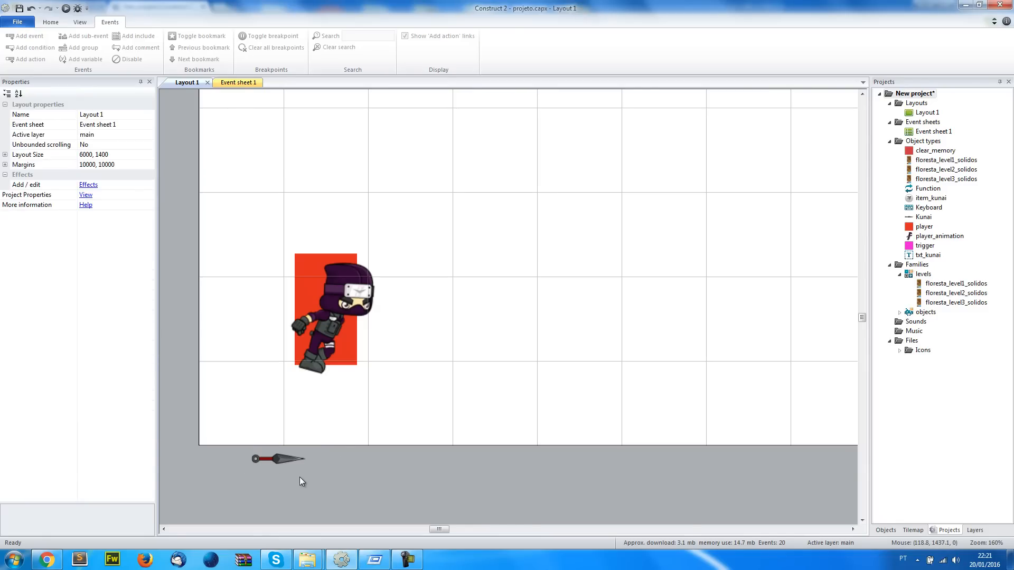
# Add a Keyboard On key pressed event for the Z key at the end of the event sheet
pyautogui.click(236, 83)
pyautogui.scroll(-10, 664, 378)
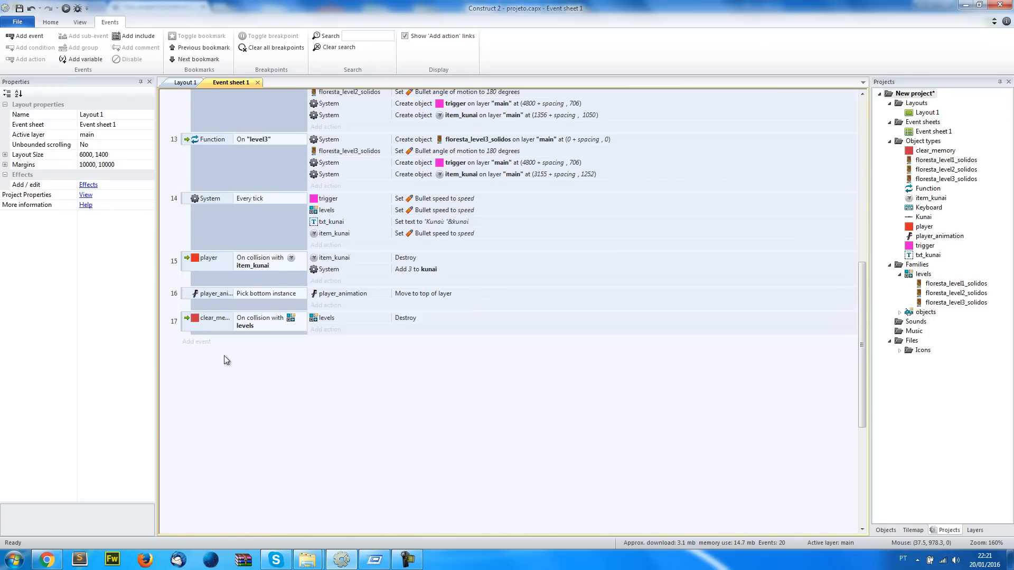
pyautogui.click(207, 343)
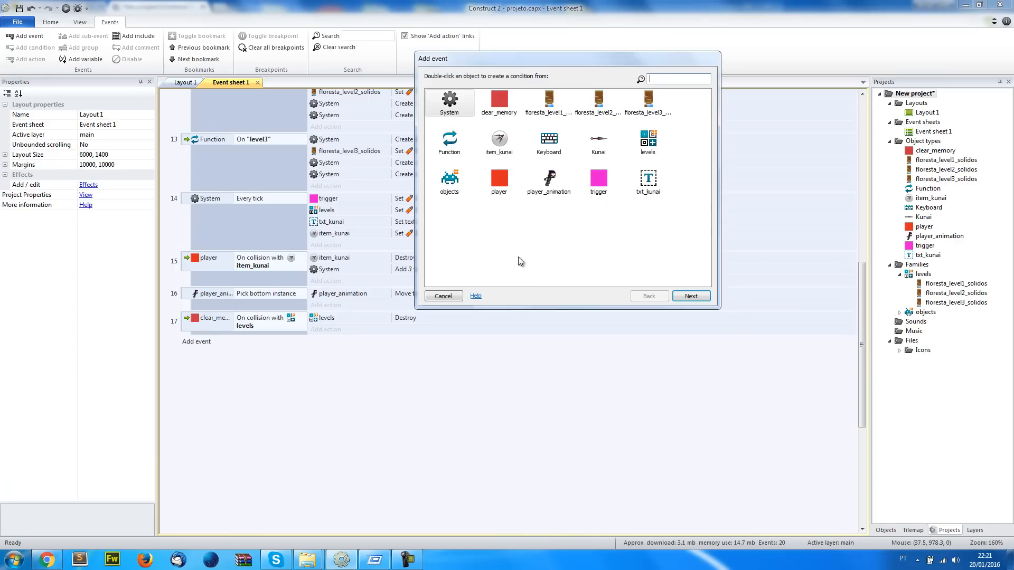
pyautogui.click(565, 142)
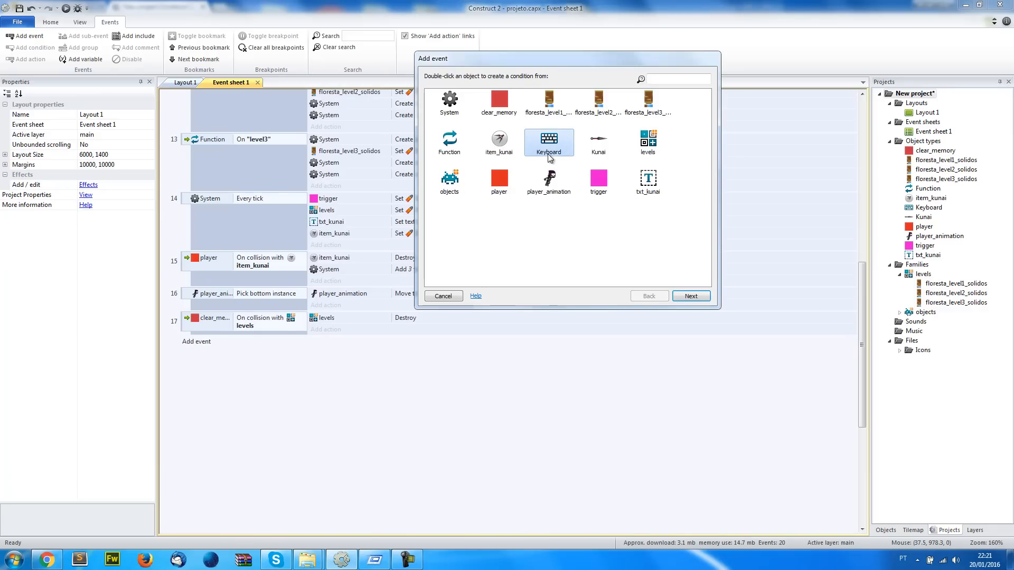
pyautogui.doubleClick(549, 154)
pyautogui.click(572, 154)
pyautogui.doubleClick(571, 155)
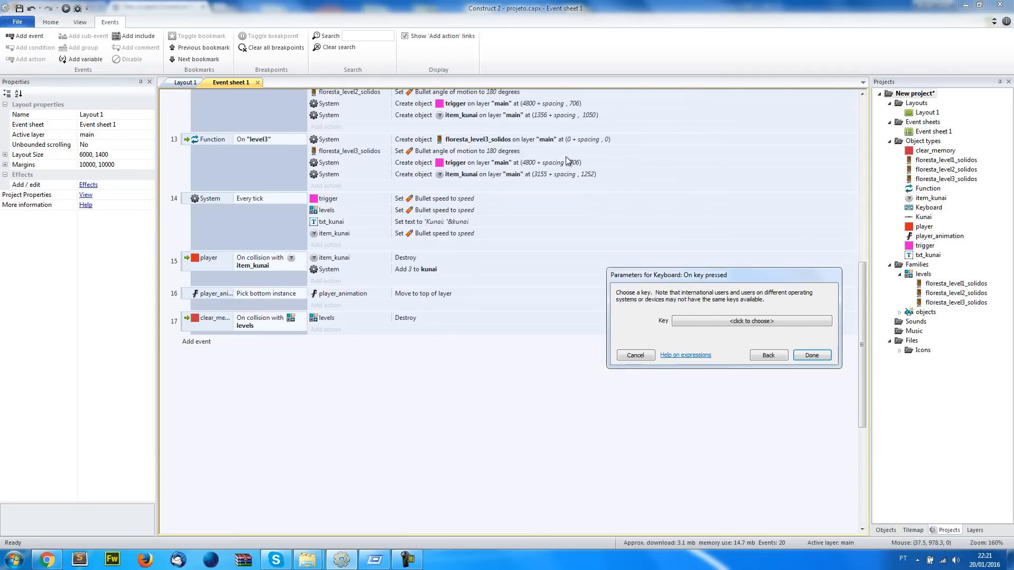
pyautogui.click(676, 321)
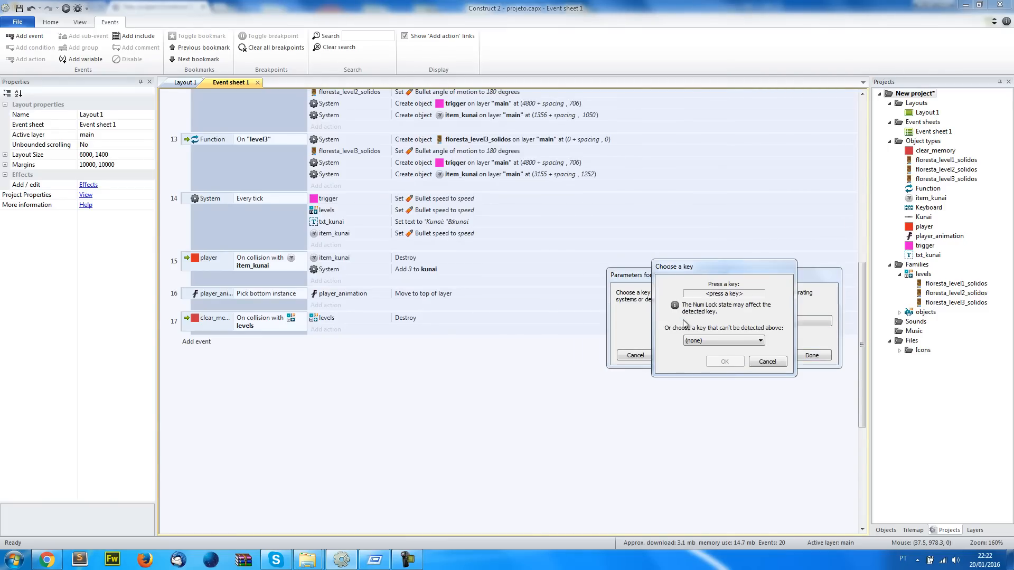
pyautogui.press('z')
pyautogui.click(725, 361)
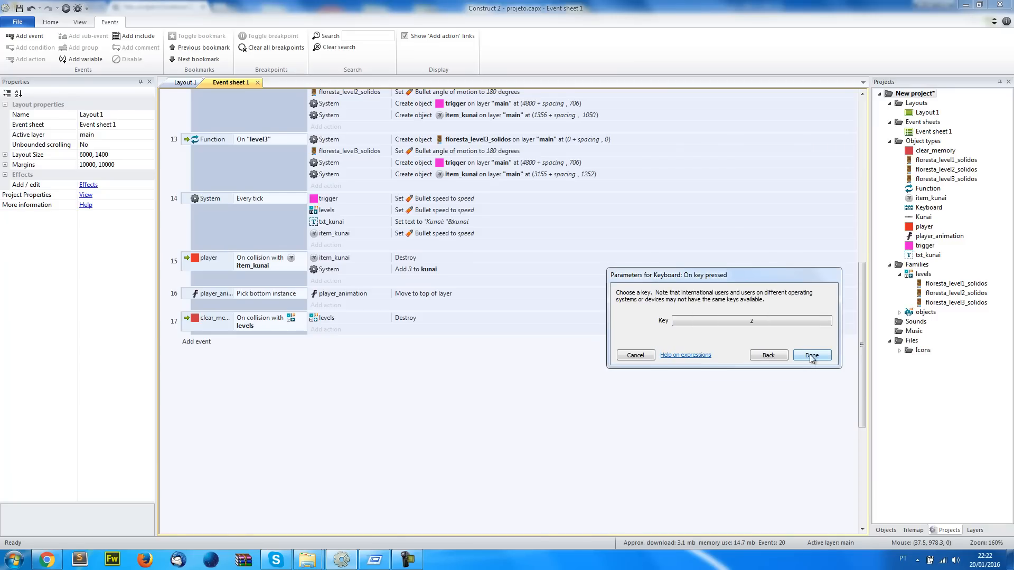
pyautogui.click(812, 356)
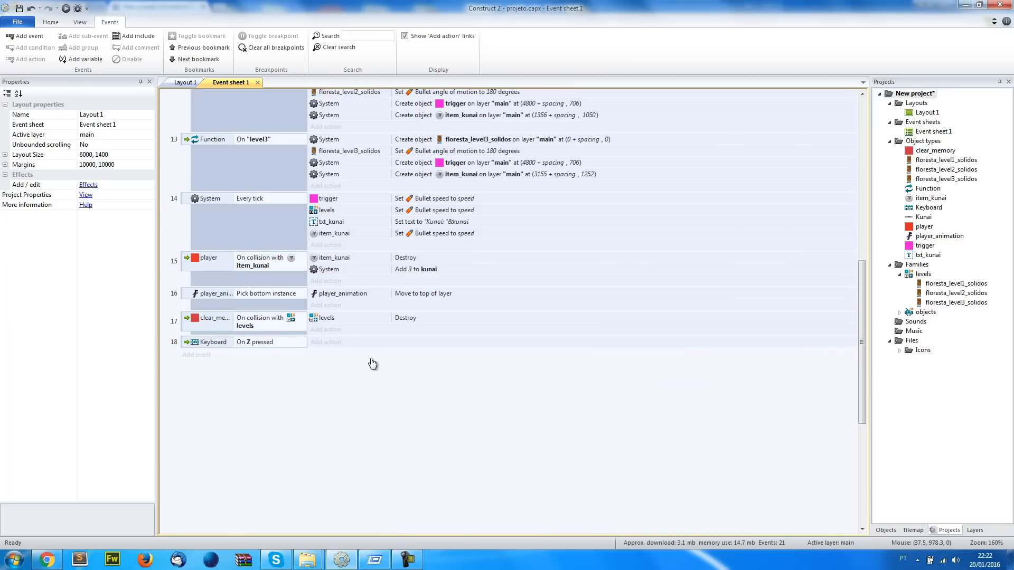
# Add a player_animation action to the Z pressed event that spawns the Kunai on layer "main" at image point 0
pyautogui.click(333, 342)
pyautogui.click(497, 197)
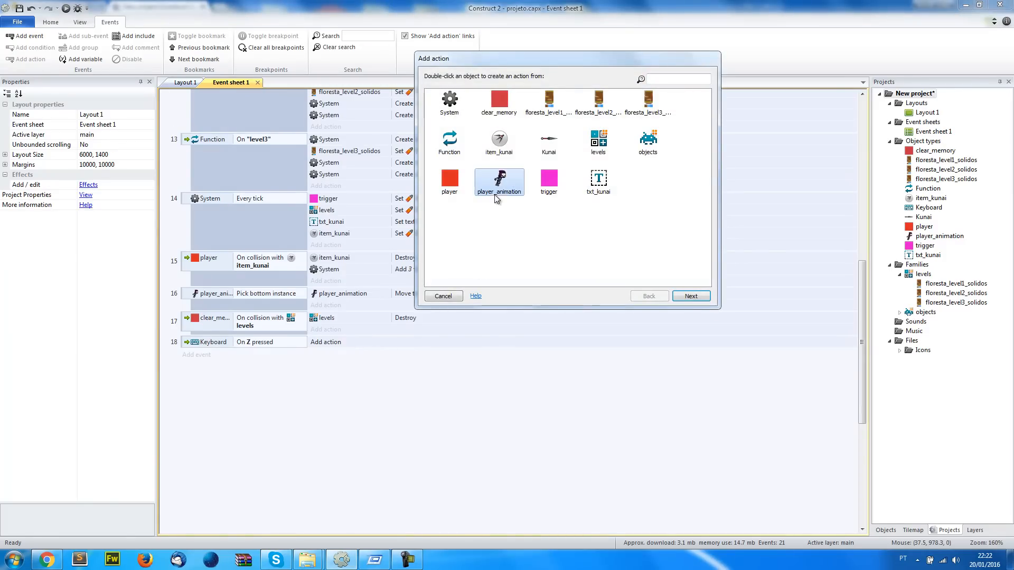
pyautogui.doubleClick(499, 194)
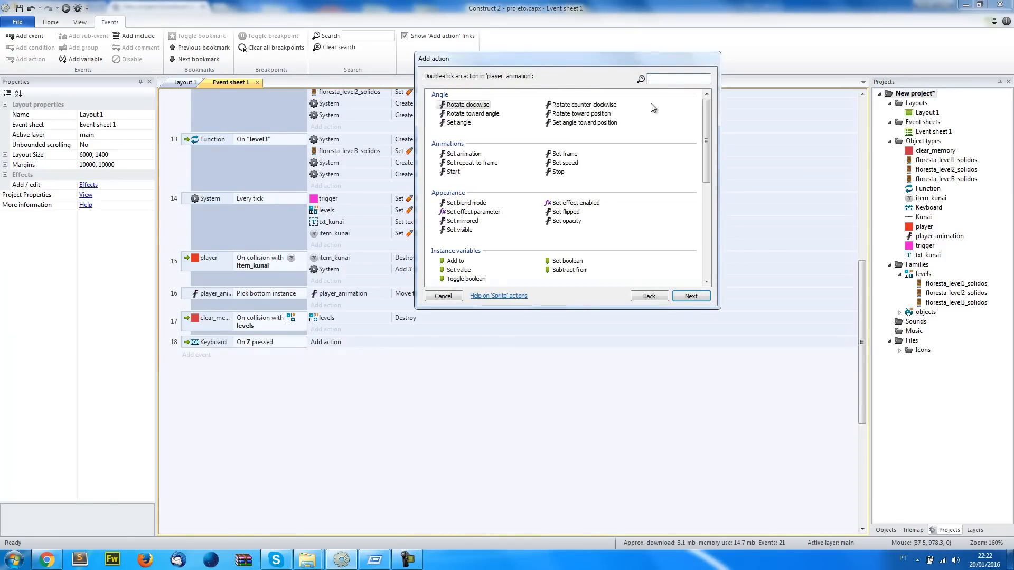
pyautogui.write('spaw')
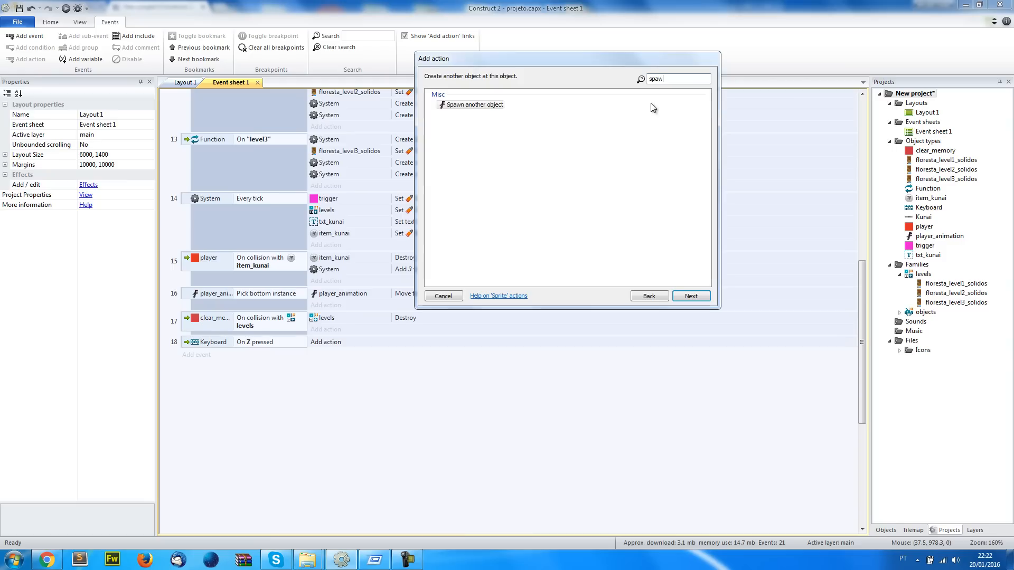
pyautogui.doubleClick(455, 106)
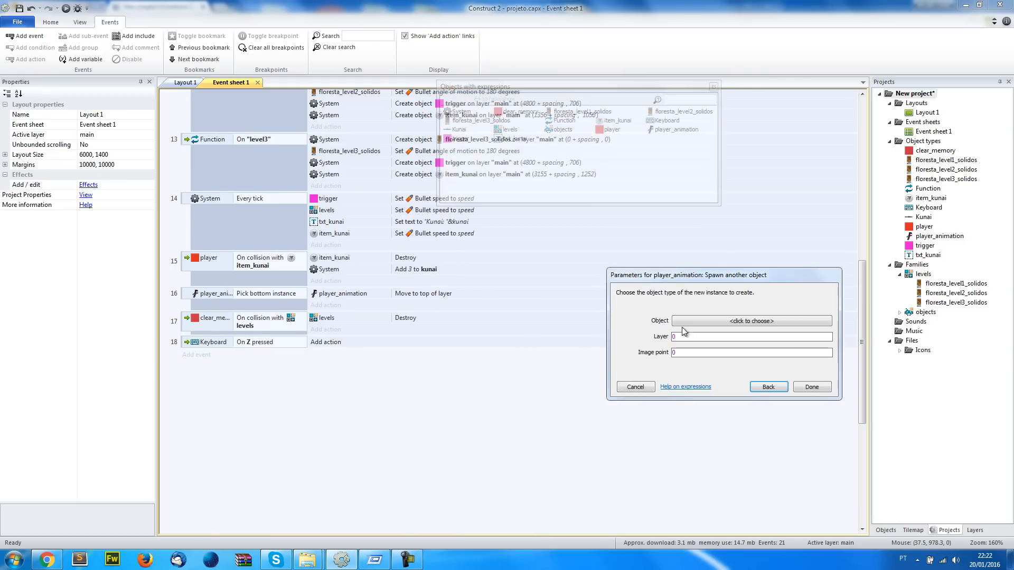
pyautogui.click(705, 321)
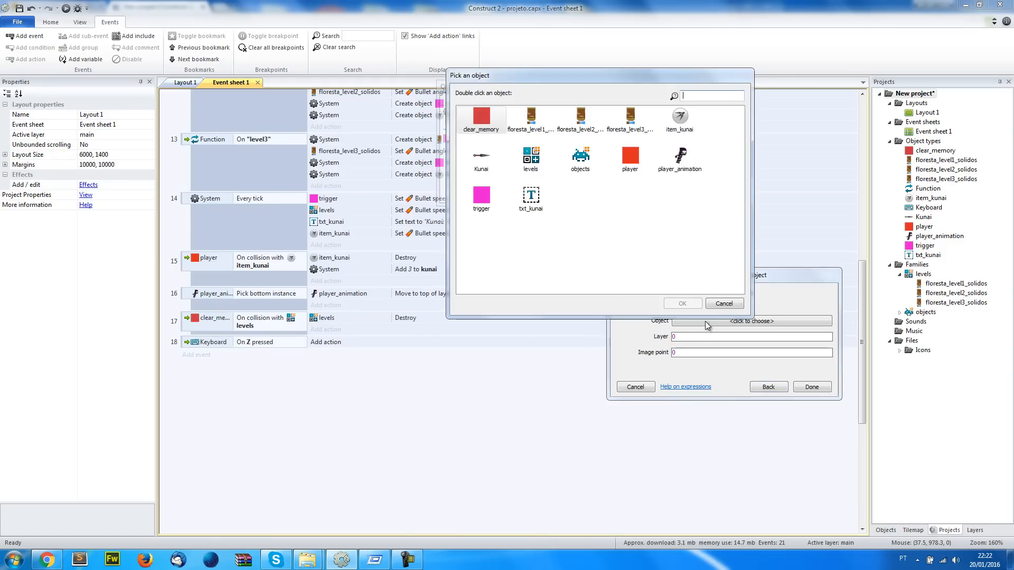
pyautogui.doubleClick(482, 160)
pyautogui.write('"main"')
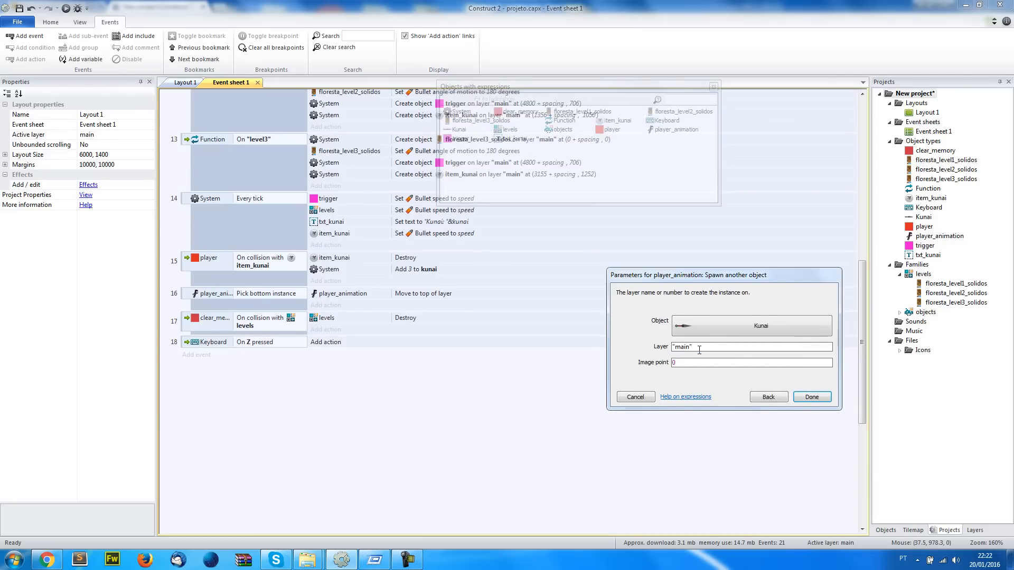
pyautogui.press('Return')
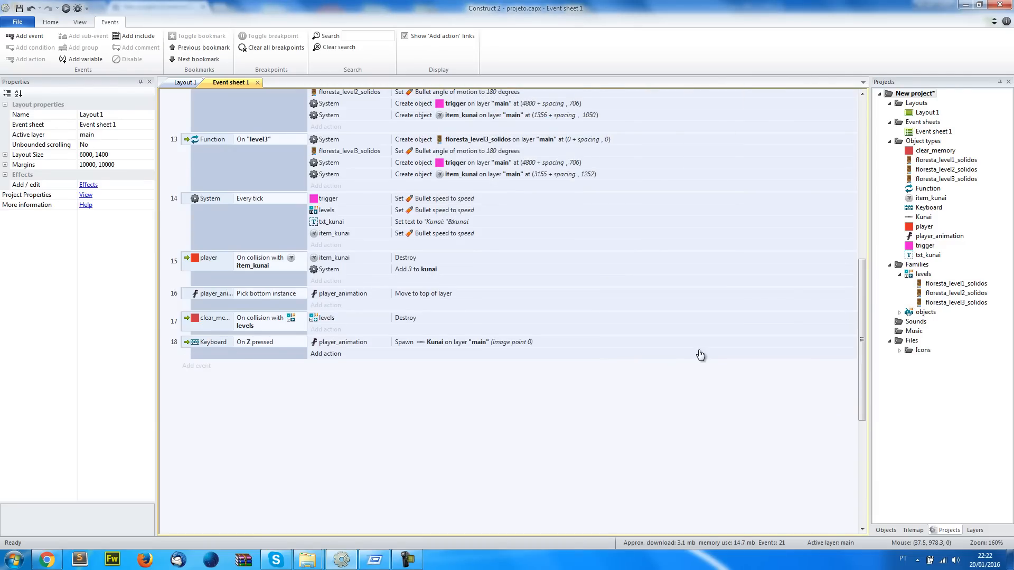
# Test-run the layout, throwing several kunais while the ninja runs and jumps between platforms
pyautogui.click(185, 82)
pyautogui.click(66, 8)
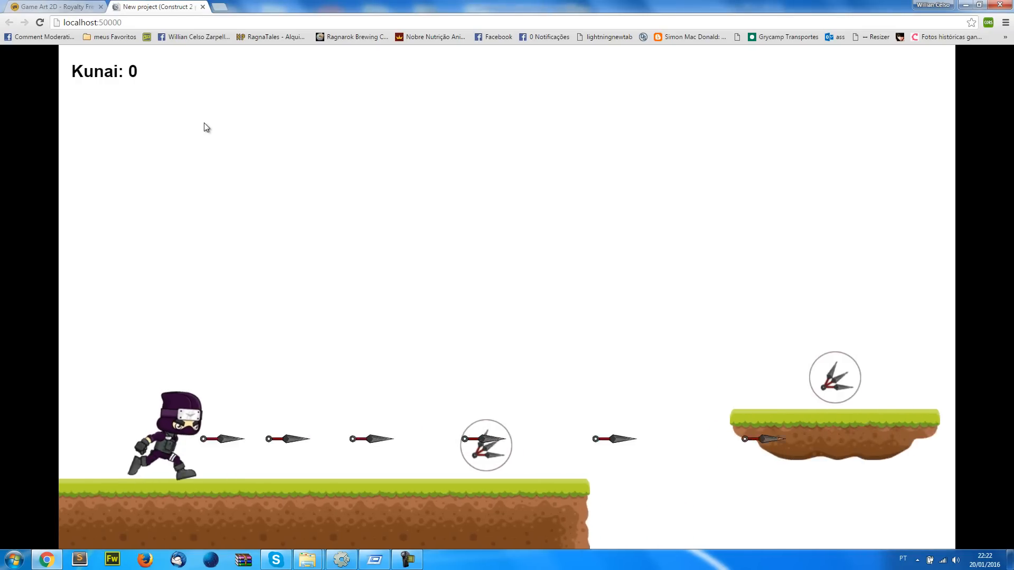
pyautogui.press('space')
pyautogui.press('space')
pyautogui.press('space')
pyautogui.press('space')
pyautogui.press('space')
pyautogui.press('space')
pyautogui.press('space')
pyautogui.press('Up')
pyautogui.press('space')
pyautogui.press('space')
pyautogui.press('space')
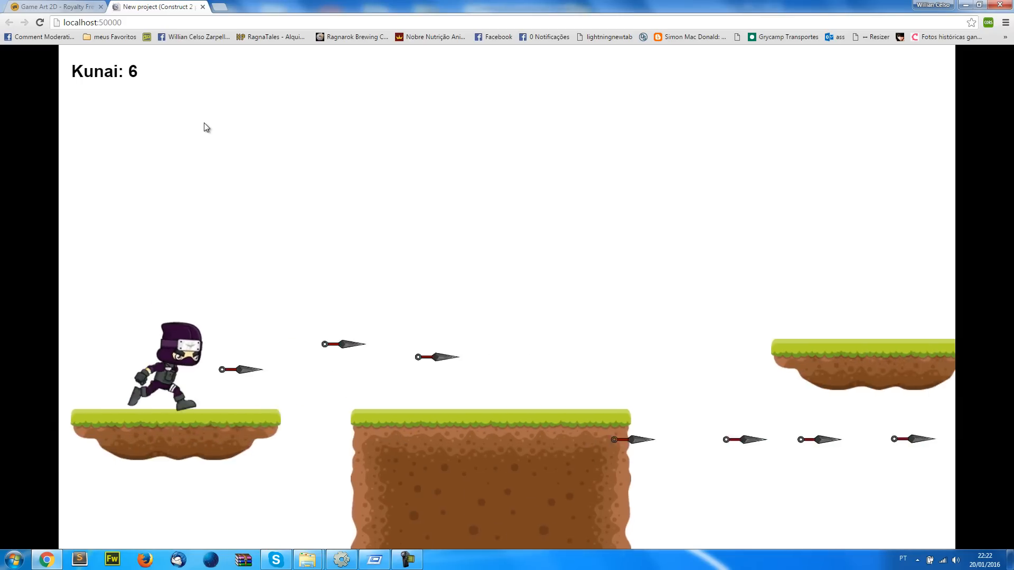
pyautogui.press('Up')
pyautogui.press('space')
pyautogui.press('space')
pyautogui.press('space')
pyautogui.press('space')
pyautogui.press('Up')
pyautogui.hotkey('alt', 'Tab')
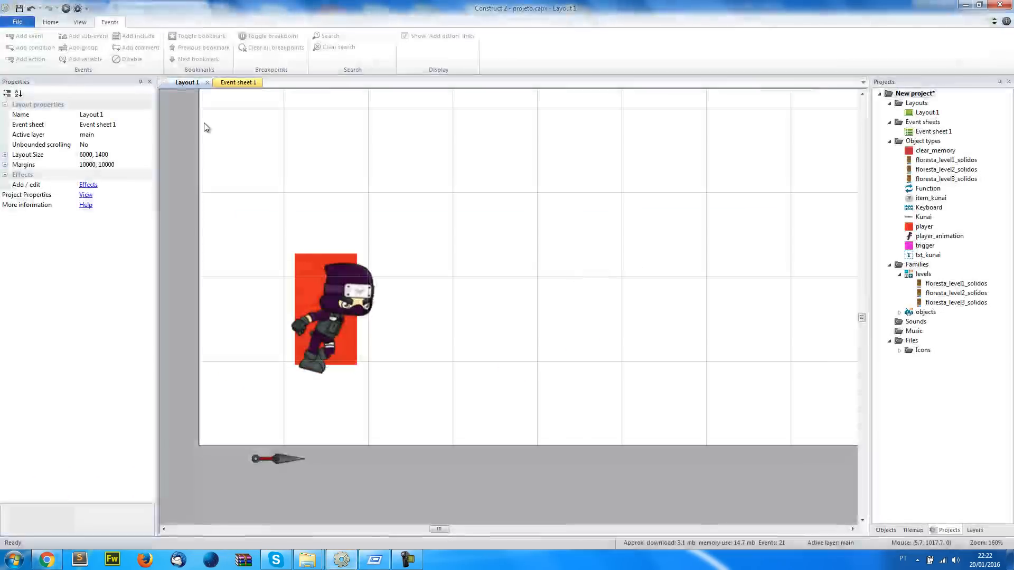
# Add a player_animation Set animation action with "kunai" from beginning to the Z pressed event and place it above the Spawn action
pyautogui.hotkey('ctrl', 'Tab')
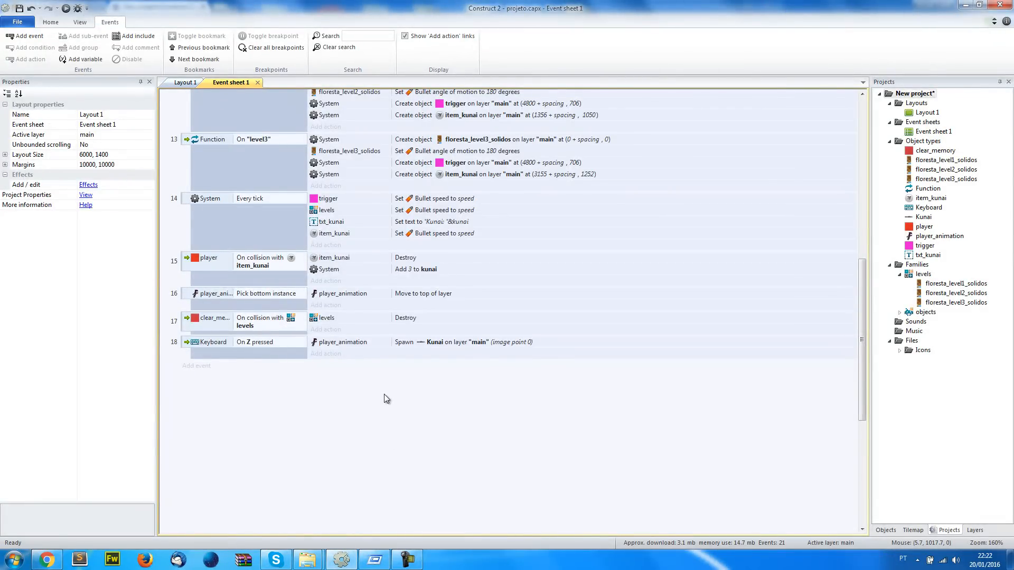
pyautogui.click(351, 358)
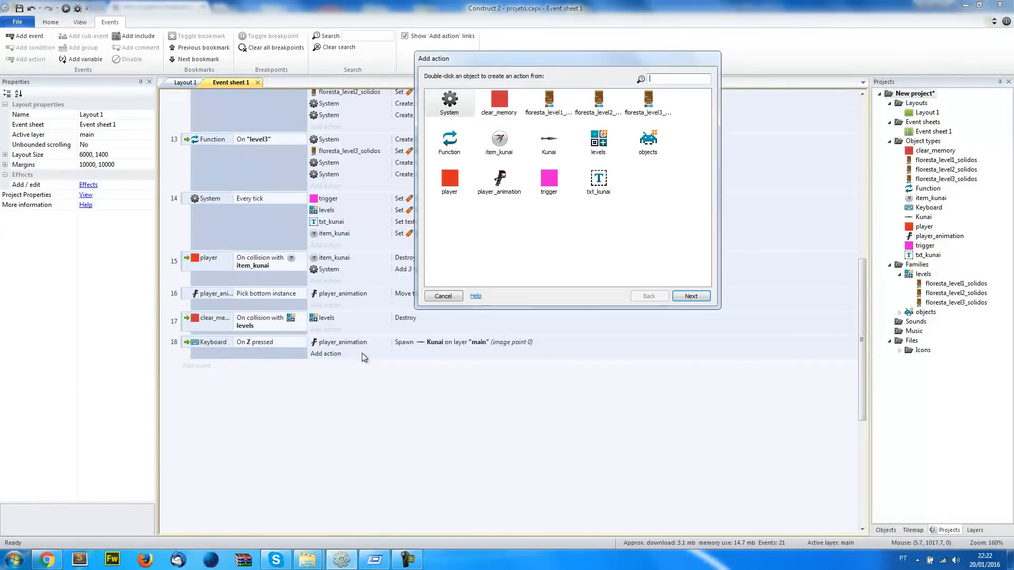
pyautogui.doubleClick(517, 195)
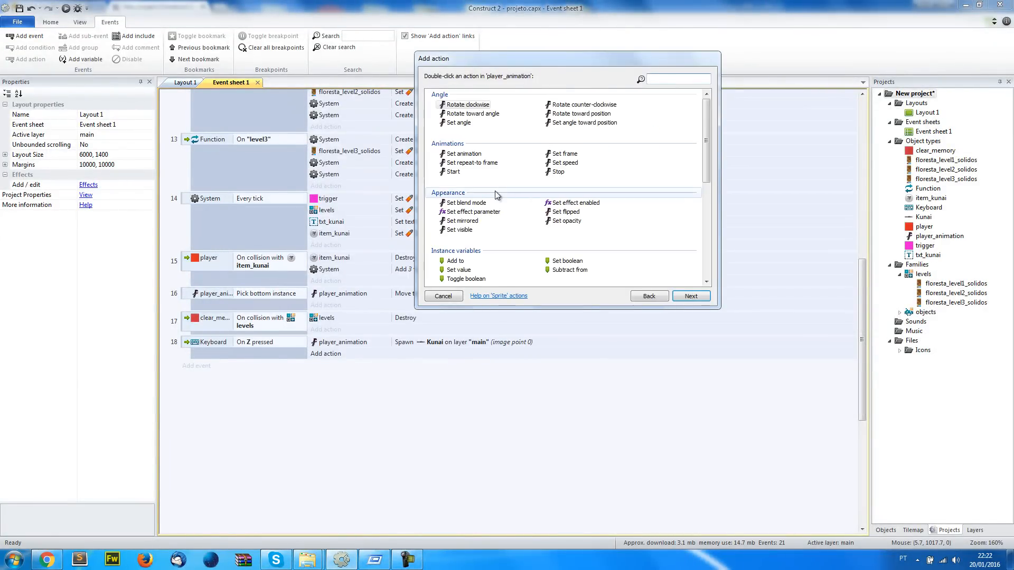
pyautogui.doubleClick(459, 155)
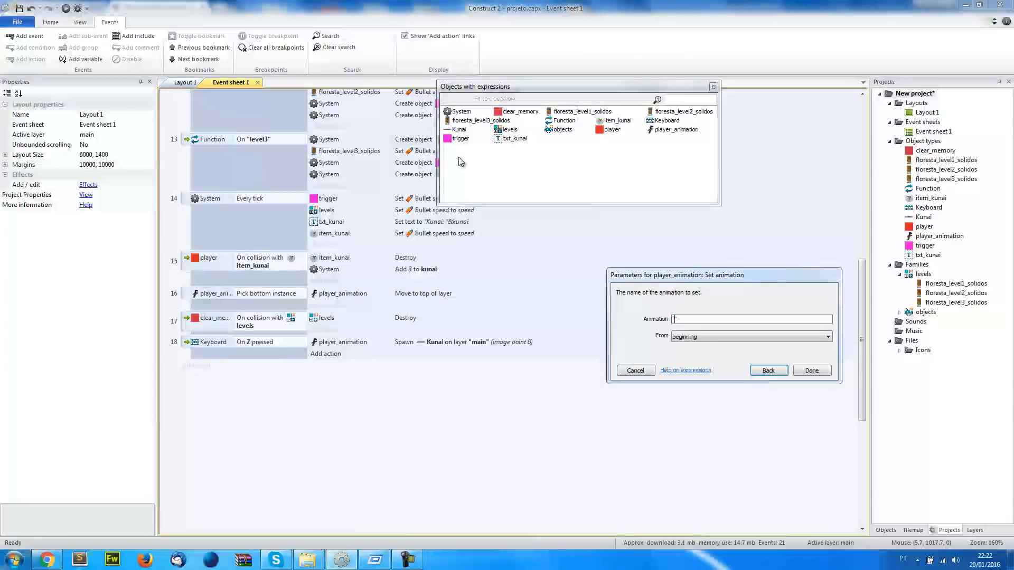
pyautogui.write('kunai')
pyautogui.press('Return')
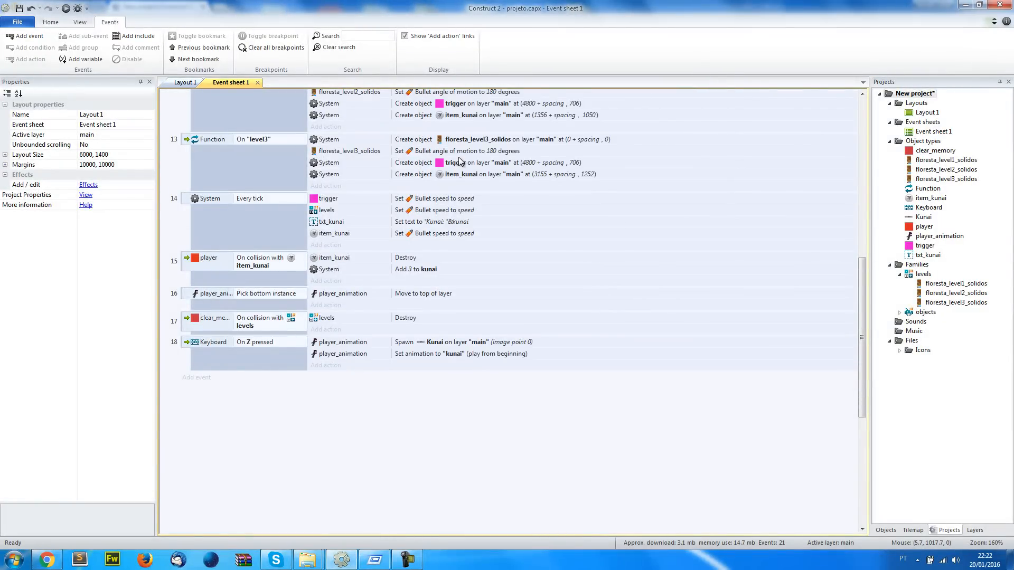
pyautogui.moveTo(368, 344); pyautogui.dragTo(364, 341)
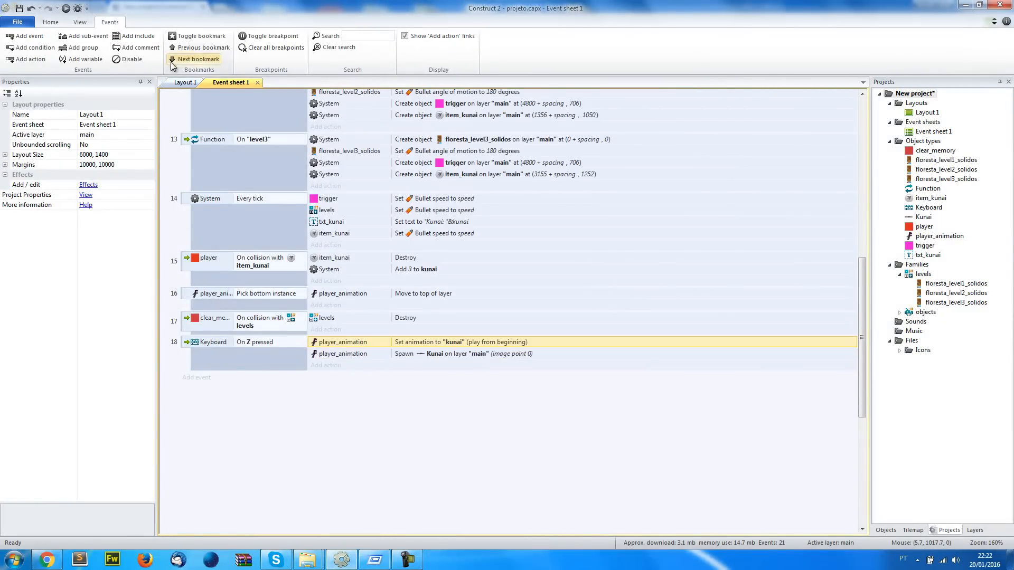
# Test-run the layout to check the throw animation on the ground and while jumping
pyautogui.click(185, 82)
pyautogui.click(65, 10)
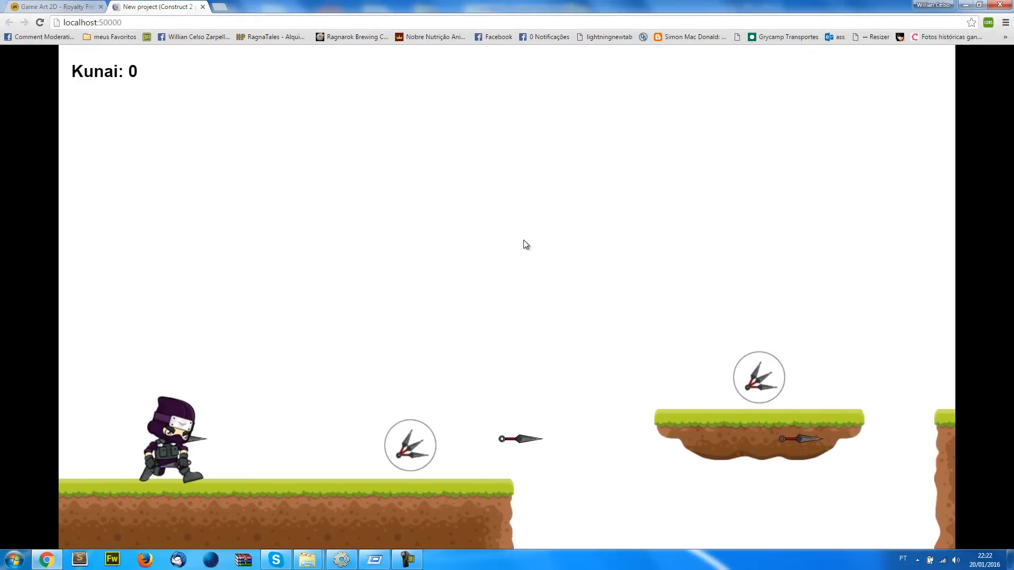
pyautogui.press('Up')
# Keep playing the preview, throwing kunais while running, jumping and gliding across the platforms, and return to Construct 2
pyautogui.press('Up')
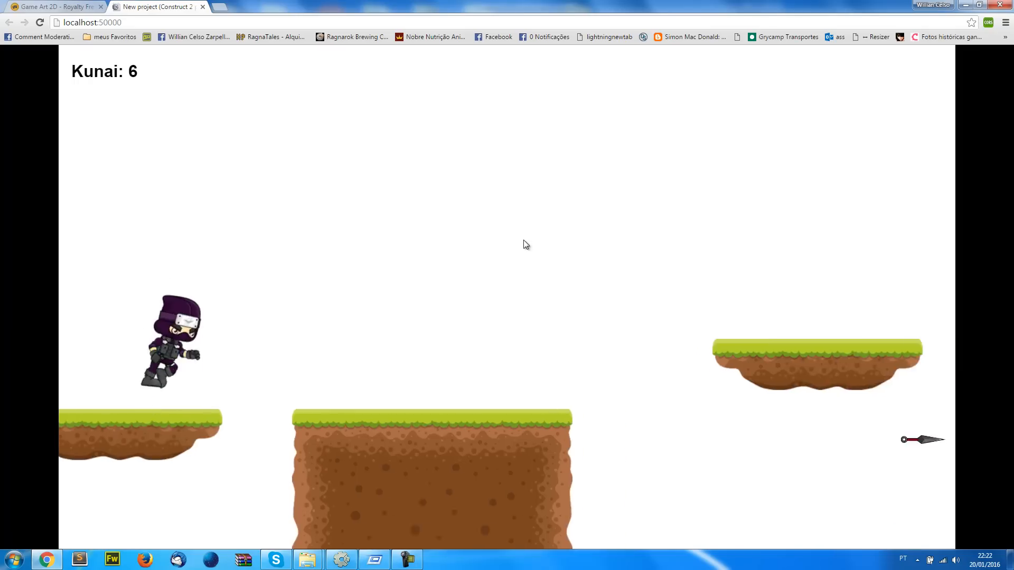
pyautogui.press('space')
pyautogui.press('Up')
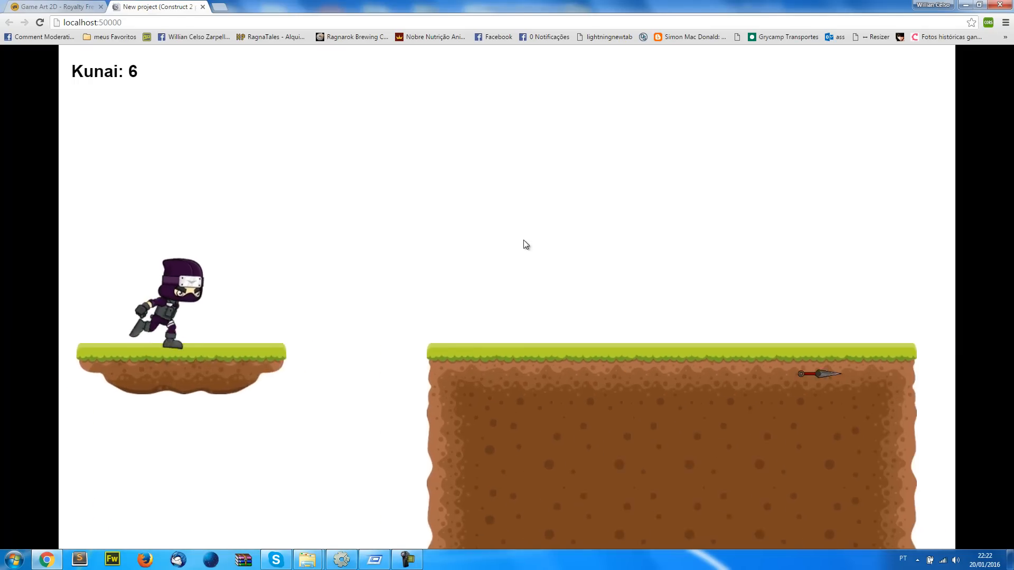
pyautogui.press('Up')
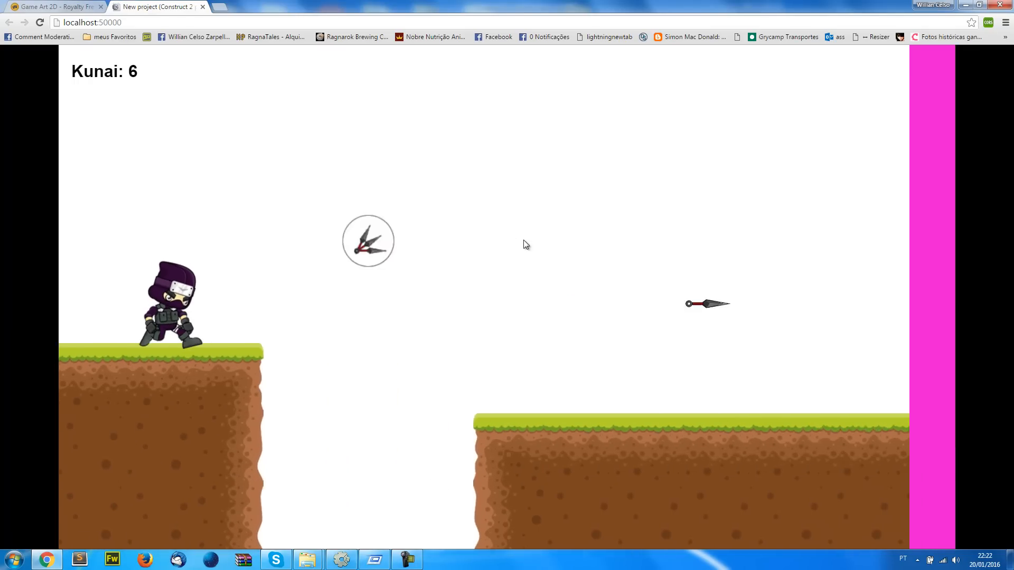
pyautogui.press('Up')
pyautogui.press('space')
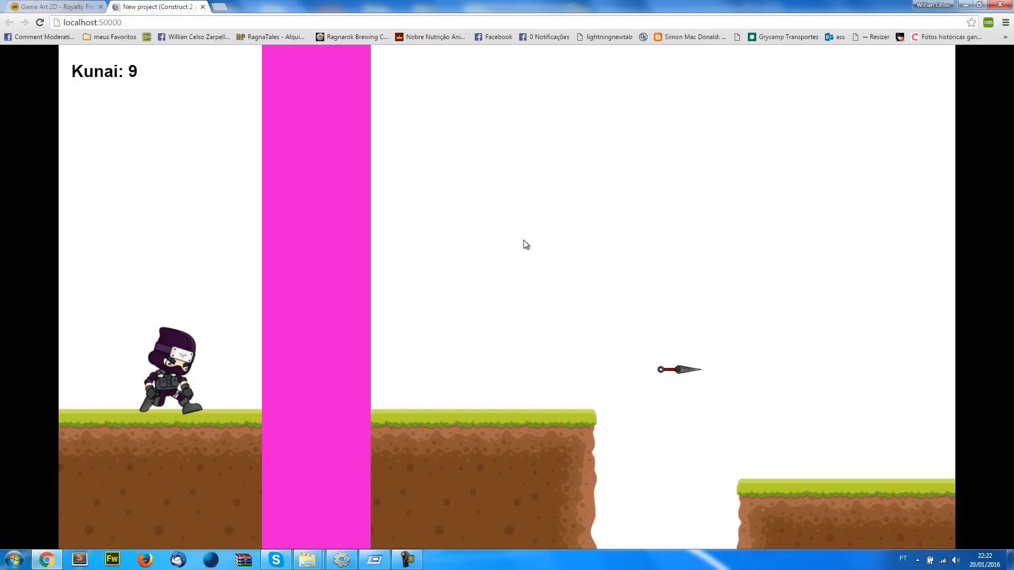
pyautogui.press('Up')
pyautogui.press('space')
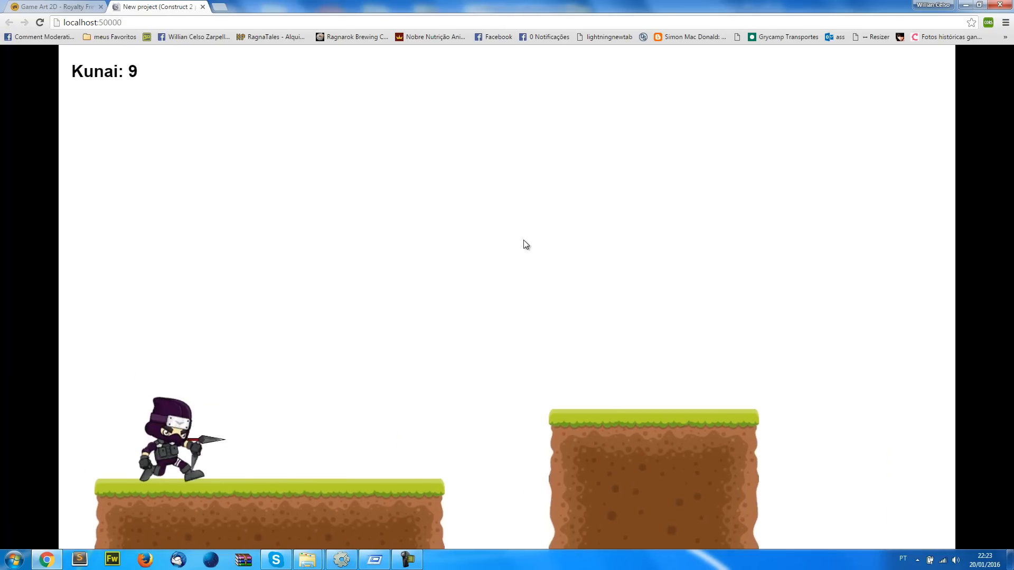
pyautogui.press('Up')
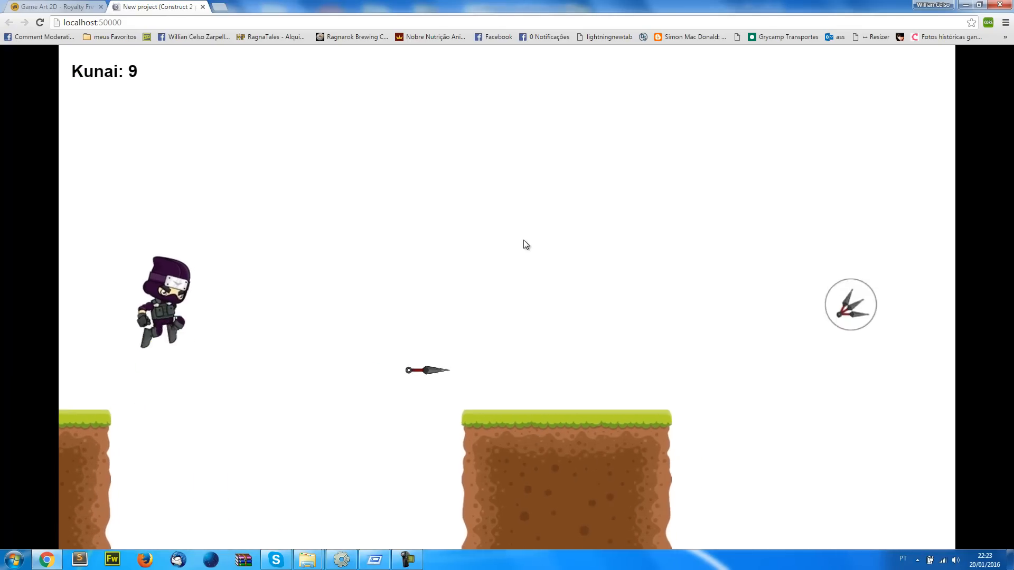
pyautogui.press('Up')
pyautogui.press('Up')
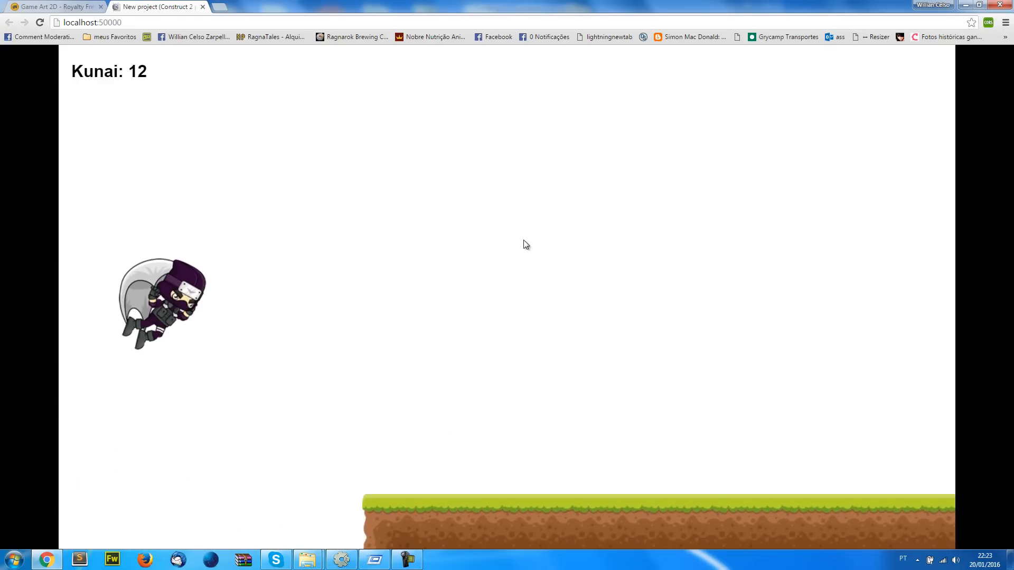
pyautogui.hotkey('alt', 'Tab')
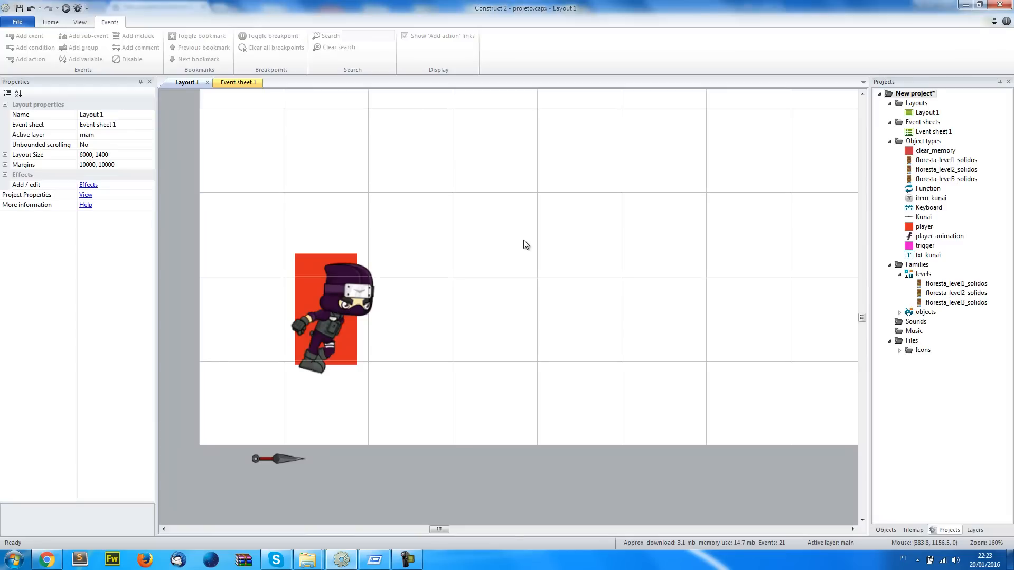
# Add a player_animation On finished event for the "kunai" animation at the end of Event sheet 1
pyautogui.hotkey('ctrl', 'Tab')
pyautogui.click(491, 377)
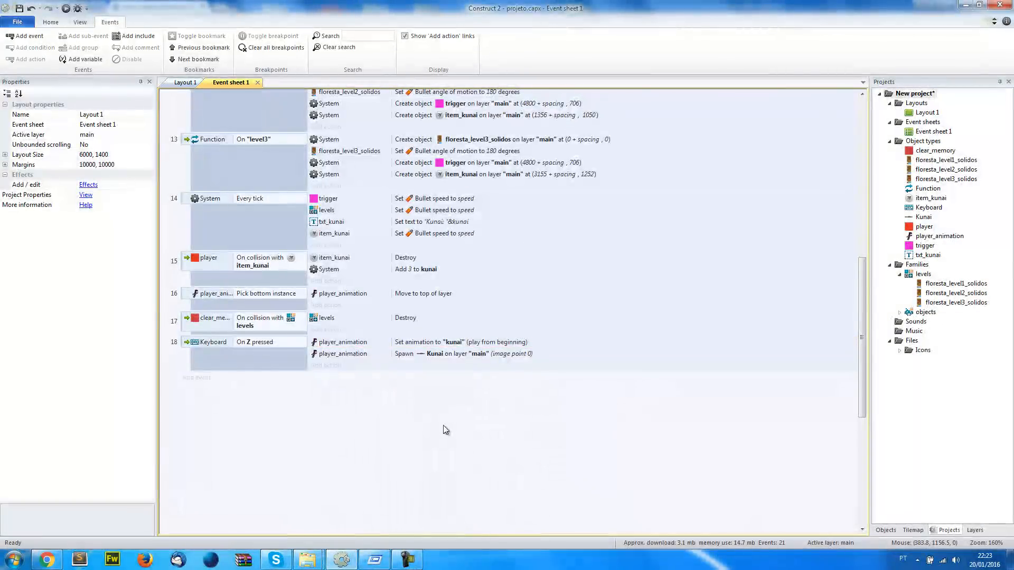
pyautogui.click(204, 379)
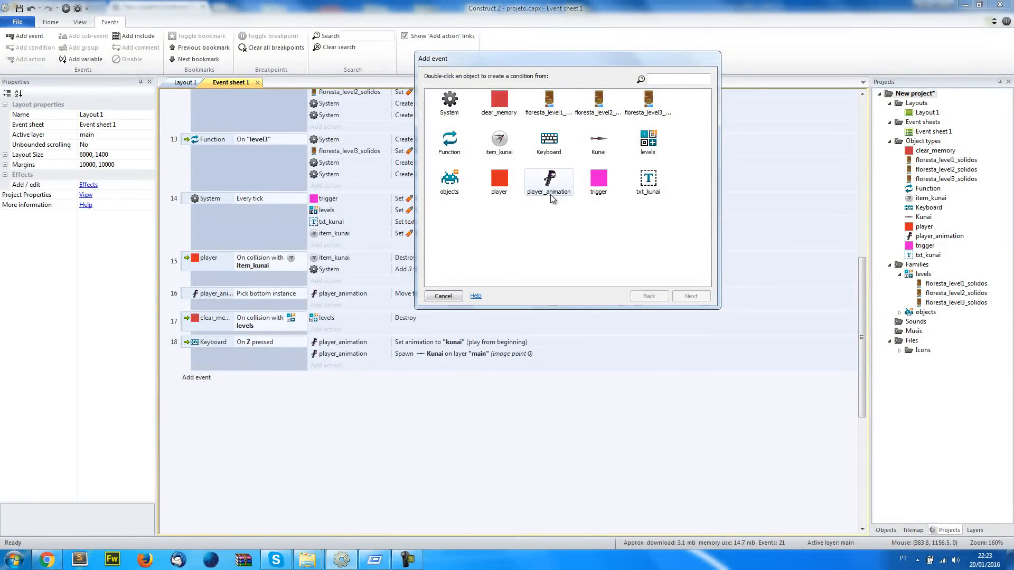
pyautogui.doubleClick(549, 182)
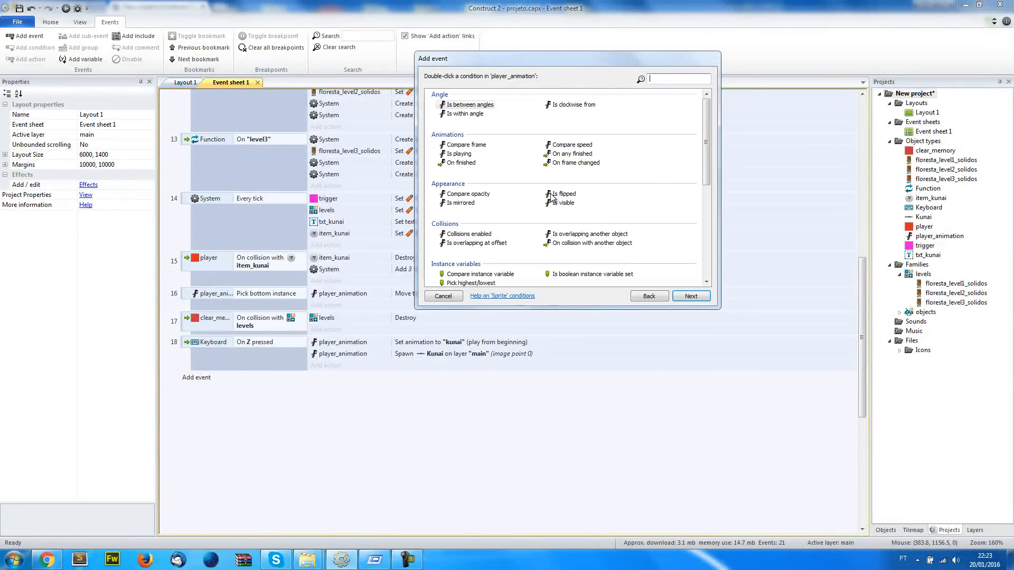
pyautogui.doubleClick(451, 163)
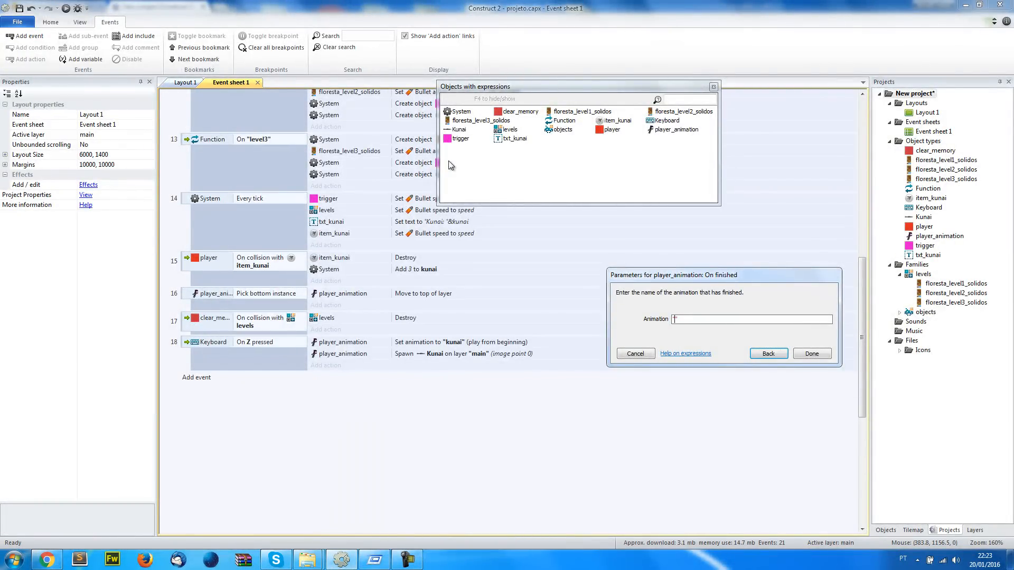
pyautogui.press('Return')
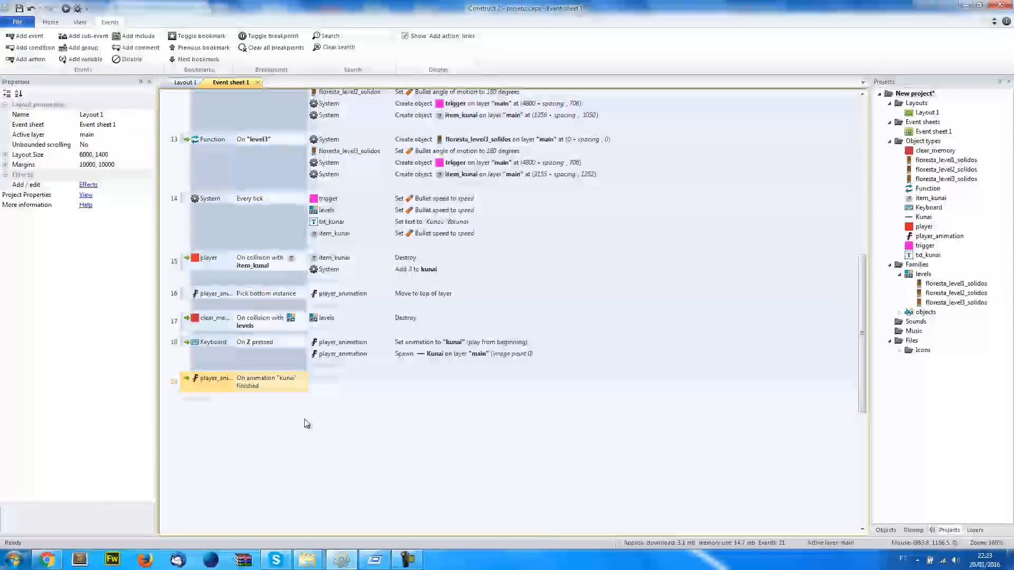
# Add a sub-event with the player's Platform Is on floor condition under the "kunai" animation finished event
pyautogui.rightClick(187, 383)
pyautogui.moveTo(204, 391)
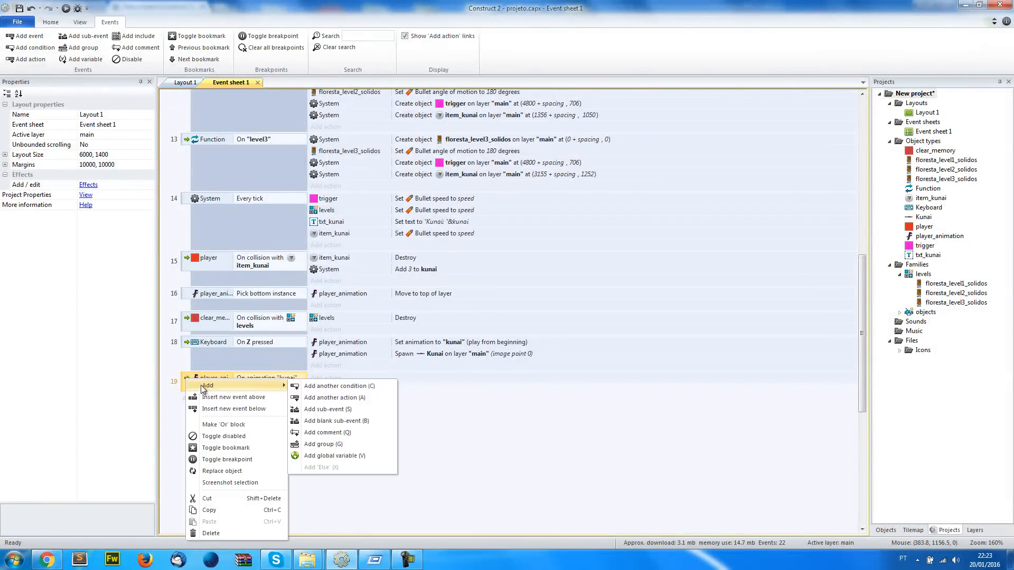
pyautogui.click(317, 412)
pyautogui.doubleClick(499, 182)
pyautogui.scroll(-5, 563, 234)
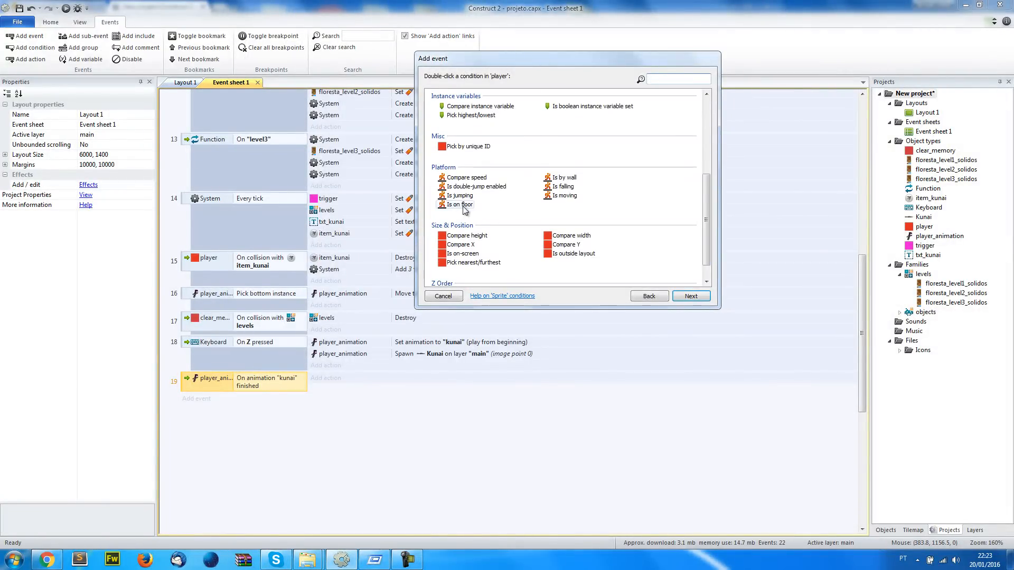
pyautogui.click(457, 206)
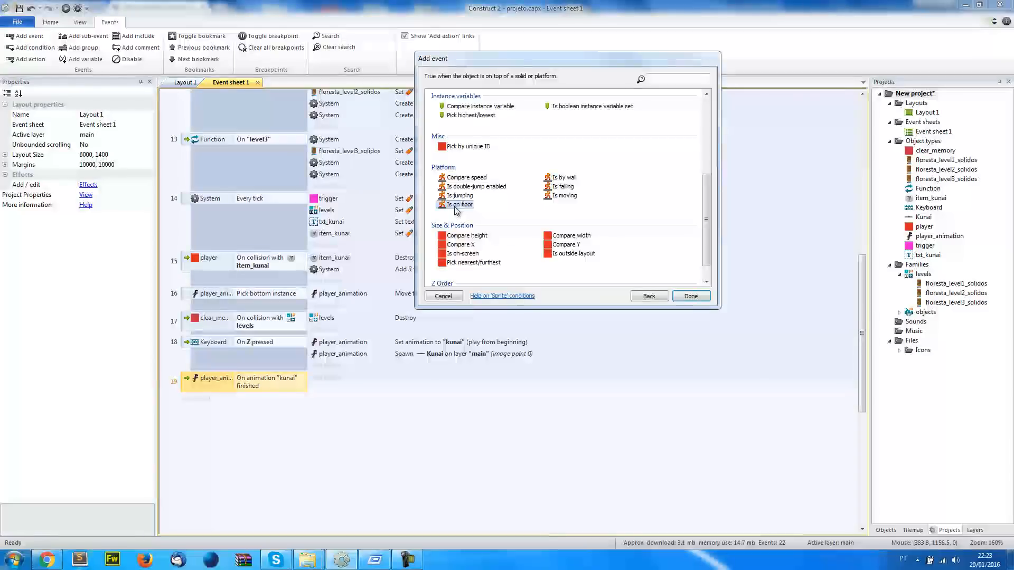
pyautogui.doubleClick(458, 206)
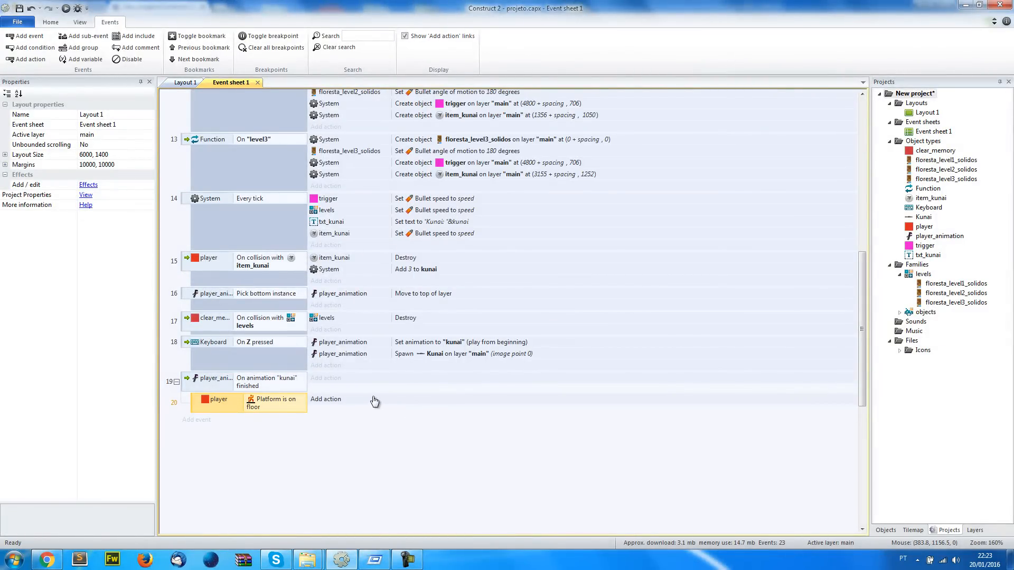
# Copy the player_animation Set animation to "run" action from the Platform On landed event into the Is on floor sub-event
pyautogui.scroll(5, 348, 422)
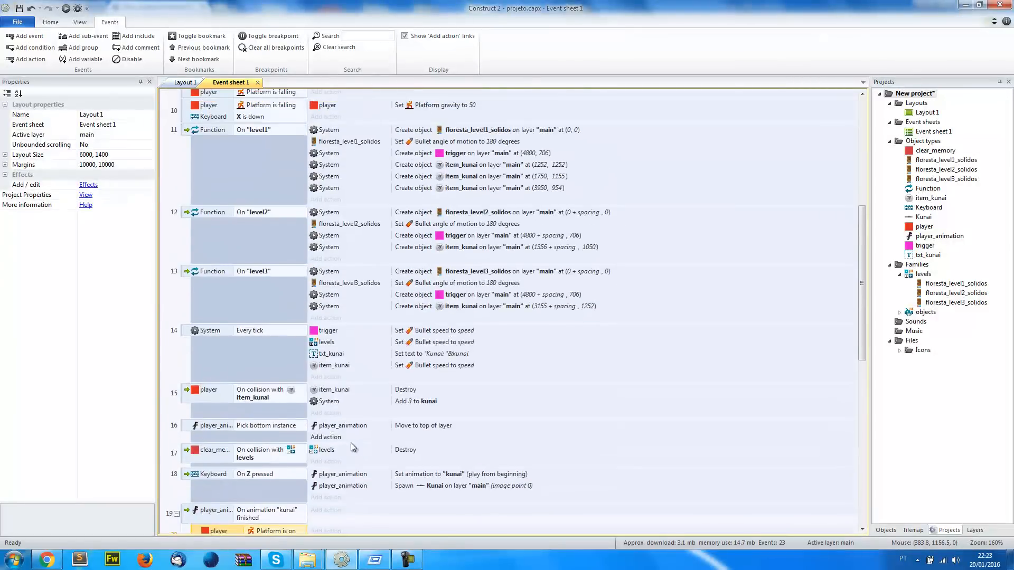
pyautogui.scroll(1, 457, 354)
pyautogui.click(457, 180)
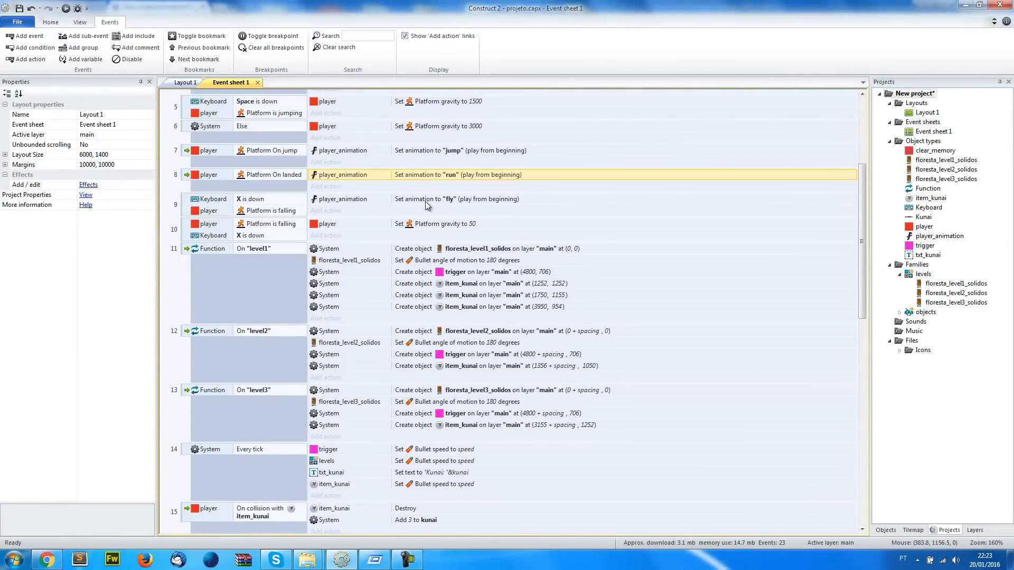
pyautogui.scroll(-4, 321, 420)
pyautogui.click(296, 495)
pyautogui.hotkey('ctrl', 'v')
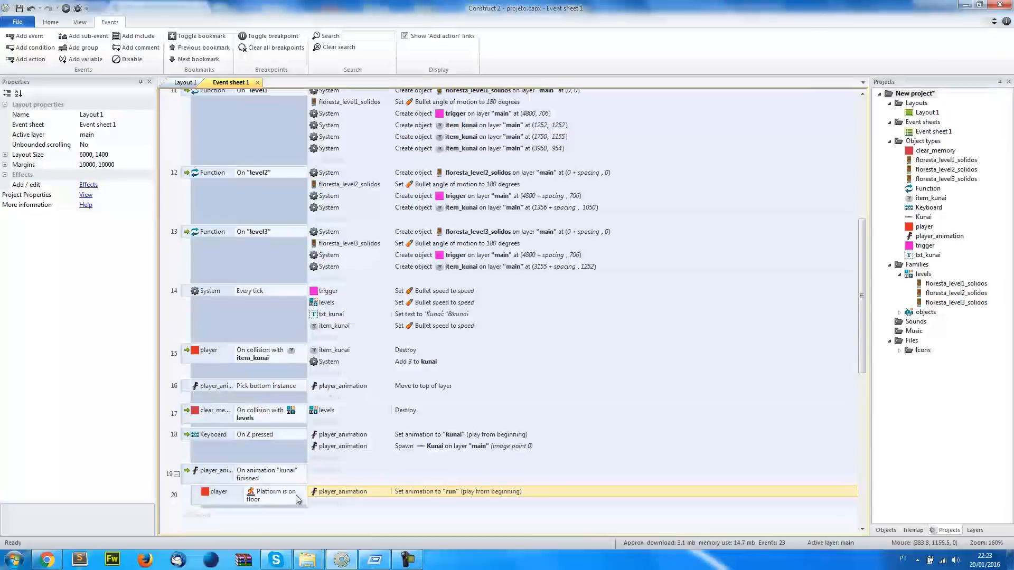
pyautogui.scroll(-2, 296, 491)
pyautogui.click(265, 367)
pyautogui.click(265, 401)
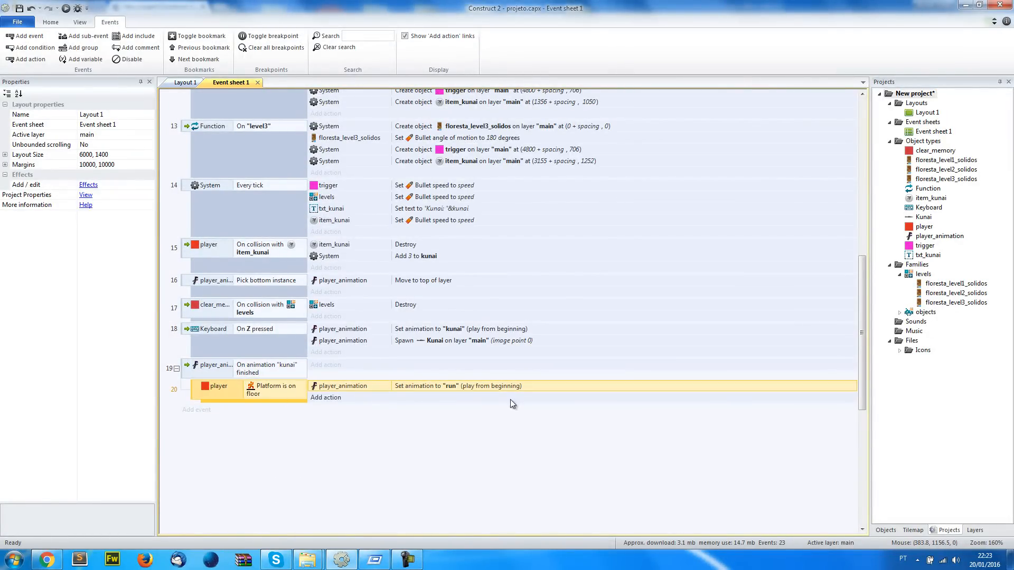
# Test-run the layout, throwing kunais on the ground and in mid-air to check the return to the run animation
pyautogui.click(66, 9)
pyautogui.press('z')
pyautogui.press('space')
pyautogui.press('space')
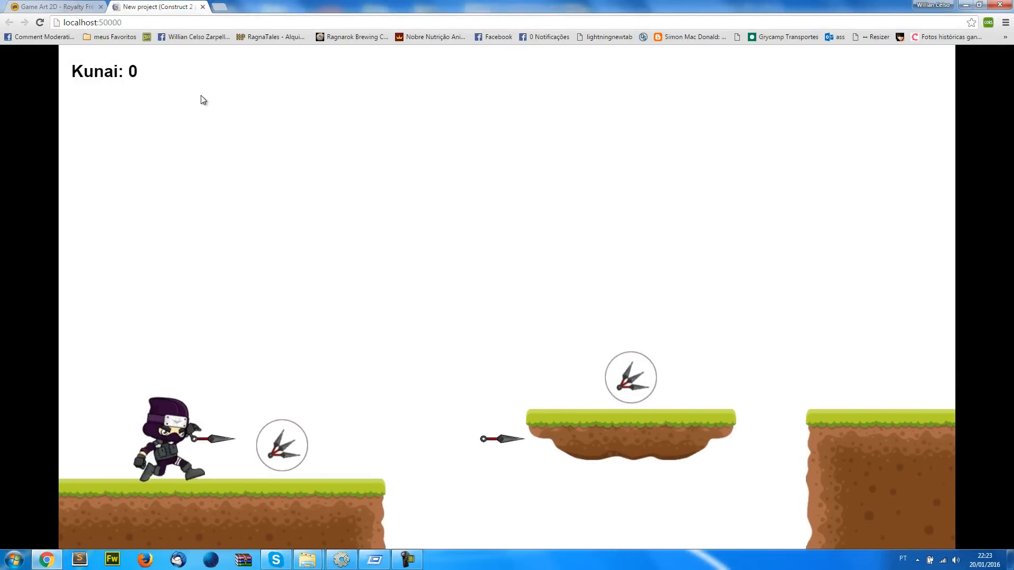
pyautogui.press('Up')
pyautogui.press('Up')
pyautogui.press('space')
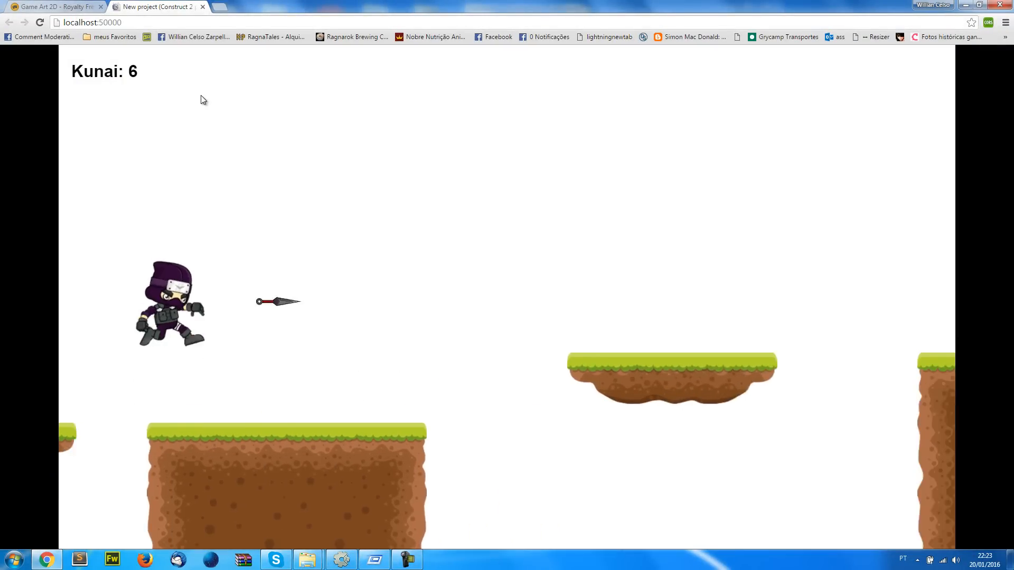
pyautogui.press('Up')
pyautogui.press('space')
pyautogui.press('Up')
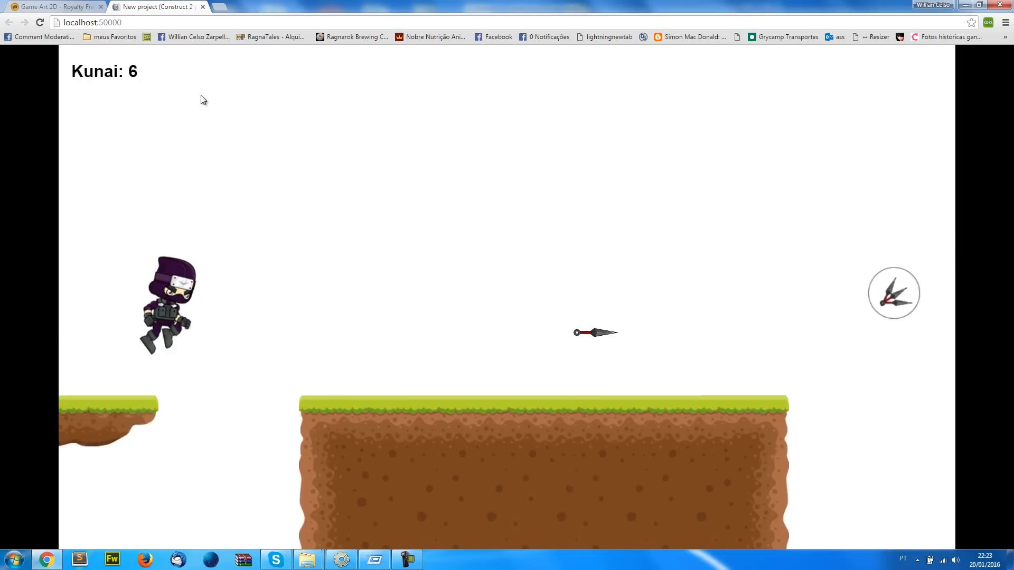
pyautogui.press('space')
pyautogui.press('space')
pyautogui.press('Up')
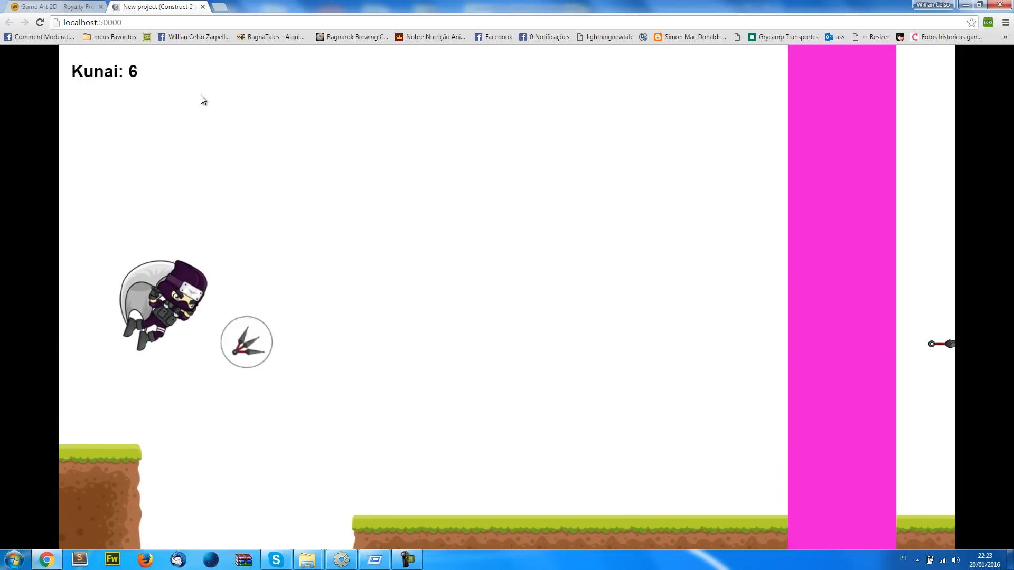
pyautogui.press('space')
pyautogui.press('space')
pyautogui.press('space')
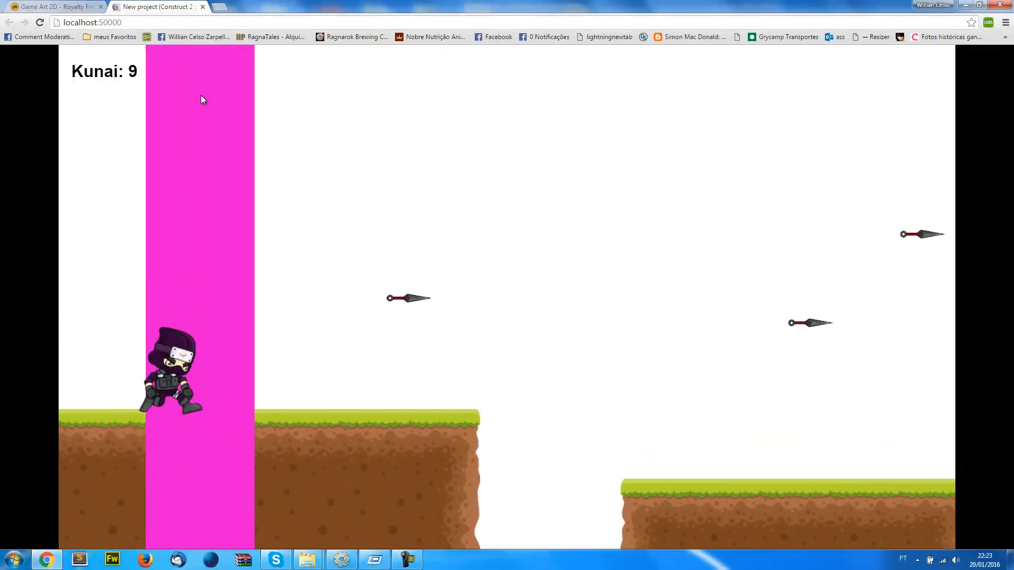
pyautogui.press('Up')
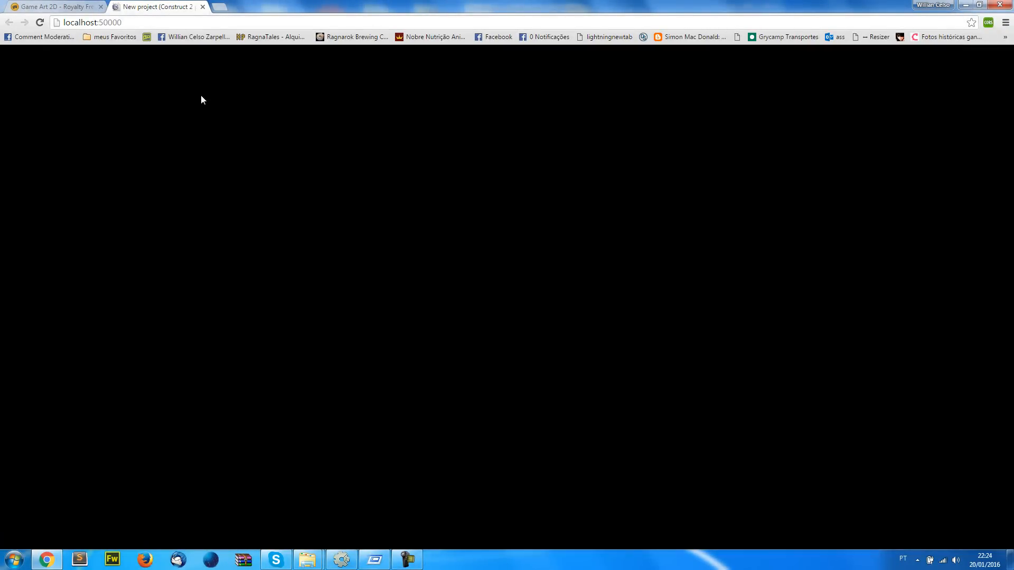
# Play the layout again from the start, checking kunai throws while jumping and gliding, and return to Construct 2
pyautogui.press('Up')
pyautogui.press('space')
pyautogui.press('space')
pyautogui.press('space')
pyautogui.press('space')
pyautogui.press('space')
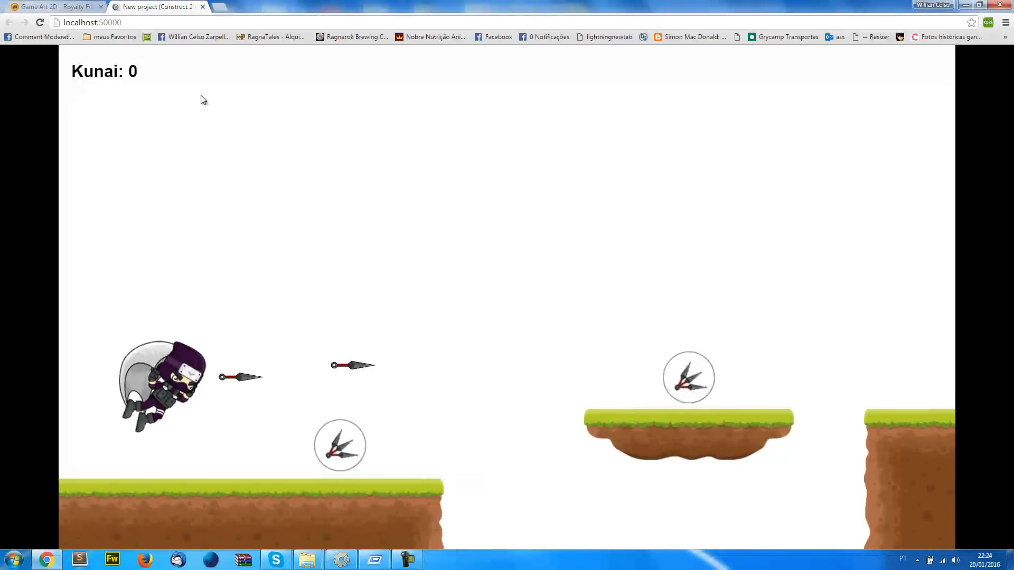
pyautogui.press('Up')
pyautogui.press('Up')
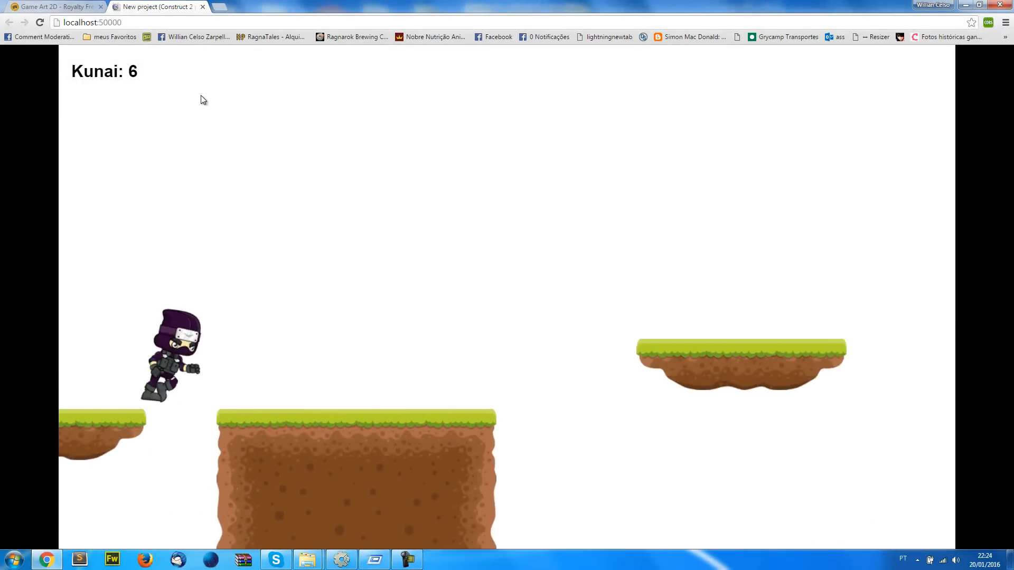
pyautogui.press('Up')
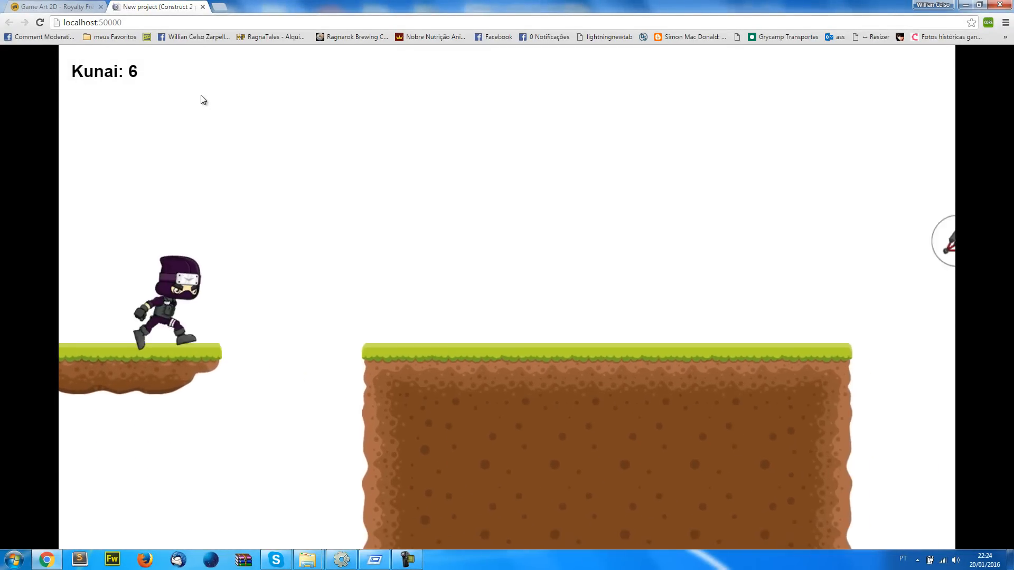
pyautogui.press('Up')
pyautogui.press('space')
pyautogui.press('space')
pyautogui.press('space')
pyautogui.press('space')
pyautogui.press('space')
pyautogui.press('space')
pyautogui.press('space')
pyautogui.press('space')
pyautogui.press('space')
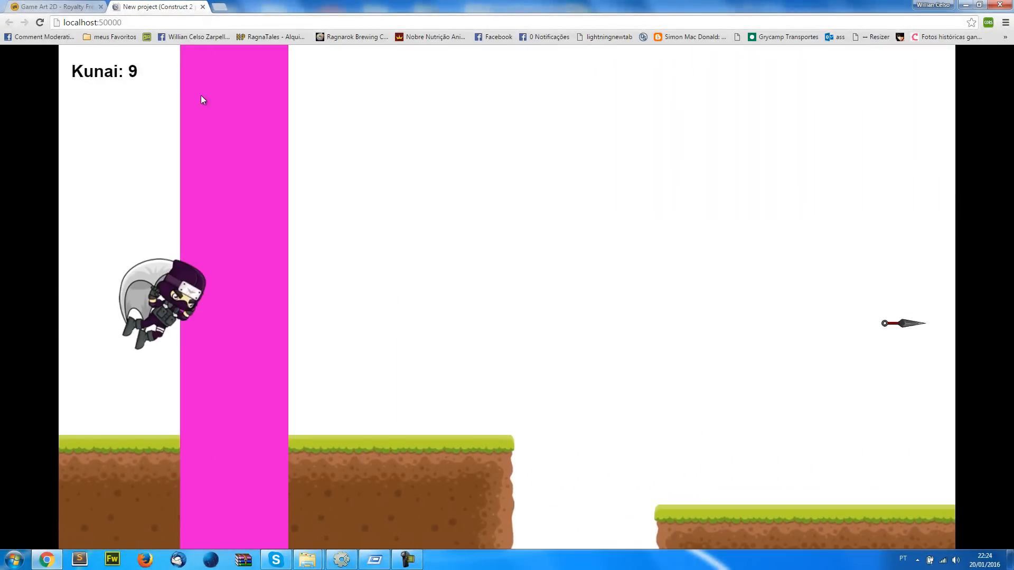
pyautogui.hotkey('alt', 'Tab')
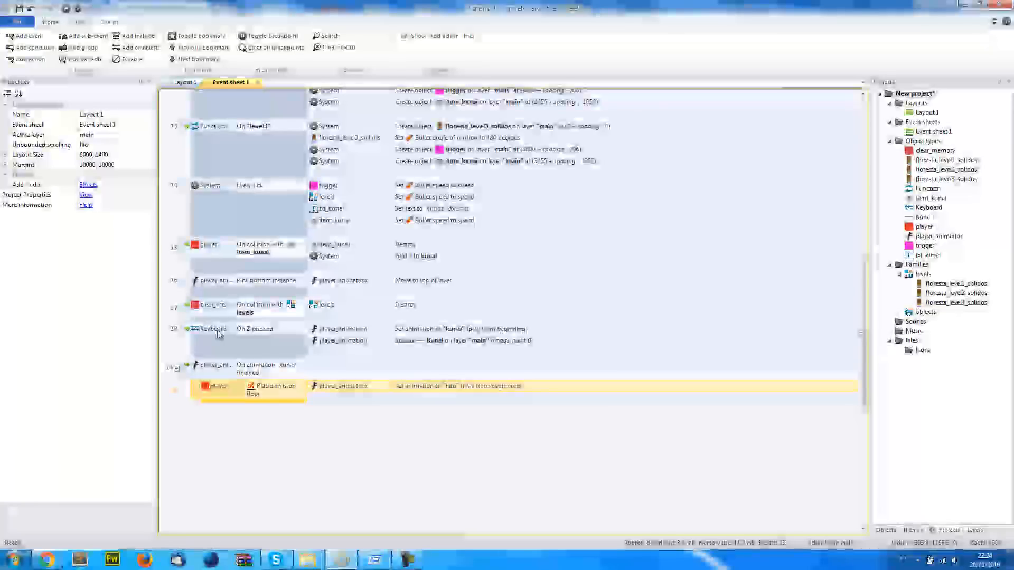
# Add a player_animation Is playing condition for the "fly" animation to the Keyboard On Z pressed event
pyautogui.click(282, 331)
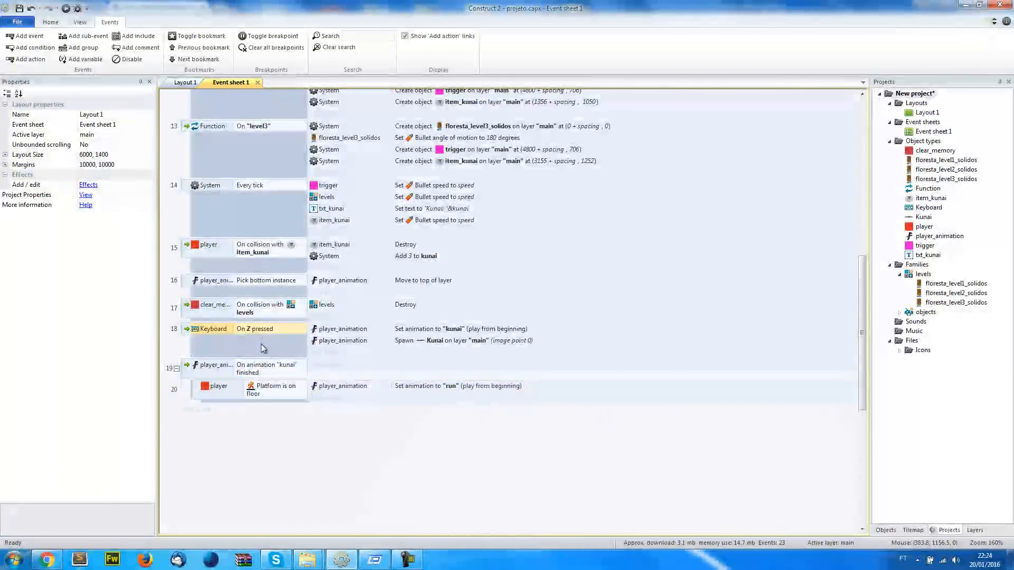
pyautogui.scroll(3, 372, 434)
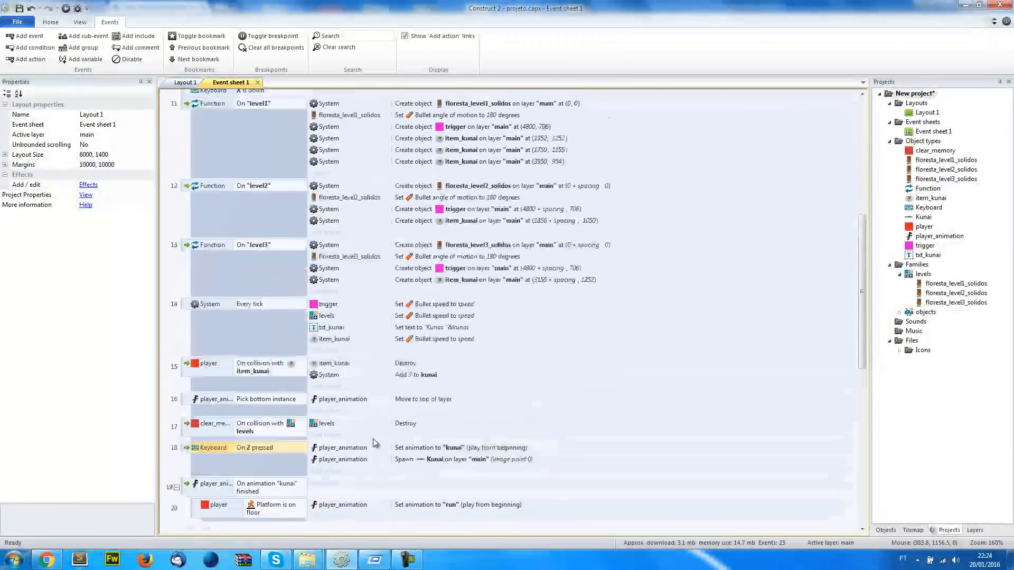
pyautogui.scroll(5, 378, 444)
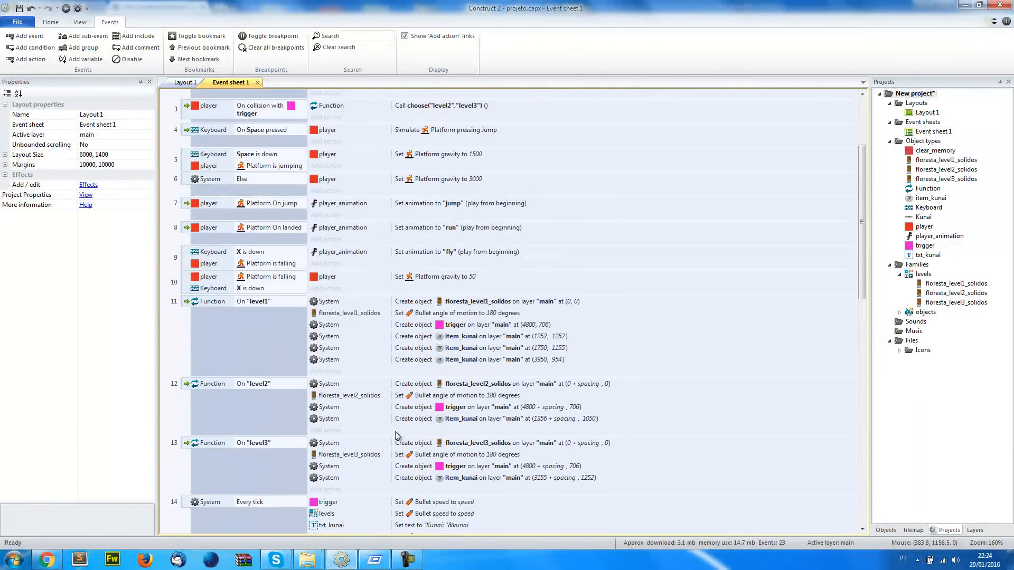
pyautogui.scroll(-6, 441, 252)
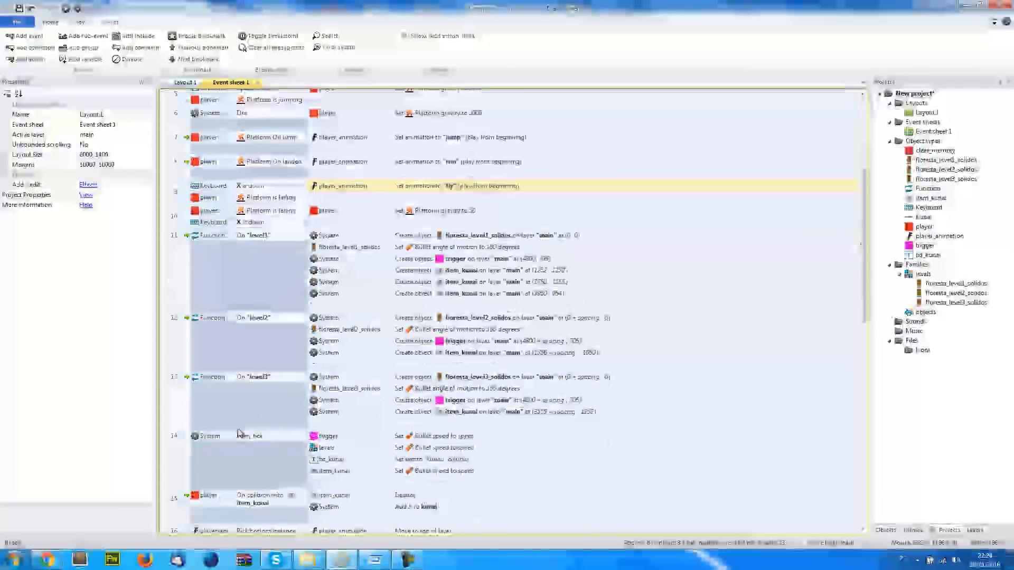
pyautogui.click(188, 412)
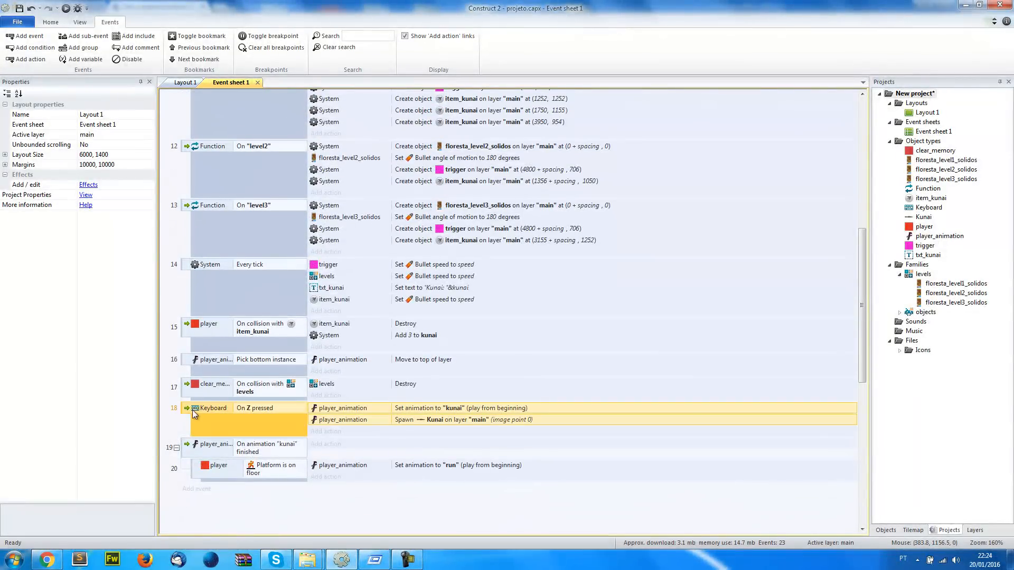
pyautogui.rightClick(187, 411)
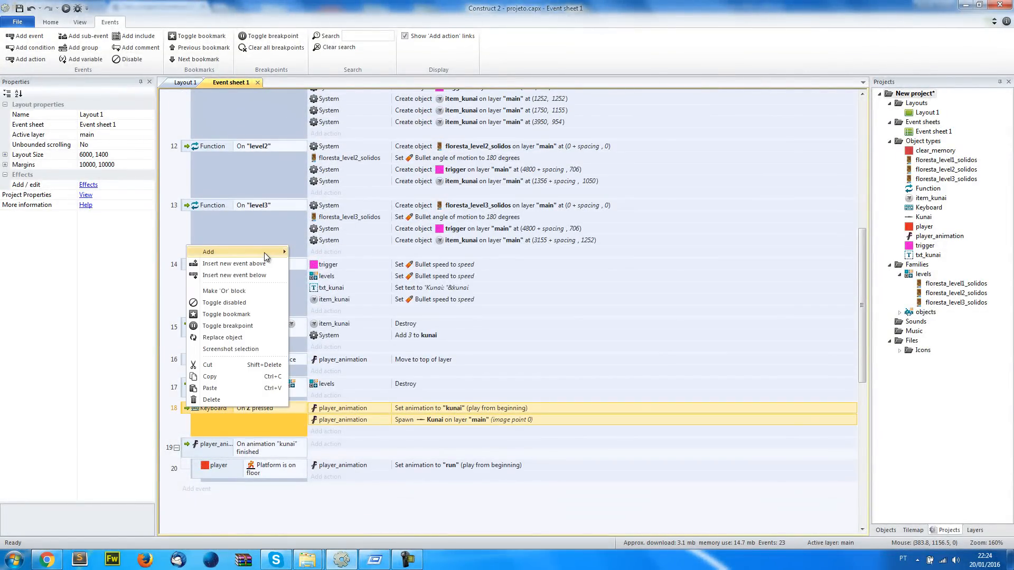
pyautogui.moveTo(267, 253)
pyautogui.click(340, 253)
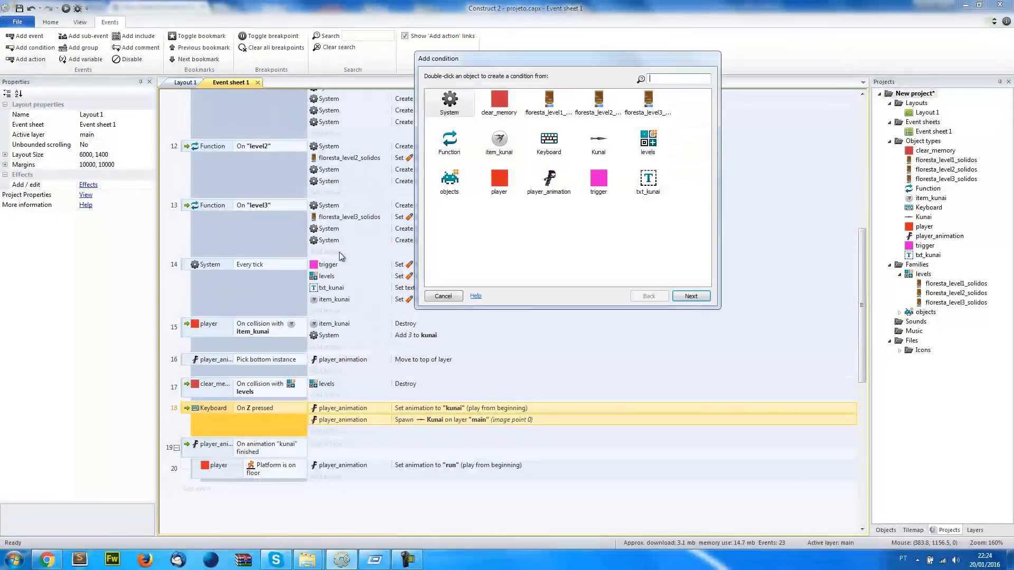
pyautogui.doubleClick(548, 180)
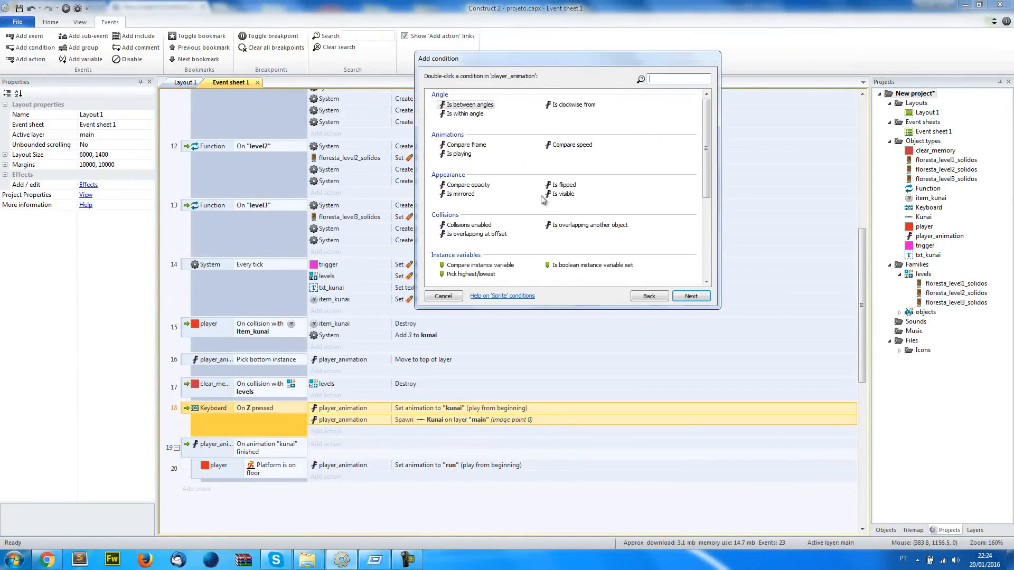
pyautogui.click(459, 155)
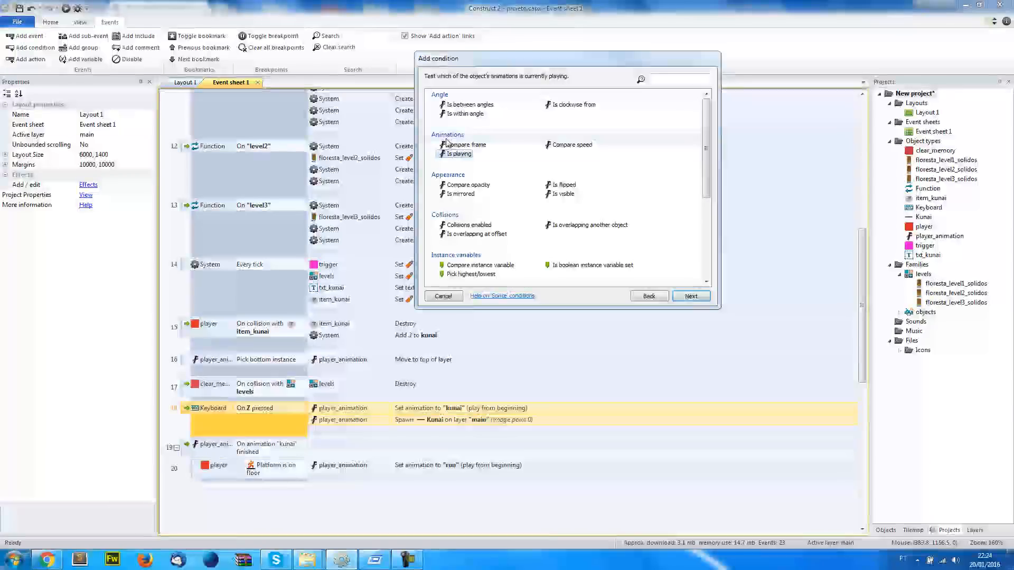
pyautogui.doubleClick(450, 155)
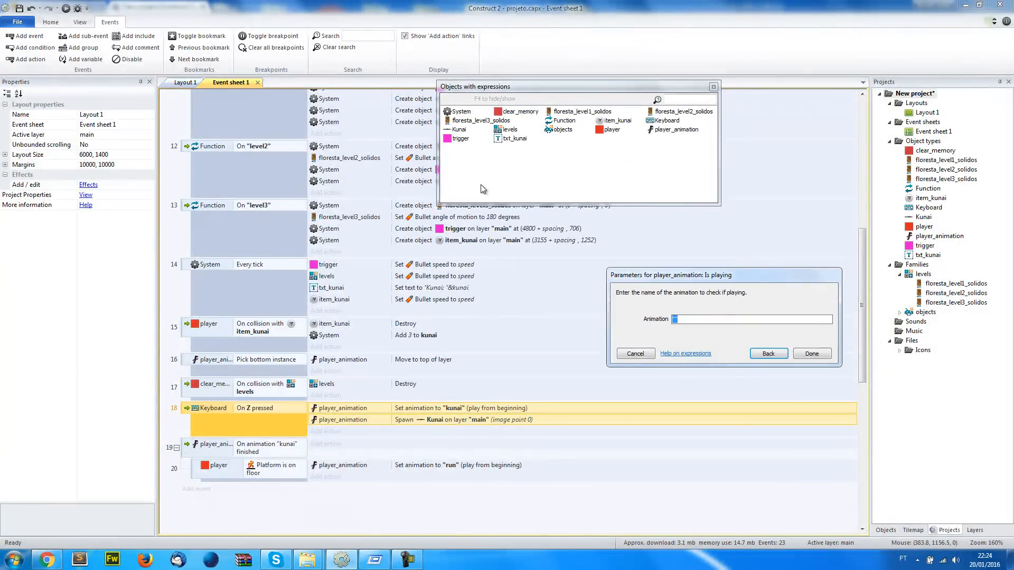
pyautogui.press('Return')
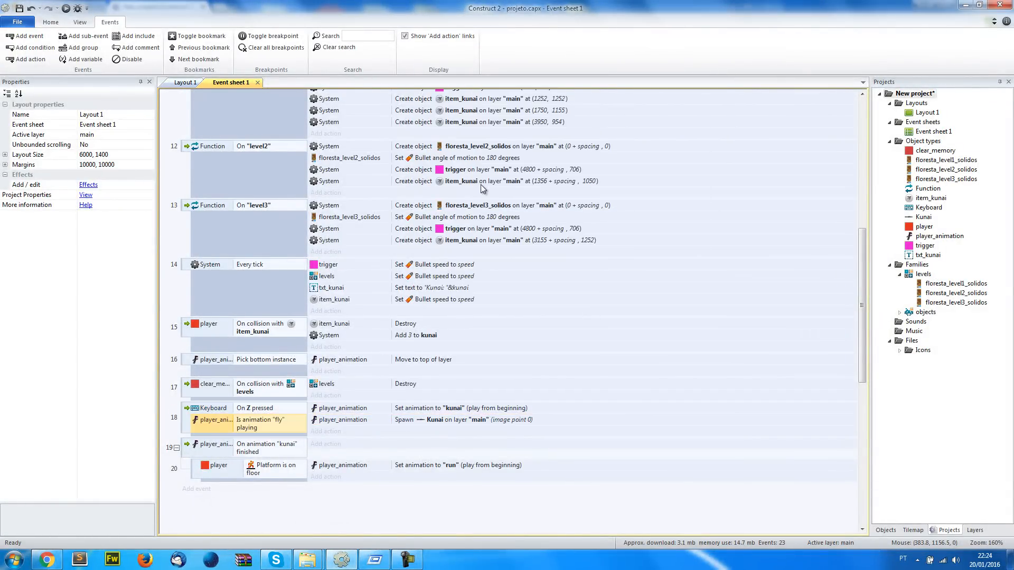
# Invert the Is animation "fly" playing condition in the On Z pressed event
pyautogui.scroll(-3, 481, 188)
pyautogui.rightClick(266, 362)
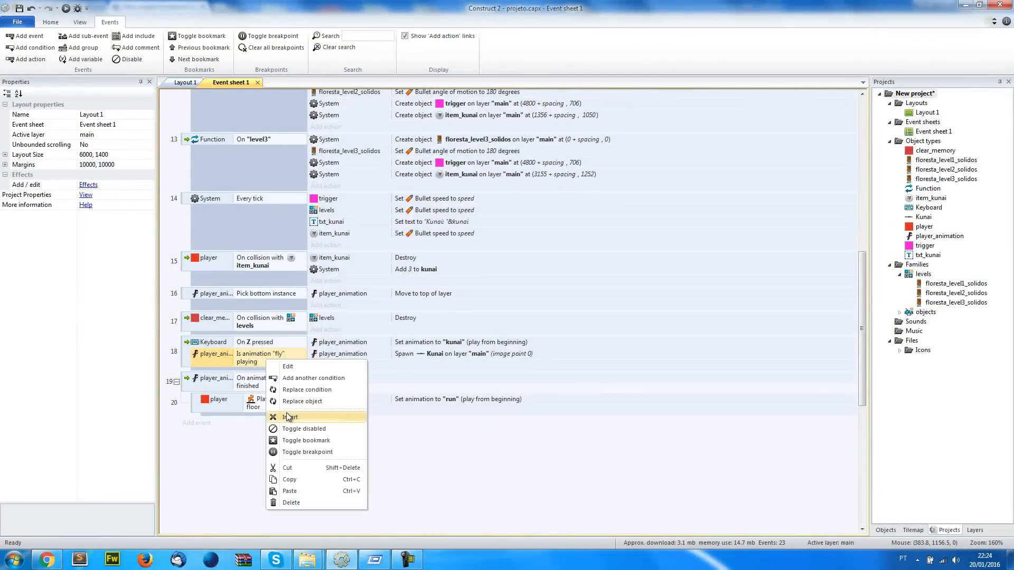
pyautogui.click(288, 417)
# Test-run Layout 1, trying kunai throws while running, jumping and gliding to check the fly restriction, and return to Construct 2
pyautogui.click(172, 84)
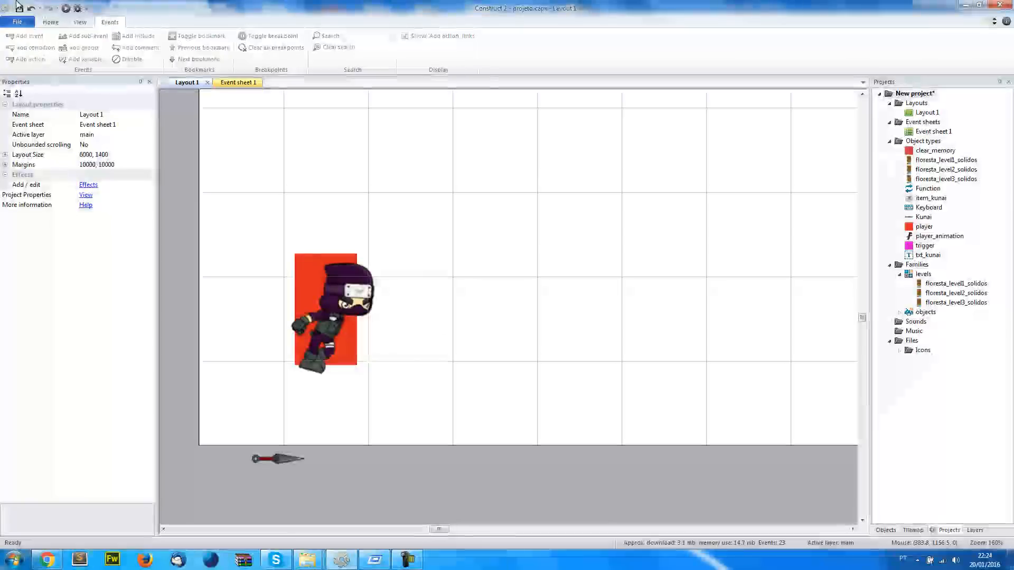
pyautogui.click(65, 8)
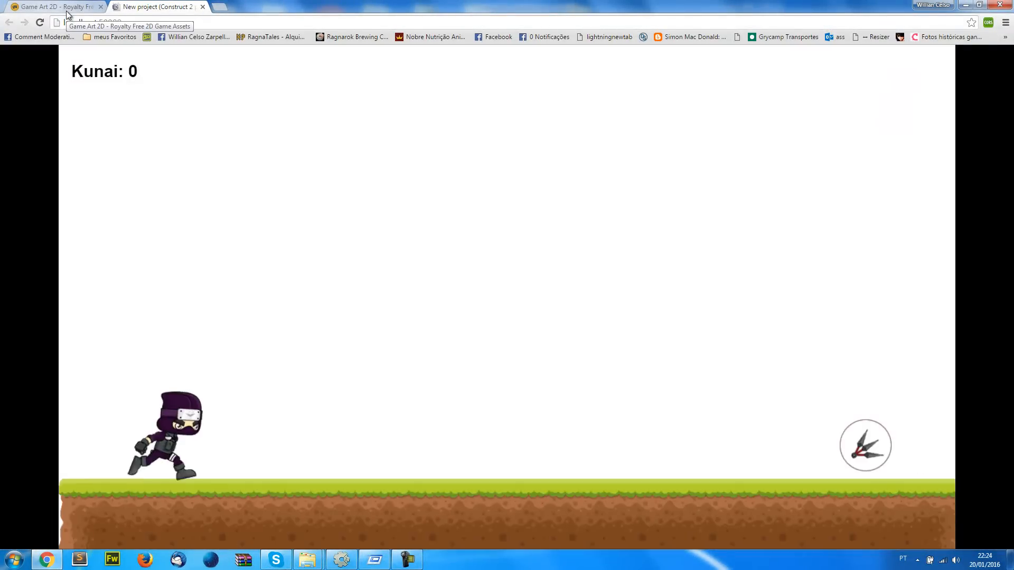
pyautogui.press('Up')
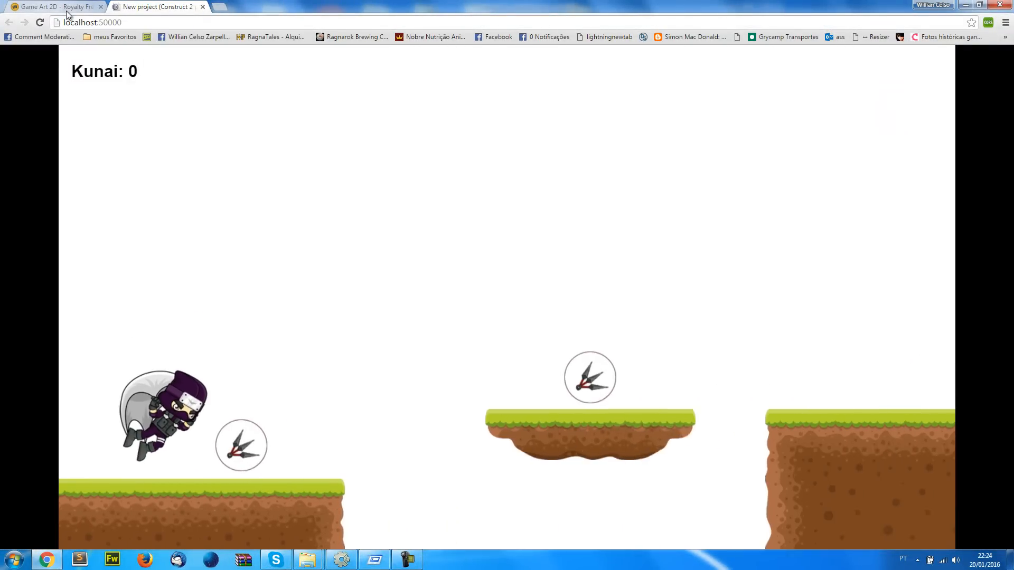
pyautogui.press('Up')
pyautogui.press('space')
pyautogui.press('Up')
pyautogui.press('space')
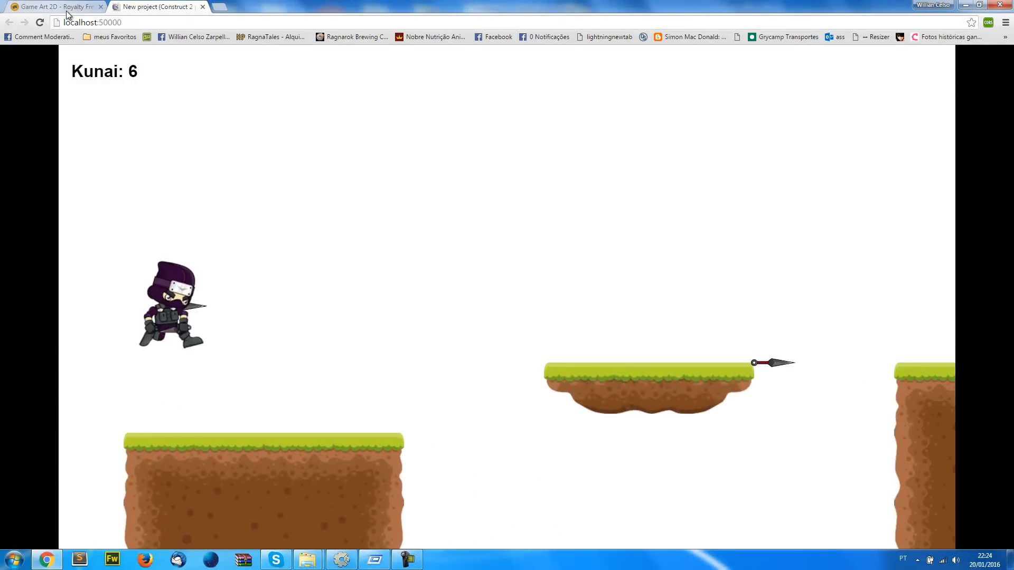
pyautogui.press('space')
pyautogui.press('Up')
pyautogui.press('space')
pyautogui.press('Up')
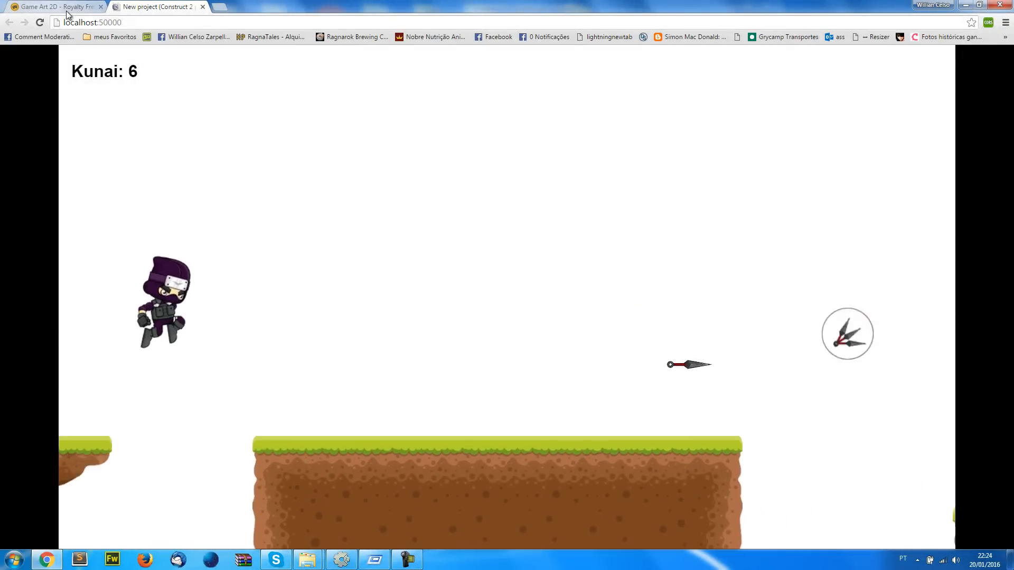
pyautogui.press('space')
pyautogui.press('space')
pyautogui.press('space')
pyautogui.press('Up')
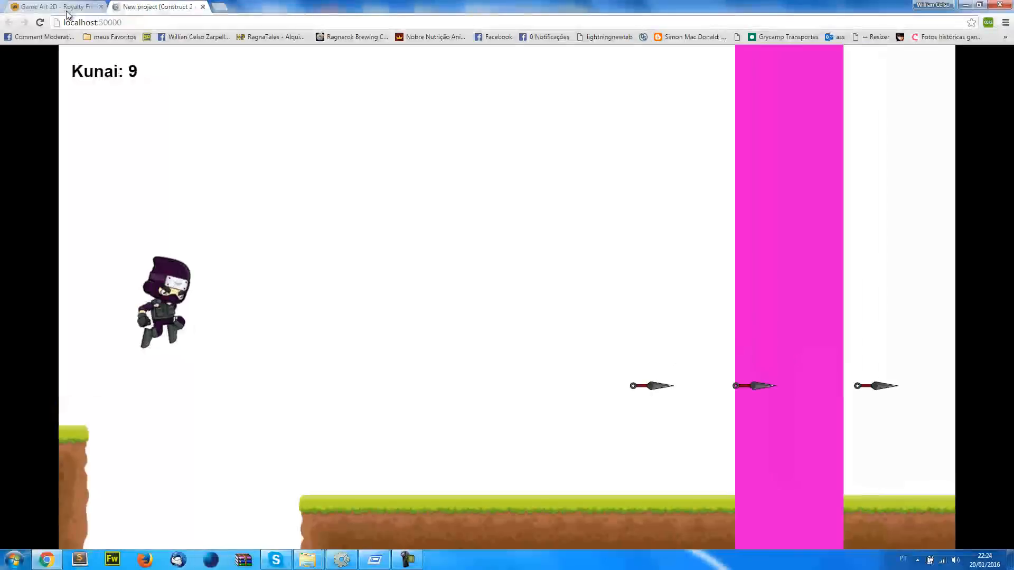
pyautogui.press('space')
pyautogui.press('space')
pyautogui.press('space')
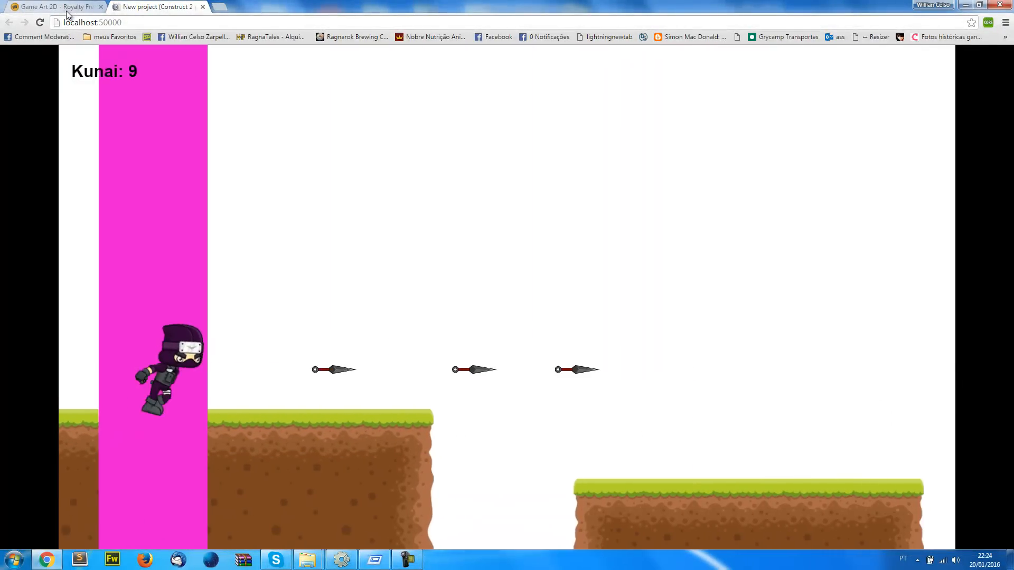
pyautogui.press('space')
pyautogui.press('Up')
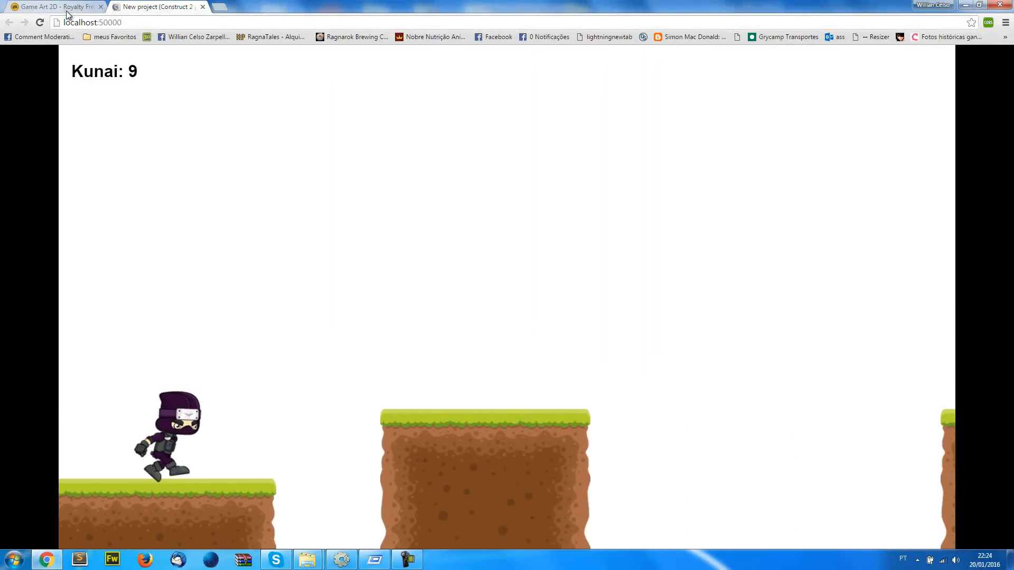
pyautogui.press('Up')
pyautogui.press('Up')
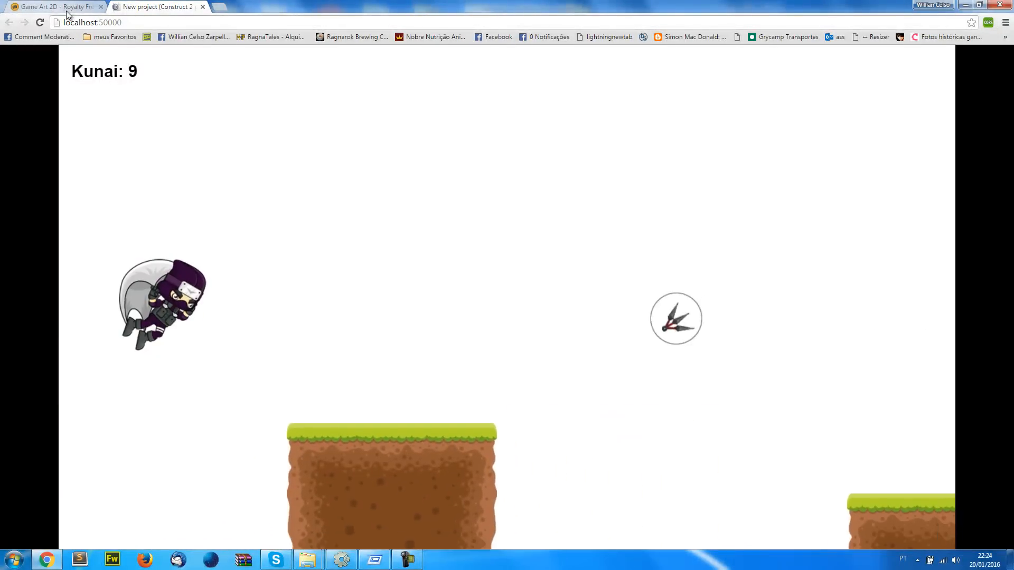
pyautogui.press('Up')
pyautogui.hotkey('alt', 'Tab')
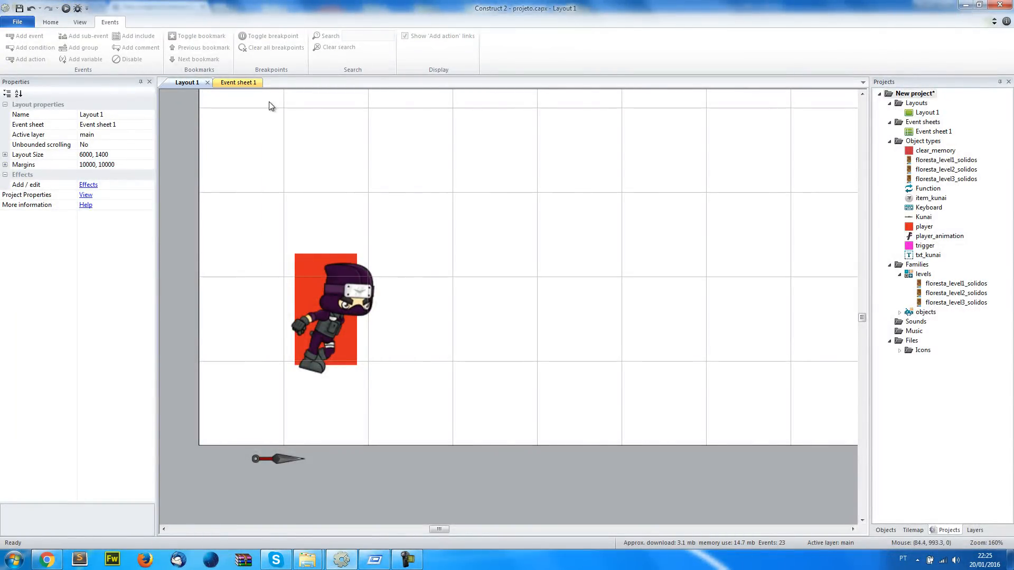
# Examine the levels family's Bullet properties and the event sheet's Every tick speed actions and global variables
pyautogui.click(250, 84)
pyautogui.click(187, 83)
pyautogui.click(916, 312)
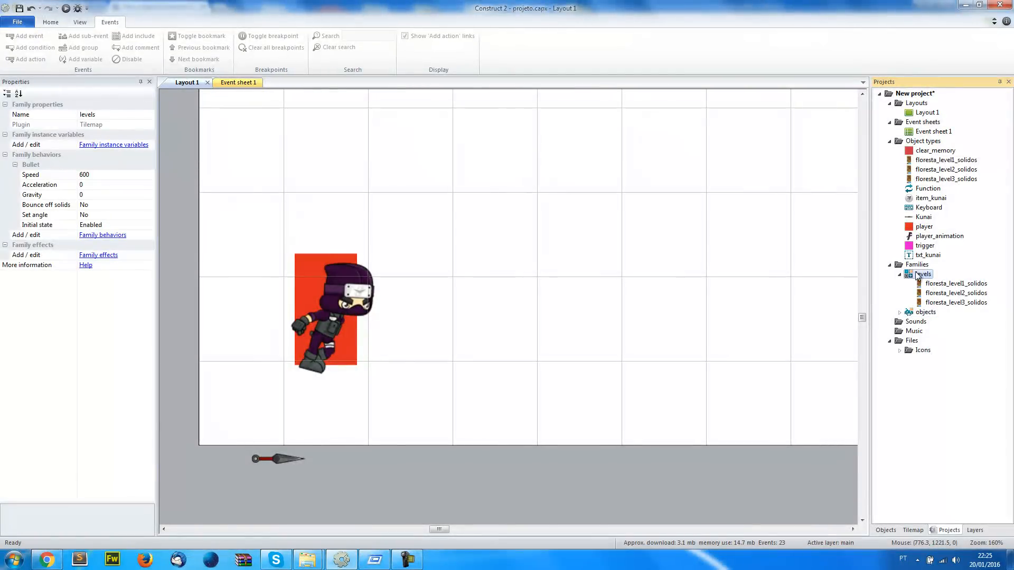
pyautogui.click(252, 84)
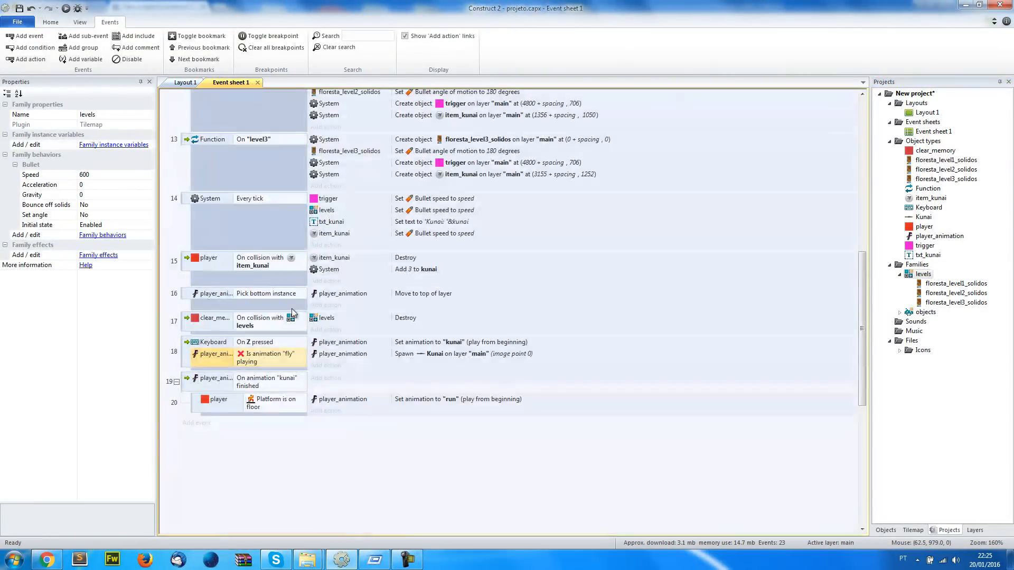
pyautogui.click(407, 470)
pyautogui.scroll(3, 410, 408)
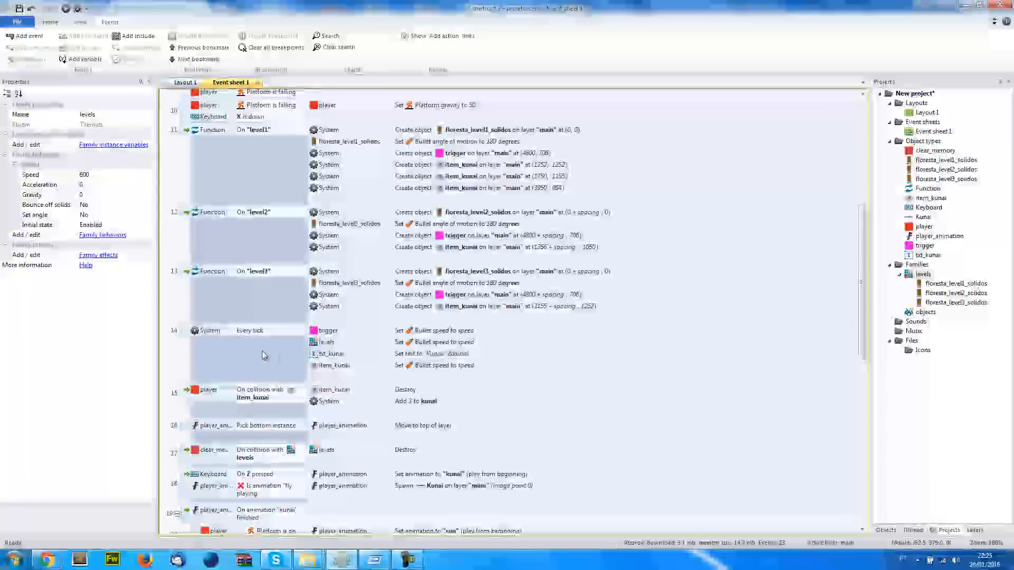
pyautogui.click(331, 344)
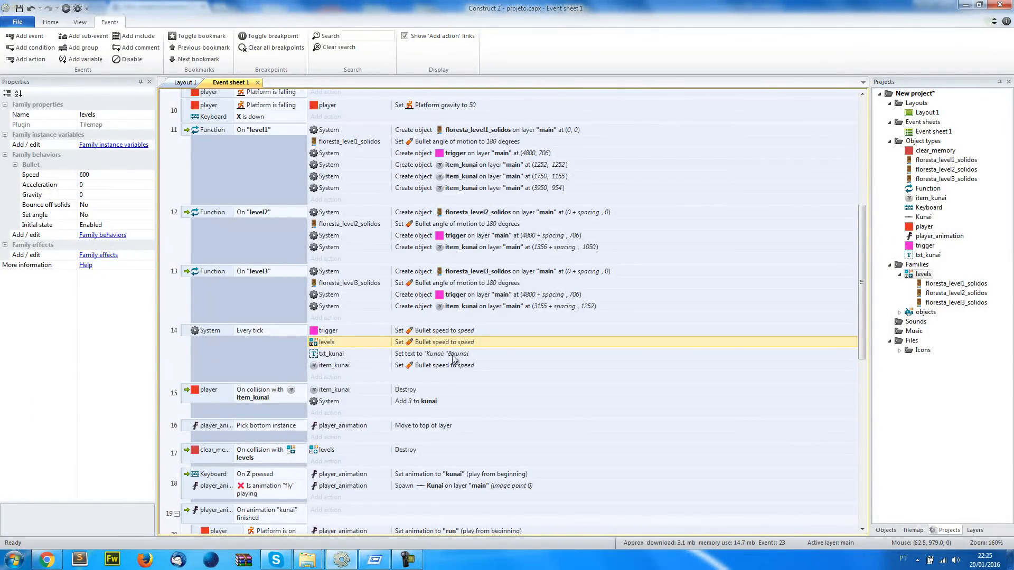
pyautogui.scroll(7, 445, 349)
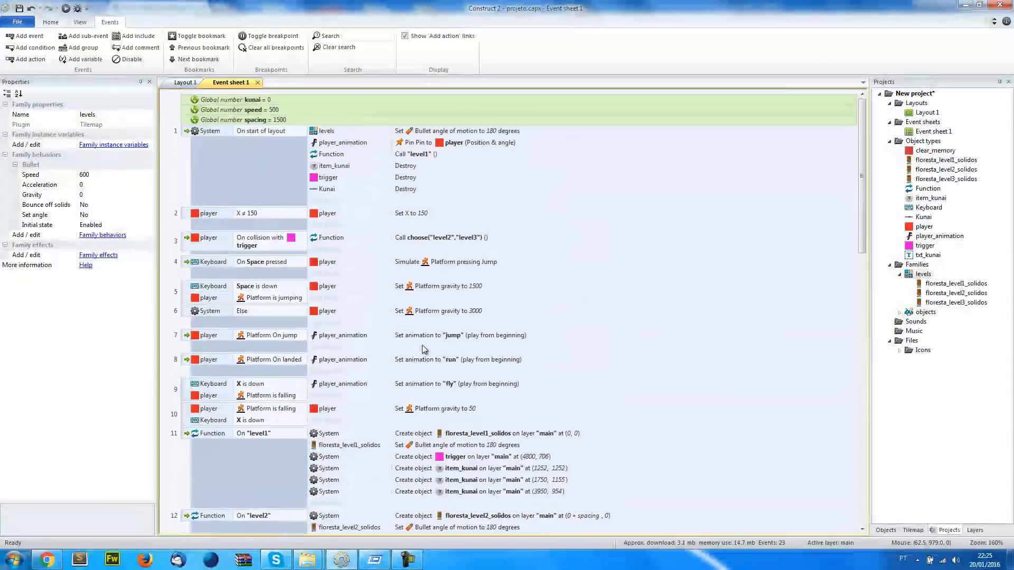
# Add an objects family action setting Bullet speed to speed in the System Every tick event, placed directly after the levels action
pyautogui.scroll(-5, 465, 405)
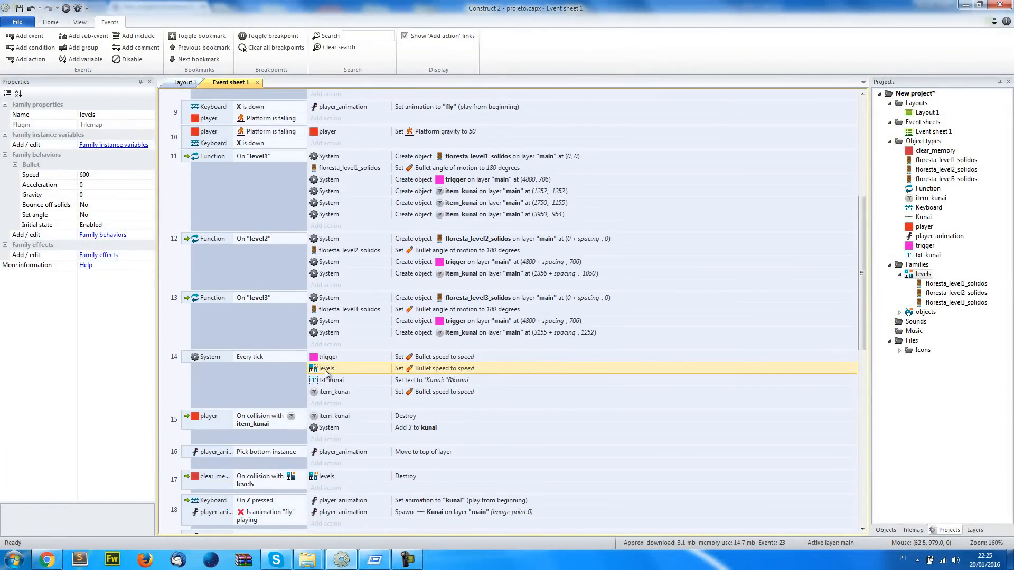
pyautogui.click(325, 403)
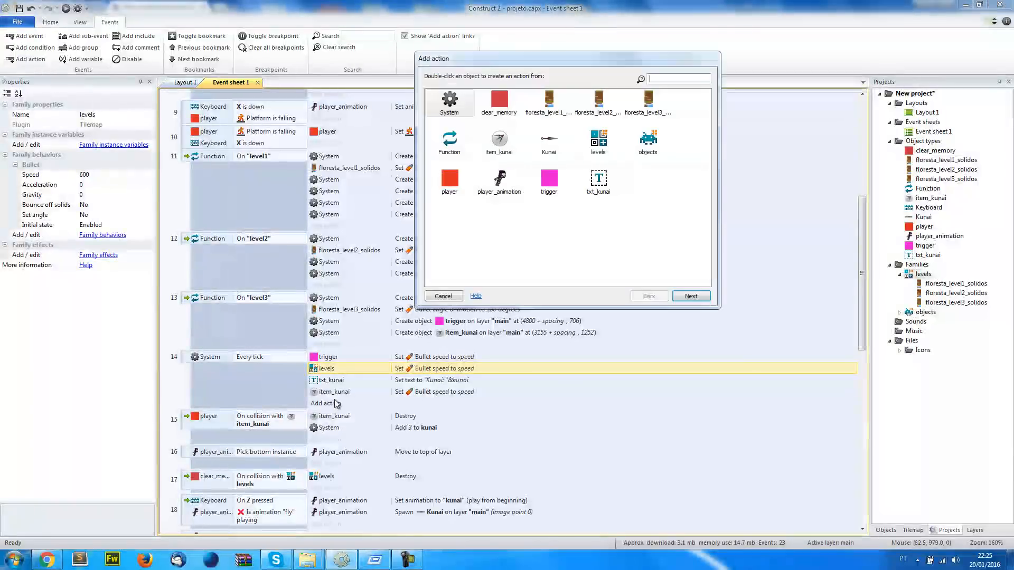
pyautogui.doubleClick(660, 147)
pyautogui.write('spe')
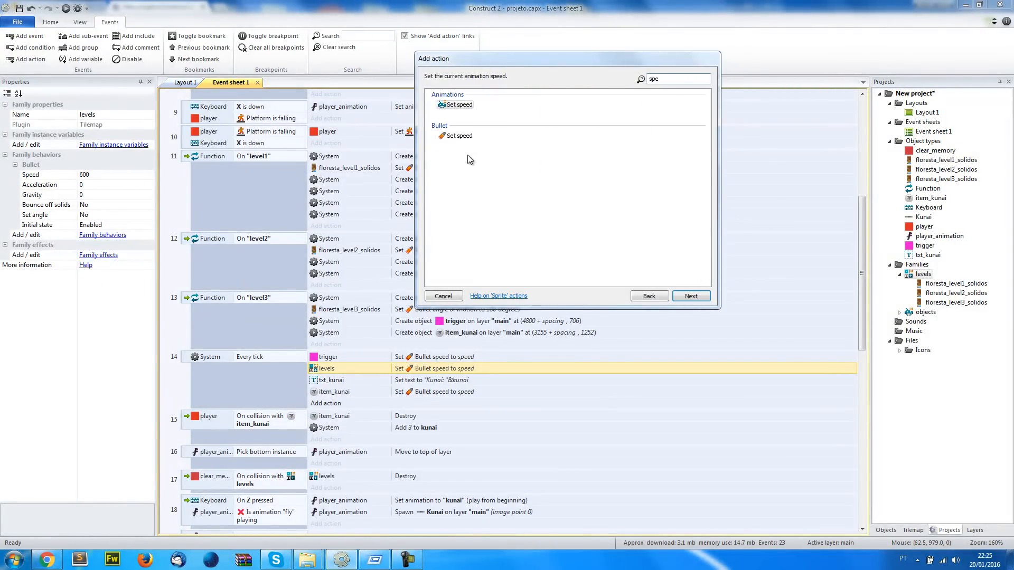
pyautogui.click(468, 139)
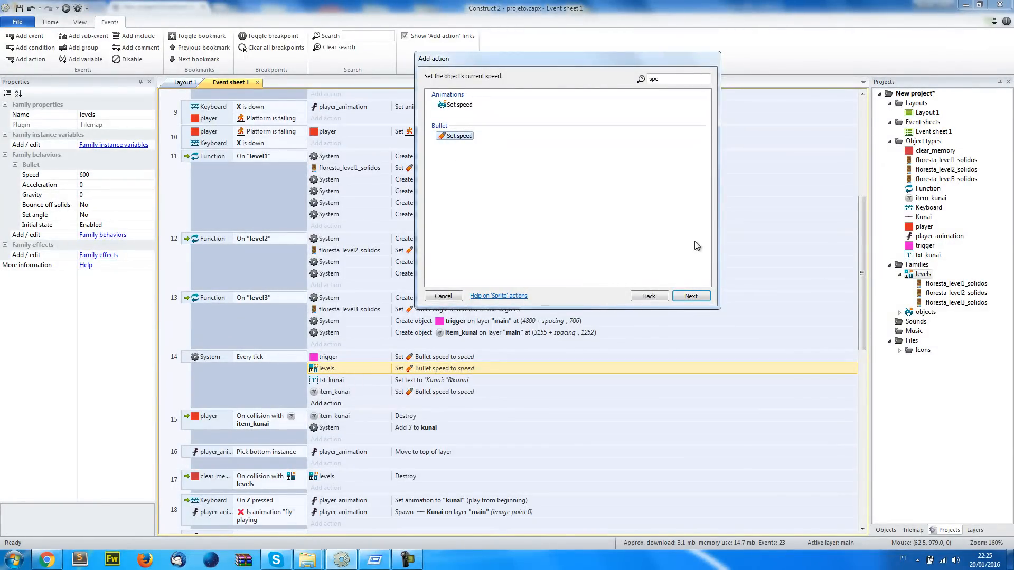
pyautogui.doubleClick(446, 137)
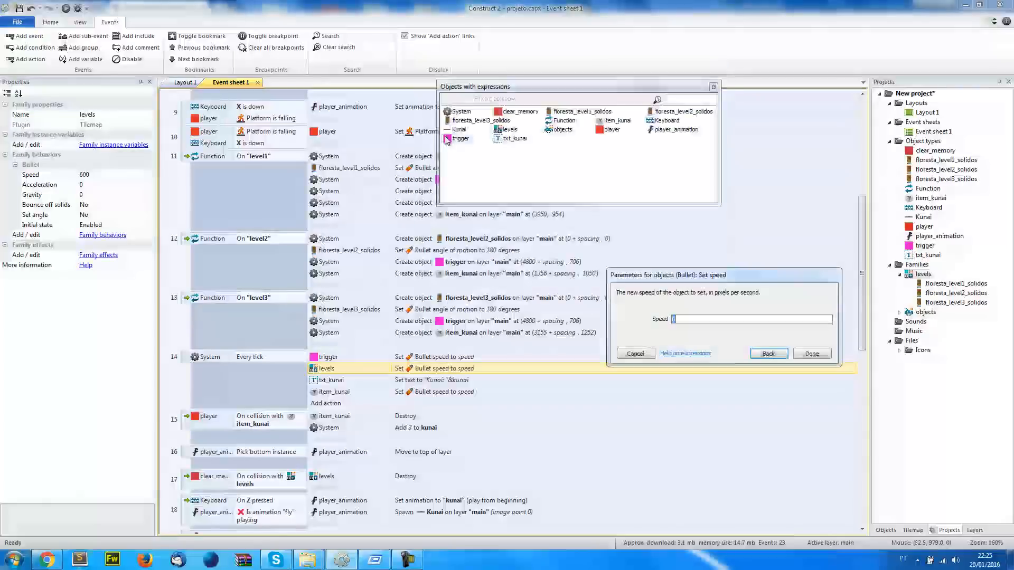
pyautogui.write('speed')
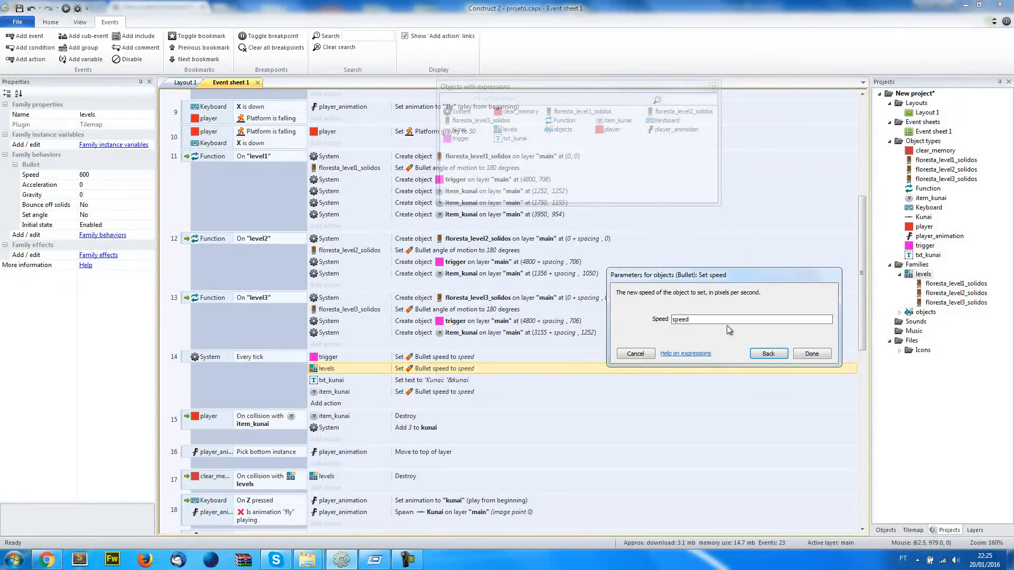
pyautogui.press('Return')
pyautogui.scroll(-3, 426, 404)
pyautogui.moveTo(330, 324); pyautogui.dragTo(348, 300)
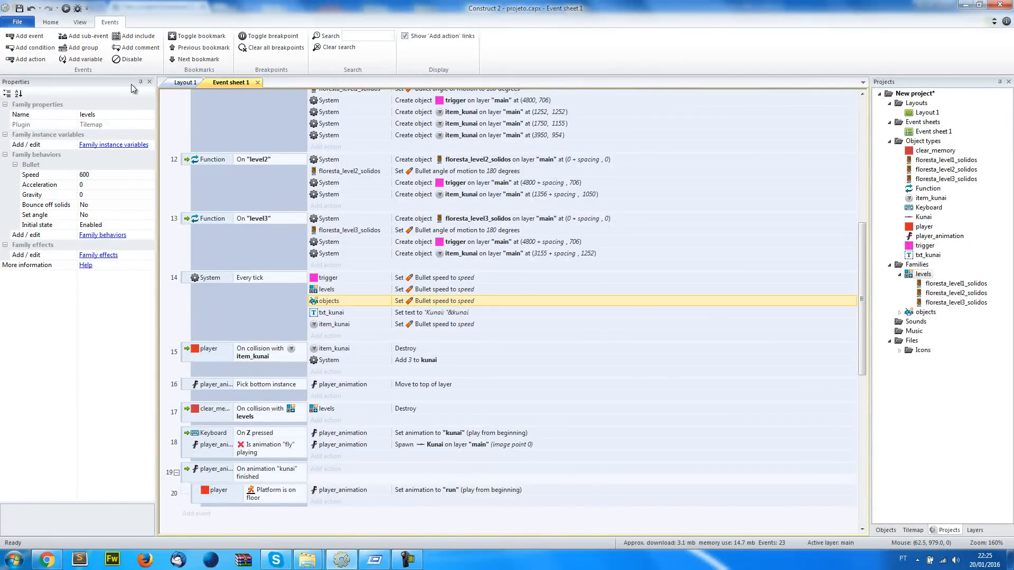
pyautogui.click(180, 83)
pyautogui.scroll(-5, 319, 286)
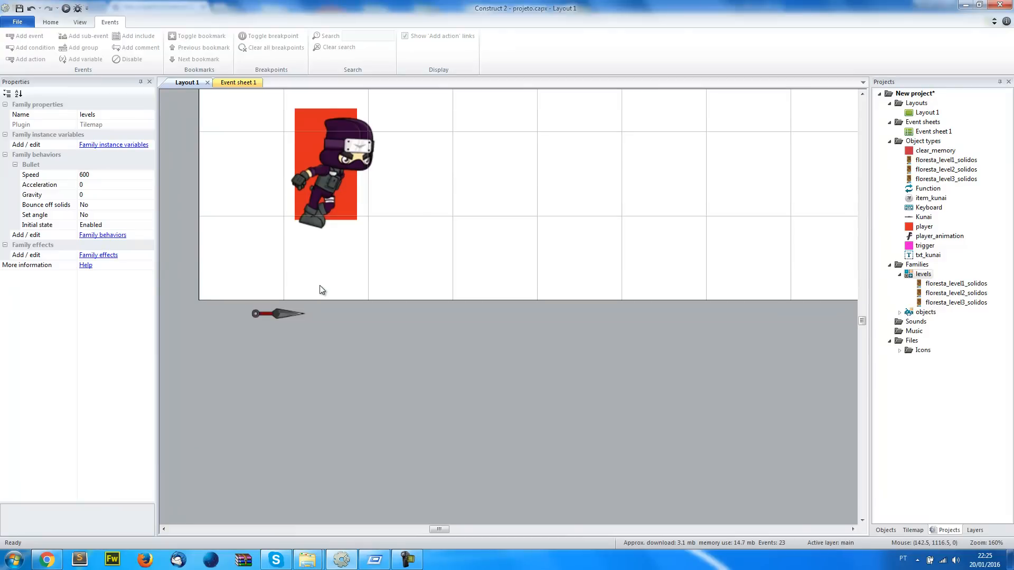
pyautogui.scroll(1, 319, 286)
pyautogui.keyDown('ctrl'); pyautogui.scroll(-3, 321, 275); pyautogui.keyUp('ctrl')
pyautogui.click(399, 395)
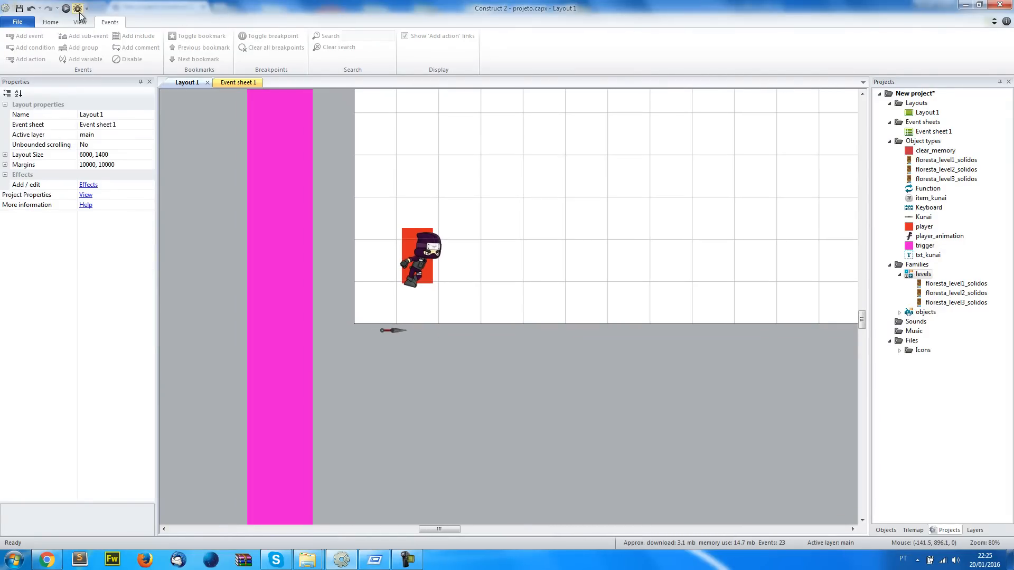
pyautogui.click(238, 82)
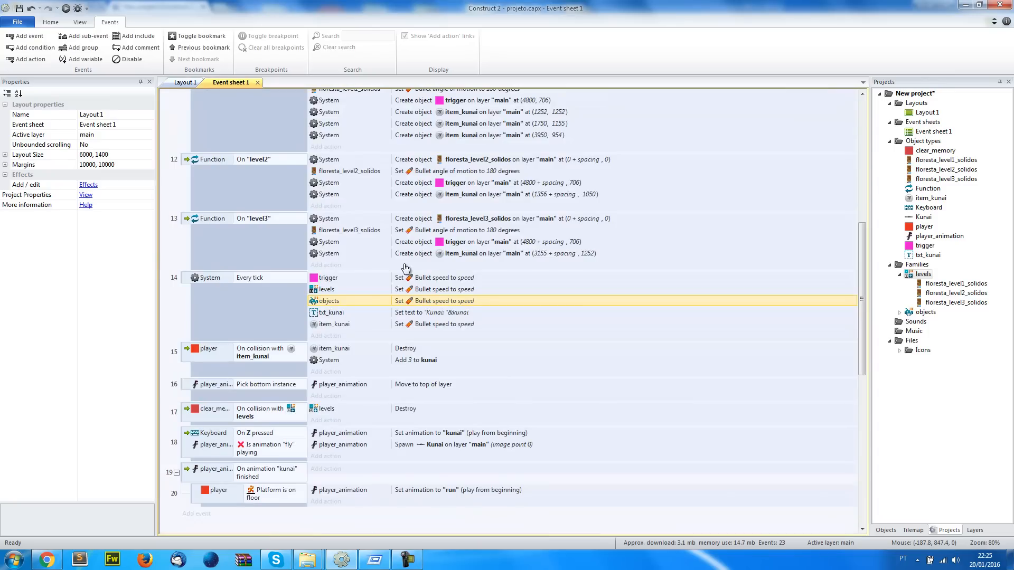
pyautogui.click(183, 85)
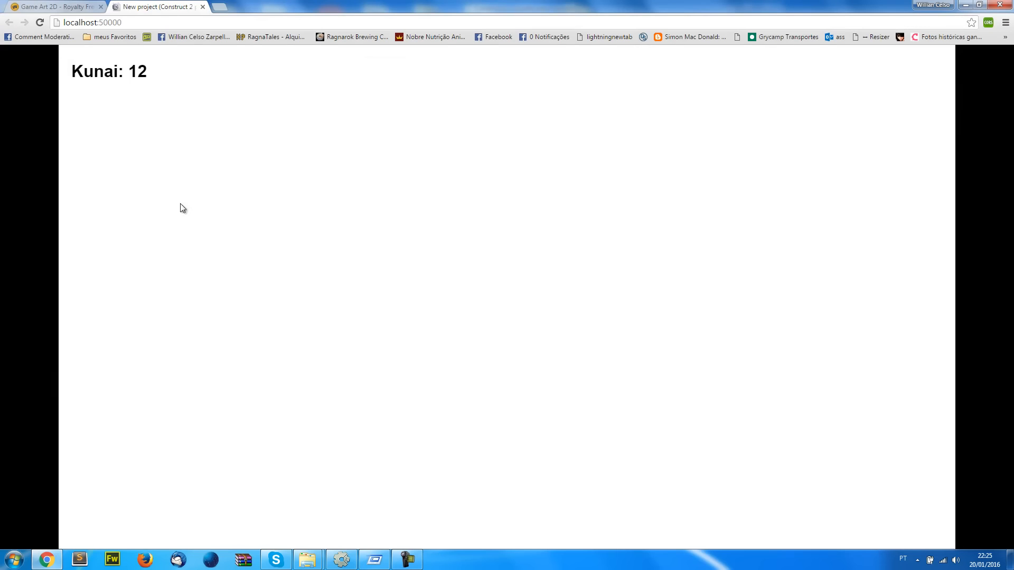
# Browse the Game Art 2D free assets in Chrome and open the Ninja Girl free sprite page
pyautogui.click(67, 4)
pyautogui.scroll(-10, 196, 264)
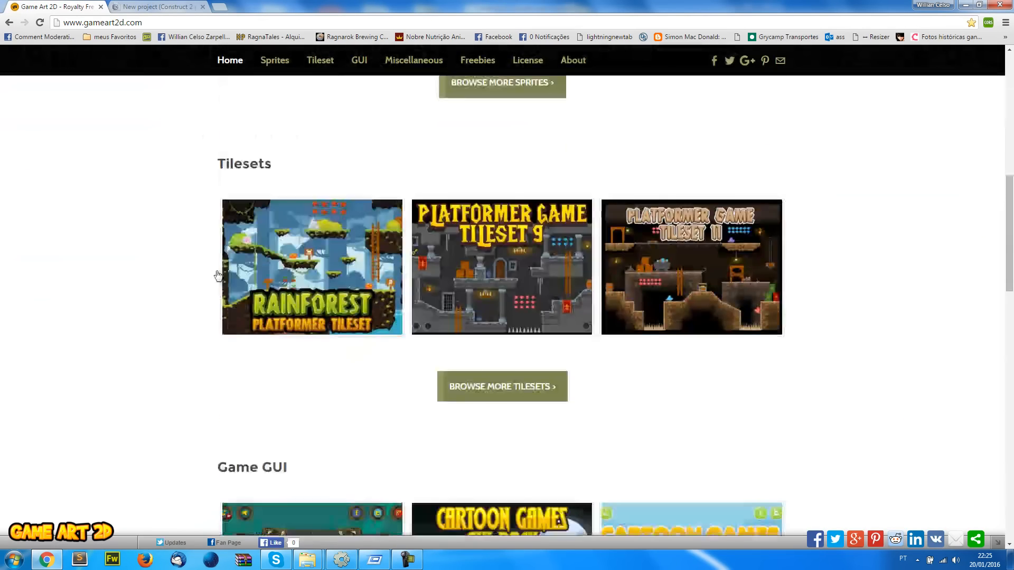
pyautogui.scroll(10, 317, 291)
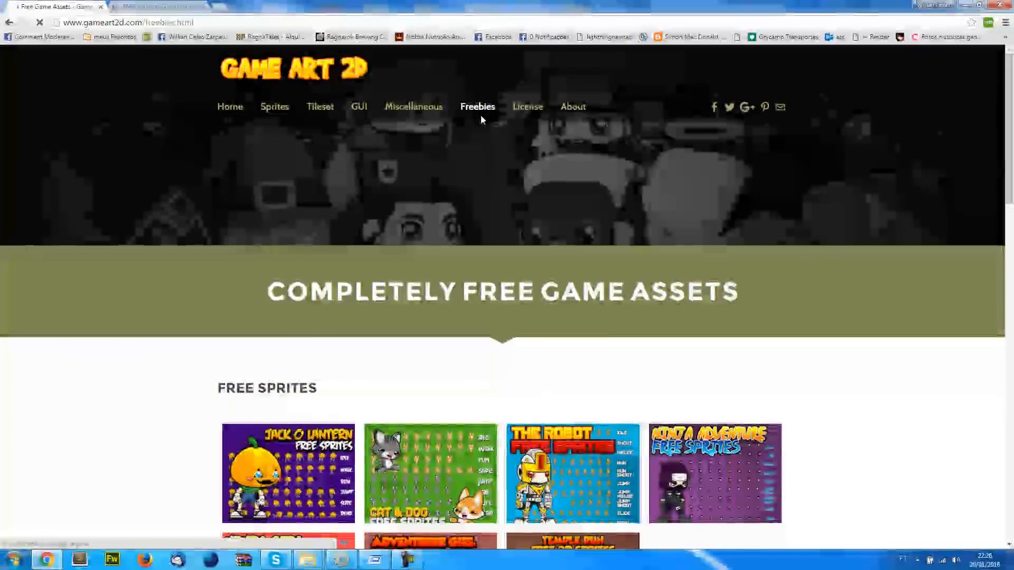
pyautogui.scroll(-5, 467, 129)
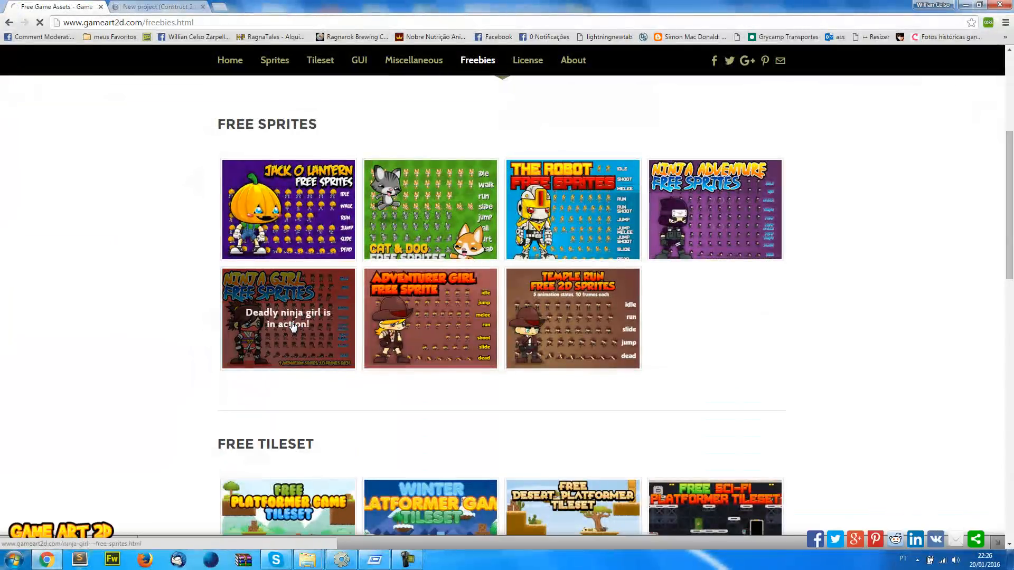
pyautogui.click(280, 316)
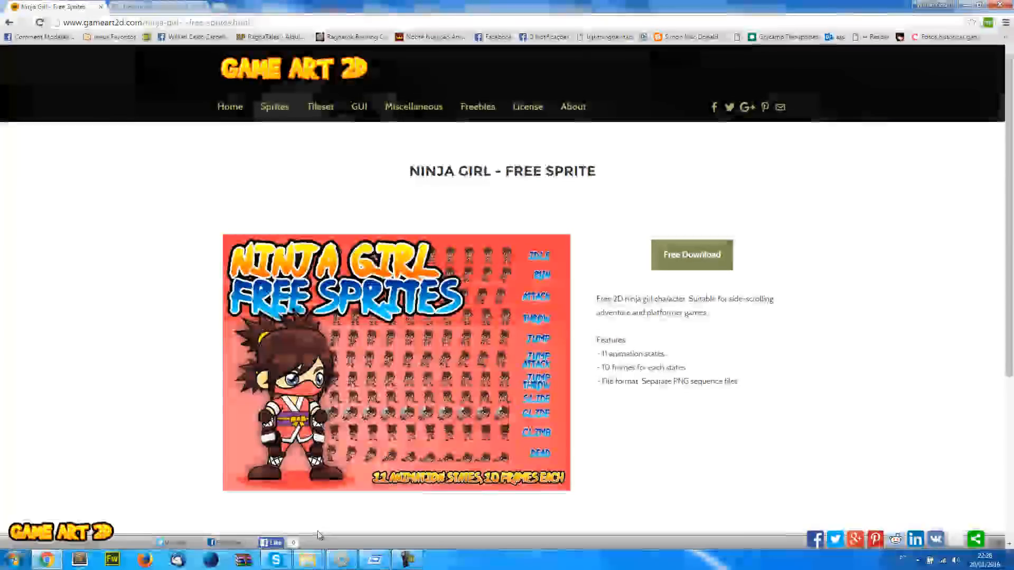
# Switch back to Construct 2 and insert a new Sprite object in the empty area below Layout 1
pyautogui.click(407, 559)
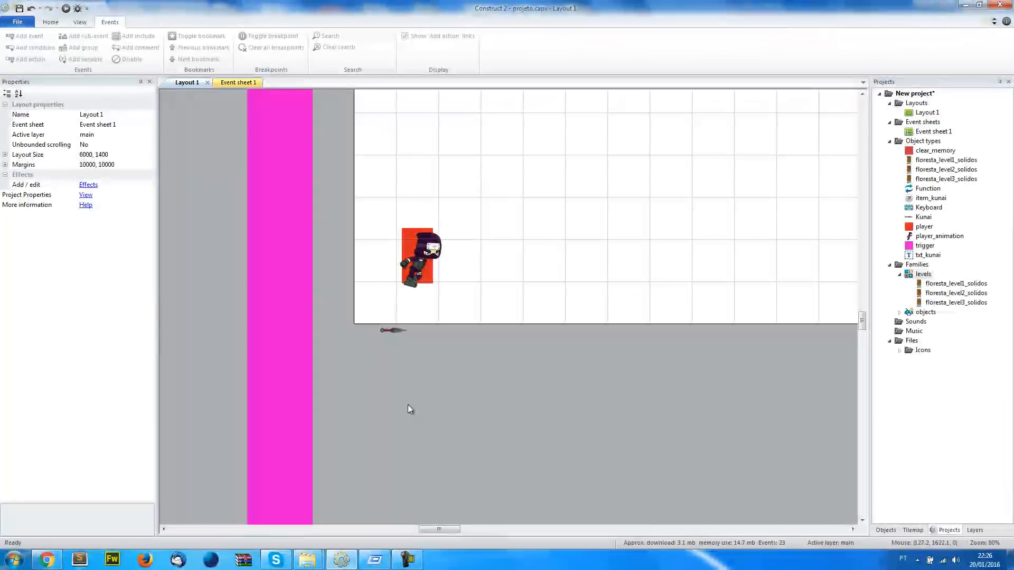
pyautogui.doubleClick(441, 370)
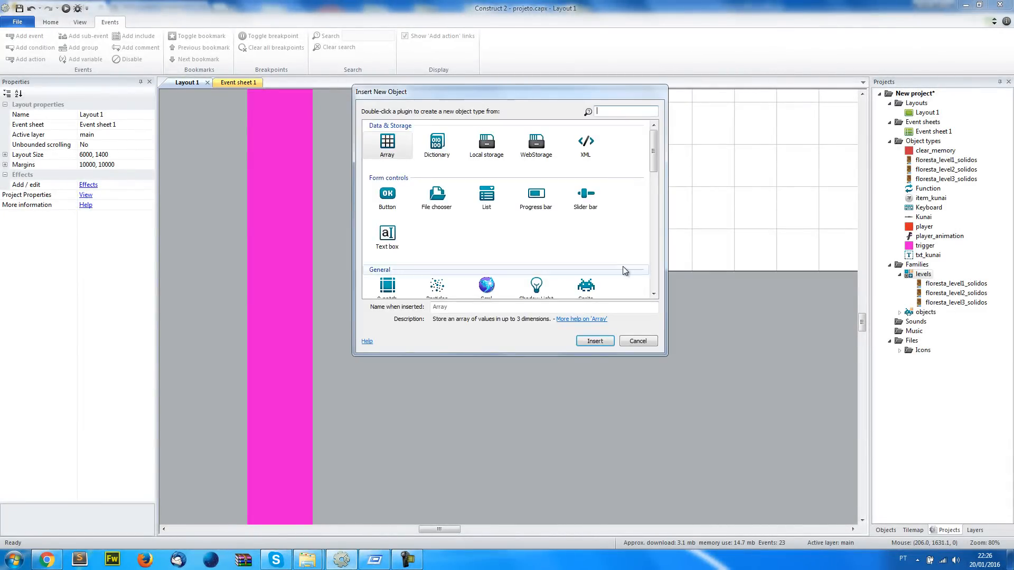
pyautogui.scroll(-3, 622, 267)
pyautogui.click(588, 234)
pyautogui.doubleClick(591, 236)
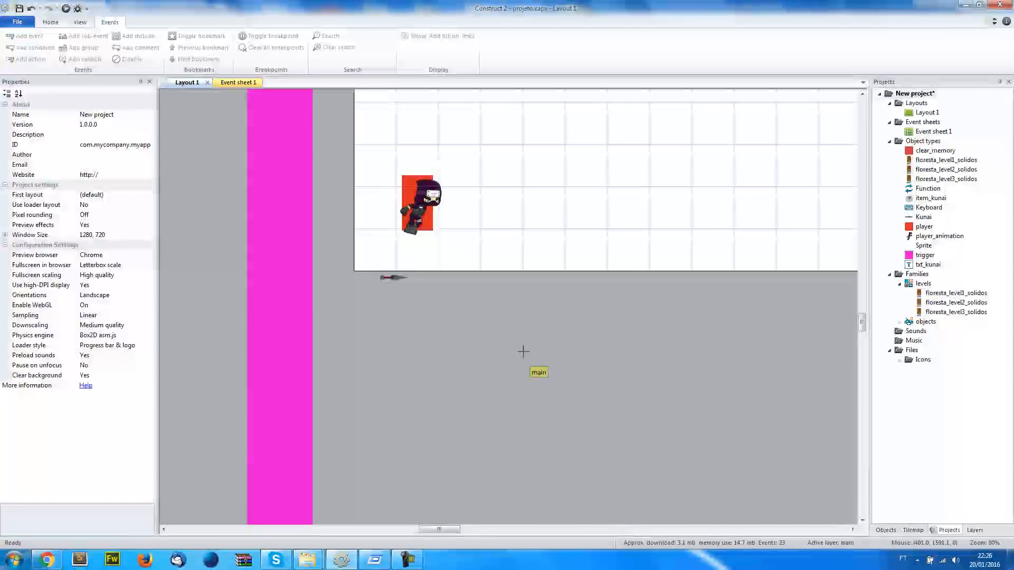
pyautogui.click(525, 352)
# Fill the new sprite's image with green and close the image editor
pyautogui.click(179, 243)
pyautogui.moveTo(338, 363); pyautogui.dragTo(359, 360)
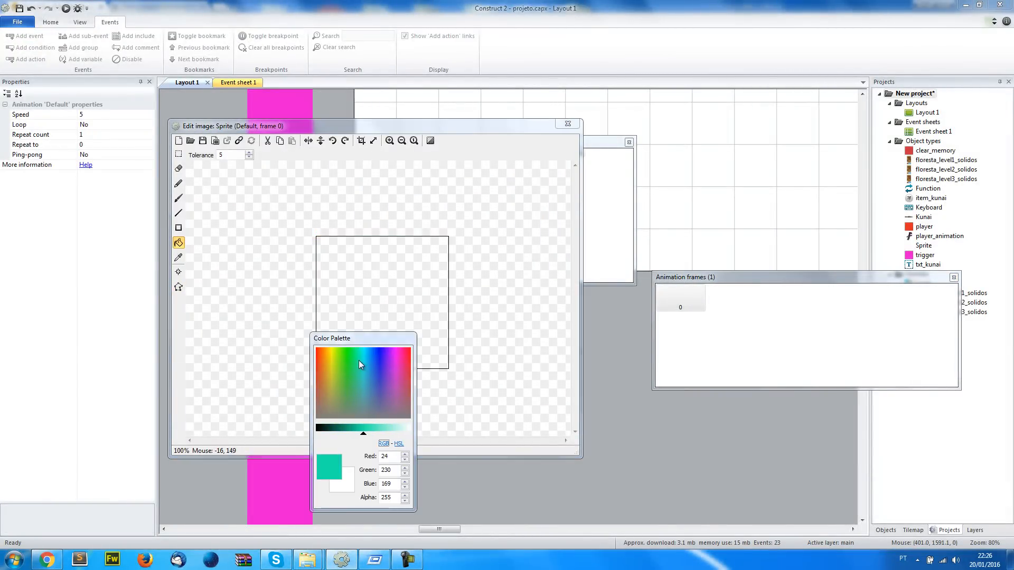
pyautogui.click(408, 265)
pyautogui.click(568, 124)
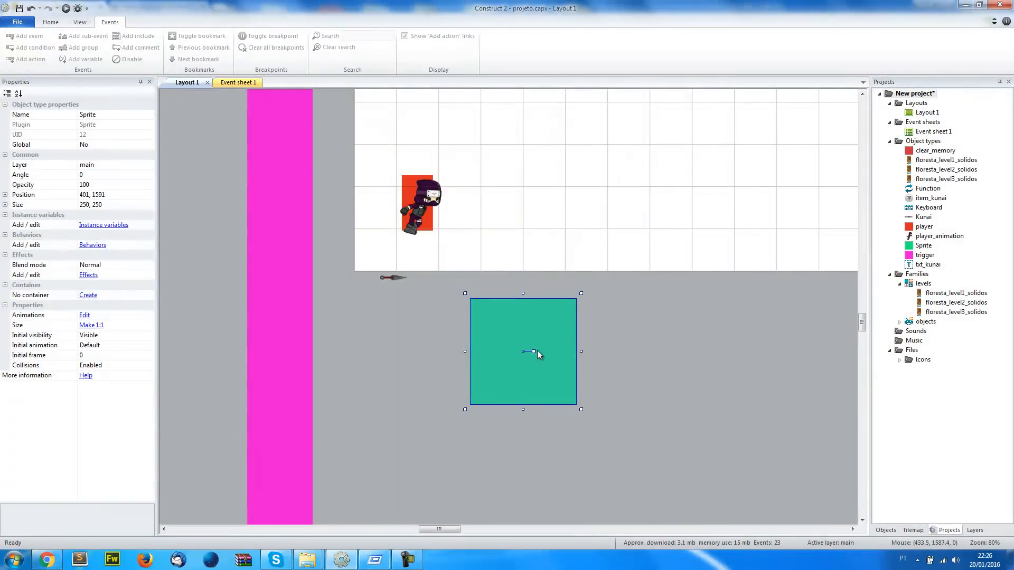
# Rotate the green sprite to face the opposite direction, at about 180 degrees, and rename it enemy1
pyautogui.moveTo(534, 352); pyautogui.dragTo(407, 351)
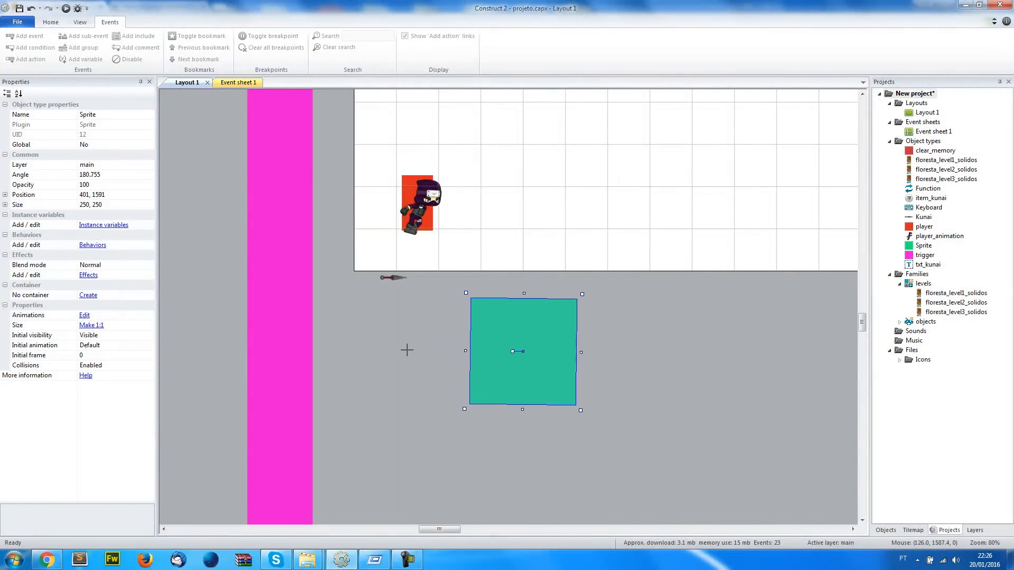
pyautogui.click(87, 115)
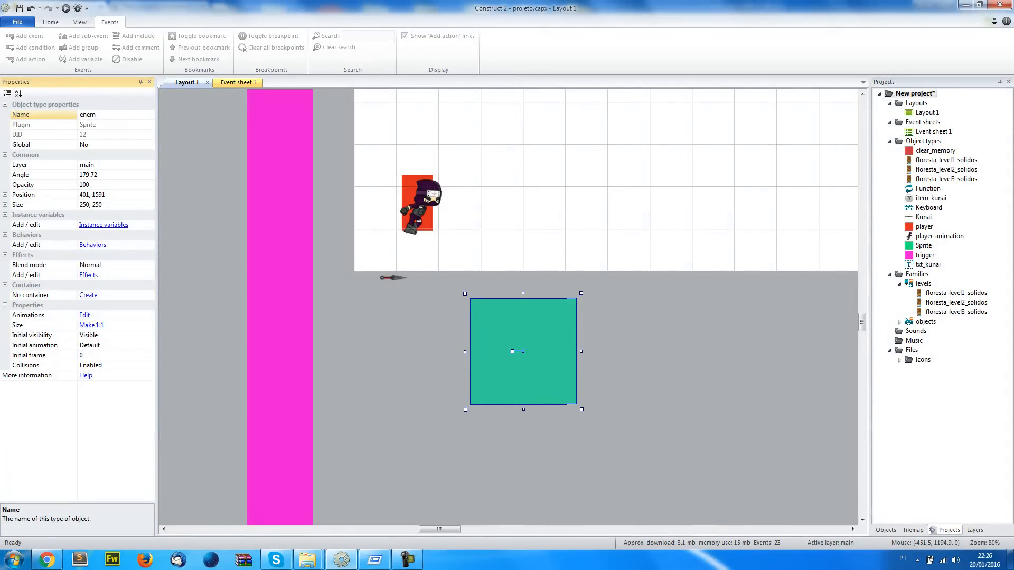
pyautogui.press('Return')
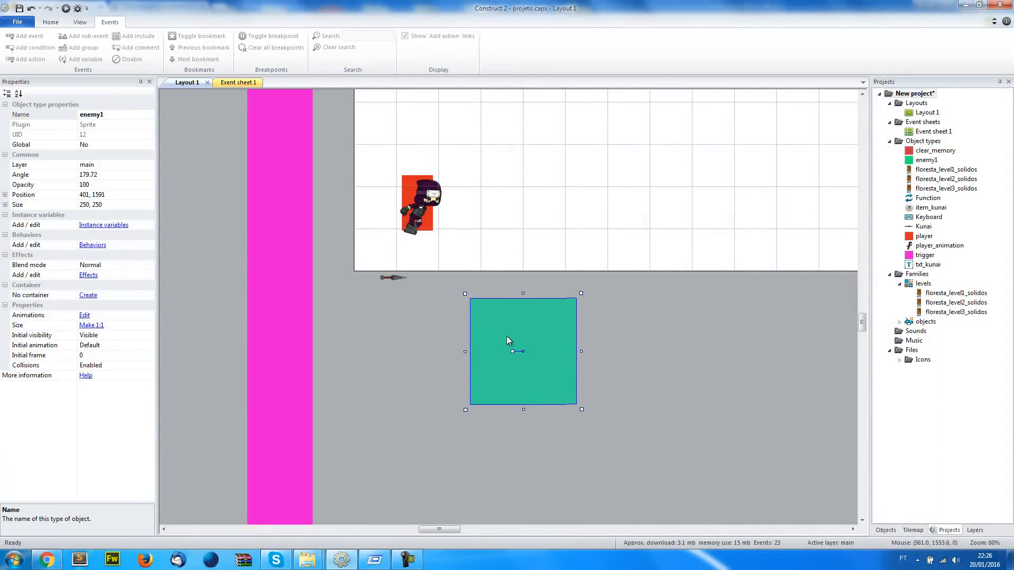
# Add the enemy1 sprite to the objects family
pyautogui.click(925, 322)
pyautogui.rightClick(920, 323)
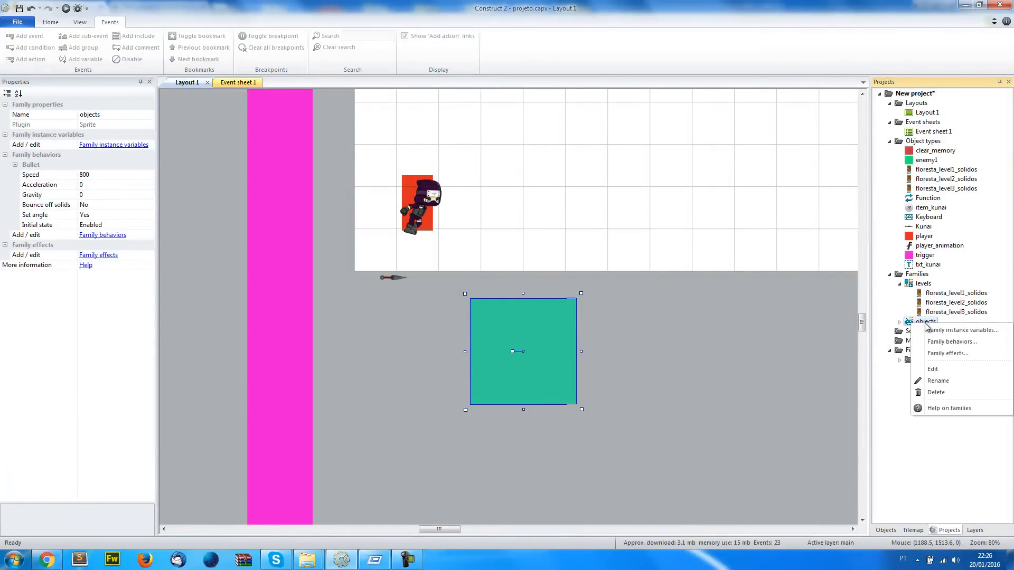
pyautogui.click(946, 372)
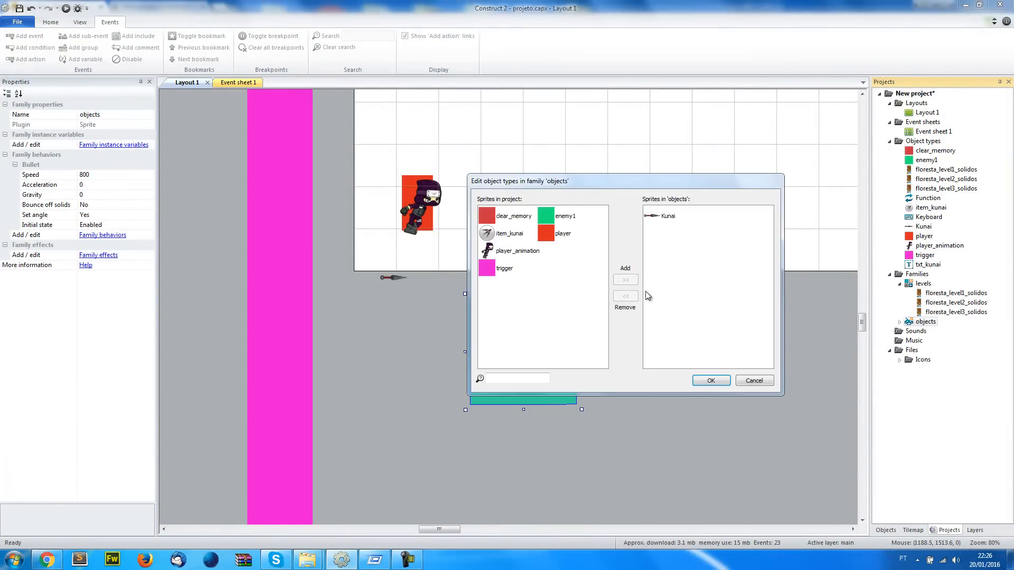
pyautogui.doubleClick(561, 226)
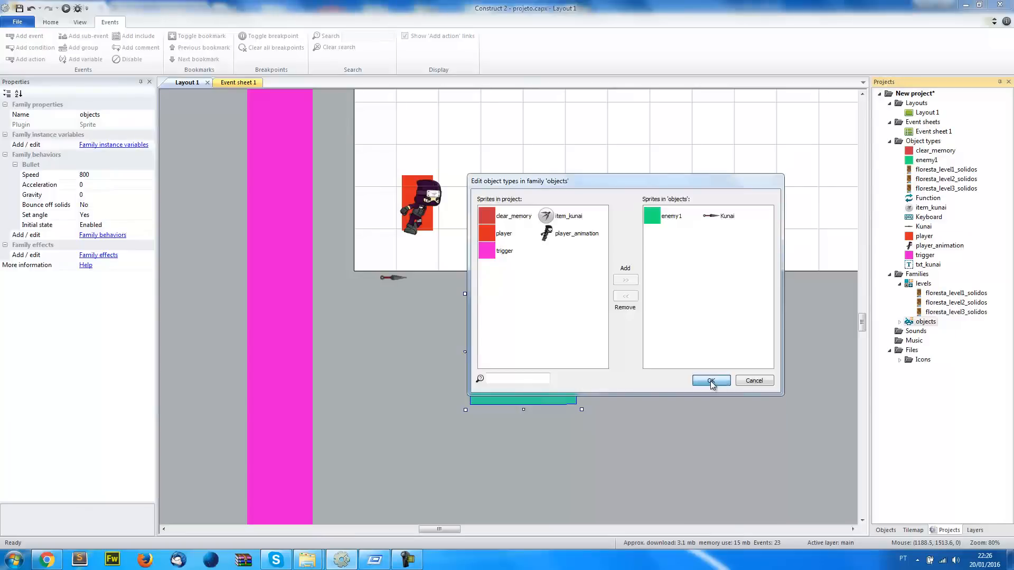
pyautogui.click(710, 381)
pyautogui.click(645, 378)
# Compare enemy1's inherited Bullet speed with the Every tick speed actions and the speed global variable in the event sheet
pyautogui.click(505, 352)
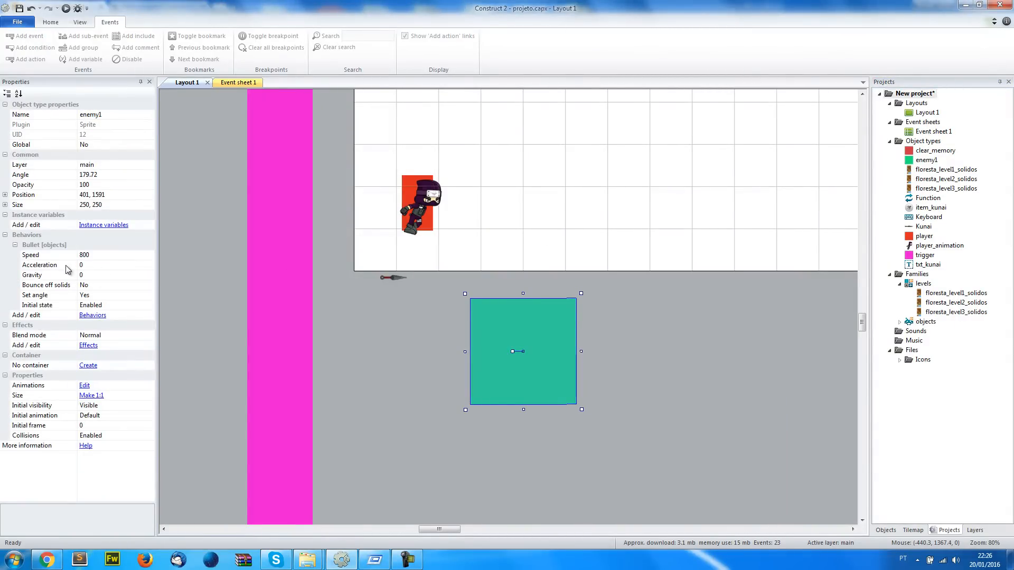
pyautogui.click(94, 256)
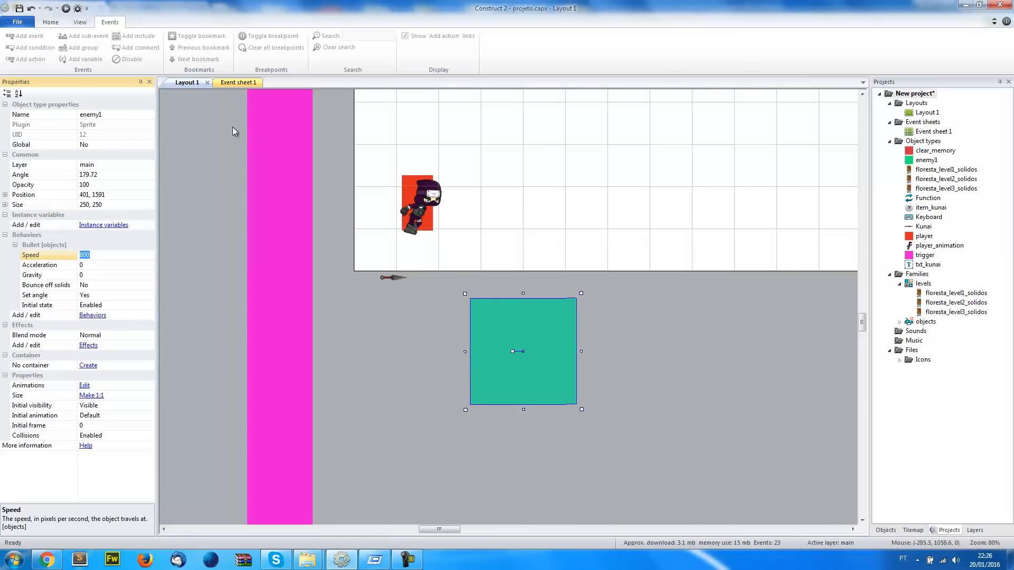
pyautogui.click(248, 85)
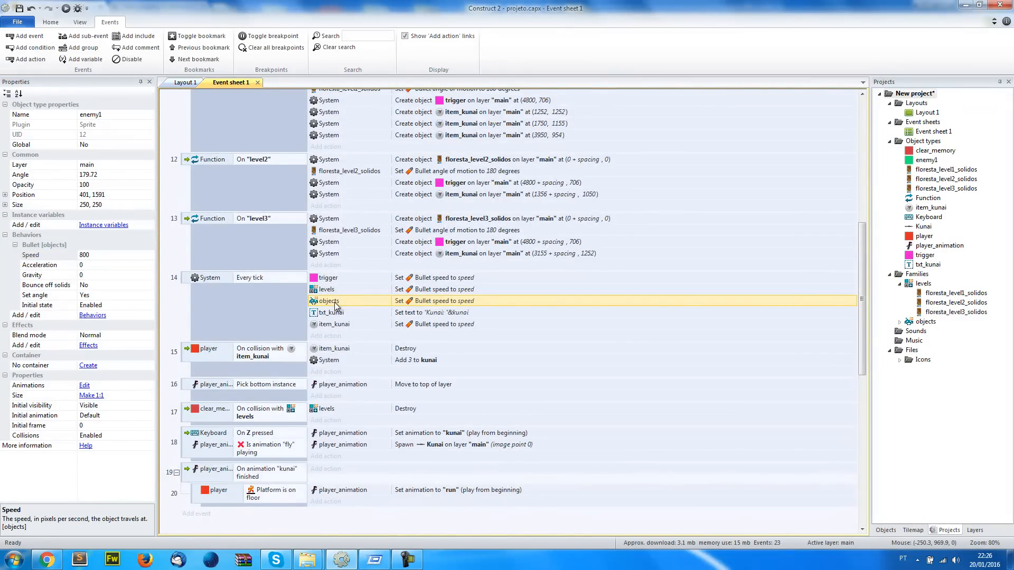
pyautogui.scroll(5, 616, 340)
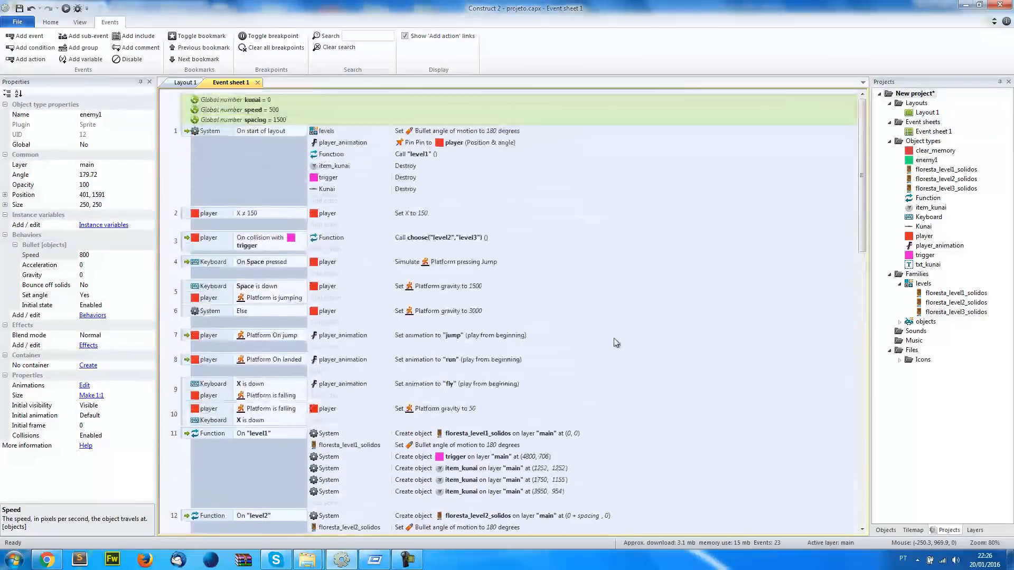
pyautogui.click(186, 82)
pyautogui.click(108, 255)
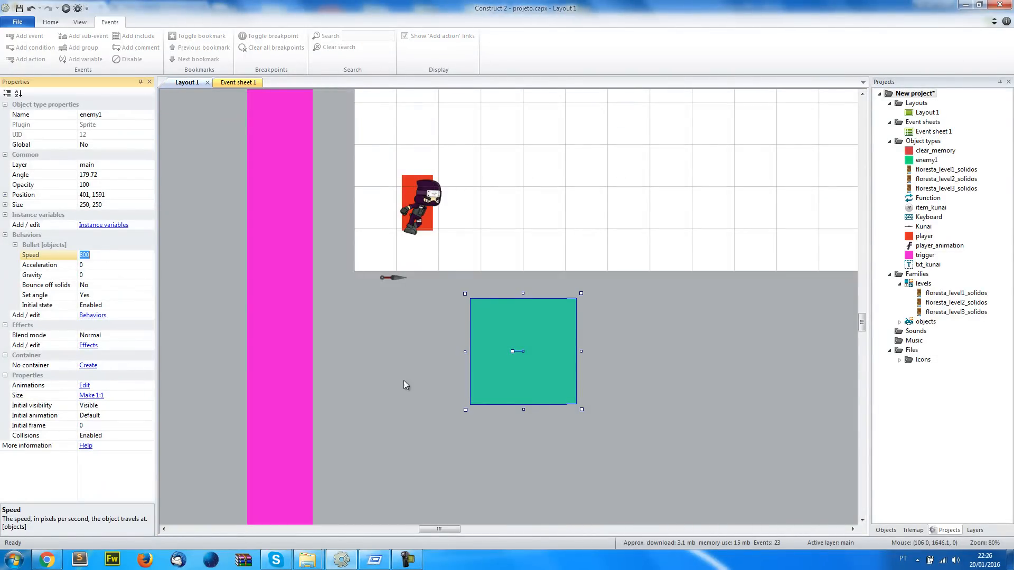
# Set enemy1's Bullet property Set angle to No
pyautogui.click(52, 296)
pyautogui.click(147, 296)
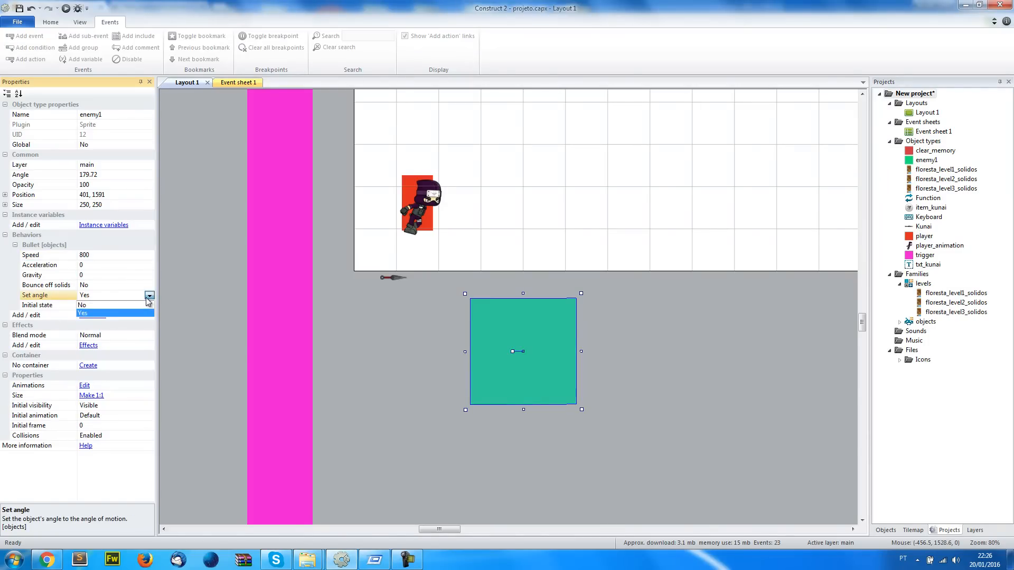
pyautogui.click(119, 307)
pyautogui.click(455, 357)
pyautogui.click(486, 356)
pyautogui.click(427, 357)
pyautogui.moveTo(403, 381); pyautogui.dragTo(368, 394, button='middle')
# Resize the enemy1 sprite to a narrow upright rectangle of about 74 by 142 pixels
pyautogui.click(465, 388)
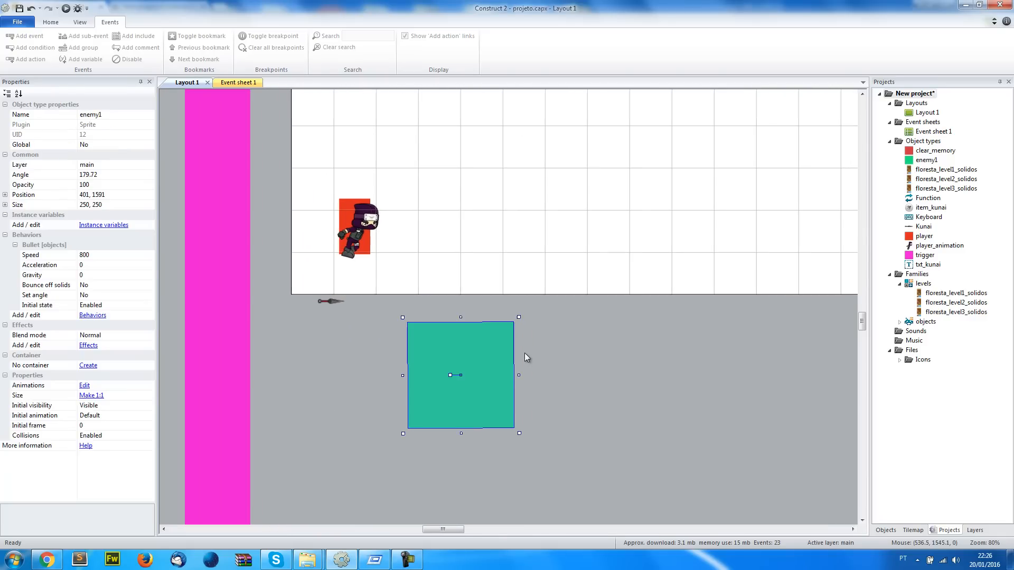
pyautogui.moveTo(517, 320); pyautogui.dragTo(459, 345)
pyautogui.keyDown('ctrl'); pyautogui.scroll(6, 459, 346); pyautogui.keyUp('ctrl')
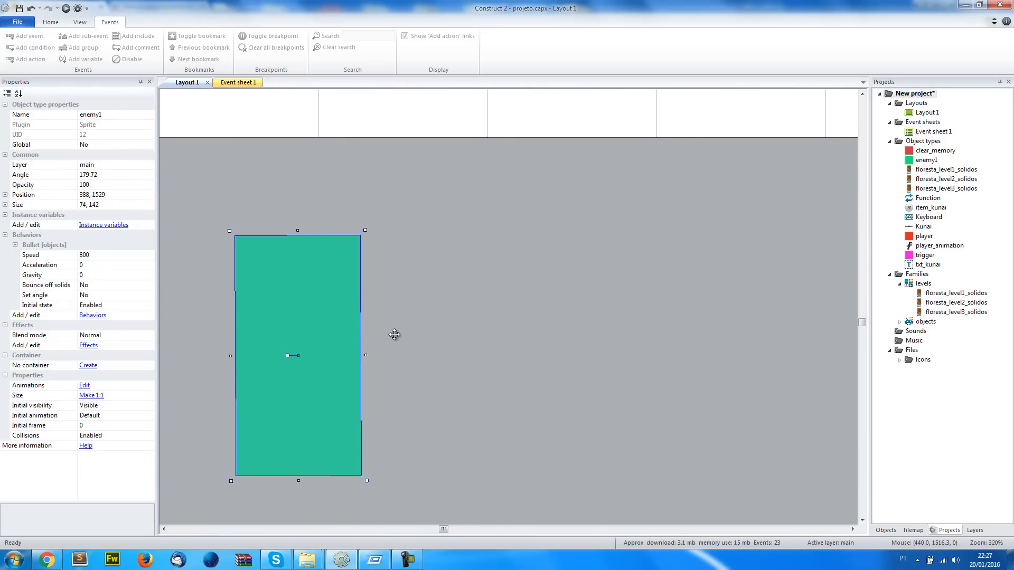
# Set enemy1's angle to exactly 180 degrees
pyautogui.click(106, 175)
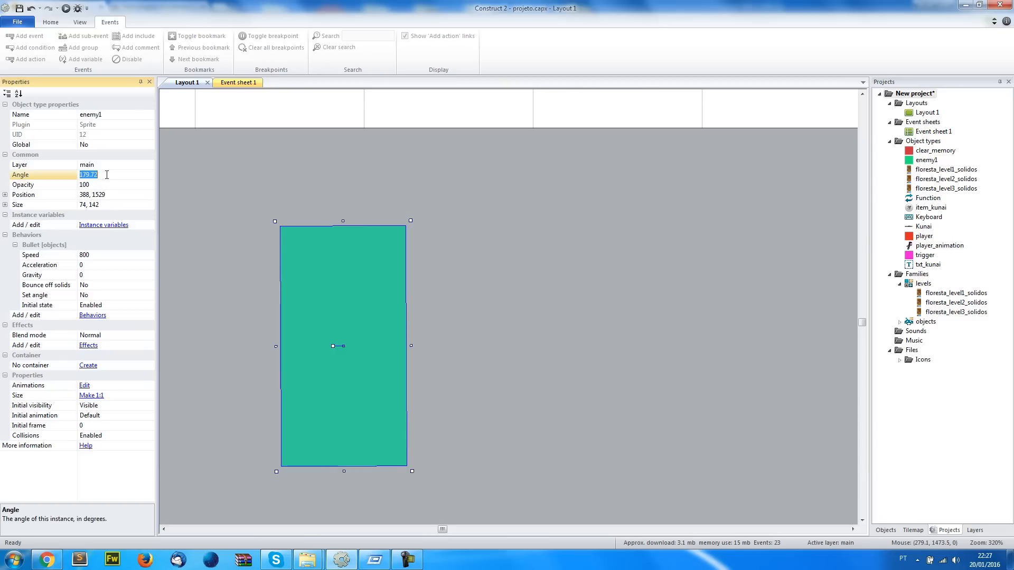
pyautogui.press('Return')
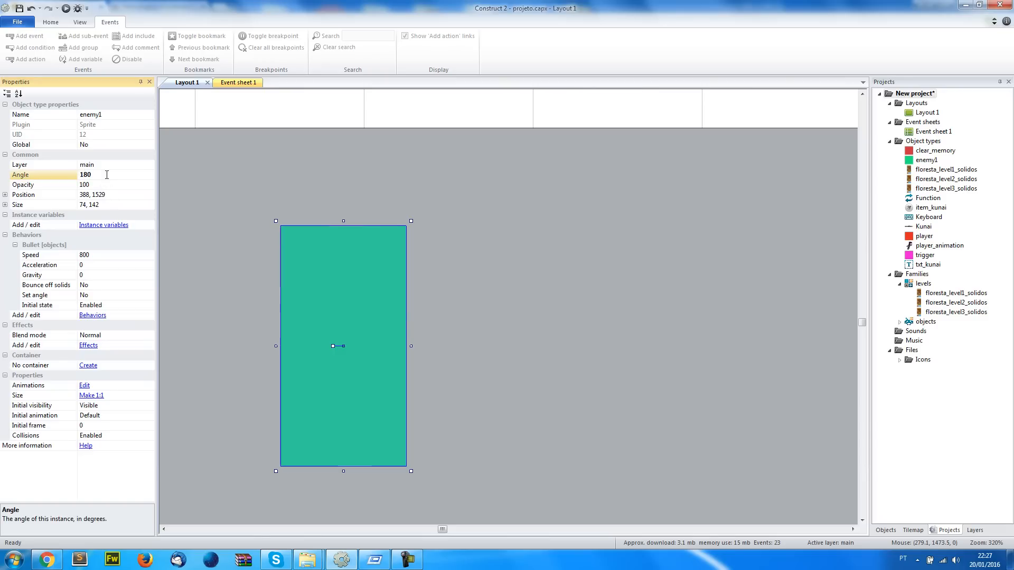
pyautogui.click(195, 243)
pyautogui.click(299, 286)
pyautogui.keyDown('ctrl'); pyautogui.scroll(-10, 299, 286); pyautogui.keyUp('ctrl')
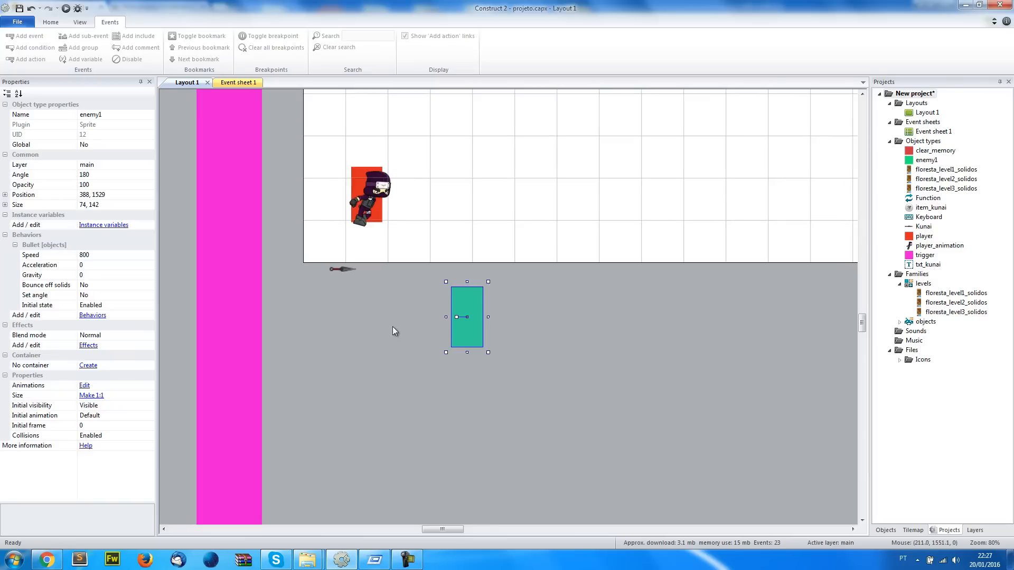
# Examine the floresta level tilemaps above Layout 1 and return to the event sheet with the level functions
pyautogui.keyDown('ctrl'); pyautogui.scroll(-3, 407, 328); pyautogui.keyUp('ctrl')
pyautogui.keyDown('ctrl'); pyautogui.scroll(4, 407, 328); pyautogui.keyUp('ctrl')
pyautogui.scroll(2, 406, 328)
pyautogui.moveTo(538, 353); pyautogui.dragTo(371, 366, button='middle')
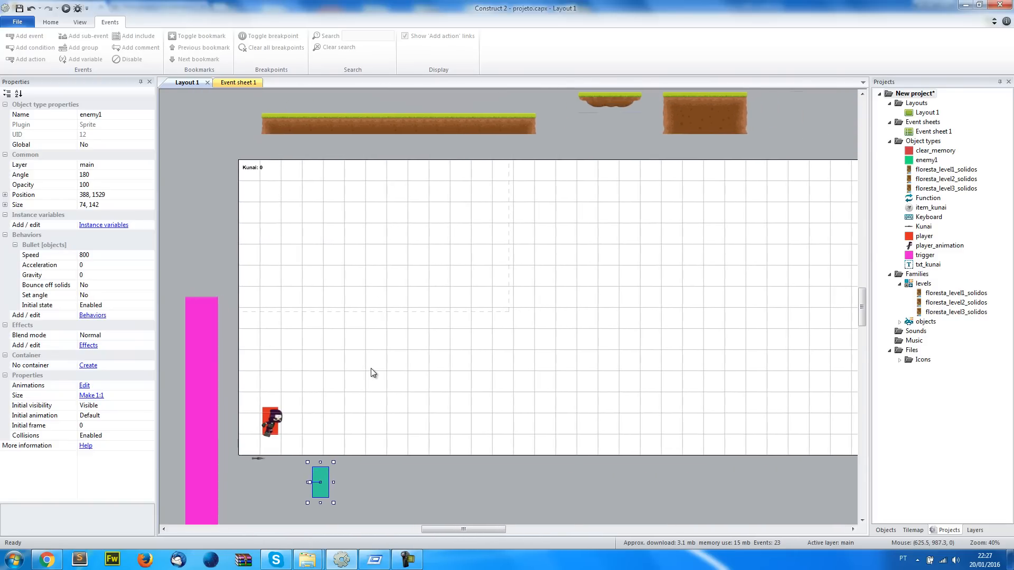
pyautogui.scroll(3, 370, 368)
pyautogui.scroll(2, 370, 368)
pyautogui.moveTo(676, 321); pyautogui.dragTo(457, 328, button='middle')
pyautogui.click(457, 328)
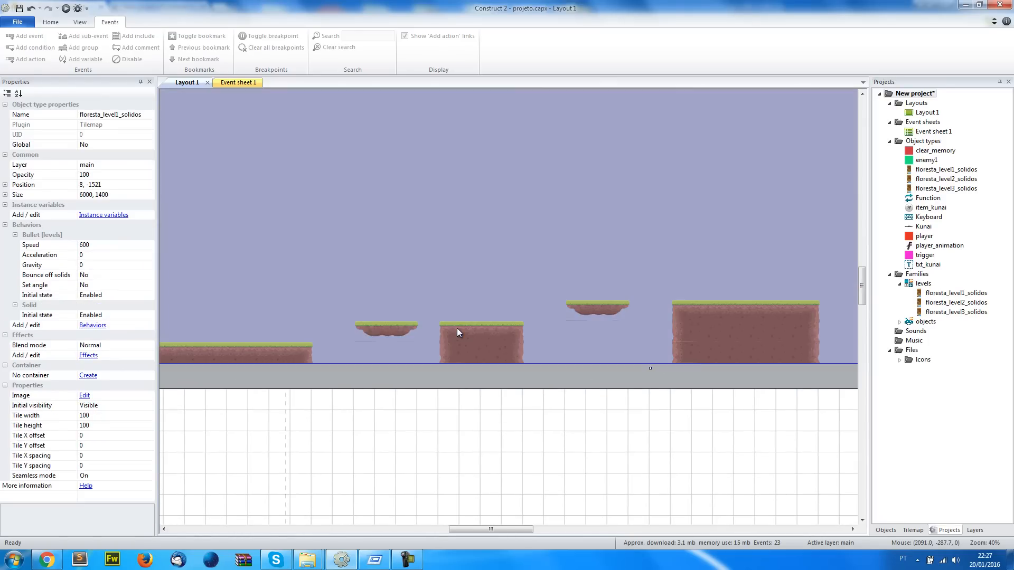
pyautogui.keyDown('ctrl'); pyautogui.scroll(-5, 458, 328); pyautogui.keyUp('ctrl')
pyautogui.keyDown('ctrl'); pyautogui.scroll(-1, 457, 328); pyautogui.keyUp('ctrl')
pyautogui.click(489, 223)
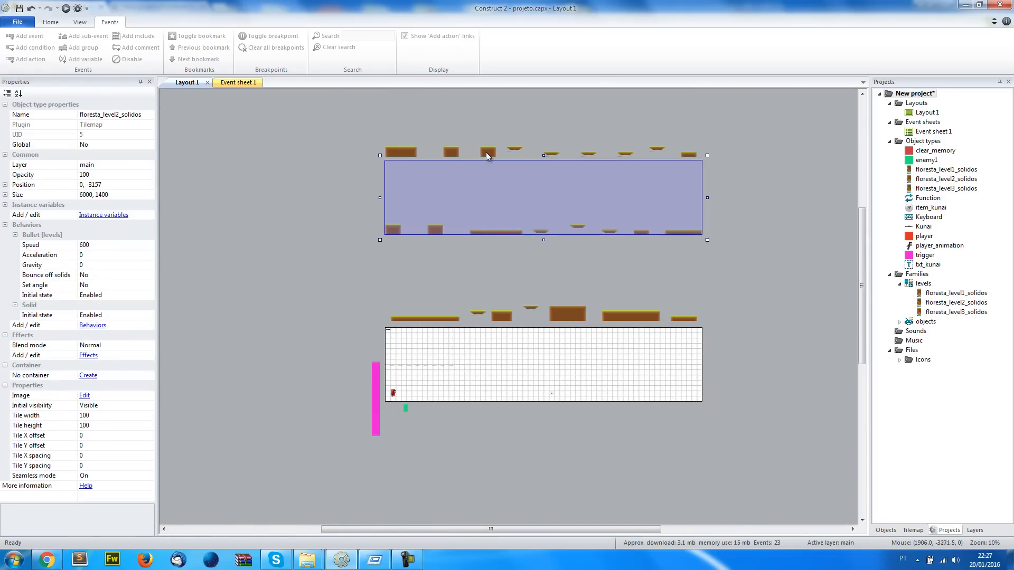
pyautogui.click(485, 287)
pyautogui.click(275, 294)
pyautogui.click(462, 290)
pyautogui.click(446, 213)
pyautogui.click(449, 286)
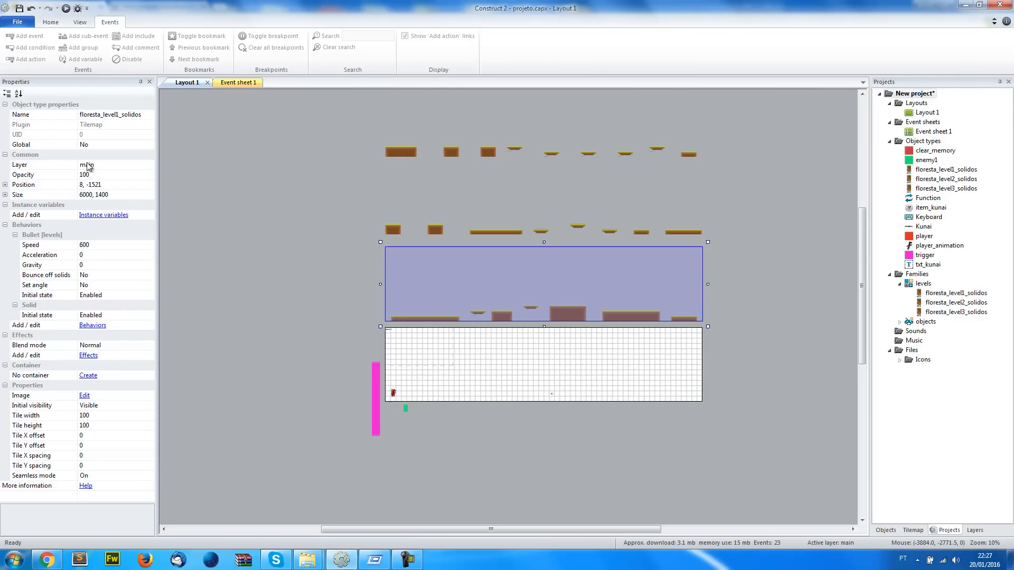
pyautogui.click(238, 82)
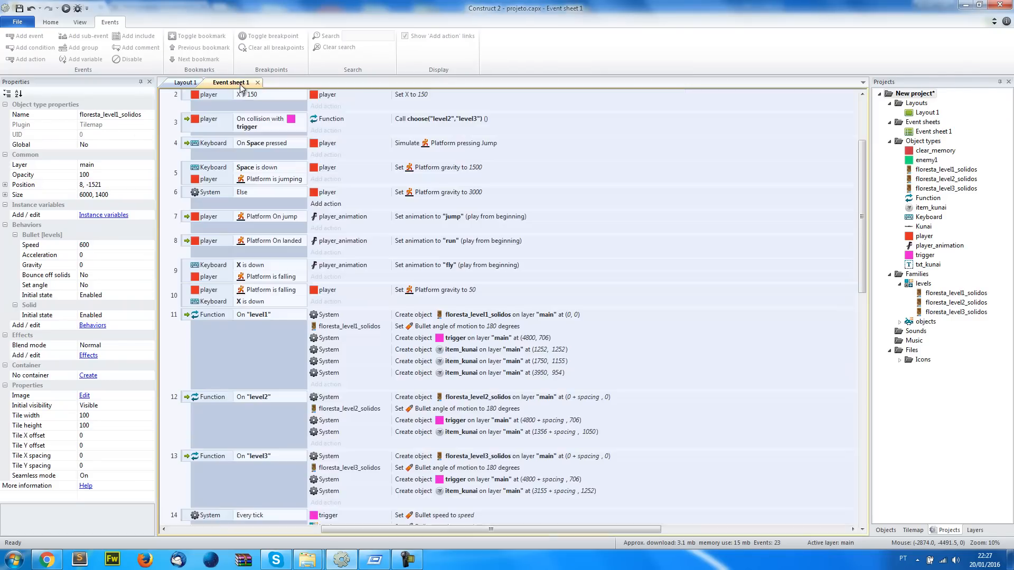
# Set the floresta_level1_solidos tilemap's position to 0, 0 in Layout 1
pyautogui.scroll(-5, 356, 226)
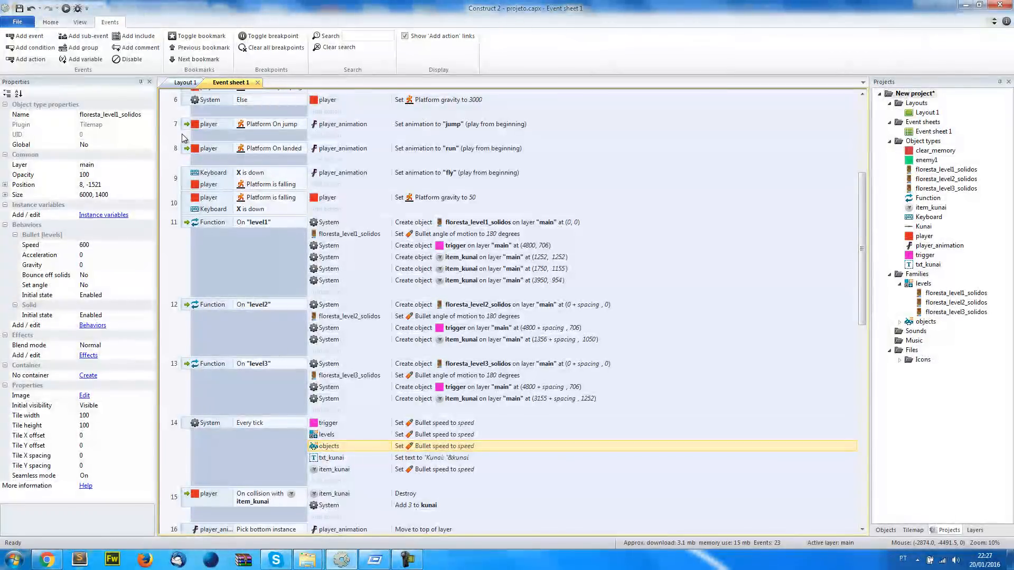
pyautogui.click(186, 82)
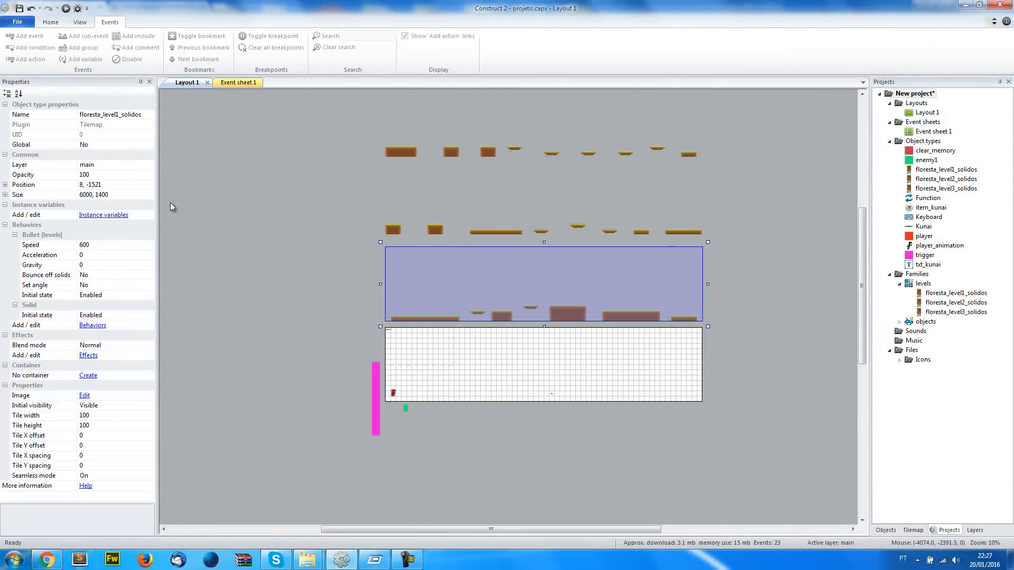
pyautogui.click(97, 188)
pyautogui.write('0, 0')
pyautogui.press('Return')
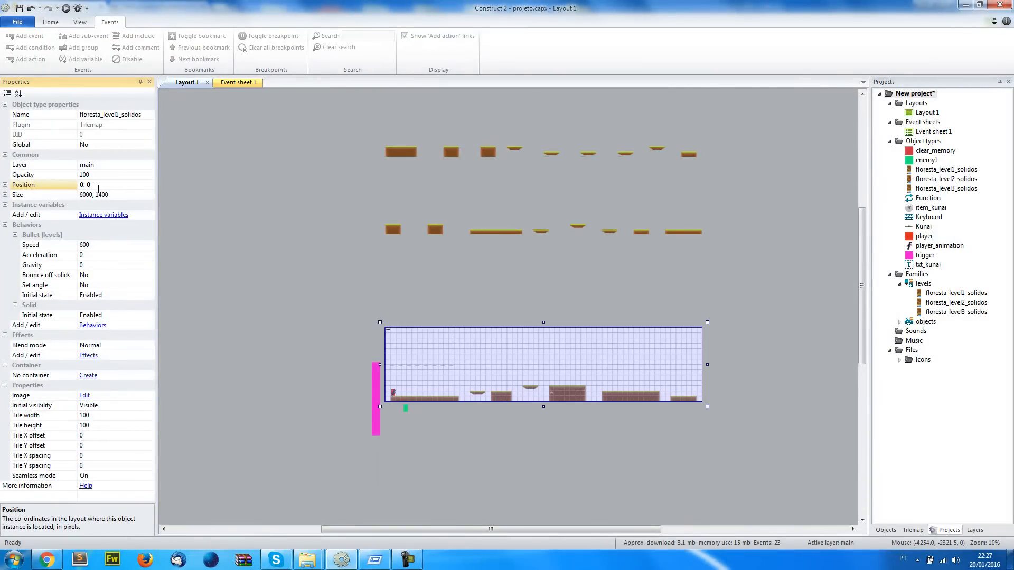
pyautogui.click(389, 479)
# Move enemy1 onto the right end of the large ground block in level 1, at about (3749, 1041)
pyautogui.keyDown('ctrl'); pyautogui.scroll(5, 364, 477); pyautogui.keyUp('ctrl')
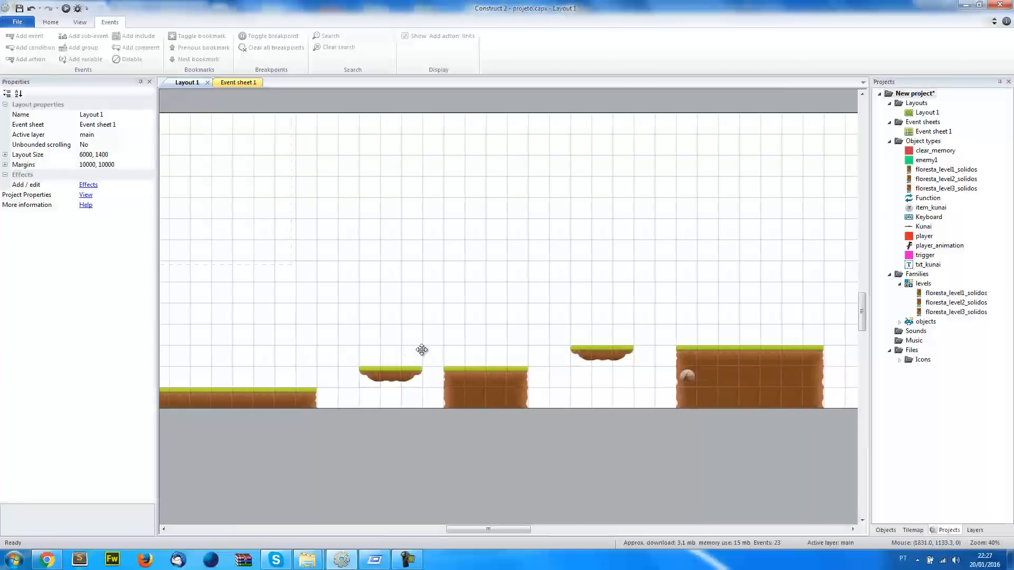
pyautogui.moveTo(421, 349); pyautogui.dragTo(546, 325, button='middle')
pyautogui.click(256, 85)
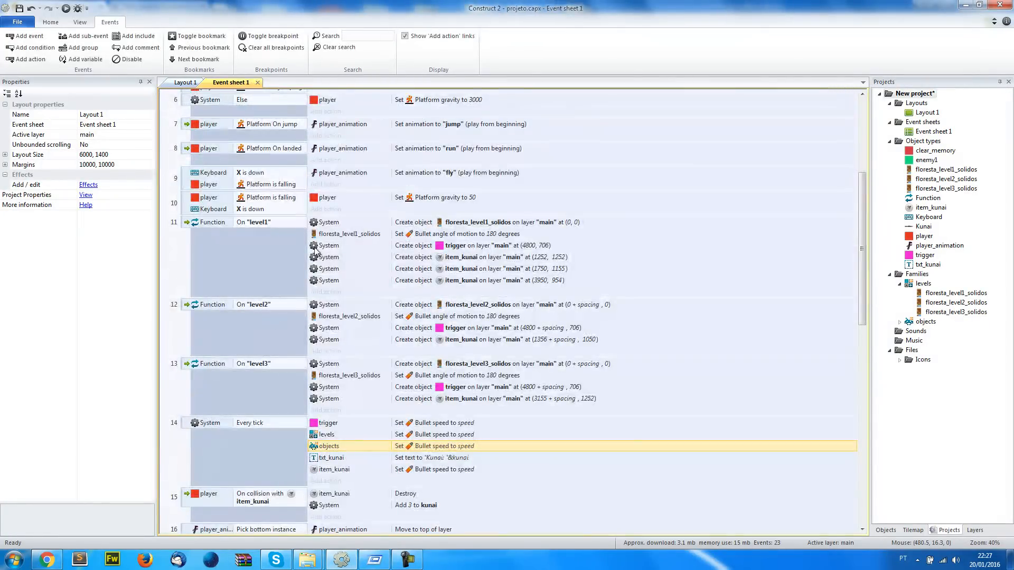
pyautogui.click(574, 222)
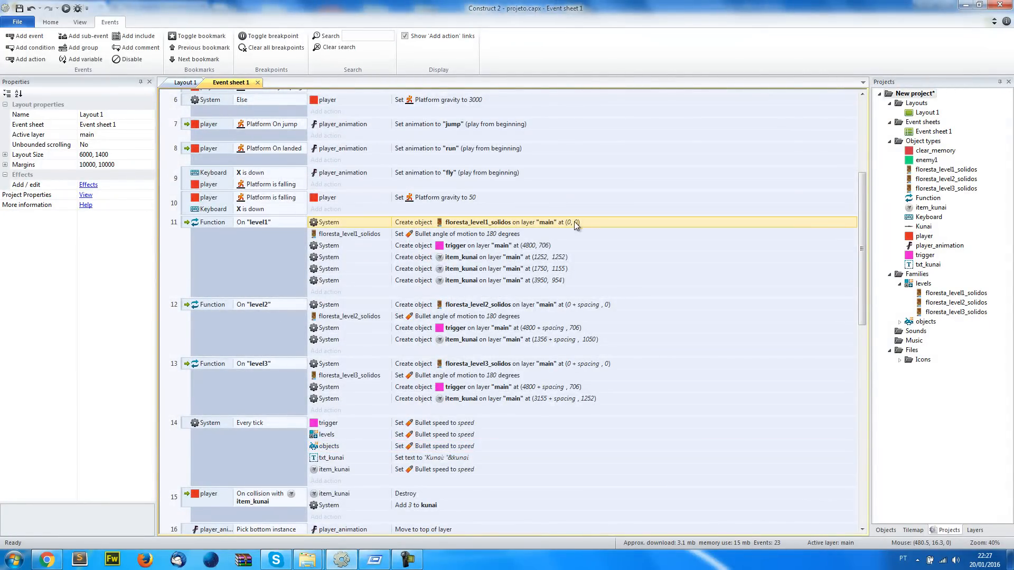
pyautogui.click(186, 82)
pyautogui.moveTo(242, 408); pyautogui.dragTo(274, 404, button='middle')
pyautogui.click(275, 405)
pyautogui.moveTo(265, 440); pyautogui.dragTo(241, 446, button='middle')
pyautogui.moveTo(246, 425); pyautogui.dragTo(587, 448)
pyautogui.moveTo(587, 447); pyautogui.dragTo(332, 471, button='middle')
pyautogui.moveTo(332, 472); pyautogui.dragTo(703, 334)
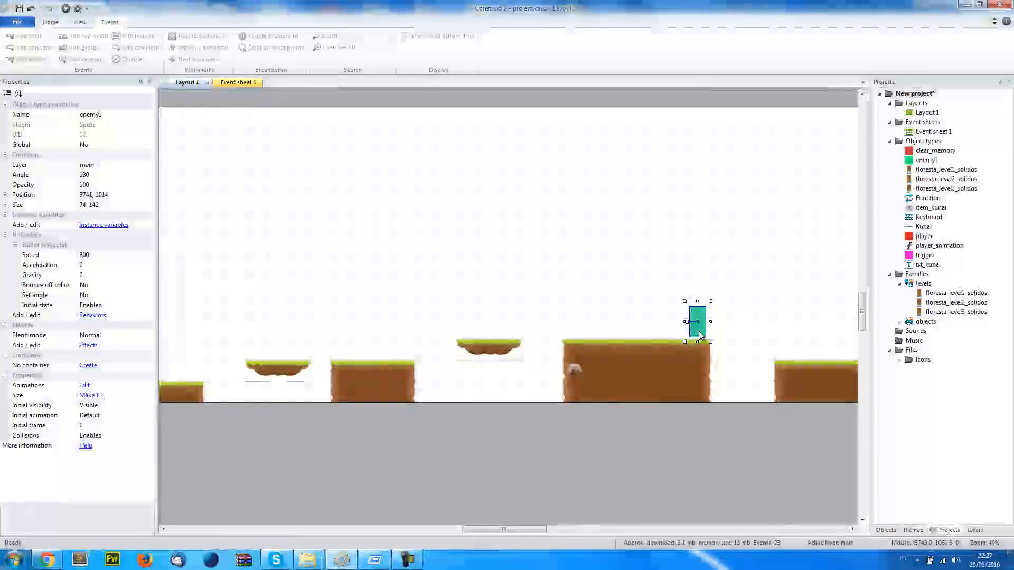
pyautogui.keyDown('ctrl'); pyautogui.scroll(8, 704, 334); pyautogui.keyUp('ctrl')
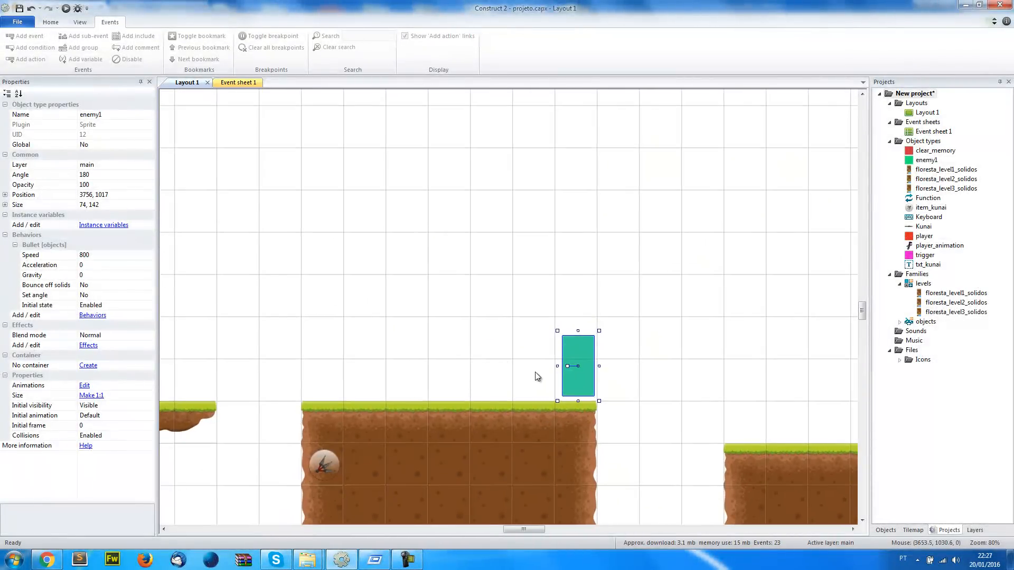
pyautogui.moveTo(637, 461); pyautogui.dragTo(631, 482)
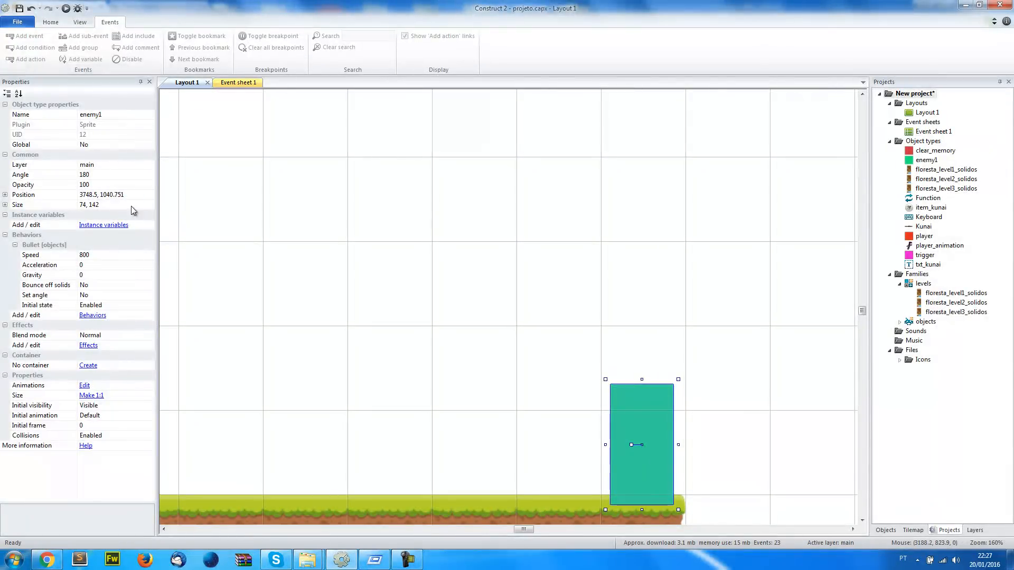
# Set enemy1's position to the whole coordinates 3748, 1040 and copy them
pyautogui.click(121, 197)
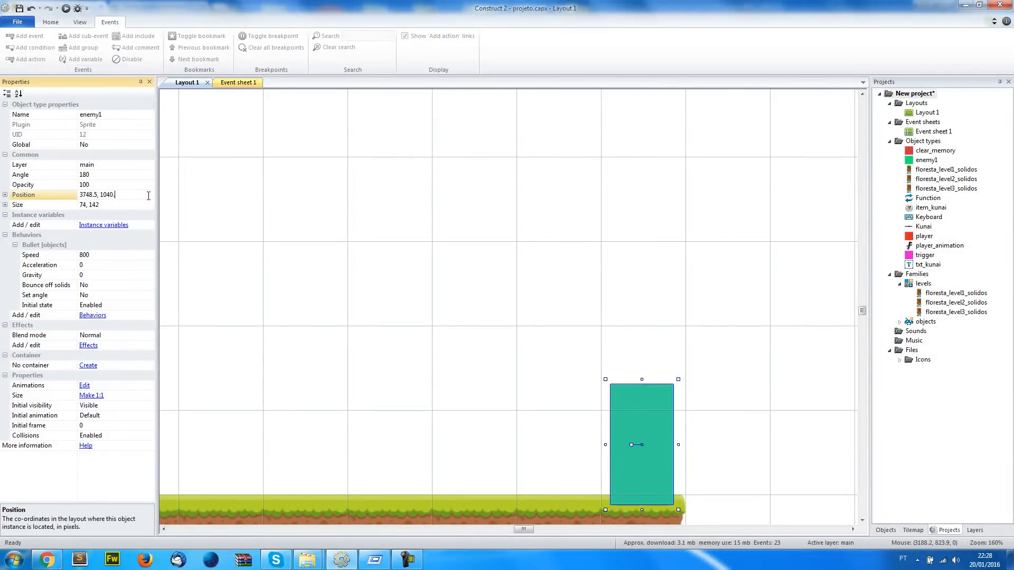
pyautogui.press('BackSpace')
pyautogui.press('BackSpace')
pyautogui.press('Return')
pyautogui.rightClick(131, 197)
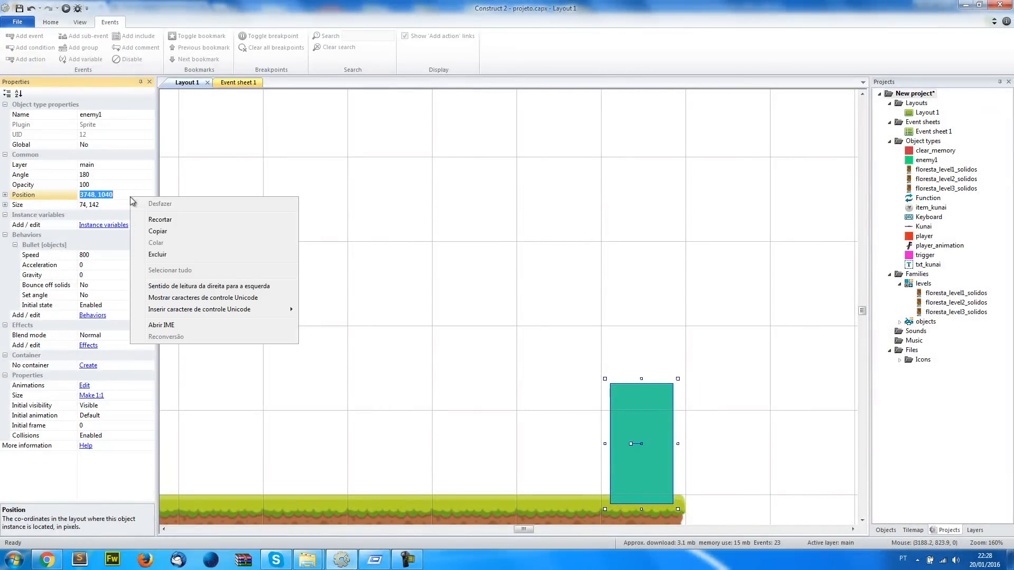
pyautogui.click(177, 235)
# Start a System Create object action in the "level1" function event with enemy1 as the object to create
pyautogui.click(231, 85)
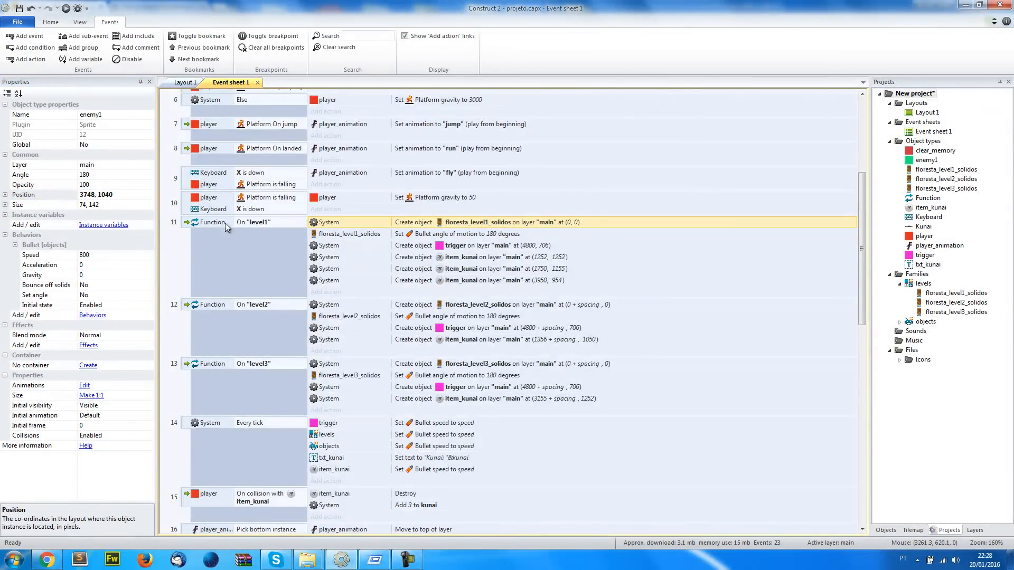
pyautogui.click(326, 292)
pyautogui.doubleClick(451, 106)
pyautogui.write('create')
pyautogui.doubleClick(465, 106)
pyautogui.click(752, 321)
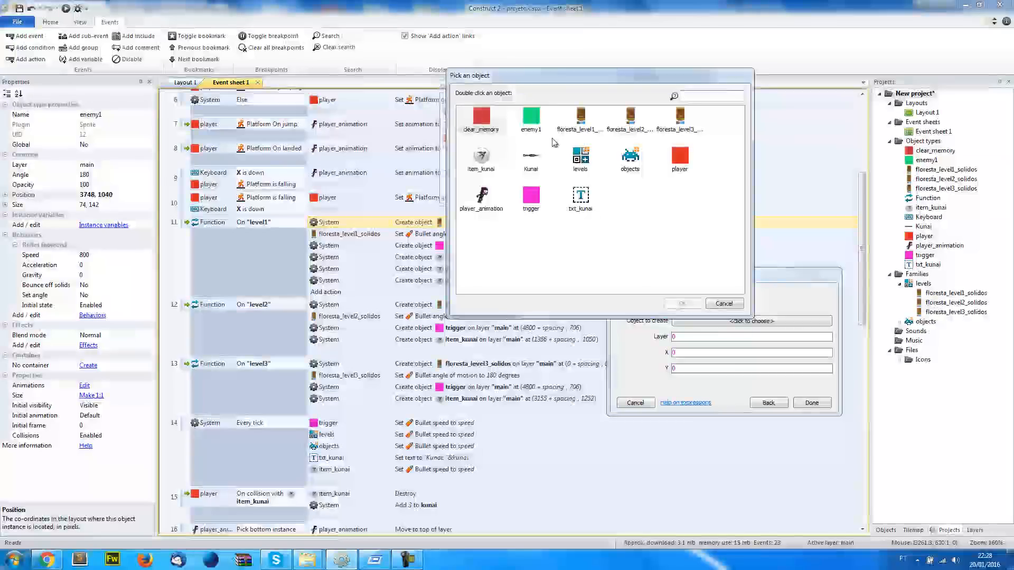
pyautogui.doubleClick(528, 111)
# Set the enemy1 creation parameters to layer "main", X 3748 and Y 1040, and finish the action
pyautogui.press('Tab')
pyautogui.write('"')
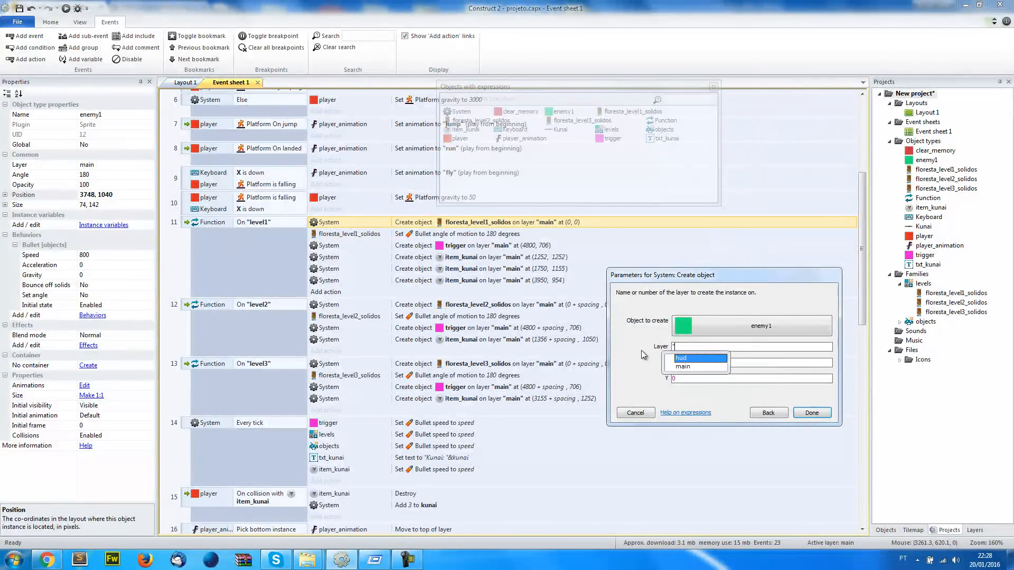
pyautogui.write('gam"main"')
pyautogui.press('Tab')
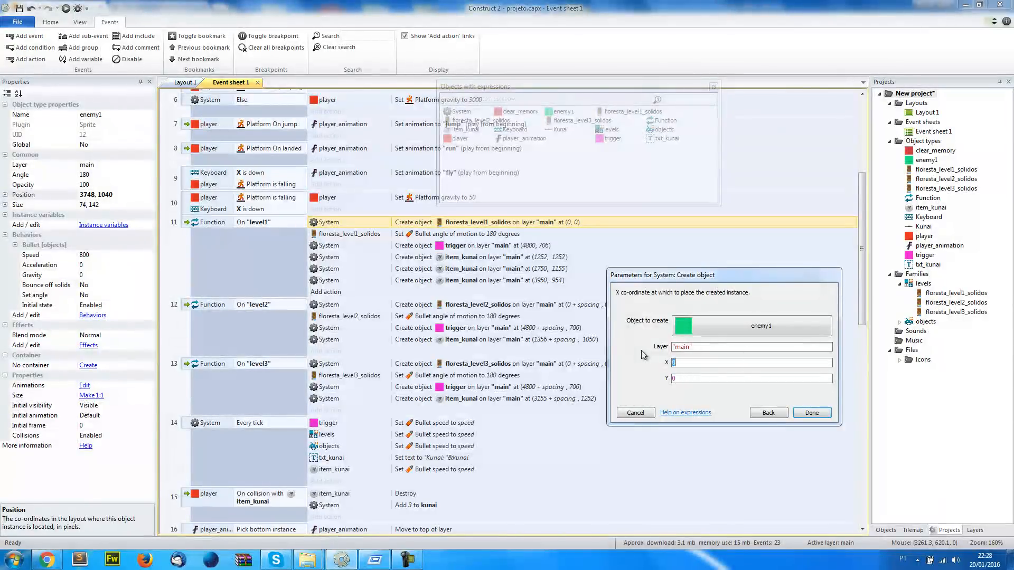
pyautogui.press('BackSpace')
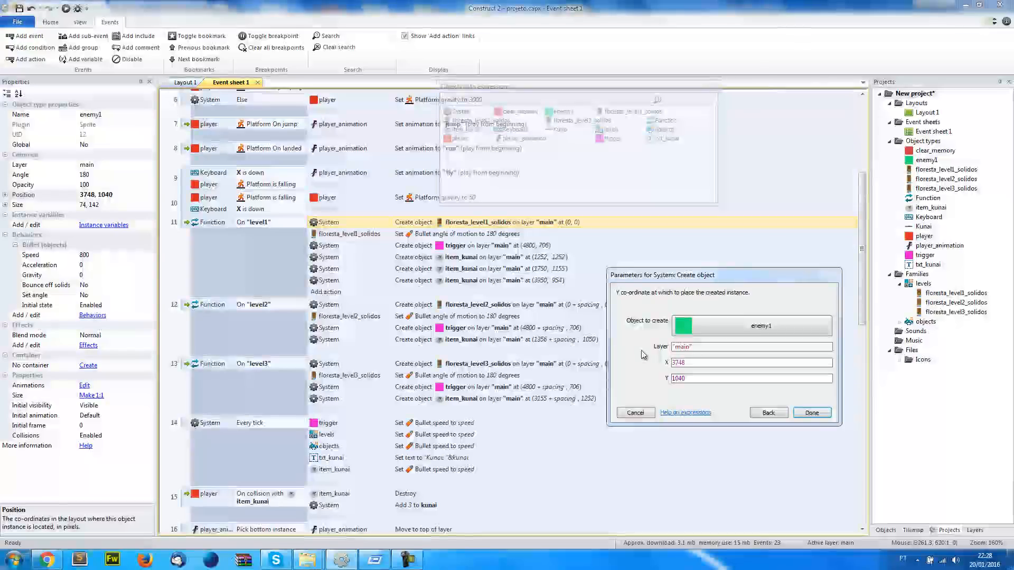
pyautogui.press('Return')
# Move enemy1 and the item_kunai sprite out of the level into the empty area below Layout 1
pyautogui.scroll(-1, 551, 286)
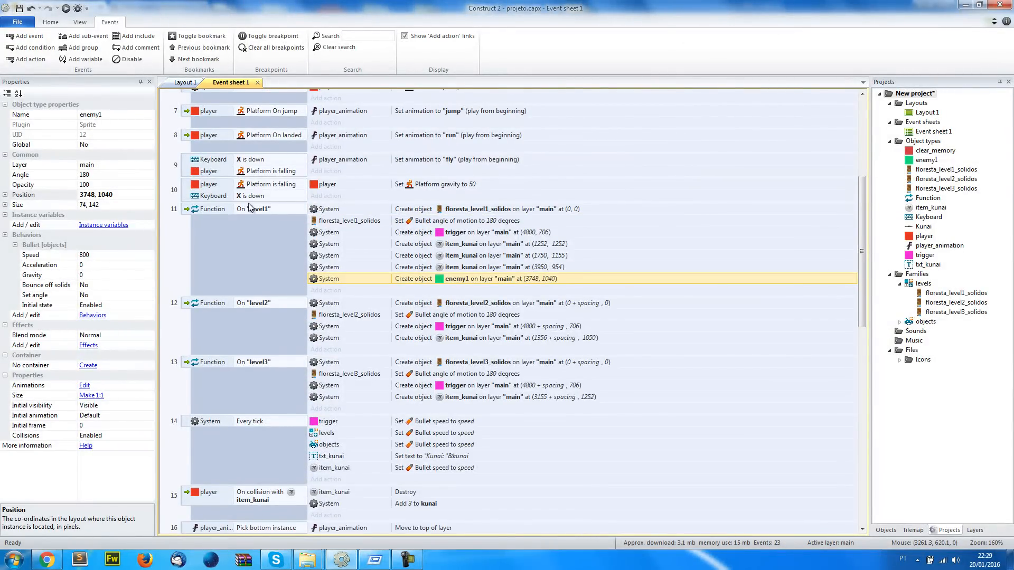
pyautogui.scroll(6, 249, 219)
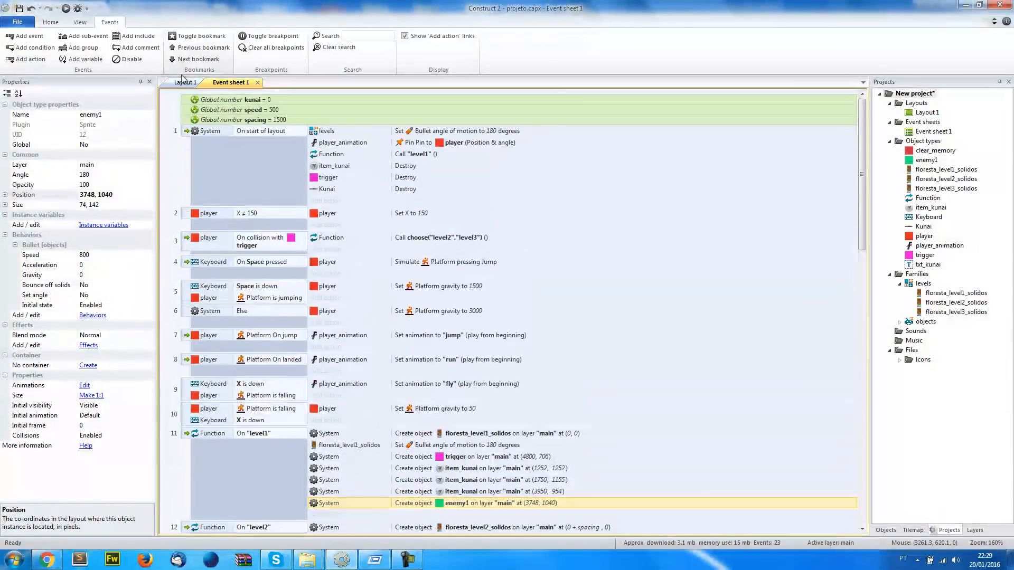
pyautogui.click(186, 82)
pyautogui.scroll(-2, 640, 359)
pyautogui.scroll(-5, 601, 318)
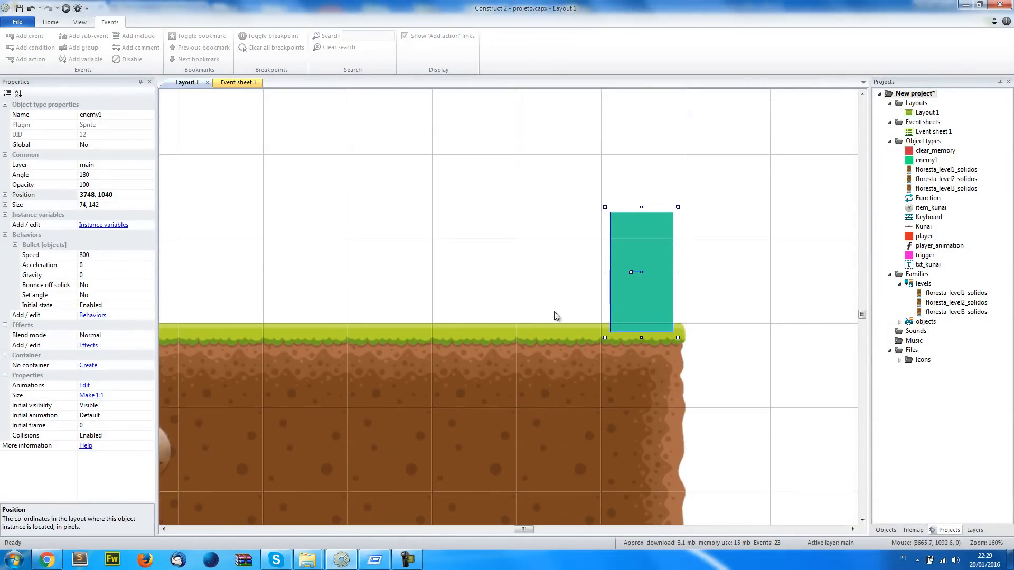
pyautogui.keyDown('ctrl'); pyautogui.scroll(-4, 604, 326); pyautogui.keyUp('ctrl')
pyautogui.moveTo(686, 272); pyautogui.dragTo(527, 386)
pyautogui.moveTo(563, 316); pyautogui.dragTo(503, 396)
# Add a Destroy action for enemy1 to the On start of layout event
pyautogui.hotkey('ctrl', 'Tab')
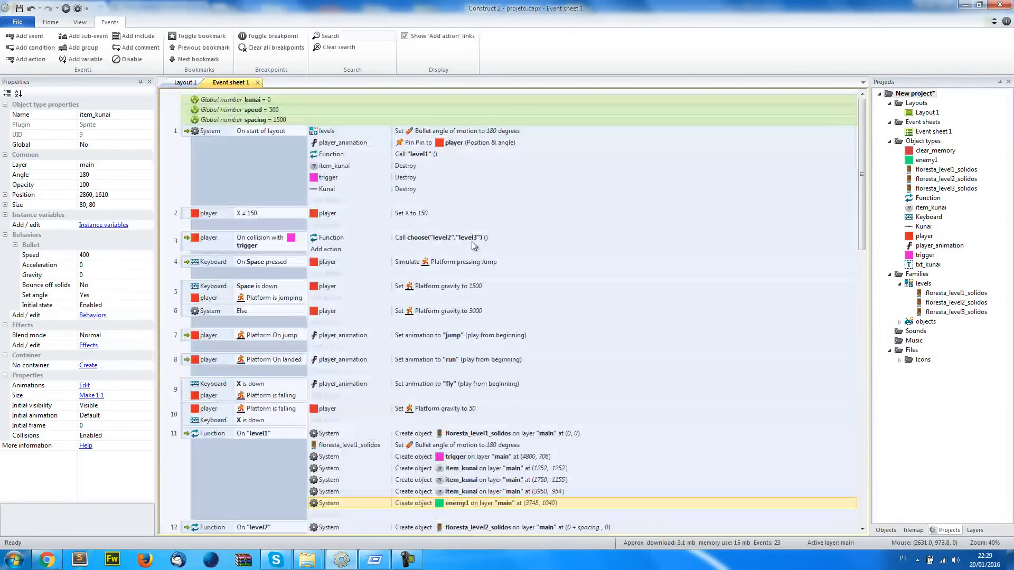
pyautogui.click(329, 201)
pyautogui.doubleClick(551, 101)
pyautogui.write('des')
pyautogui.doubleClick(456, 105)
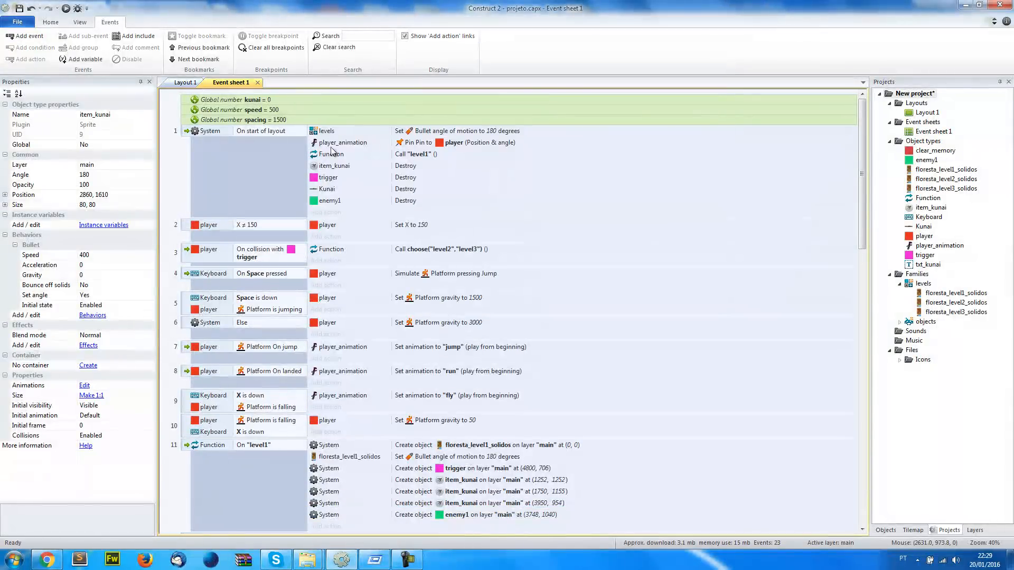
# Move the floresta_level1_solidos tilemap back above the layout area, to about (0, -1486)
pyautogui.click(185, 83)
pyautogui.click(452, 412)
pyautogui.hscroll(-6, 355, 351)
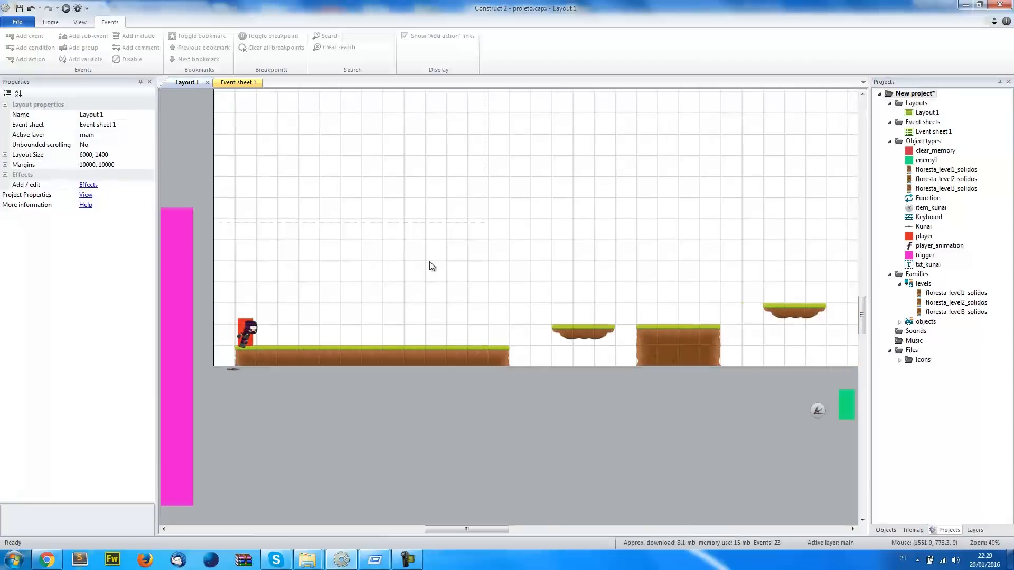
pyautogui.click(429, 261)
pyautogui.keyDown('ctrl'); pyautogui.scroll(-4, 429, 262); pyautogui.keyUp('ctrl')
pyautogui.moveTo(487, 315); pyautogui.dragTo(493, 161)
pyautogui.click(311, 219)
pyautogui.scroll(6, 369, 219)
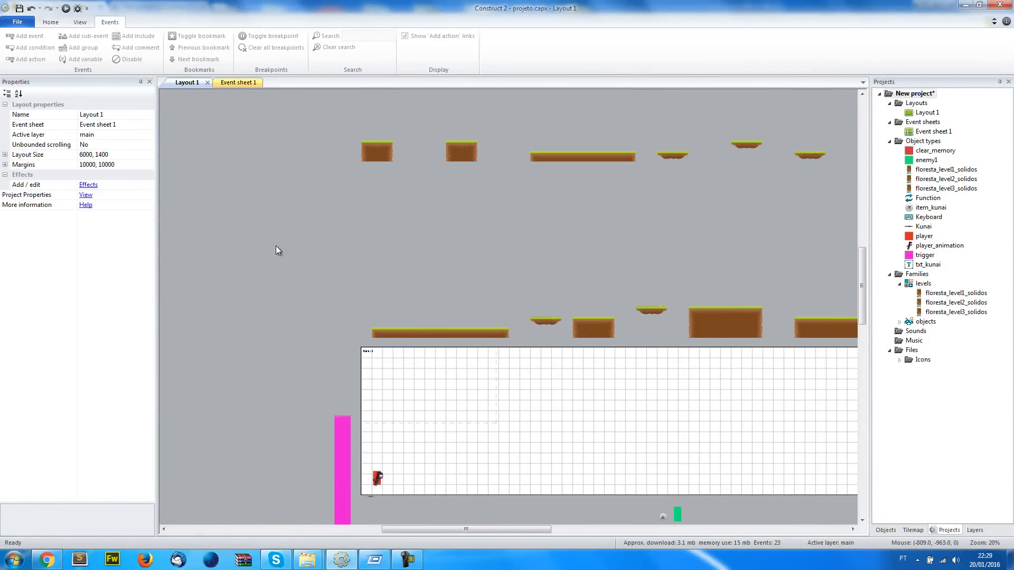
# Switch to the game preview in Chrome, play level 1 past enemy1, and return to Construct 2
pyautogui.click(250, 82)
pyautogui.click(187, 82)
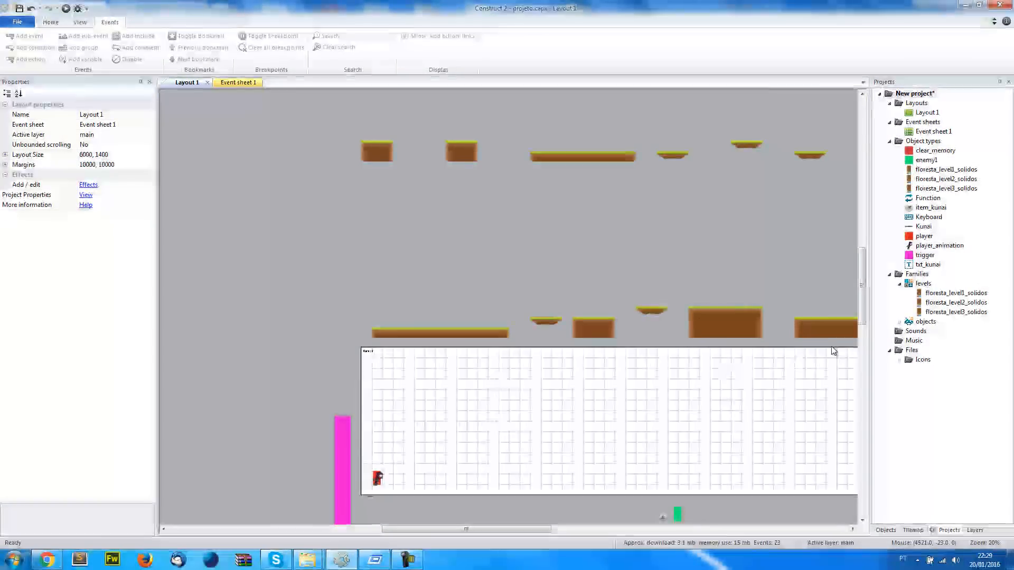
pyautogui.click(46, 561)
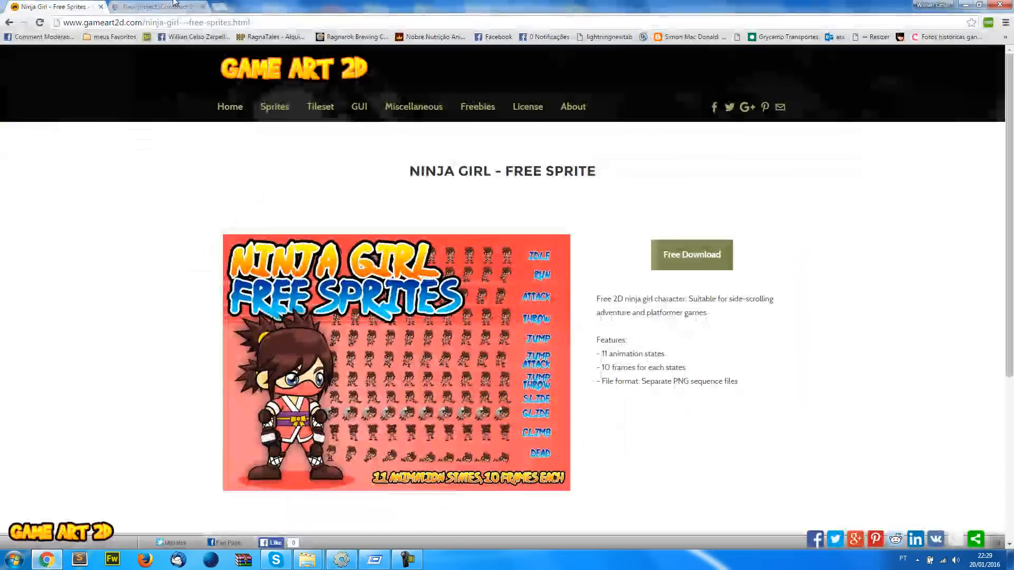
pyautogui.click(156, 6)
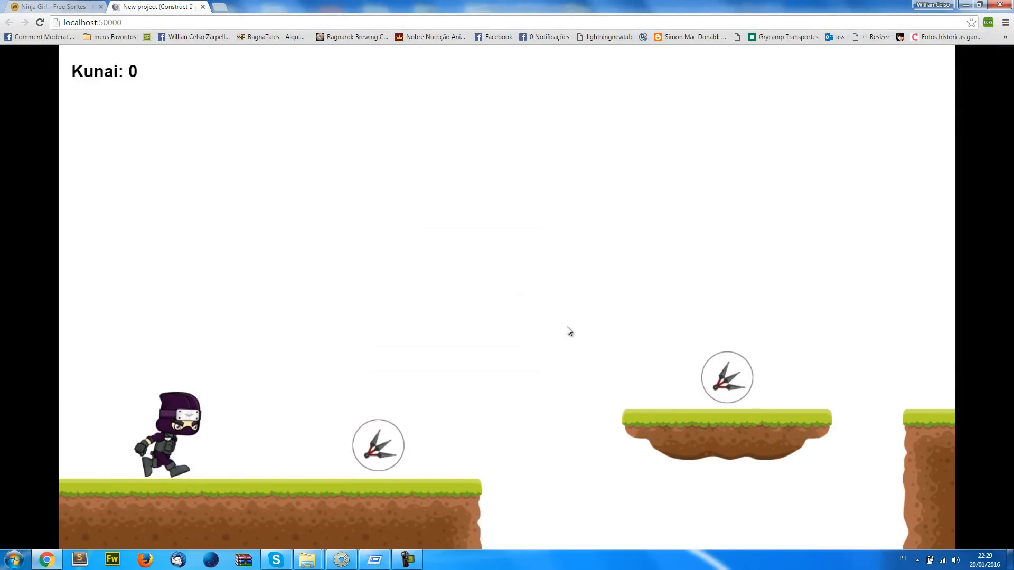
pyautogui.press('Up')
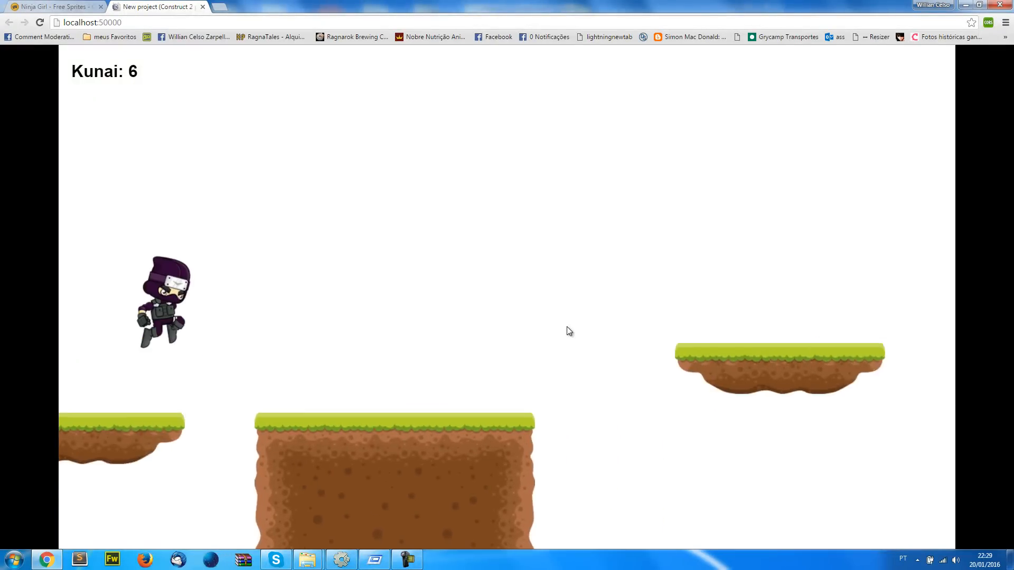
pyautogui.press('Up')
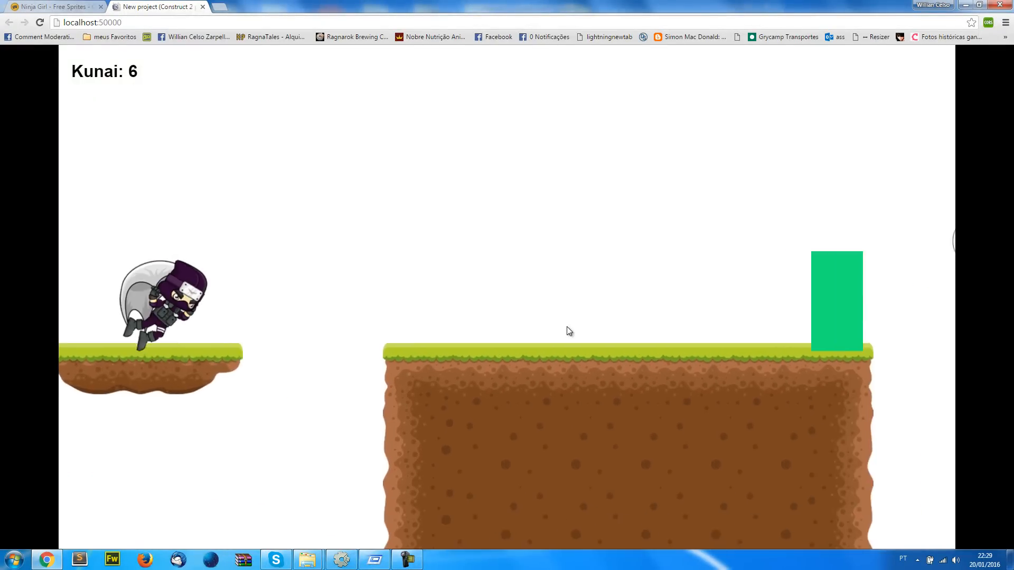
pyautogui.press('Up')
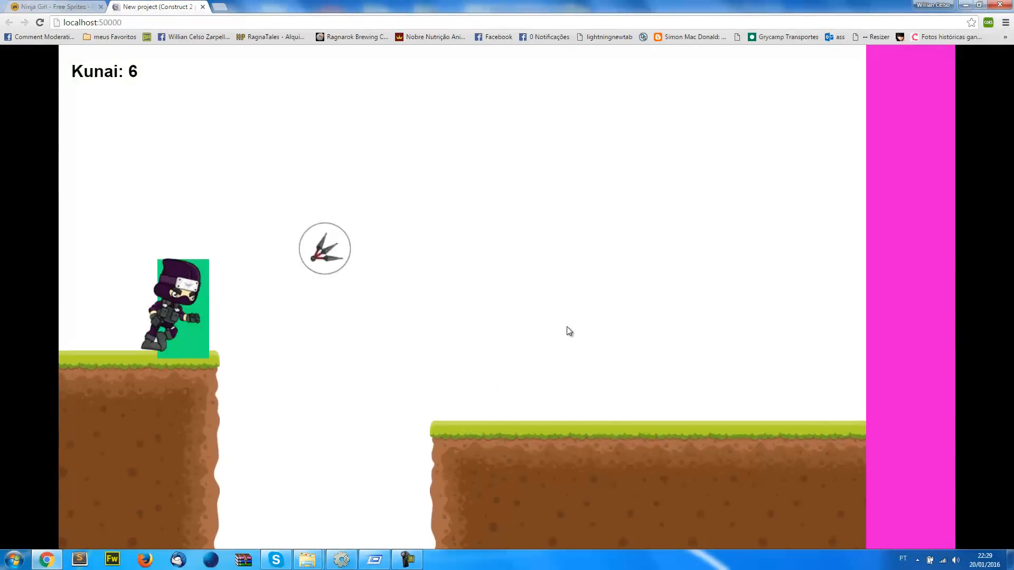
pyautogui.press('Up')
pyautogui.hotkey('alt', 'Tab')
# Compare the tilemaps in Layout 1 with the level functions in Event sheet 1, looking at the level2 function's actions
pyautogui.hotkey('ctrl', 'Tab')
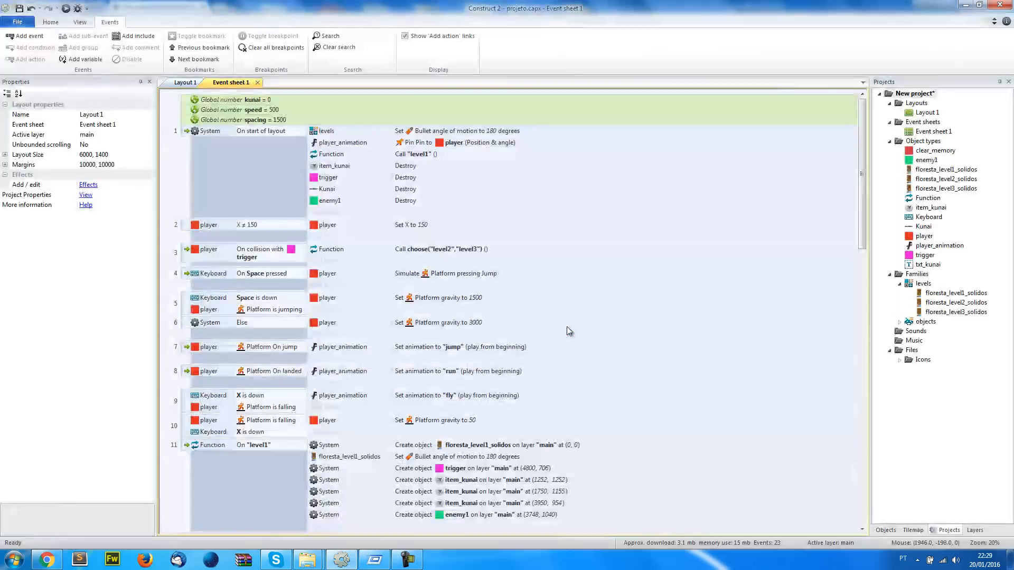
pyautogui.hotkey('ctrl', 'Tab')
pyautogui.scroll(2, 507, 323)
pyautogui.click(473, 313)
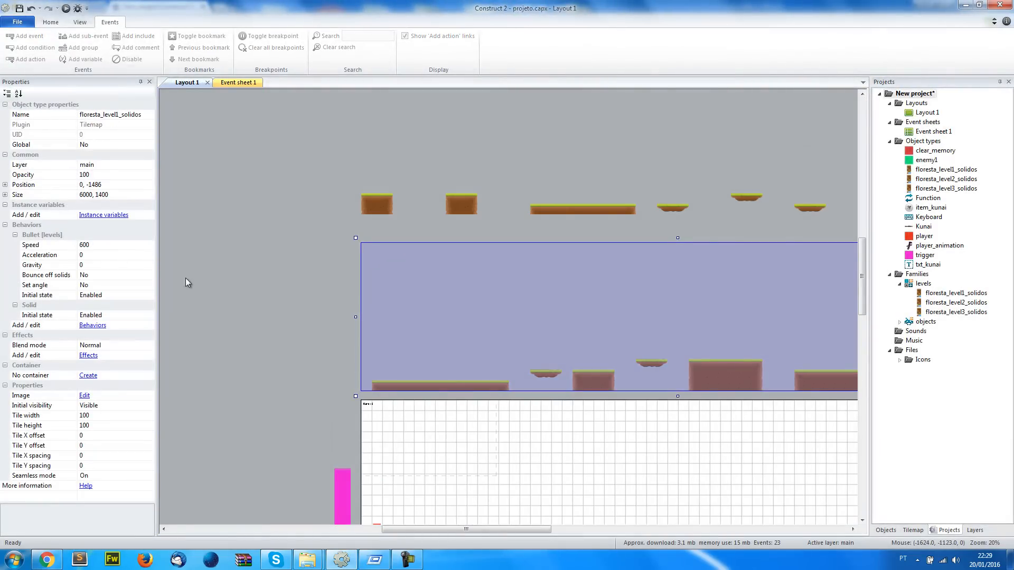
pyautogui.scroll(-2, 285, 257)
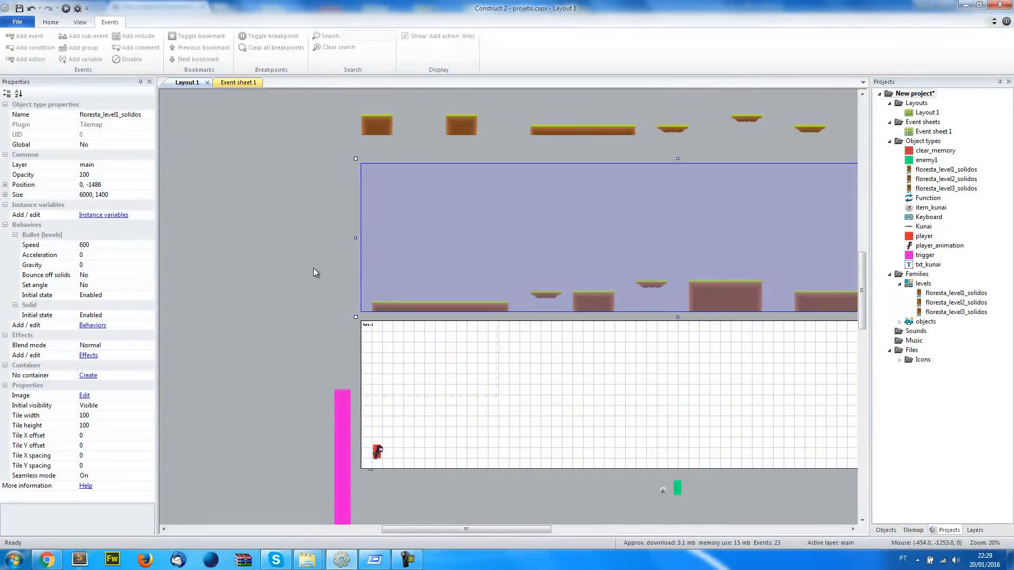
pyautogui.click(242, 83)
pyautogui.scroll(-5, 412, 412)
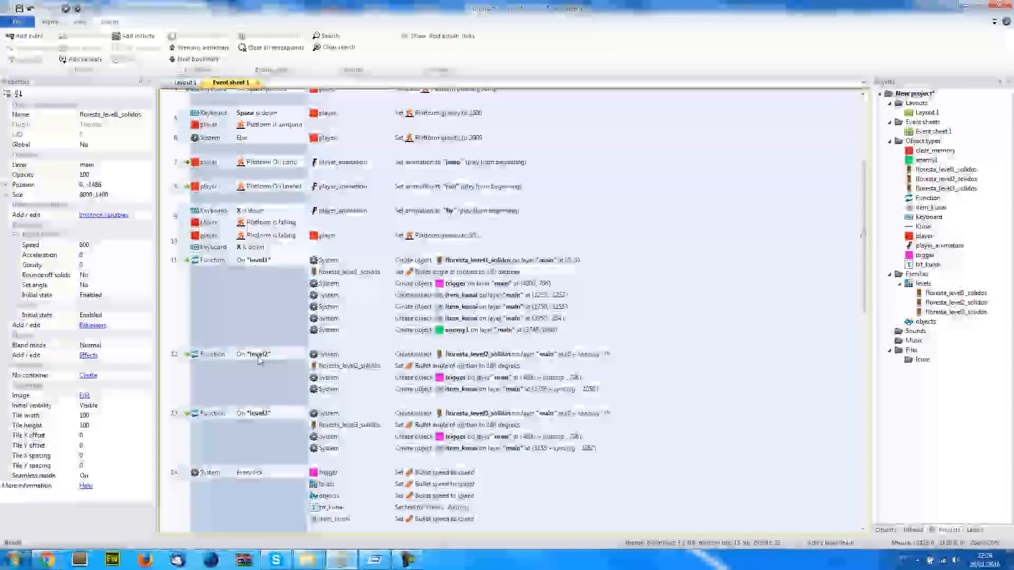
# Set the floresta_level2_solidos tilemap's position to 0,0 so it lies over the layout area
pyautogui.click(185, 82)
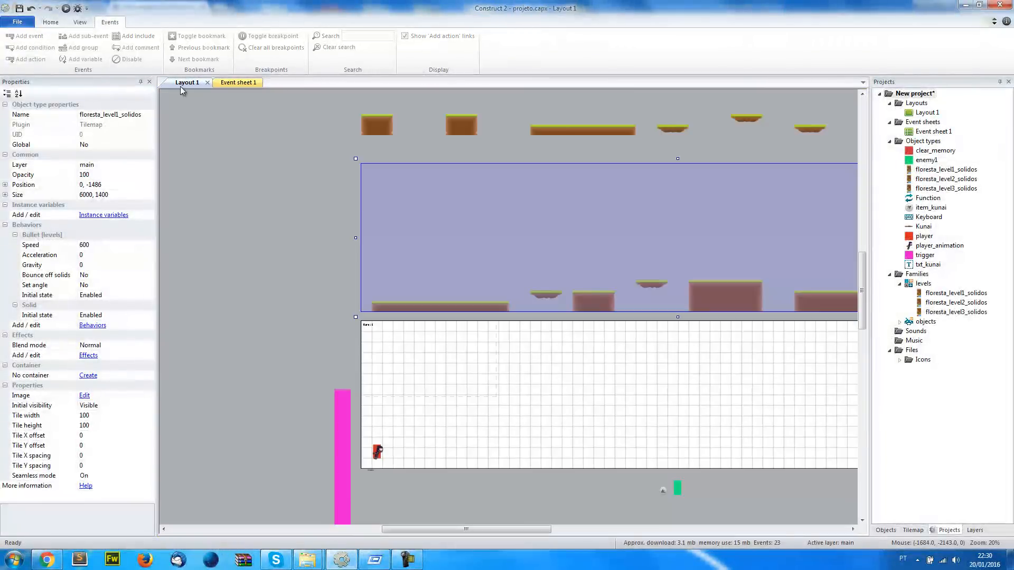
pyautogui.scroll(7, 244, 217)
pyautogui.click(379, 191)
pyautogui.scroll(5, 379, 191)
pyautogui.scroll(-7, 167, 249)
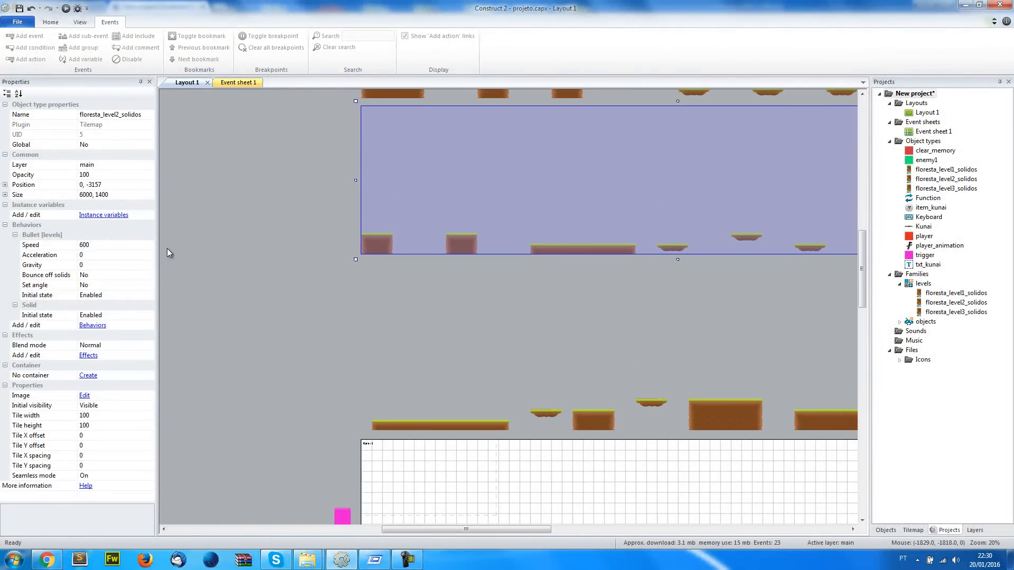
pyautogui.click(124, 188)
pyautogui.press('BackSpace')
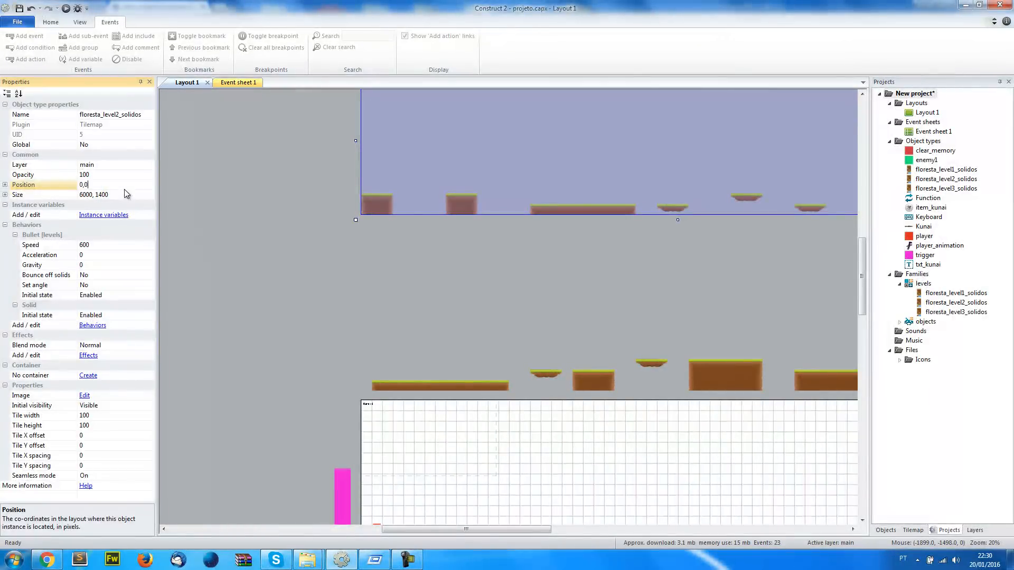
pyautogui.write('0,0')
pyautogui.press('Return')
pyautogui.click(239, 303)
# Move enemy1 onto the long ground platform of level 2, standing on the grass at about (2450, 1235)
pyautogui.scroll(-7, 388, 335)
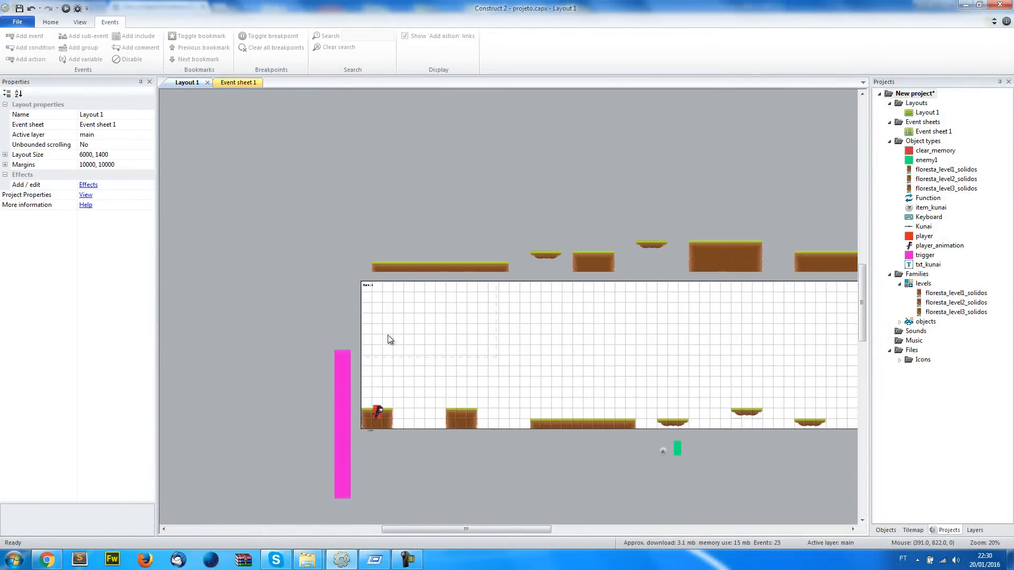
pyautogui.moveTo(575, 381); pyautogui.dragTo(390, 386, button='middle')
pyautogui.moveTo(500, 399); pyautogui.dragTo(479, 403, button='middle')
pyautogui.moveTo(469, 390); pyautogui.dragTo(415, 360)
pyautogui.keyDown('ctrl'); pyautogui.scroll(6, 416, 362); pyautogui.keyUp('ctrl')
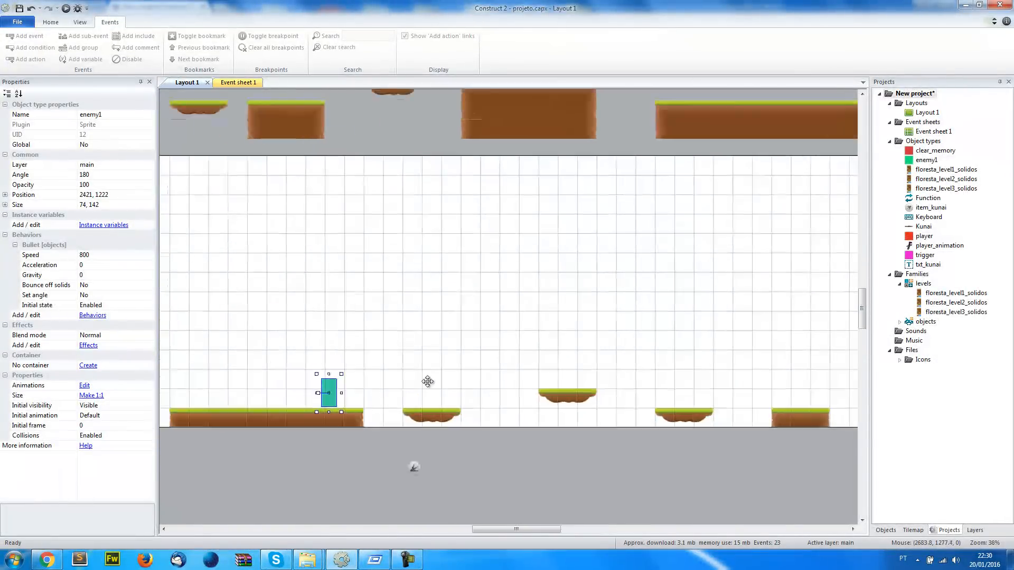
pyautogui.moveTo(470, 436); pyautogui.dragTo(469, 437)
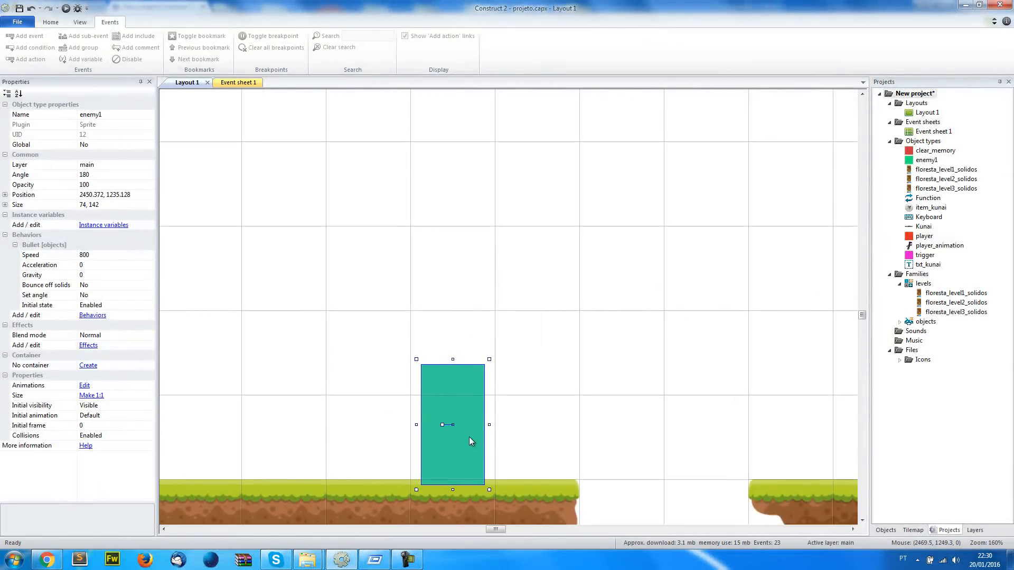
# Round enemy1's position to the whole coordinates 2450, 1235
pyautogui.click(127, 194)
pyautogui.press('BackSpace')
pyautogui.press('BackSpace')
pyautogui.press('BackSpace')
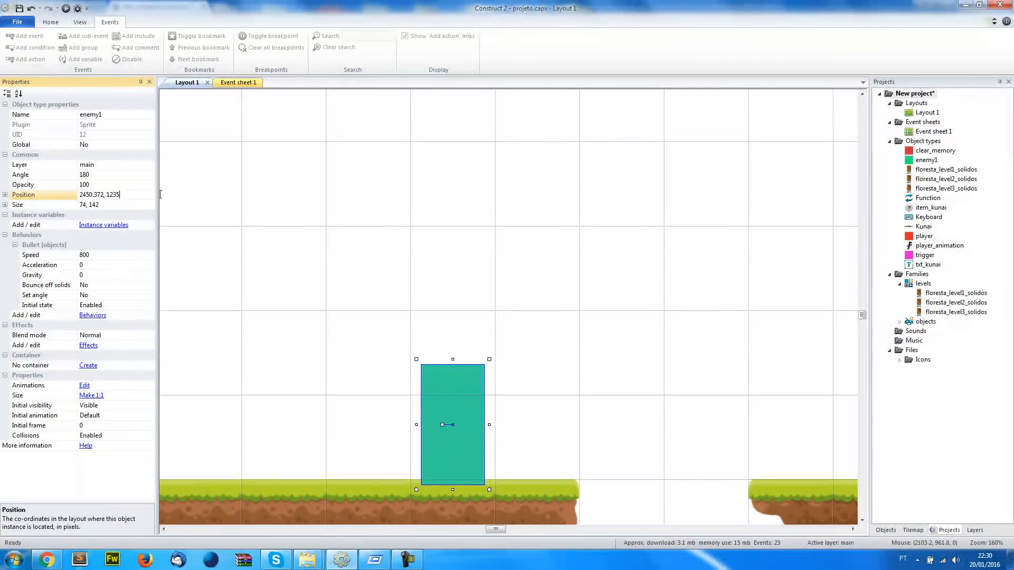
pyautogui.press('Return')
# Return to Event sheet 1 and bring up the actions of the level2 function
pyautogui.click(238, 83)
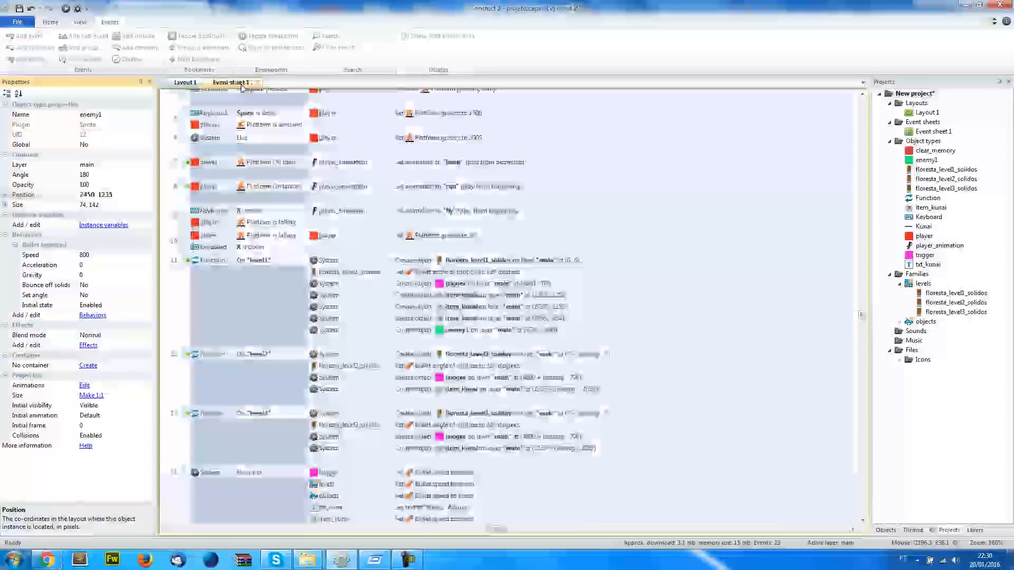
pyautogui.scroll(-2, 333, 359)
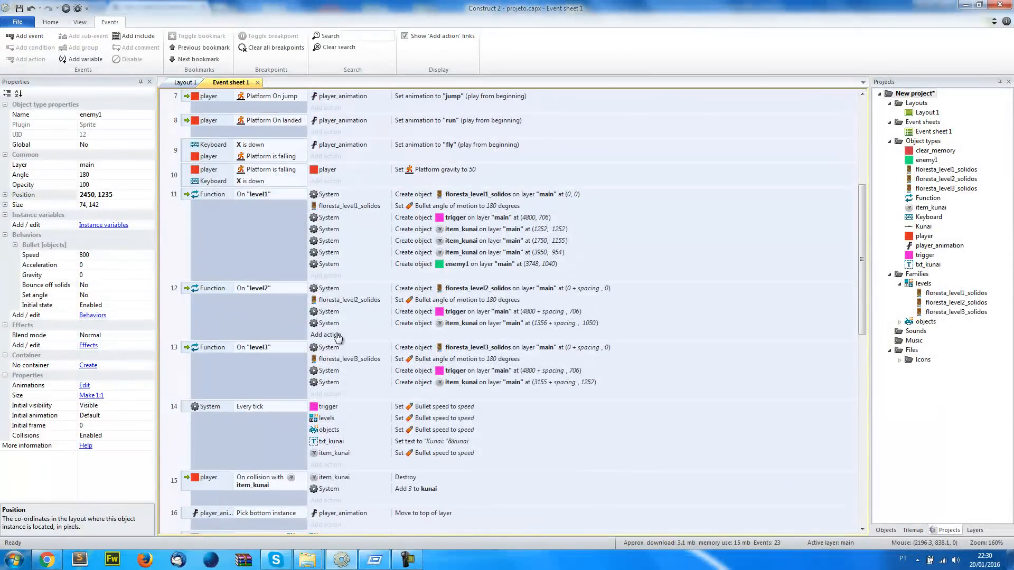
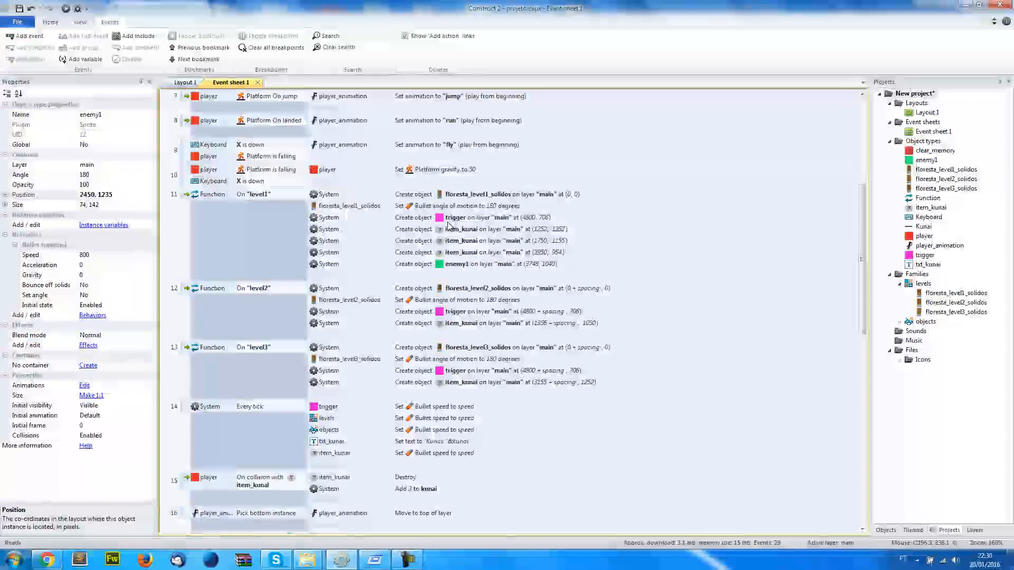
# Check the spacing variable and the X expression of level3's item_kunai create action, leaving it unchanged
pyautogui.scroll(8, 423, 264)
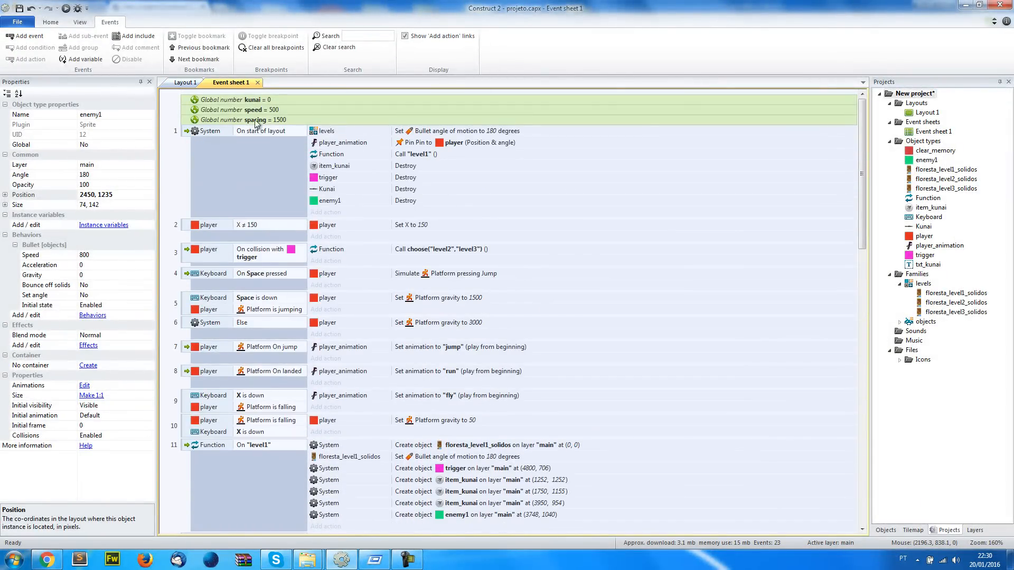
pyautogui.scroll(-5, 387, 368)
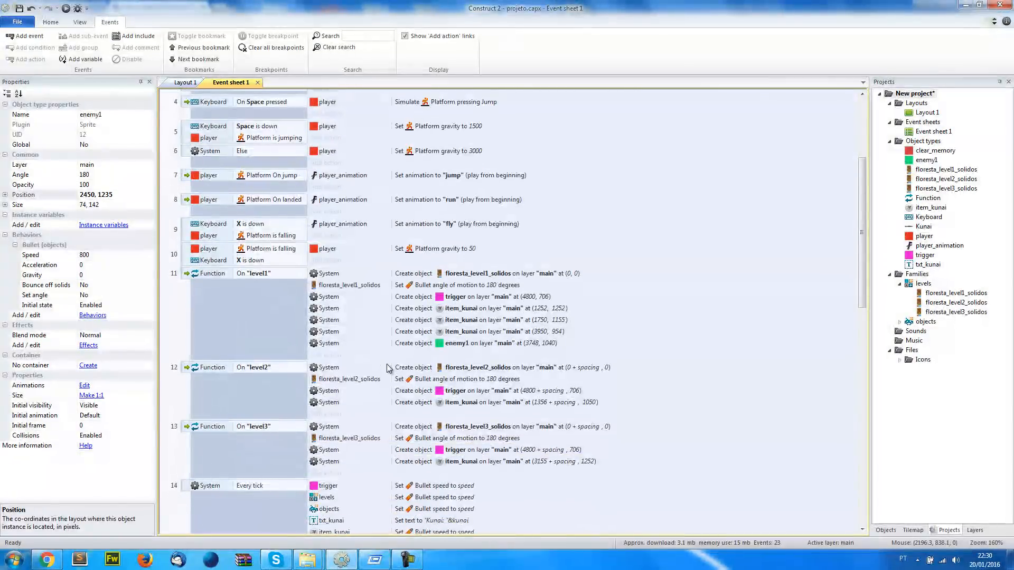
pyautogui.scroll(-2, 387, 368)
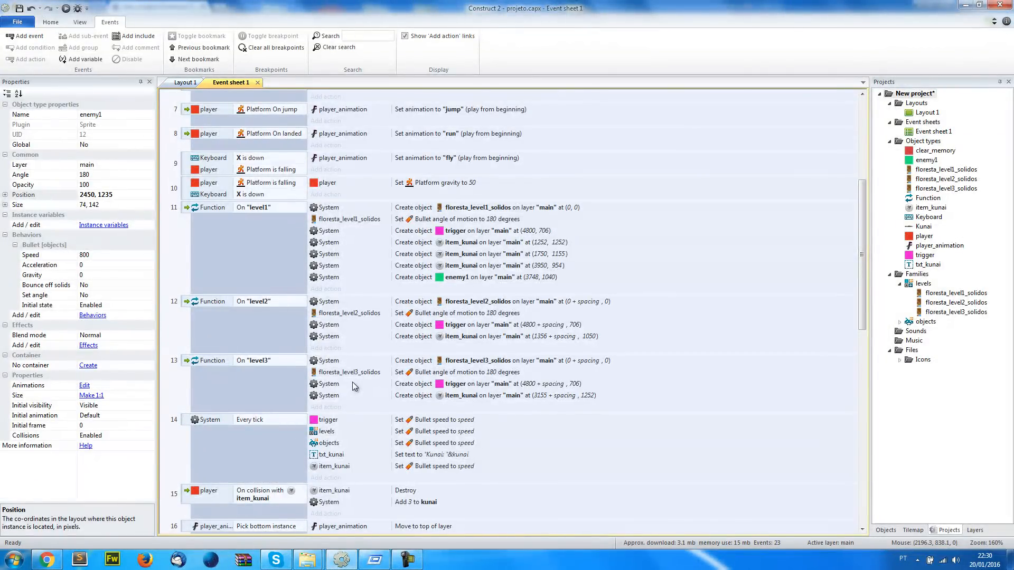
pyautogui.doubleClick(541, 396)
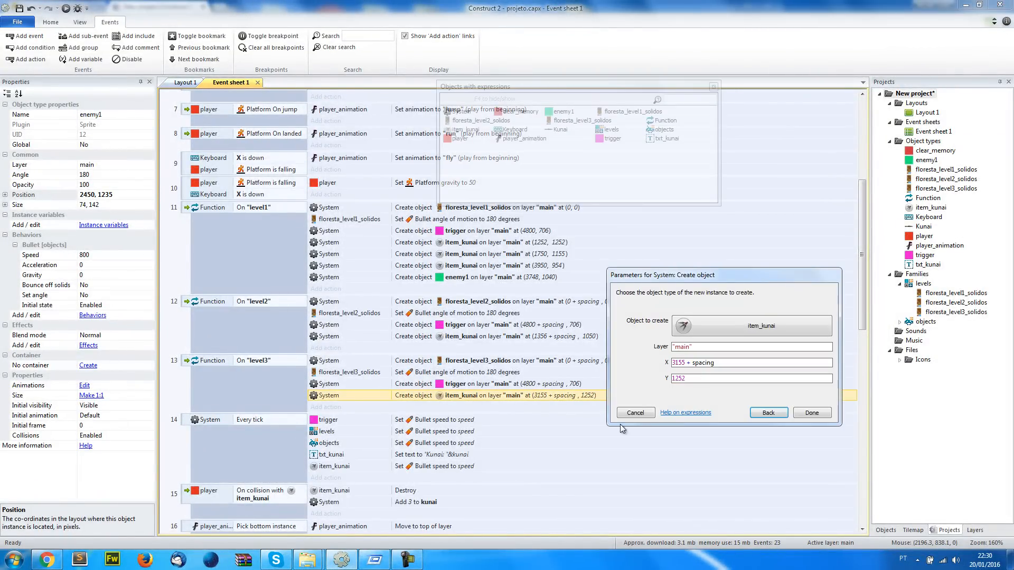
pyautogui.click(637, 414)
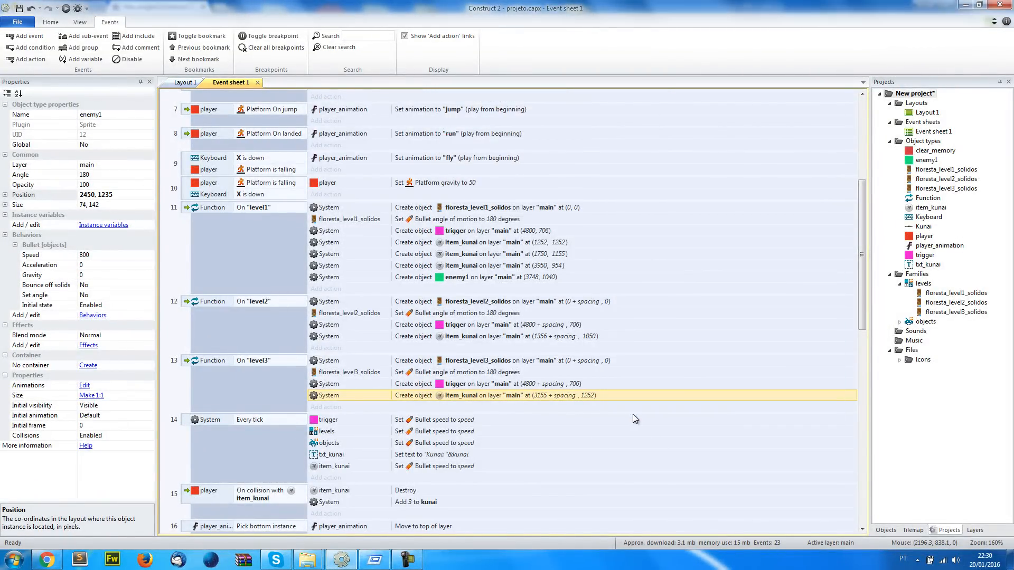
pyautogui.click(377, 414)
pyautogui.doubleClick(472, 108)
pyautogui.write('create')
pyautogui.doubleClick(472, 107)
pyautogui.click(643, 407)
# Add a System Create object action to the level2 function and choose enemy1 as its object
pyautogui.click(317, 305)
pyautogui.click(323, 325)
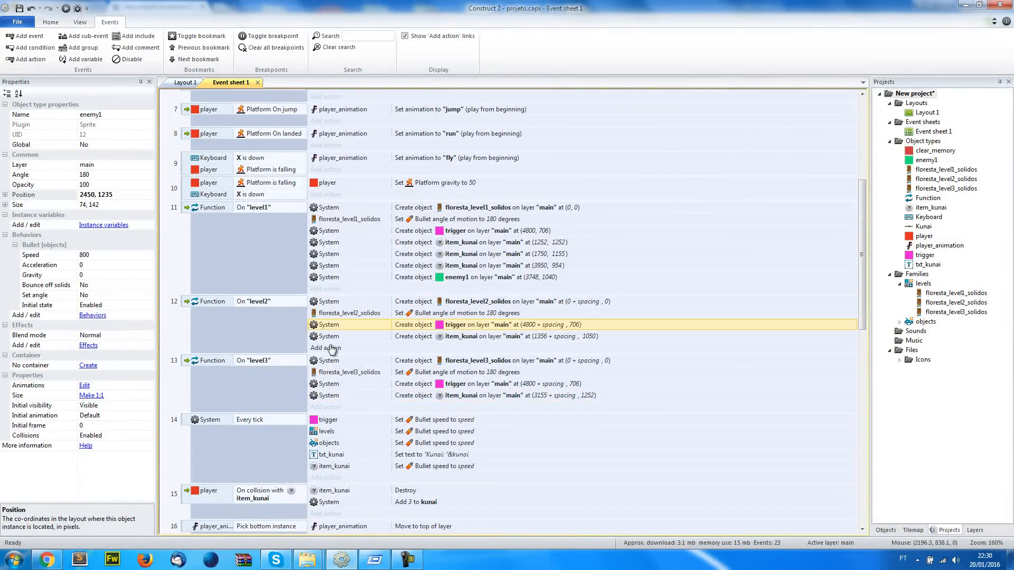
pyautogui.click(326, 348)
pyautogui.doubleClick(458, 105)
pyautogui.write('create')
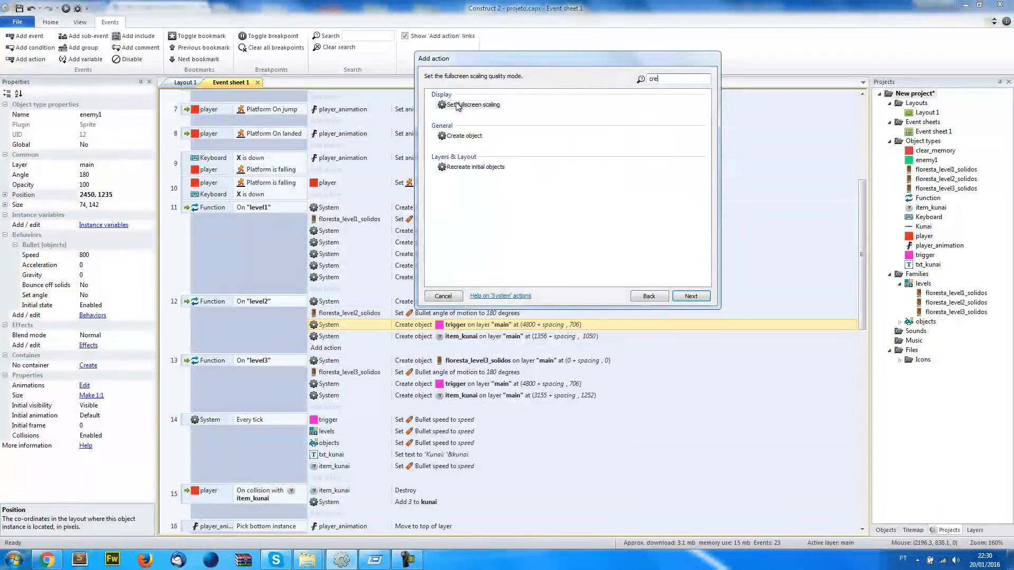
pyautogui.doubleClick(468, 106)
pyautogui.click(697, 321)
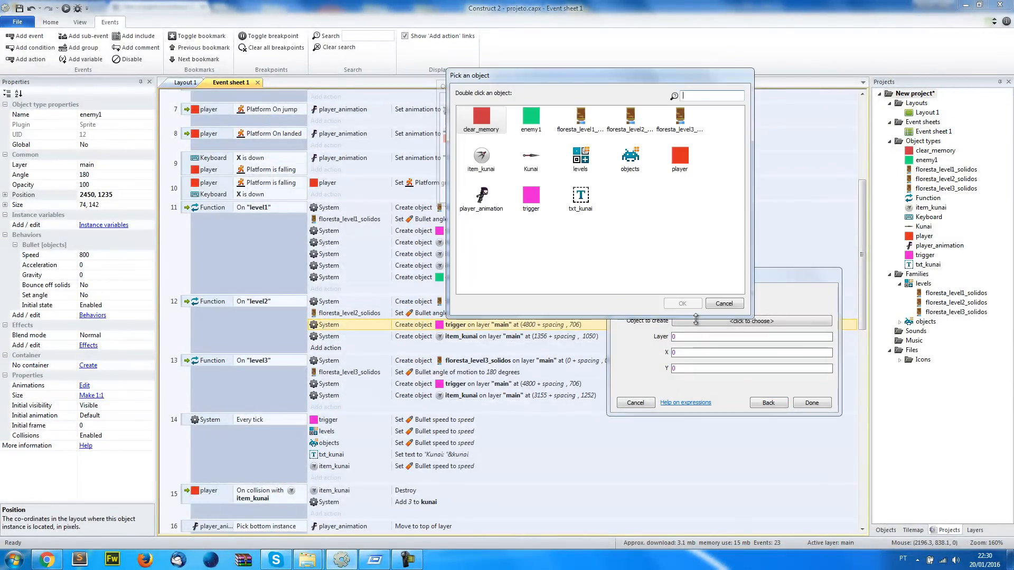
pyautogui.click(541, 124)
pyautogui.doubleClick(541, 124)
# Set enemy1's layer to "main", X to 2450 + spacing and Y to 1235, and place the action above level2's item_kunai action
pyautogui.click(685, 346)
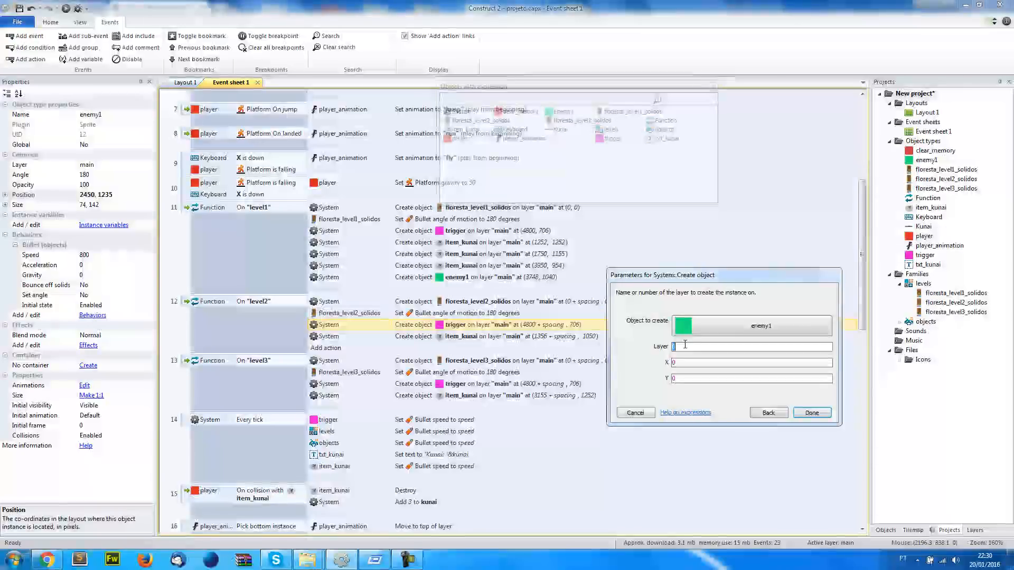
pyautogui.write('"')
pyautogui.press('Down')
pyautogui.press('Return')
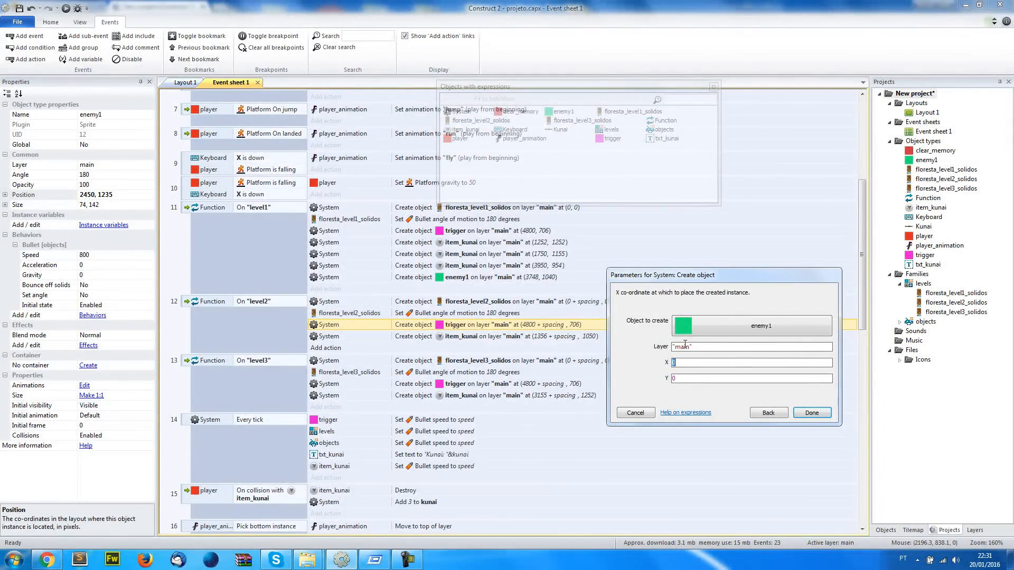
pyautogui.write('2450, 1235')
pyautogui.hotkey('ctrl', 'shift', 'Left')
pyautogui.click(721, 363)
pyautogui.press('BackSpace')
pyautogui.write('+')
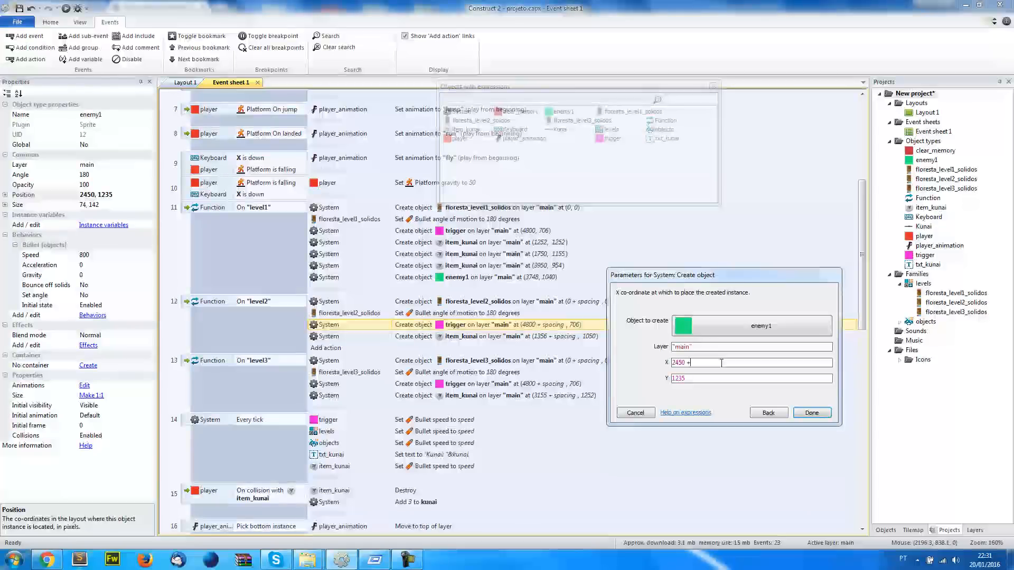
pyautogui.write(' spacing')
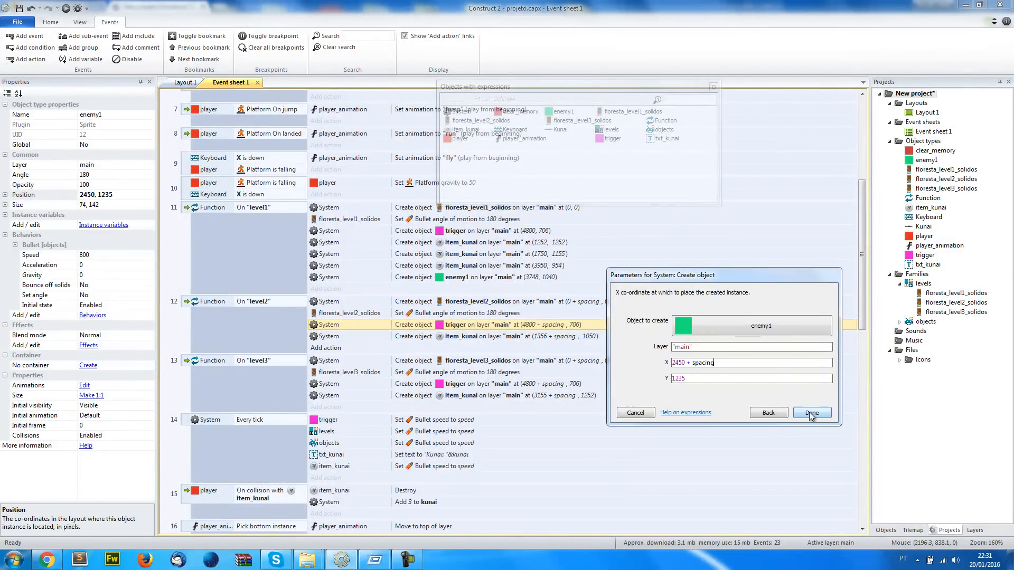
pyautogui.click(811, 413)
pyautogui.moveTo(508, 348); pyautogui.dragTo(482, 342)
# In Layout 1, move the level 2 tilemap together with enemy1 up out of the layout area, above level 1
pyautogui.click(182, 83)
pyautogui.scroll(2, 458, 307)
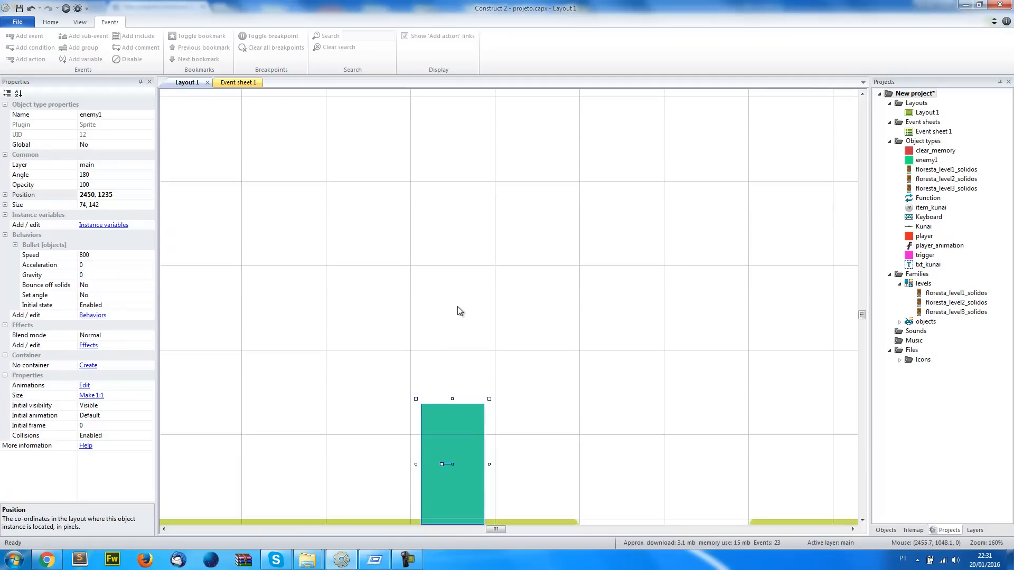
pyautogui.scroll(-5, 457, 306)
pyautogui.keyDown('ctrl'); pyautogui.scroll(-4, 457, 306); pyautogui.keyUp('ctrl')
pyautogui.keyDown('ctrl'); pyautogui.scroll(-2, 456, 314); pyautogui.keyUp('ctrl')
pyautogui.keyDown('ctrl'); pyautogui.click(452, 293); pyautogui.keyUp('ctrl')
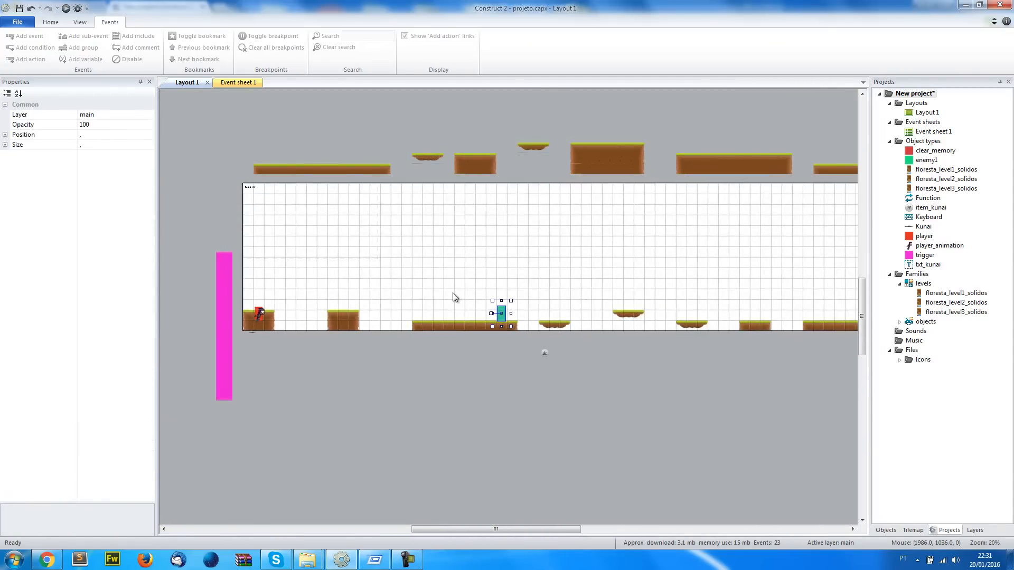
pyautogui.keyDown('ctrl'); pyautogui.scroll(-1, 452, 298); pyautogui.keyUp('ctrl')
pyautogui.scroll(1, 460, 332)
pyautogui.scroll(1, 460, 332)
pyautogui.moveTo(460, 337); pyautogui.dragTo(457, 214)
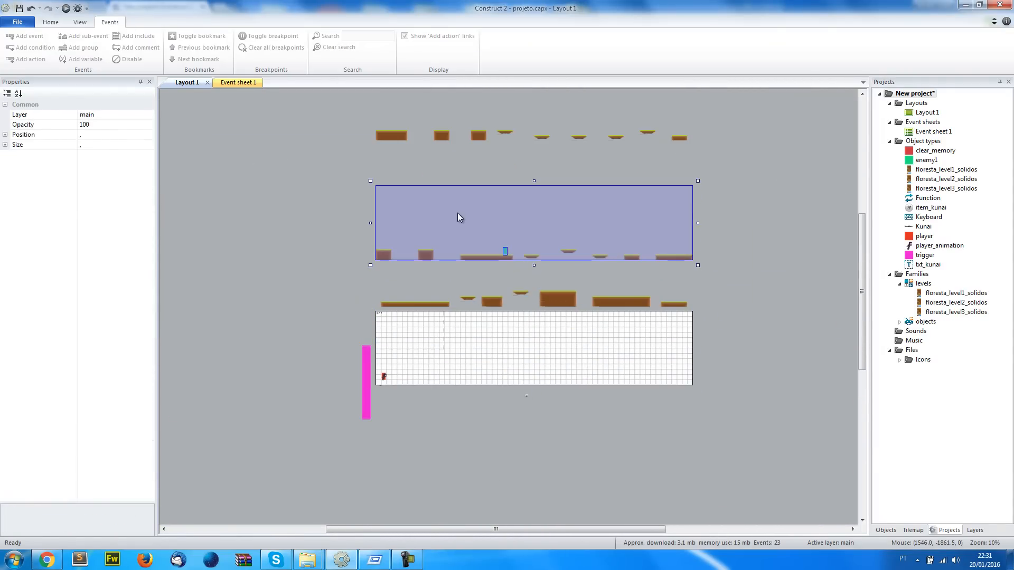
pyautogui.click(340, 166)
# Run the game preview and play through the levels, jumping, collecting kunai and throwing them at enemy1
pyautogui.click(65, 9)
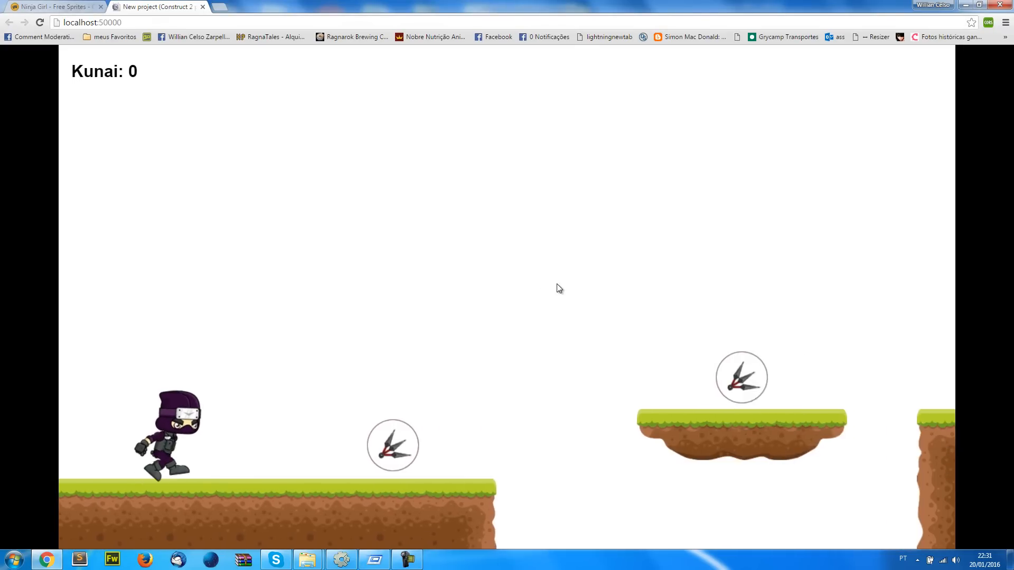
pyautogui.press('Up')
pyautogui.press('Up')
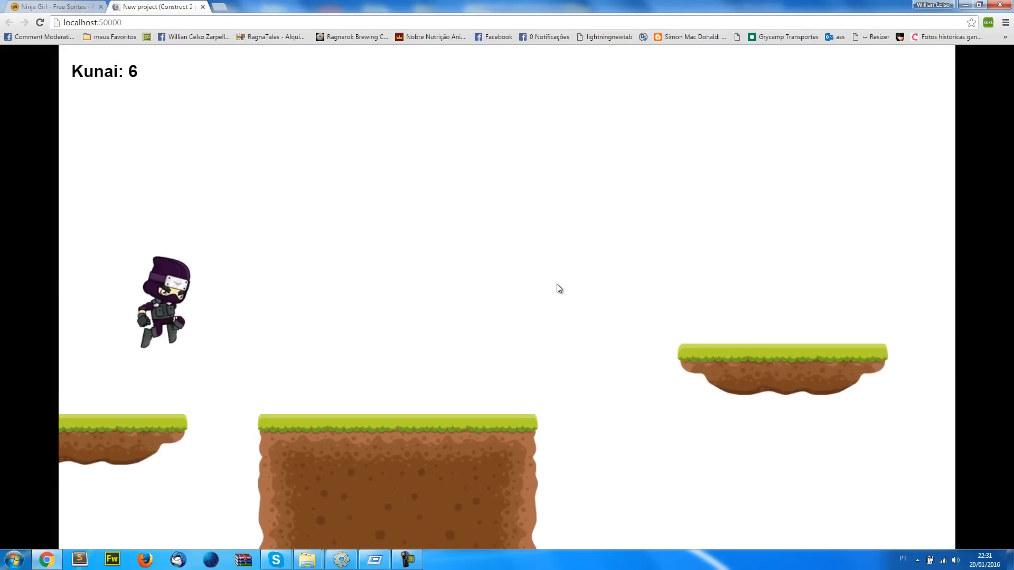
pyautogui.press('Up')
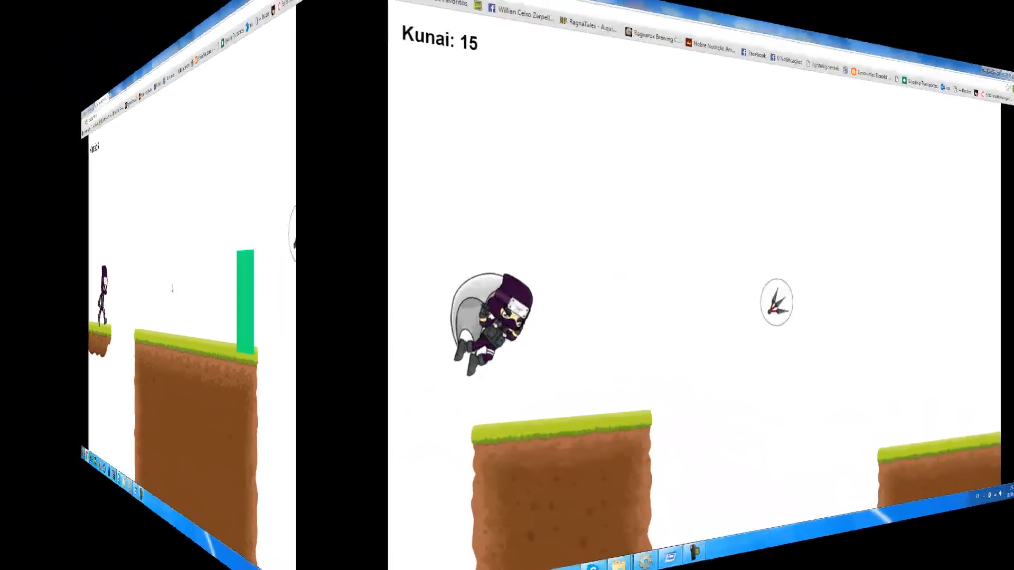
pyautogui.press('Up')
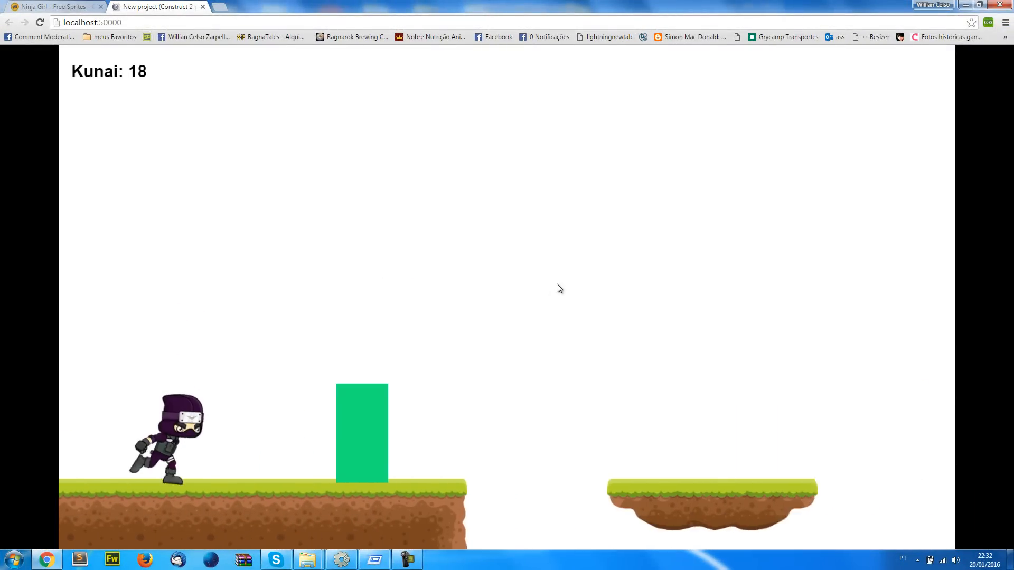
pyautogui.press('space')
pyautogui.press('space')
pyautogui.press('Up')
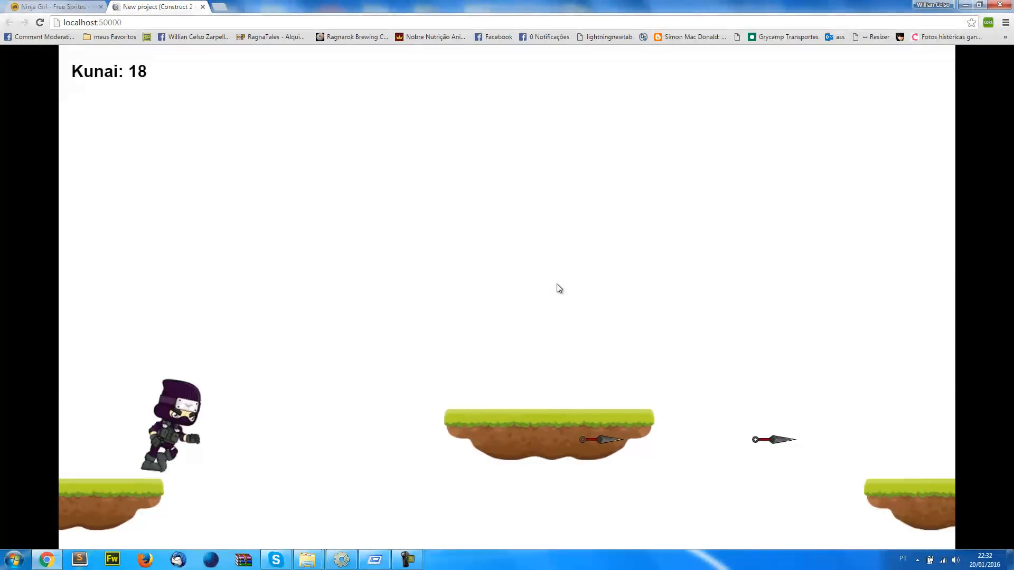
pyautogui.press('Up')
# Back in Construct 2, set the floresta_level3_solidos tilemap's position to 0, 0
pyautogui.hotkey('alt', 'Tab')
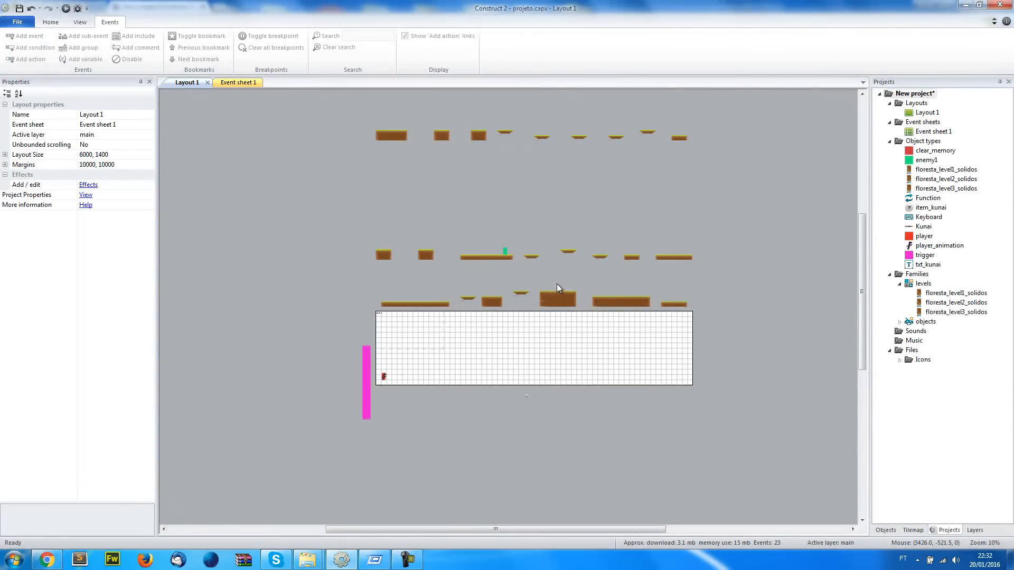
pyautogui.click(384, 134)
pyautogui.scroll(2, 296, 227)
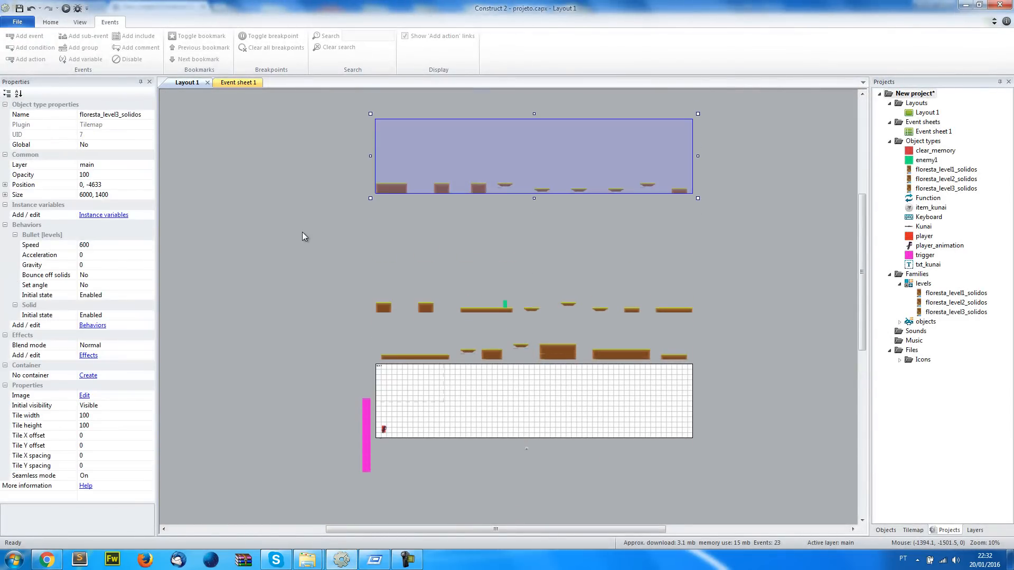
pyautogui.click(120, 189)
pyautogui.write('0')
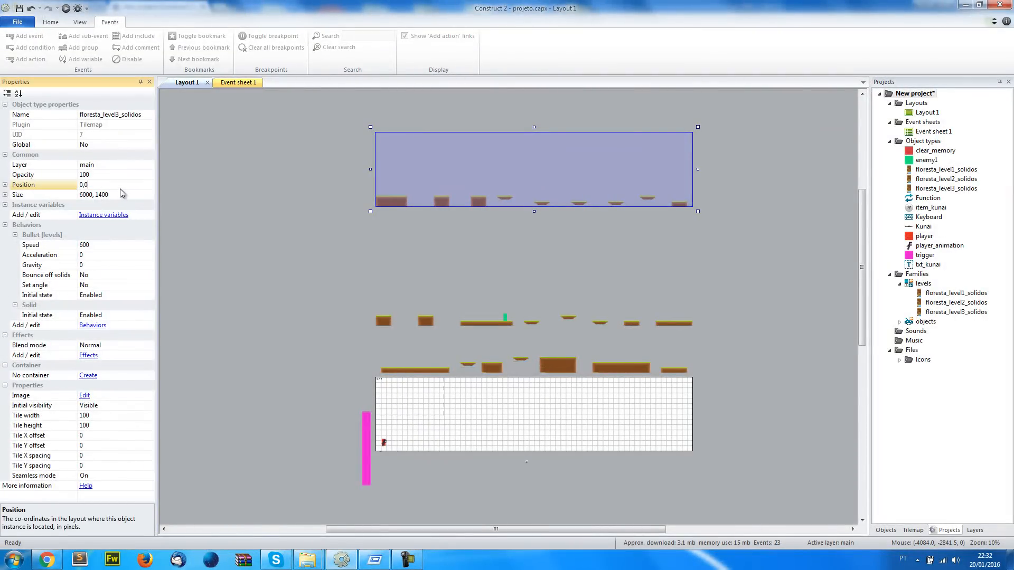
pyautogui.write(', 0')
pyautogui.press('Return')
# Move enemy1 onto the middle of level 3's three low floating platforms, standing on the grass at about (3855, 1237)
pyautogui.moveTo(505, 316); pyautogui.dragTo(506, 422)
pyautogui.keyDown('ctrl'); pyautogui.scroll(2, 505, 422); pyautogui.keyUp('ctrl')
pyautogui.moveTo(505, 491); pyautogui.dragTo(360, 289, button='middle')
pyautogui.keyDown('ctrl'); pyautogui.scroll(2, 362, 294); pyautogui.keyUp('ctrl')
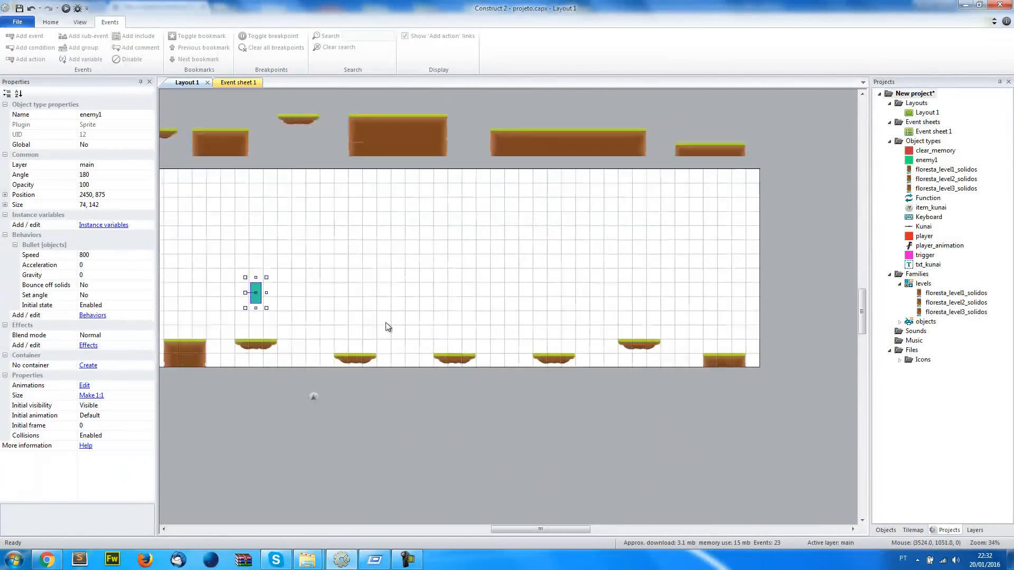
pyautogui.moveTo(354, 267); pyautogui.dragTo(646, 341)
# Copy enemy1's position 3855, 1237 into the Windows Run box as a scratch note, and return to Event sheet 1
pyautogui.click(133, 196)
pyautogui.hotkey('ctrl', 'c')
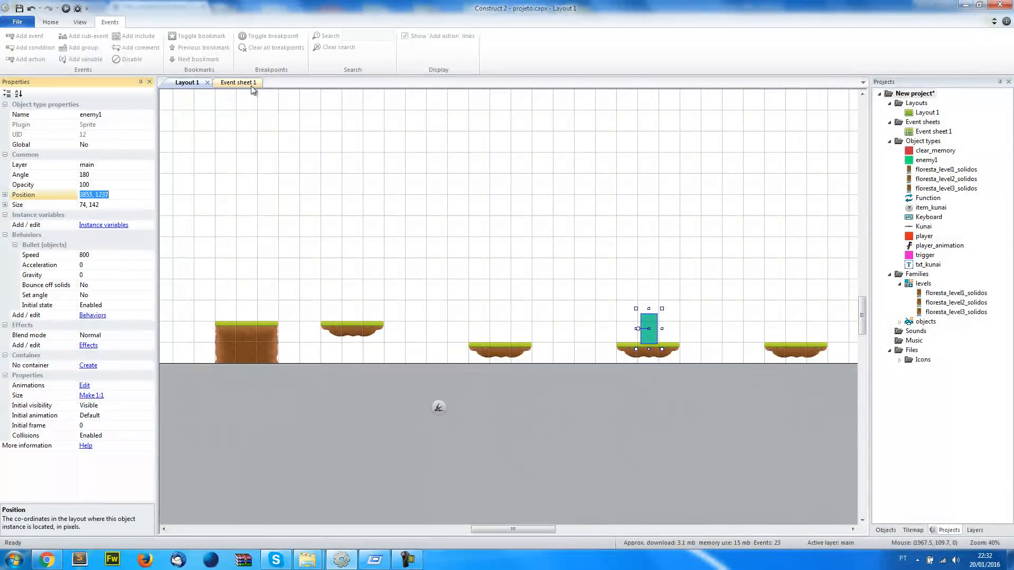
pyautogui.click(238, 83)
pyautogui.scroll(-1, 427, 417)
pyautogui.press('super+r')
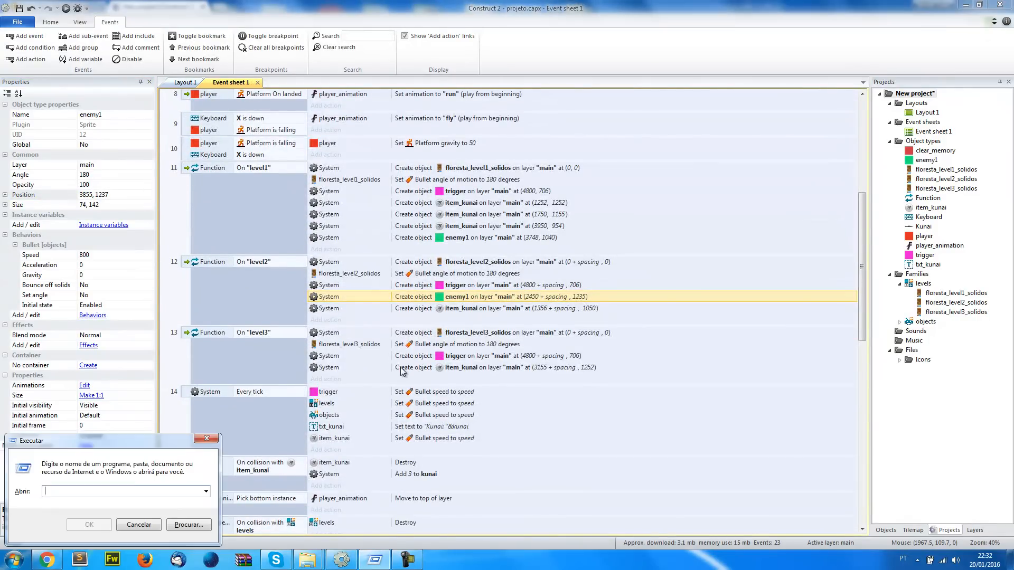
pyautogui.hotkey('ctrl', 'v')
pyautogui.hotkey('alt', 'Tab')
# Duplicate the item_kunai create action in the level3 function and change the copy's object to enemy1
pyautogui.click(339, 368)
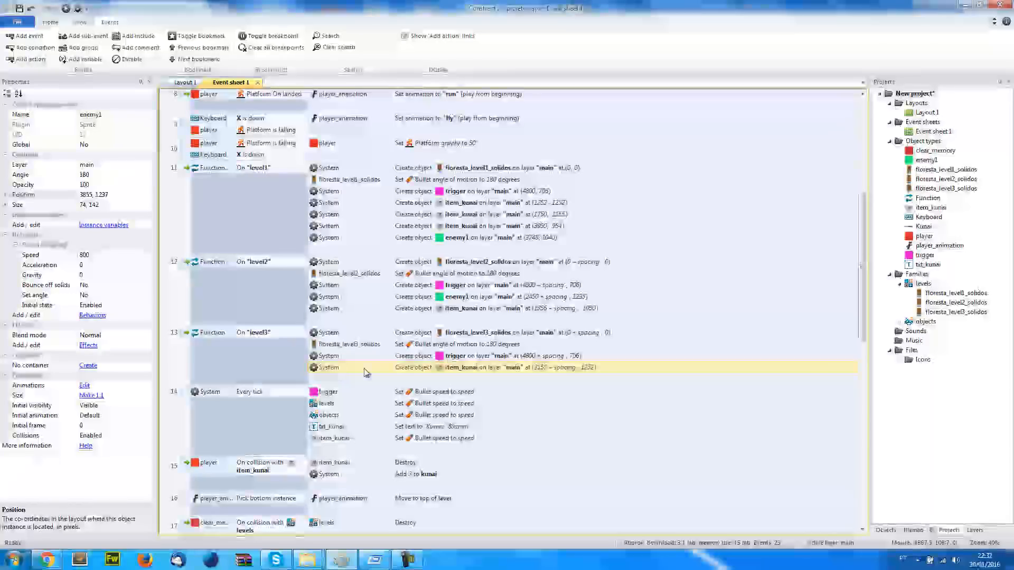
pyautogui.hotkey('ctrl', 'c')
pyautogui.hotkey('ctrl', 'v')
pyautogui.doubleClick(463, 379)
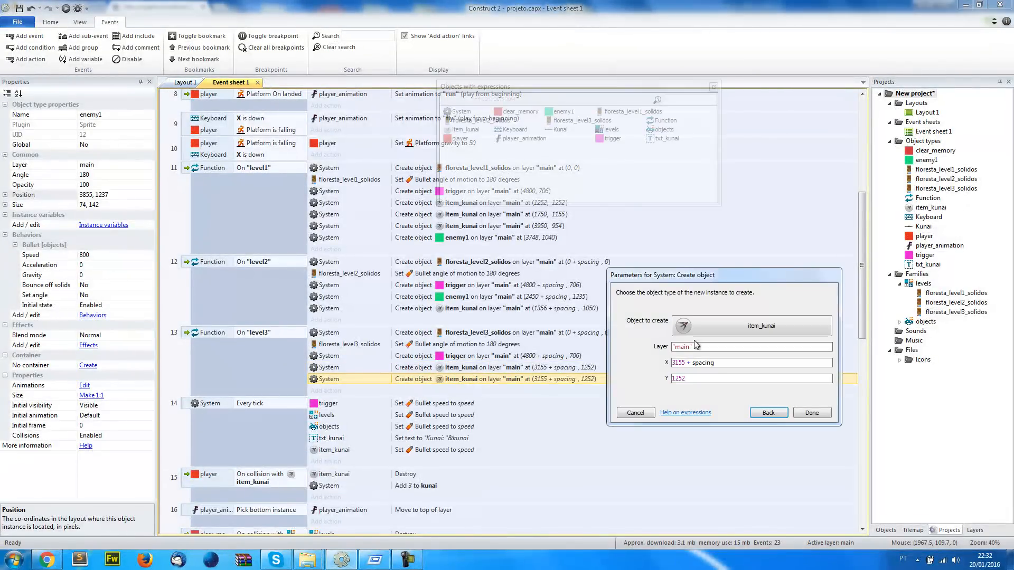
pyautogui.click(697, 324)
pyautogui.doubleClick(531, 119)
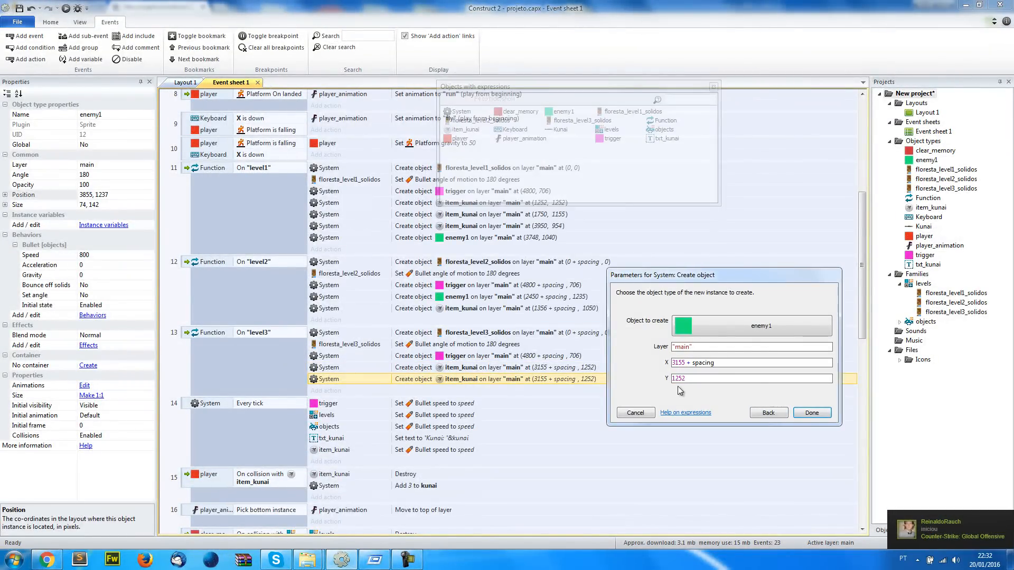
# Set level3's enemy1 creation coordinates to X 3855 + spacing and Y 1237, using the noted position
pyautogui.hotkey('alt', 'Tab')
pyautogui.click(58, 490)
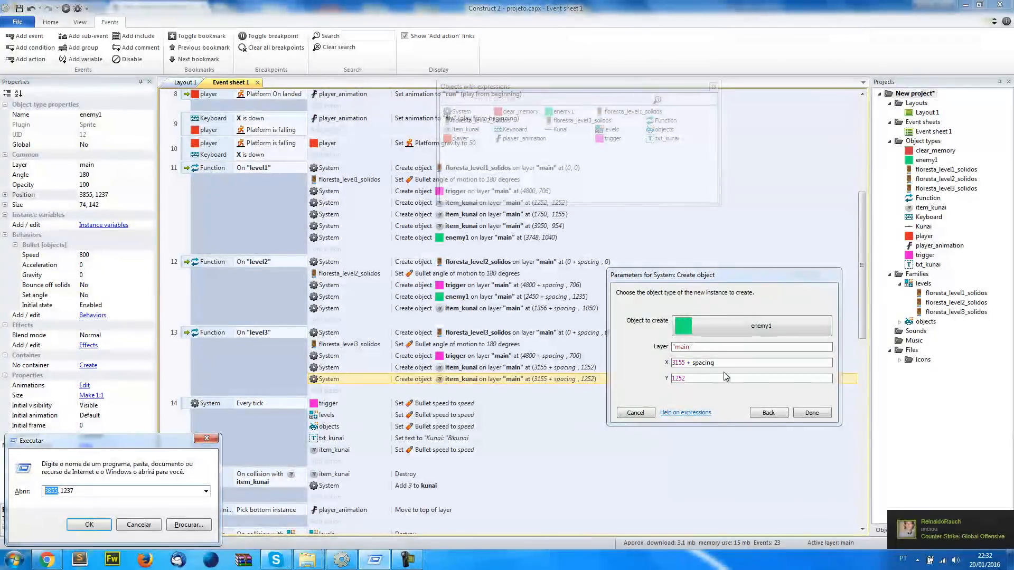
pyautogui.doubleClick(676, 362)
pyautogui.hotkey('ctrl', 'a')
pyautogui.hotkey('alt', 'Tab')
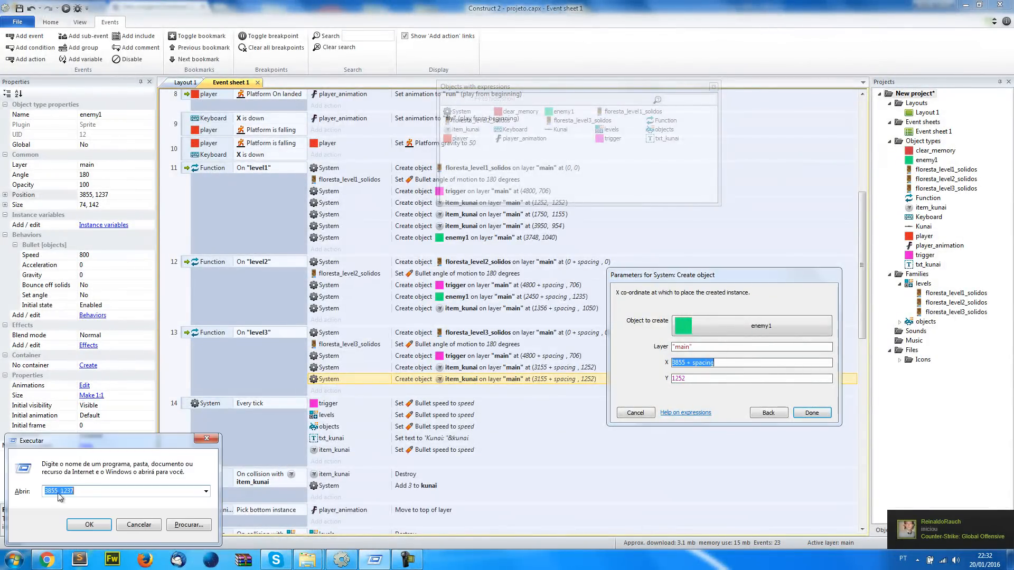
pyautogui.doubleClick(681, 379)
pyautogui.hotkey('ctrl', 'v')
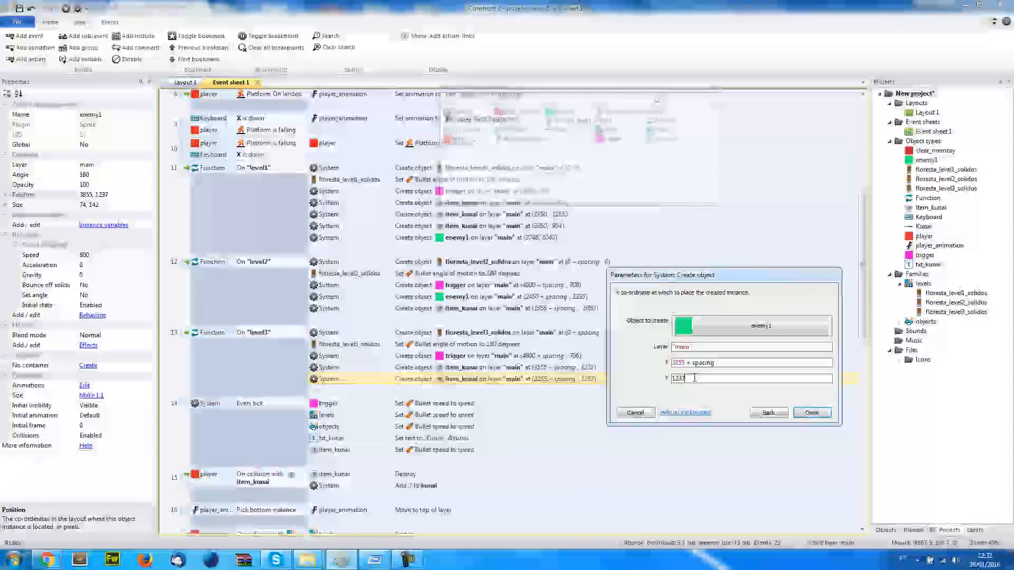
pyautogui.click(819, 415)
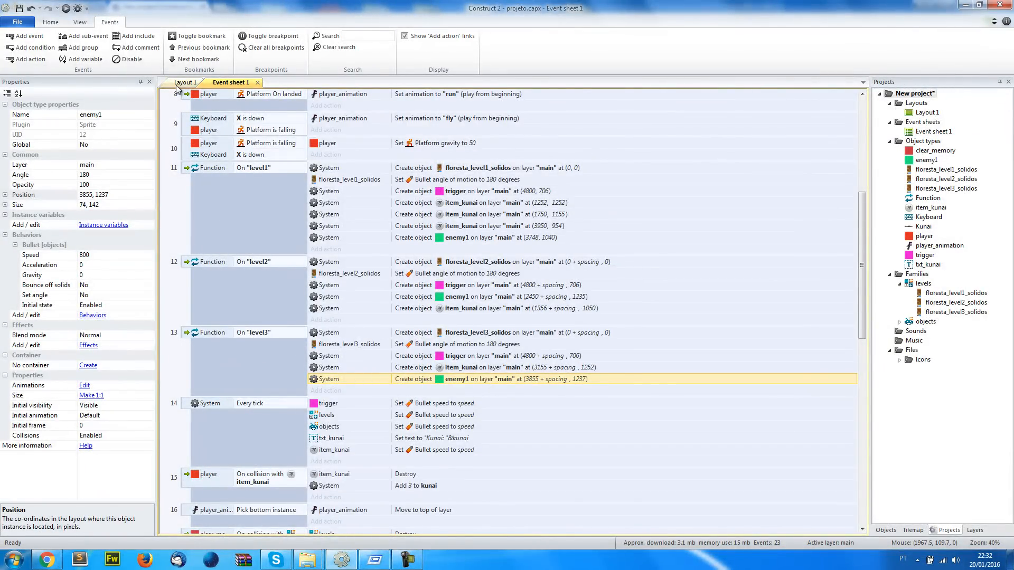
# In Layout 1, move the level 3 tilemap together with enemy1 up out of the layout area, above level 2
pyautogui.click(180, 83)
pyautogui.keyDown('ctrl'); pyautogui.scroll(-3, 541, 372); pyautogui.keyUp('ctrl')
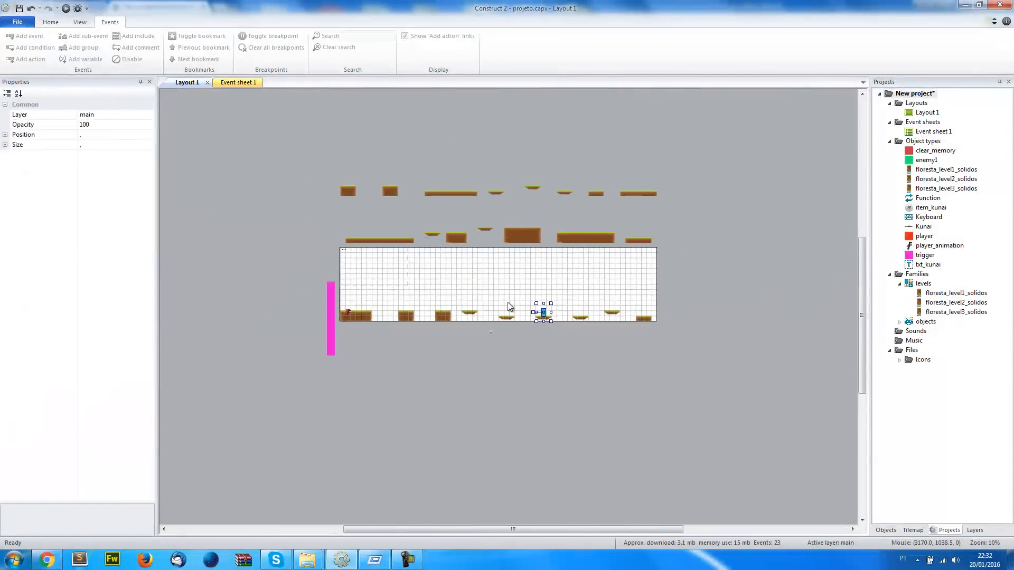
pyautogui.scroll(3, 508, 306)
pyautogui.moveTo(502, 378); pyautogui.dragTo(503, 220)
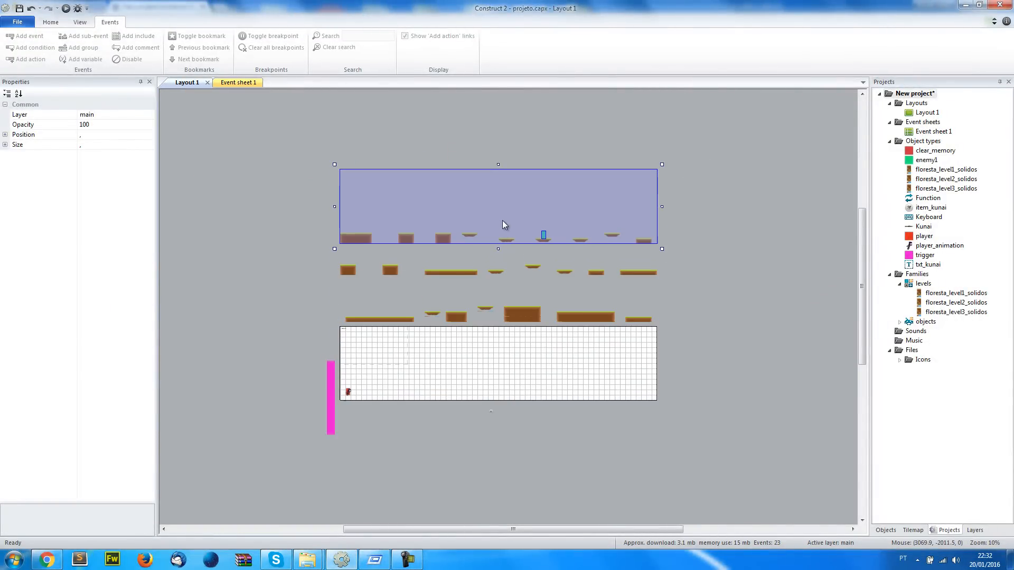
# Move enemy1 away from the level 3 platforms to the empty area below the layout, at about 1675, 1987
pyautogui.click(476, 456)
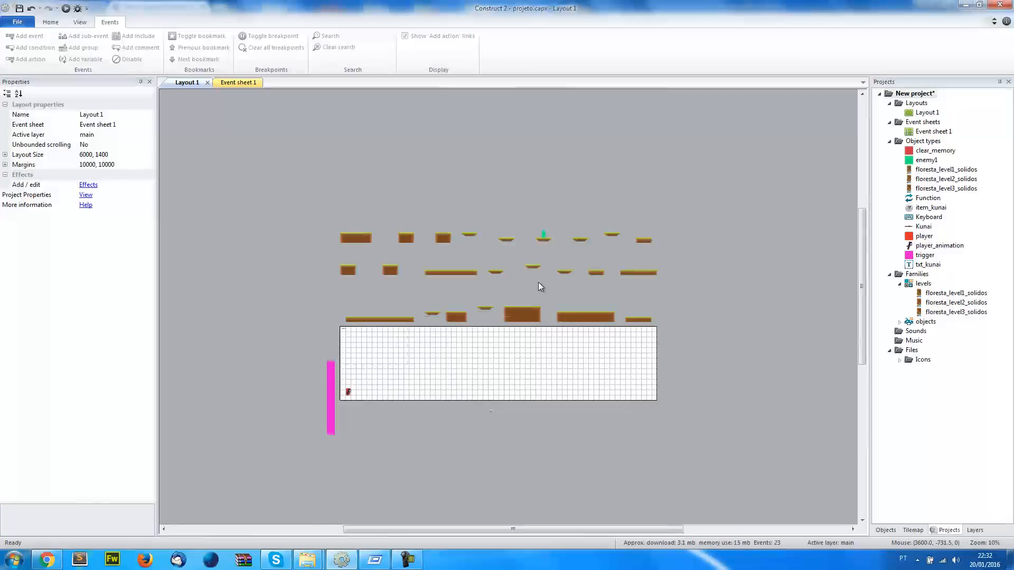
pyautogui.click(546, 233)
pyautogui.click(545, 235)
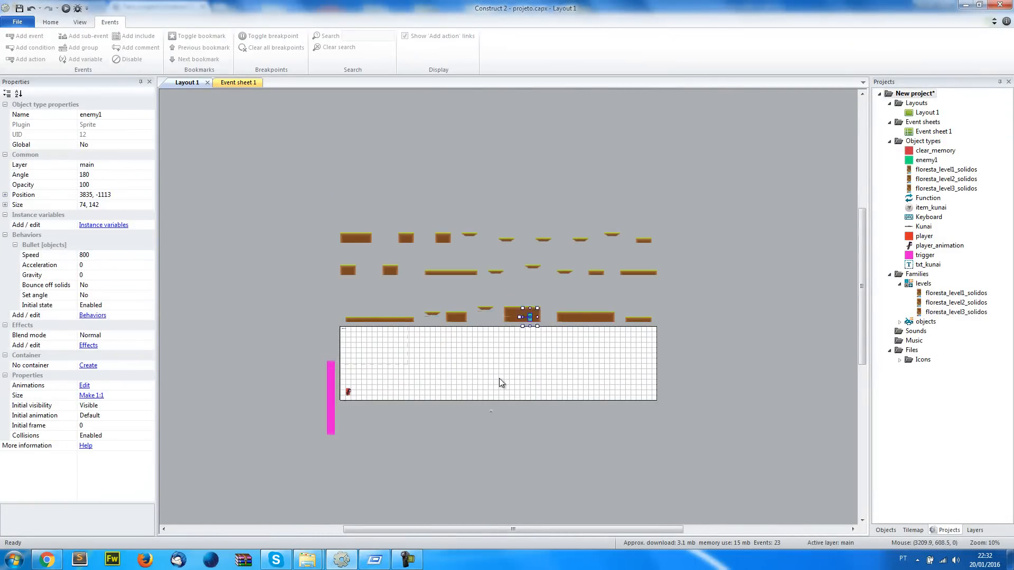
pyautogui.keyDown('ctrl'); pyautogui.scroll(6, 431, 434); pyautogui.keyUp('ctrl')
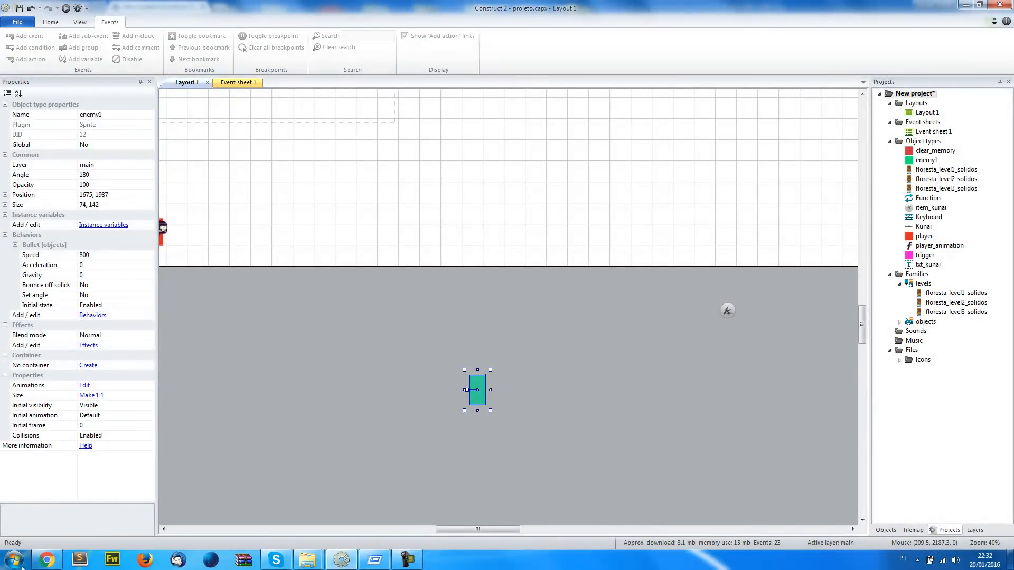
# Switch to Chrome and download the Ninja Girl free sprite from the gameart2d.com page
pyautogui.click(47, 560)
pyautogui.click(49, 7)
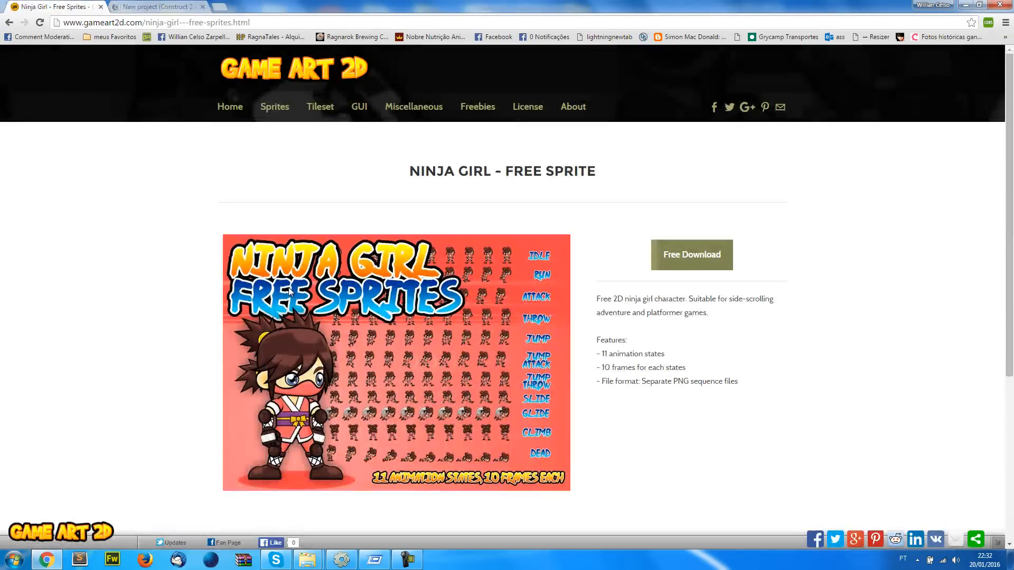
pyautogui.click(690, 269)
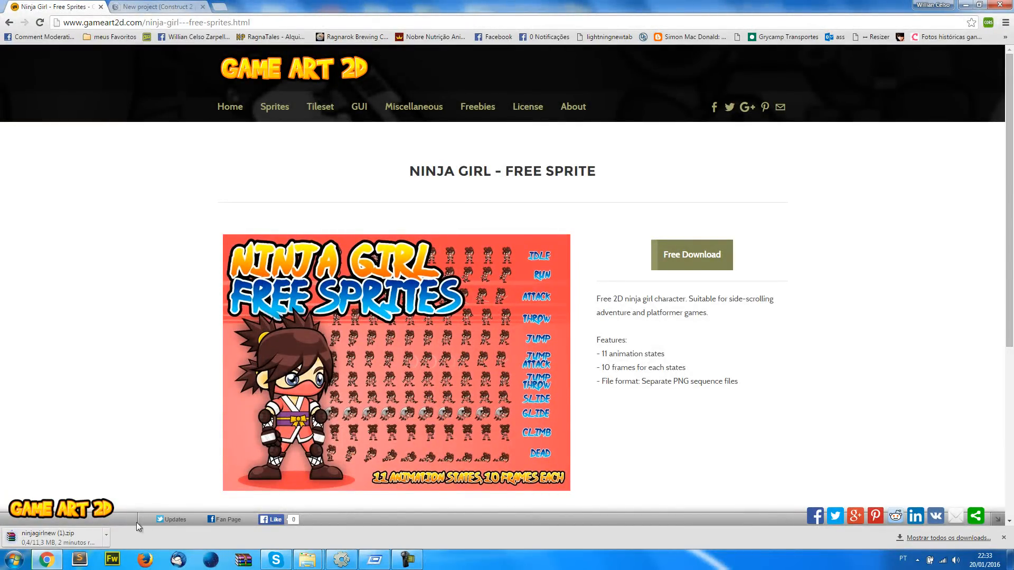
# Open ninjagirlnew.zip from the Downloads folder in WinRAR, look inside its png folder, and return to the archive root
pyautogui.click(106, 535)
pyautogui.click(169, 500)
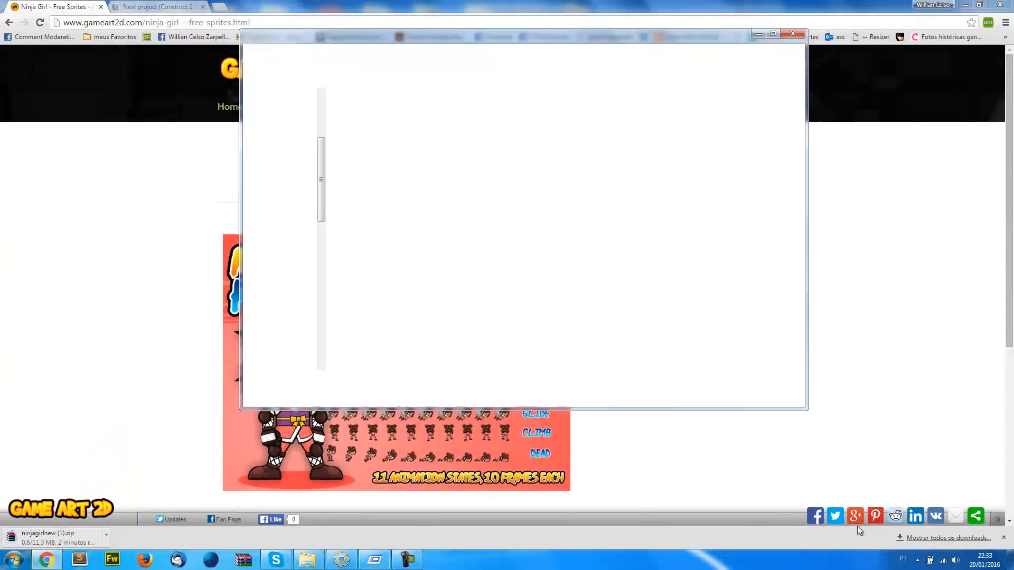
pyautogui.doubleClick(427, 123)
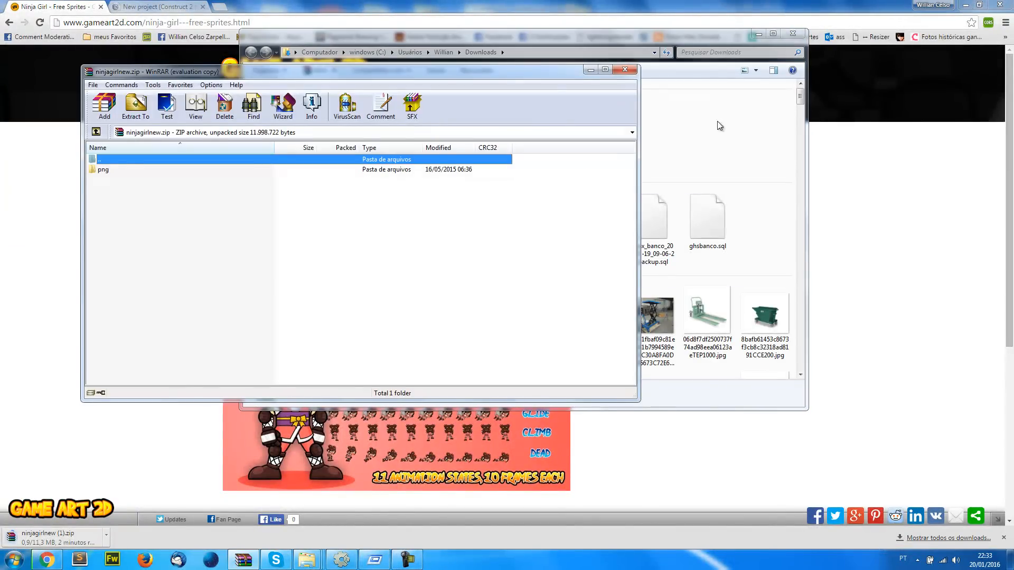
pyautogui.click(792, 33)
pyautogui.press('Escape')
pyautogui.click(97, 171)
pyautogui.doubleClick(103, 171)
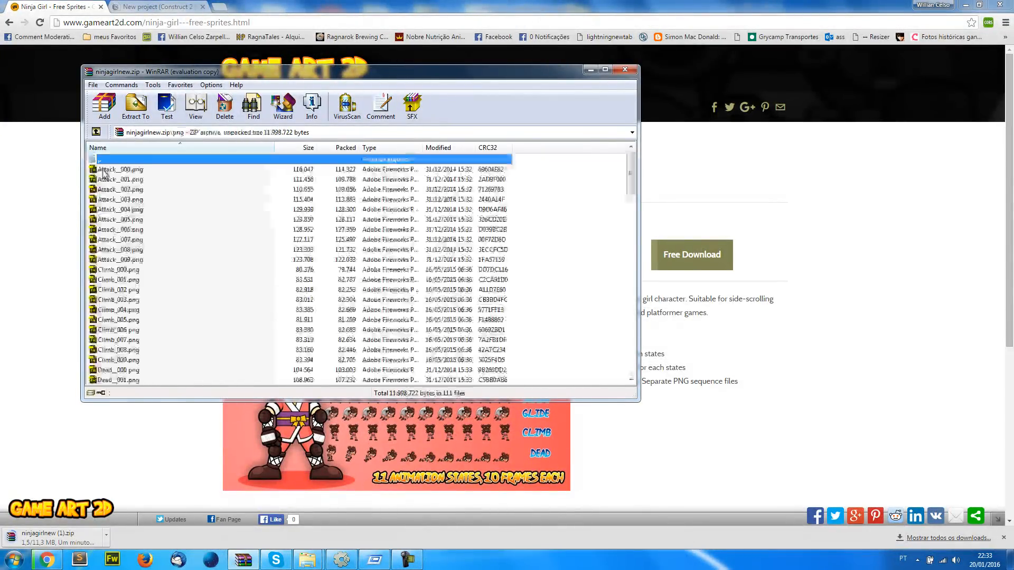
pyautogui.doubleClick(124, 161)
# Extract the archive's png folder into the Original Files folder of ninjaadventurenew
pyautogui.hotkey('alt', 'Tab')
pyautogui.hotkey('alt', 'Tab')
pyautogui.hotkey('alt', 'Tab')
pyautogui.hotkey('alt', 'Tab')
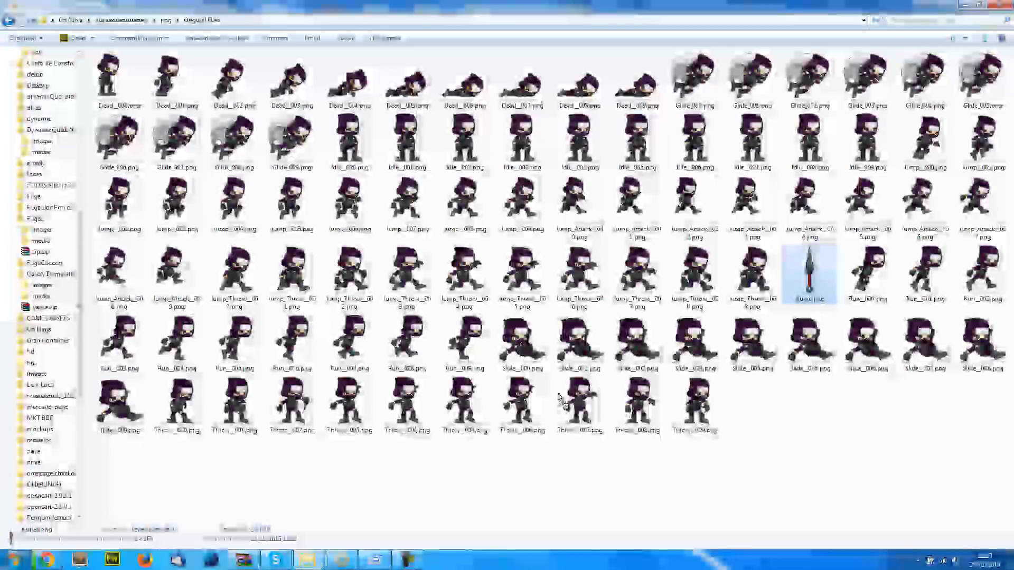
pyautogui.moveTo(558, 394); pyautogui.dragTo(804, 455)
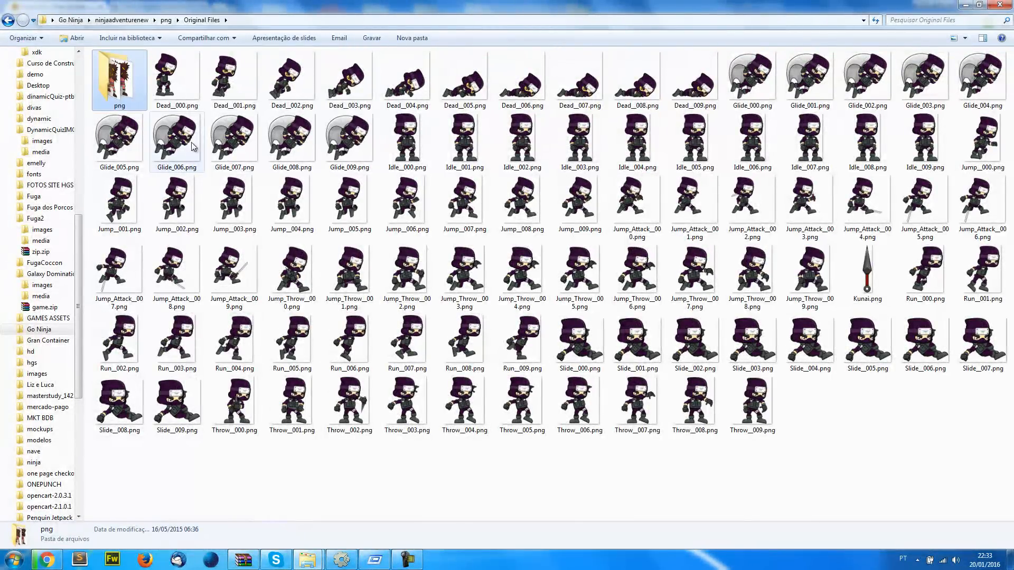
# Try to paste the extracted png folder directly into the ninjaadventurenew folder
pyautogui.click(121, 21)
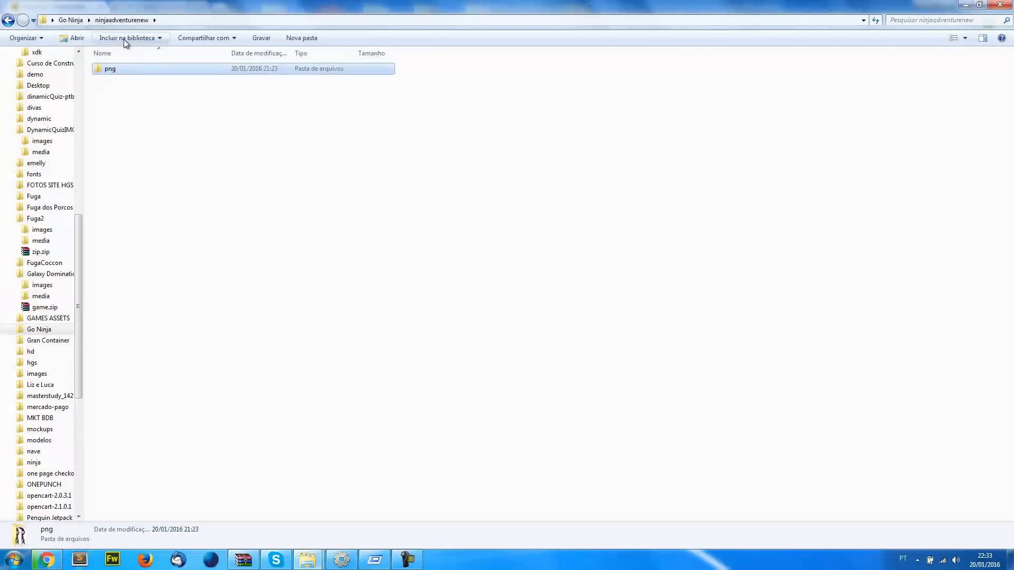
pyautogui.click(152, 118)
pyautogui.hotkey('ctrl', 'v')
pyautogui.click(601, 385)
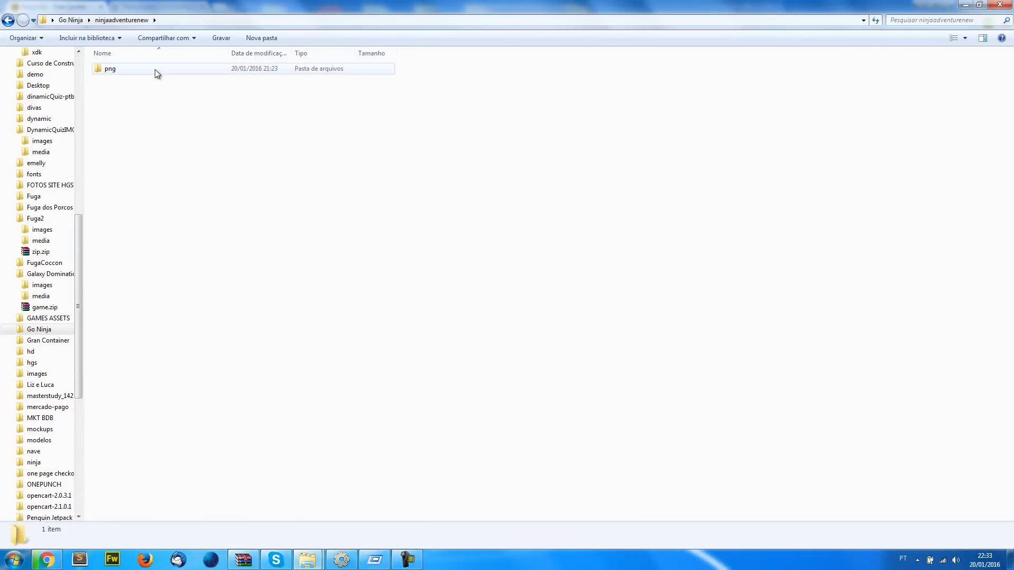
# Place the extracted png folder inside ninjaadventurenew's own png folder and rename it menina
pyautogui.doubleClick(154, 69)
pyautogui.click(168, 85)
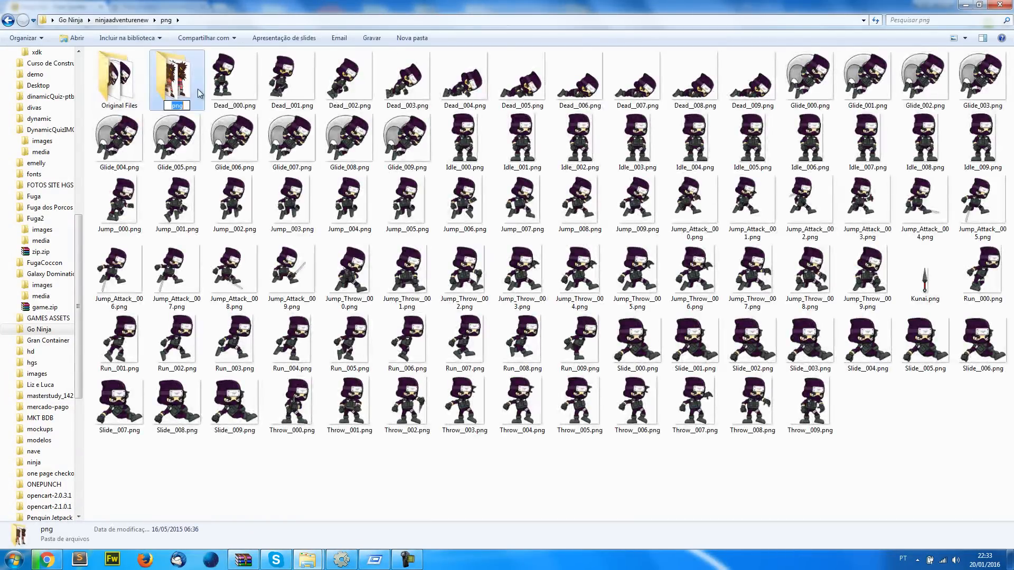
pyautogui.write('menina')
pyautogui.press('Return')
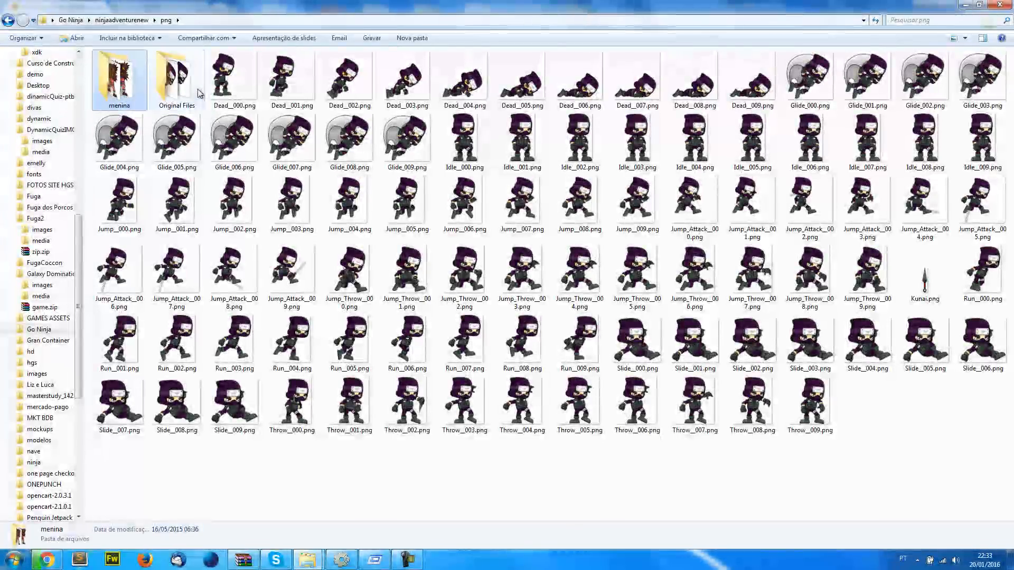
# Open the menina folder and look over the ninja girl sprite images
pyautogui.doubleClick(125, 84)
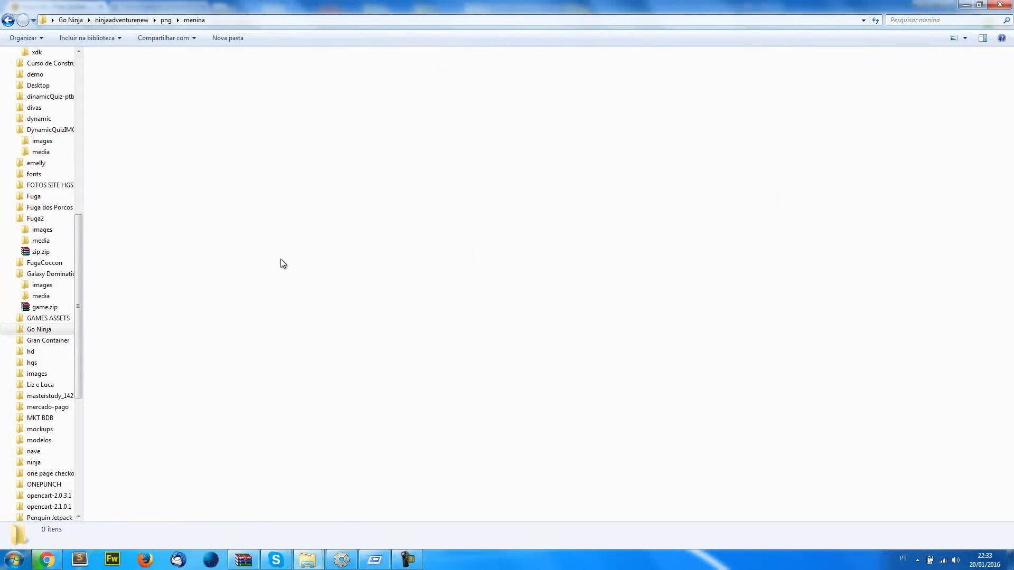
pyautogui.hotkey('ctrl', 'v')
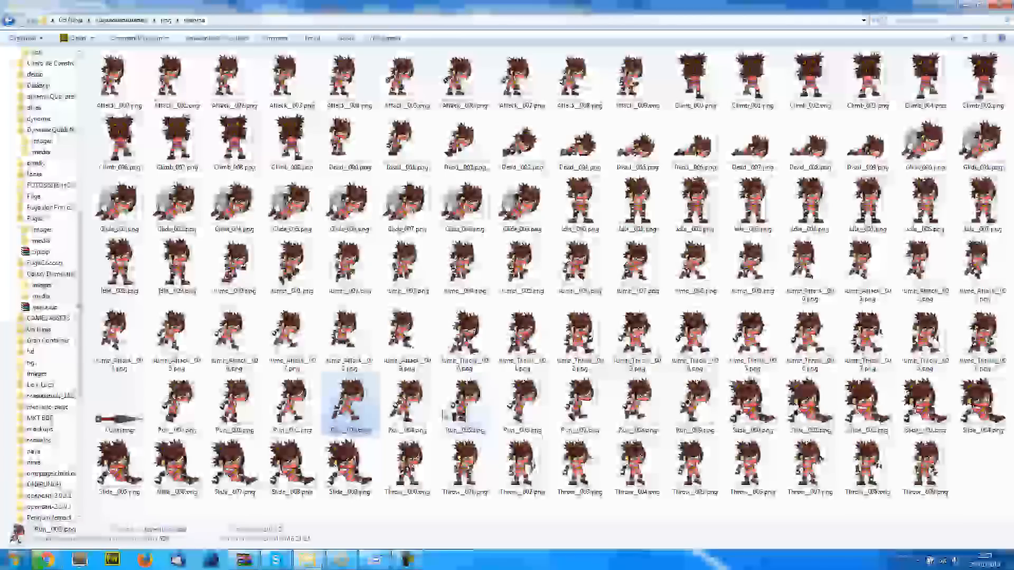
pyautogui.click(315, 475)
pyautogui.click(206, 461)
pyautogui.click(184, 464)
pyautogui.click(130, 465)
pyautogui.click(182, 463)
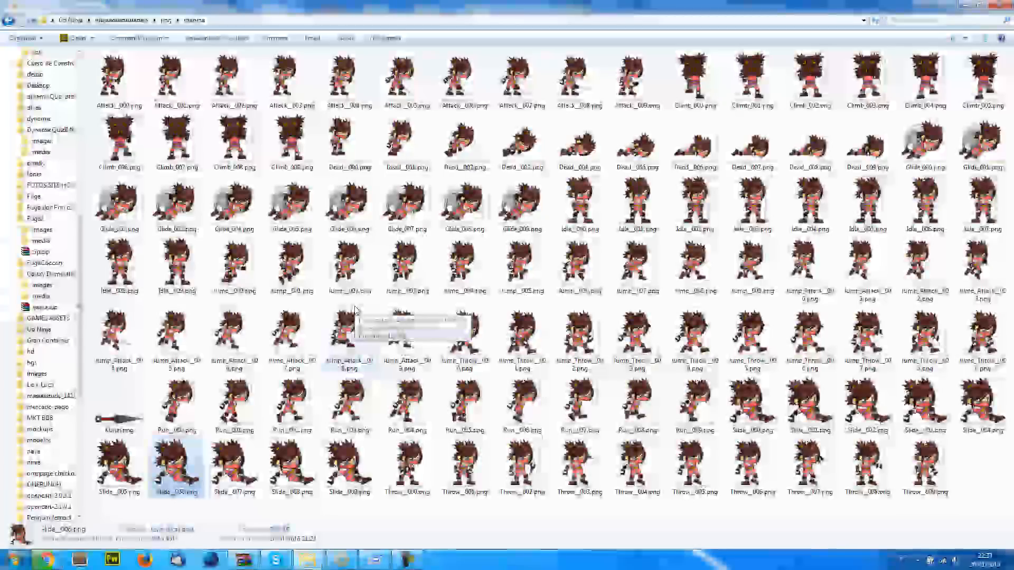
# Try to bring the Idle__000 to Idle__007 images into Construct 2's Layout 1 as a new sprite
pyautogui.click(580, 206)
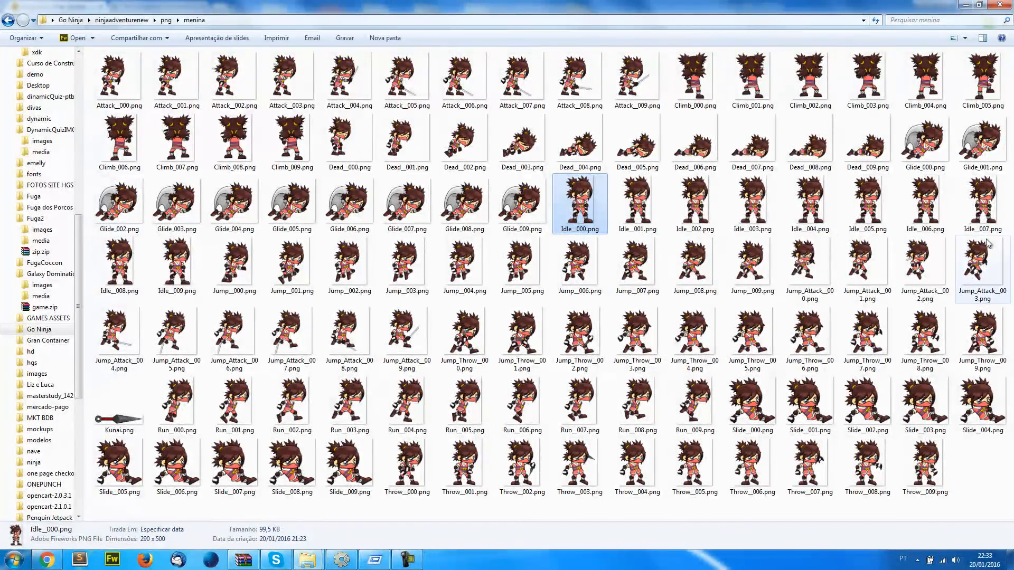
pyautogui.keyDown('shift'); pyautogui.click(984, 214); pyautogui.keyUp('shift')
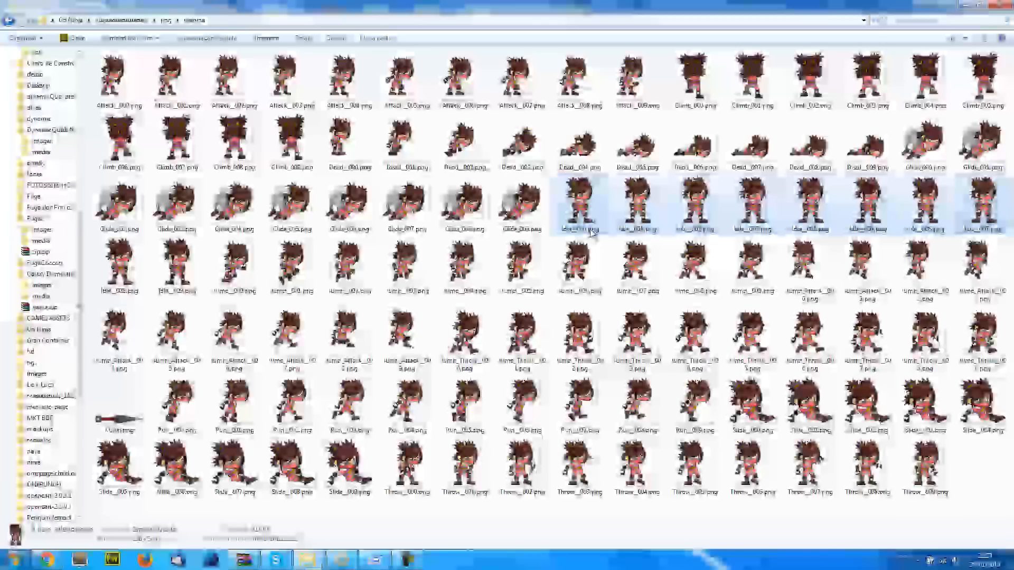
pyautogui.moveTo(587, 206); pyautogui.dragTo(460, 288)
pyautogui.moveTo(601, 365); pyautogui.dragTo(539, 343)
pyautogui.moveTo(532, 272); pyautogui.dragTo(547, 262)
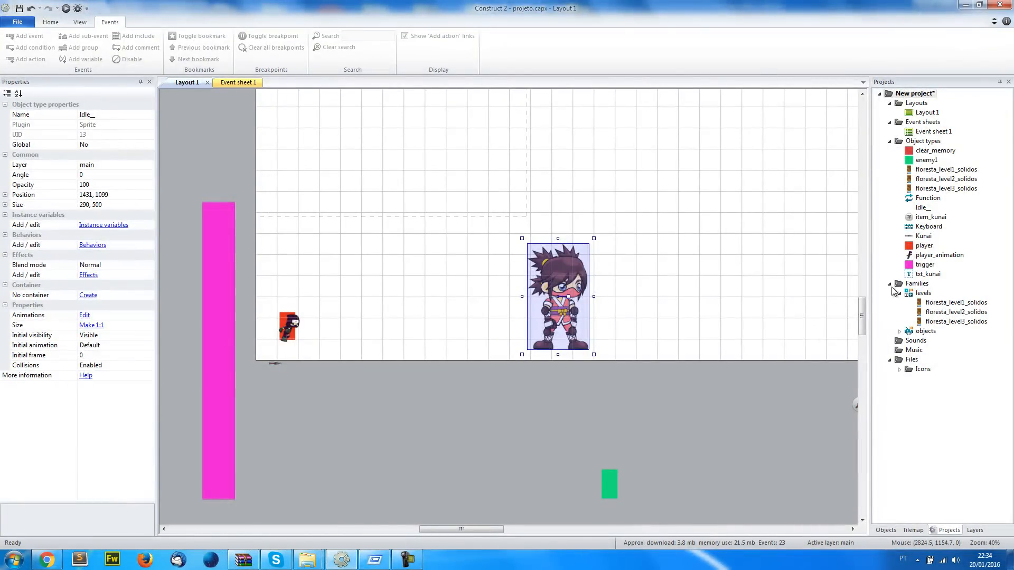
# Delete the imported Idle__ sprite from the layout and remove its object type from the project
pyautogui.press('Delete')
pyautogui.click(923, 208)
pyautogui.press('Delete')
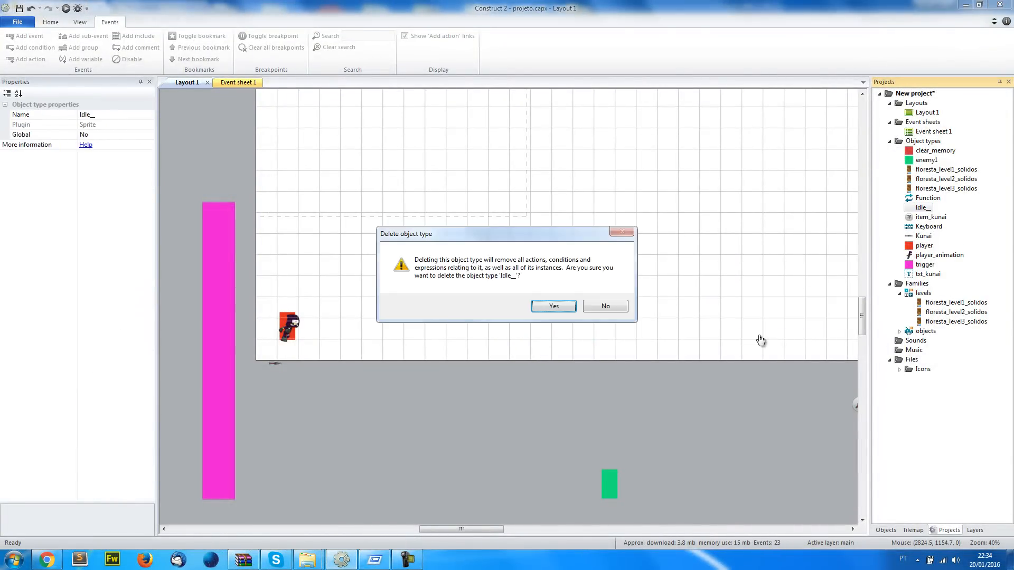
pyautogui.press('Return')
# Import Idle__000.png to Idle__009.png from the menina folder as frames of enemy1's Default animation
pyautogui.click(609, 483)
pyautogui.scroll(-2, 611, 476)
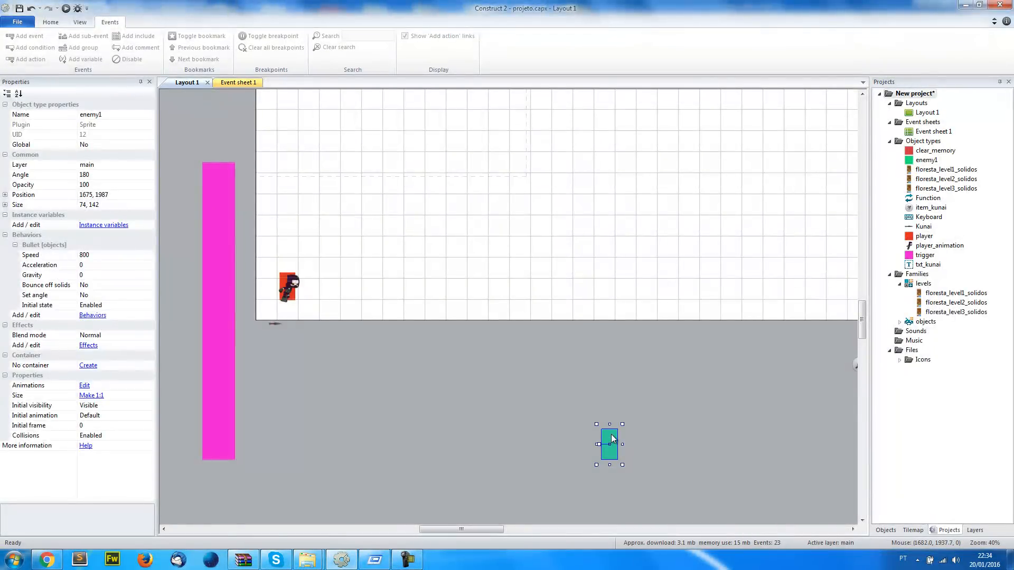
pyautogui.doubleClick(611, 439)
pyautogui.rightClick(758, 336)
pyautogui.moveTo(821, 380)
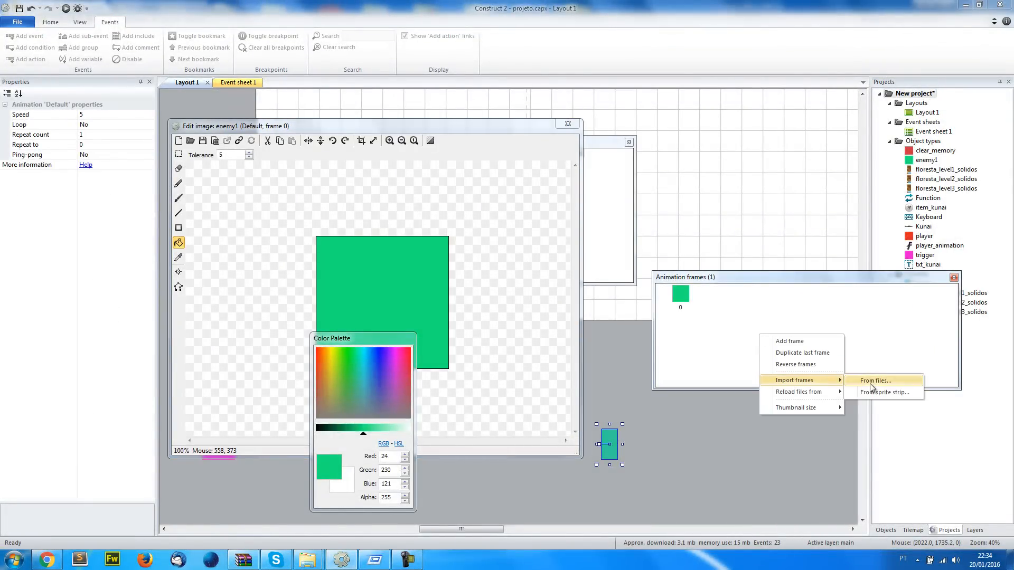
pyautogui.click(875, 382)
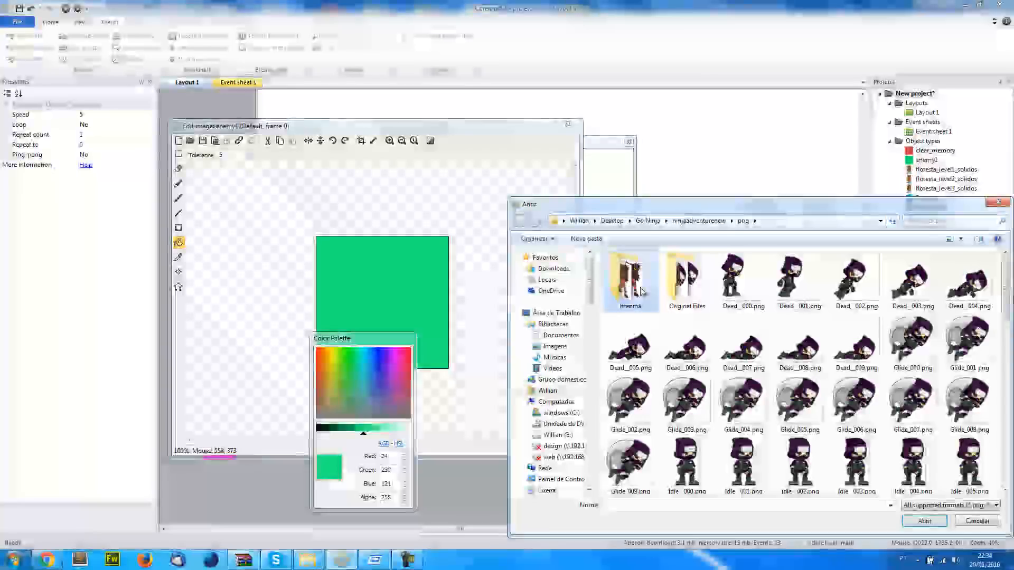
pyautogui.click(853, 336)
pyautogui.press('i')
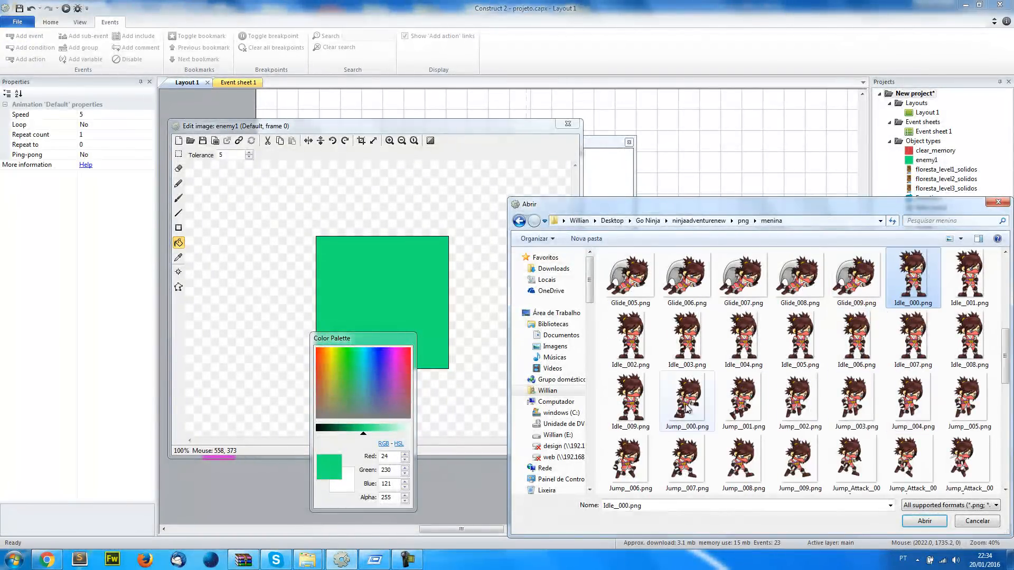
pyautogui.keyDown('shift'); pyautogui.click(617, 407); pyautogui.keyUp('shift')
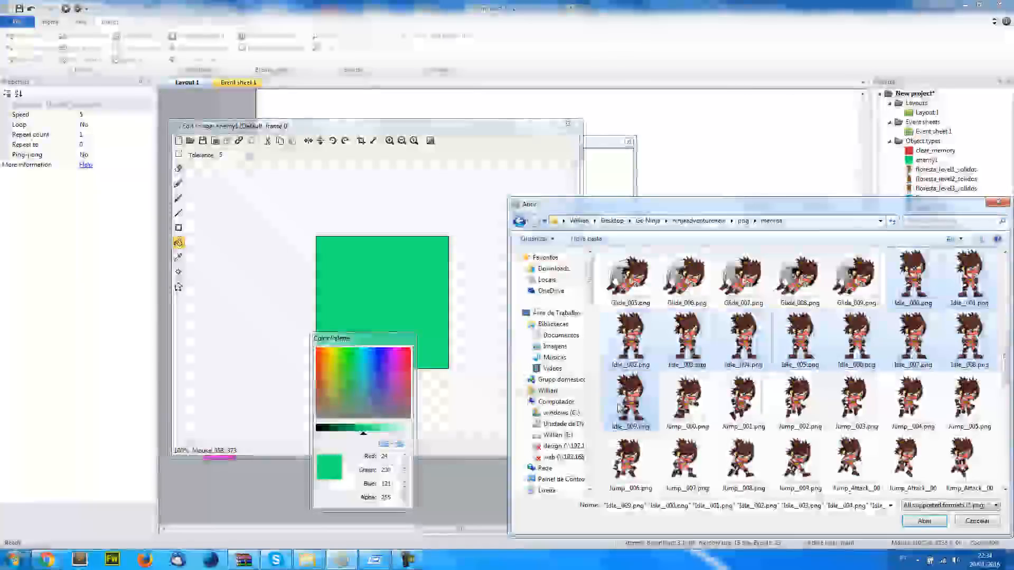
pyautogui.click(924, 521)
# Delete enemy1's green placeholder frame, check the collision polygon on the imported frames, and close the image editor
pyautogui.click(681, 293)
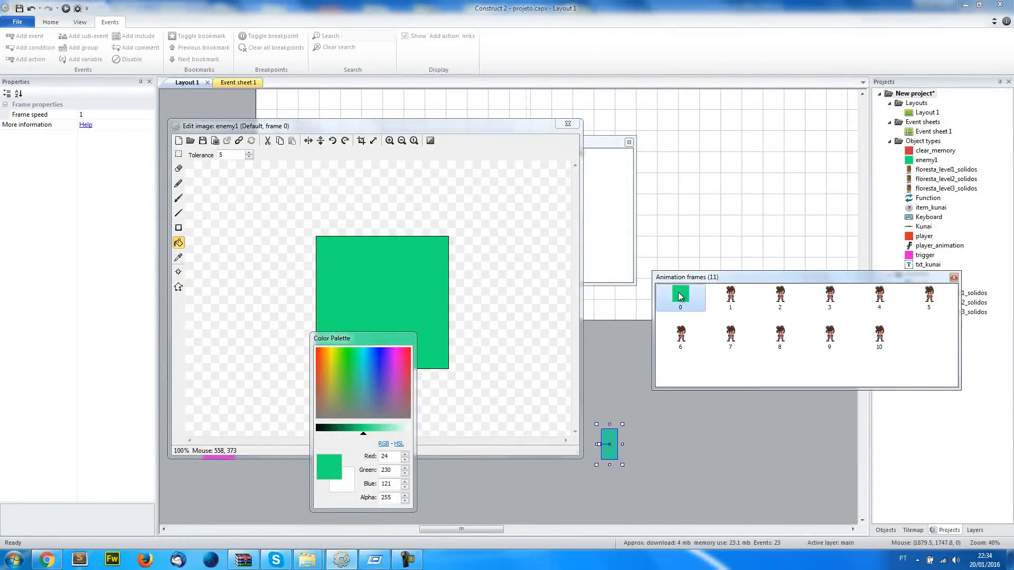
pyautogui.press('Delete')
pyautogui.click(178, 288)
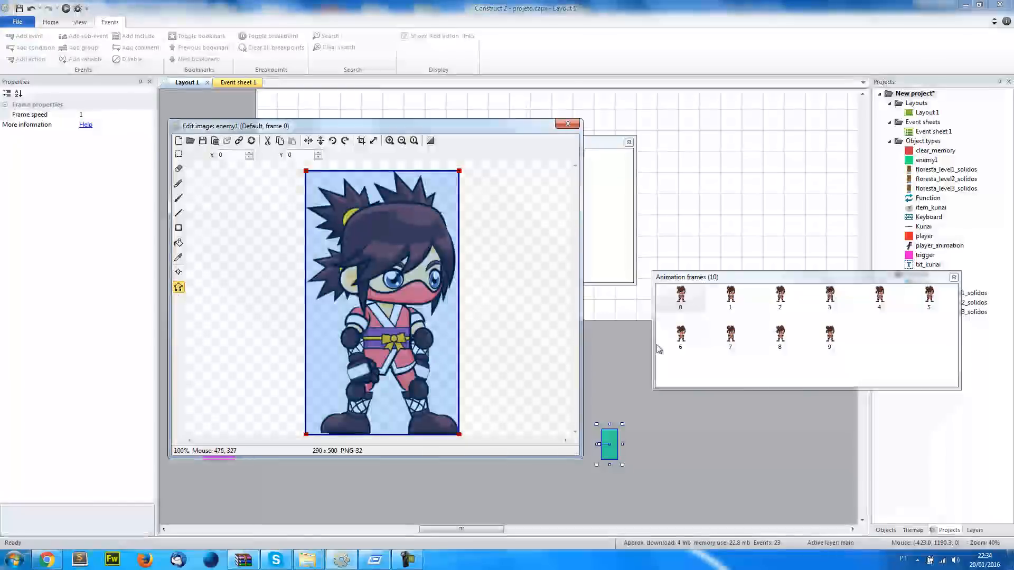
pyautogui.click(731, 296)
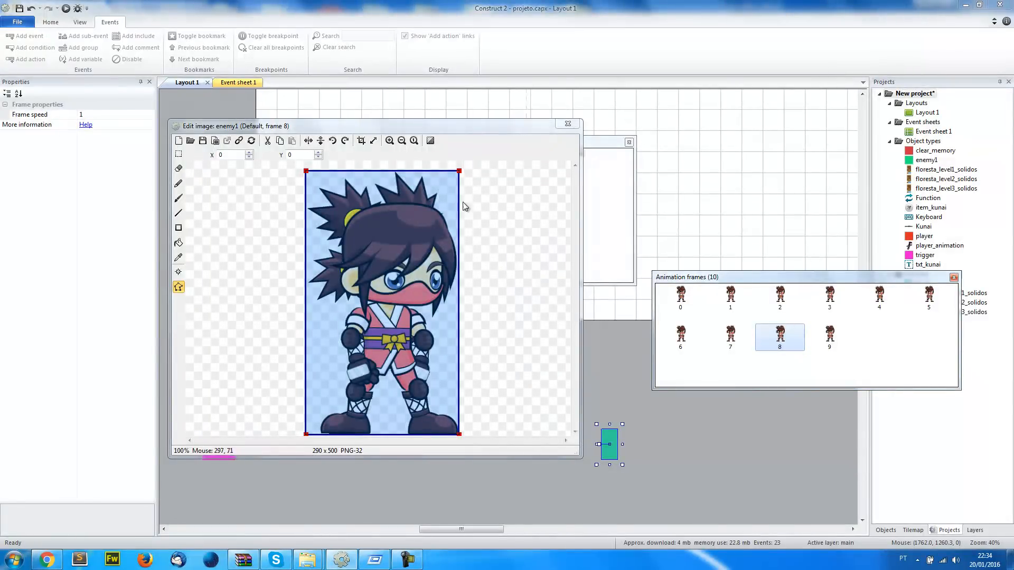
pyautogui.click(680, 297)
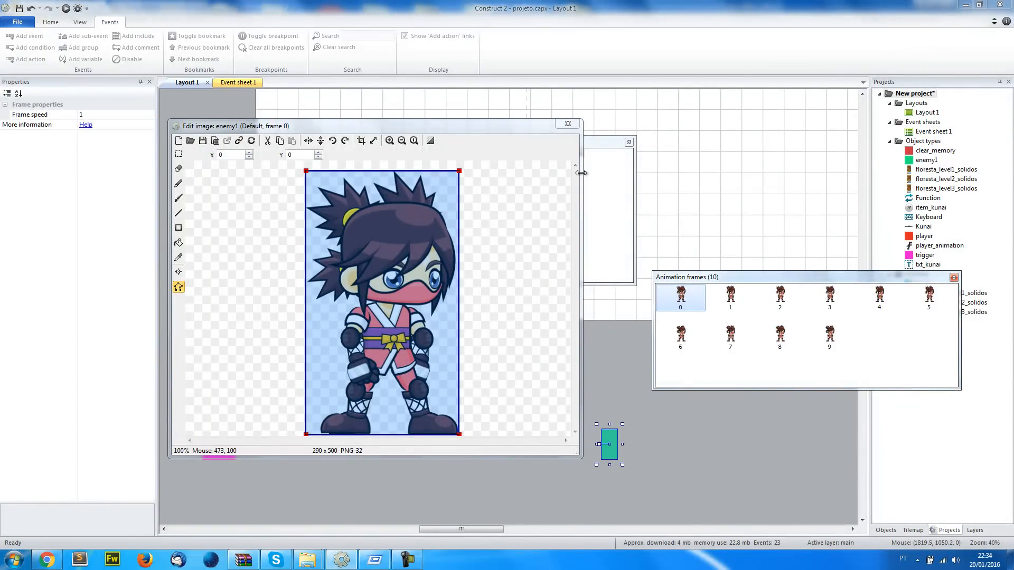
pyautogui.click(567, 125)
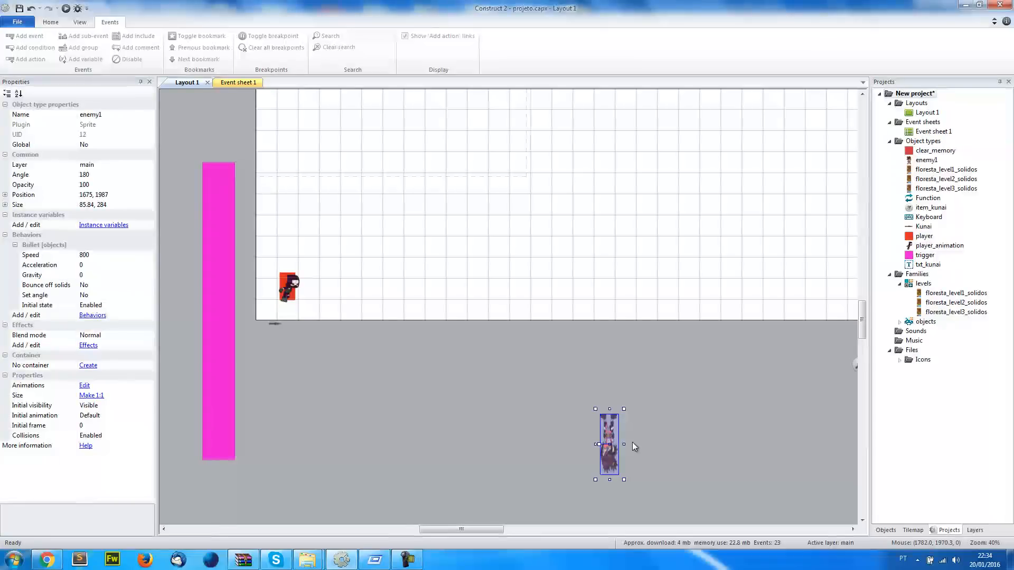
# Reopen enemy1's image editor and check the first frame's canvas resize settings without applying any change
pyautogui.click(323, 387)
pyautogui.click(605, 431)
pyautogui.scroll(-2, 619, 468)
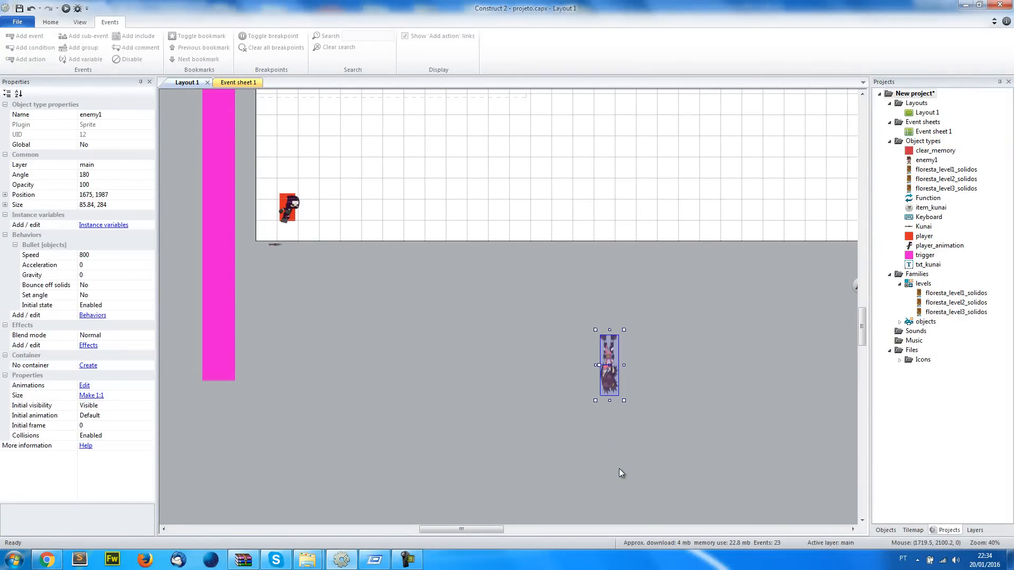
pyautogui.doubleClick(609, 384)
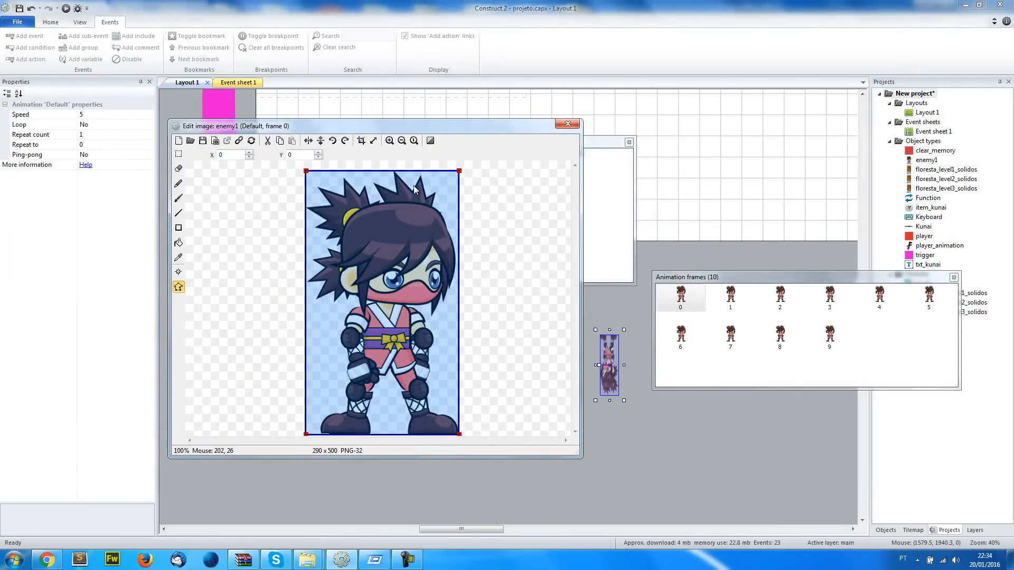
pyautogui.click(373, 140)
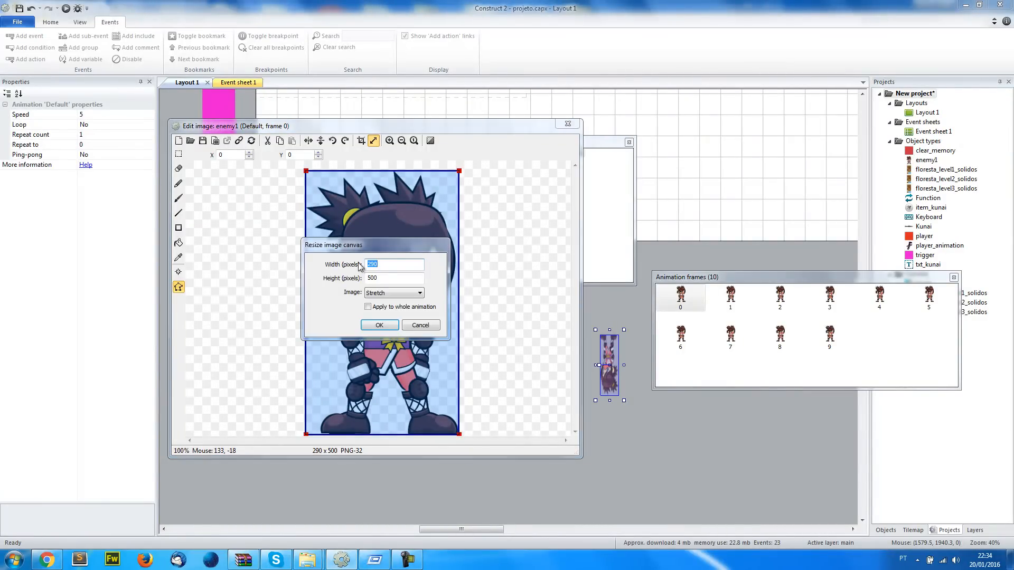
pyautogui.click(415, 325)
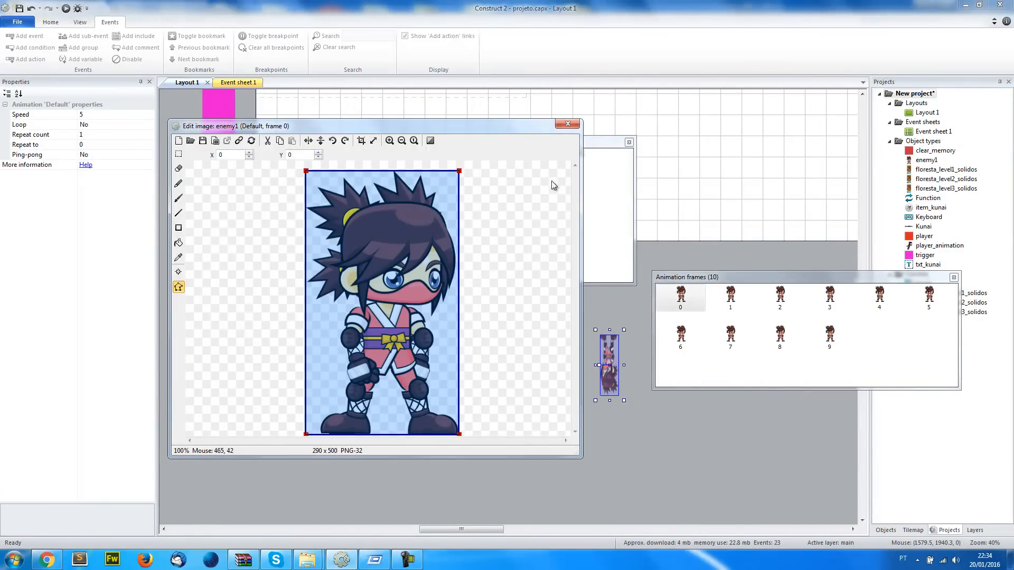
# Close the image editor and set enemy1's size to 290, 500
pyautogui.click(570, 125)
pyautogui.click(93, 205)
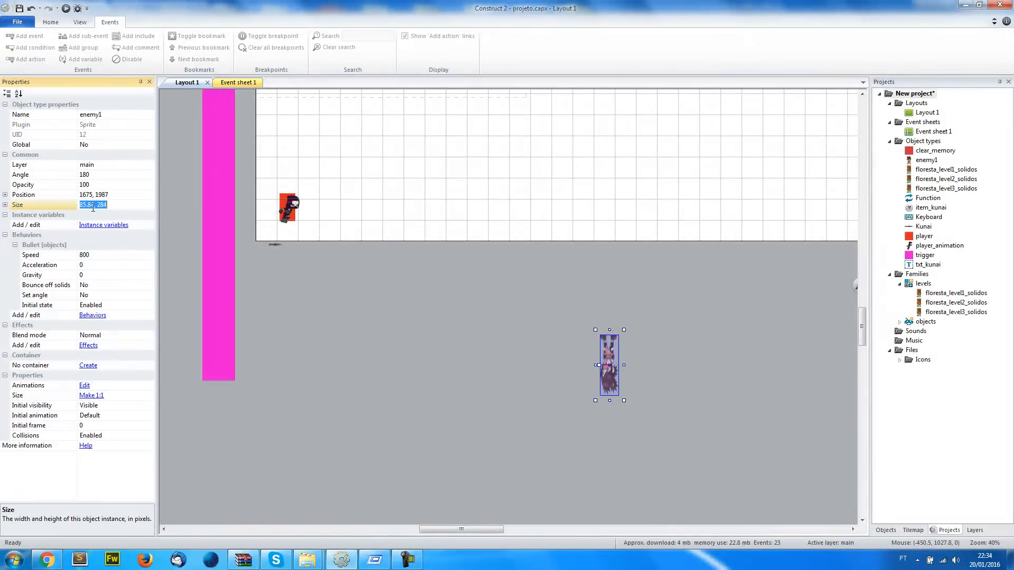
pyautogui.write('2')
pyautogui.press('Return')
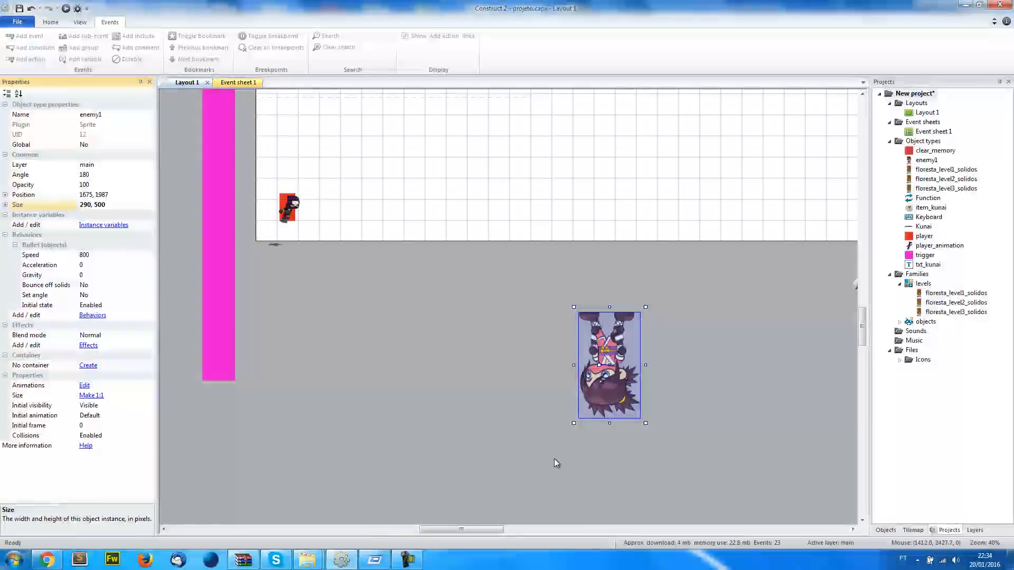
pyautogui.click(553, 458)
pyautogui.scroll(2, 553, 469)
pyautogui.click(594, 443)
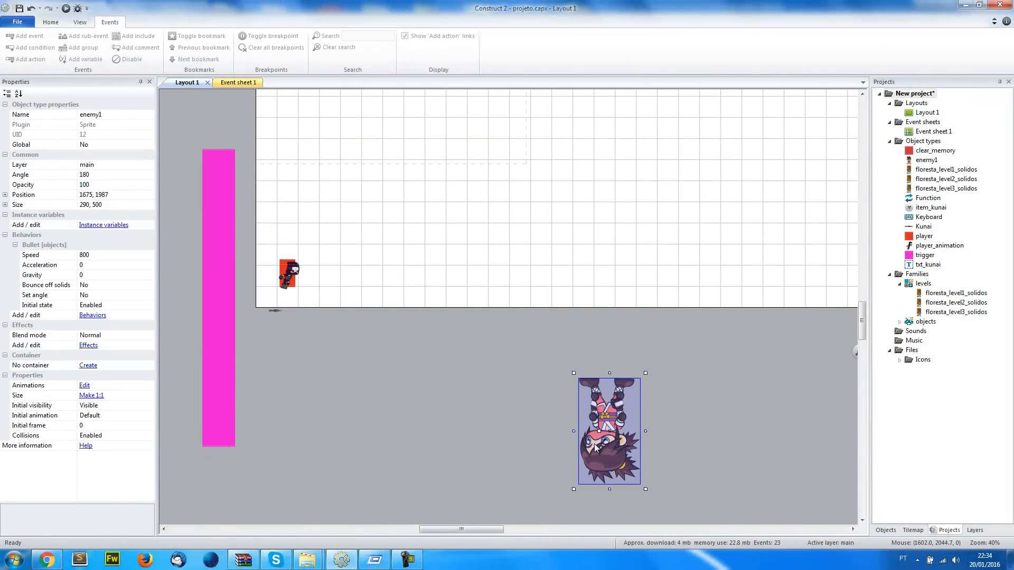
# Reopen enemy1's image editor and mirror and flip all frames of the Default animation
pyautogui.doubleClick(609, 447)
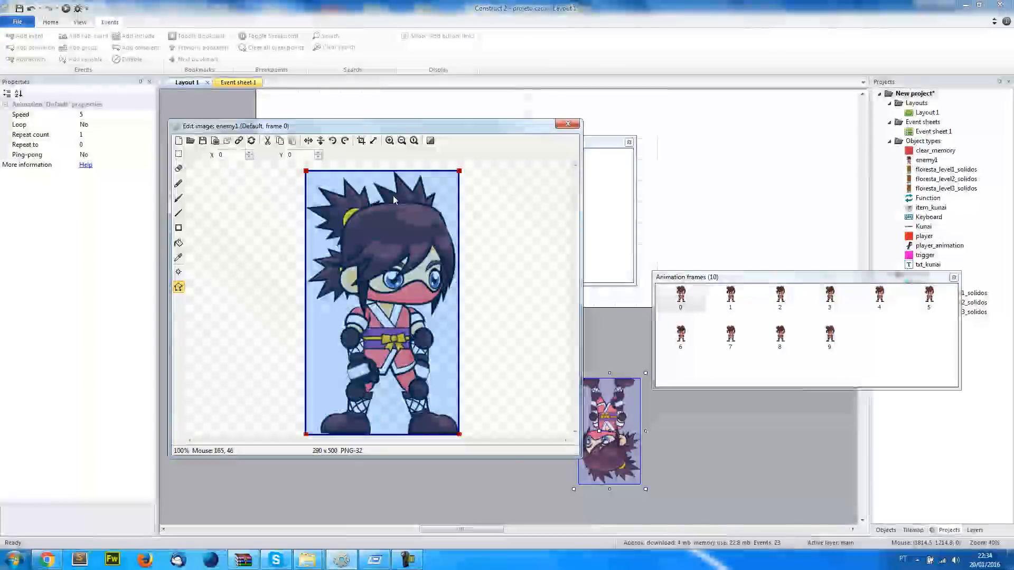
pyautogui.click(305, 142)
pyautogui.click(306, 143)
pyautogui.click(308, 141)
pyautogui.click(308, 140)
pyautogui.click(308, 141)
pyautogui.click(308, 141)
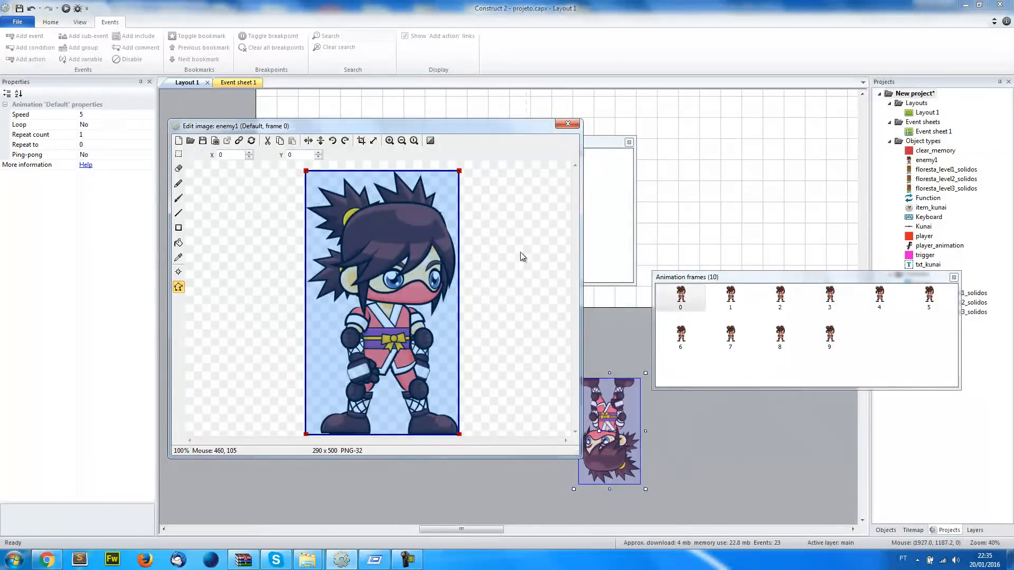
pyautogui.keyDown('shift'); pyautogui.click(308, 141); pyautogui.keyUp('shift')
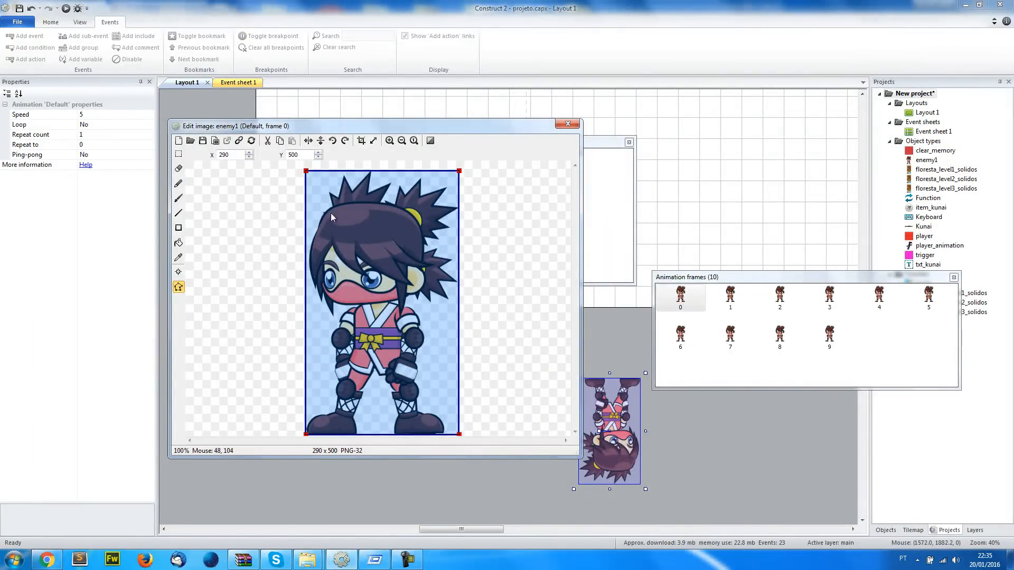
pyautogui.click(321, 141)
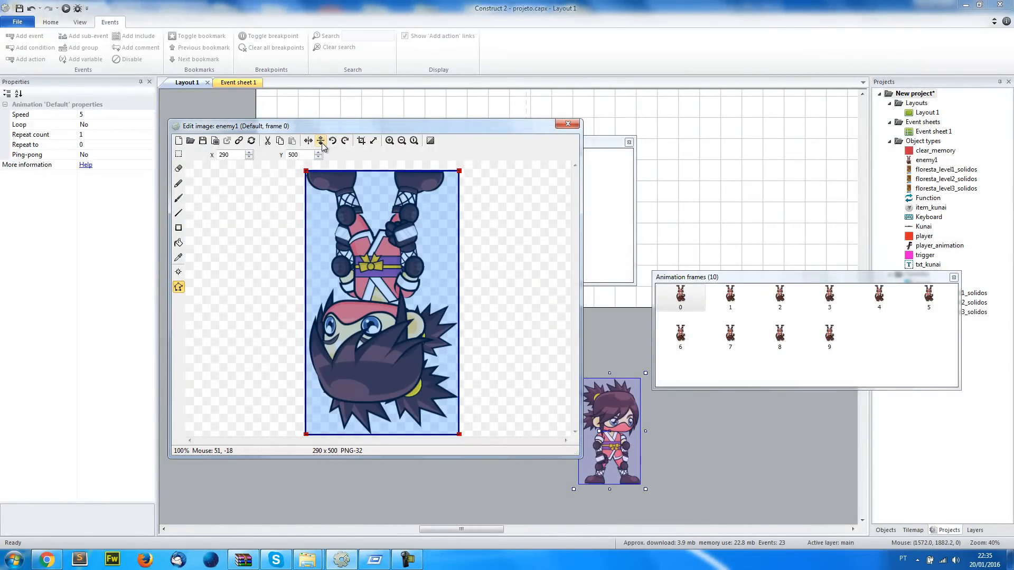
# Move enemy1 closer to the layout's lower edge, mirror its entire Default animation once more, and close the image editor
pyautogui.click(627, 420)
pyautogui.moveTo(623, 425); pyautogui.dragTo(599, 367)
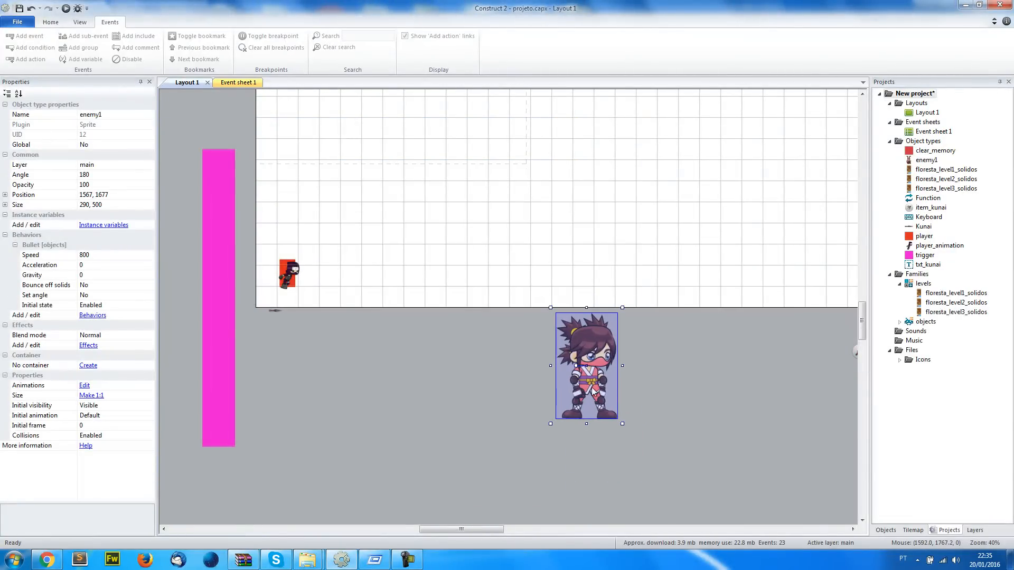
pyautogui.doubleClick(600, 363)
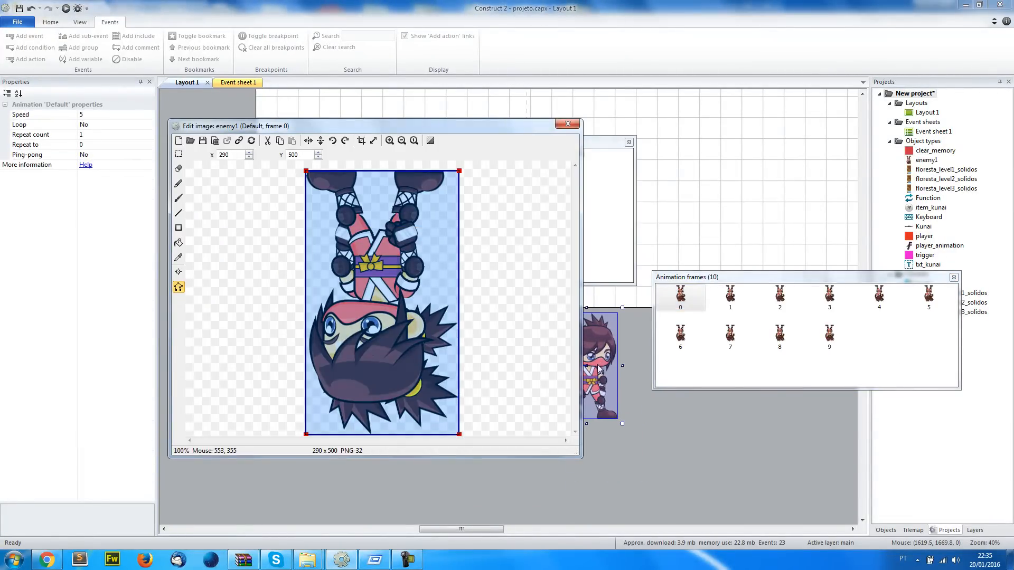
pyautogui.keyDown('shift'); pyautogui.click(308, 141); pyautogui.keyUp('shift')
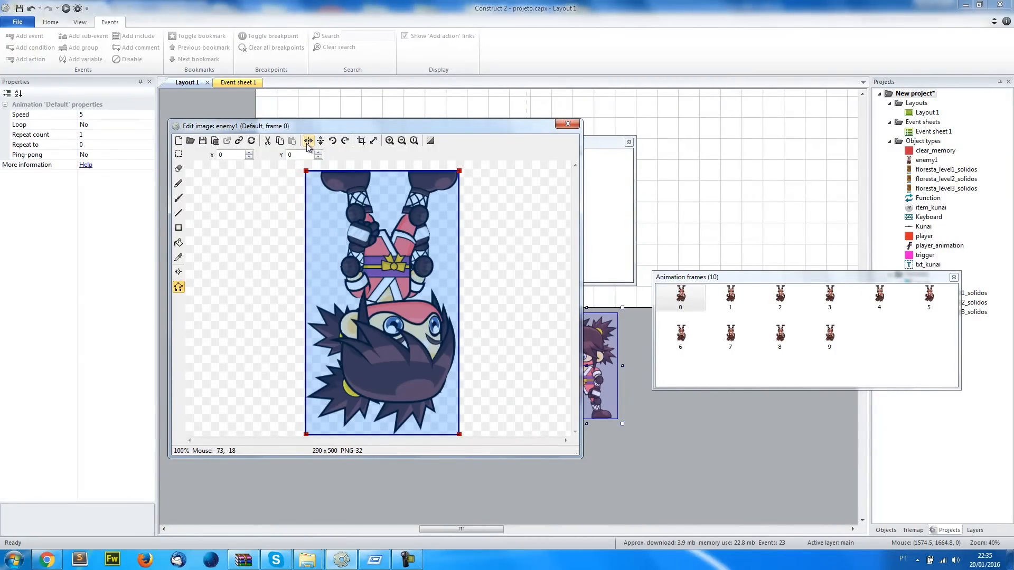
pyautogui.click(567, 123)
pyautogui.click(575, 428)
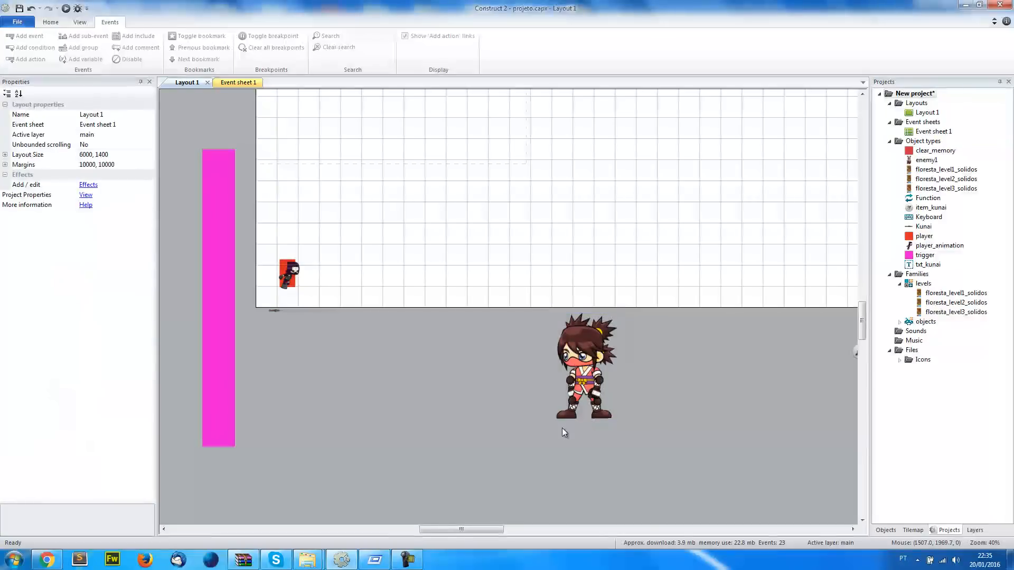
# Set enemy1's Default animation to speed 20, looping enabled and repeat count 0
pyautogui.click(586, 372)
pyautogui.scroll(2, 590, 412)
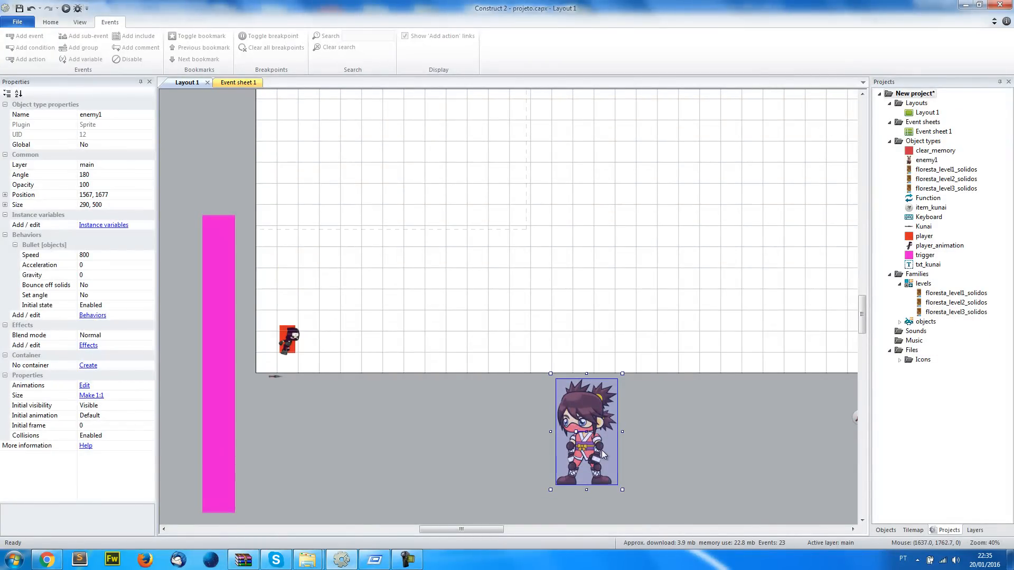
pyautogui.doubleClick(597, 419)
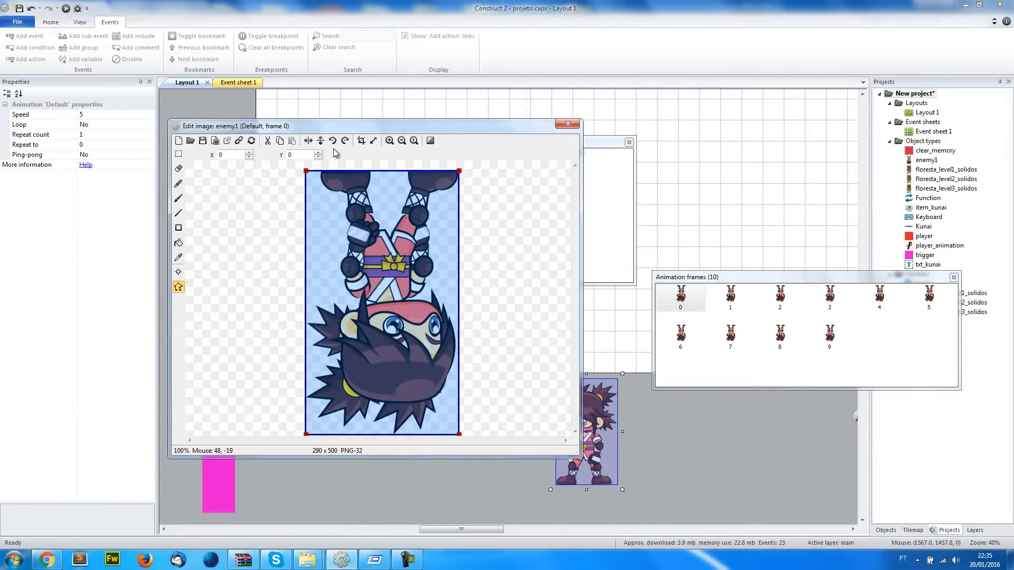
pyautogui.click(603, 229)
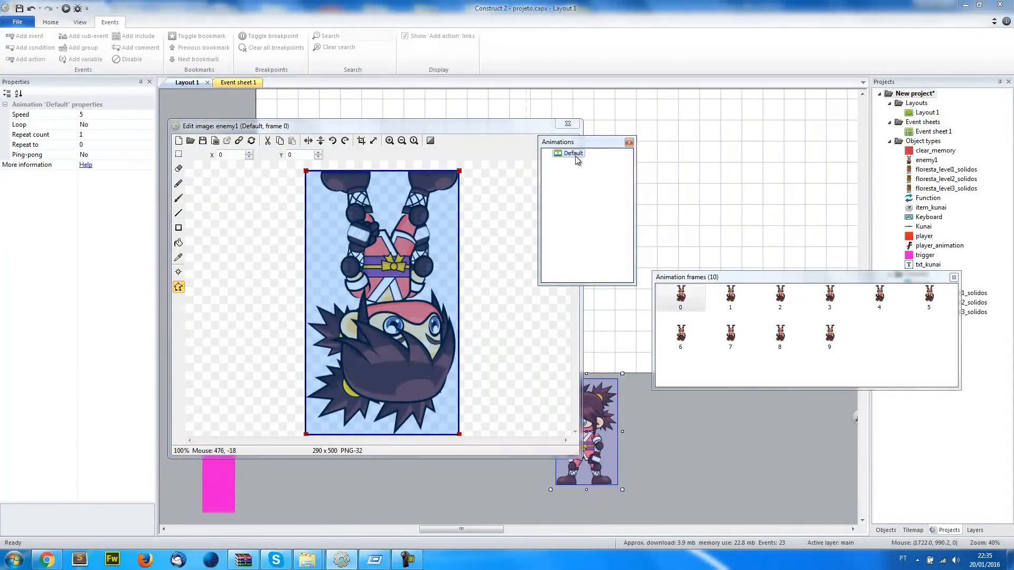
pyautogui.click(100, 116)
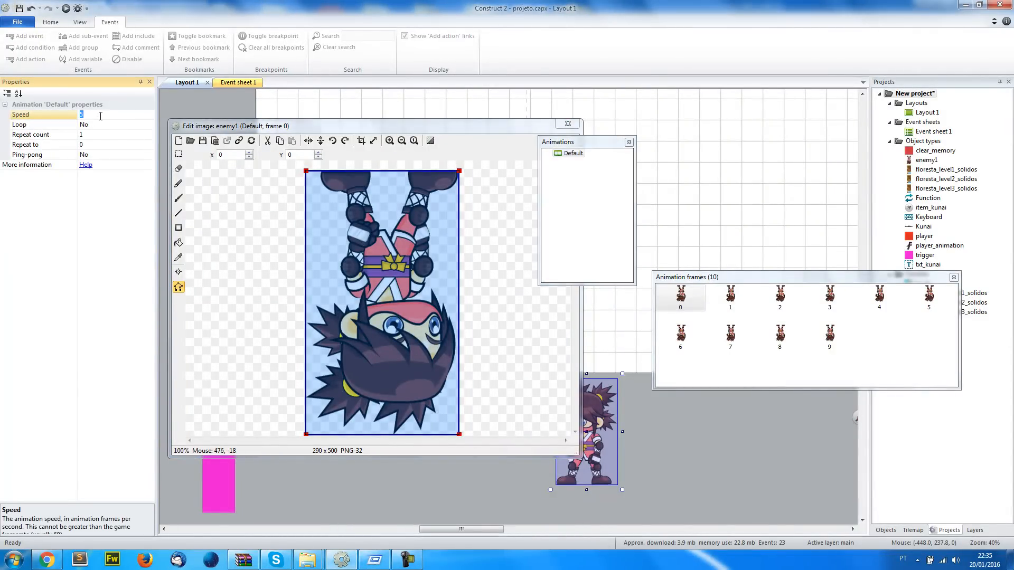
pyautogui.doubleClick(103, 125)
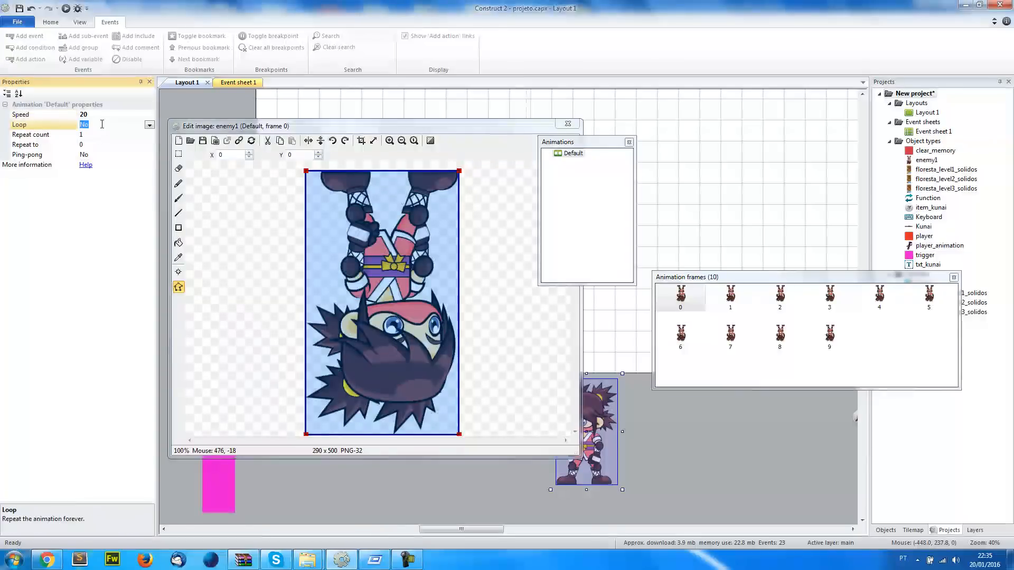
pyautogui.click(94, 135)
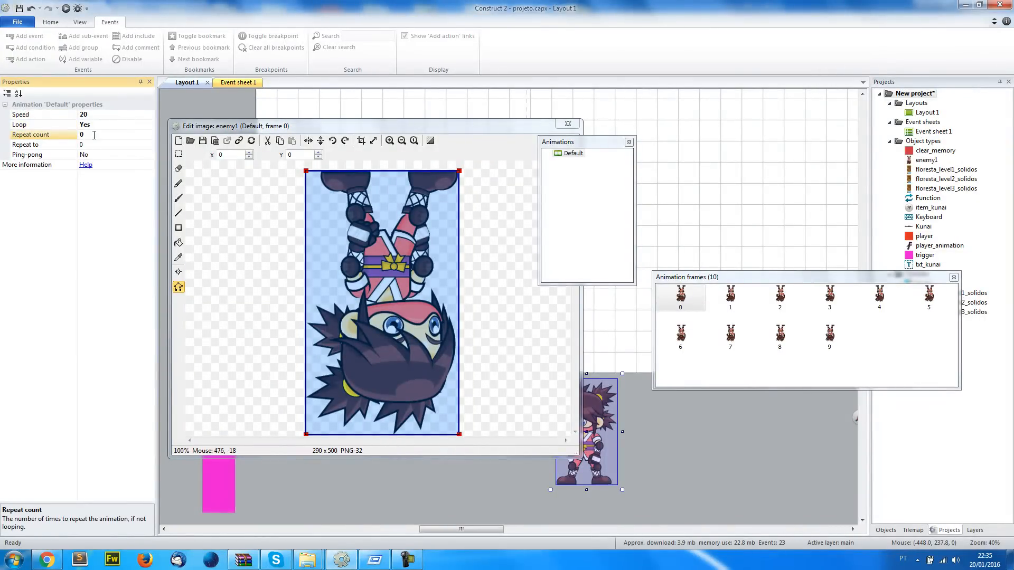
# Preview enemy1's Default animation, then close the preview and the image editor
pyautogui.rightClick(578, 154)
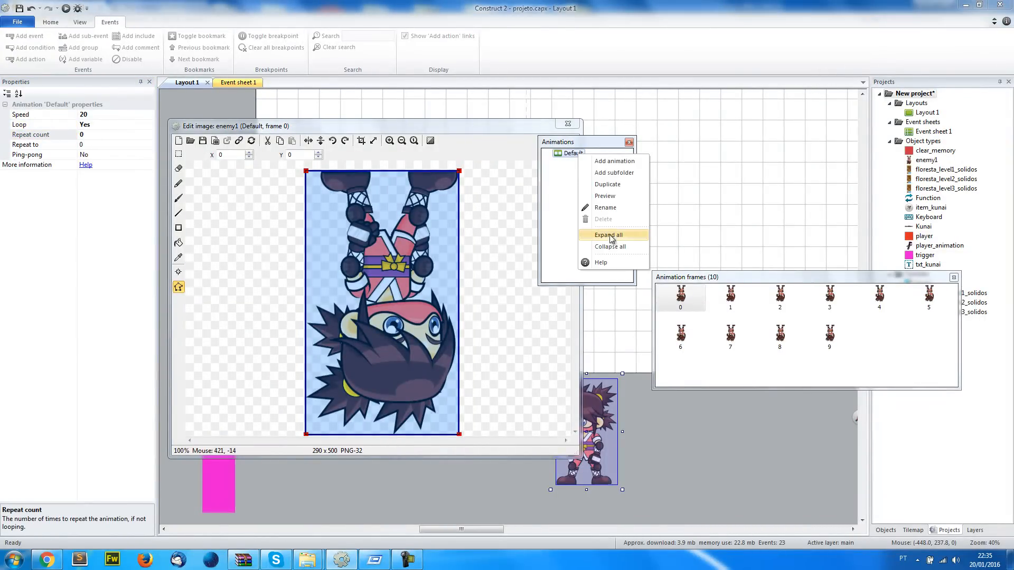
pyautogui.click(610, 197)
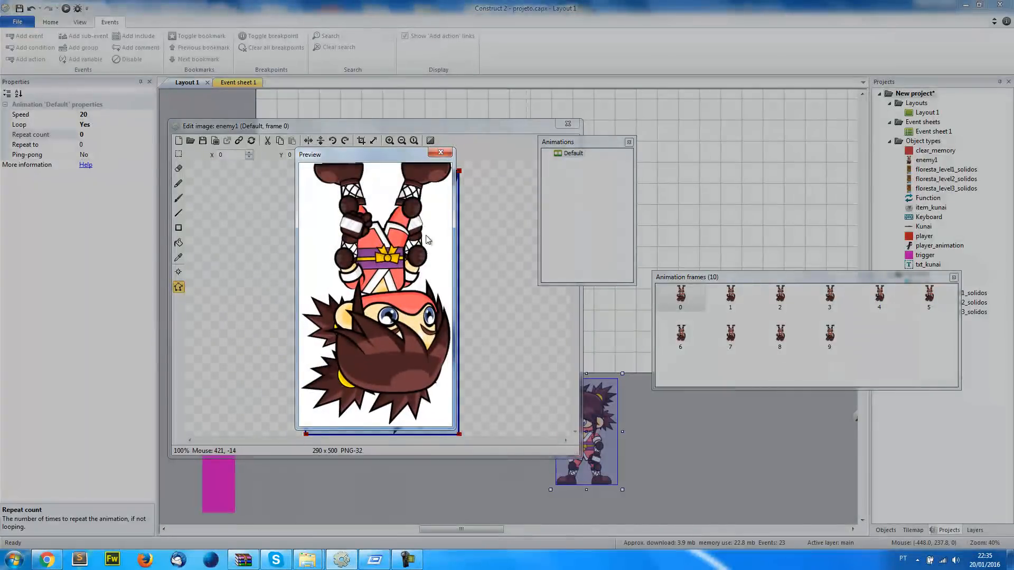
pyautogui.click(440, 153)
pyautogui.click(568, 124)
# Scale enemy1 proportionally to about 84 by 144 beside the player for comparison, and place it outside the layout below the player
pyautogui.moveTo(597, 455); pyautogui.dragTo(534, 365)
pyautogui.moveTo(545, 313); pyautogui.dragTo(502, 381)
pyautogui.keyDown('ctrl'); pyautogui.scroll(2, 589, 433); pyautogui.keyUp('ctrl')
pyautogui.moveTo(626, 455); pyautogui.dragTo(239, 323)
pyautogui.moveTo(239, 323); pyautogui.dragTo(468, 324, button='middle')
pyautogui.keyDown('ctrl'); pyautogui.scroll(2, 466, 303); pyautogui.keyUp('ctrl')
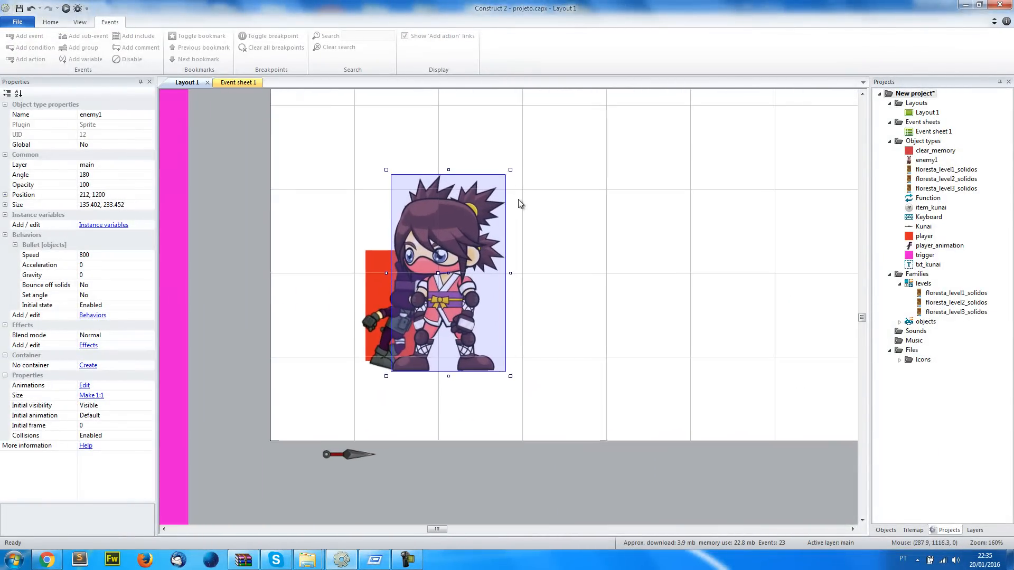
pyautogui.moveTo(514, 170); pyautogui.dragTo(731, 277)
pyautogui.keyDown('ctrl'); pyautogui.scroll(-3, 731, 277); pyautogui.keyUp('ctrl')
pyautogui.keyDown('ctrl'); pyautogui.scroll(-3, 730, 278); pyautogui.keyUp('ctrl')
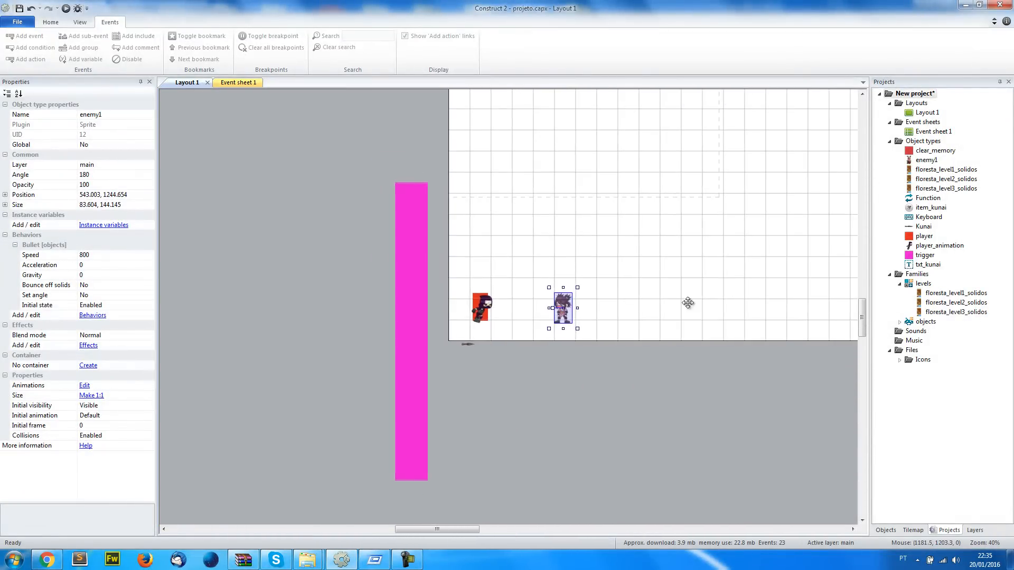
pyautogui.moveTo(377, 374); pyautogui.dragTo(377, 445)
pyautogui.click(327, 464)
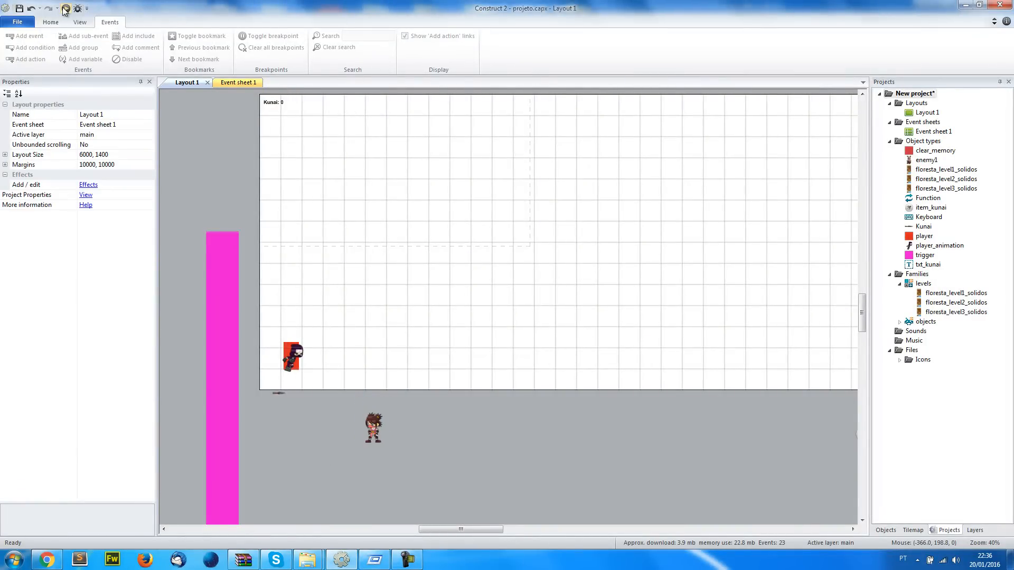
# Run the game in the browser and jump across the platforms to check how the spawned enemy1 looks
pyautogui.click(46, 560)
pyautogui.click(144, 6)
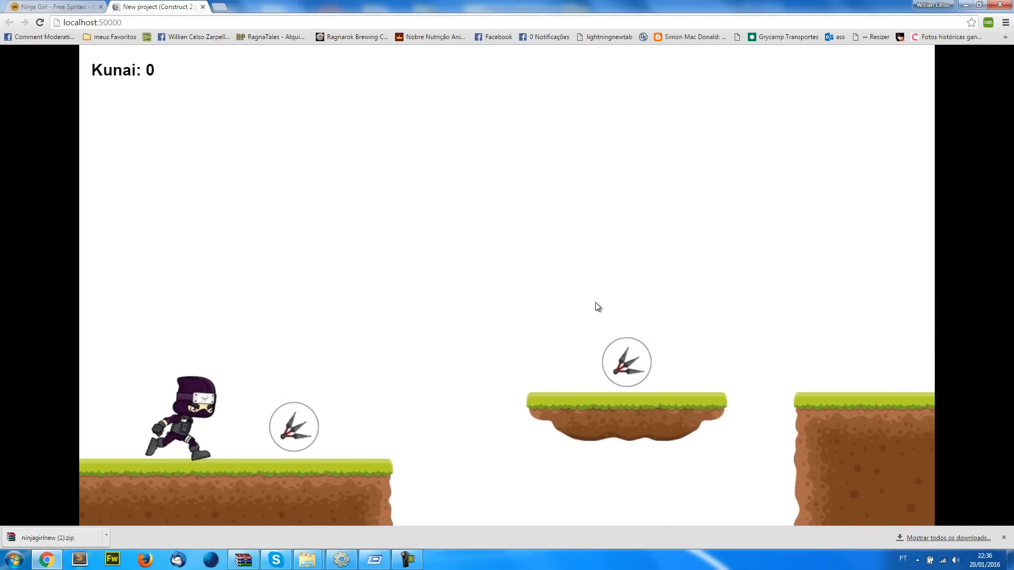
pyautogui.press('Up')
pyautogui.press('Up')
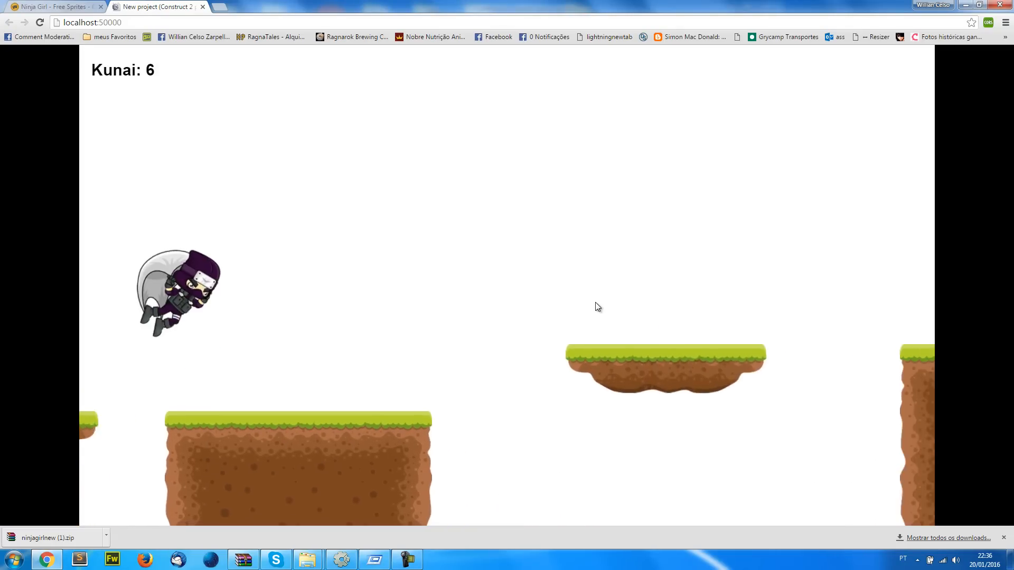
pyautogui.press('Up')
pyautogui.press('Up')
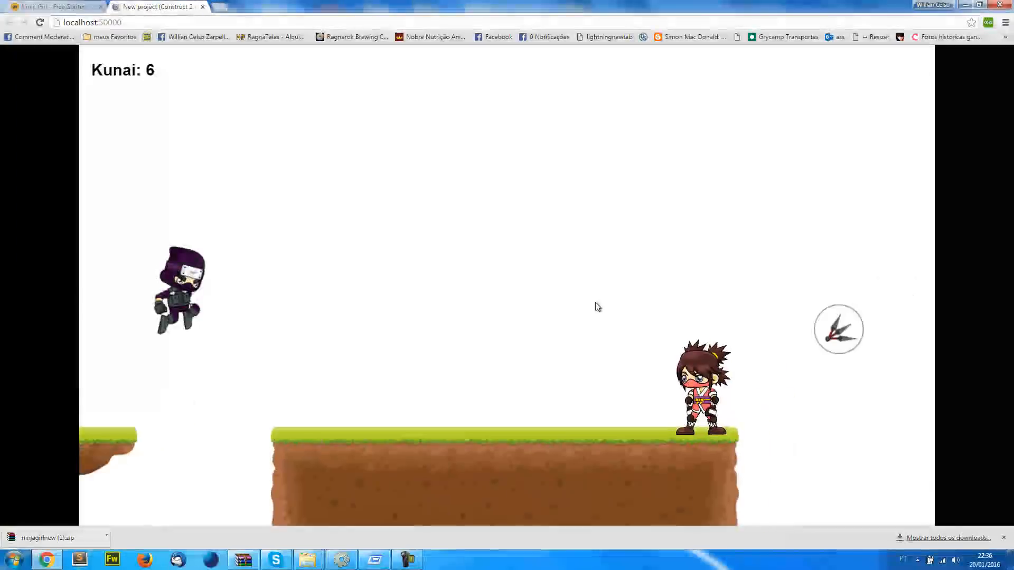
pyautogui.press('Up')
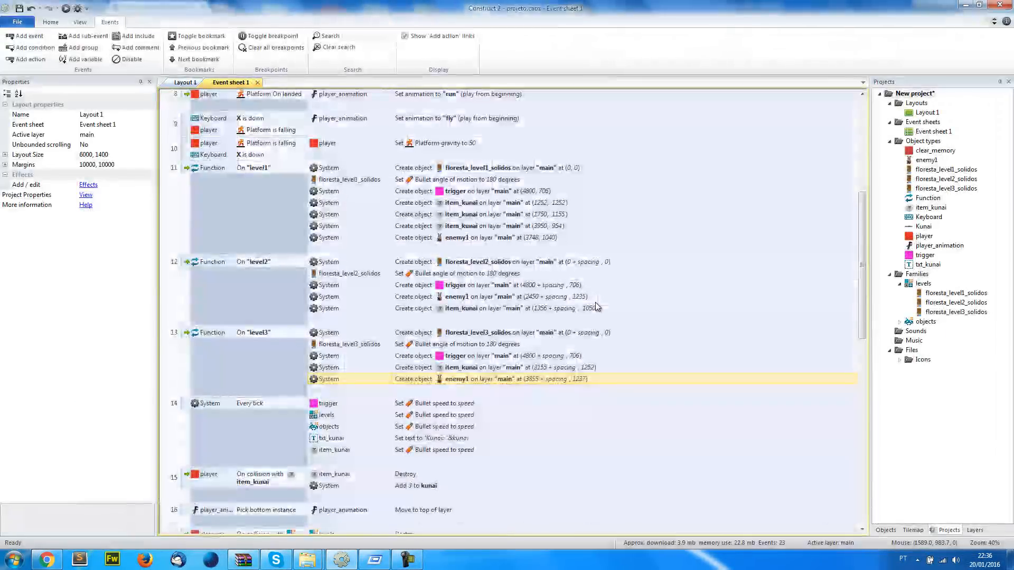
# Add an event at the end of Event sheet 1 for Kunai colliding with enemy1
pyautogui.scroll(-5, 581, 317)
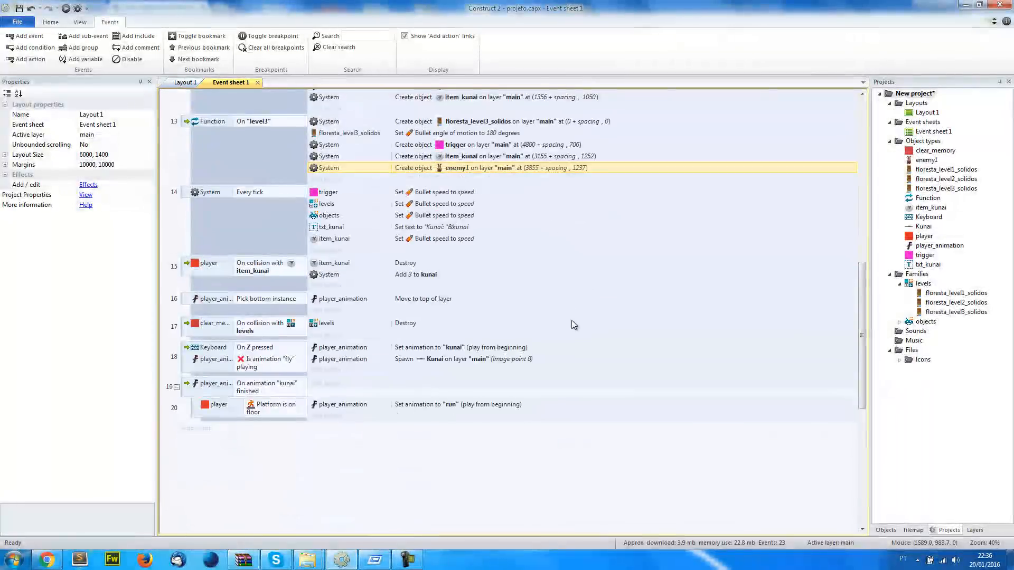
pyautogui.scroll(-3, 528, 331)
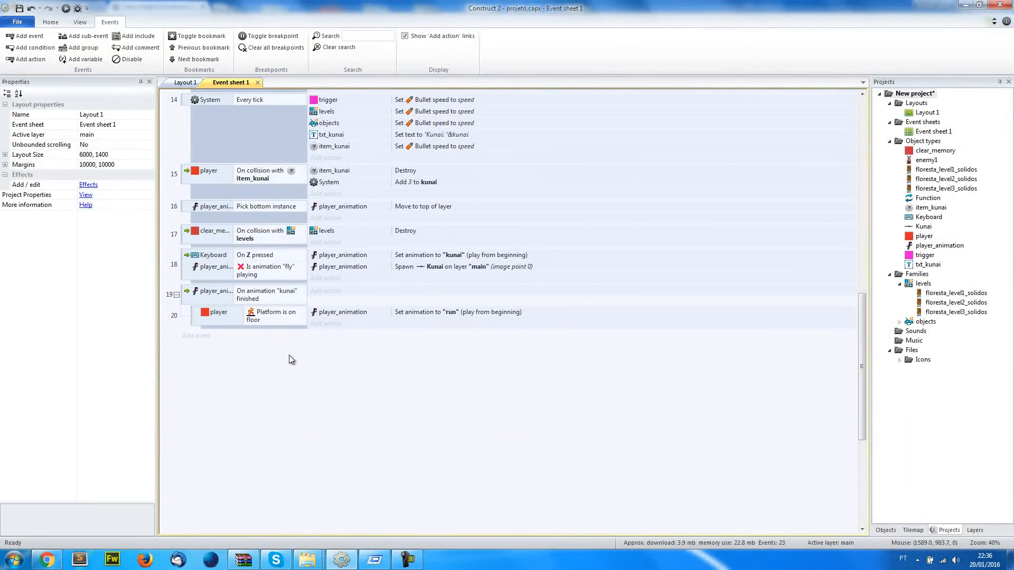
pyautogui.click(205, 336)
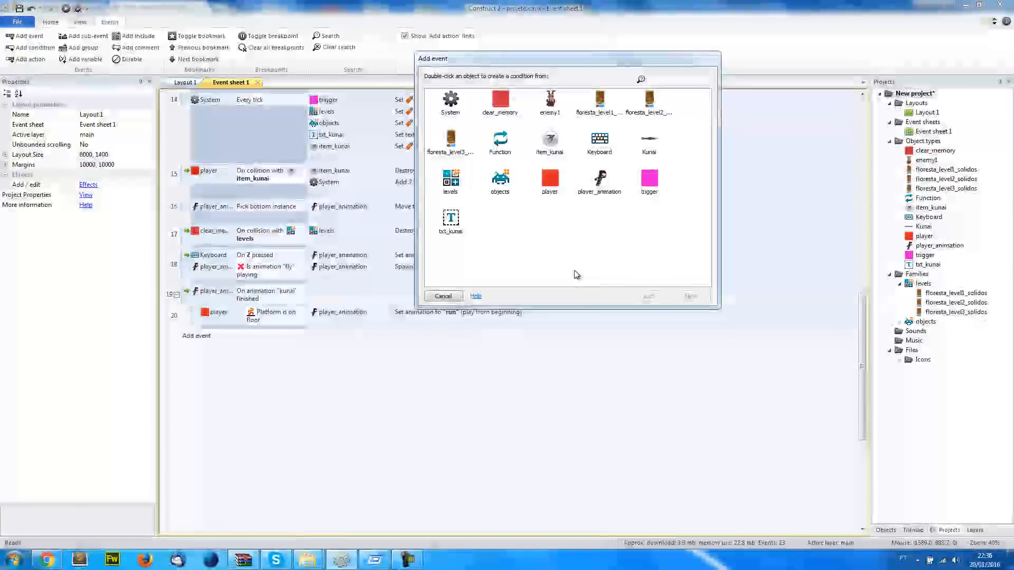
pyautogui.doubleClick(650, 142)
pyautogui.doubleClick(601, 276)
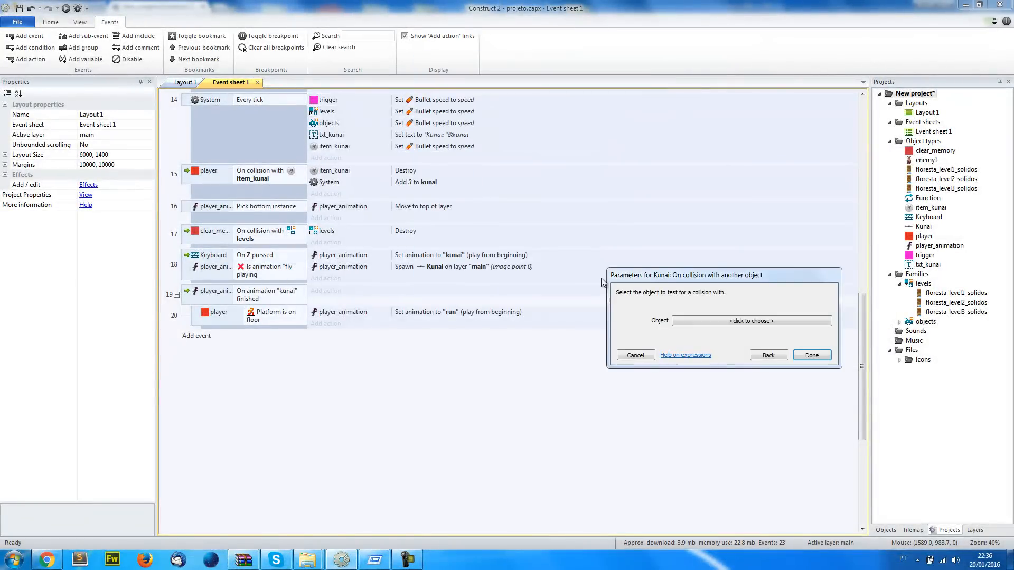
pyautogui.click(768, 356)
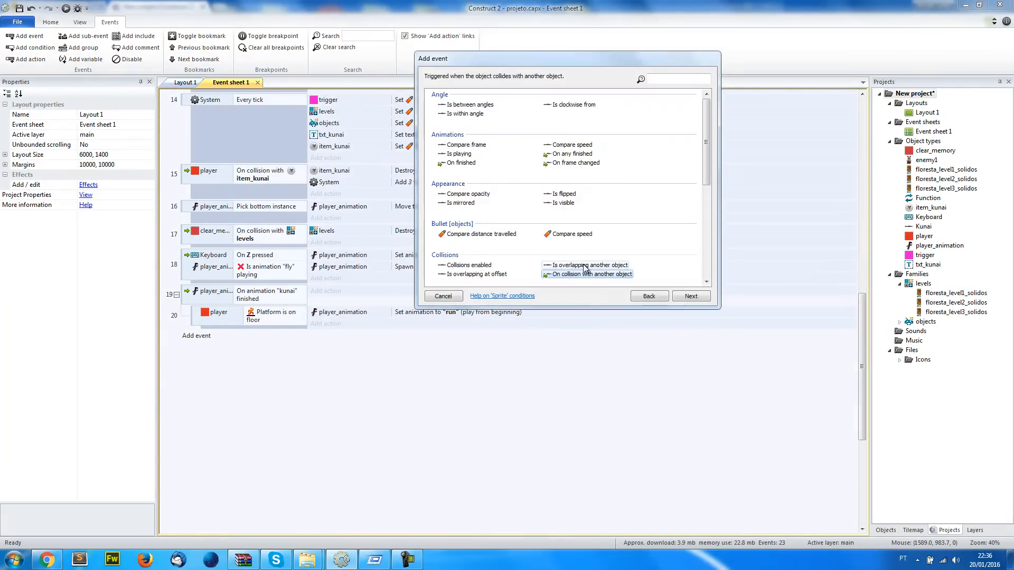
pyautogui.doubleClick(578, 277)
pyautogui.click(766, 321)
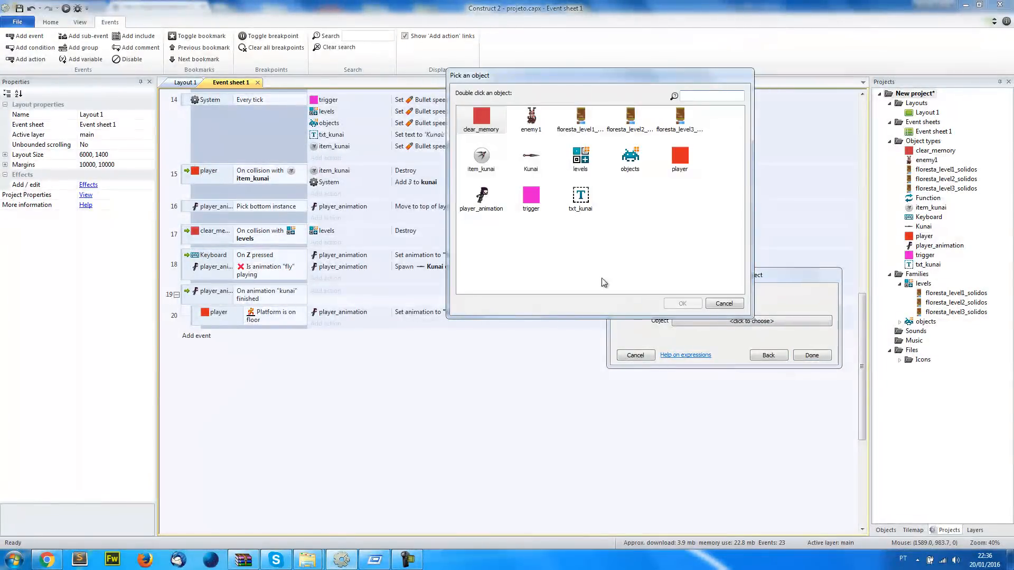
pyautogui.doubleClick(531, 121)
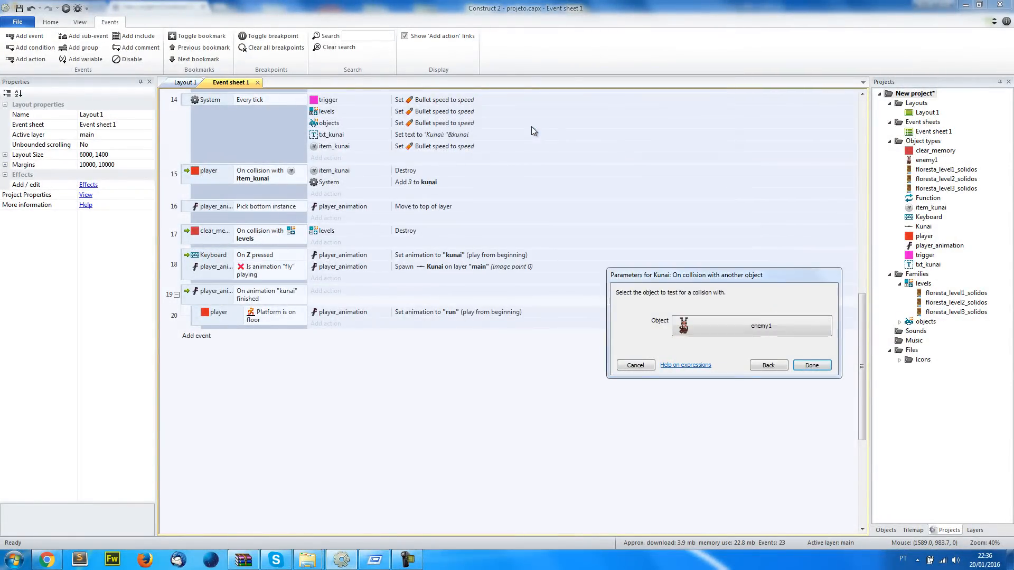
pyautogui.click(811, 366)
# Add an action destroying enemy1 to the event for Kunai colliding with enemy1
pyautogui.click(340, 338)
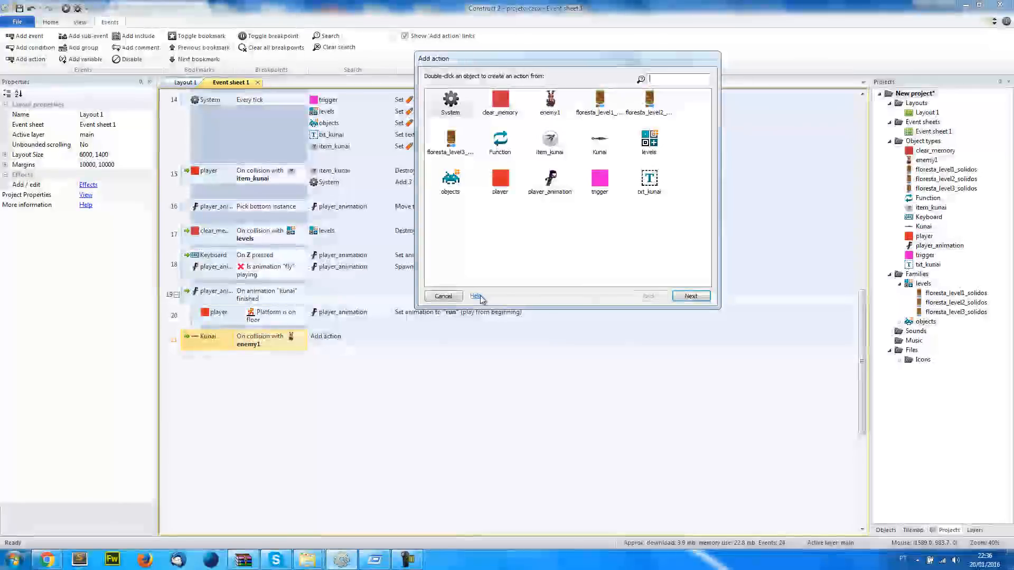
pyautogui.doubleClick(550, 106)
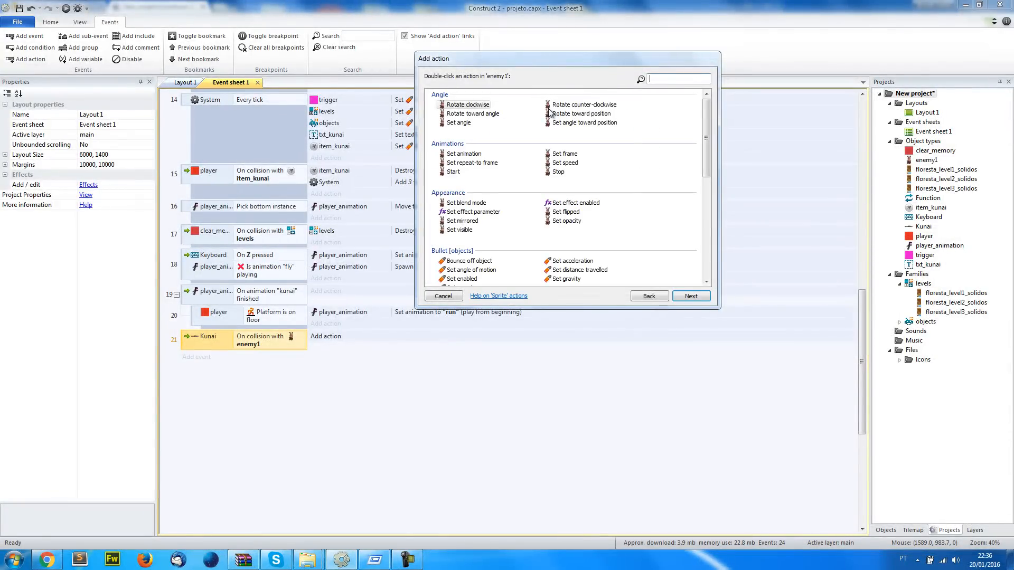
pyautogui.write('des')
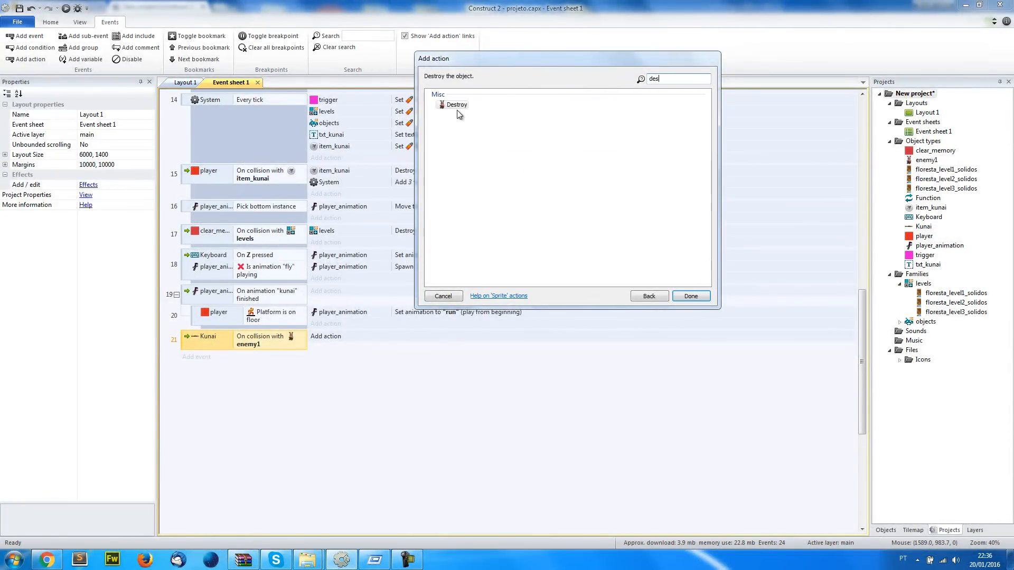
pyautogui.doubleClick(457, 105)
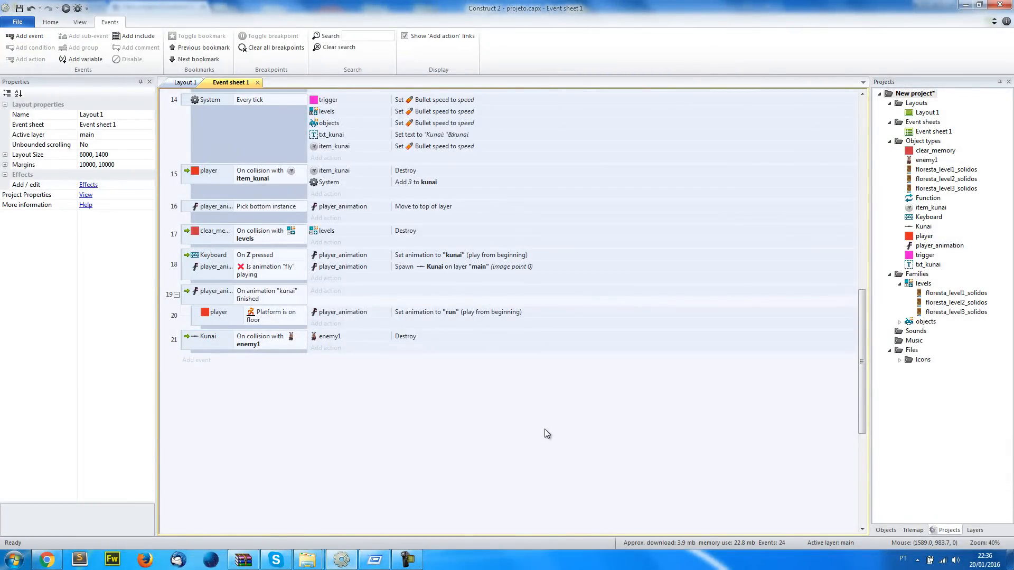
pyautogui.rightClick(922, 275)
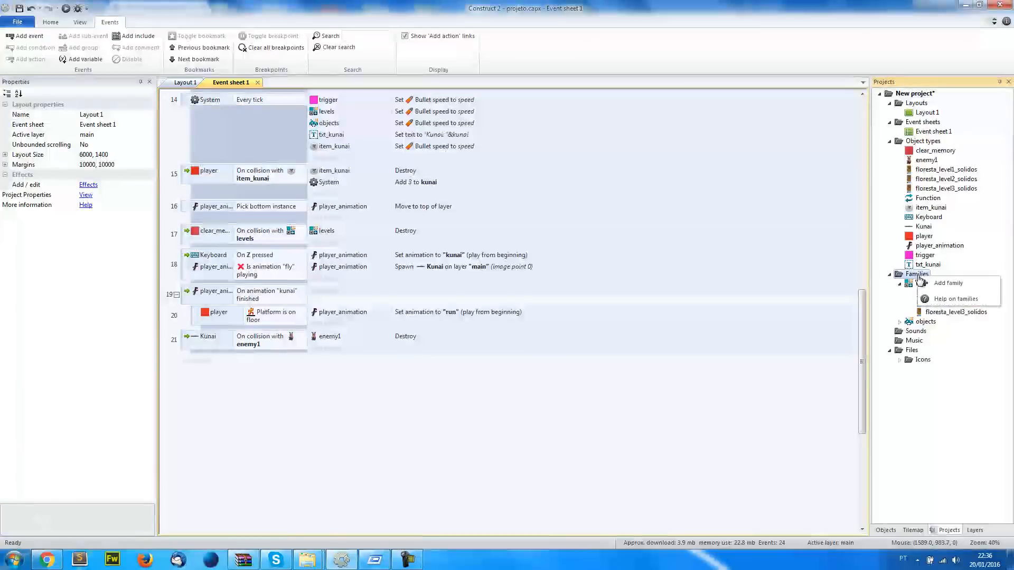
pyautogui.click(945, 283)
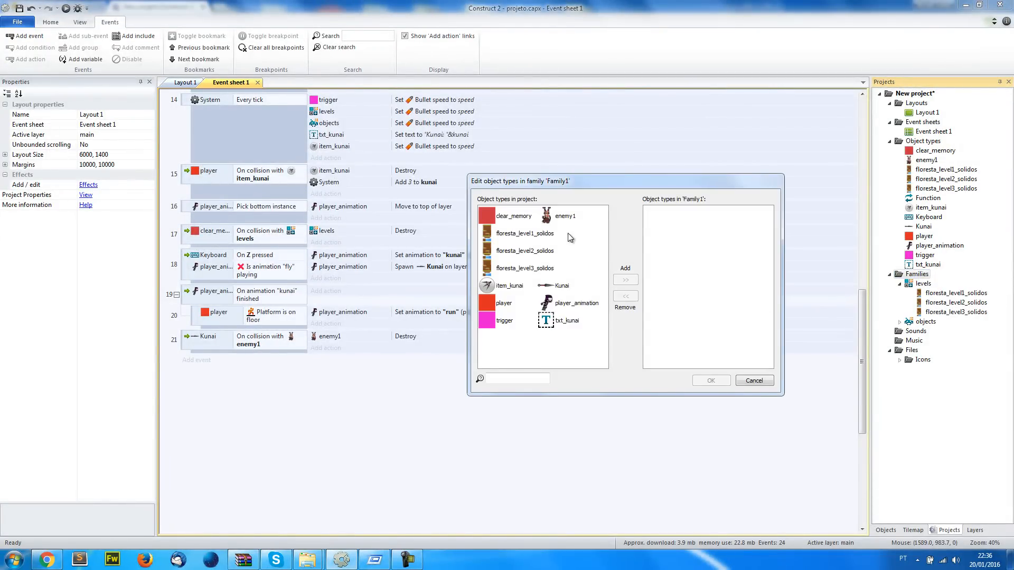
pyautogui.click(755, 380)
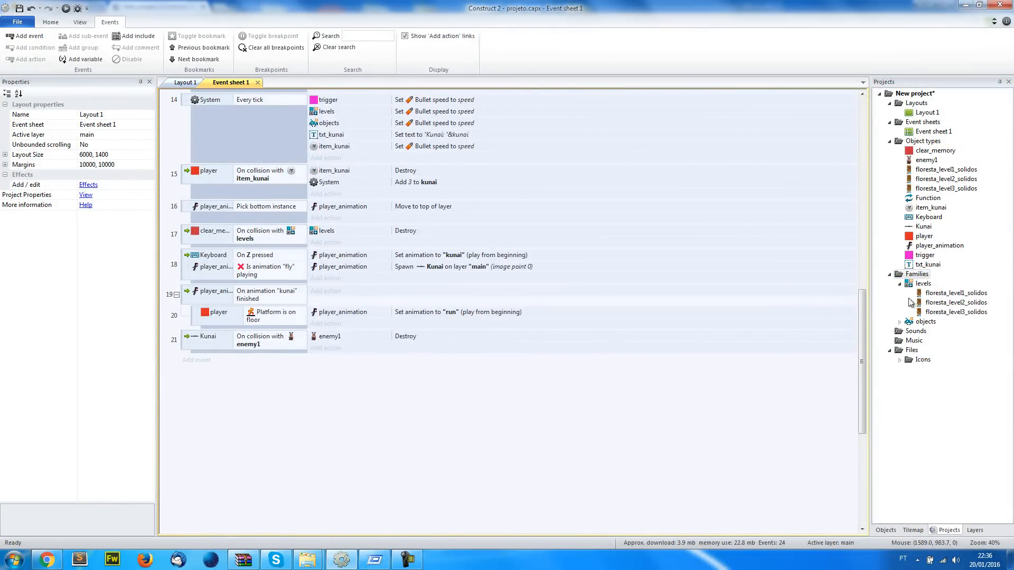
# Create an object family containing enemy1 and name it enemies
pyautogui.rightClick(917, 275)
pyautogui.click(926, 284)
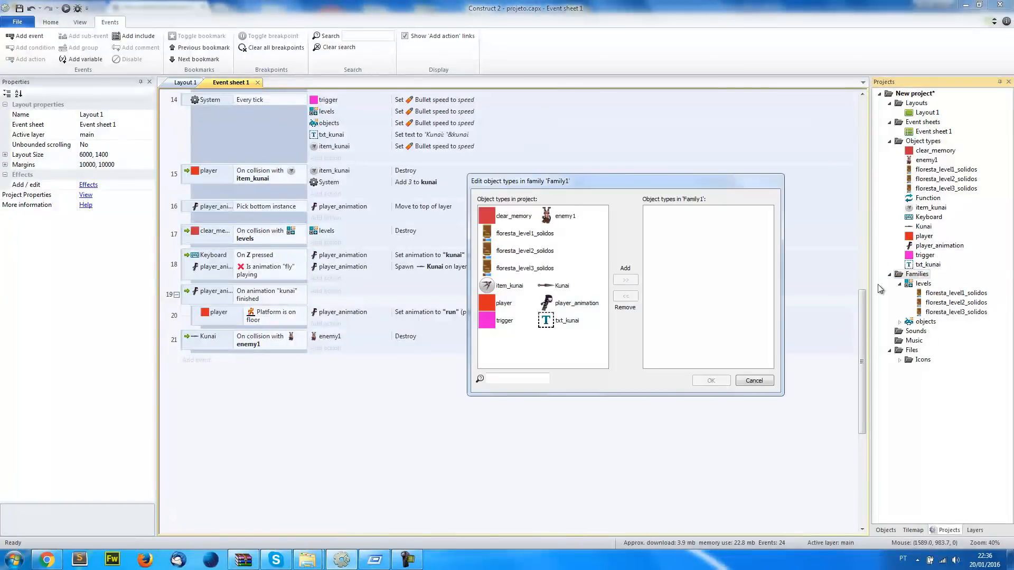
pyautogui.doubleClick(568, 218)
pyautogui.click(708, 381)
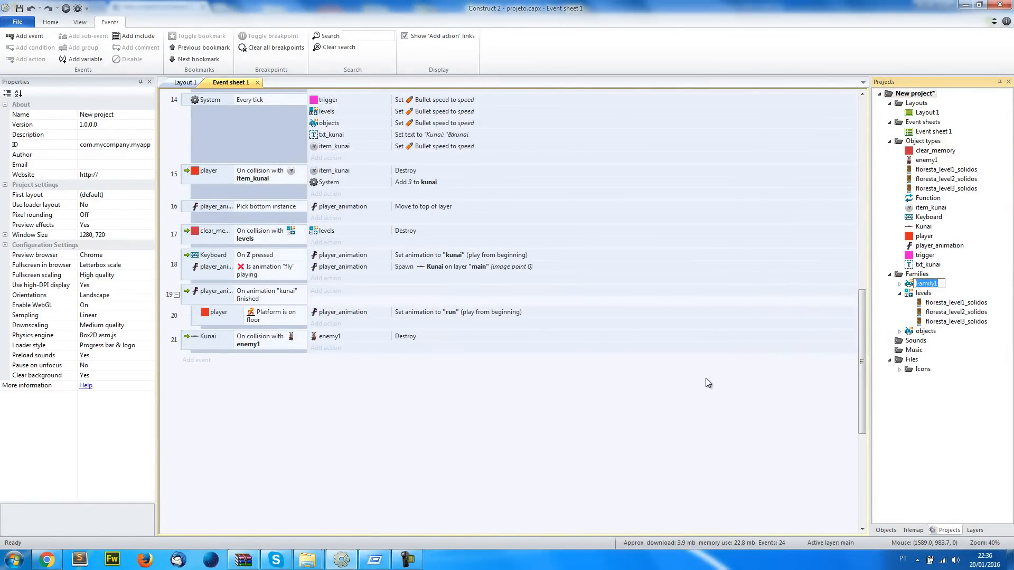
pyautogui.write('enemies')
pyautogui.press('Return')
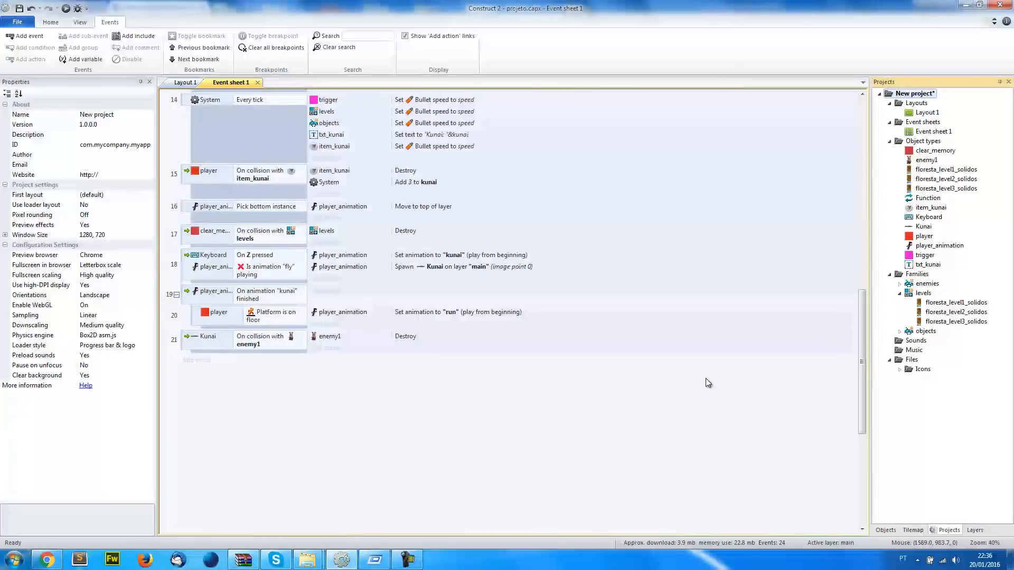
# Change the Kunai collision condition in event 21 to test against the enemies family
pyautogui.doubleClick(259, 341)
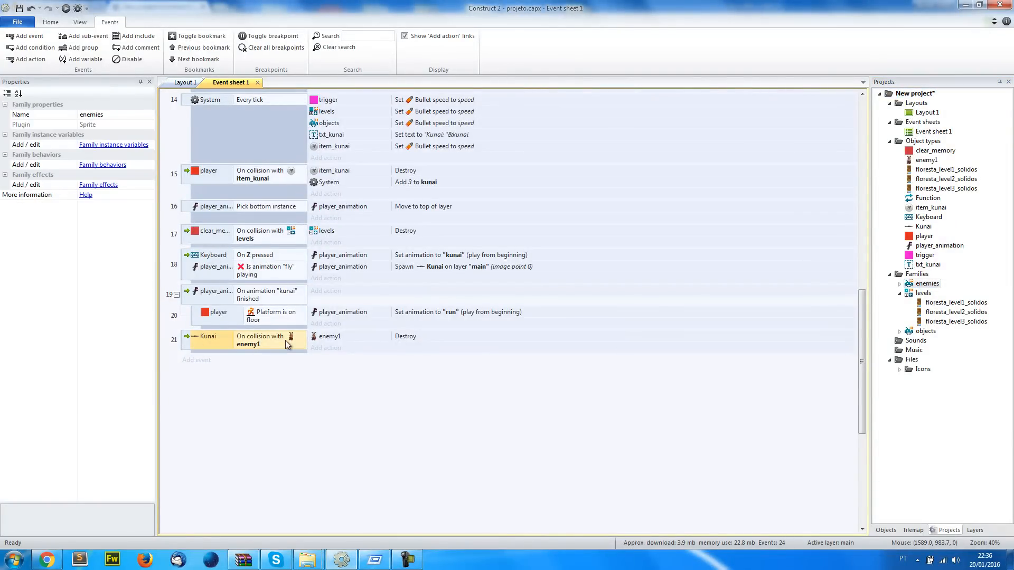
pyautogui.click(734, 325)
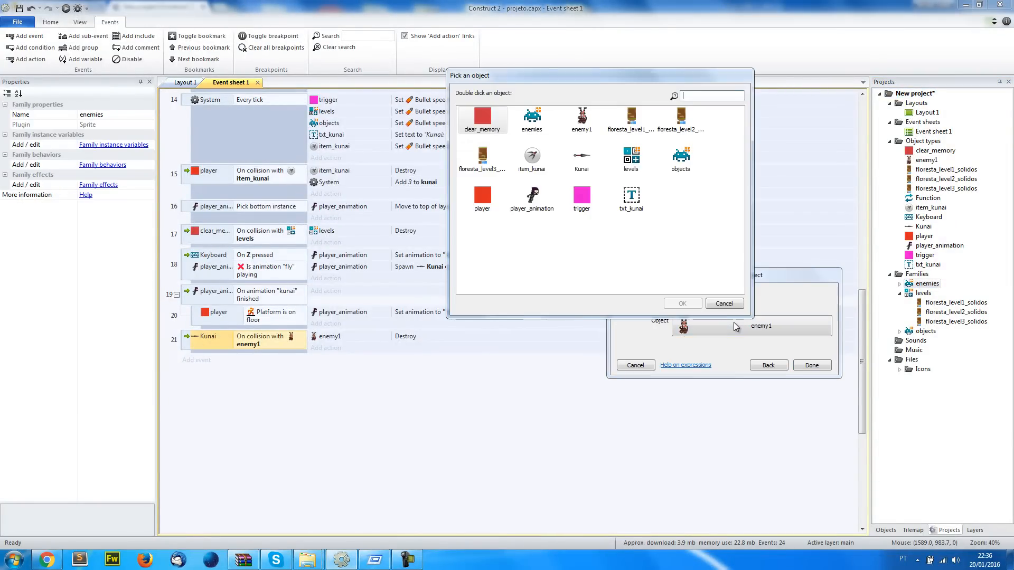
pyautogui.doubleClick(532, 118)
pyautogui.click(813, 365)
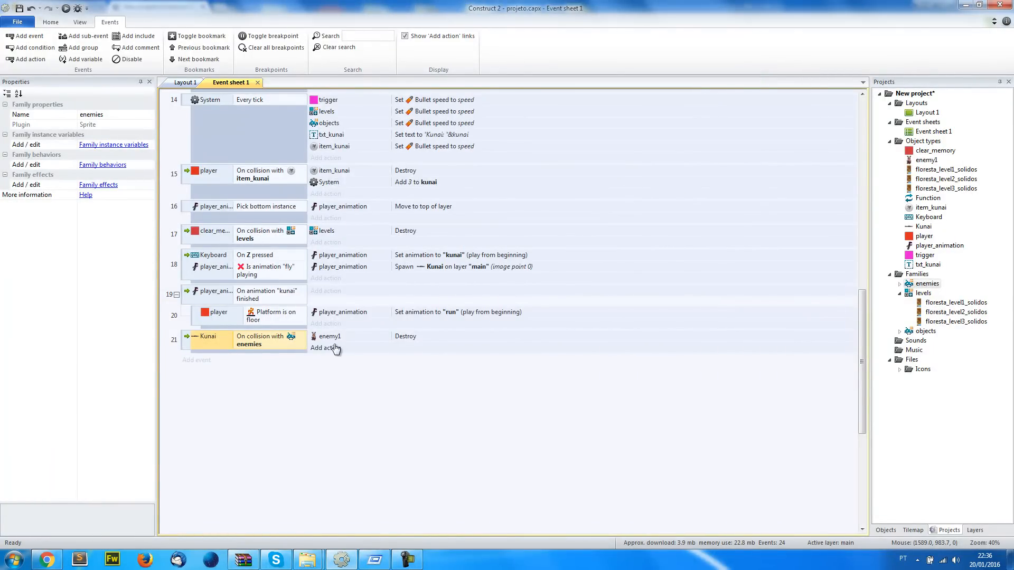
# Replace the enemy1 action in the Kunai collision event with Destroy on the enemies family
pyautogui.doubleClick(335, 337)
pyautogui.click(648, 297)
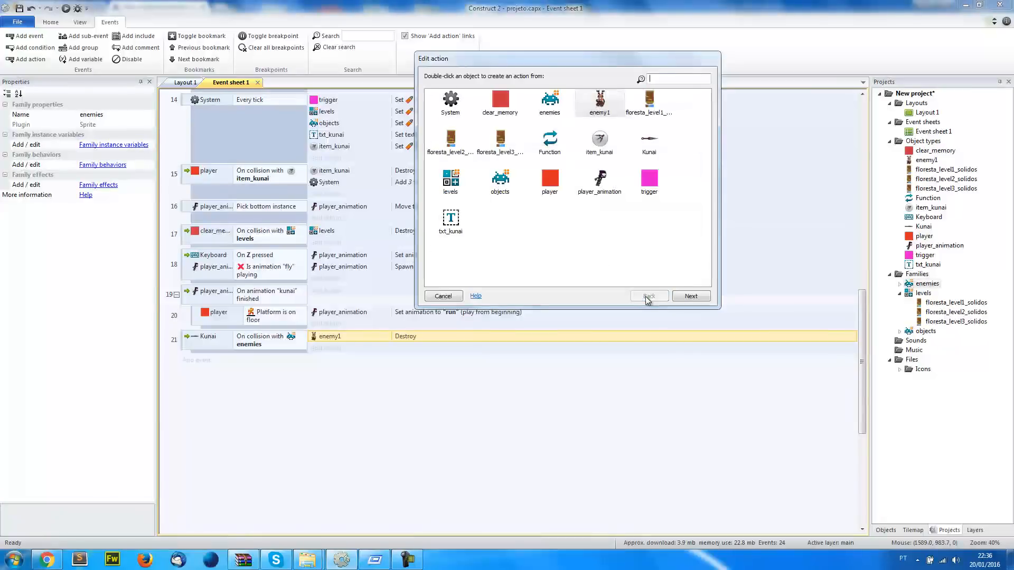
pyautogui.doubleClick(555, 106)
pyautogui.write('destroy')
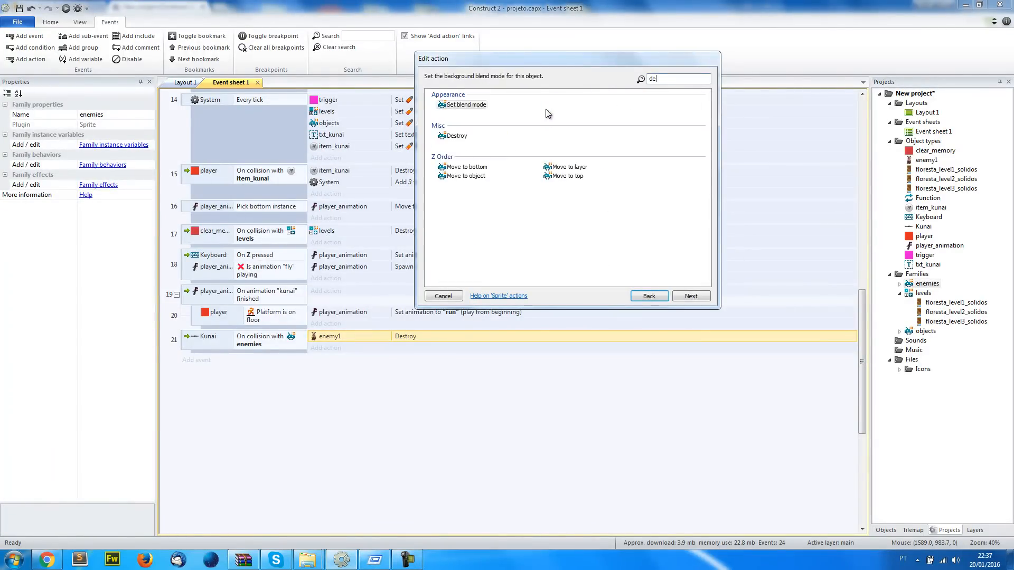
pyautogui.doubleClick(455, 109)
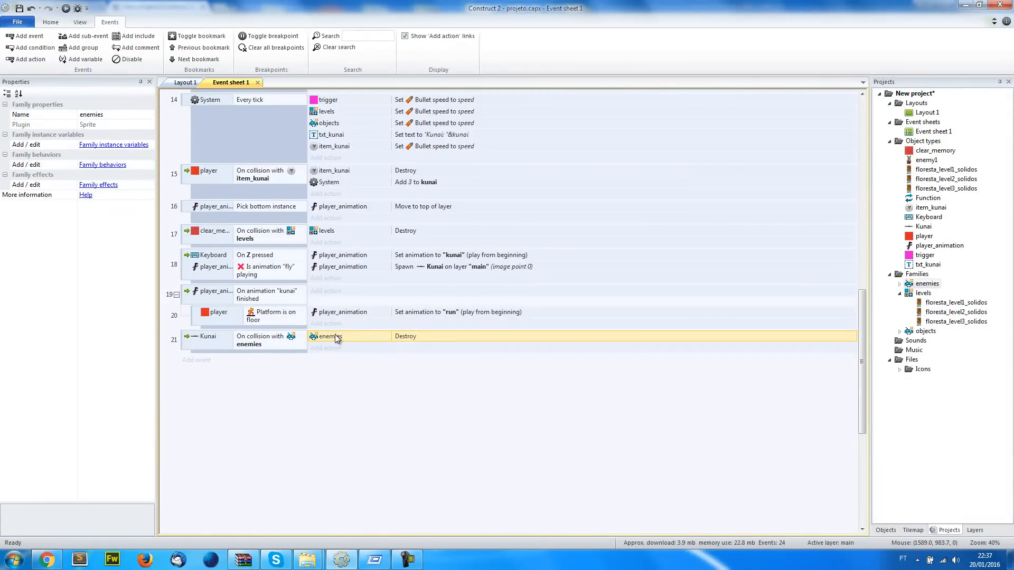
pyautogui.click(185, 82)
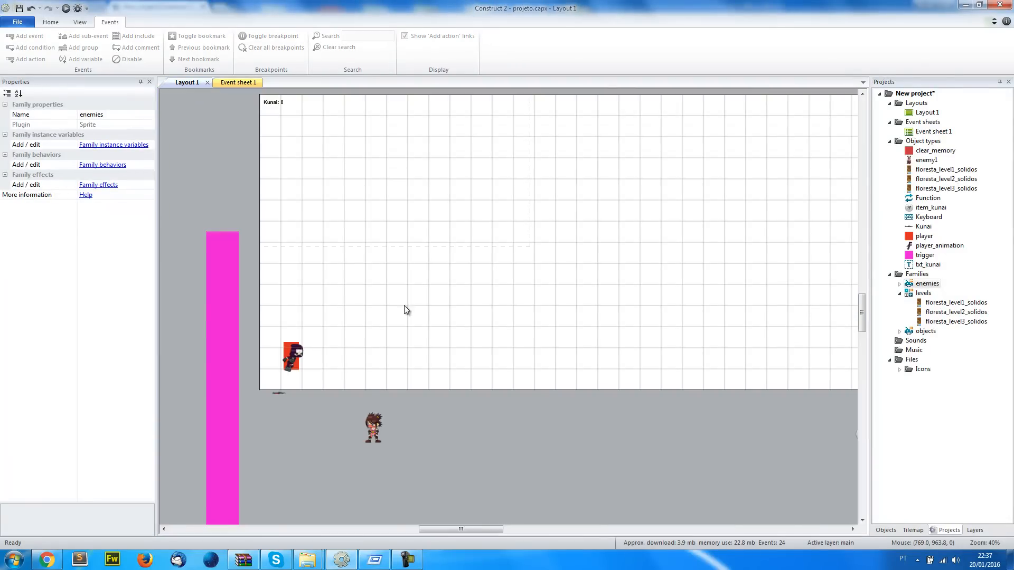
pyautogui.click(225, 82)
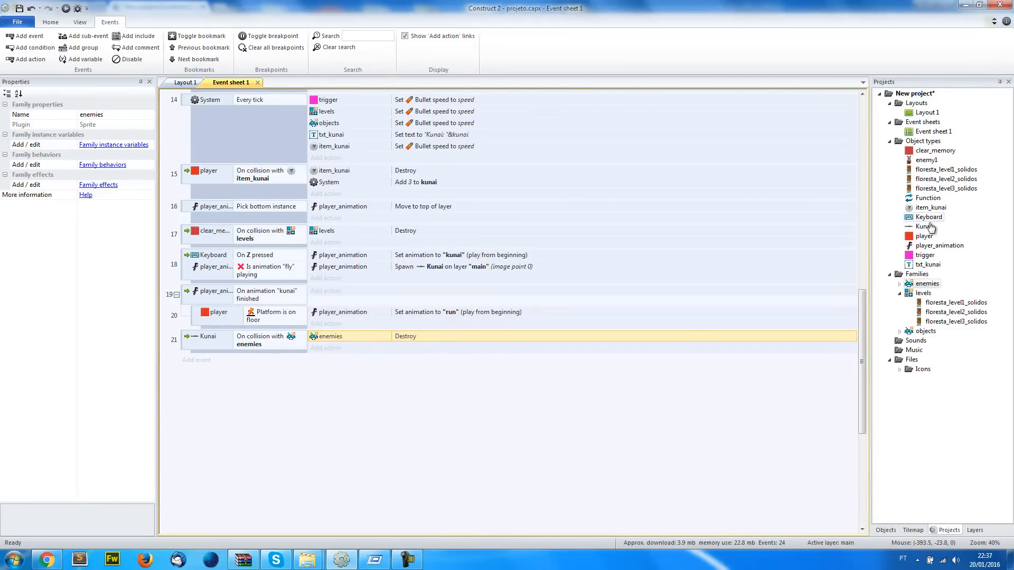
pyautogui.click(228, 348)
pyautogui.click(339, 338)
pyautogui.click(339, 433)
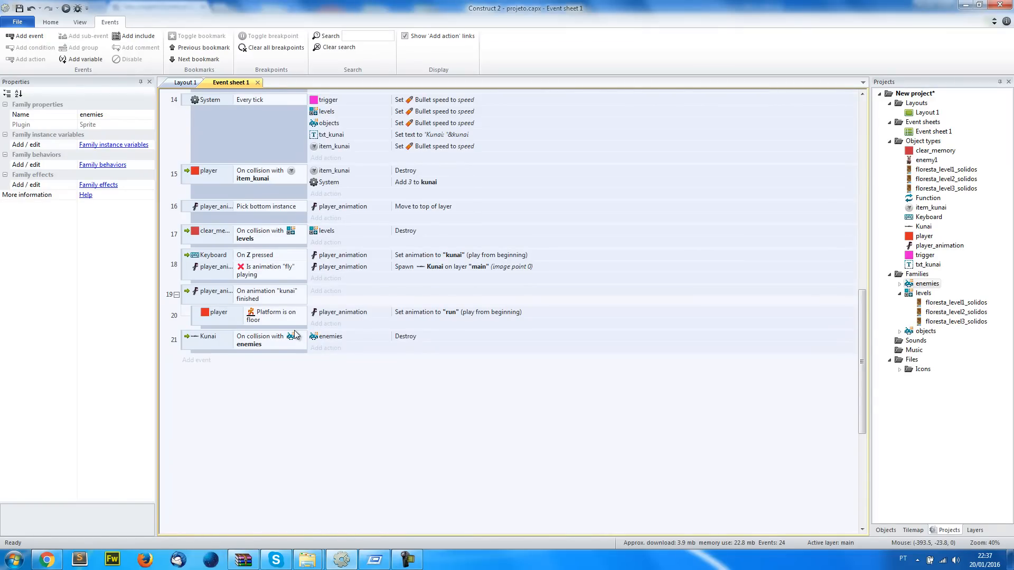
# Run the game from Layout 1 and jump across the platforms to test kunai throws at the enemy, then return to Construct 2
pyautogui.click(186, 82)
pyautogui.click(65, 9)
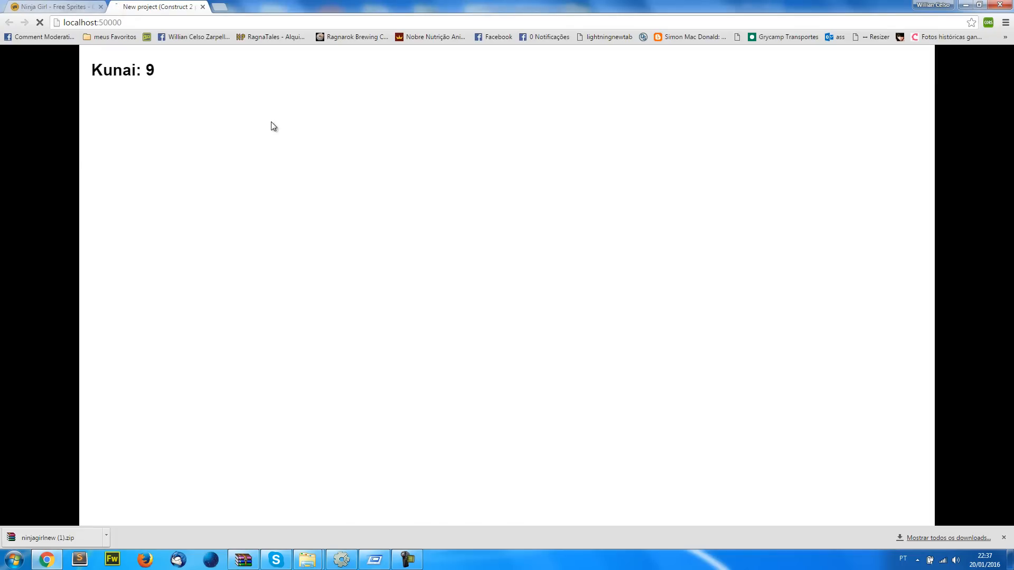
pyautogui.press('Up')
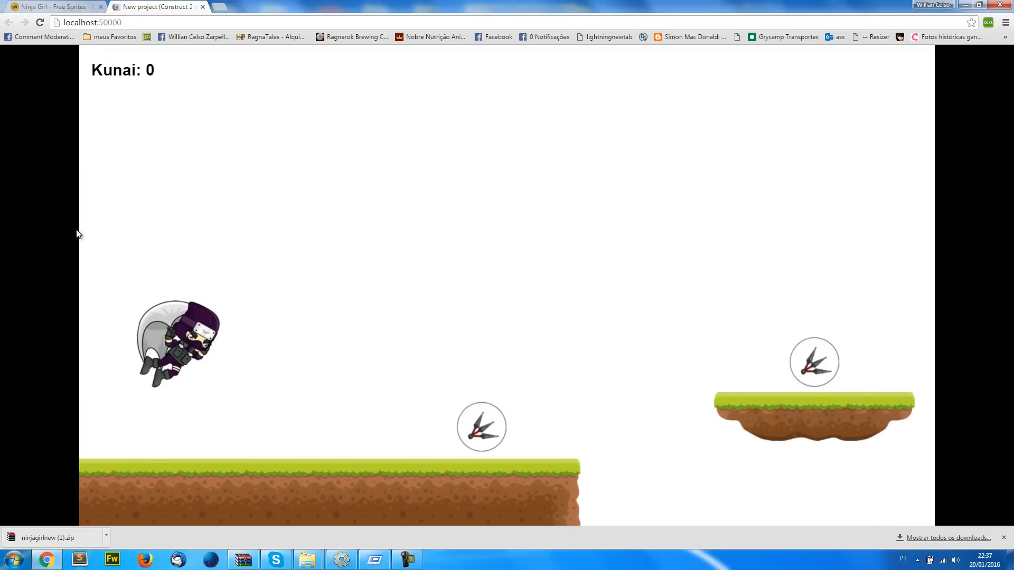
pyautogui.press('Up')
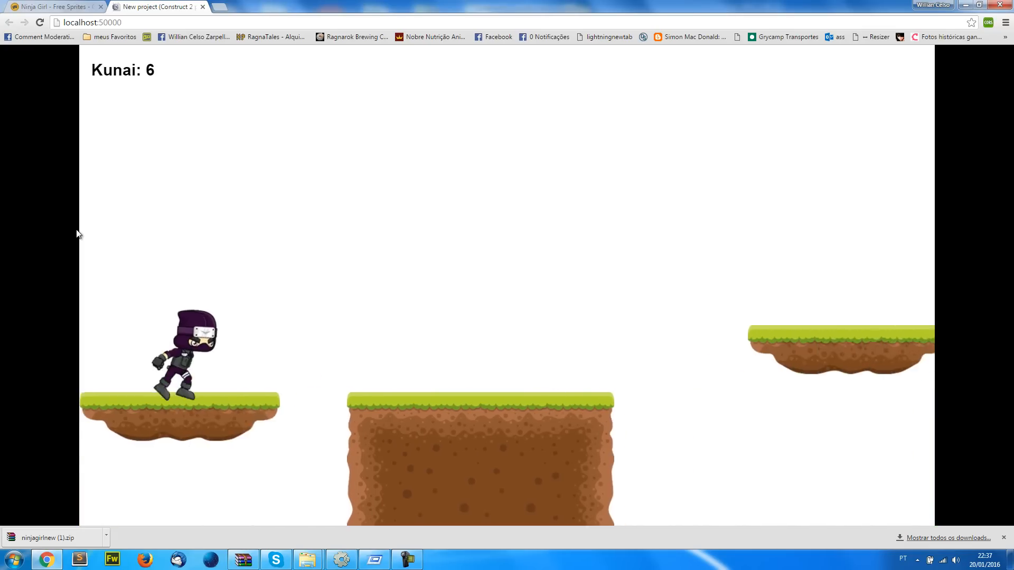
pyautogui.press('Up')
pyautogui.press('space')
pyautogui.press('Up')
pyautogui.press('Up')
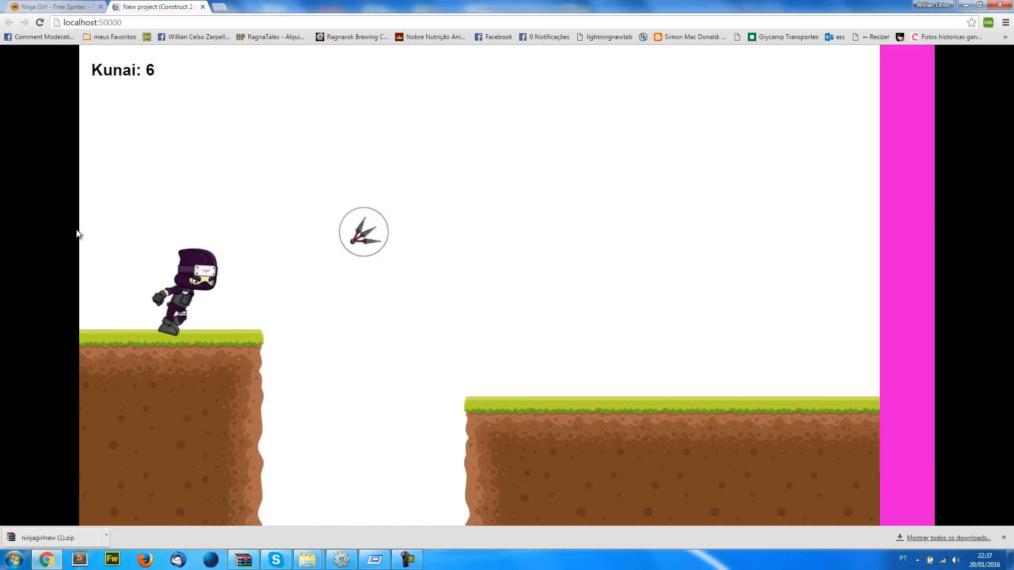
pyautogui.press('Up')
pyautogui.press('space')
pyautogui.press('space')
pyautogui.press('space')
pyautogui.press('Up')
pyautogui.press('Up')
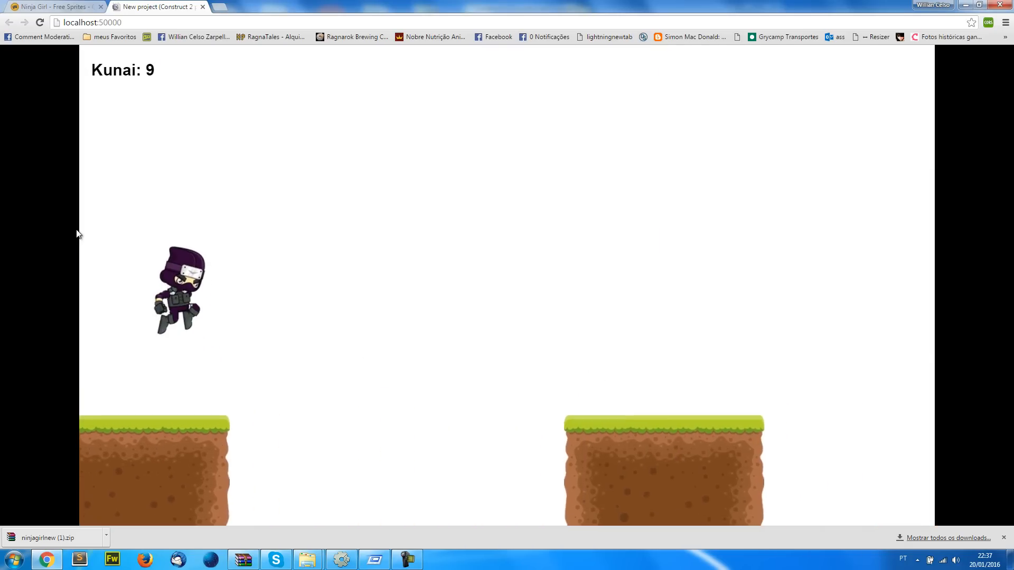
pyautogui.press('Up')
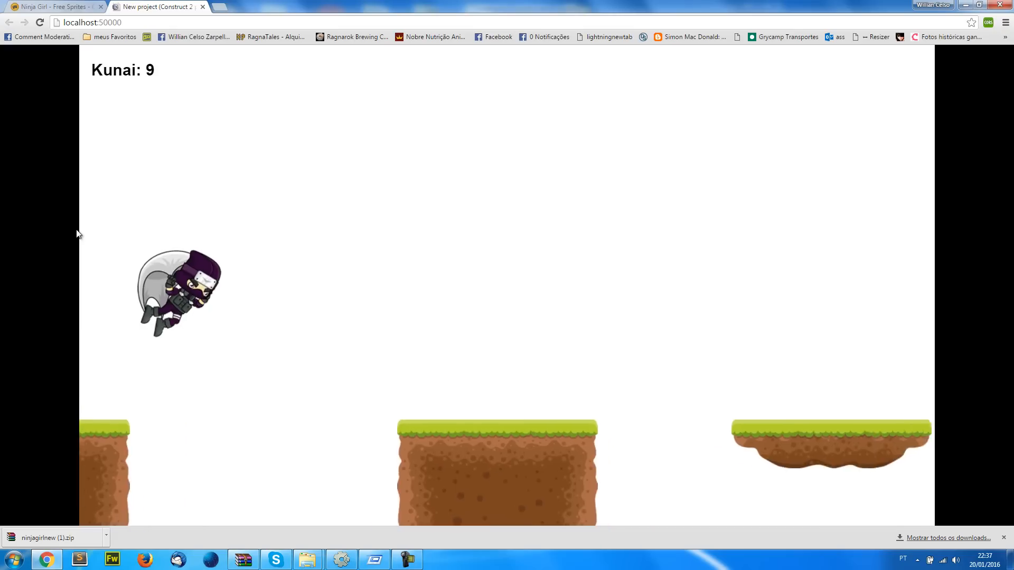
pyautogui.press('Up')
pyautogui.press('Up')
pyautogui.press('Up')
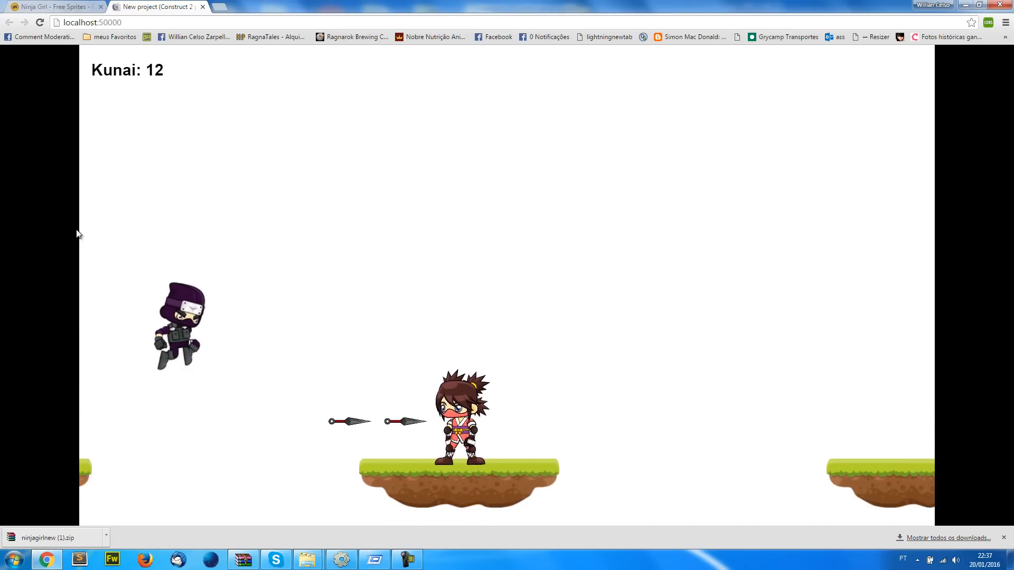
pyautogui.hotkey('alt', 'Tab')
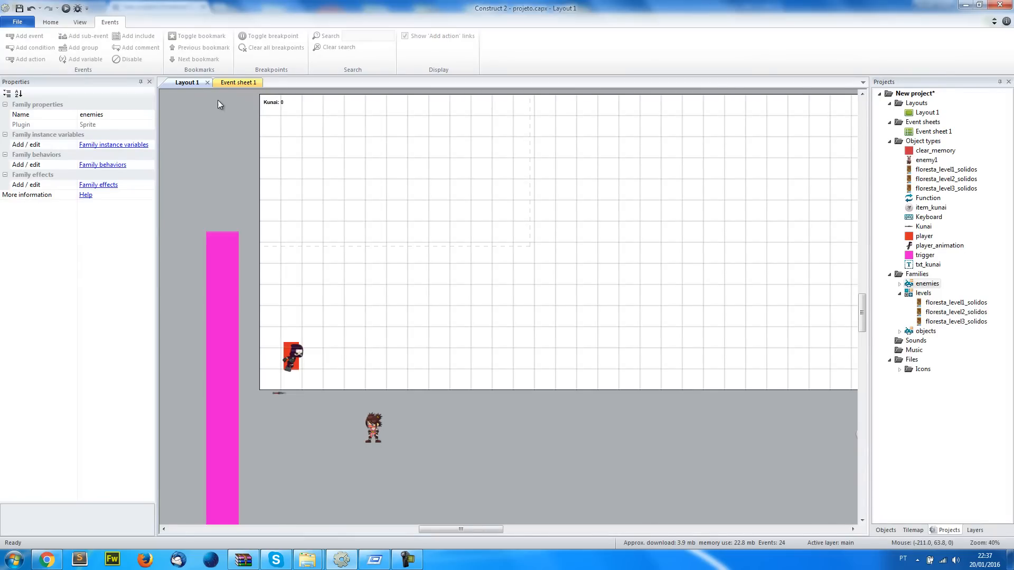
# Add an event at the end of Event sheet 1 for the enemies family colliding with player
pyautogui.click(233, 82)
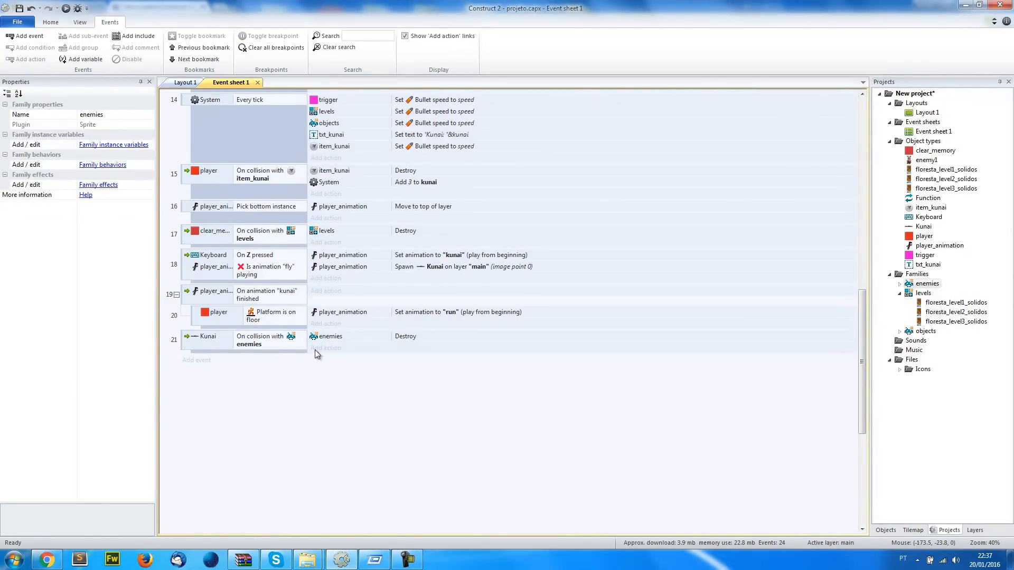
pyautogui.click(197, 361)
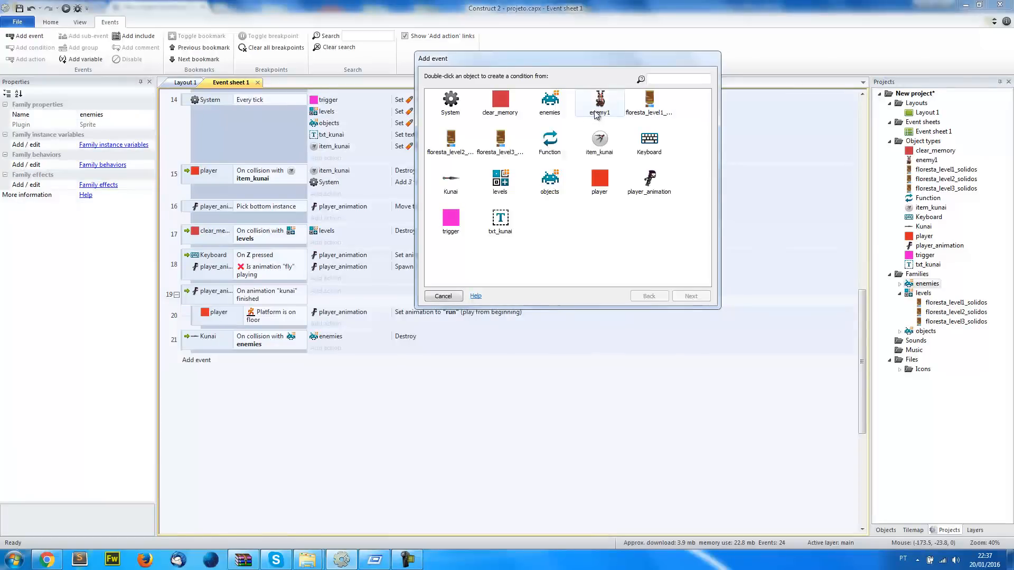
pyautogui.doubleClick(549, 100)
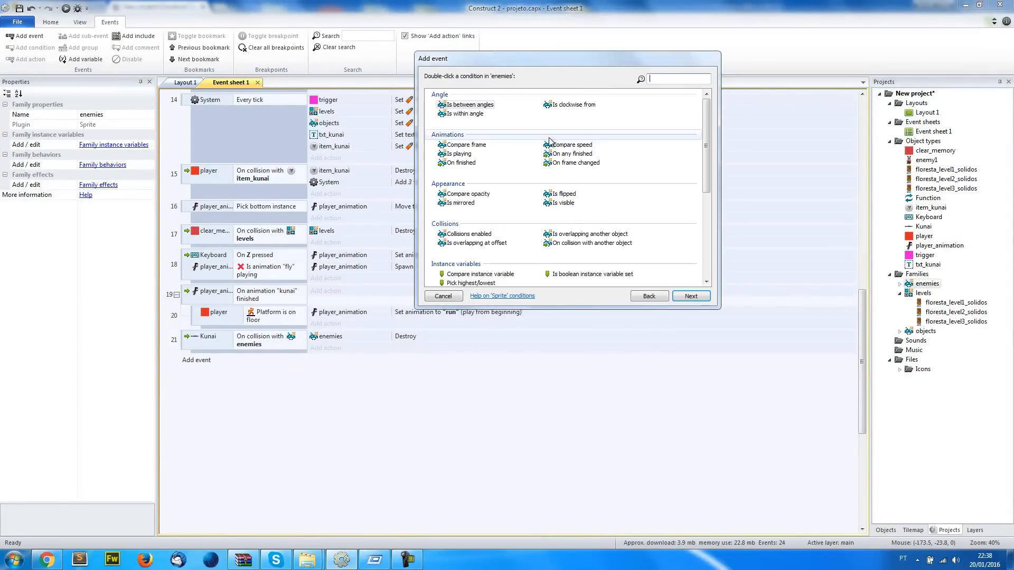
pyautogui.doubleClick(567, 244)
pyautogui.click(710, 321)
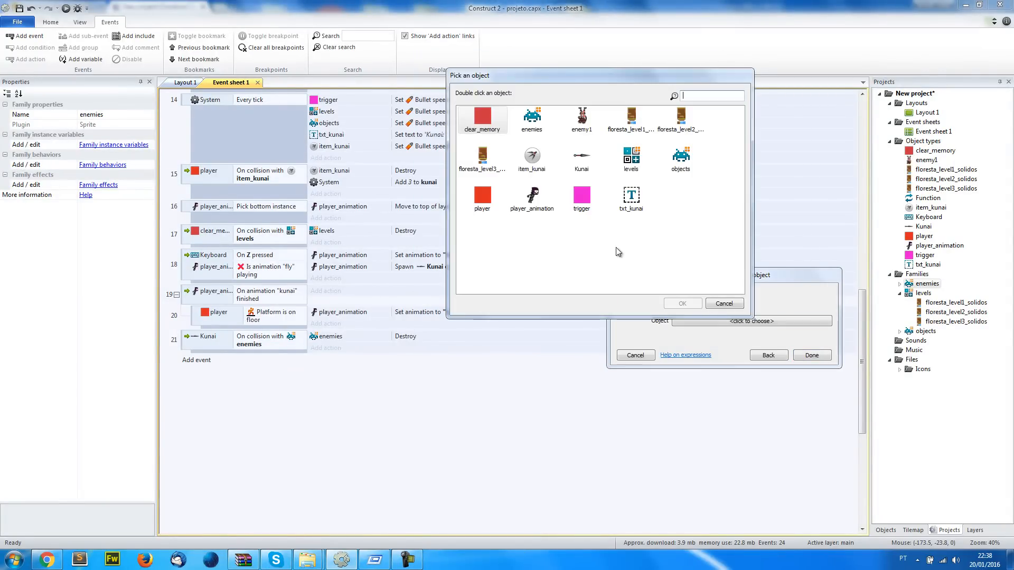
pyautogui.doubleClick(482, 200)
pyautogui.click(812, 366)
# Add the System action Restart layout to the event for enemies colliding with player
pyautogui.click(327, 361)
pyautogui.doubleClick(442, 105)
pyautogui.write('restart')
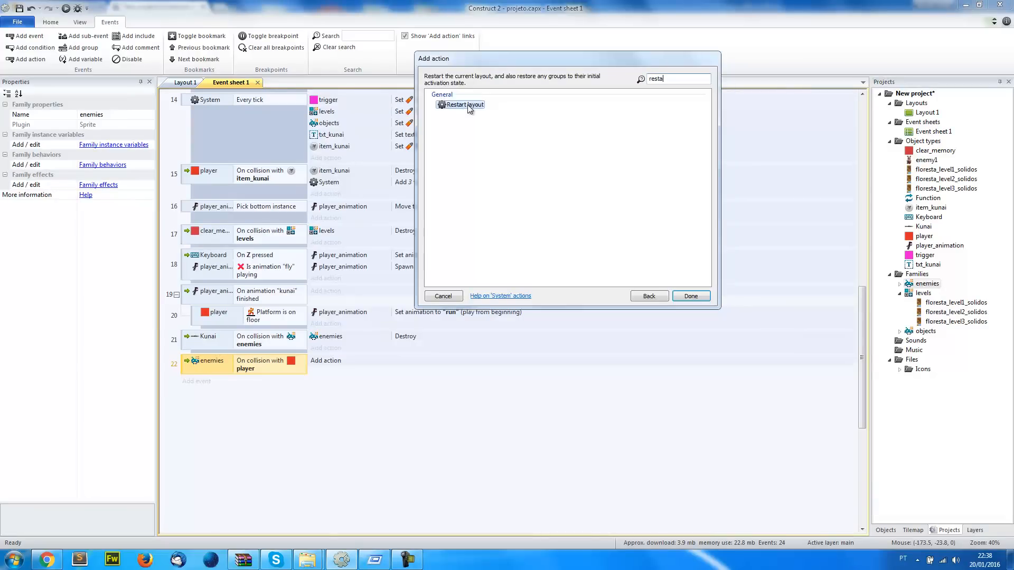
pyautogui.doubleClick(446, 106)
pyautogui.scroll(3, 787, 282)
pyautogui.scroll(10, 739, 288)
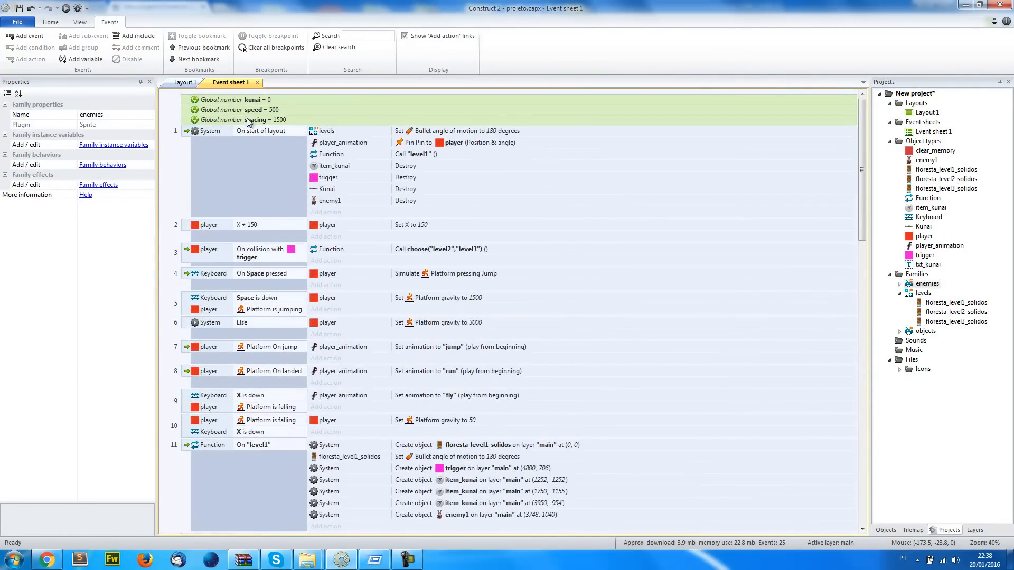
pyautogui.click(330, 212)
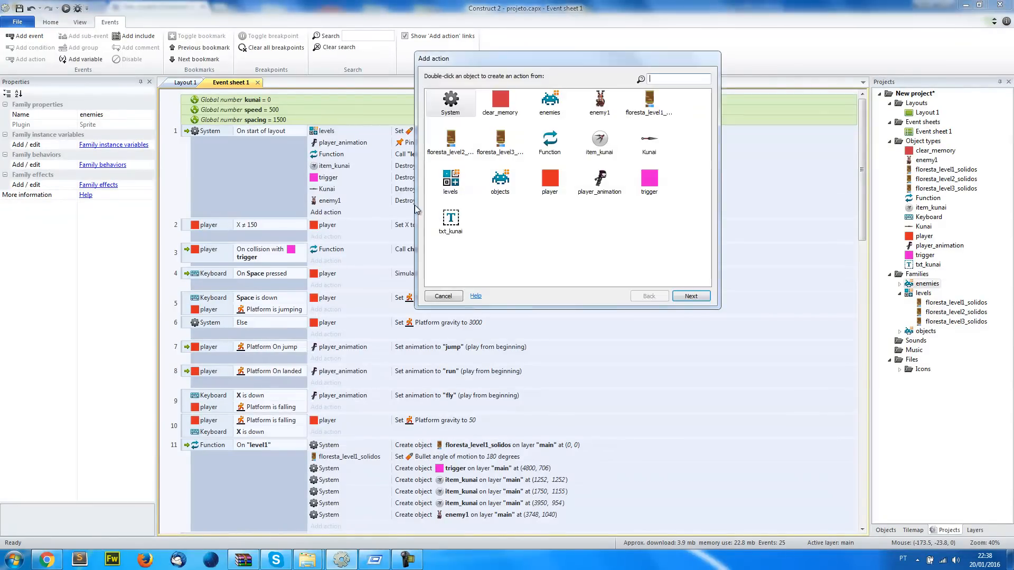
pyautogui.click(443, 297)
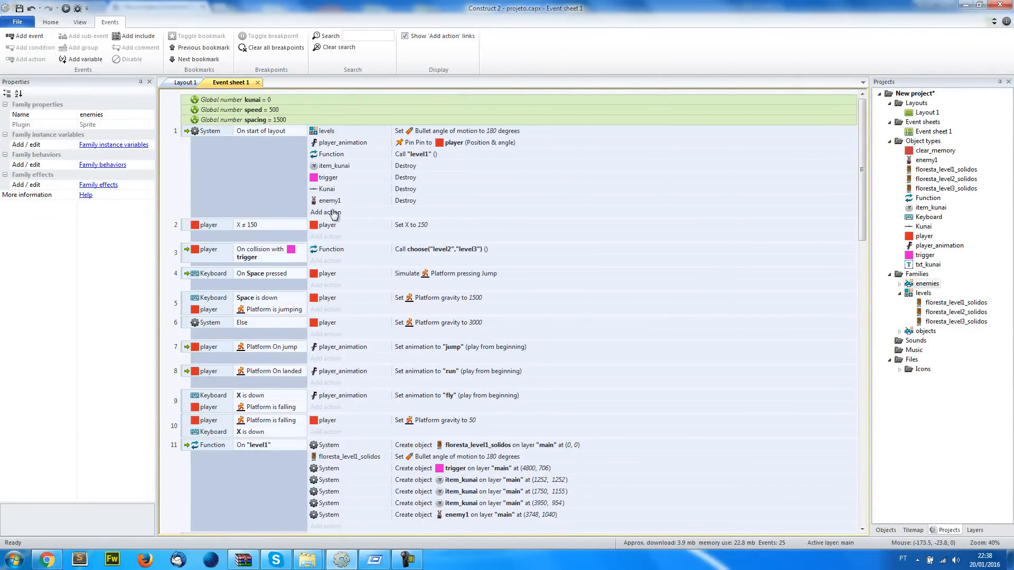
# Add a System Set value action to the On start of layout event, setting speed to 500
pyautogui.click(333, 213)
pyautogui.doubleClick(452, 104)
pyautogui.press('Escape')
pyautogui.click(696, 321)
pyautogui.click(702, 342)
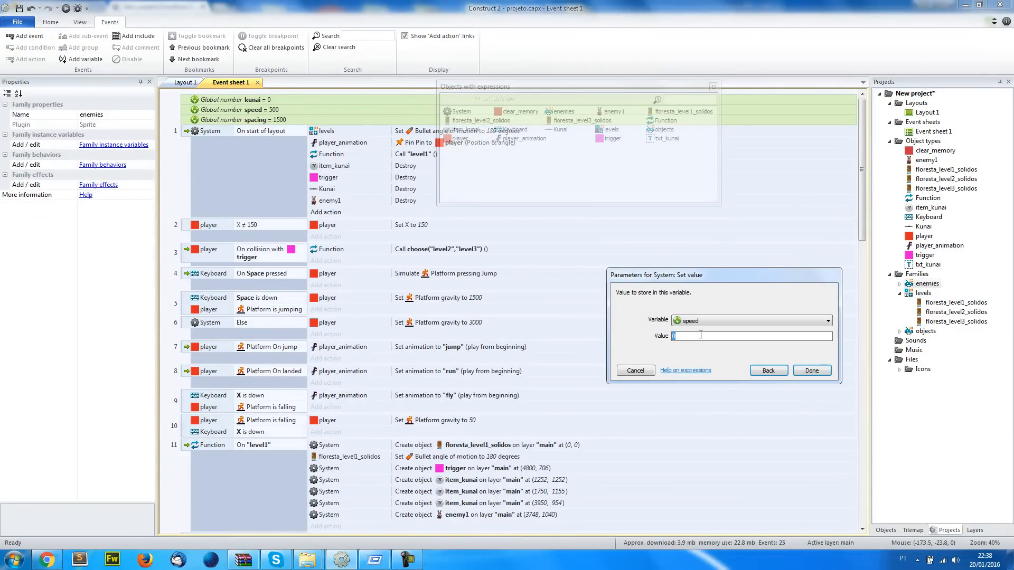
pyautogui.press('Return')
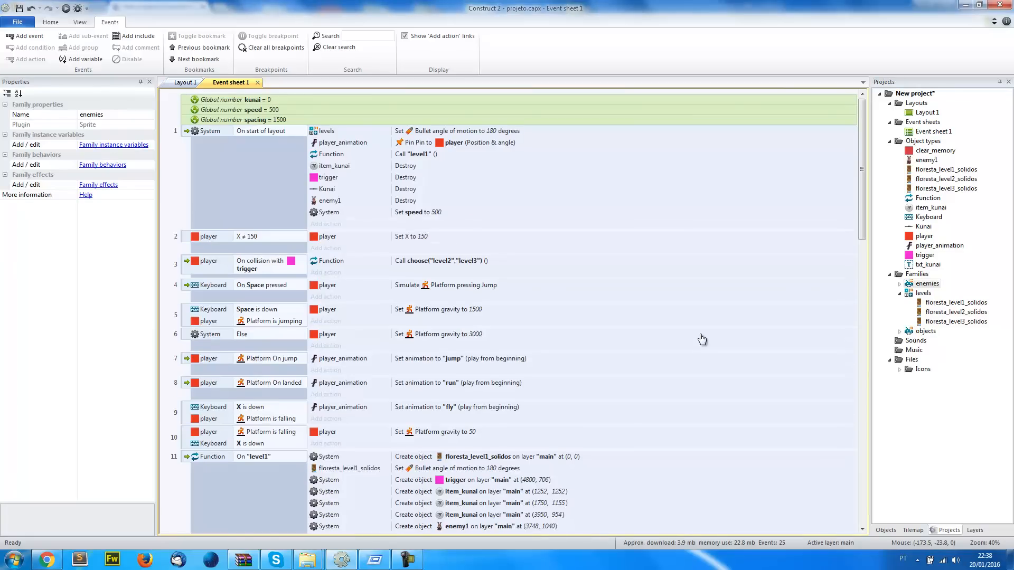
# Duplicate the Set speed action in the On start of layout event and change the copy to set kunai to 0
pyautogui.click(347, 210)
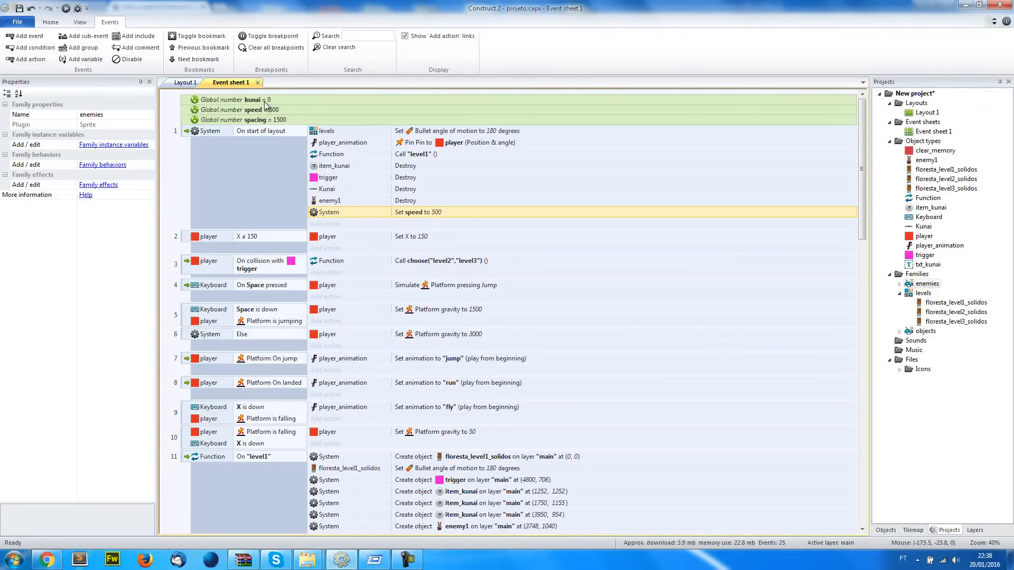
pyautogui.hotkey('ctrl', 'c')
pyautogui.hotkey('ctrl', 'v')
pyautogui.doubleClick(370, 224)
pyautogui.click(694, 321)
pyautogui.click(694, 333)
pyautogui.write('0')
pyautogui.press('Return')
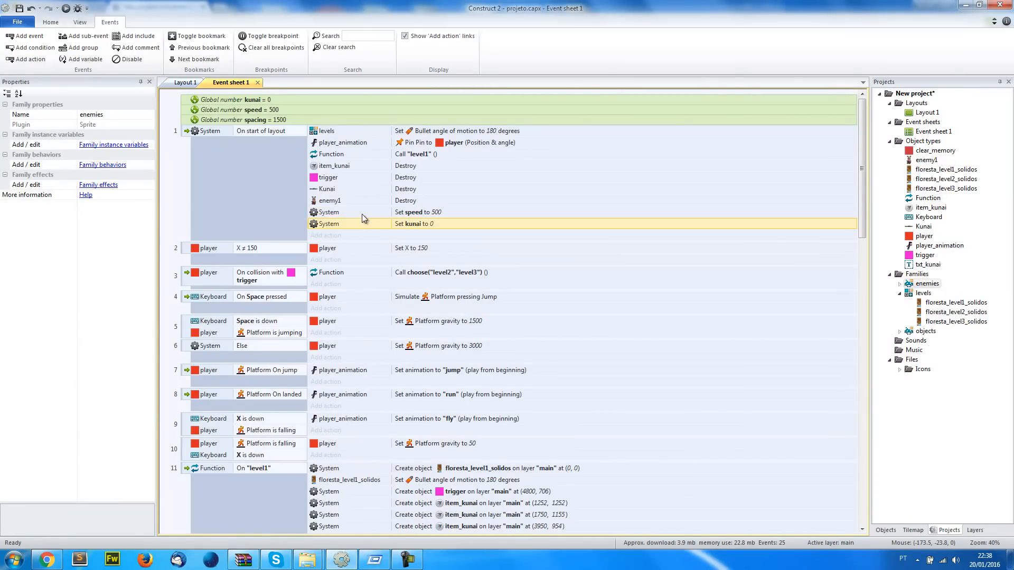
# Run the game from Layout 1 and jump across the platforms to test the layout restart, then return to Construct 2
pyautogui.click(185, 82)
pyautogui.click(184, 169)
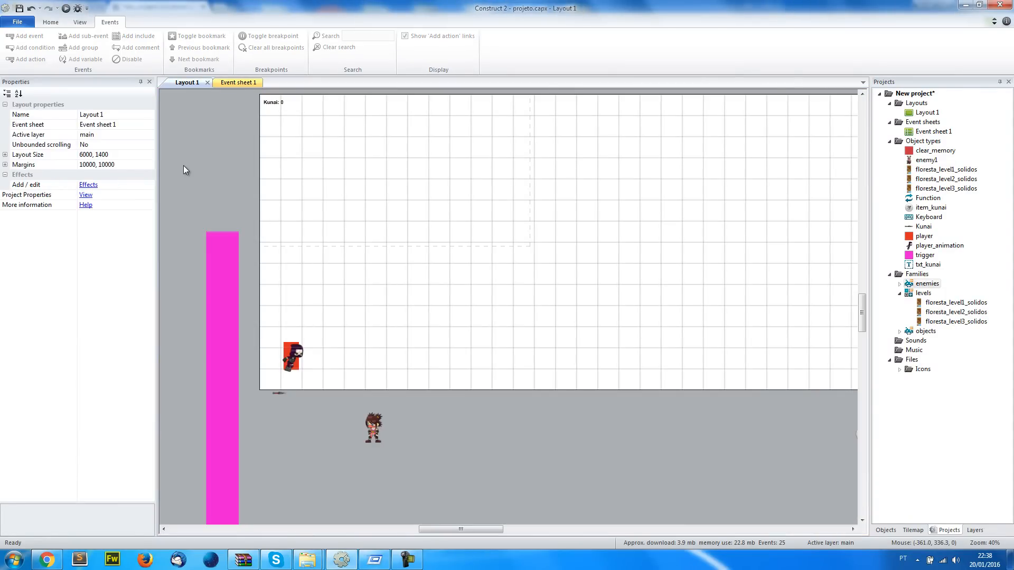
pyautogui.click(65, 8)
pyautogui.press('Up')
pyautogui.press('Up')
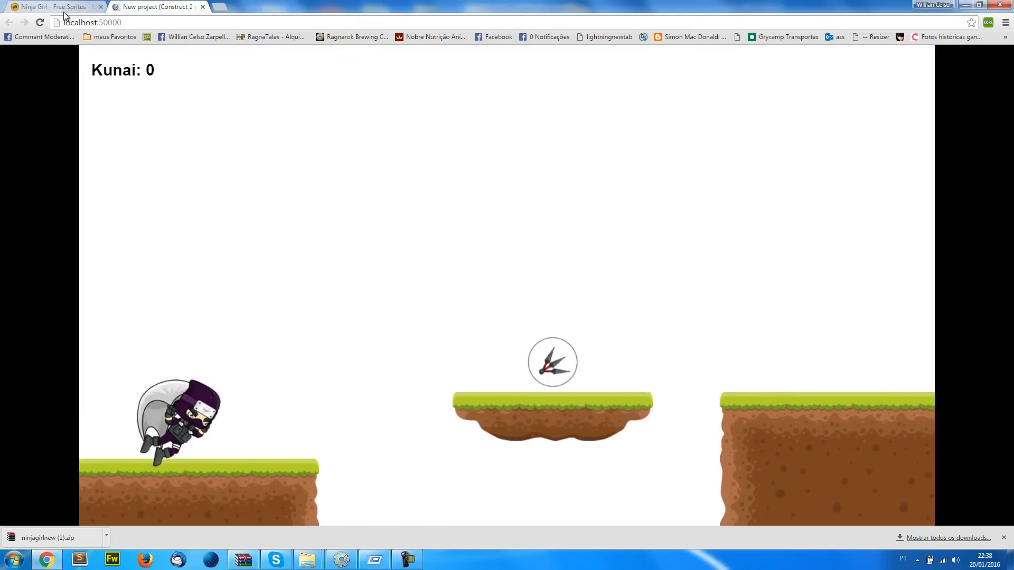
pyautogui.press('Up')
pyautogui.press('Up')
pyautogui.press('Up')
pyautogui.press('Up')
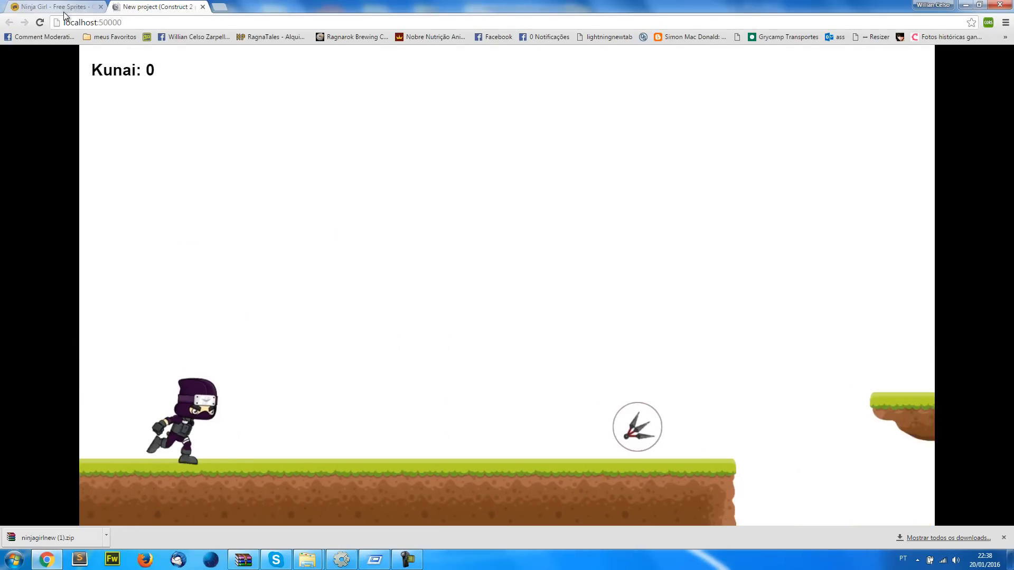
pyautogui.hotkey('alt', 'Tab')
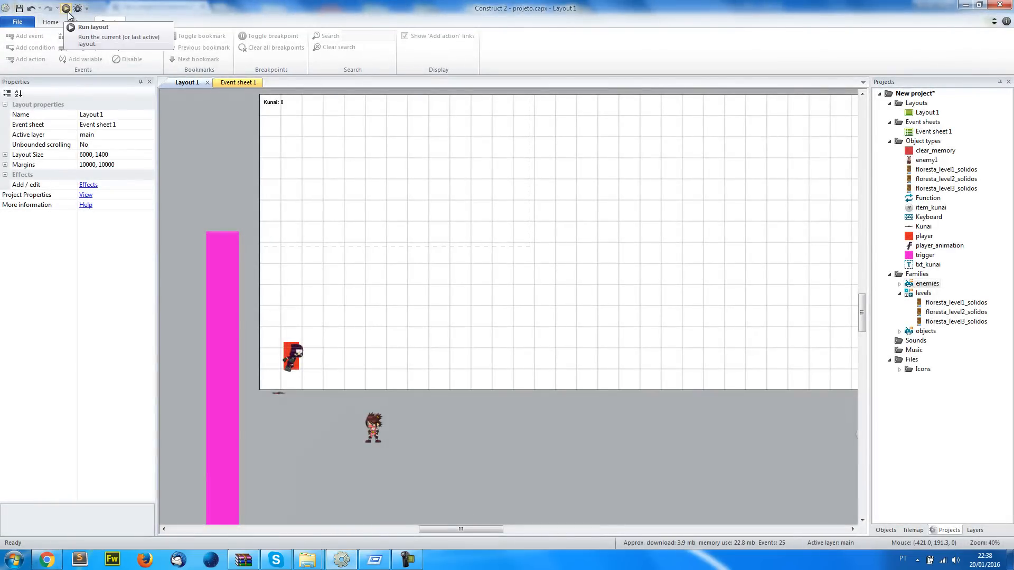
# Reload the game preview in Chrome to check how the layout starts, then switch back to Construct 2
pyautogui.click(47, 560)
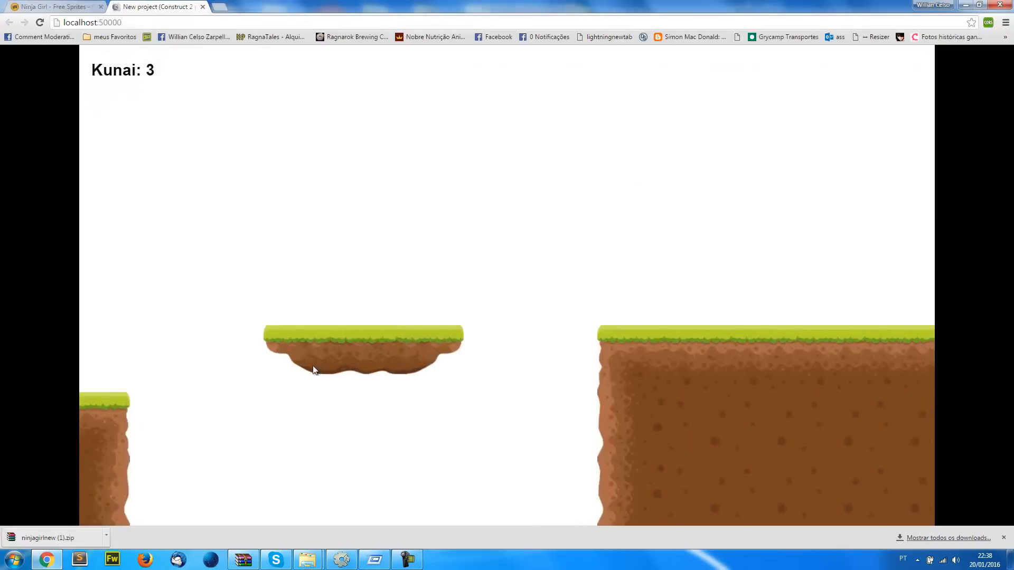
pyautogui.click(40, 22)
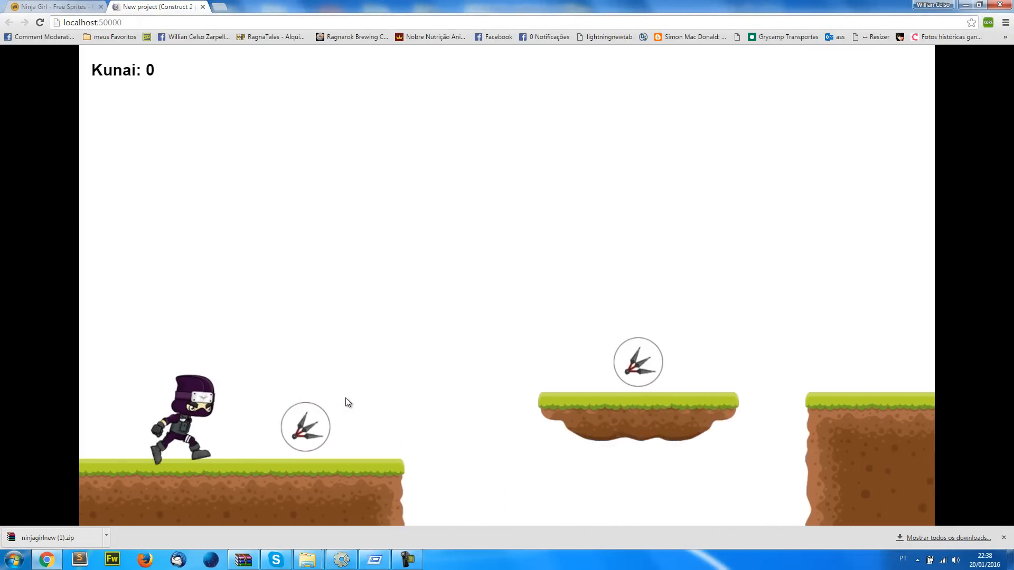
pyautogui.click(339, 563)
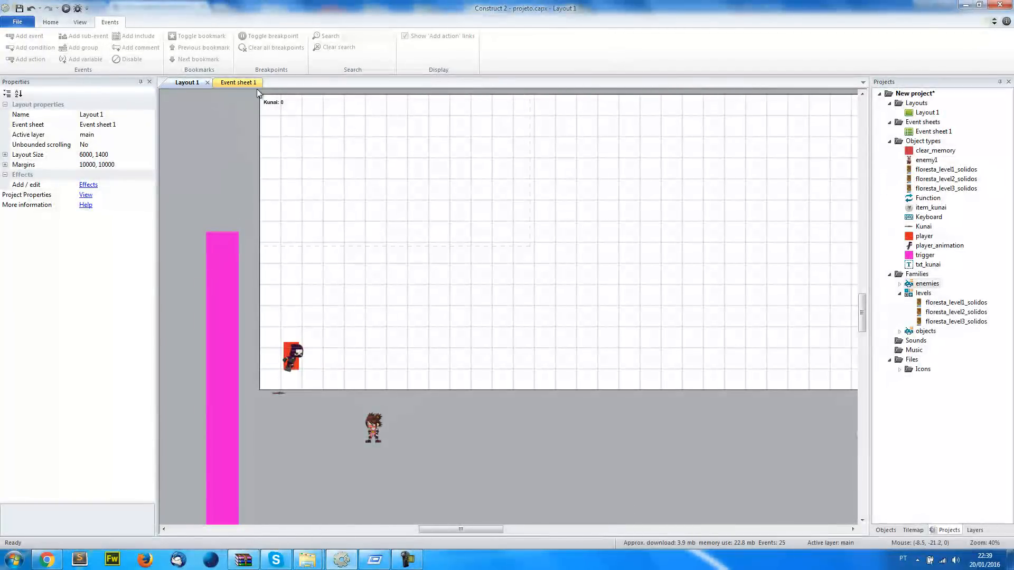
# Review the later events of Event sheet 1 and compare them with the game preview in Chrome
pyautogui.click(239, 83)
pyautogui.scroll(-15, 852, 283)
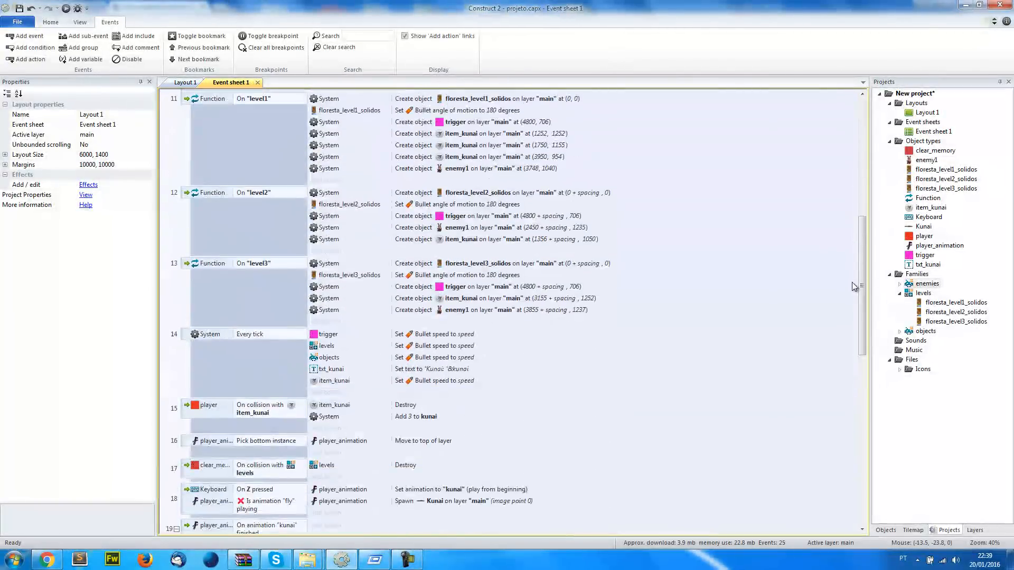
pyautogui.scroll(-5, 863, 283)
pyautogui.click(686, 435)
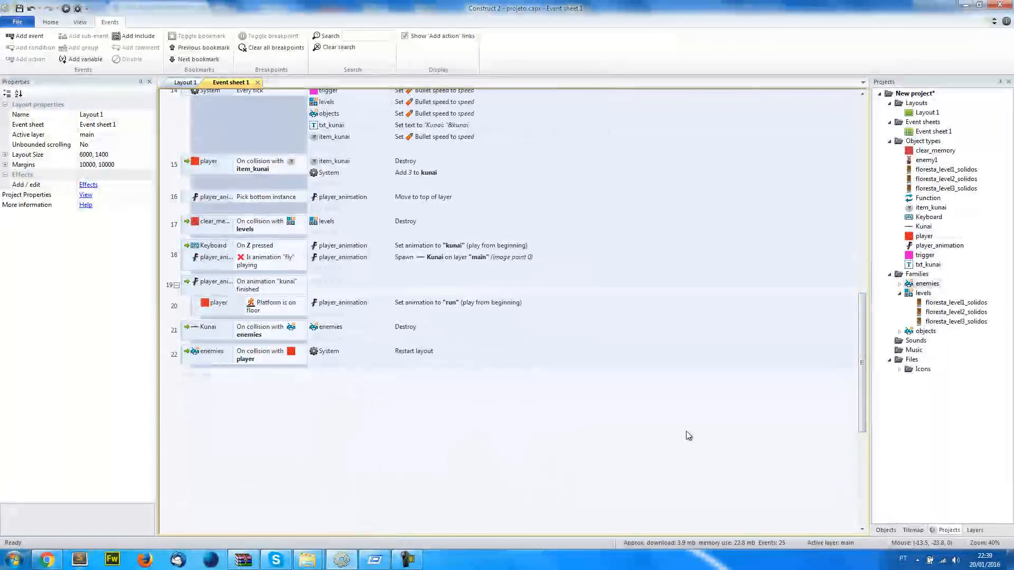
pyautogui.scroll(-3, 268, 421)
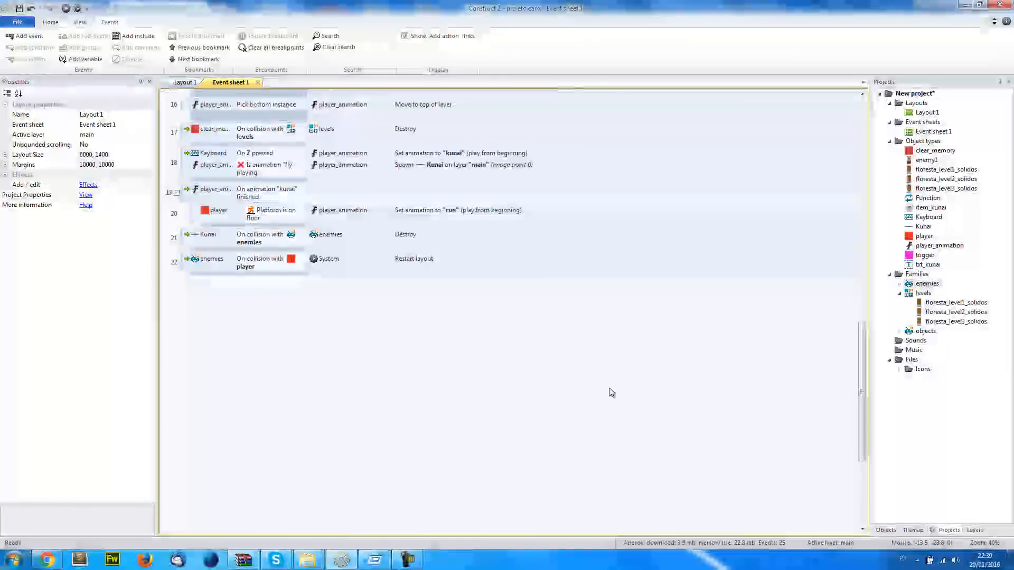
pyautogui.scroll(3, 592, 409)
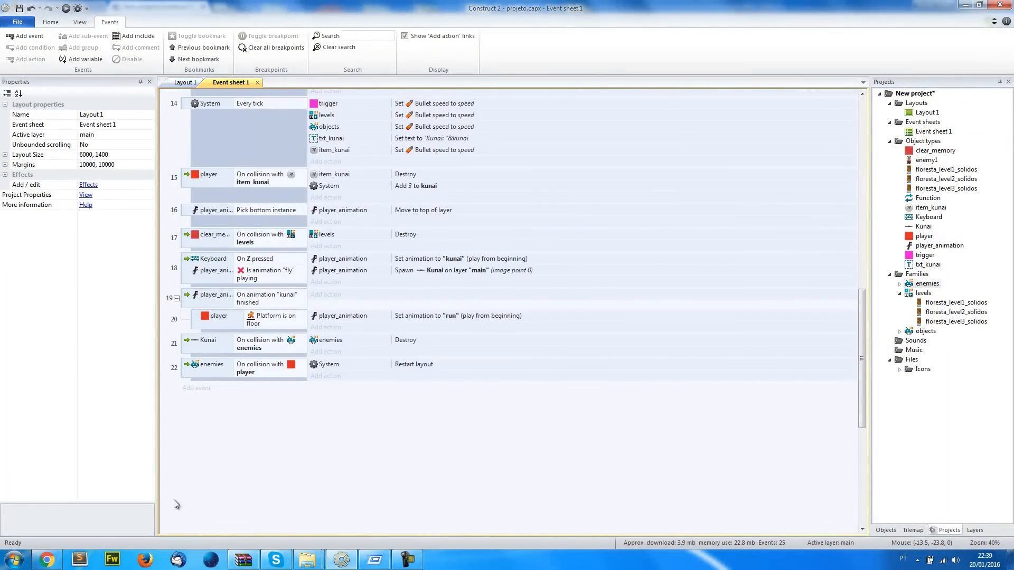
pyautogui.click(59, 561)
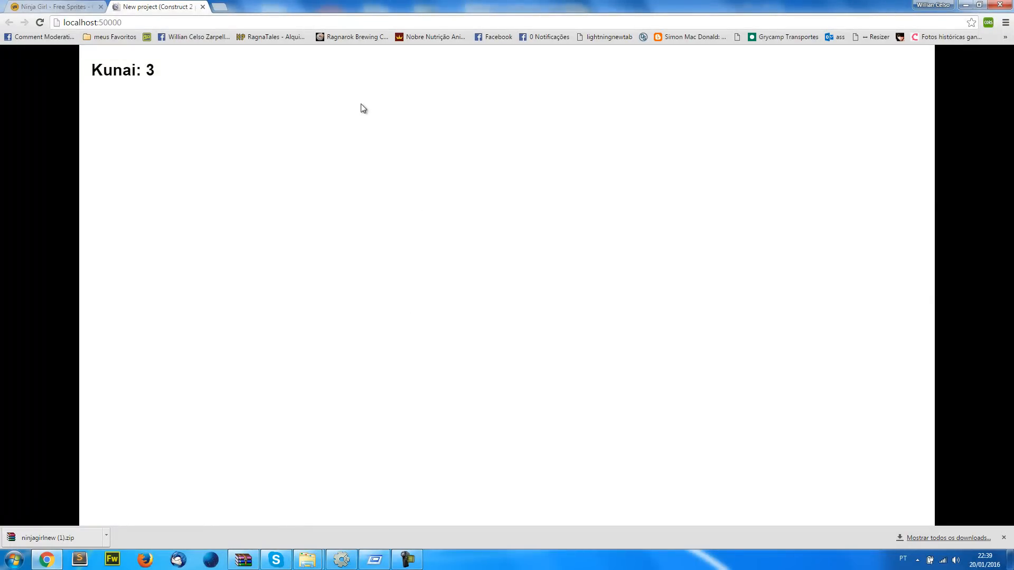
pyautogui.click(342, 560)
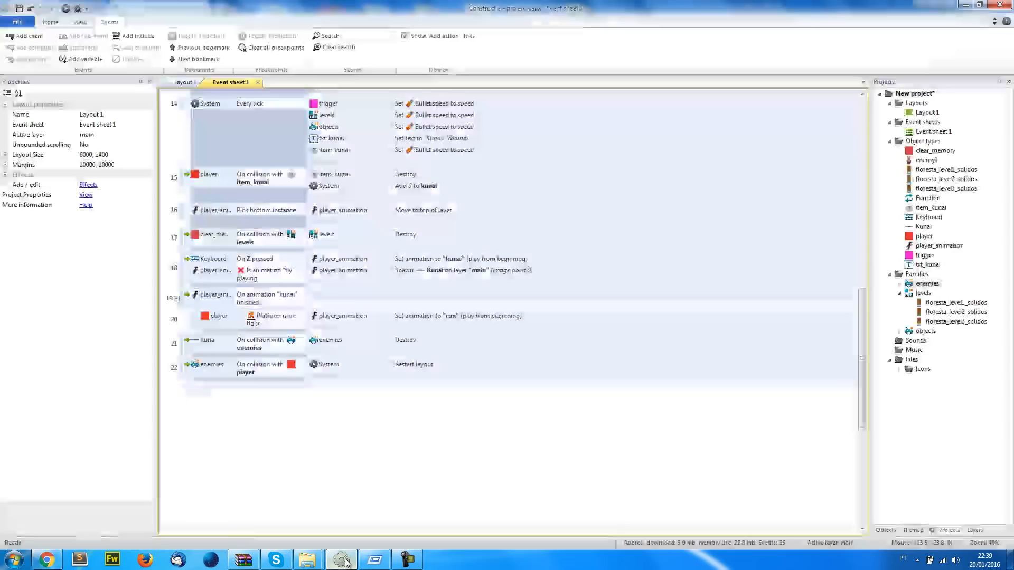
# Add a layer named bg at the bottom of Layout 1's layer stack
pyautogui.click(186, 82)
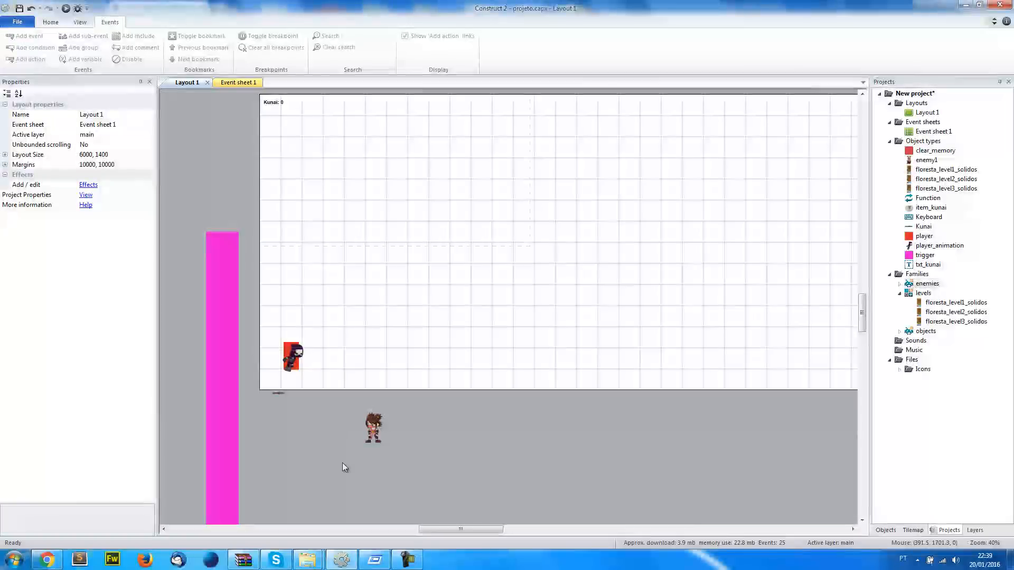
pyautogui.moveTo(310, 555)
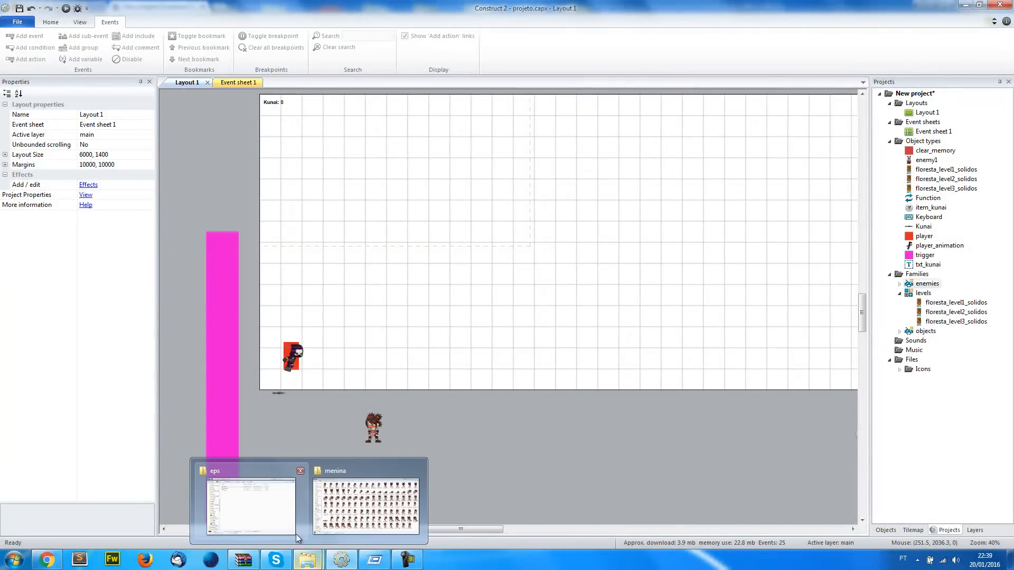
pyautogui.click(273, 518)
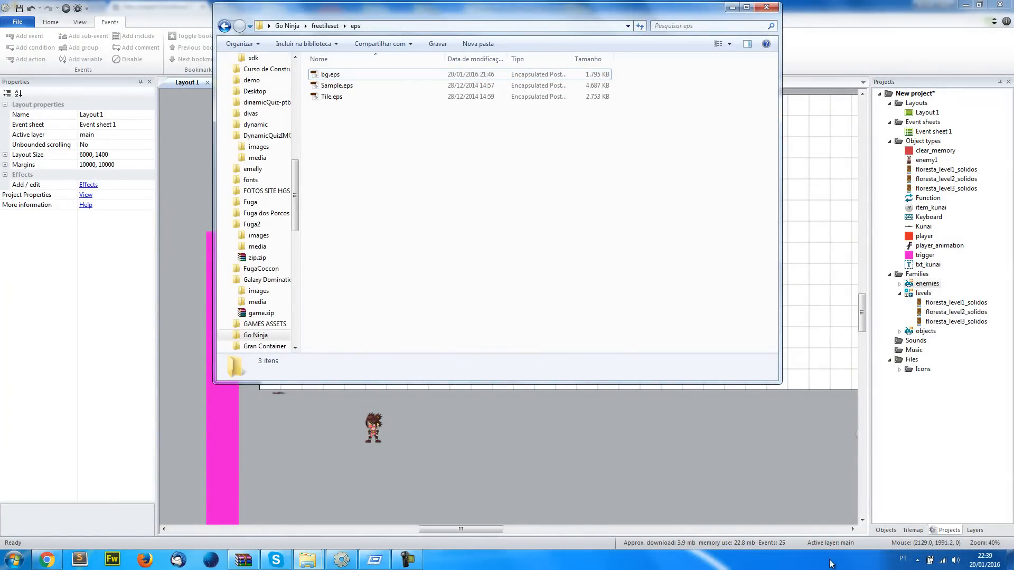
pyautogui.click(986, 532)
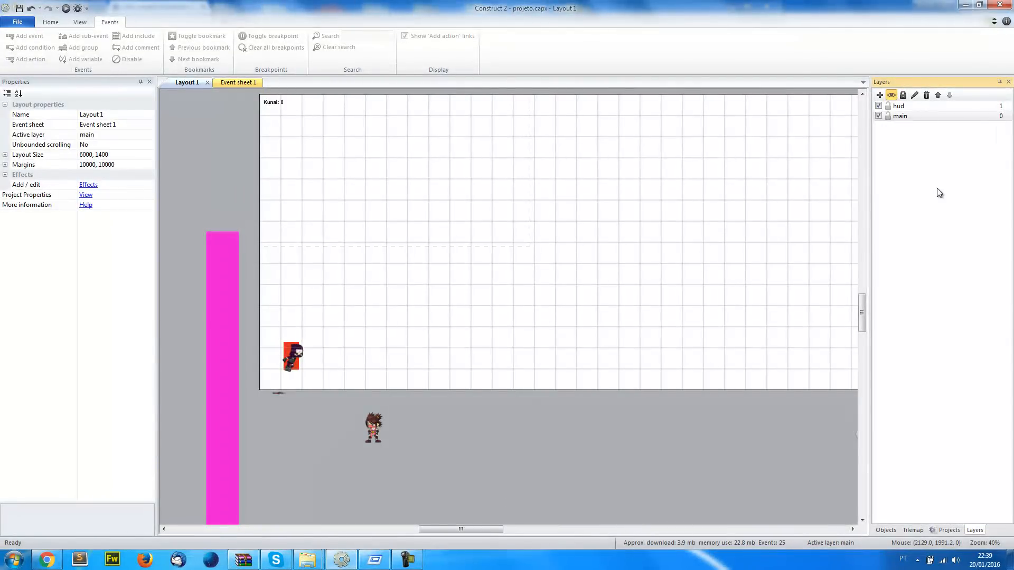
pyautogui.rightClick(902, 139)
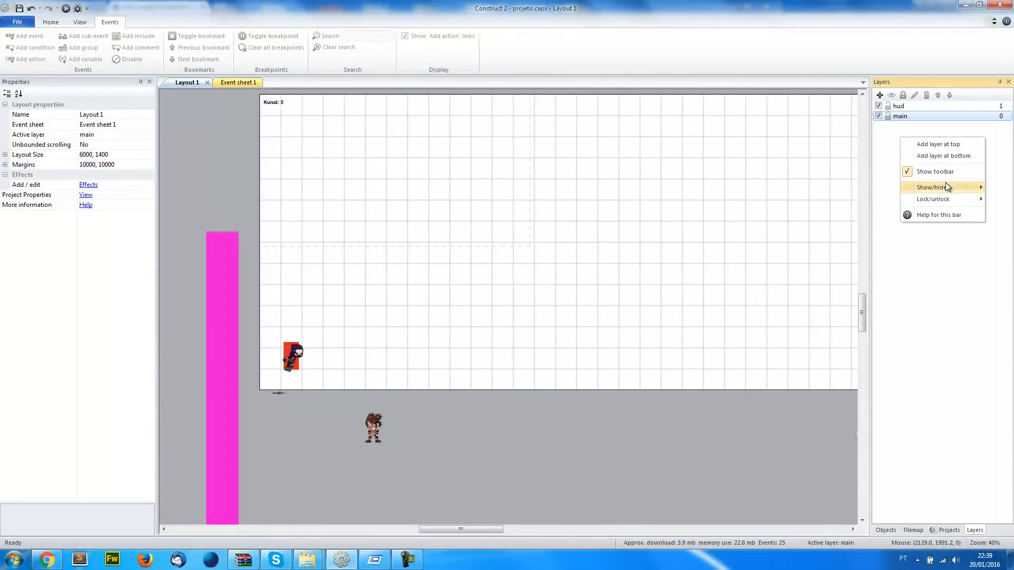
pyautogui.click(944, 156)
pyautogui.write('bg')
pyautogui.press('Return')
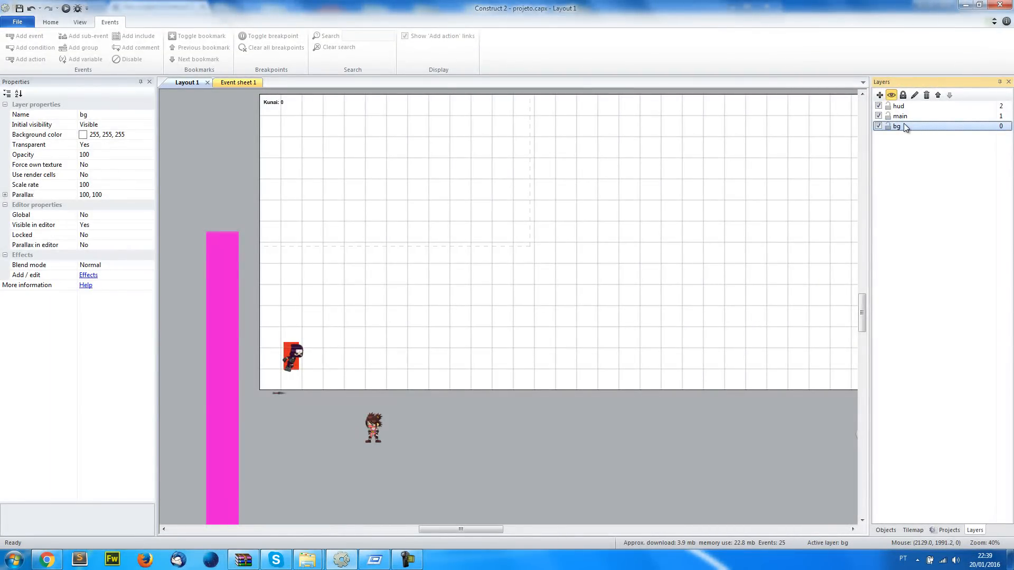
# Insert the background image from the Go Ninja freetileset png BG folder into Layout 1 on the bg layer
pyautogui.hotkey('alt', 'Tab')
pyautogui.hotkey('alt', 'Tab')
pyautogui.hotkey('alt', 'shift', 'Tab')
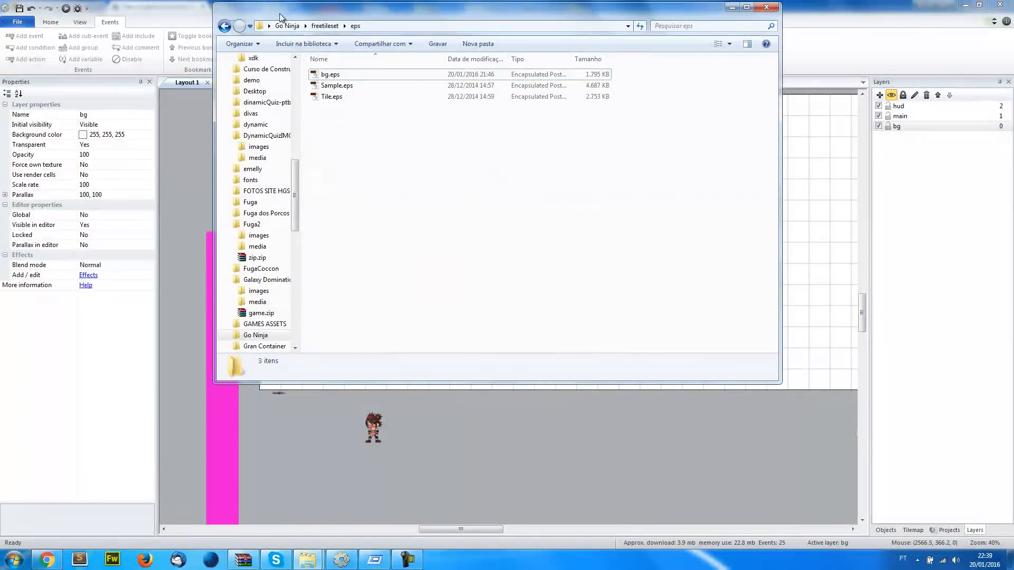
pyautogui.click(323, 26)
pyautogui.doubleClick(331, 108)
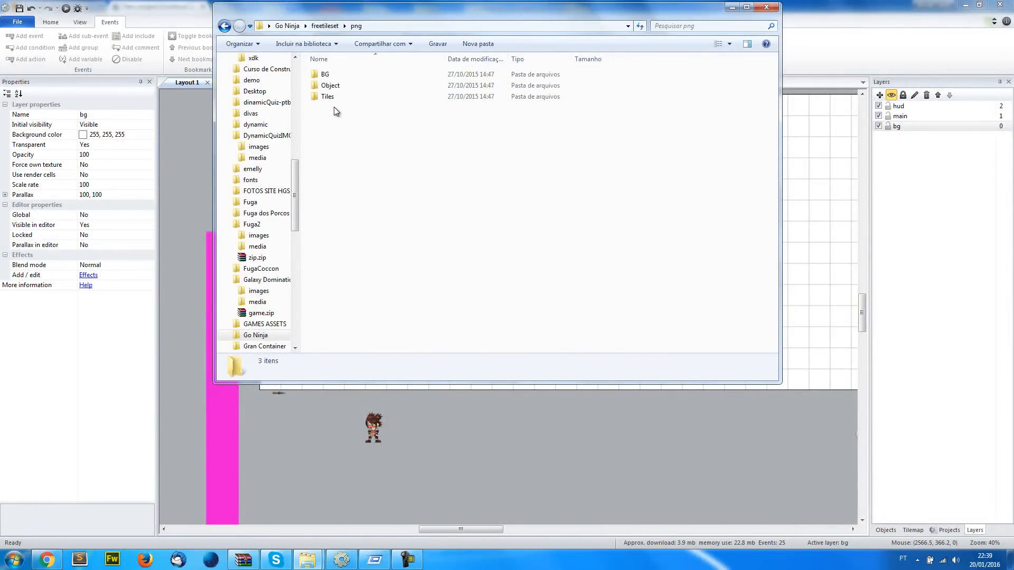
pyautogui.doubleClick(341, 77)
pyautogui.moveTo(344, 90); pyautogui.dragTo(347, 197)
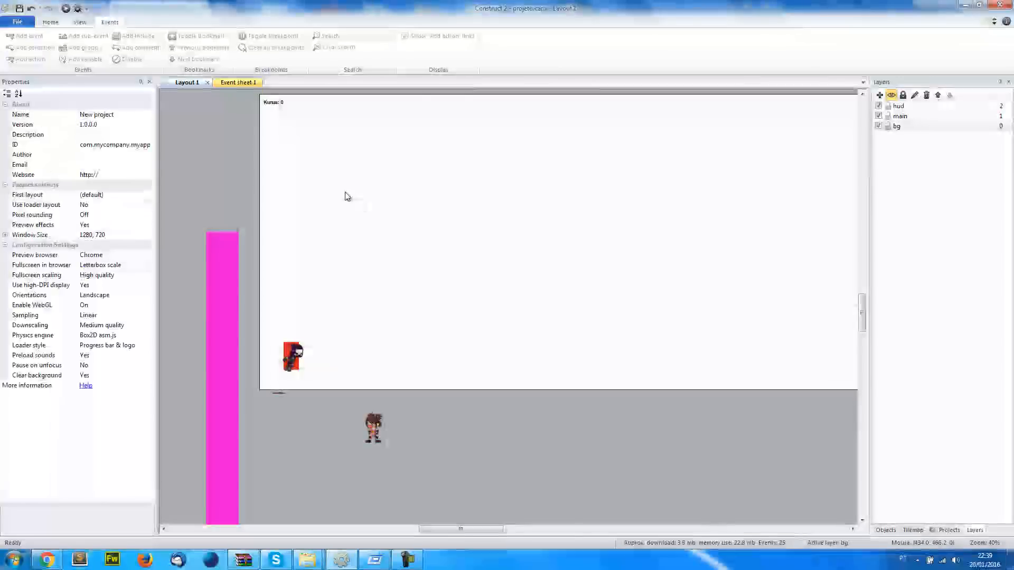
# Position the background image at the layout's upper-left corner and enlarge it to extend slightly beyond the game window outline
pyautogui.scroll(3, 381, 204)
pyautogui.click(245, 208)
pyautogui.moveTo(251, 184); pyautogui.dragTo(261, 160)
pyautogui.moveTo(469, 318); pyautogui.dragTo(552, 358)
# Set the main layer's Transparent property to Yes
pyautogui.click(900, 116)
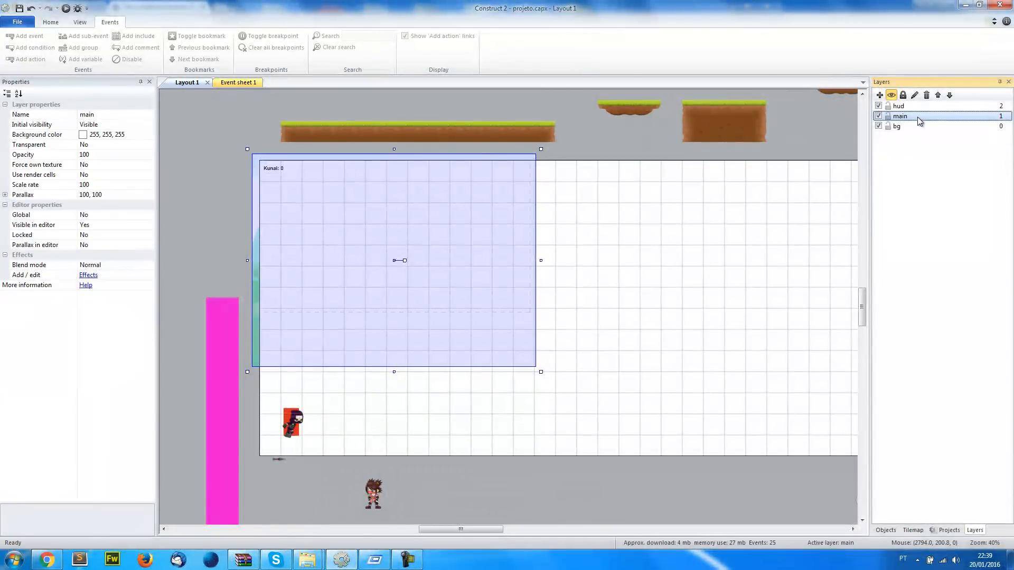
pyautogui.click(153, 135)
pyautogui.click(152, 135)
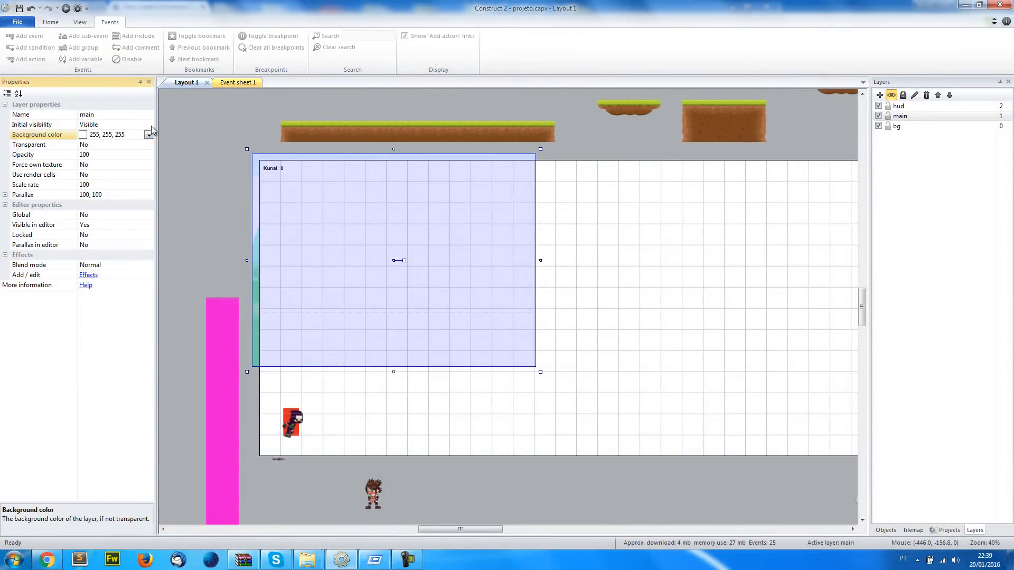
pyautogui.click(147, 146)
pyautogui.click(140, 155)
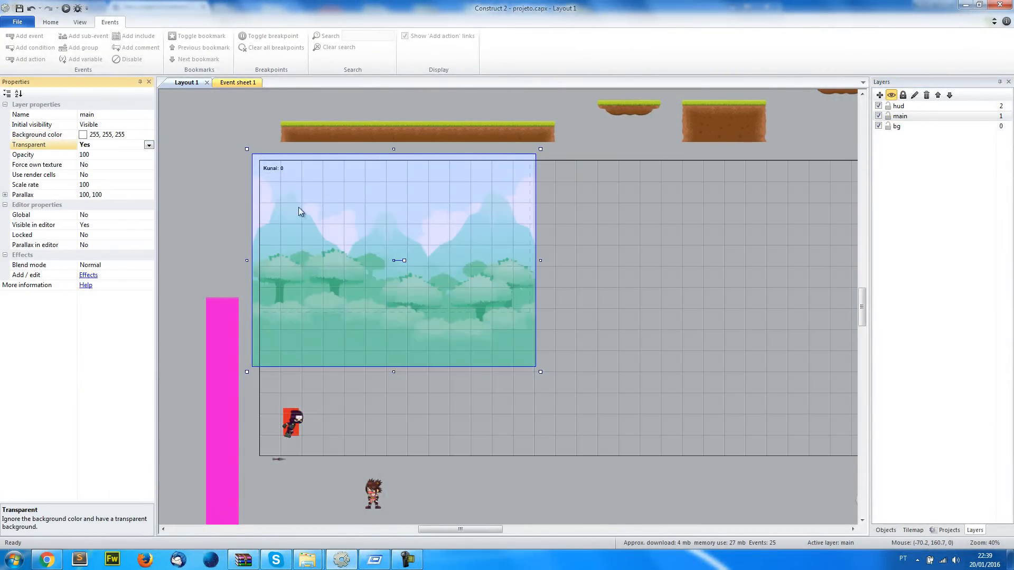
pyautogui.click(196, 161)
# Set the bg layer's Parallax to 0, 0
pyautogui.click(898, 127)
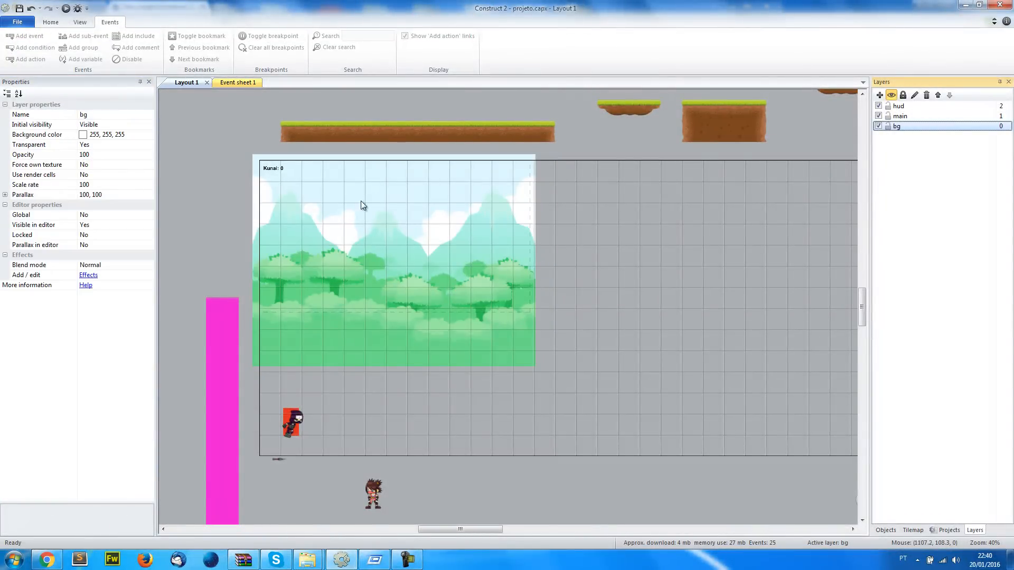
pyautogui.click(127, 196)
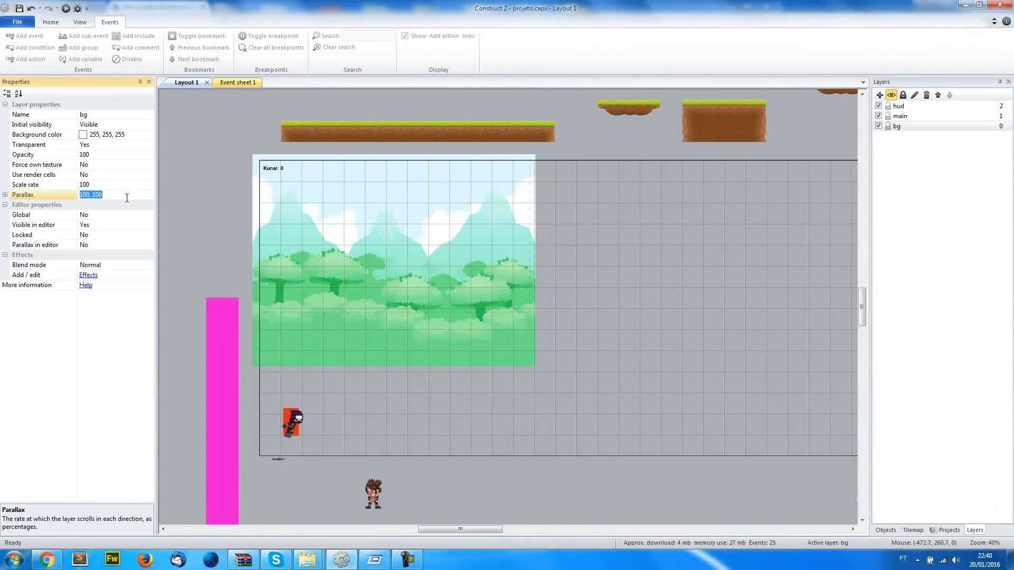
pyautogui.click(172, 170)
# Run the layout and jump across the platforms to test the fixed background during play
pyautogui.click(65, 9)
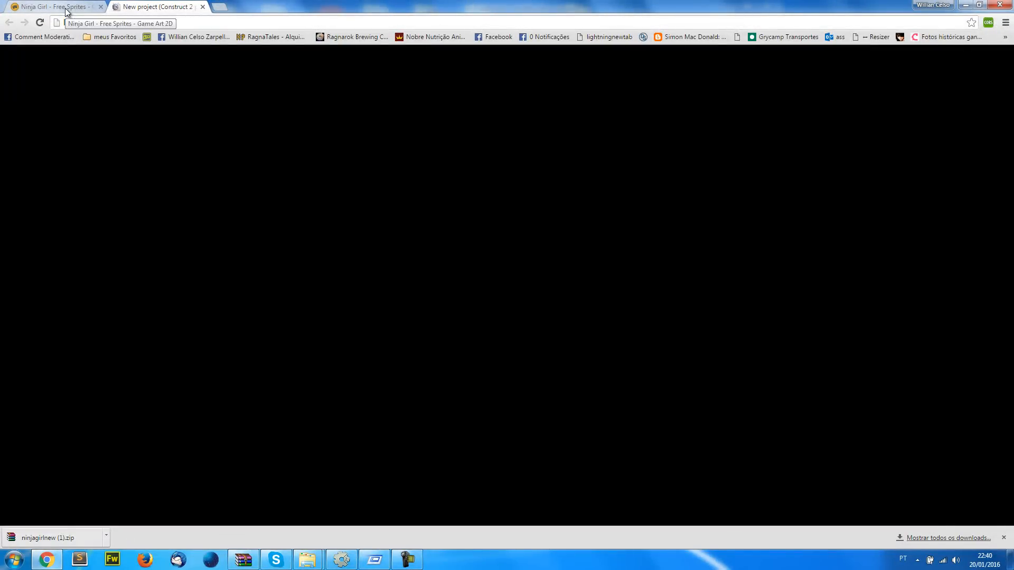
pyautogui.press('Up')
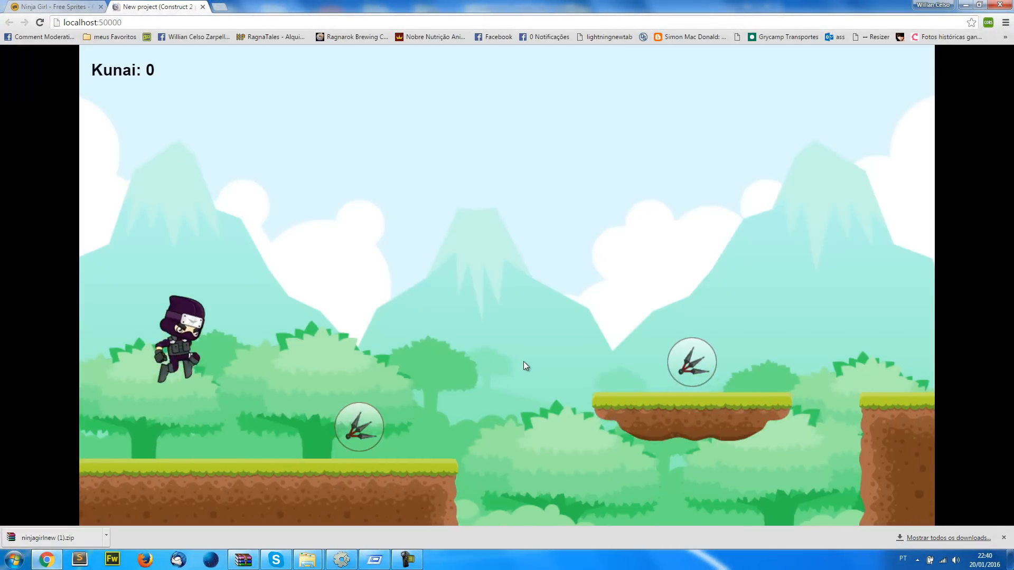
pyautogui.press('Up')
pyautogui.press('Up')
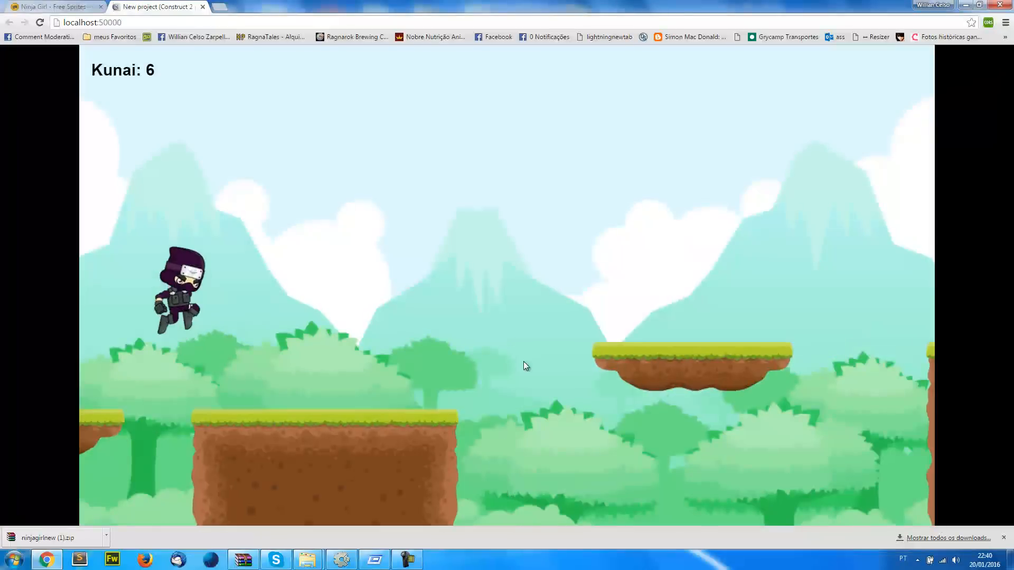
# Throw two kunai and jump past the enemy in the running game, checking the background, and return to the layout editor
pyautogui.press('Up')
pyautogui.press('Up')
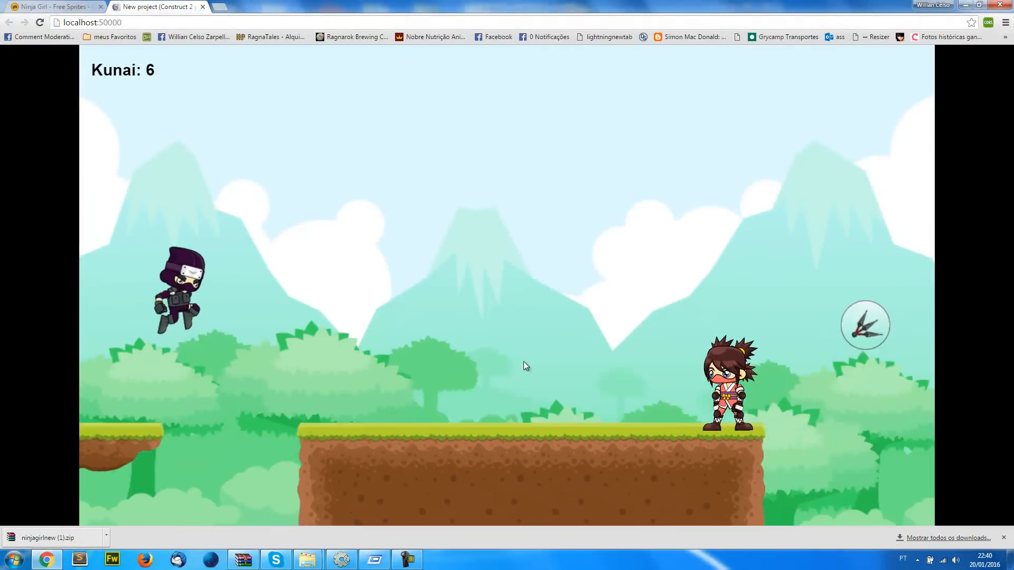
pyautogui.press('space')
pyautogui.press('space')
pyautogui.press('Up')
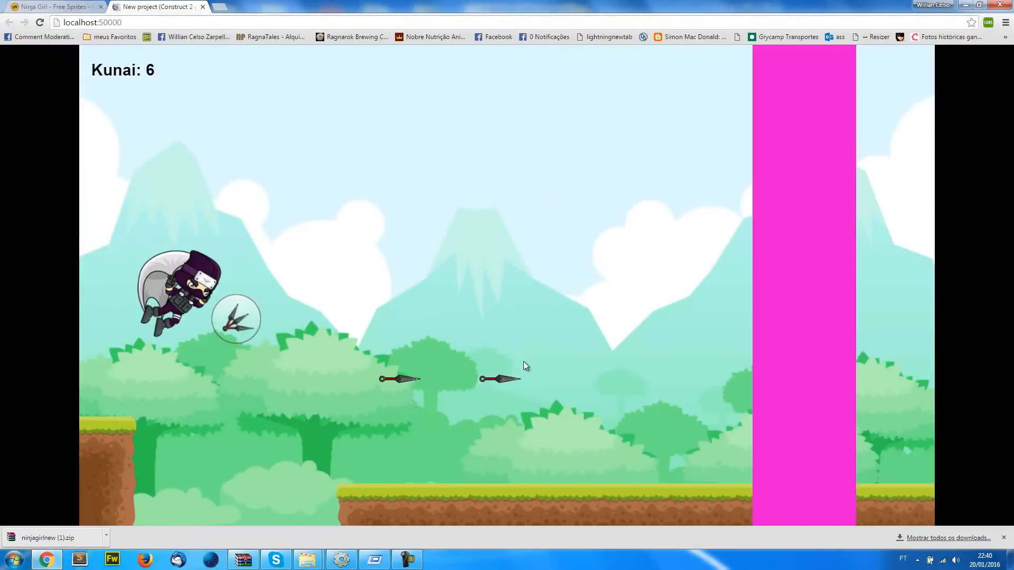
pyautogui.hotkey('alt', 'Tab')
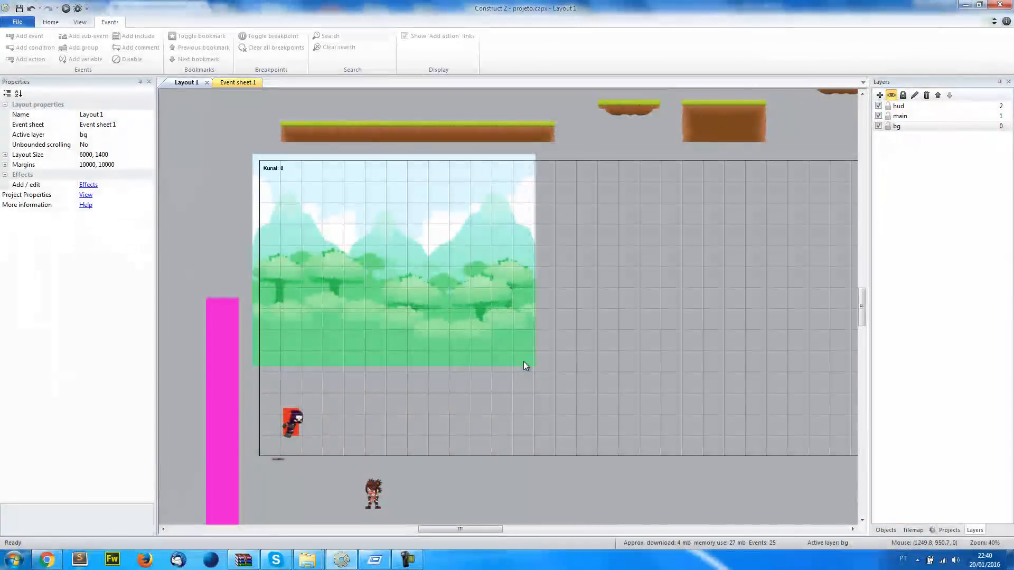
# Delete the BG sprite from the layout and remove its object type from the project
pyautogui.click(489, 363)
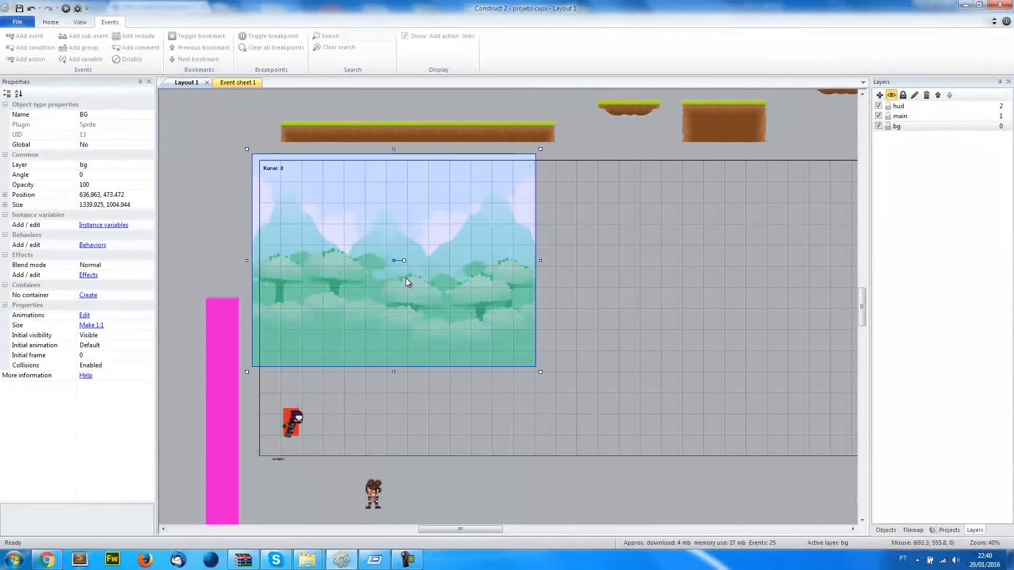
pyautogui.press('Delete')
pyautogui.click(935, 530)
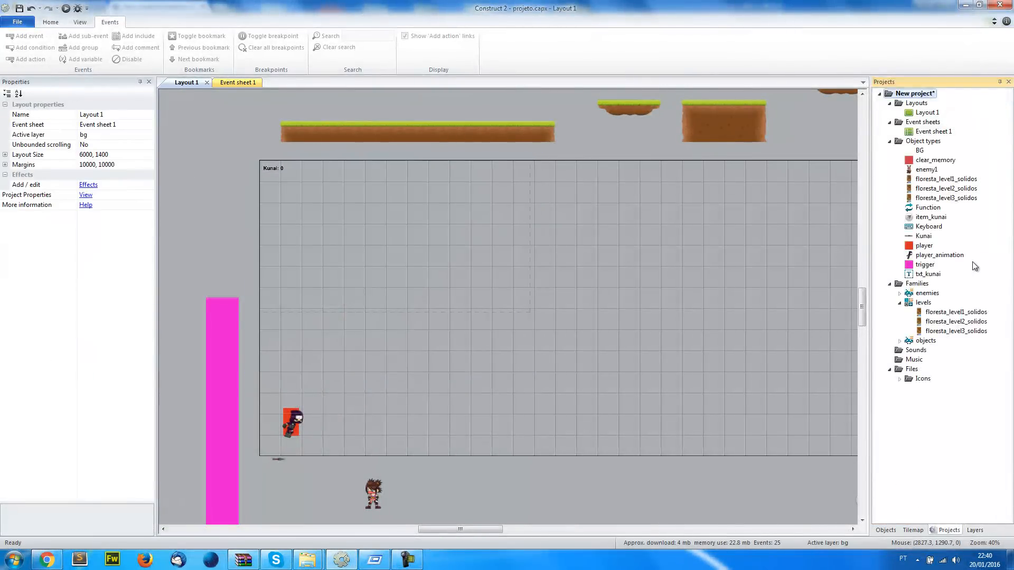
pyautogui.click(919, 151)
pyautogui.press('Delete')
pyautogui.click(581, 309)
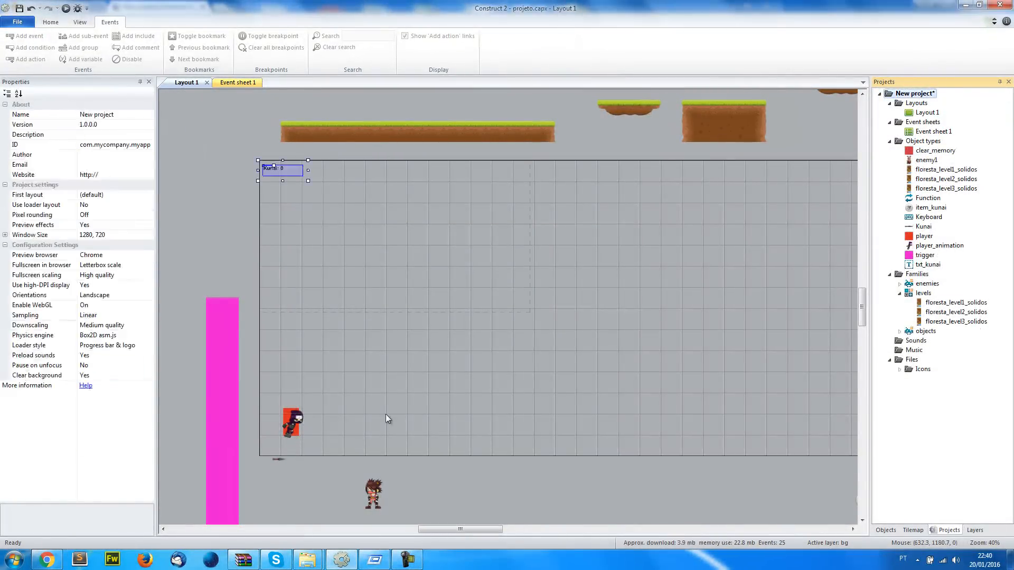
# Switch to the file explorer and open Sample.eps from the freetileset eps folder in Adobe Illustrator
pyautogui.moveTo(300, 567)
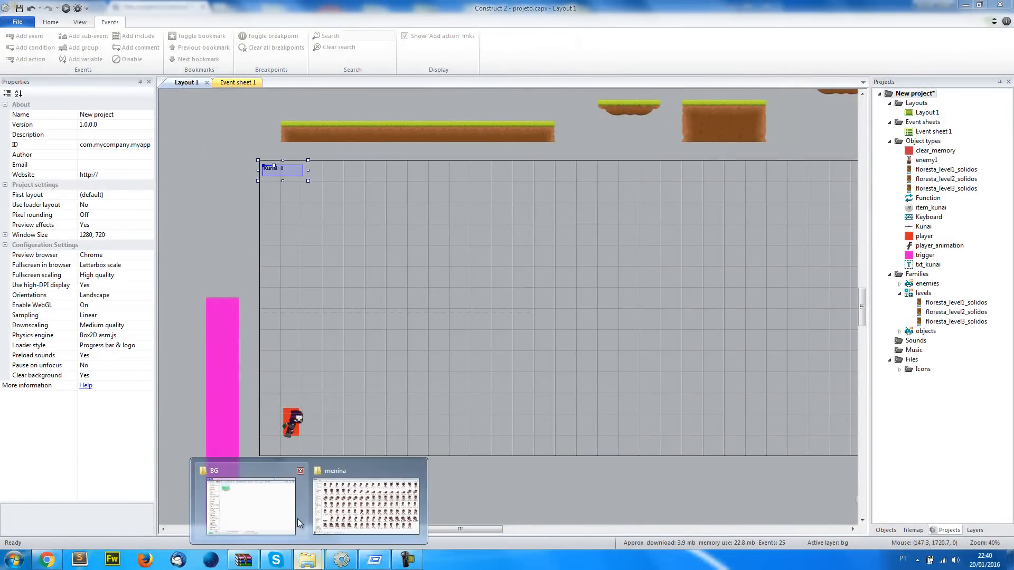
pyautogui.click(269, 514)
pyautogui.click(325, 25)
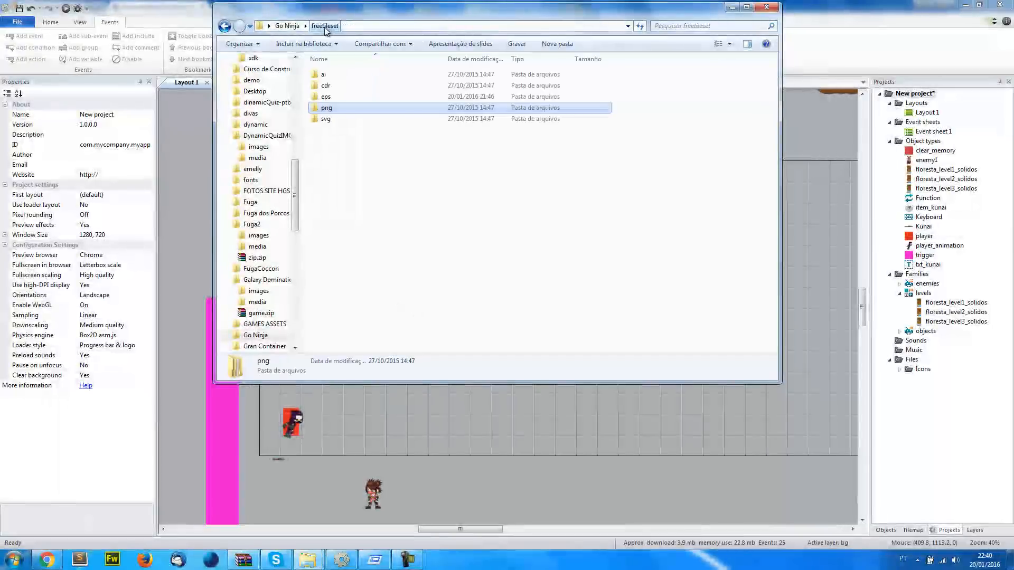
pyautogui.doubleClick(326, 97)
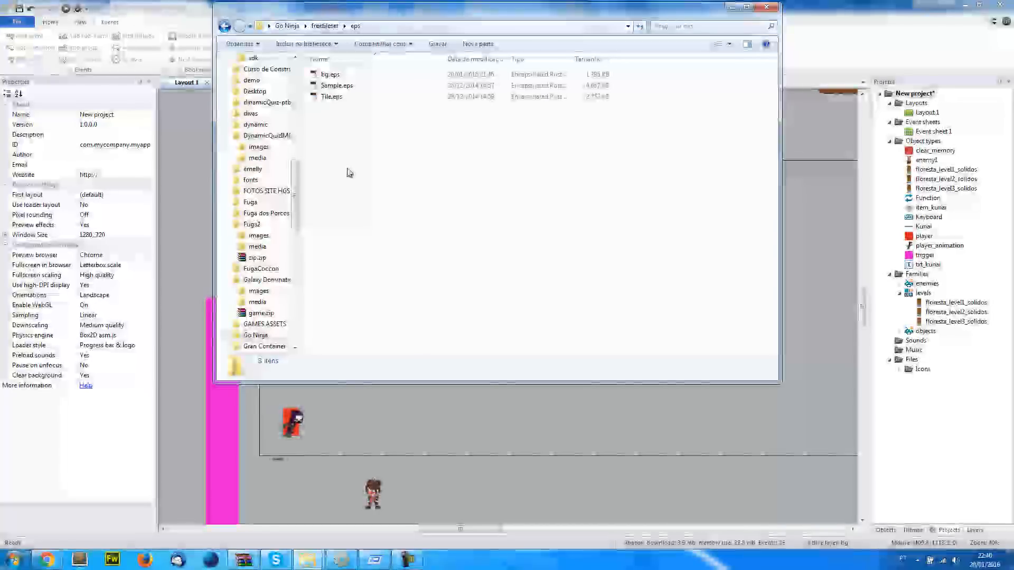
pyautogui.doubleClick(341, 86)
pyautogui.click(460, 258)
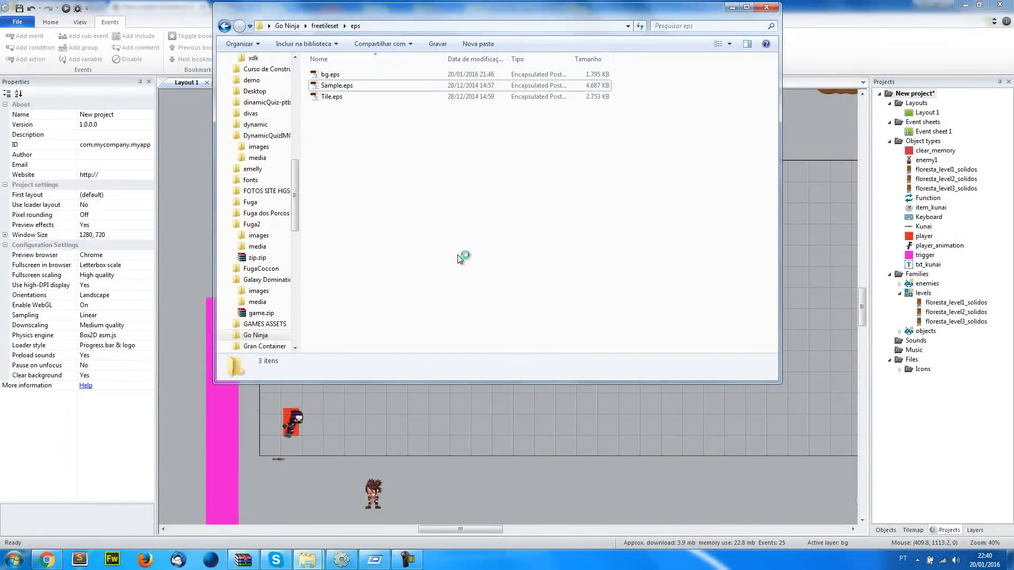
pyautogui.click(732, 9)
pyautogui.moveTo(404, 563)
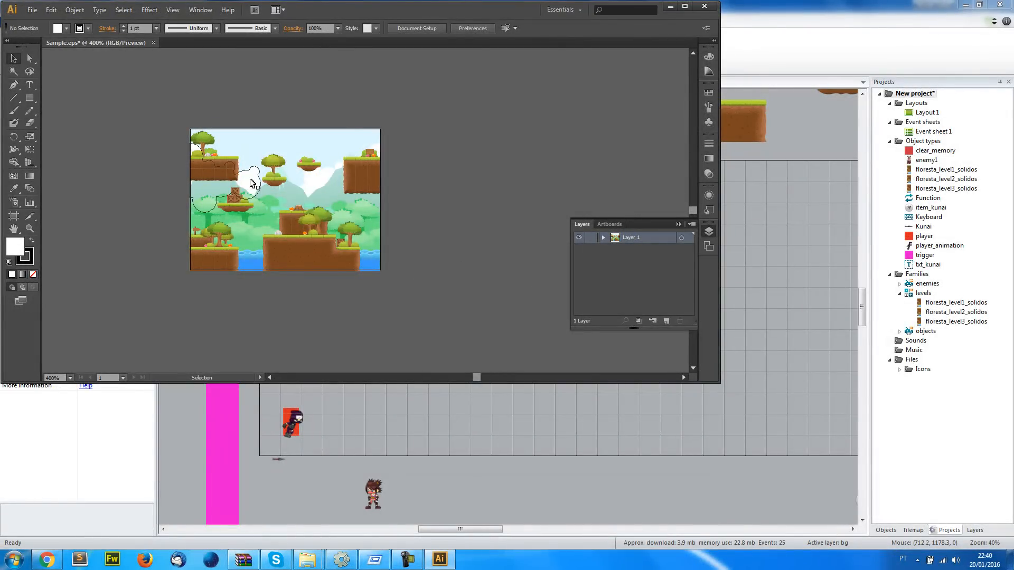
# Examine the layered forest scene in Sample.eps up close, and close Illustrator without saving changes
pyautogui.keyDown('alt'); pyautogui.scroll(3, 253, 182); pyautogui.keyUp('alt')
pyautogui.keyDown('alt'); pyautogui.scroll(2, 213, 337); pyautogui.keyUp('alt')
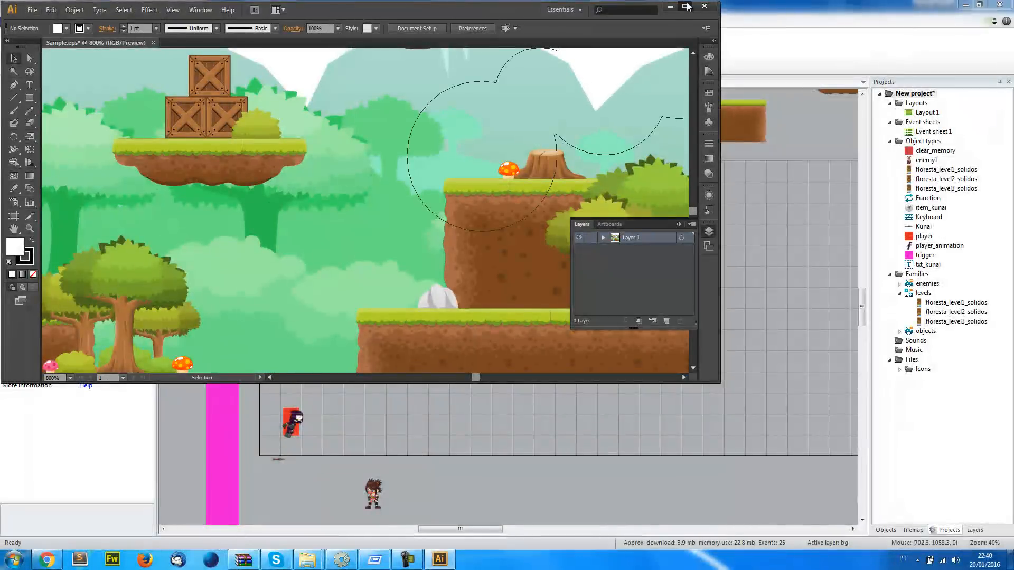
pyautogui.click(684, 6)
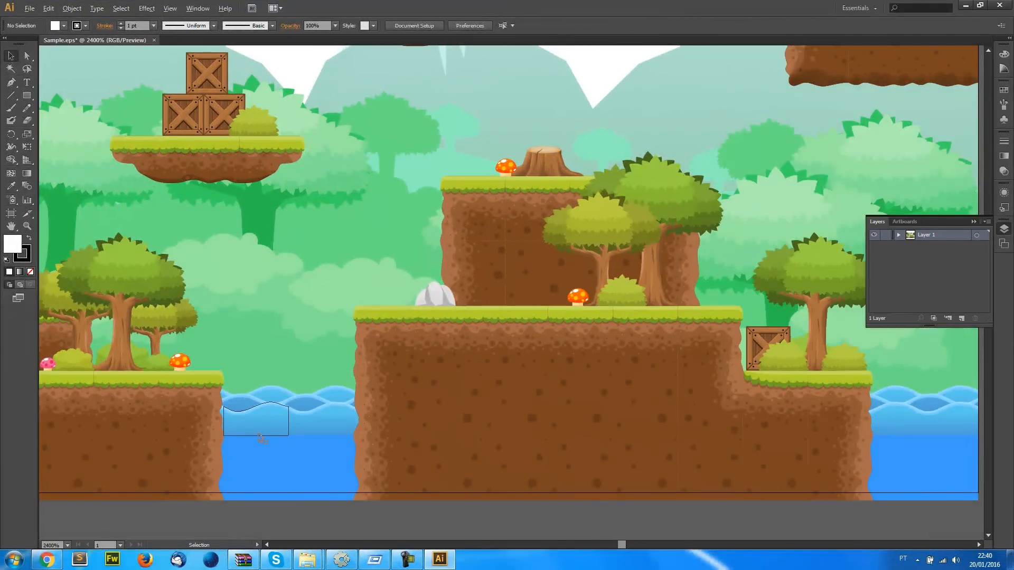
pyautogui.keyDown('alt'); pyautogui.scroll(3, 262, 439); pyautogui.keyUp('alt')
pyautogui.keyDown('alt'); pyautogui.scroll(-7, 299, 242); pyautogui.keyUp('alt')
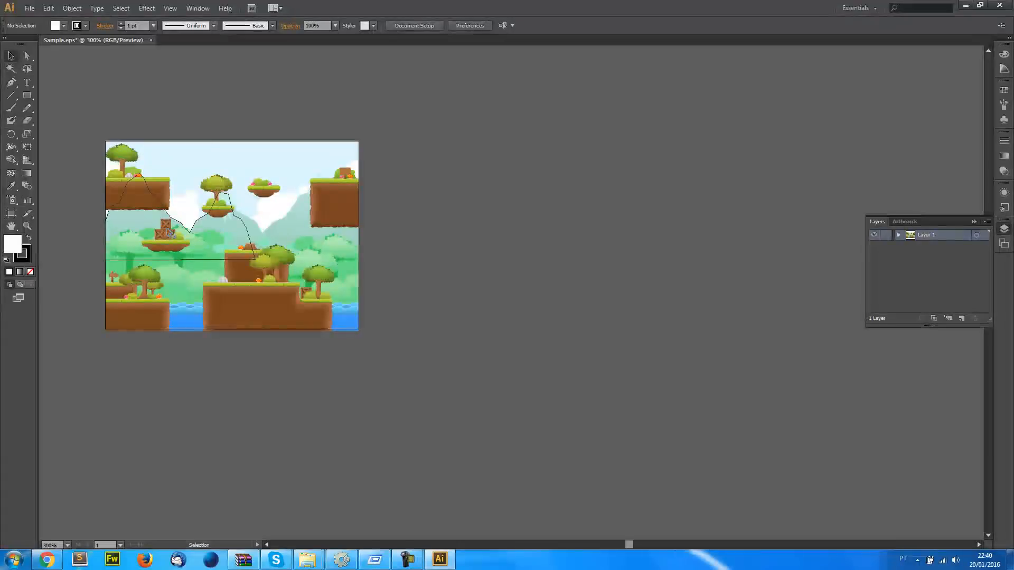
pyautogui.keyDown('alt'); pyautogui.scroll(1, 157, 219); pyautogui.keyUp('alt')
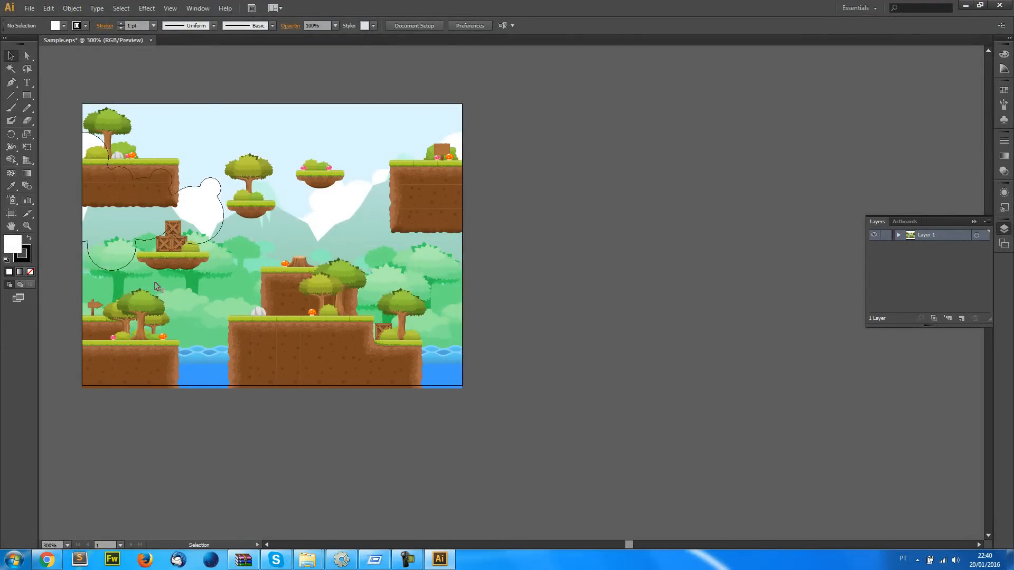
pyautogui.click(1009, 5)
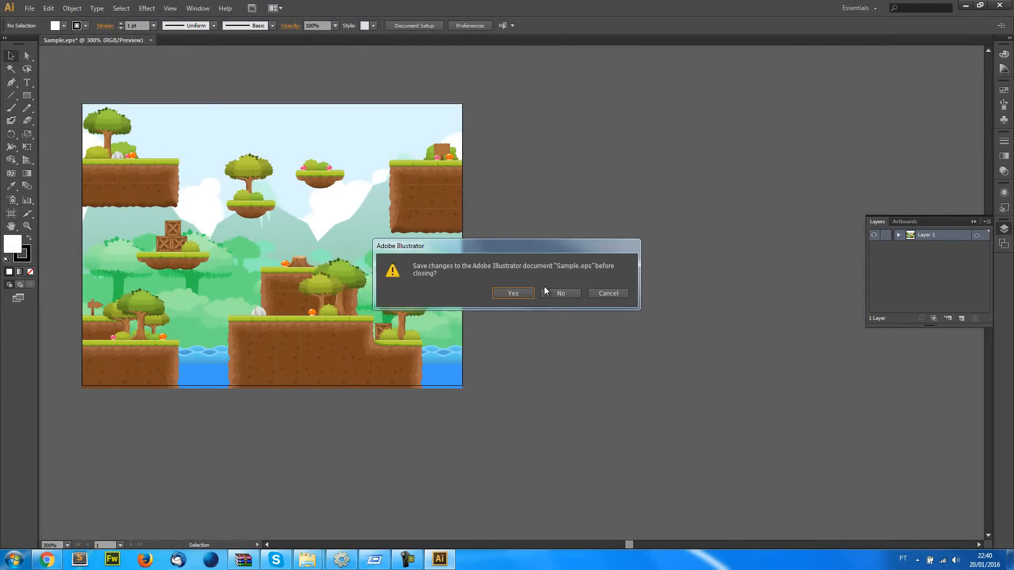
pyautogui.press('Escape')
pyautogui.hotkey('alt', 'Tab')
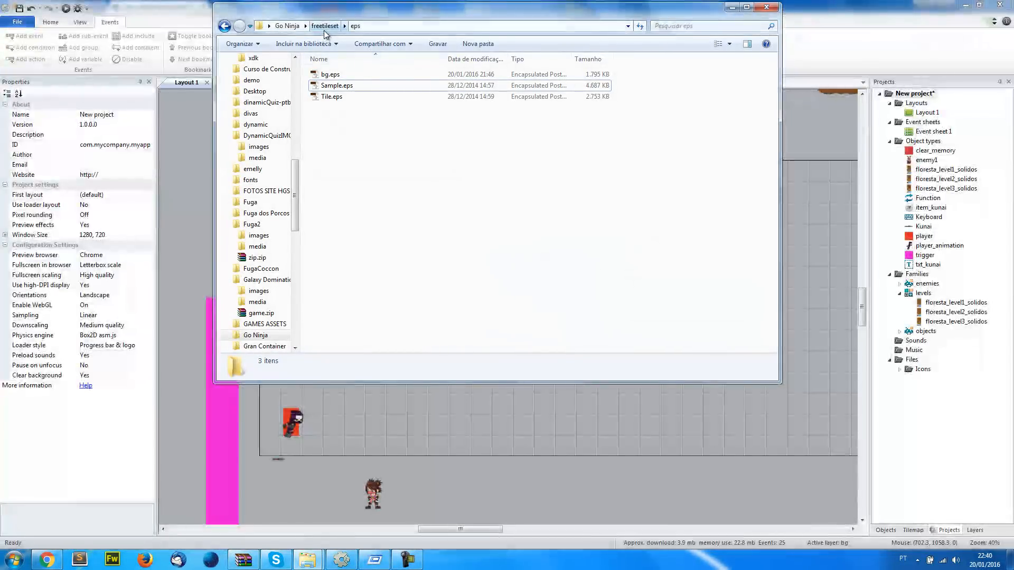
# Open the bgs folder inside Go Ninja and look through the bg_florest1 to bg_florest4 background images
pyautogui.click(324, 30)
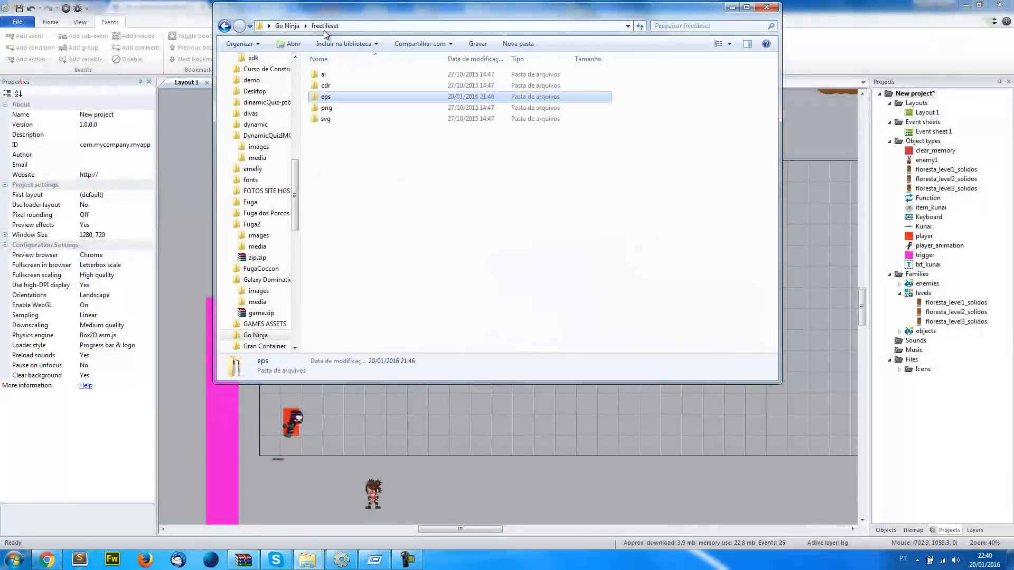
pyautogui.click(289, 26)
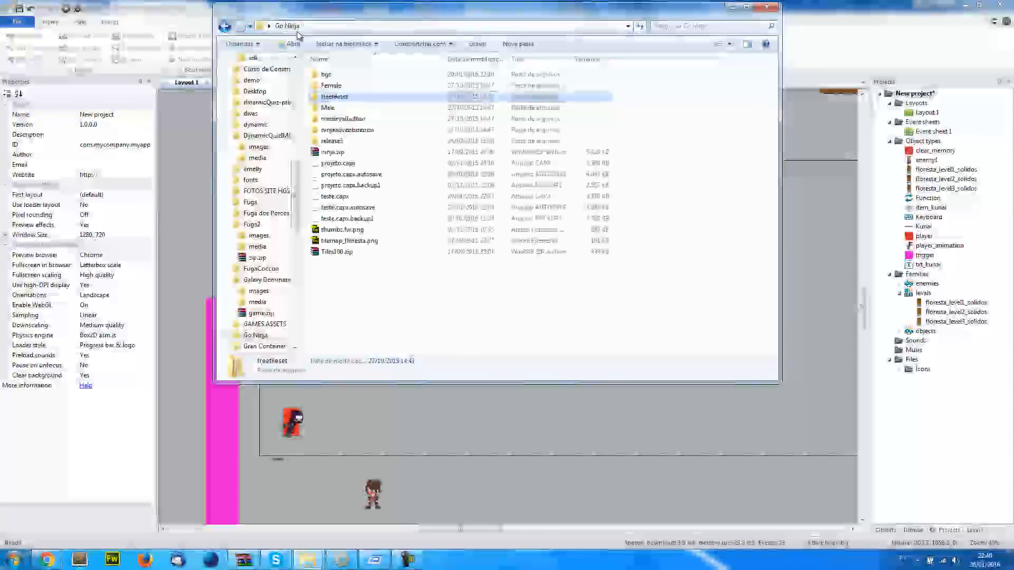
pyautogui.doubleClick(338, 75)
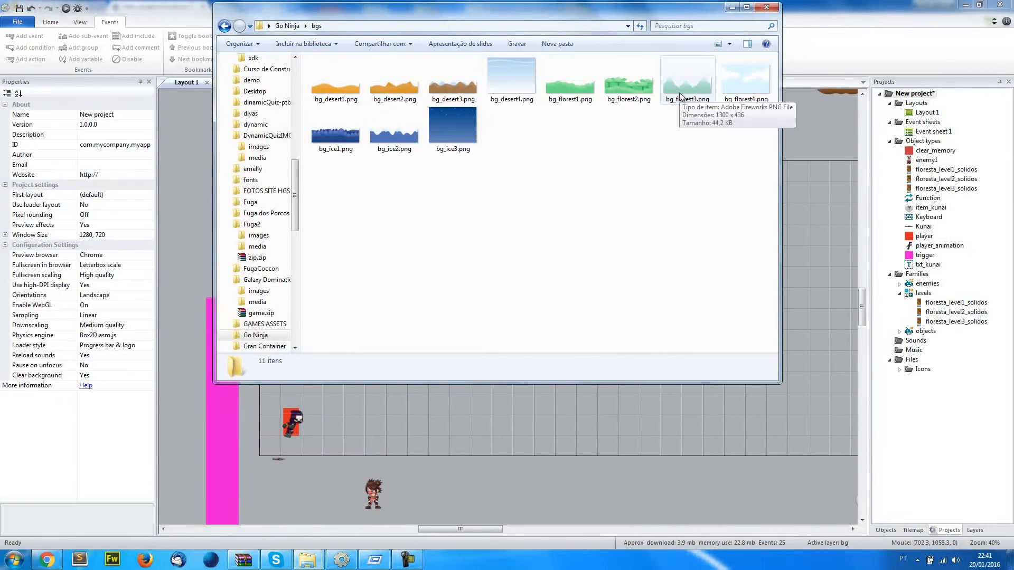
pyautogui.hotkey('ctrl', 'a')
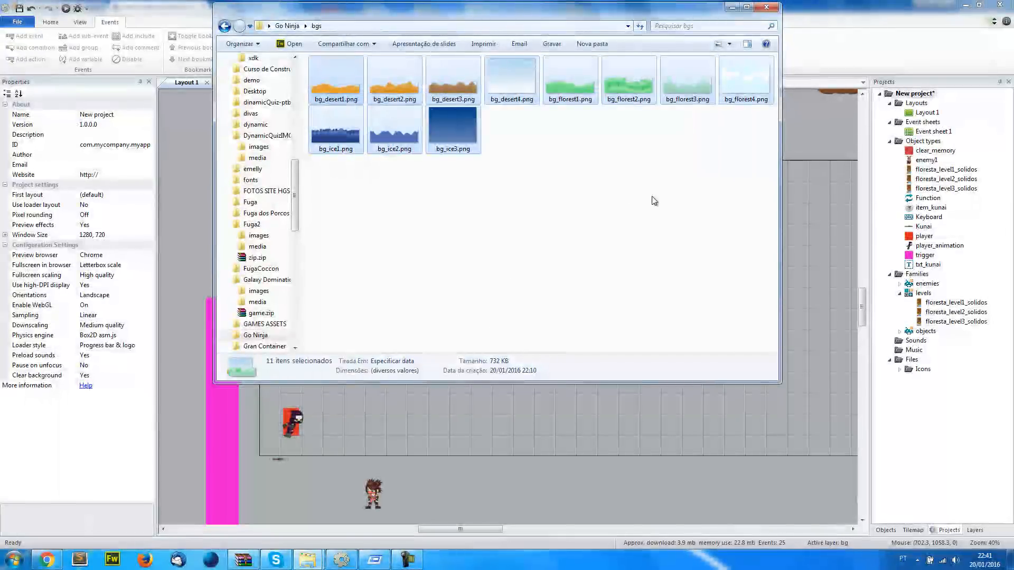
pyautogui.click(654, 201)
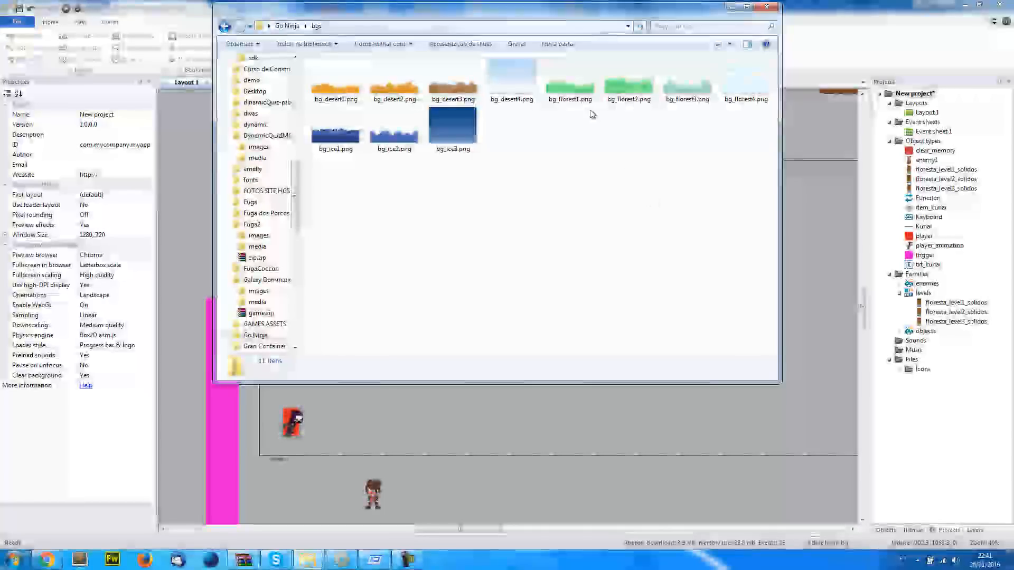
pyautogui.click(575, 91)
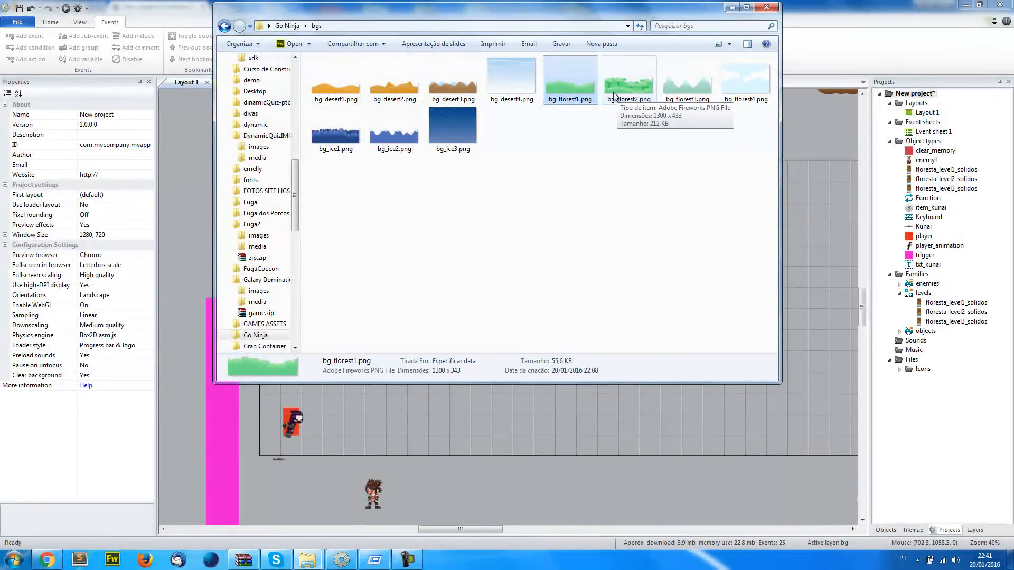
pyautogui.press('Right')
pyautogui.press('Right')
pyautogui.press('Right')
pyautogui.click(679, 148)
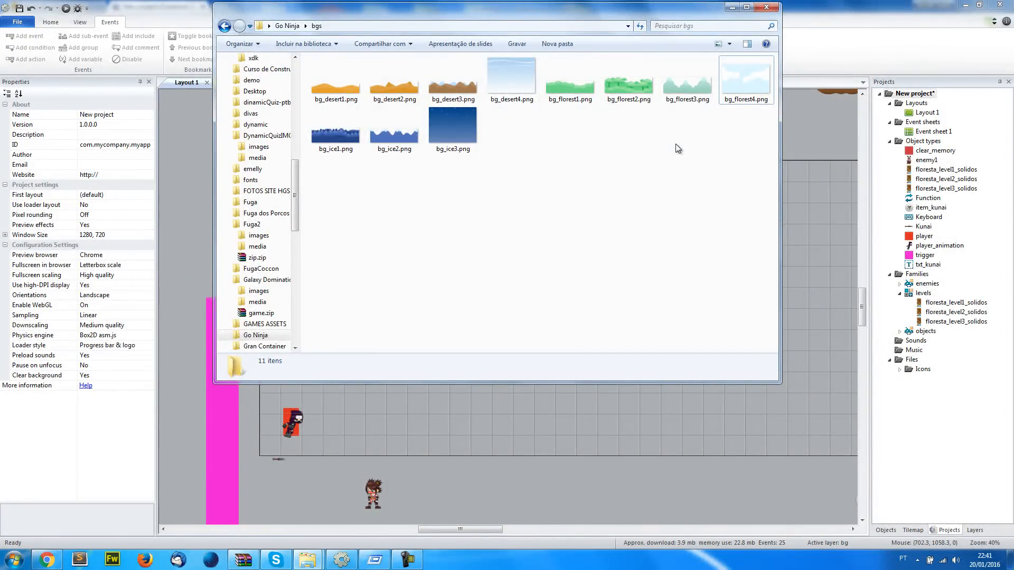
# Copy the bgs folder's path to the clipboard and return to the Construct 2 layout
pyautogui.click(569, 97)
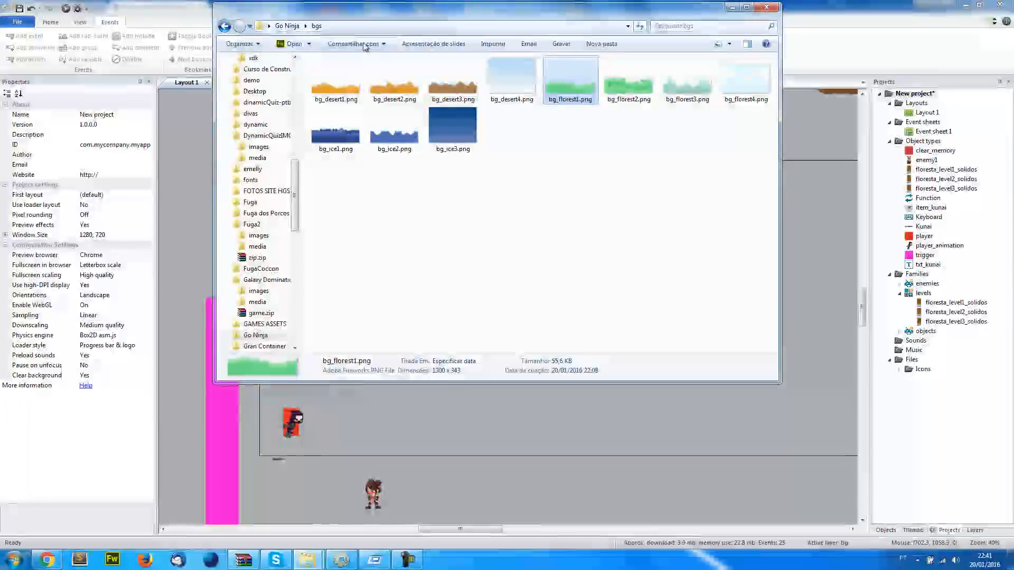
pyautogui.click(391, 26)
pyautogui.rightClick(392, 27)
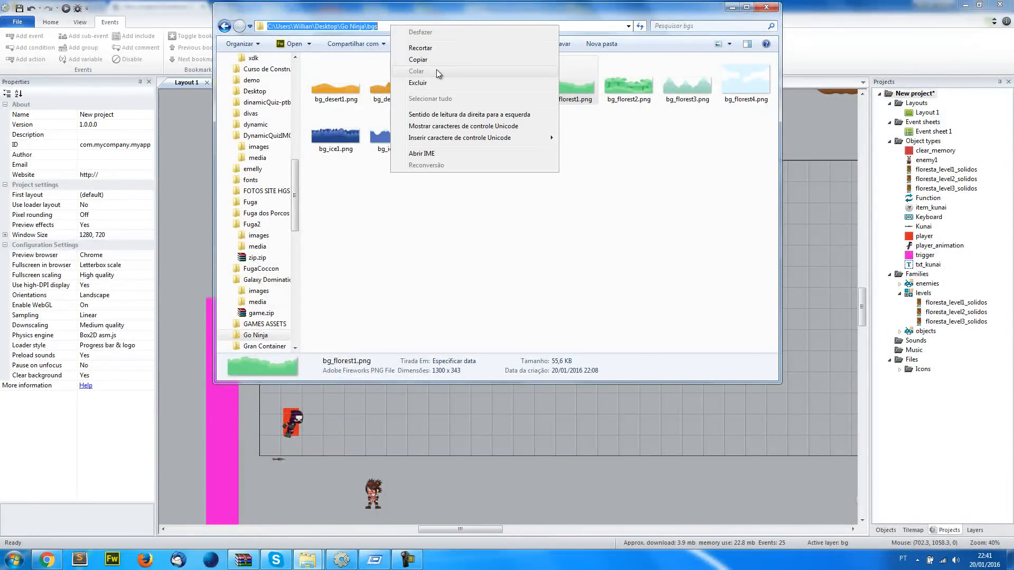
pyautogui.click(459, 59)
pyautogui.click(189, 194)
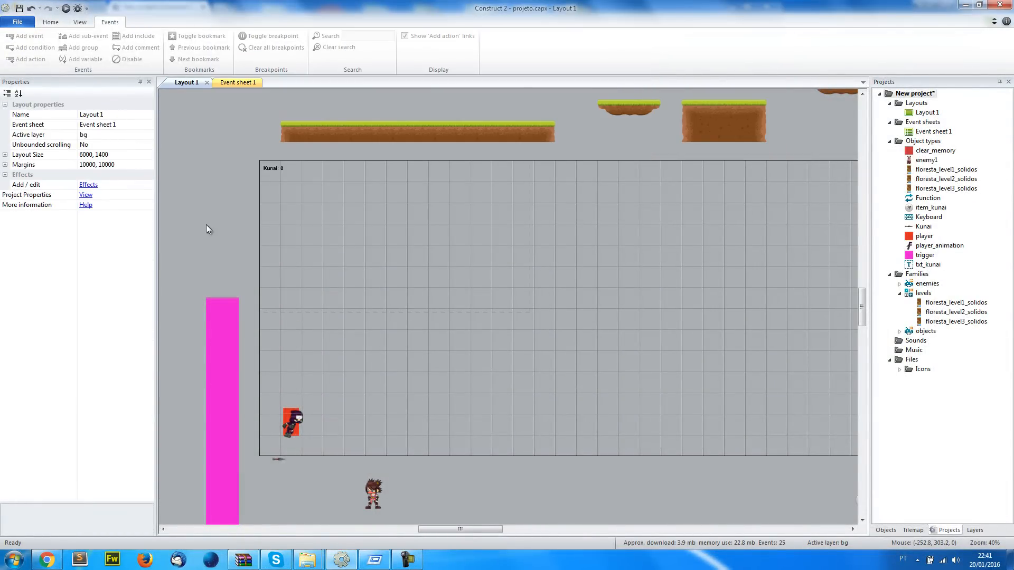
# Compare the layer properties of main and bg, including Parallax, ending with bg as the active layer
pyautogui.click(975, 530)
pyautogui.click(901, 116)
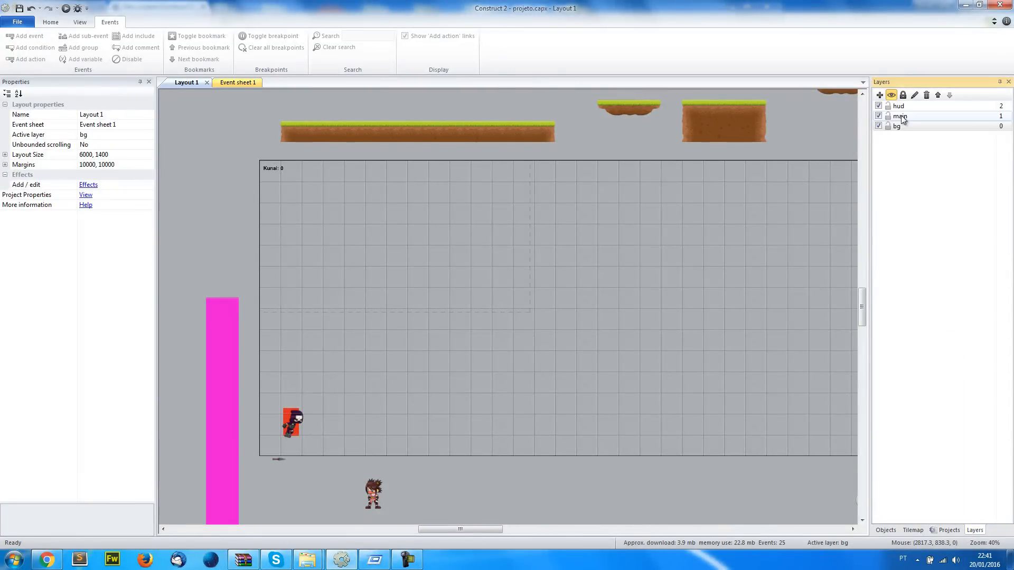
pyautogui.click(900, 126)
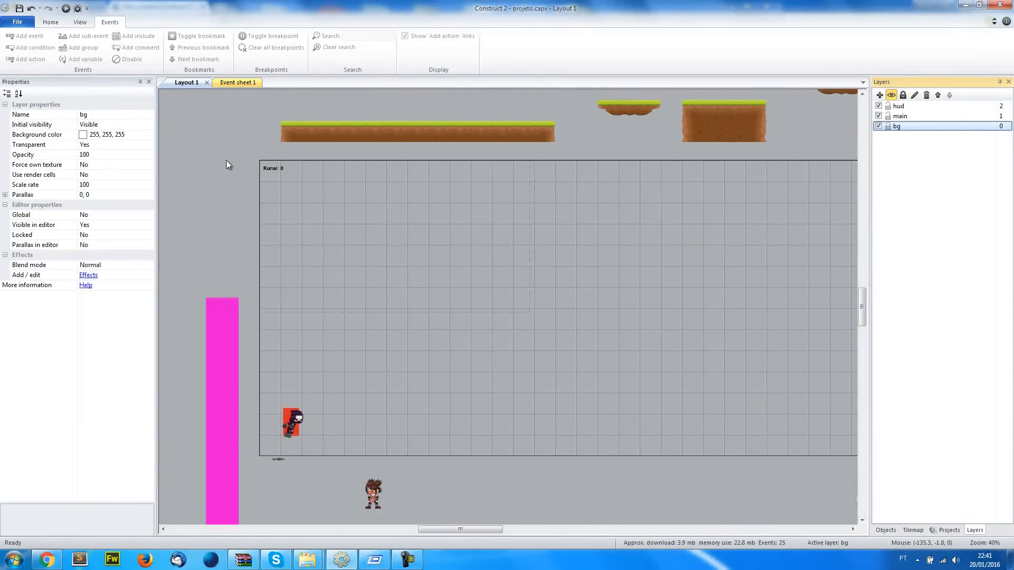
pyautogui.click(901, 116)
pyautogui.click(902, 128)
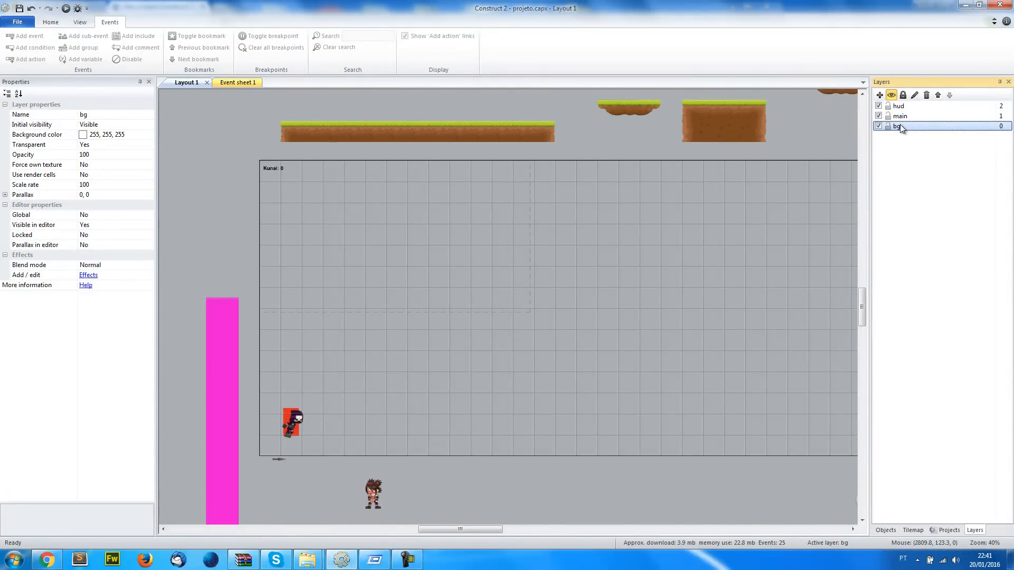
pyautogui.click(901, 117)
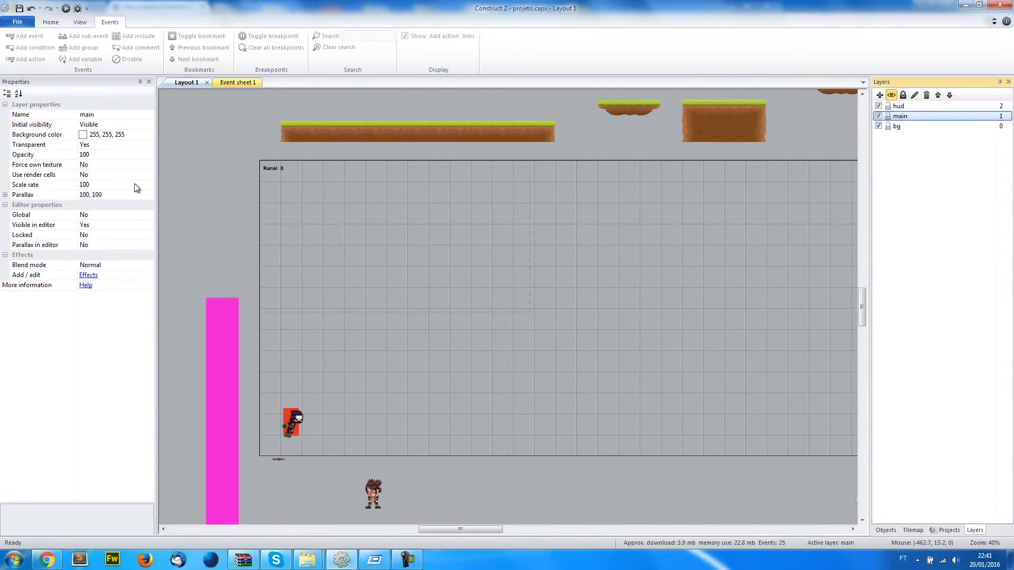
pyautogui.click(901, 129)
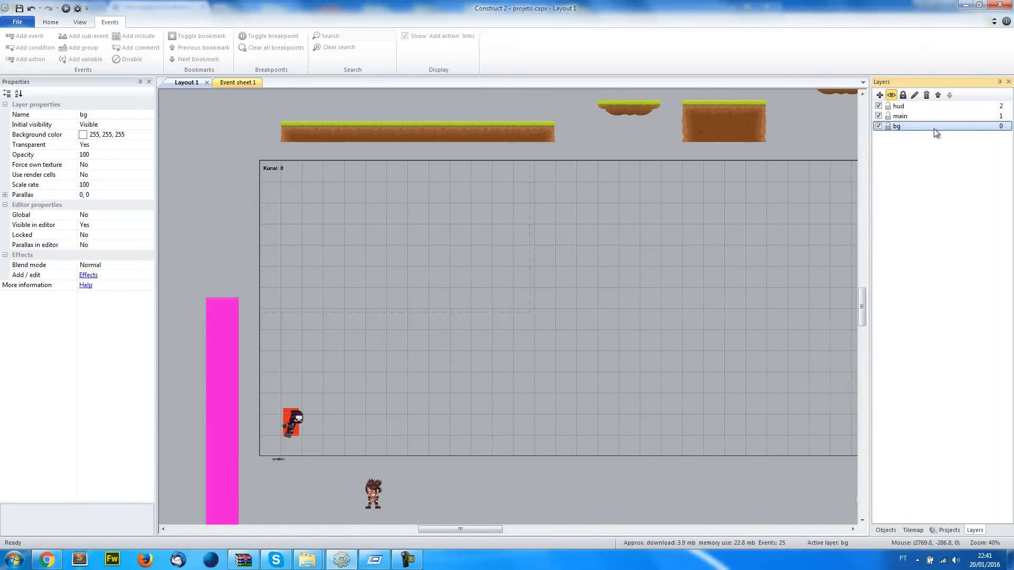
# Insert a Tiled Background object on the bg layer, just outside the layout's upper-left corner
pyautogui.doubleClick(236, 253)
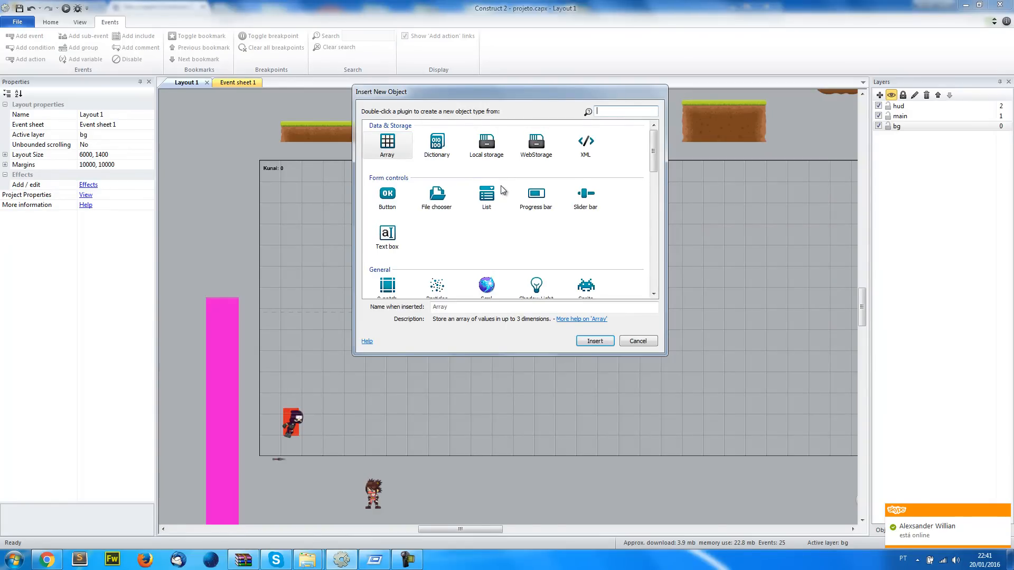
pyautogui.write('spri')
pyautogui.press('BackSpace')
pyautogui.press('BackSpace')
pyautogui.press('BackSpace')
pyautogui.press('BackSpace')
pyautogui.write('back')
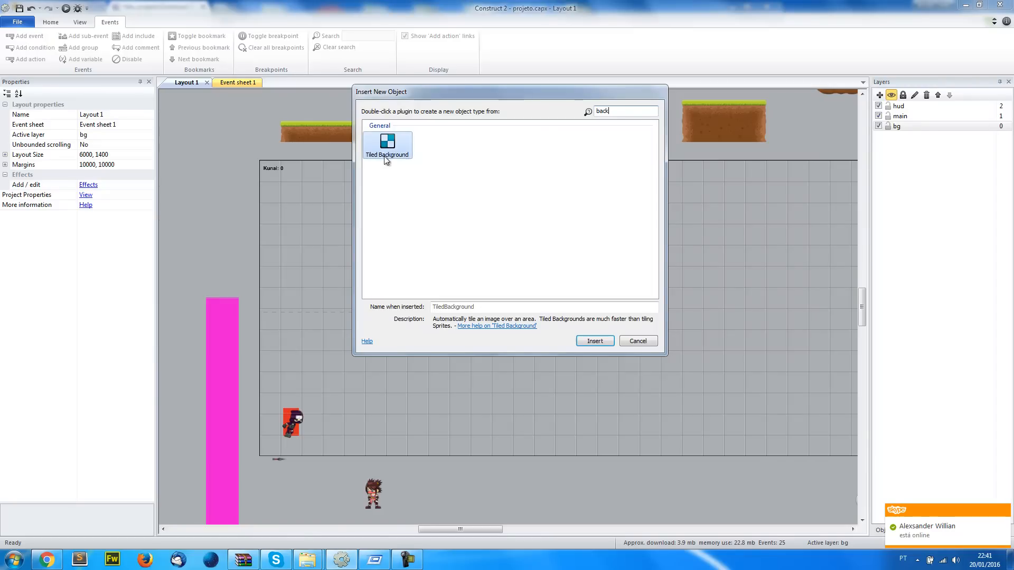
pyautogui.doubleClick(380, 153)
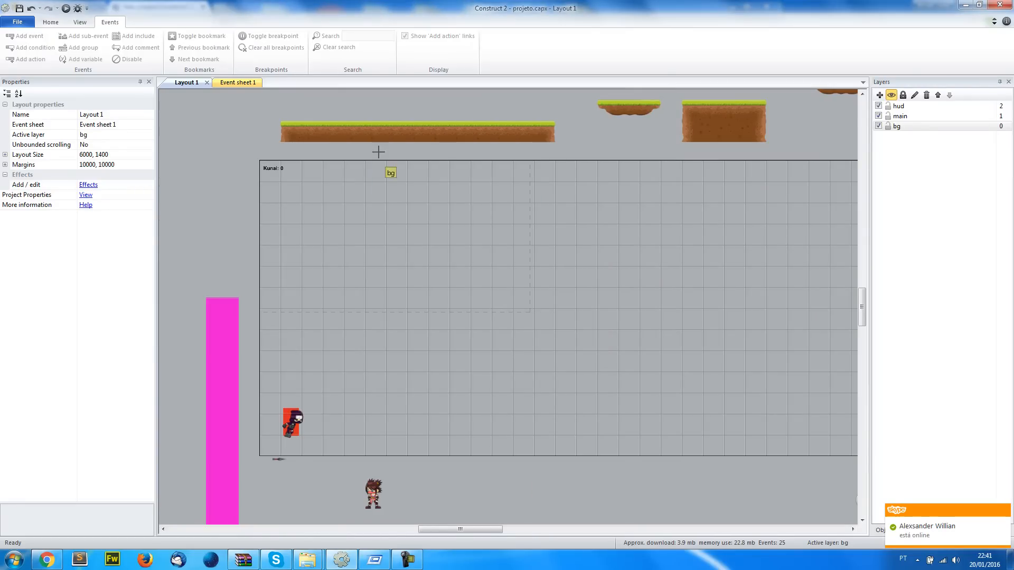
pyautogui.click(221, 173)
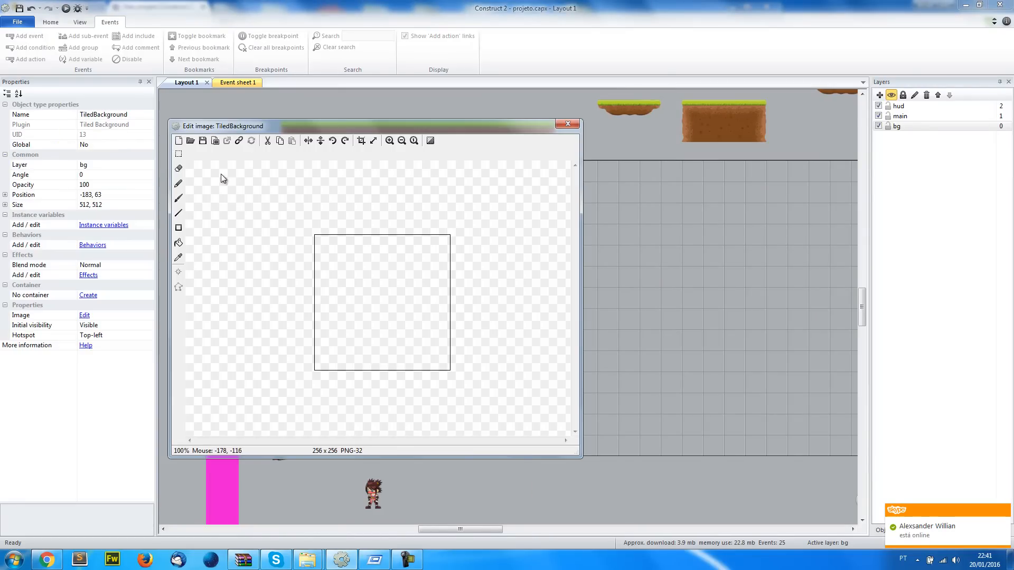
# Load bg_florest1.png from the bgs folder as the TiledBackground's image and close the image editor
pyautogui.click(190, 141)
pyautogui.click(420, 180)
pyautogui.write('C:\\Users\\Willian\\Desktop\\Go Ninja\\bgs')
pyautogui.press('Return')
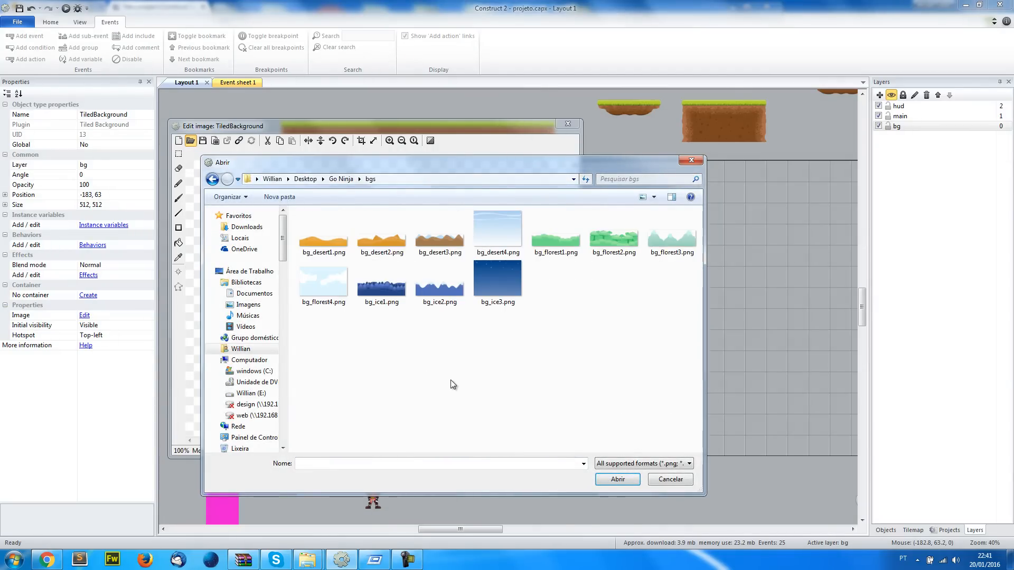
pyautogui.click(550, 249)
pyautogui.doubleClick(540, 246)
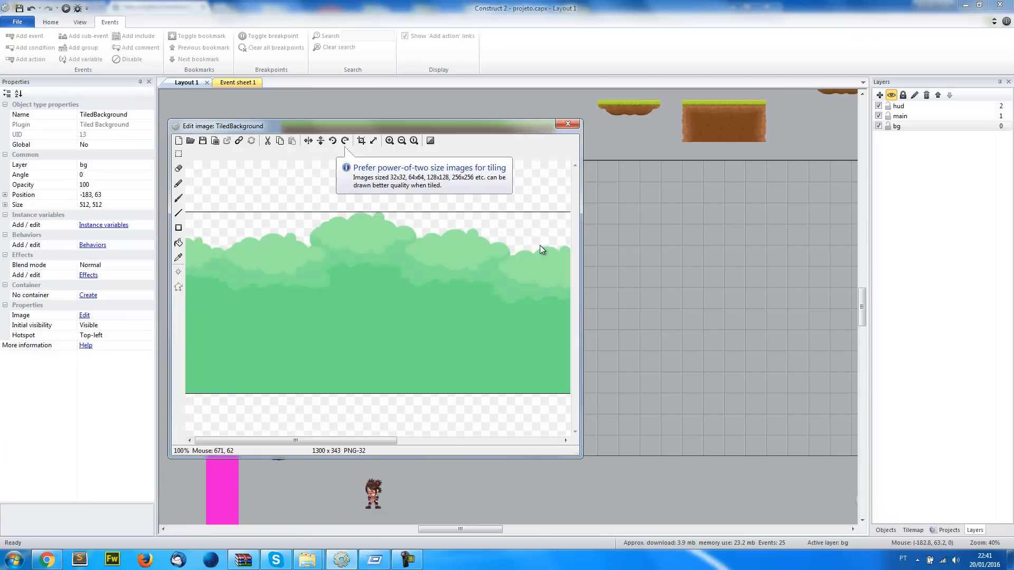
pyautogui.click(572, 125)
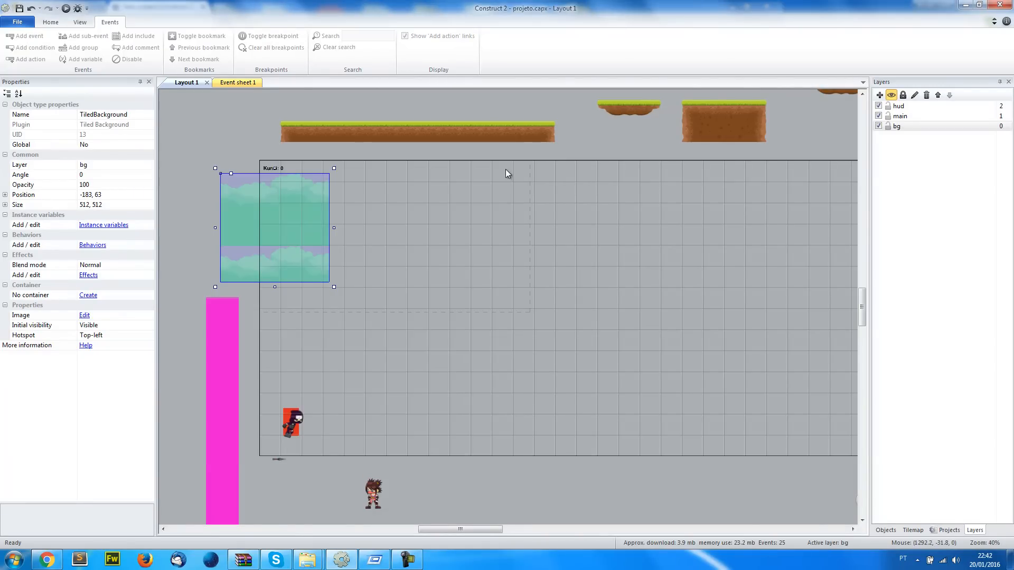
# Set the TiledBackground's position to 0, 0
pyautogui.click(111, 194)
pyautogui.write('0, 0')
pyautogui.press('Return')
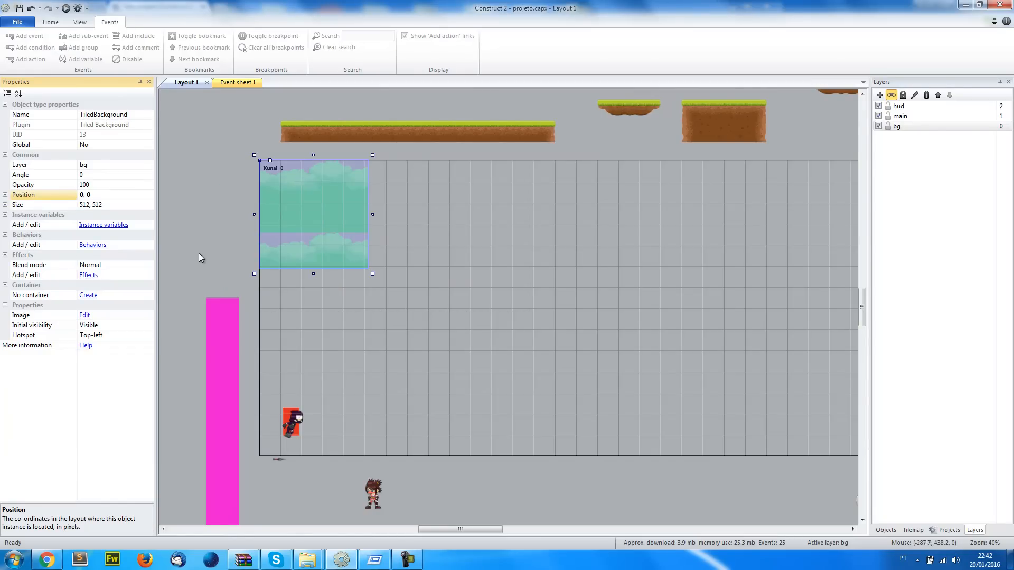
# Return to the bgs folder window and select bg_florest1.png to view its details
pyautogui.moveTo(308, 558)
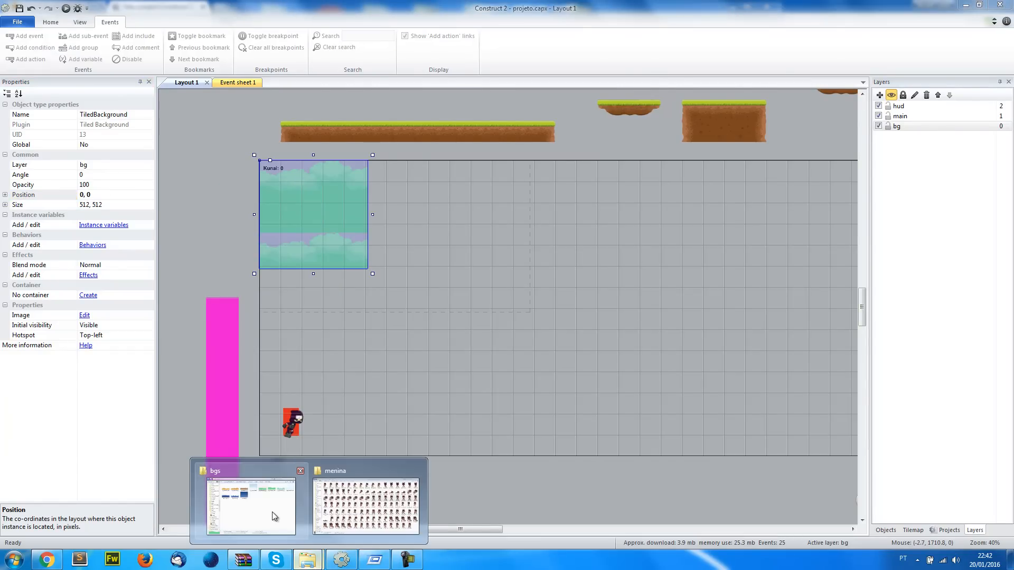
pyautogui.click(252, 504)
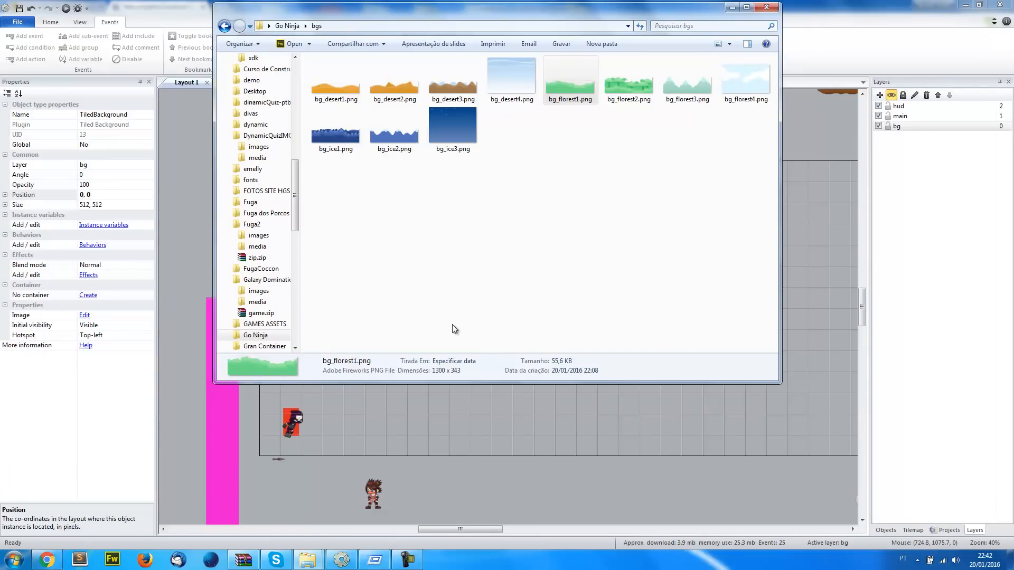
pyautogui.click(452, 324)
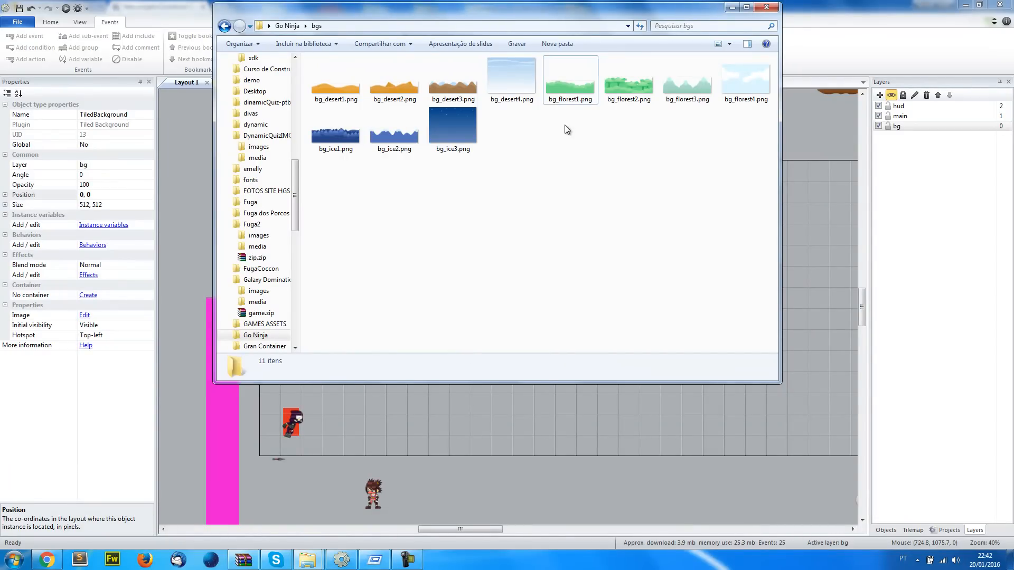
pyautogui.click(560, 96)
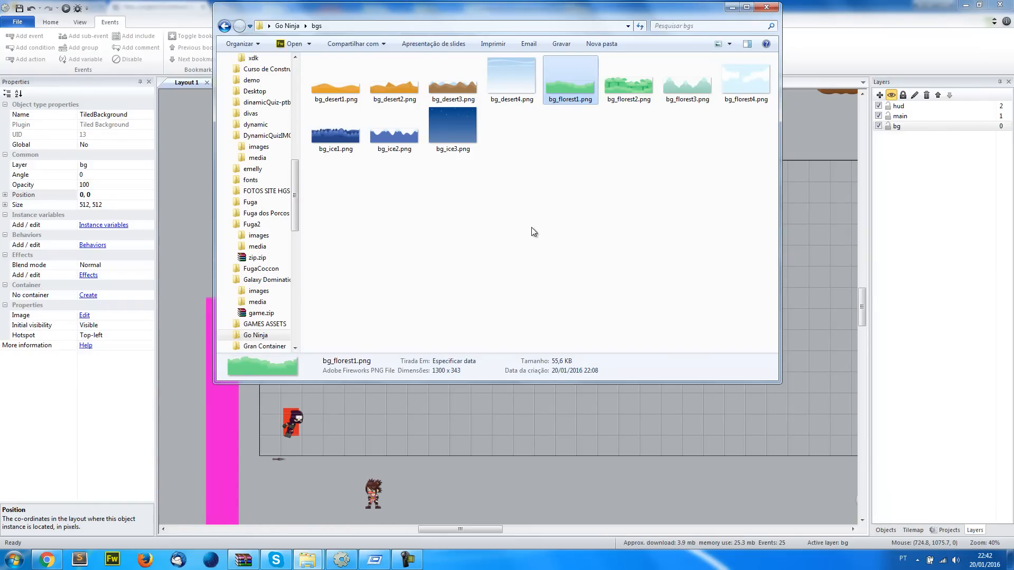
# Switch to the browser and search Google Images for "patterns repeating" in a new tab
pyautogui.click(46, 560)
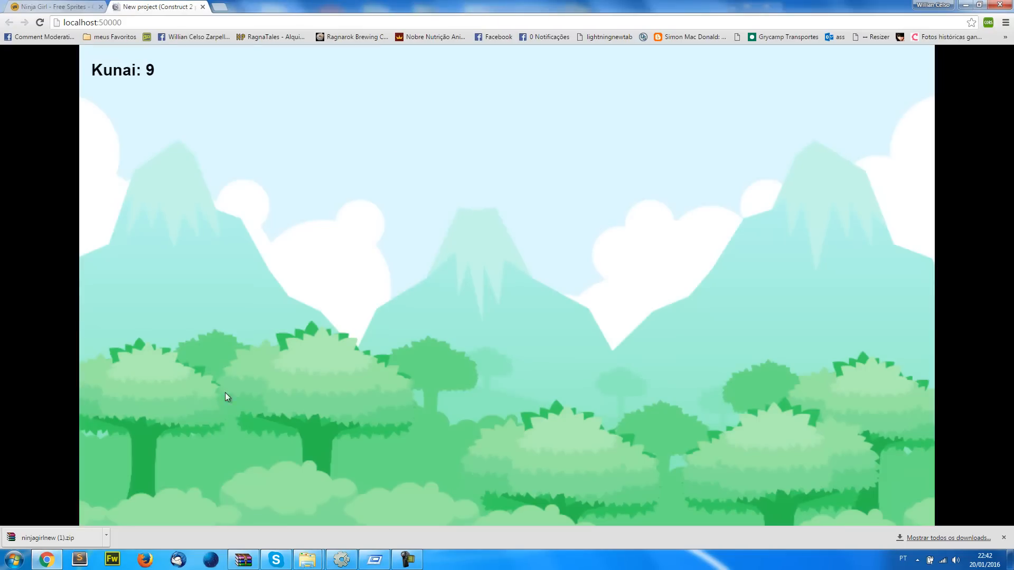
pyautogui.click(225, 5)
pyautogui.write('pa')
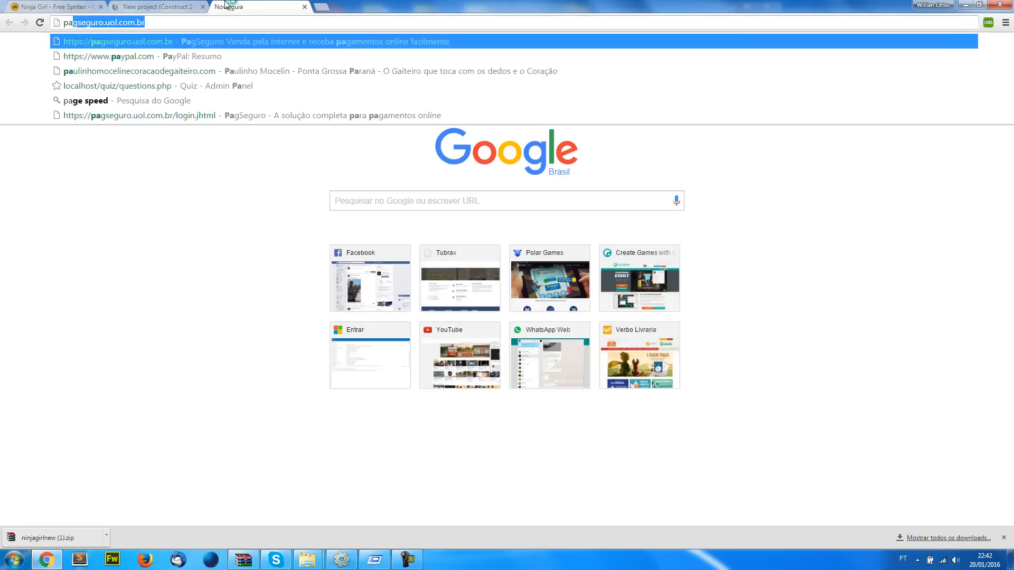
pyautogui.write('tterns repeating')
pyautogui.press('Return')
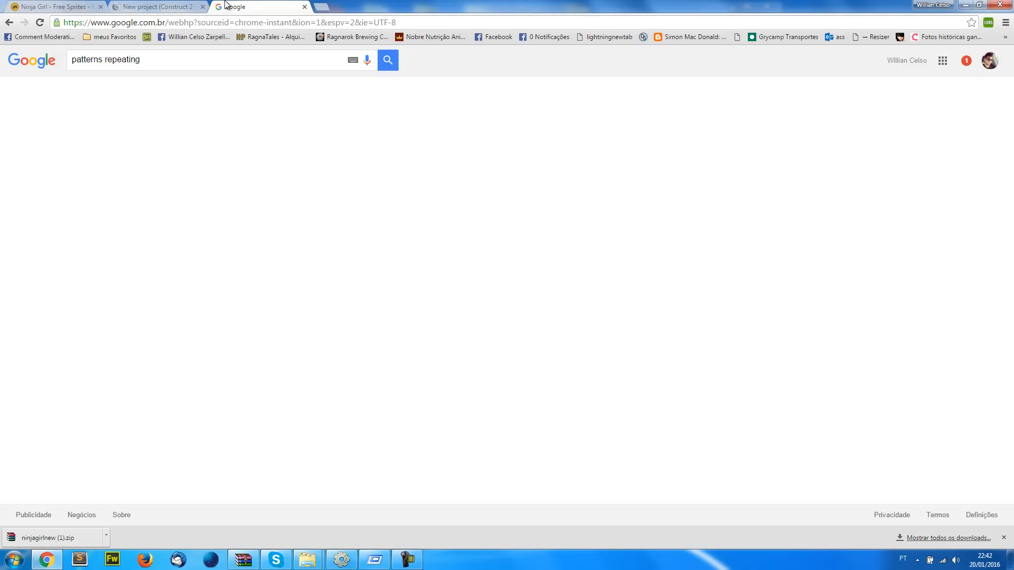
pyautogui.click(125, 99)
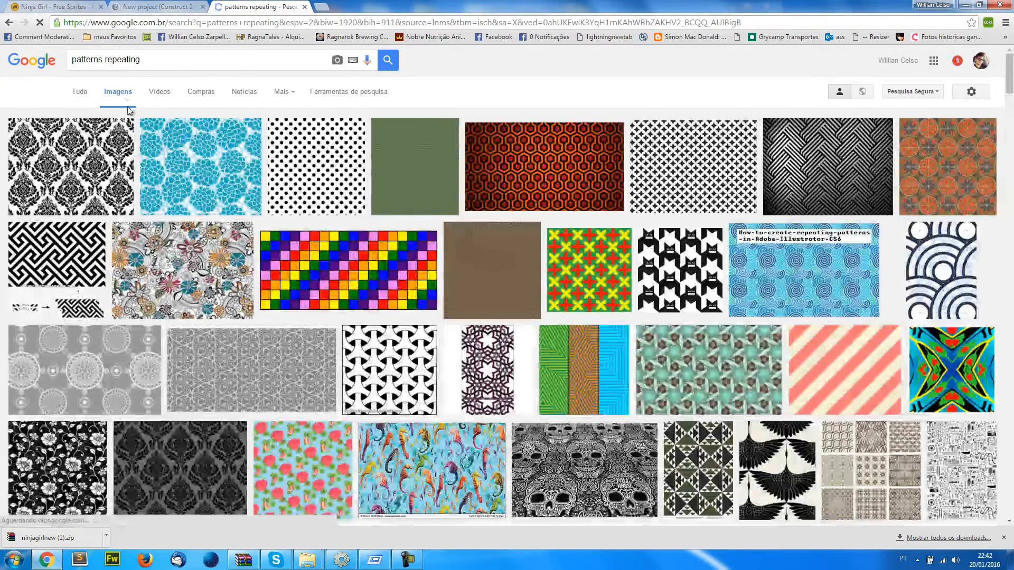
# Open the black-and-white damask pattern at full size and save it as final.jpg
pyautogui.click(70, 166)
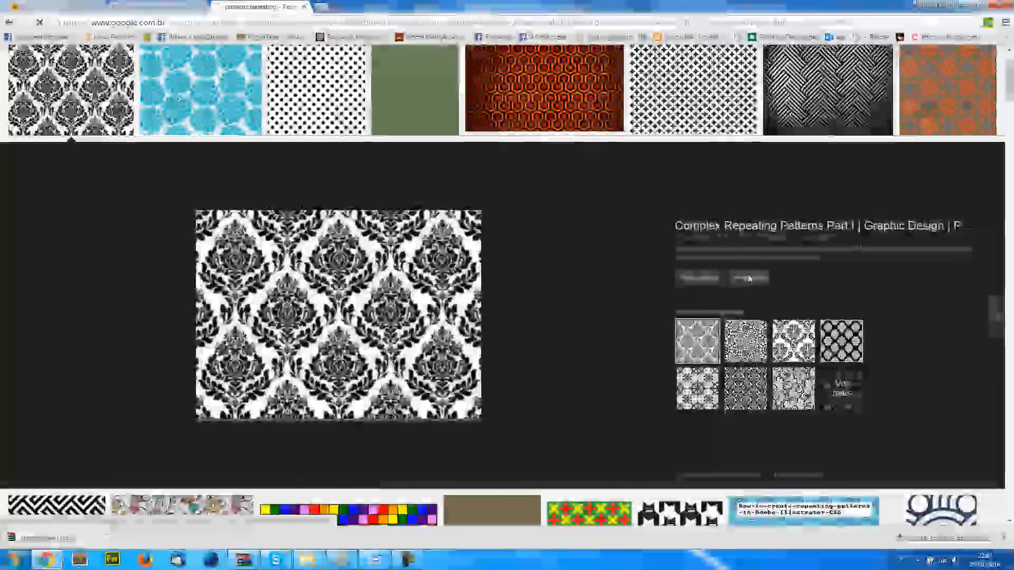
pyautogui.click(748, 278)
pyautogui.rightClick(193, 152)
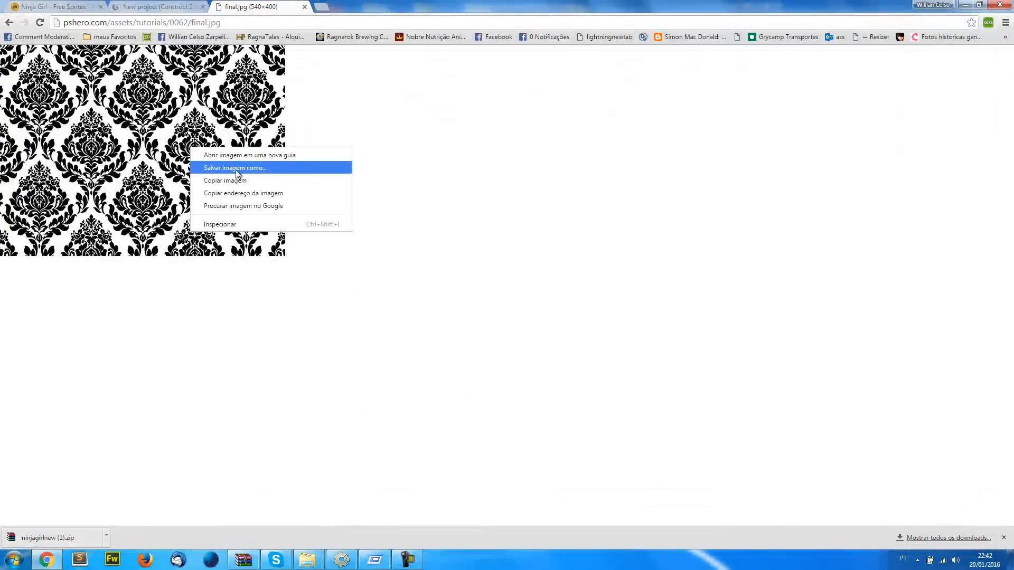
pyautogui.click(235, 167)
pyautogui.click(627, 364)
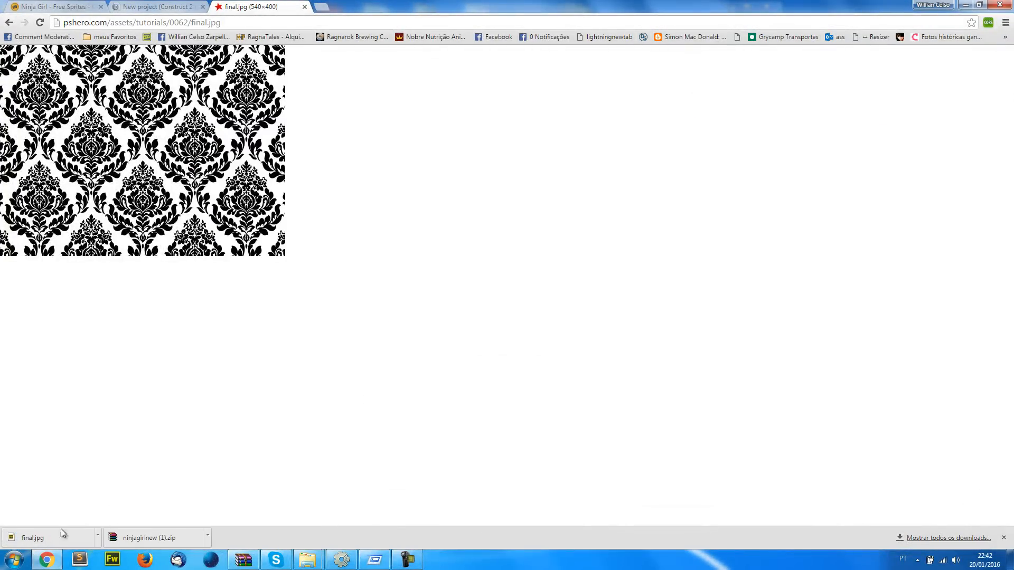
# Open the downloaded final.jpg in Fireworks, cut its bitmap and set the canvas size to 5000 x 5000 pixels
pyautogui.click(57, 535)
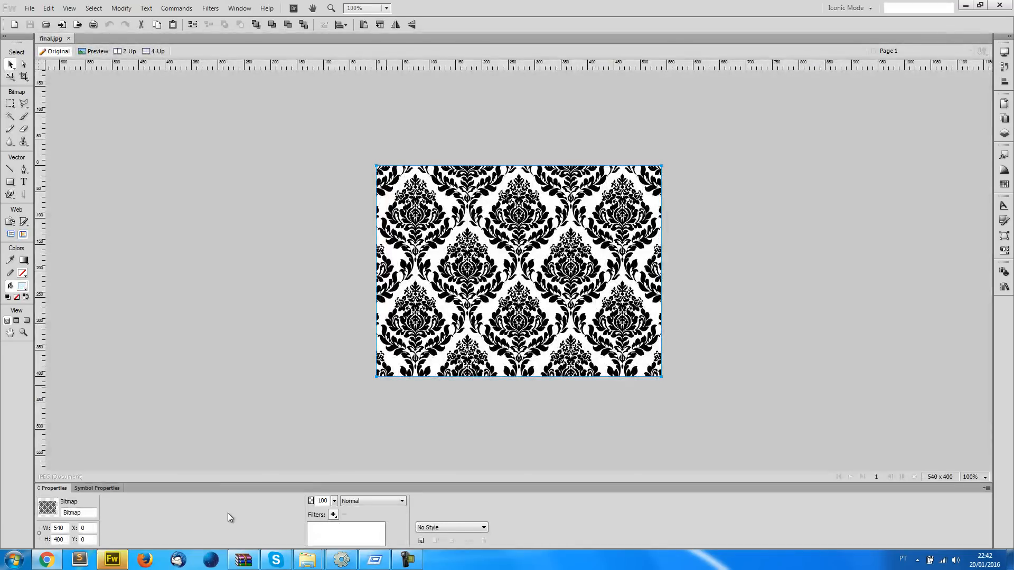
pyautogui.press('Delete')
pyautogui.click(171, 501)
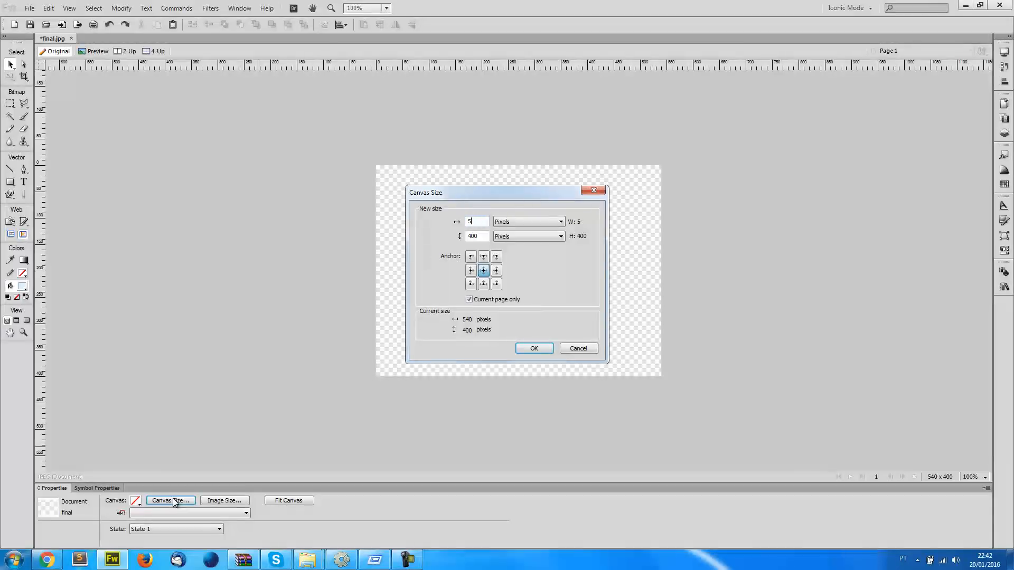
pyautogui.press('Tab')
pyautogui.write('54')
pyautogui.write('00')
pyautogui.press('Return')
# Paste three copies of the damask pattern and line them up edge to edge in a horizontal row
pyautogui.hotkey('ctrl', 'v')
pyautogui.moveTo(414, 225); pyautogui.dragTo(242, 226)
pyautogui.hotkey('ctrl', 'v')
pyautogui.moveTo(226, 276); pyautogui.dragTo(510, 276)
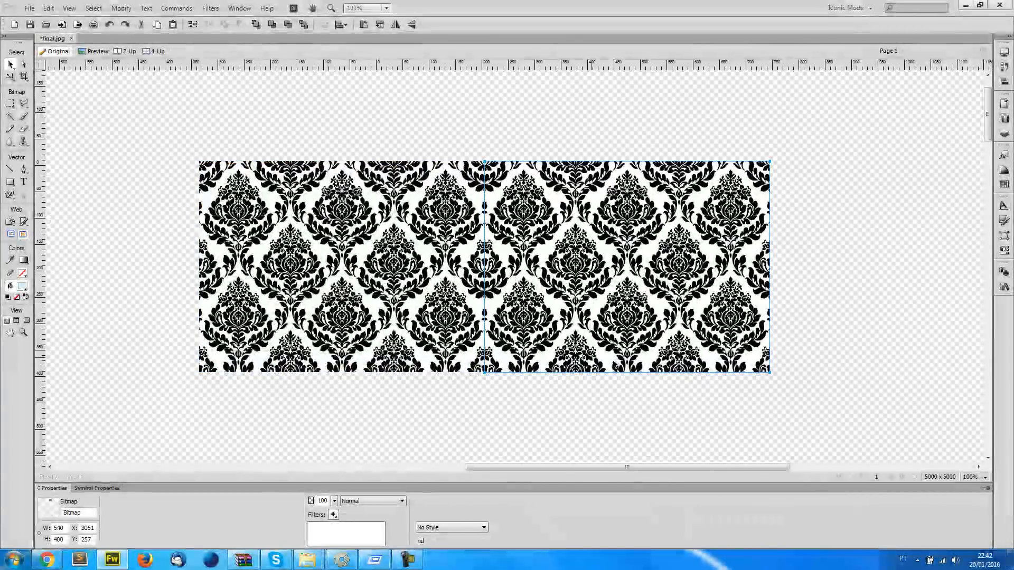
pyautogui.hotkey('ctrl', 'v')
pyautogui.moveTo(558, 333); pyautogui.dragTo(843, 333)
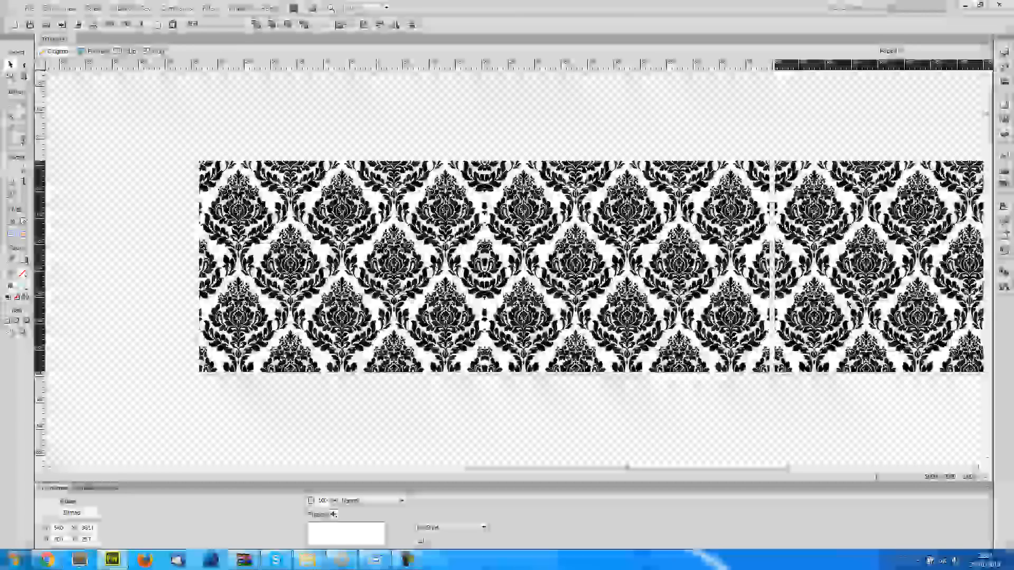
# Duplicate the row of three pattern tiles and place the copy directly beneath the original row
pyautogui.keyDown('shift'); pyautogui.click(649, 270); pyautogui.keyUp('shift')
pyautogui.keyDown('shift'); pyautogui.click(433, 253); pyautogui.keyUp('shift')
pyautogui.hotkey('ctrl', 'c')
pyautogui.hotkey('ctrl', 'v')
pyautogui.moveTo(581, 194); pyautogui.dragTo(577, 405)
pyautogui.hotkey('ctrl', '-')
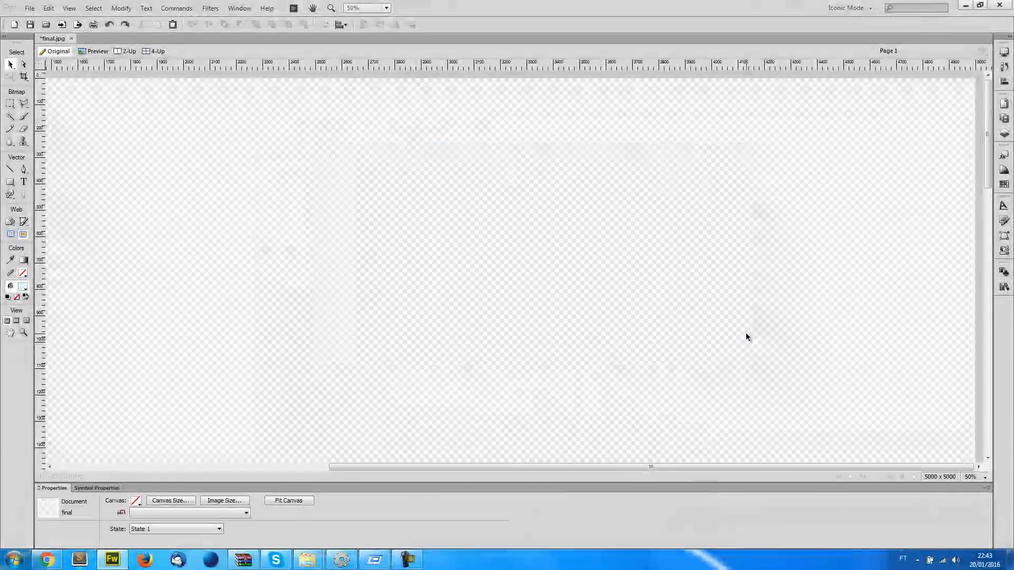
# Clear the pattern tiles, bring in bg_florest1.png from the bgs folder and join two copies side by side
pyautogui.hotkey('alt', 'Tab')
pyautogui.hotkey('alt', 'Tab')
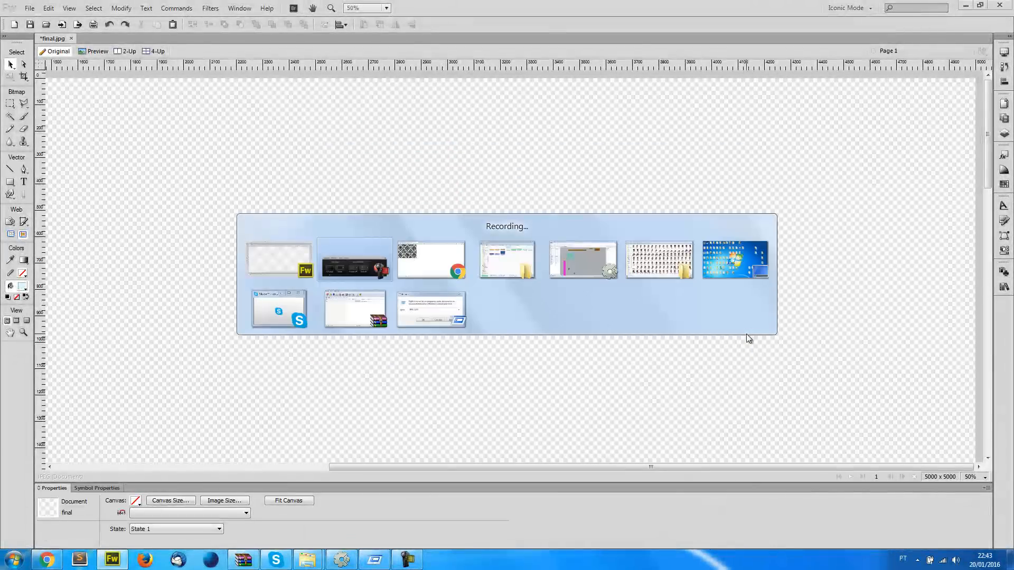
pyautogui.hotkey('alt', 'Tab')
pyautogui.moveTo(563, 82); pyautogui.dragTo(247, 245)
pyautogui.hotkey('alt', 'Tab')
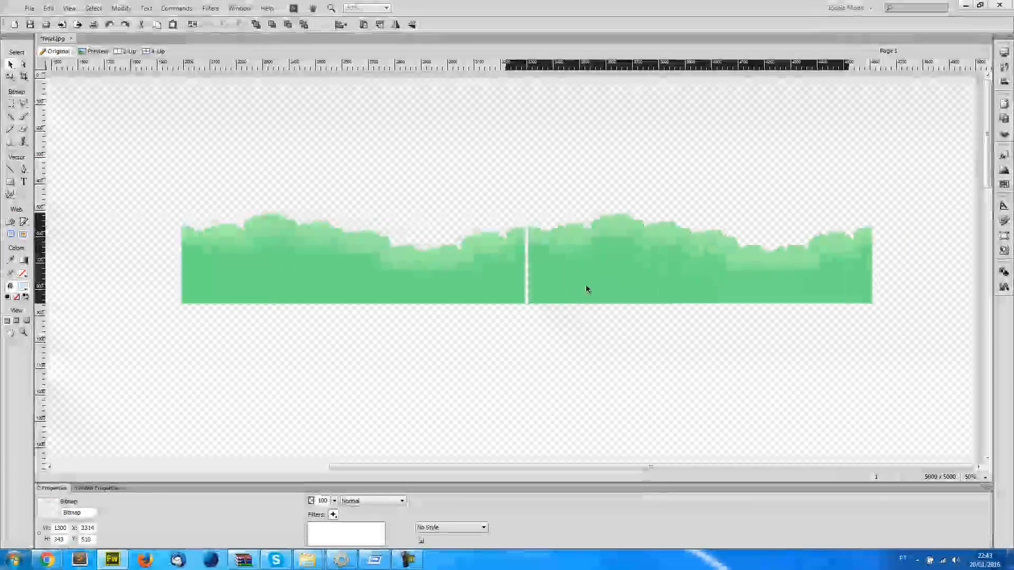
pyautogui.hotkey('ctrl', '1')
pyautogui.moveTo(571, 298); pyautogui.dragTo(506, 306)
pyautogui.hotkey('ctrl', '-')
pyautogui.hotkey('ctrl', '-')
pyautogui.click(477, 271)
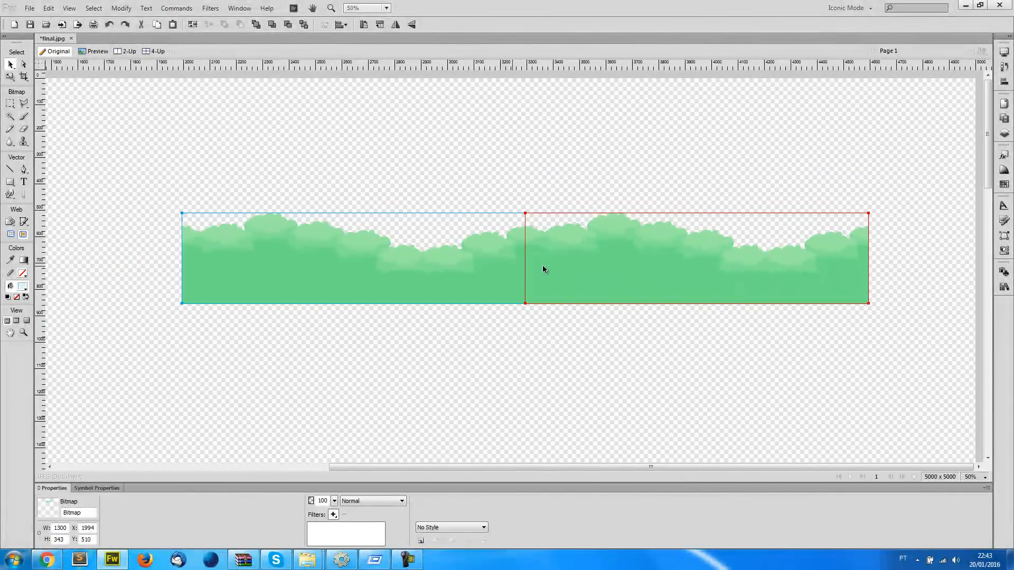
pyautogui.keyDown('shift'); pyautogui.click(543, 266); pyautogui.keyUp('shift')
# Bring in bg_ice1.png from the bgs folder and join two copies side by side above the green forest strip
pyautogui.hotkey('alt', 'Tab')
pyautogui.click(336, 132)
pyautogui.hotkey('alt', 'Tab')
pyautogui.moveTo(333, 142)
pyautogui.mouseDown()
pyautogui.moveTo(240, 166)
pyautogui.moveTo(235, 180)
pyautogui.moveTo(633, 184)
pyautogui.moveTo(593, 185)
pyautogui.mouseUp()
pyautogui.click(516, 364)
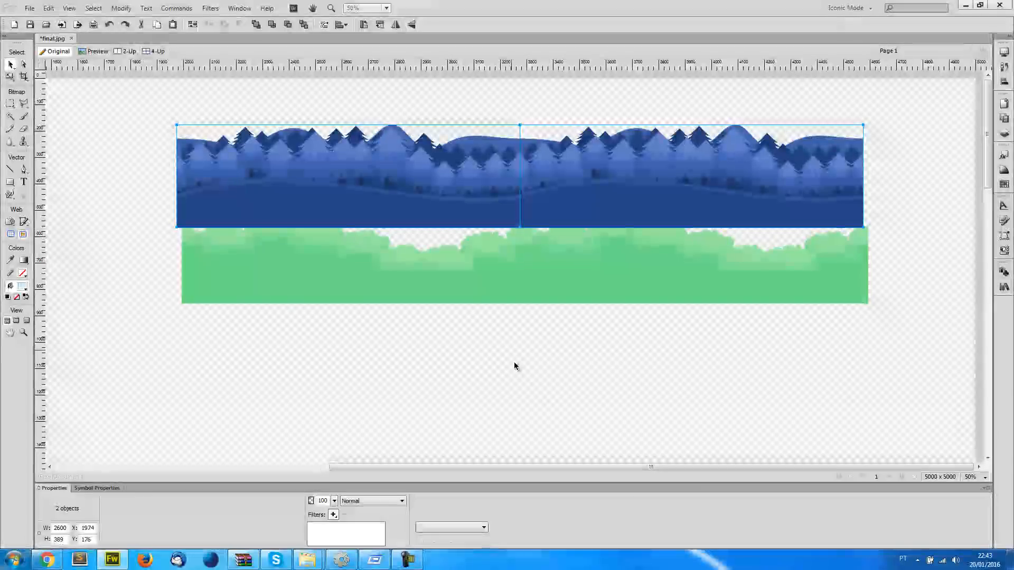
# Delete the ice and forest images from the canvas and close final.jpg without saving
pyautogui.press('Delete')
pyautogui.click(523, 213)
pyautogui.hotkey('ctrl', '=')
pyautogui.hotkey('ctrl', '-')
pyautogui.keyDown('shift'); pyautogui.click(334, 169); pyautogui.keyUp('shift')
pyautogui.press('Delete')
pyautogui.click(363, 262)
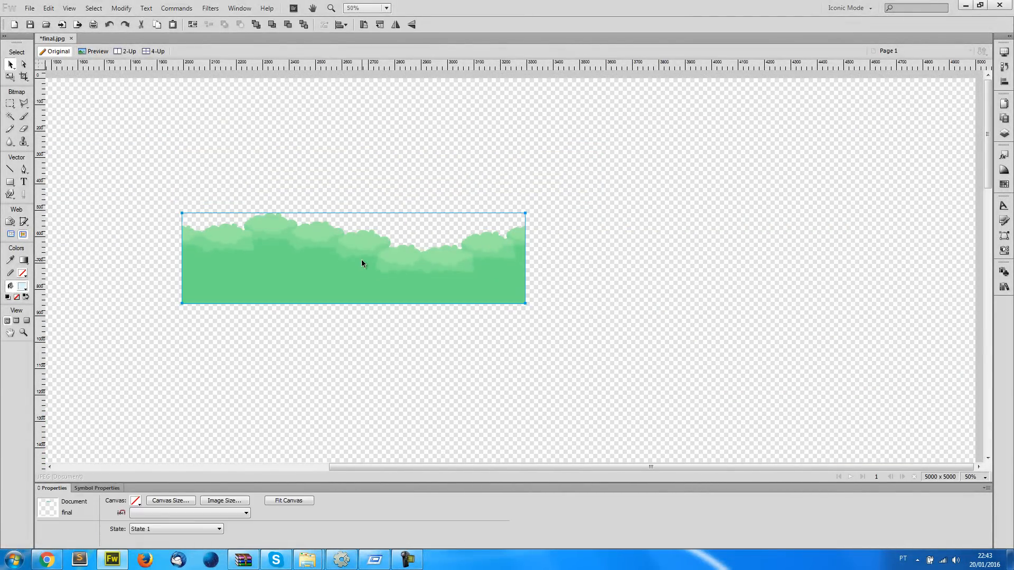
pyautogui.press('Delete')
pyautogui.click(71, 39)
pyautogui.click(515, 300)
# Check the dimensions of bg_florest1.png in the bgs folder, then set the TiledBackground's height to 340 in Construct 2
pyautogui.hotkey('alt', 'Tab')
pyautogui.click(509, 299)
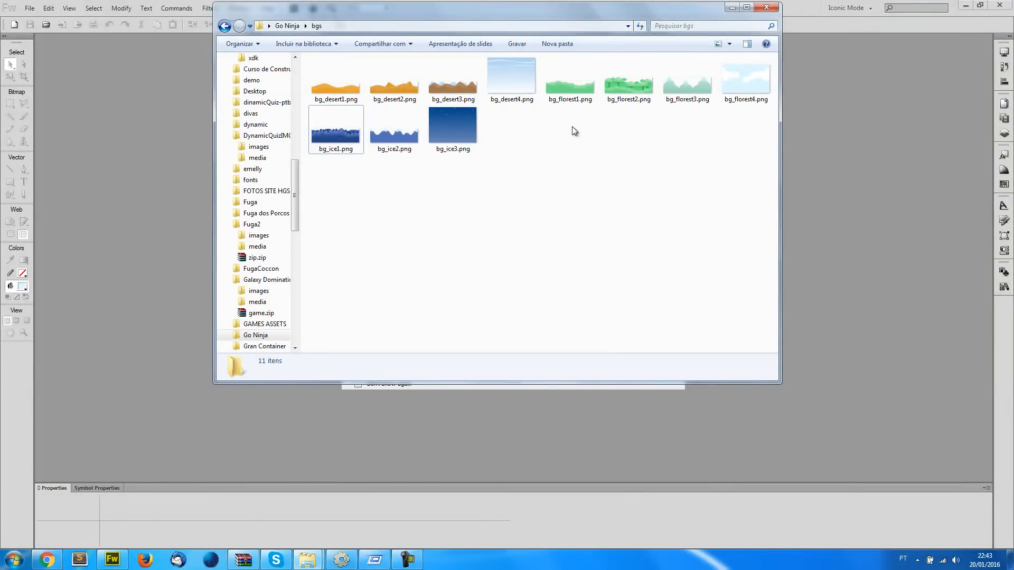
pyautogui.click(579, 100)
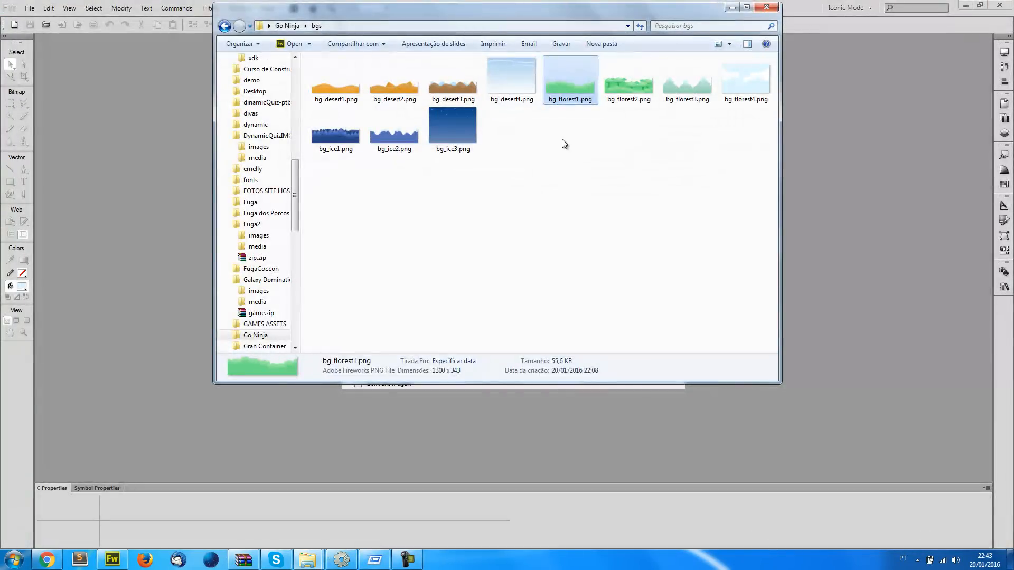
pyautogui.click(562, 139)
pyautogui.click(566, 97)
pyautogui.click(342, 560)
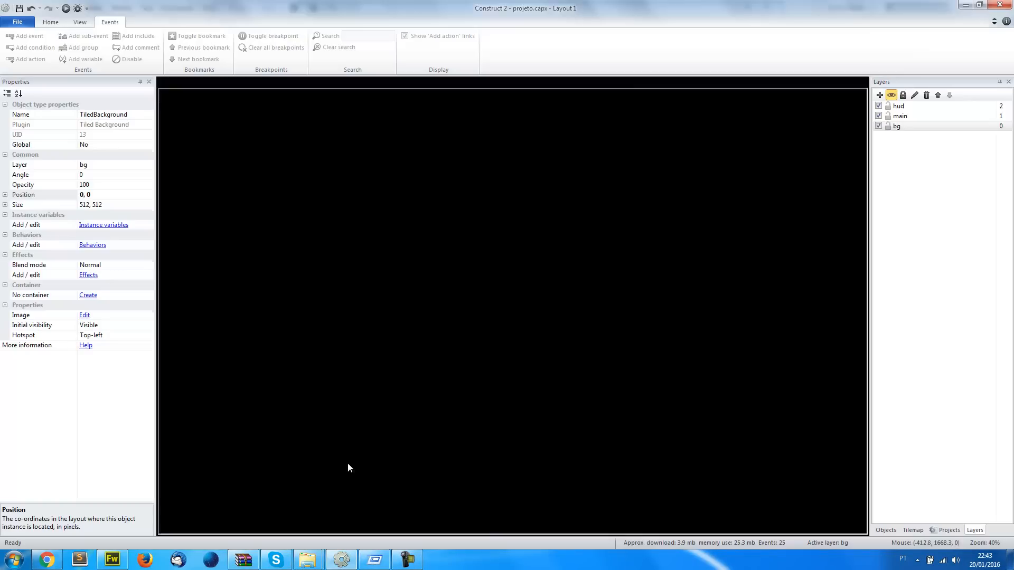
pyautogui.click(108, 204)
pyautogui.click(94, 205)
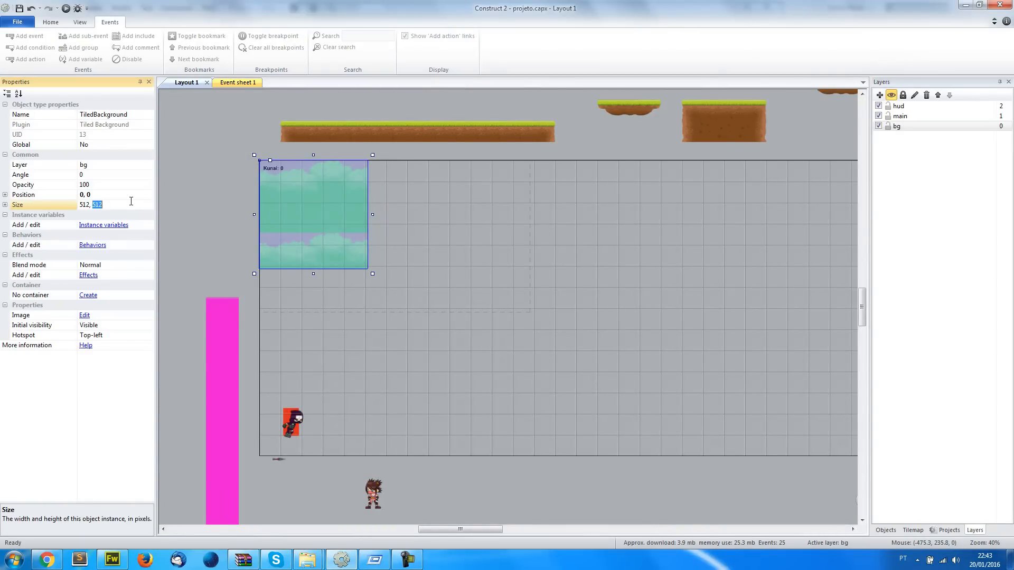
pyautogui.write('340')
pyautogui.press('Return')
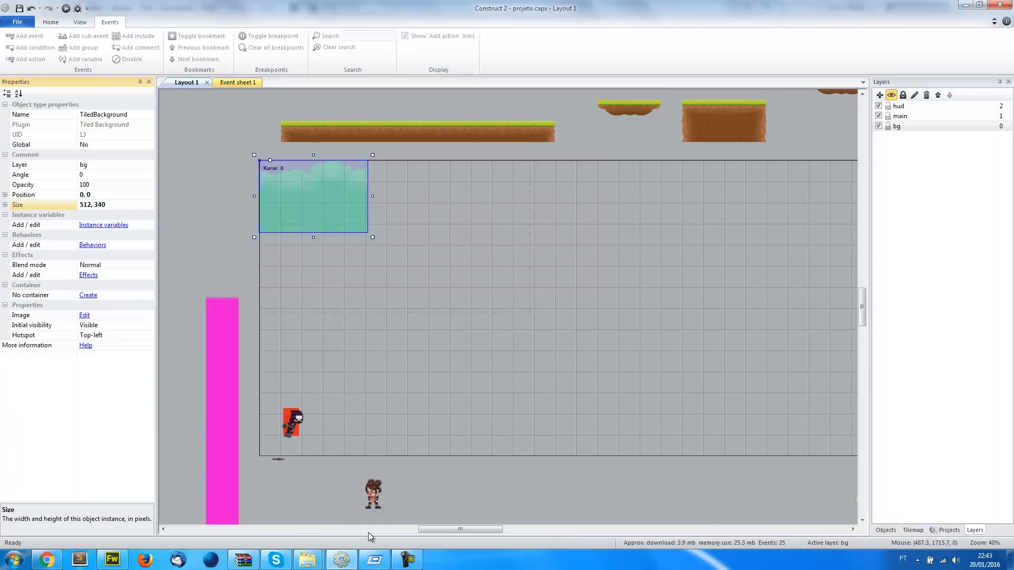
# Recheck the dimensions of bg_florest1.png and set the TiledBackground's width to 2600
pyautogui.click(341, 560)
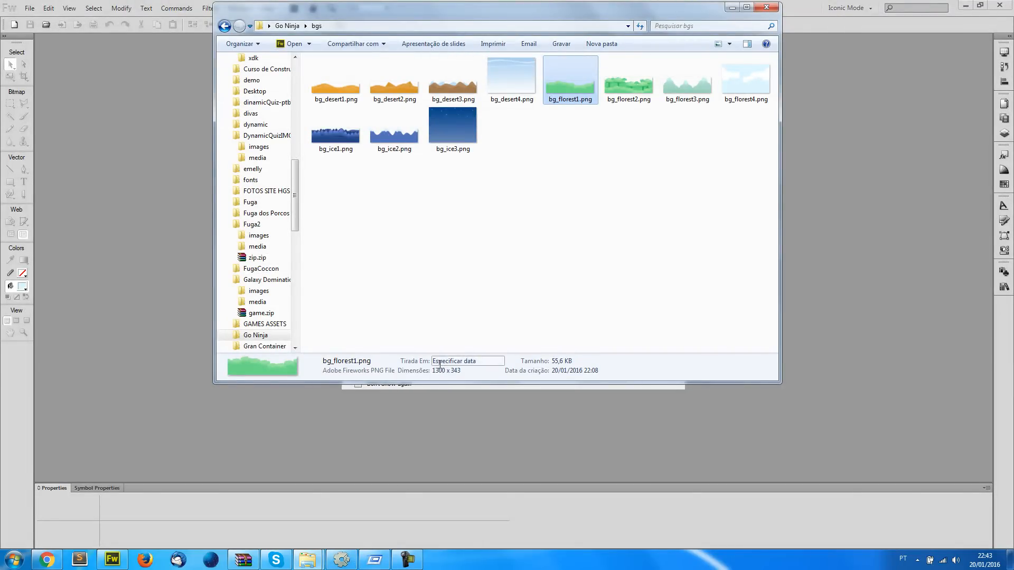
pyautogui.click(341, 560)
pyautogui.click(342, 561)
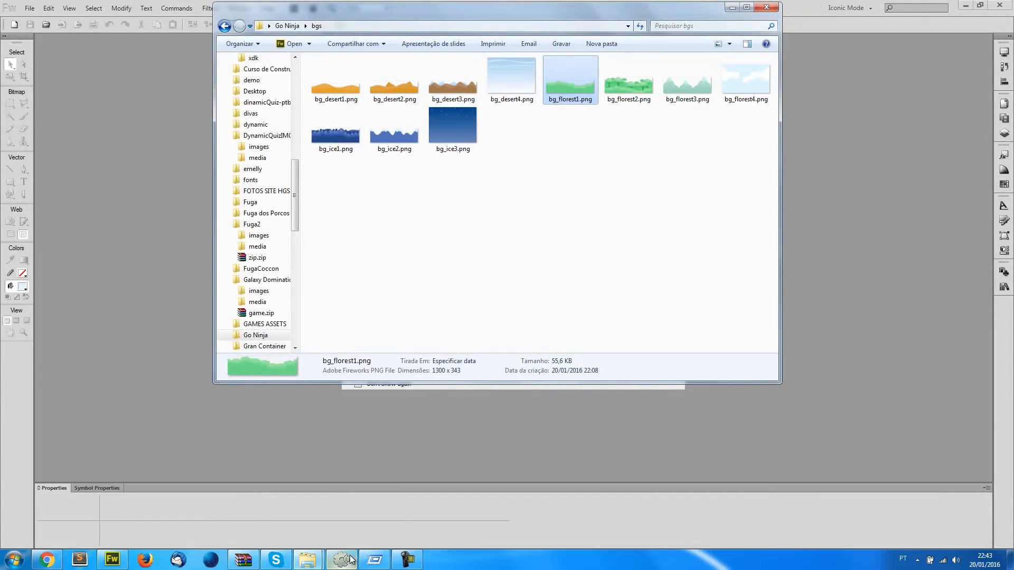
pyautogui.moveTo(350, 559)
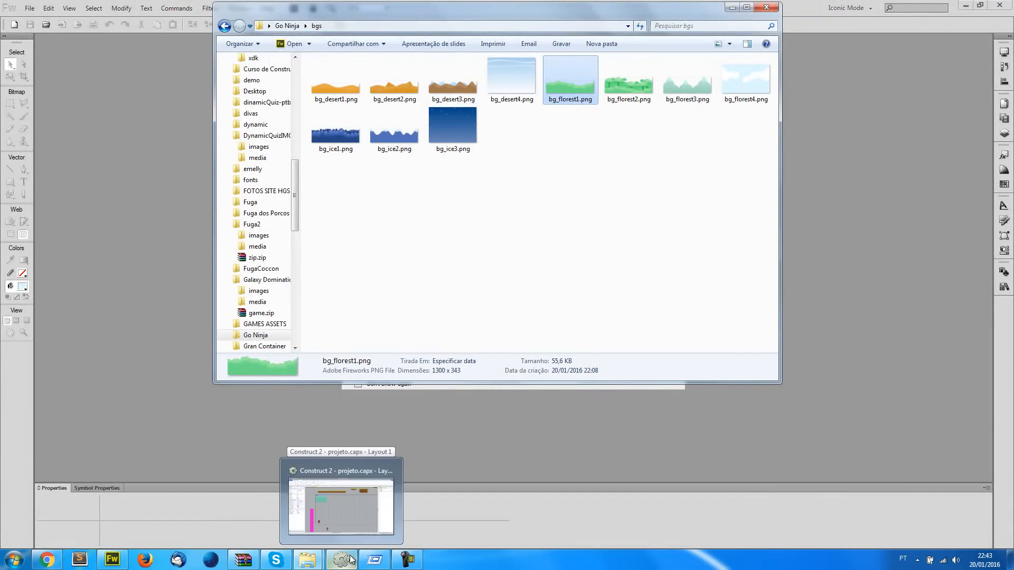
pyautogui.click(350, 559)
pyautogui.click(94, 206)
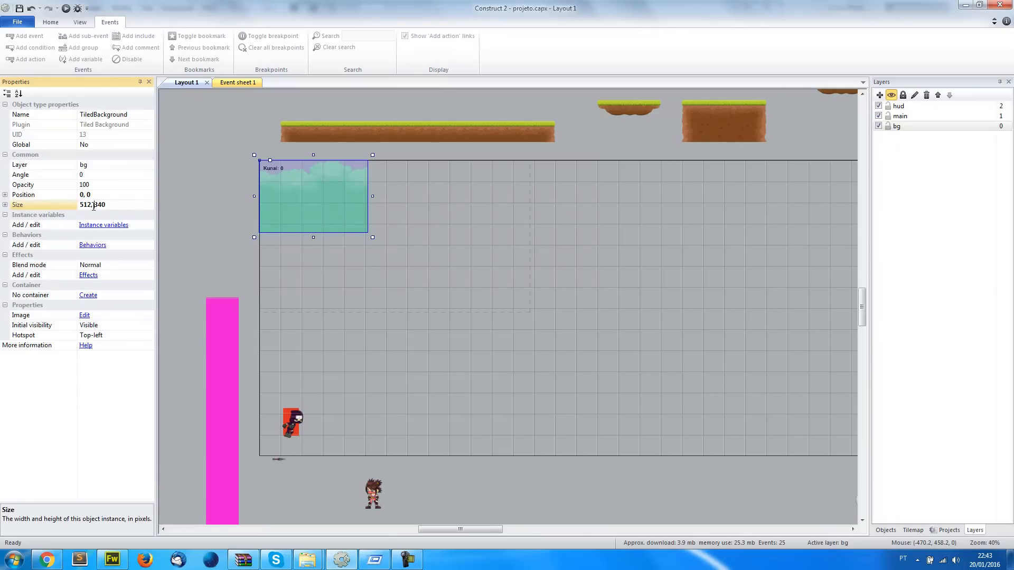
pyautogui.write('2')
pyautogui.press('Return')
pyautogui.click(230, 218)
pyautogui.click(290, 200)
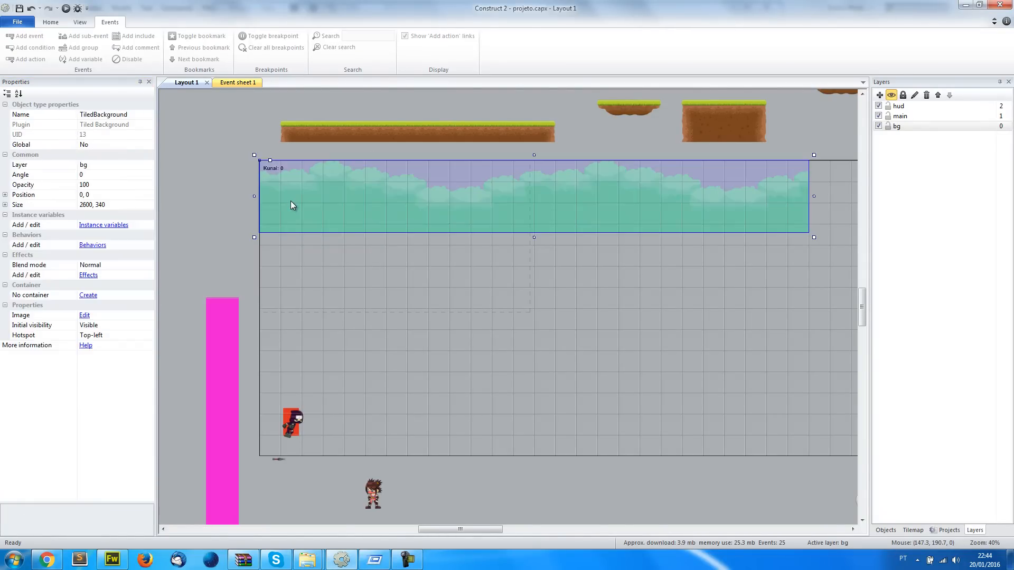
pyautogui.click(215, 206)
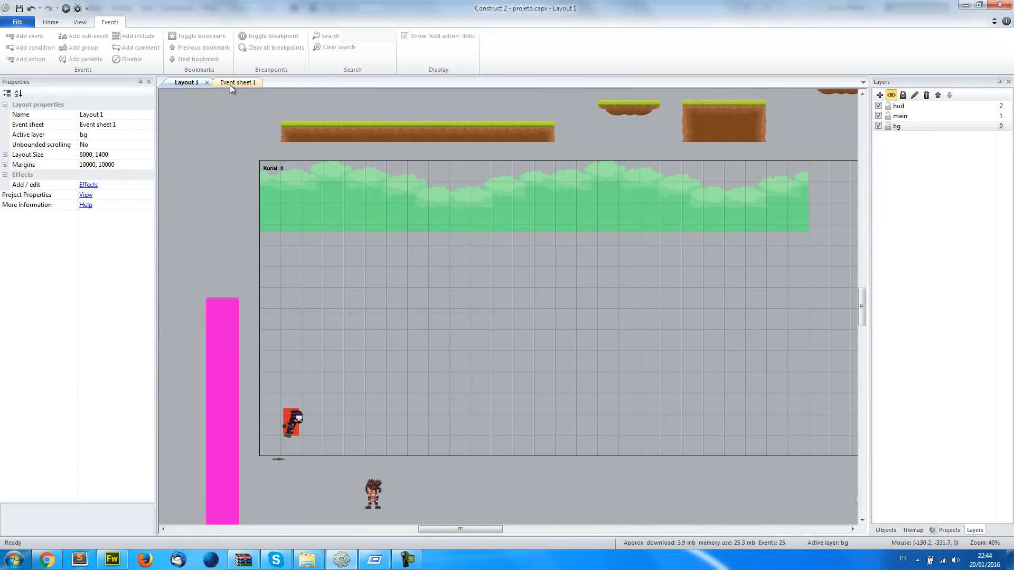
pyautogui.click(233, 83)
pyautogui.scroll(-3, 371, 379)
pyautogui.scroll(15, 371, 379)
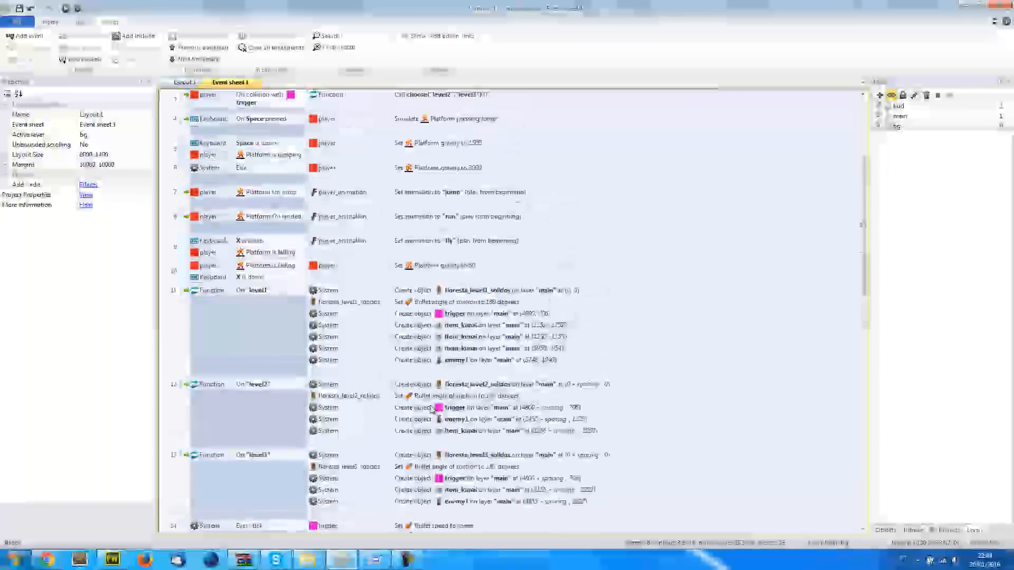
pyautogui.scroll(-15, 432, 410)
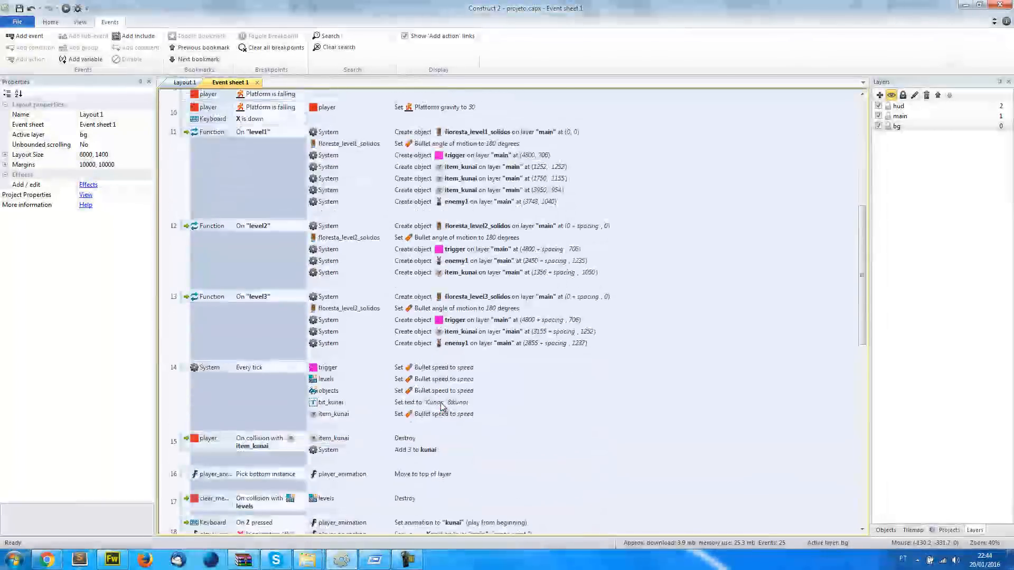
pyautogui.click(185, 83)
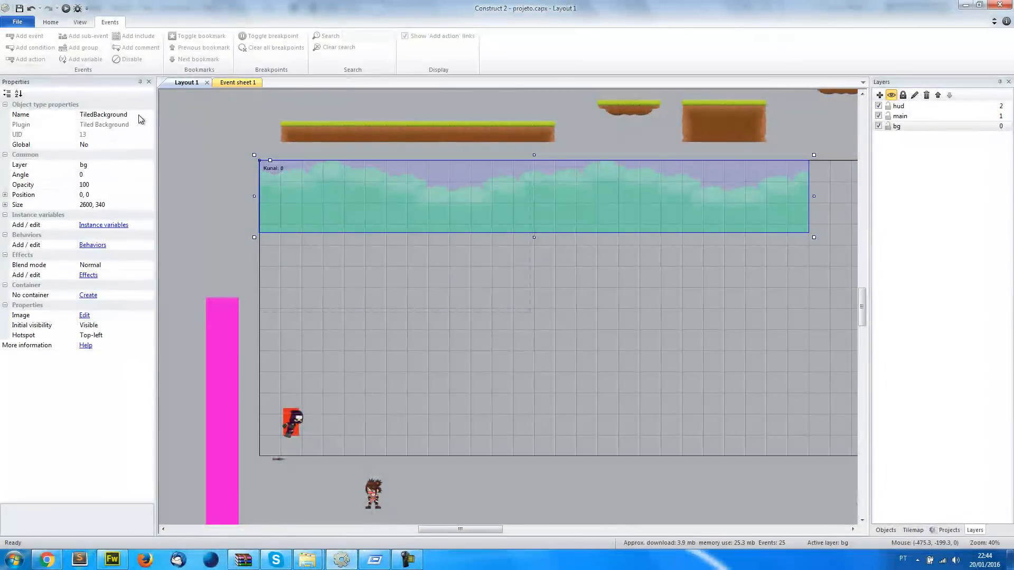
# Rename the TiledBackground object to bg_florest1, copying the name from the image file in the bgs folder
pyautogui.click(132, 115)
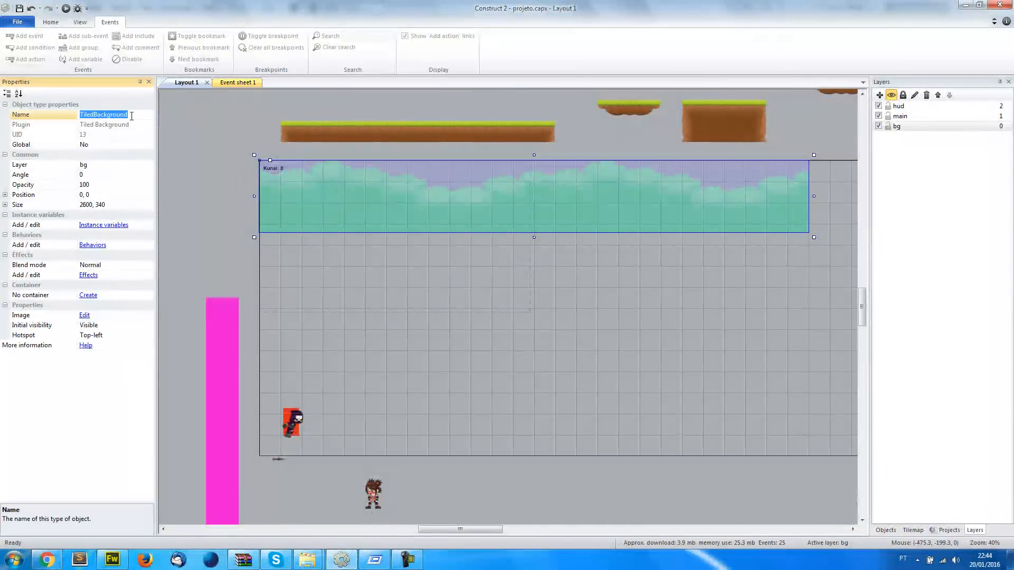
pyautogui.hotkey('alt', 'Tab')
pyautogui.press('F2')
pyautogui.hotkey('ctrl', 'c')
pyautogui.hotkey('alt', 'Tab')
pyautogui.hotkey('ctrl', 'v')
pyautogui.press('Return')
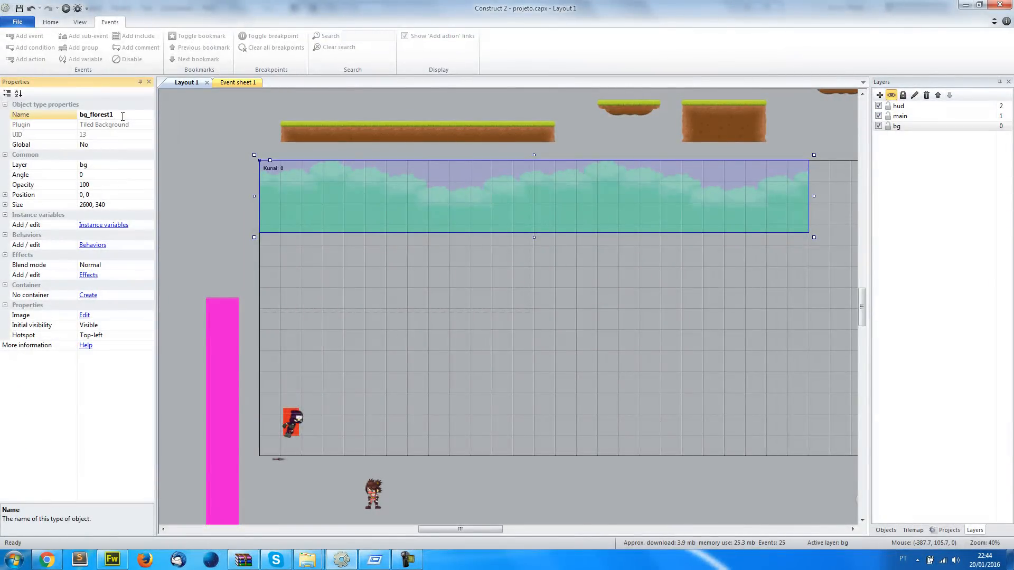
# Add a new event at the end of Event sheet 1 with the Compare X condition for bg_florest1
pyautogui.click(237, 83)
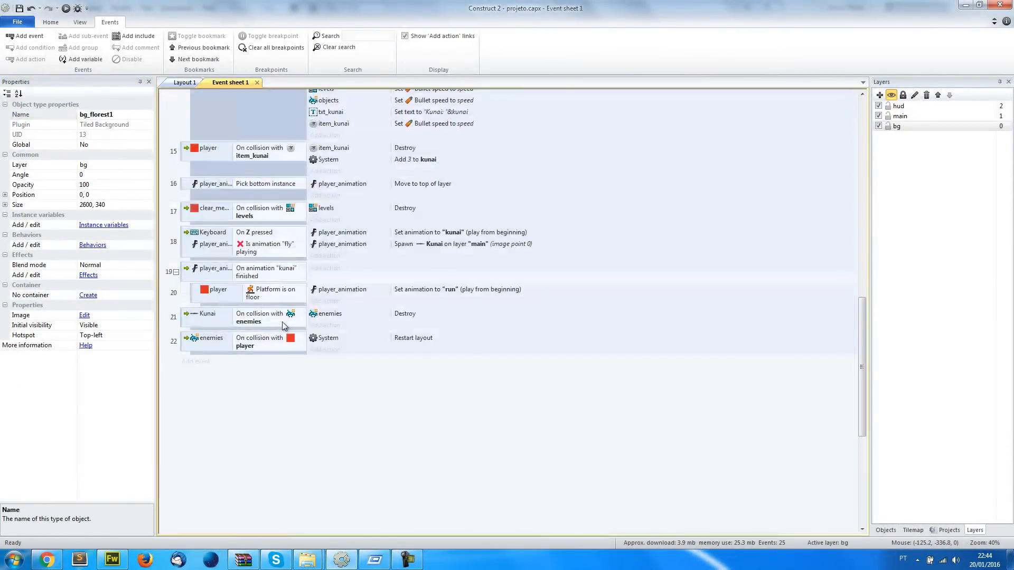
pyautogui.click(194, 363)
pyautogui.doubleClick(498, 105)
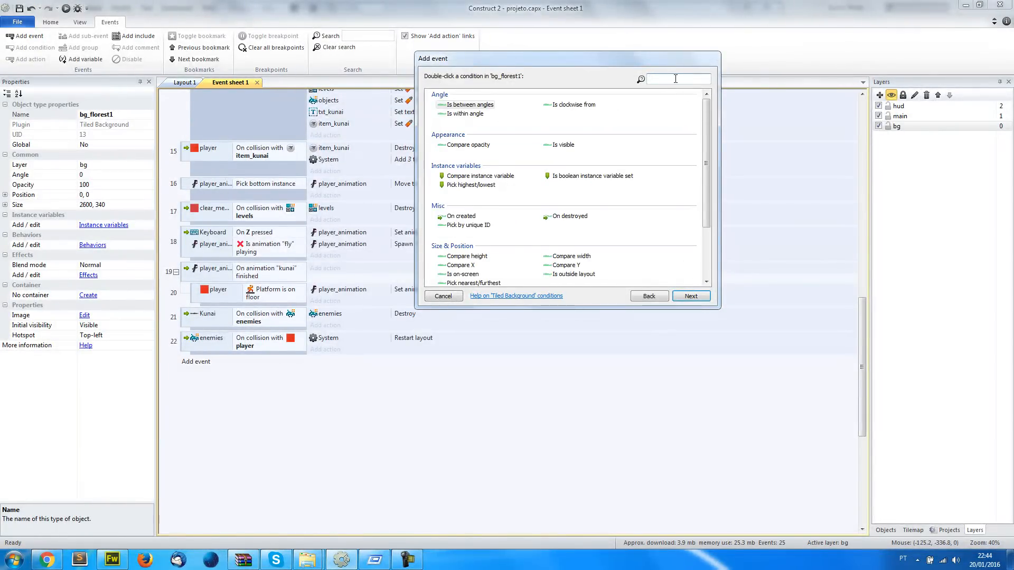
pyautogui.write('x')
pyautogui.doubleClick(460, 105)
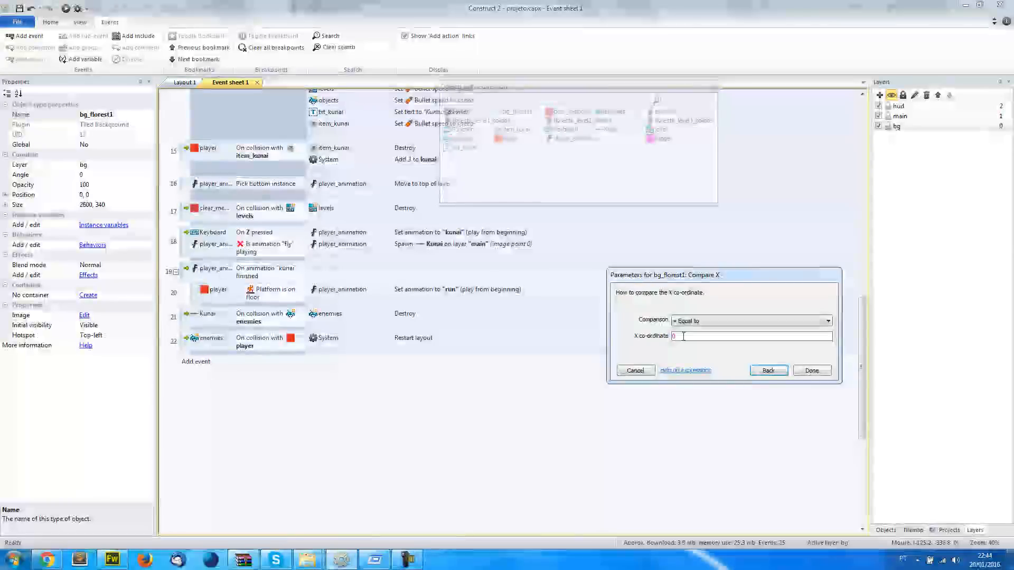
# Set the Compare X condition to Less or equal and begin its X co-ordinate expression with -Self
pyautogui.click(701, 321)
pyautogui.click(697, 351)
pyautogui.press('Tab')
pyautogui.write('-')
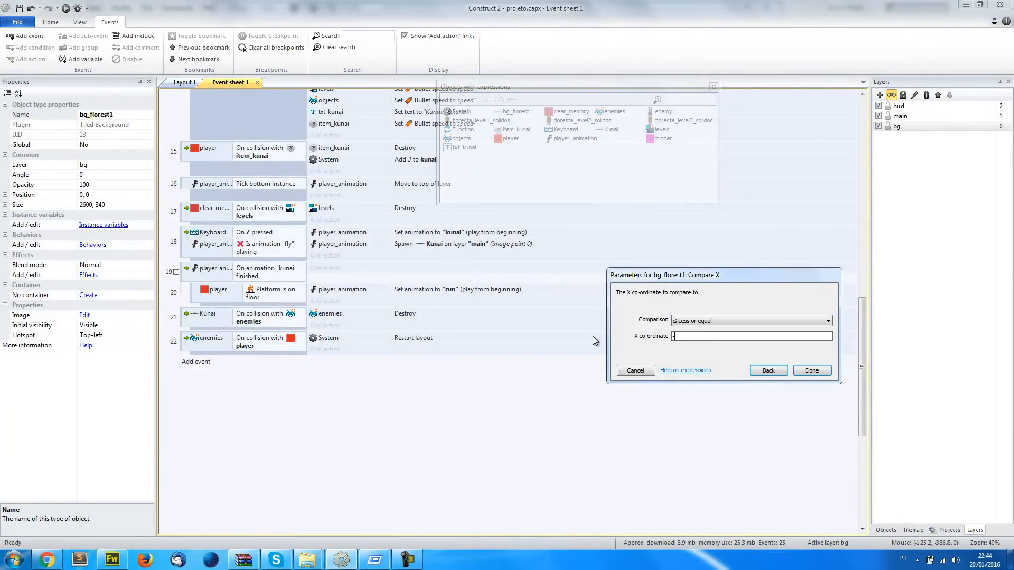
pyautogui.write('se')
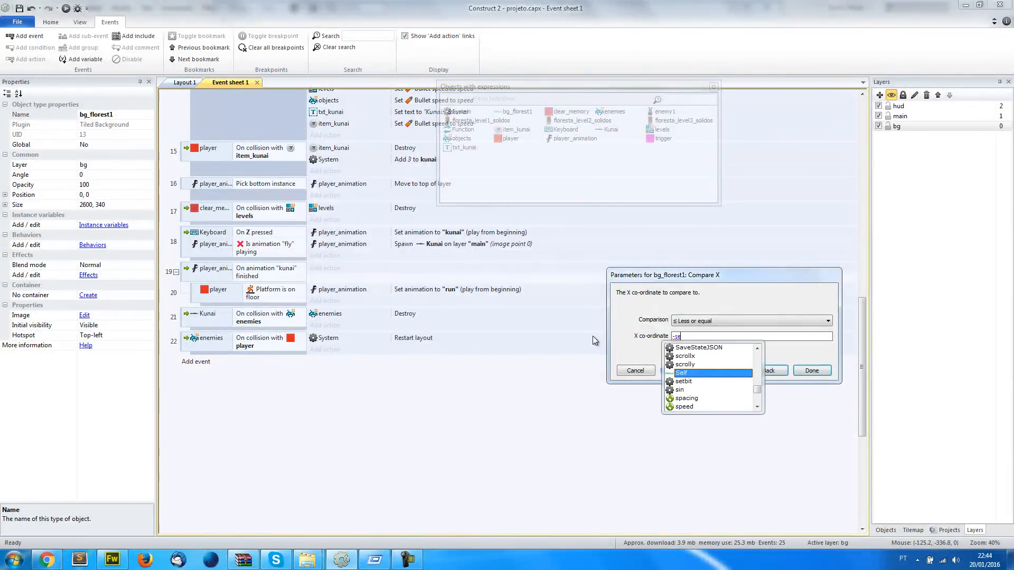
pyautogui.press('Return')
pyautogui.write('.w')
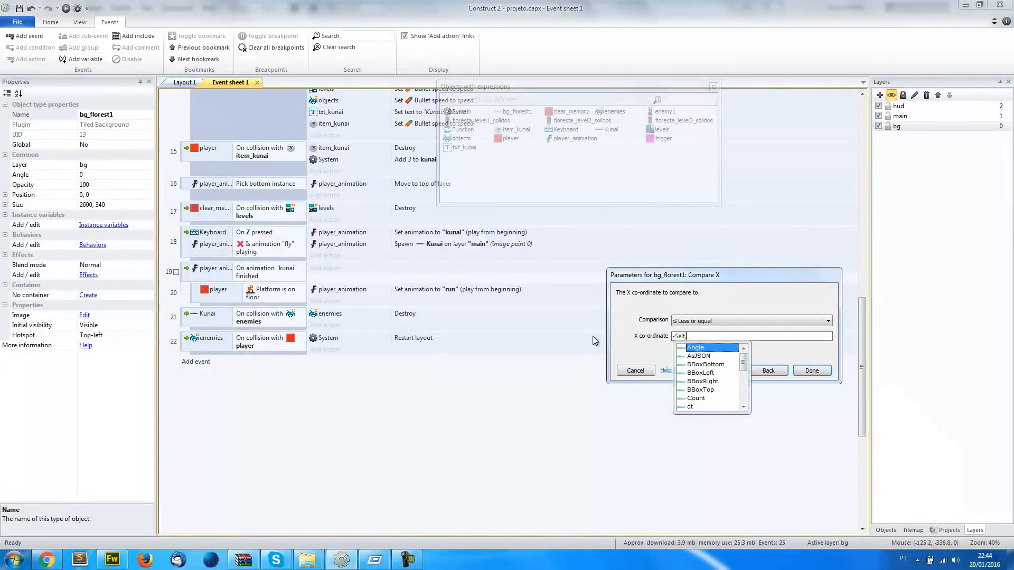
# Complete the Compare X co-ordinate expression as -Self.Width / 2 and confirm the new condition
pyautogui.write('w')
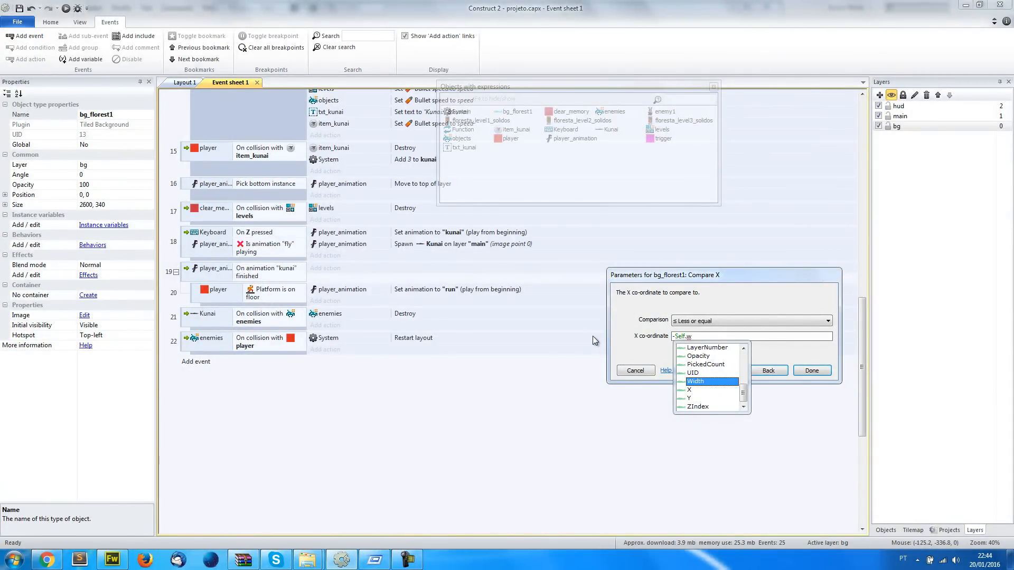
pyautogui.press('Return')
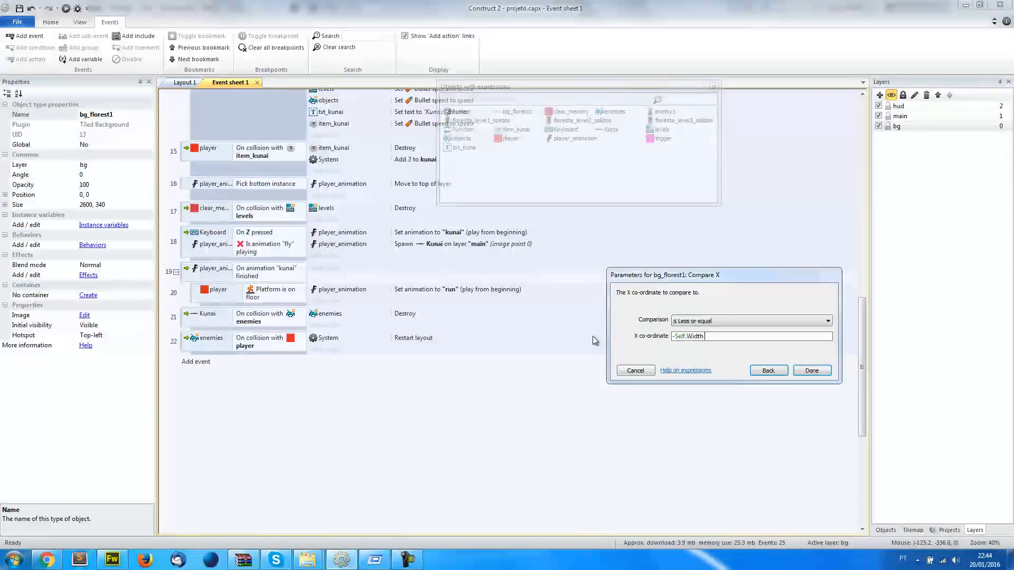
pyautogui.write('/ 2')
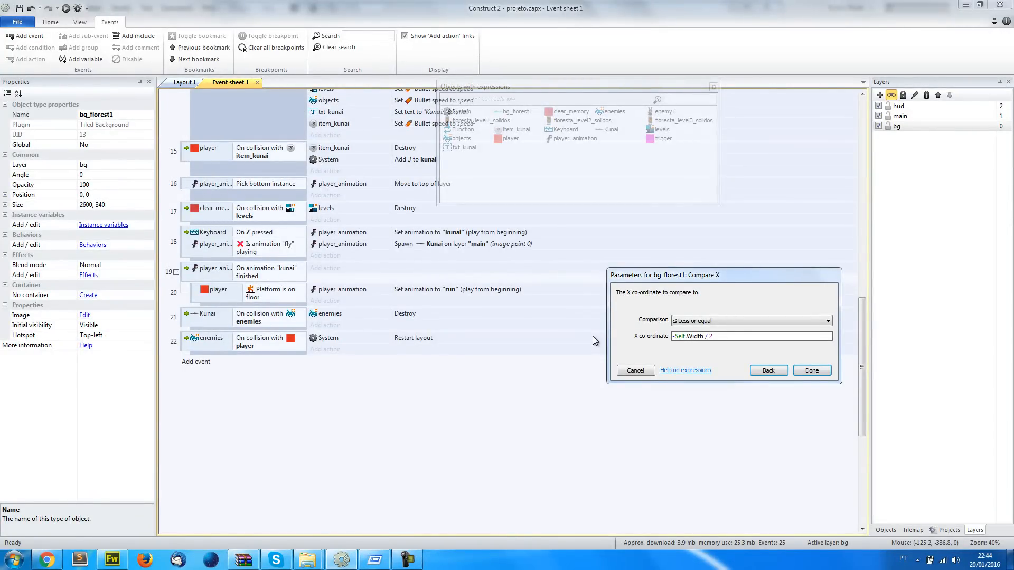
pyautogui.doubleClick(690, 337)
pyautogui.click(710, 337)
pyautogui.click(808, 369)
pyautogui.click(454, 416)
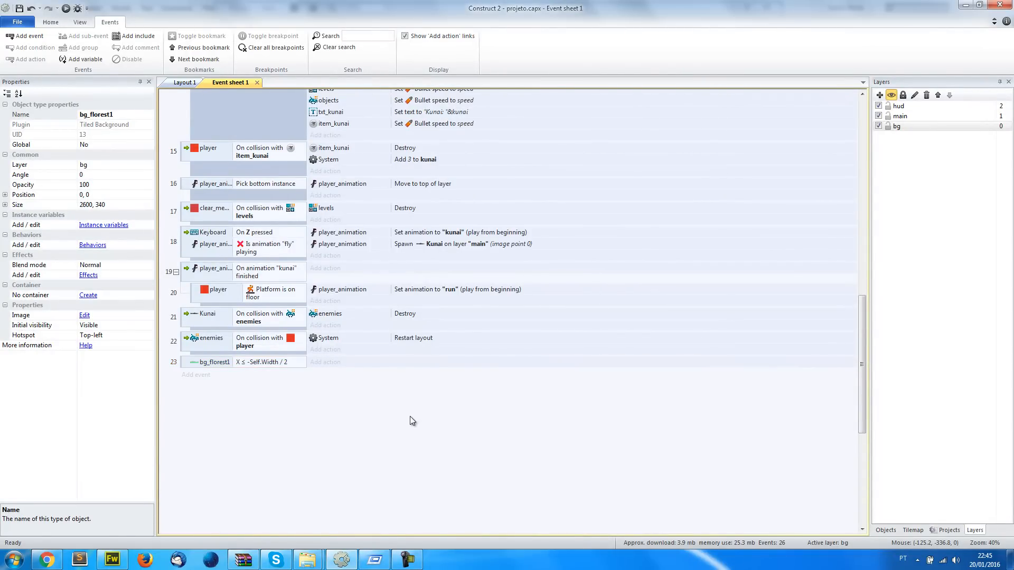
# Add a Set X action for bg_florest1 to the new Compare X event
pyautogui.click(330, 366)
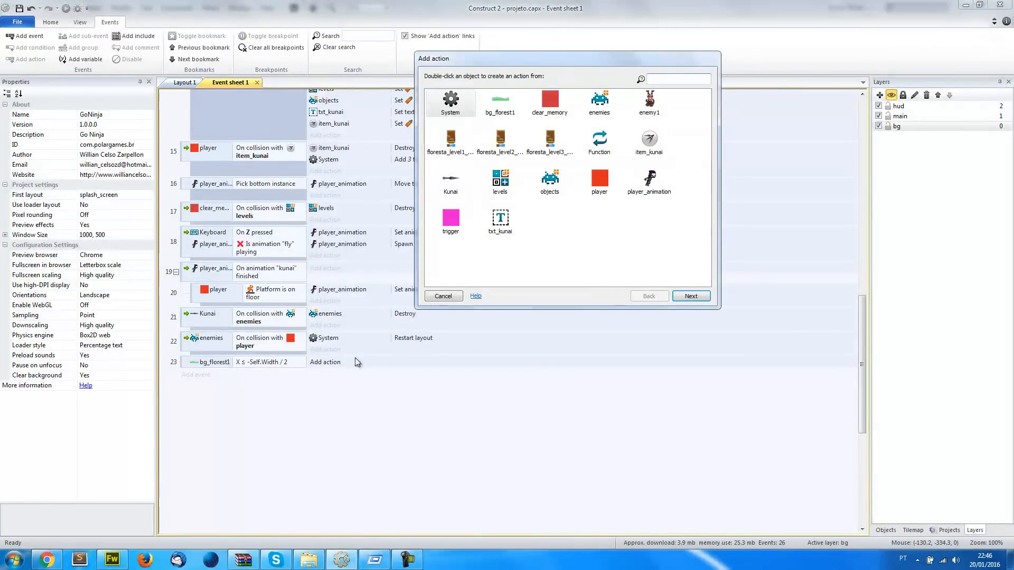
pyautogui.doubleClick(505, 102)
pyautogui.write('x')
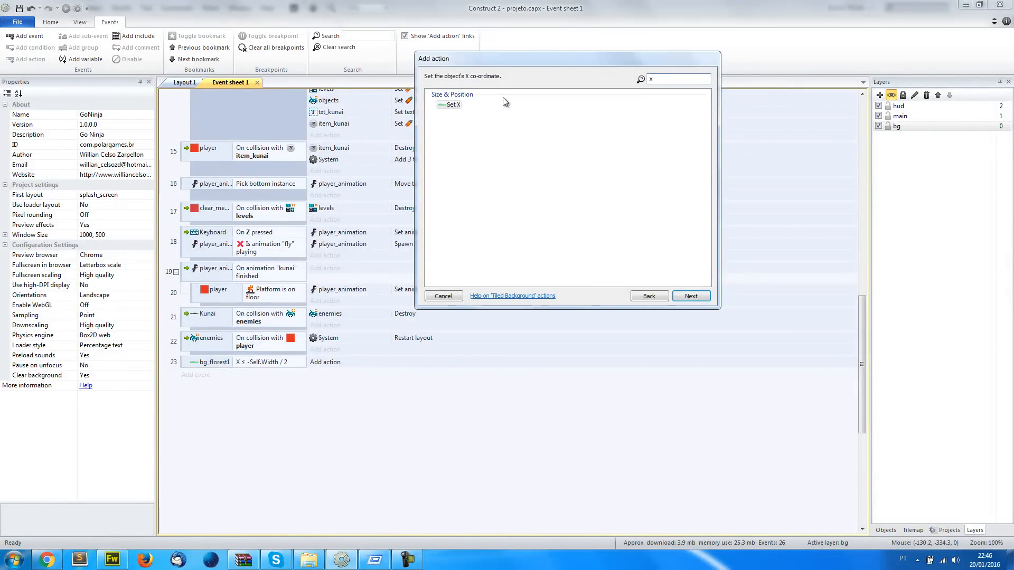
pyautogui.doubleClick(453, 105)
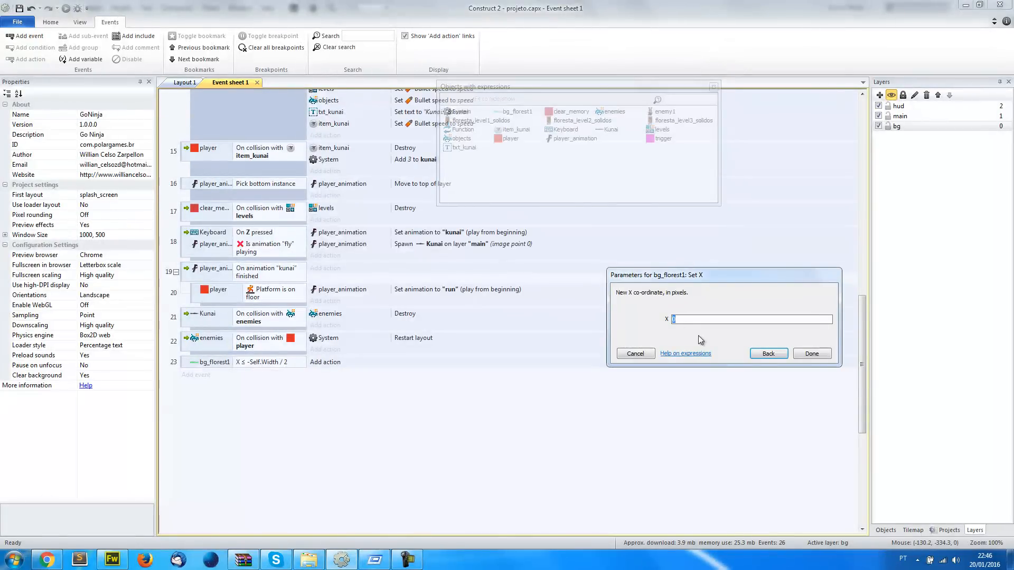
# Set the action's X co-ordinate to self.X + Self.Width / 2 and confirm it
pyautogui.write('self.X')
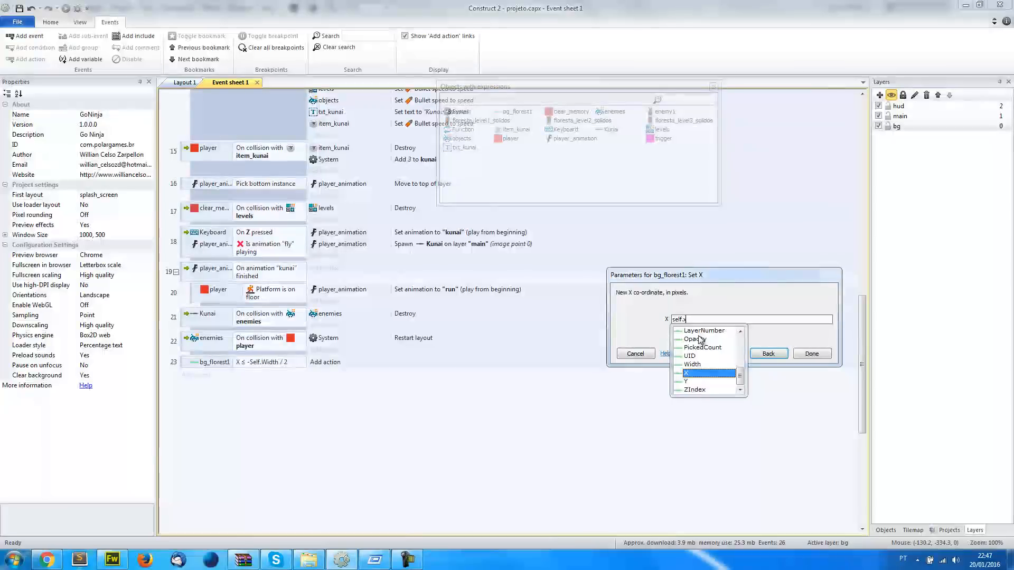
pyautogui.write(' + ')
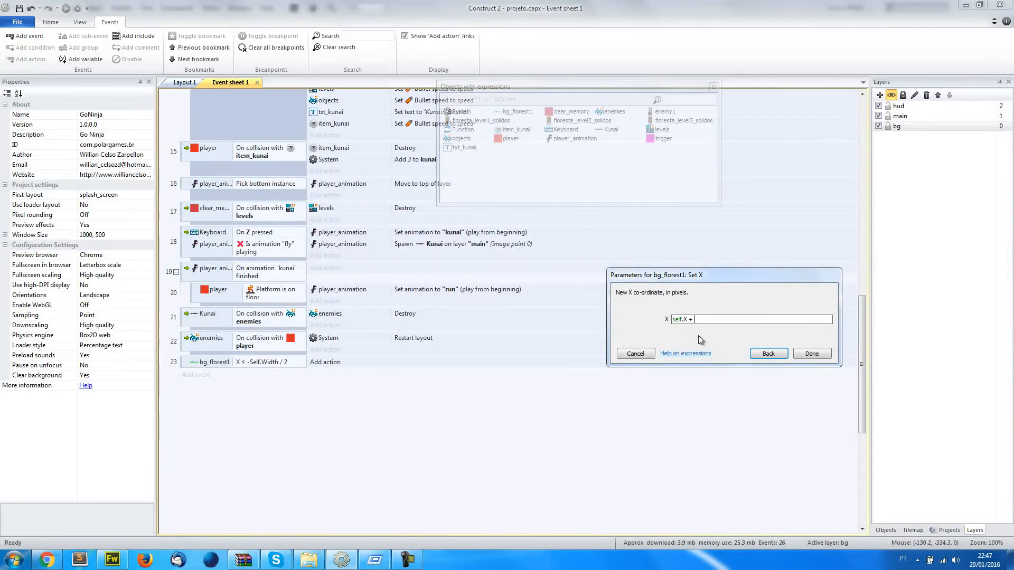
pyautogui.write('Self.wi')
pyautogui.press('Tab')
pyautogui.write('/ 2')
pyautogui.press('Return')
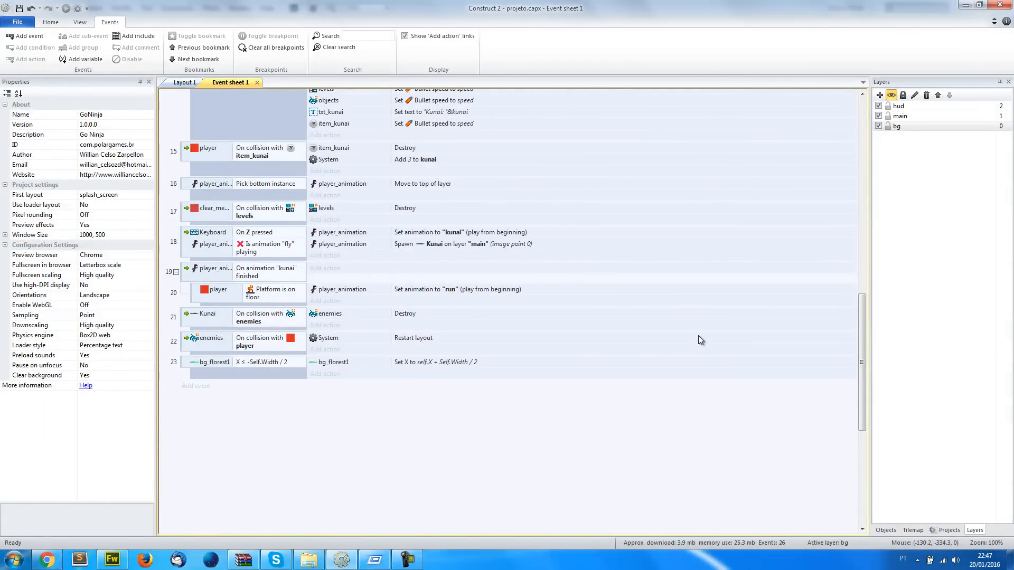
# Try shifting bg_florest1 leftwards in Layout 1 to position -1210, -10, undo the move, and return to Event sheet 1
pyautogui.click(186, 82)
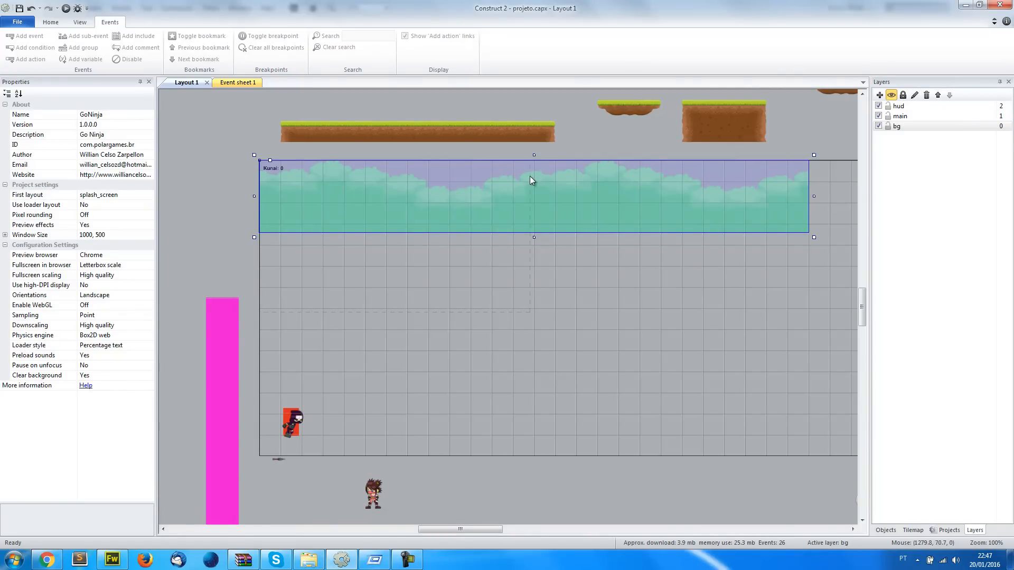
pyautogui.moveTo(768, 206); pyautogui.dragTo(427, 201)
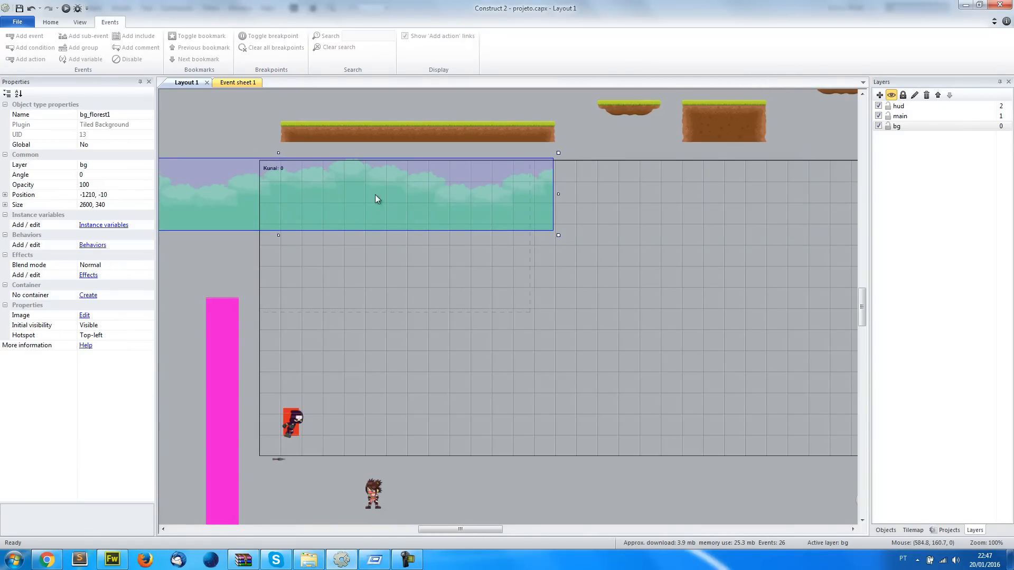
pyautogui.hotkey('ctrl', 'z')
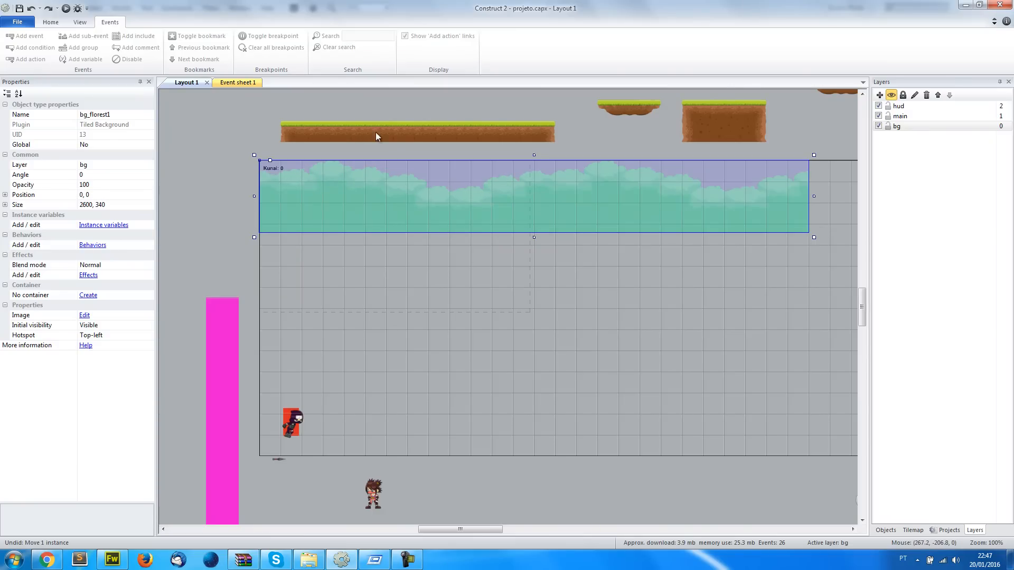
pyautogui.click(248, 85)
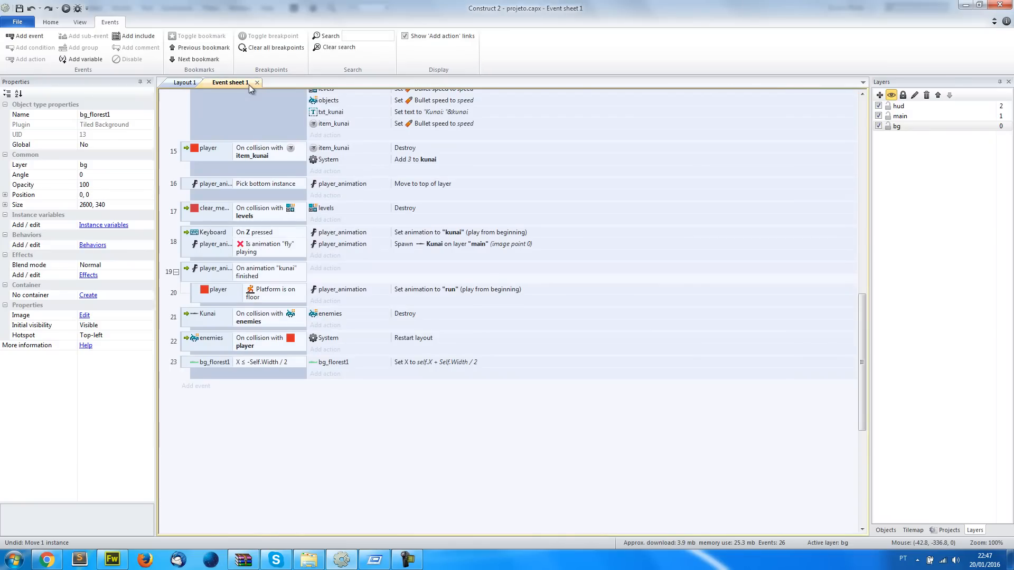
pyautogui.click(178, 83)
pyautogui.click(206, 196)
pyautogui.click(287, 195)
pyautogui.click(101, 246)
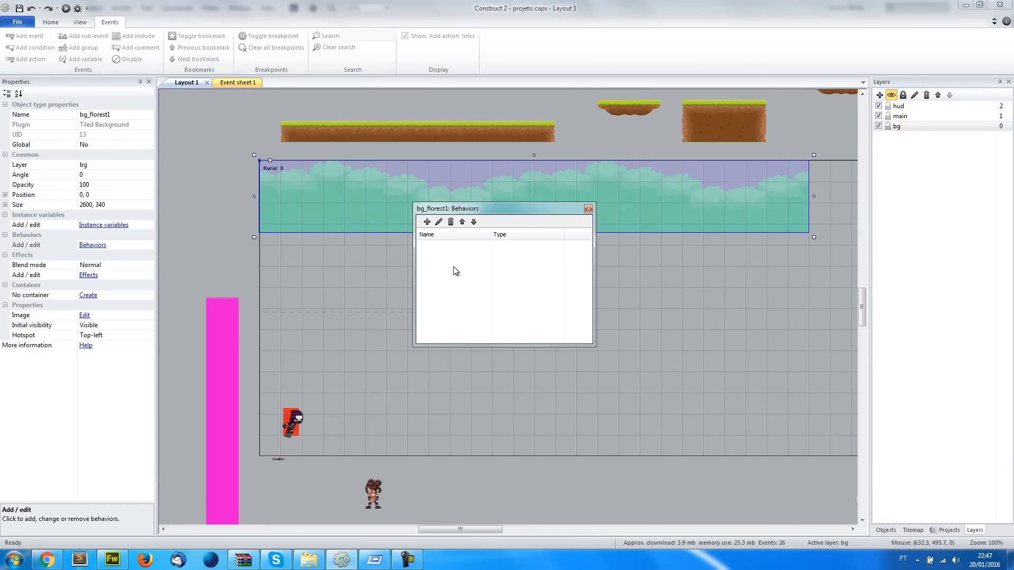
pyautogui.click(427, 222)
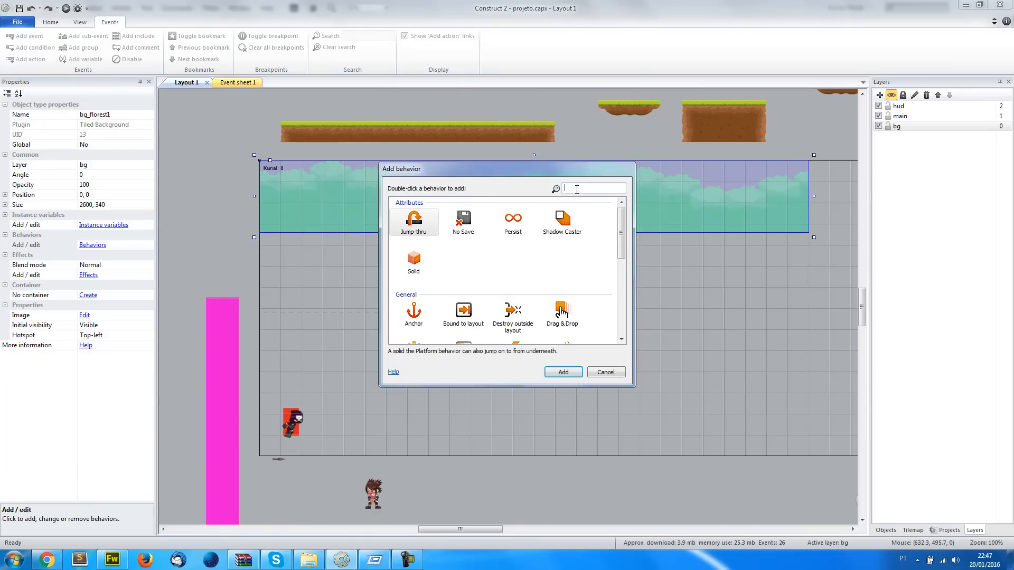
pyautogui.click(597, 372)
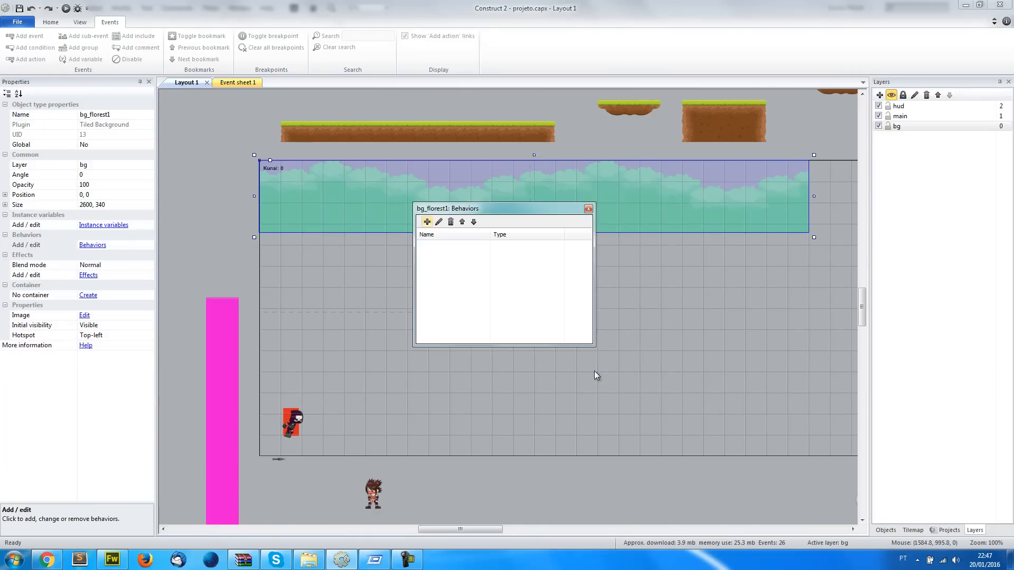
pyautogui.click(588, 209)
# Close the GoNinja project in the list of open projects
pyautogui.click(949, 531)
pyautogui.moveTo(1010, 256); pyautogui.dragTo(1009, 144)
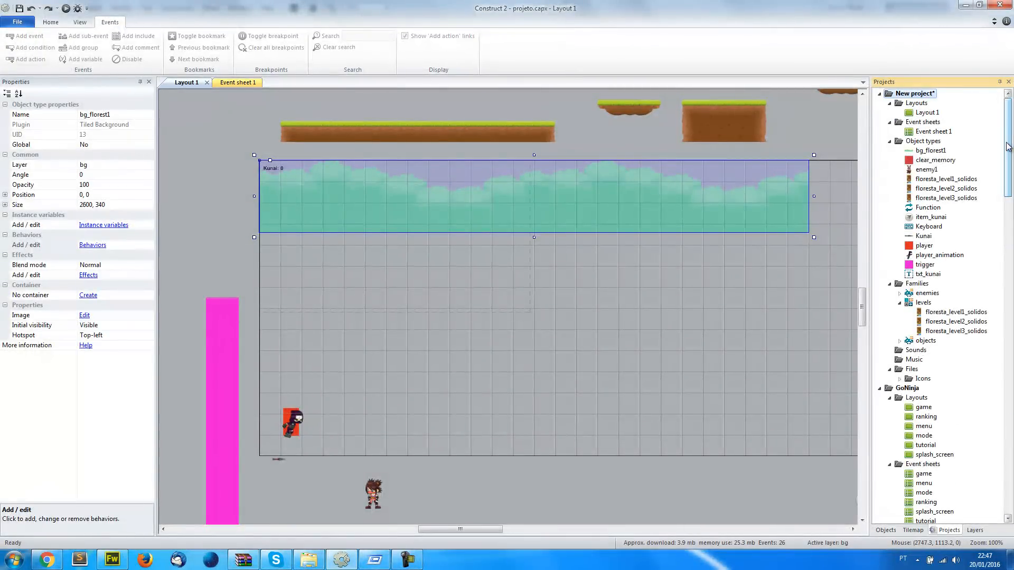
pyautogui.rightClick(888, 392)
pyautogui.click(914, 397)
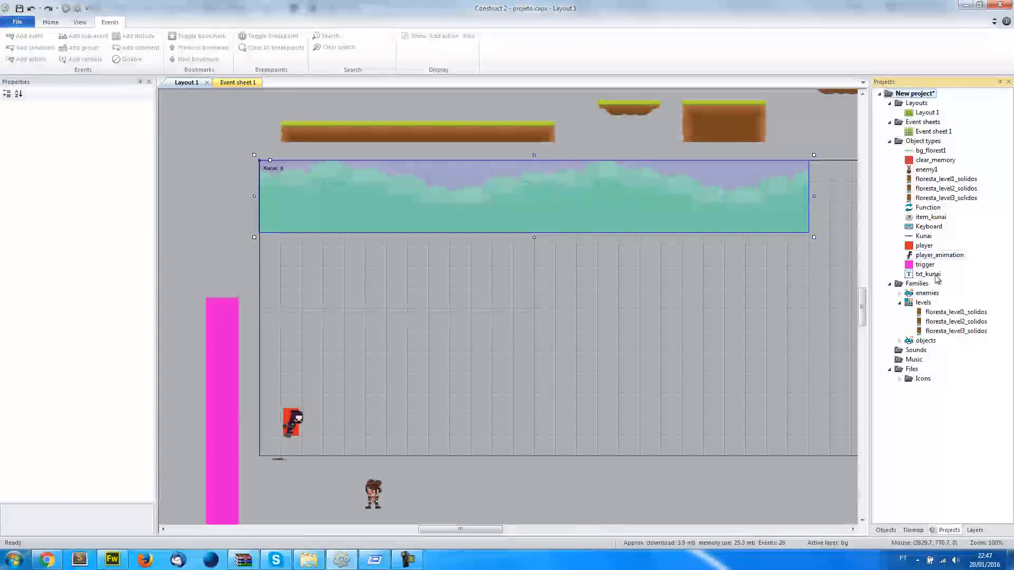
# Create a family containing bg_florest1, name it bg_florest, and return to Event sheet 1
pyautogui.rightClick(917, 283)
pyautogui.click(932, 297)
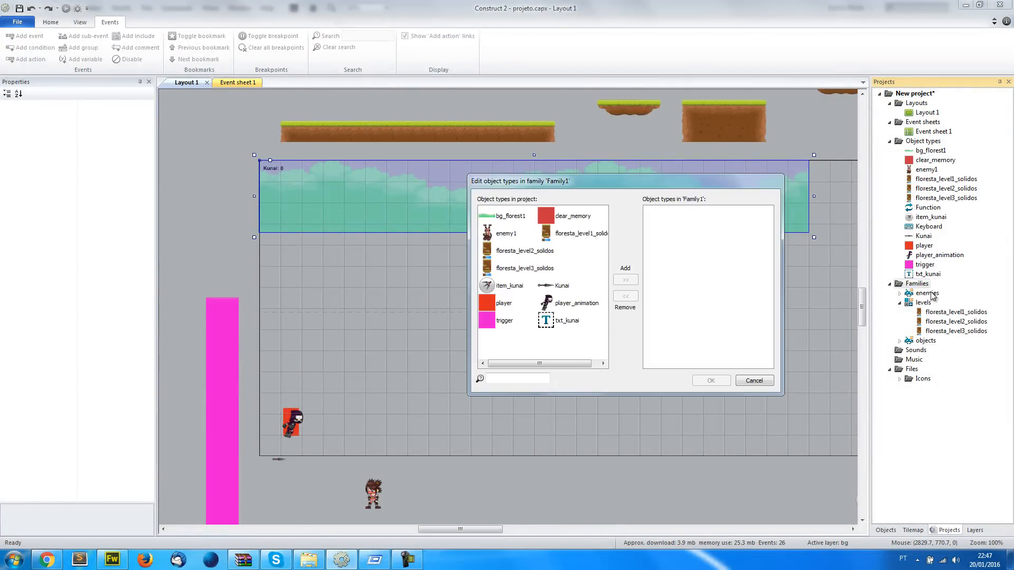
pyautogui.doubleClick(490, 222)
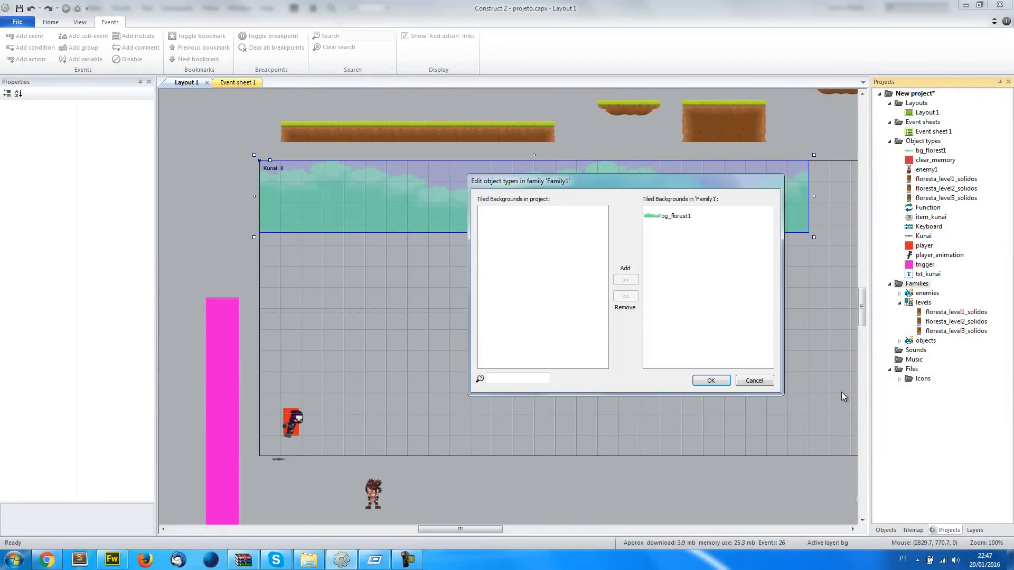
pyautogui.click(711, 380)
pyautogui.write('bg')
pyautogui.press('Return')
pyautogui.click(223, 84)
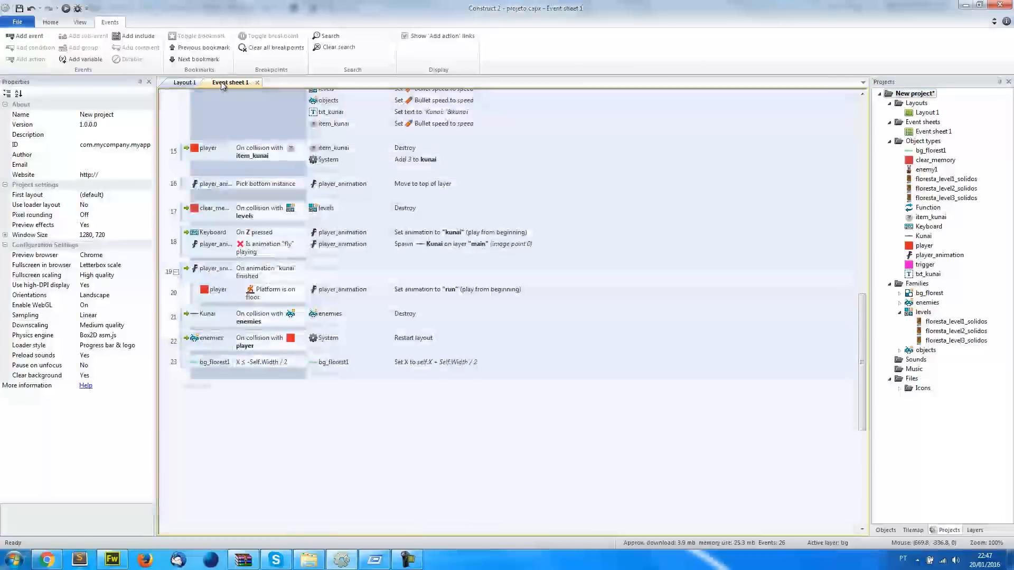
pyautogui.click(206, 393)
pyautogui.doubleClick(510, 109)
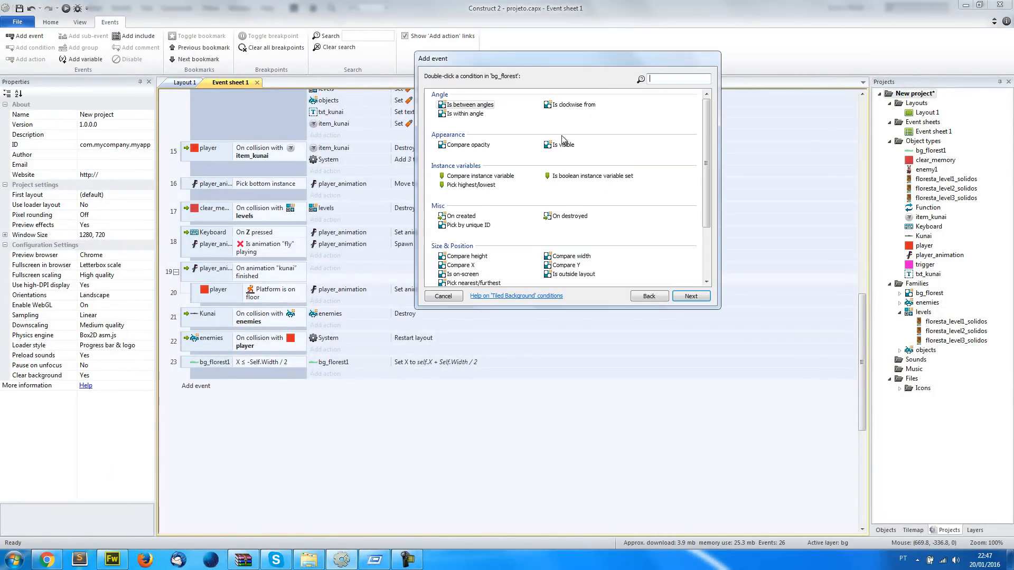
pyautogui.click(444, 296)
# Add the Bullet behavior to the bg_florest family
pyautogui.click(929, 293)
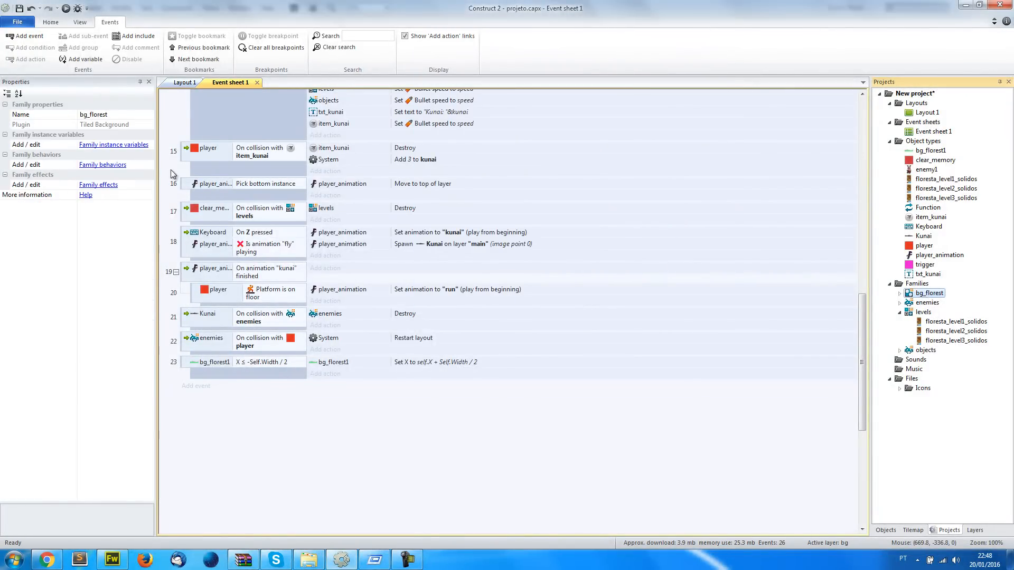
pyautogui.click(93, 165)
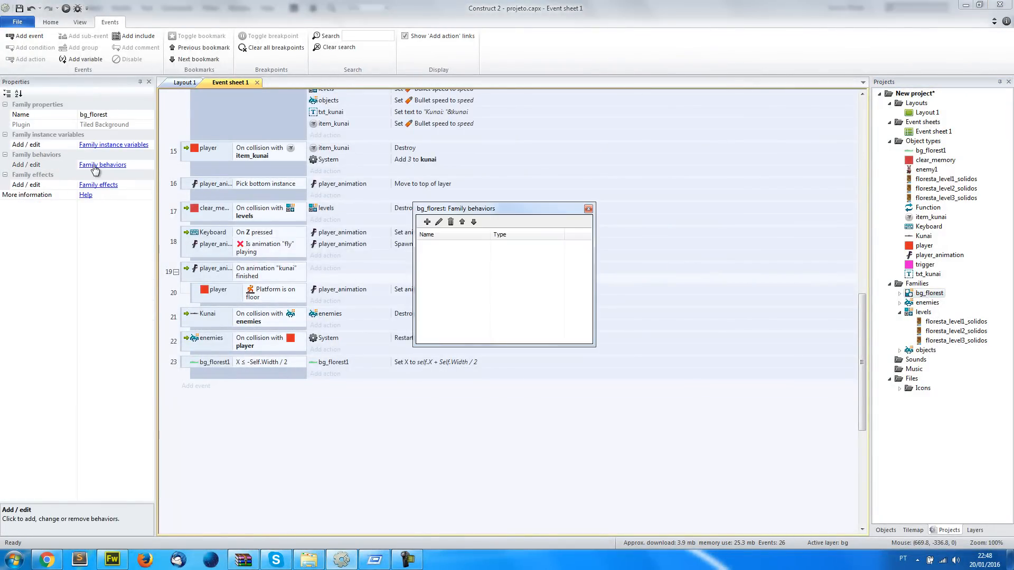
pyautogui.click(427, 221)
pyautogui.write('bul')
pyautogui.doubleClick(410, 220)
pyautogui.click(589, 210)
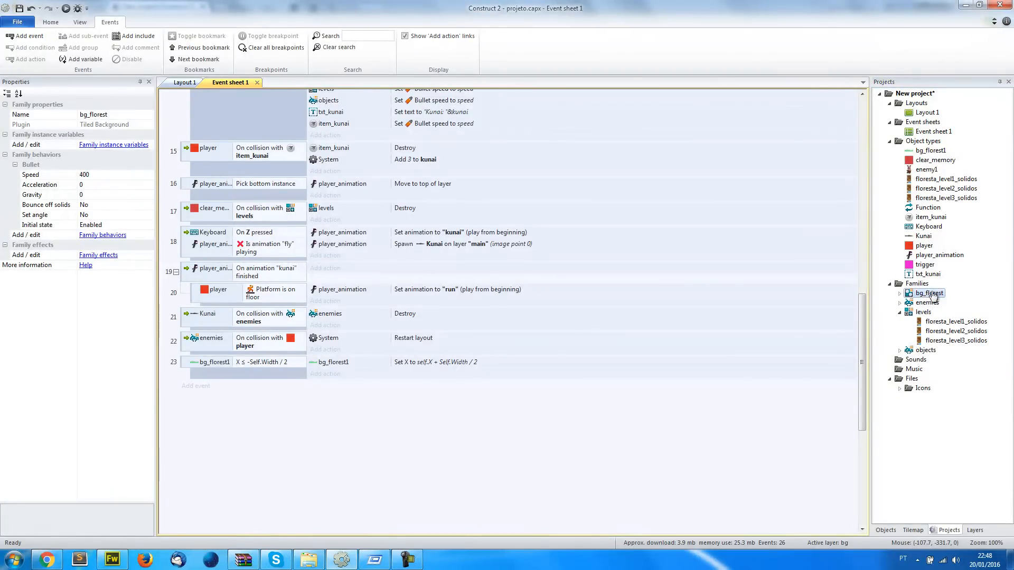
# Add an action to the On start of layout event setting the bg_florest family's Bullet angle of motion to 180 degrees
pyautogui.moveTo(862, 341); pyautogui.dragTo(863, 156)
pyautogui.click(358, 230)
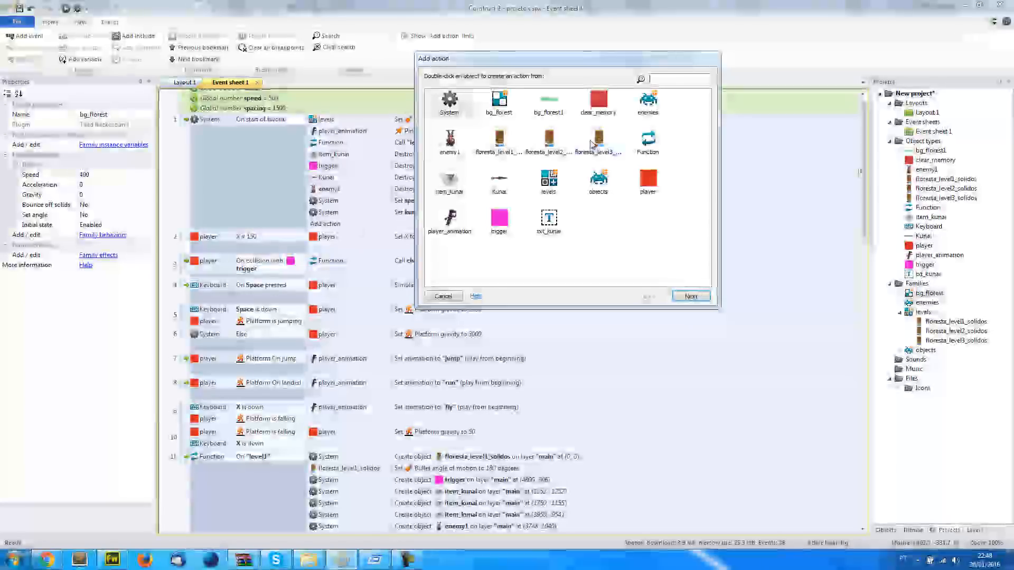
pyautogui.doubleClick(498, 104)
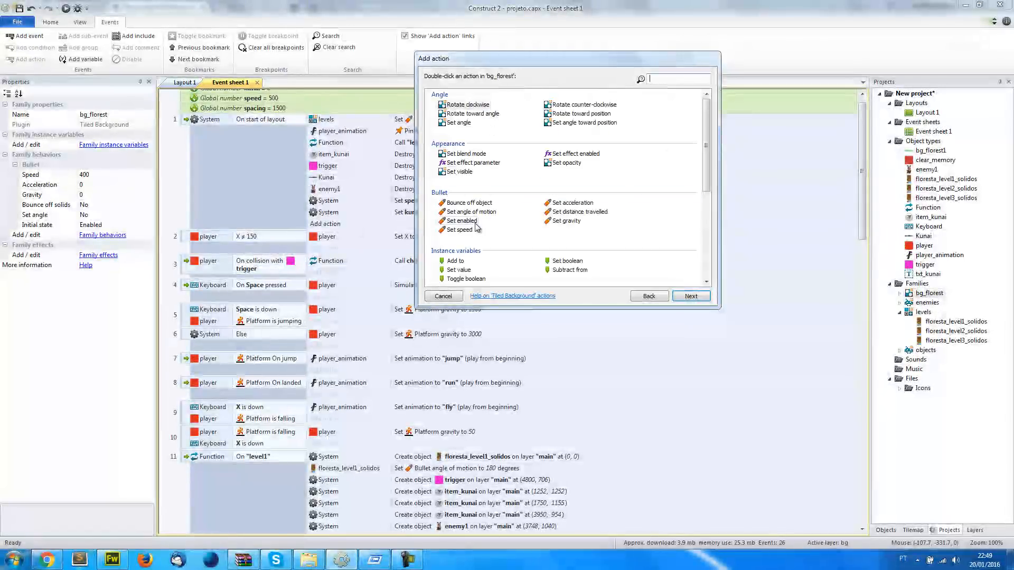
pyautogui.click(460, 212)
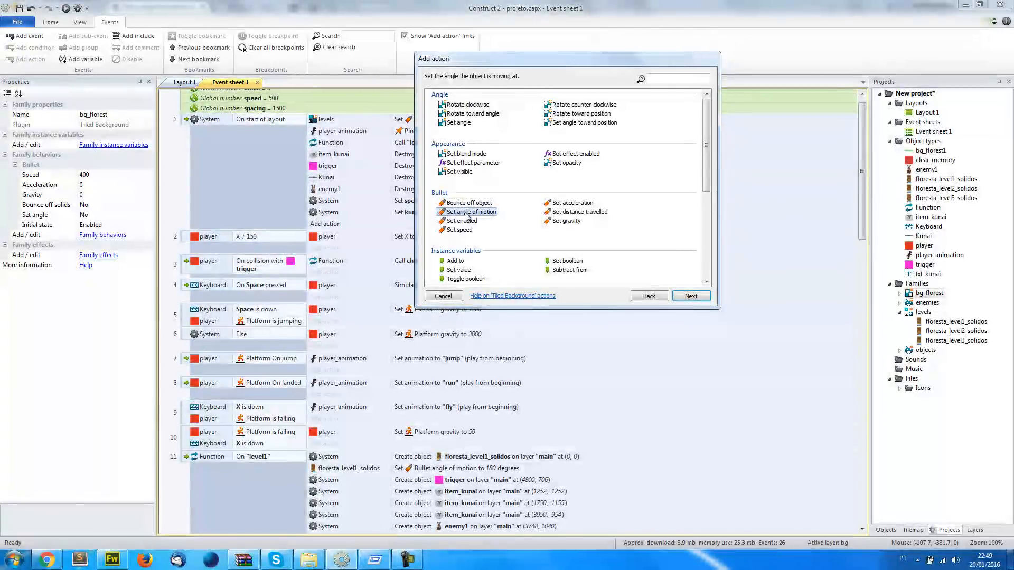
pyautogui.click(690, 295)
pyautogui.write('180')
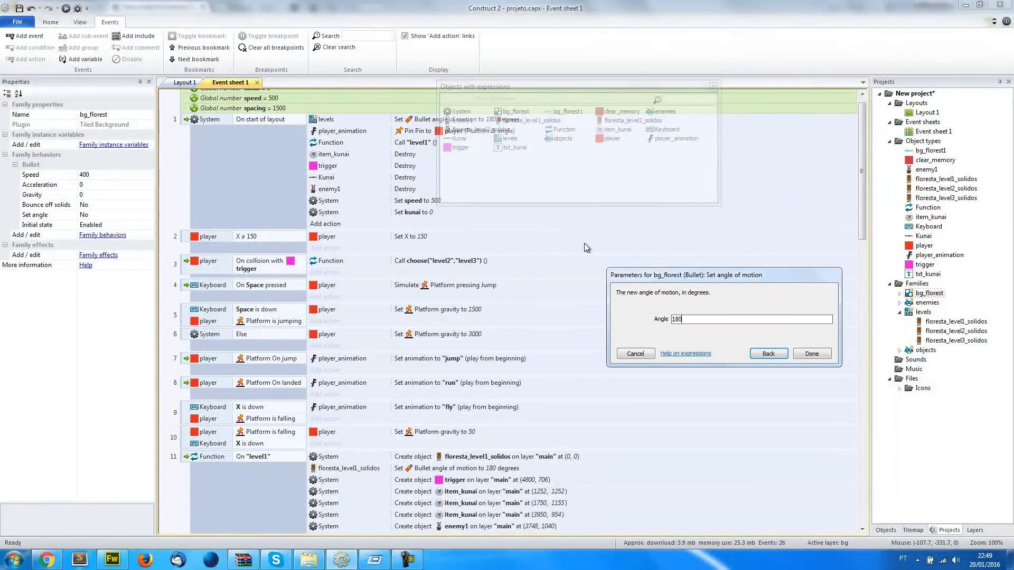
pyautogui.press('Return')
# Preview Layout 1 in the browser and make the ninja jump between platforms to check how the forest background scrolls
pyautogui.click(184, 83)
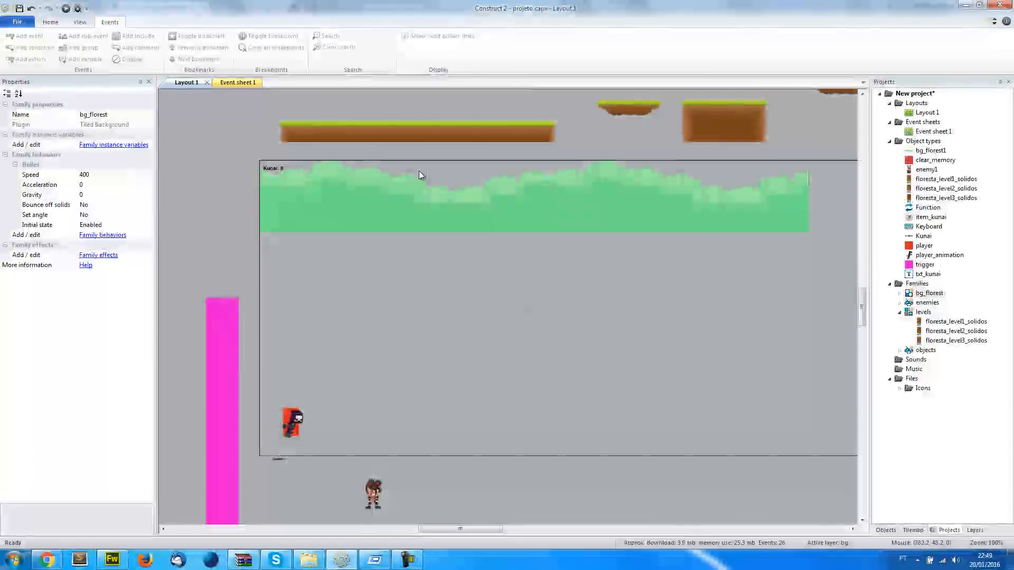
pyautogui.click(249, 85)
pyautogui.click(168, 84)
pyautogui.click(66, 8)
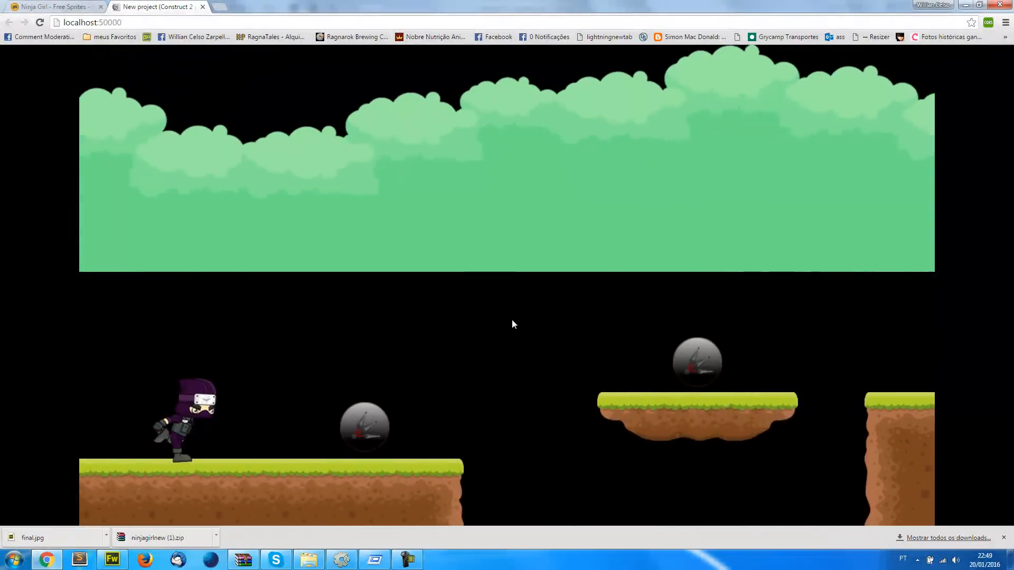
pyautogui.press('Up')
pyautogui.press('Up')
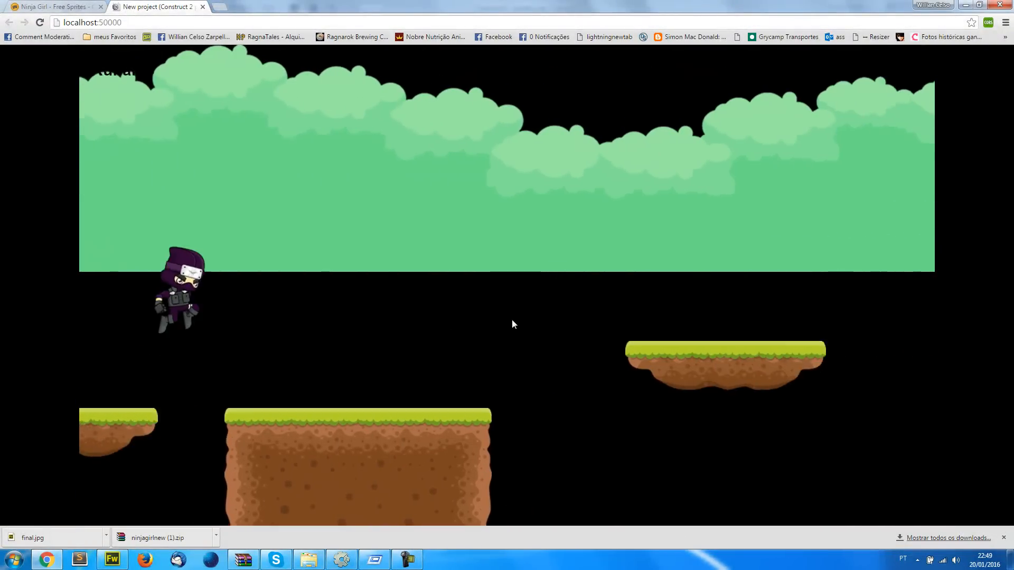
pyautogui.press('Up')
pyautogui.press('Up')
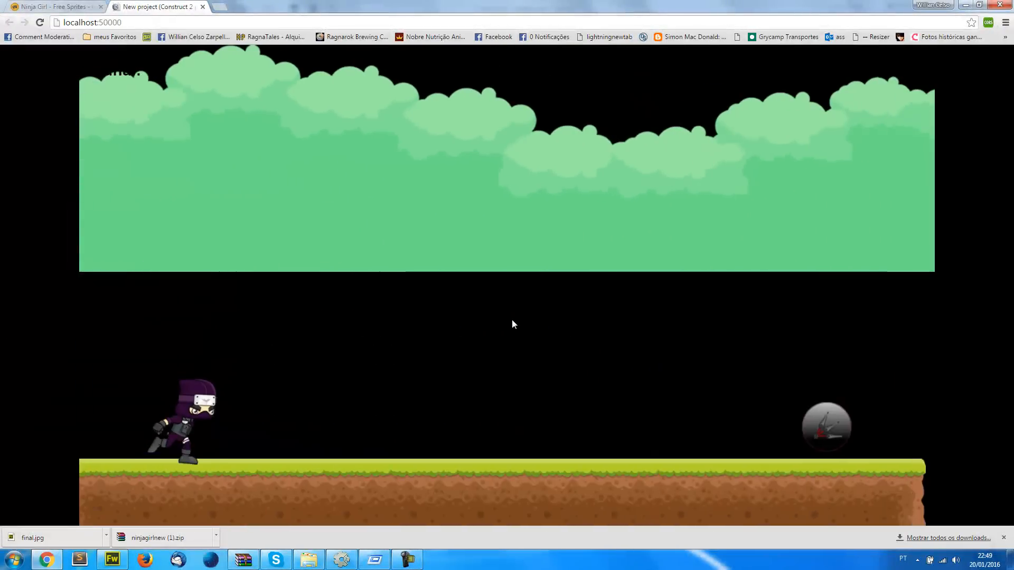
# Return to Construct 2 and move bg_florest1 down to position 0, 388 in Layout 1
pyautogui.hotkey('alt', 'Tab')
pyautogui.moveTo(618, 217); pyautogui.dragTo(628, 296)
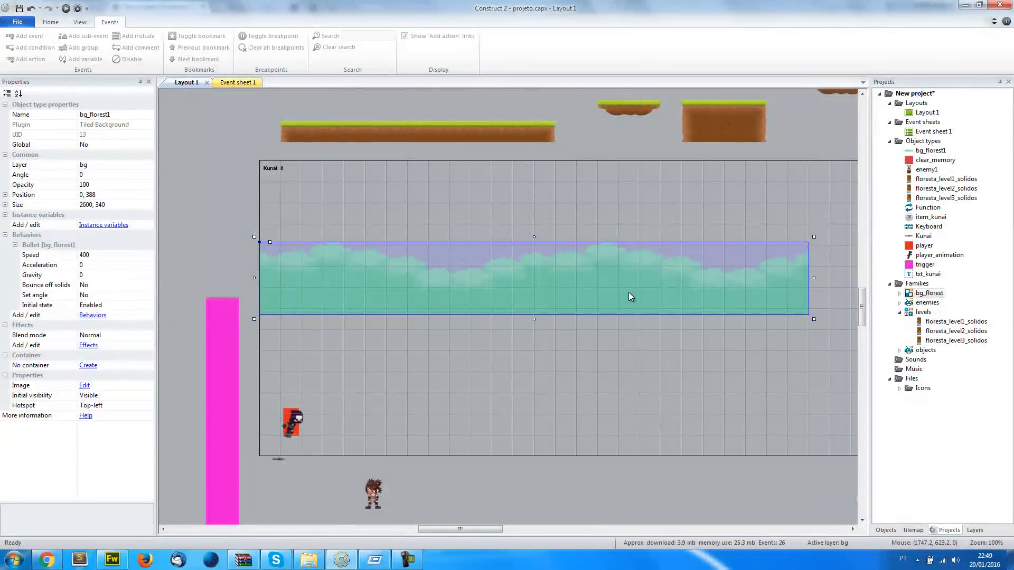
# Open Event sheet 1 and check the parameters of the bg_florest1 Compare X condition in event 23
pyautogui.hotkey('ctrl', 'Tab')
pyautogui.scroll(-10, 798, 393)
pyautogui.scroll(-5, 792, 391)
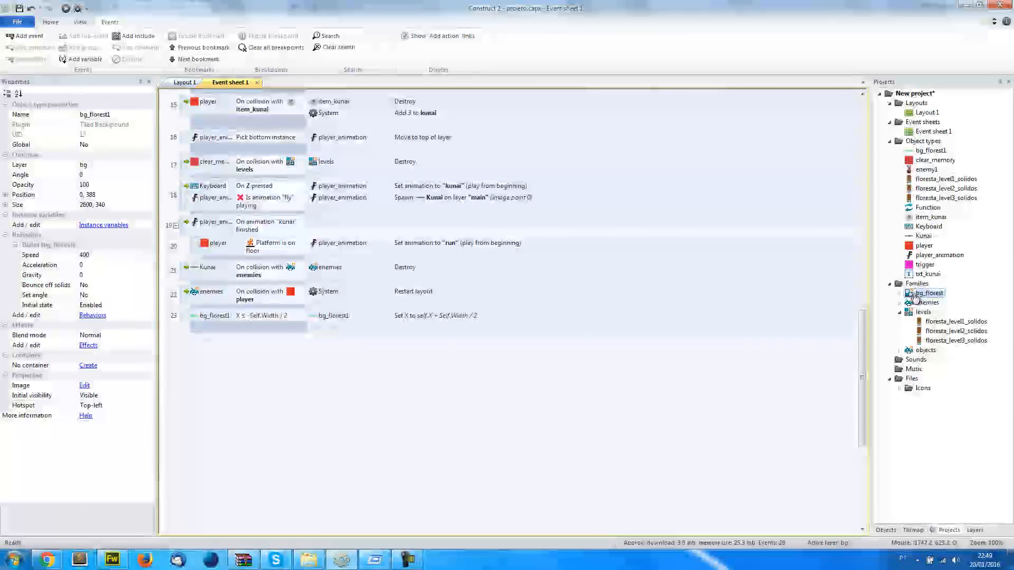
pyautogui.click(204, 322)
pyautogui.doubleClick(211, 318)
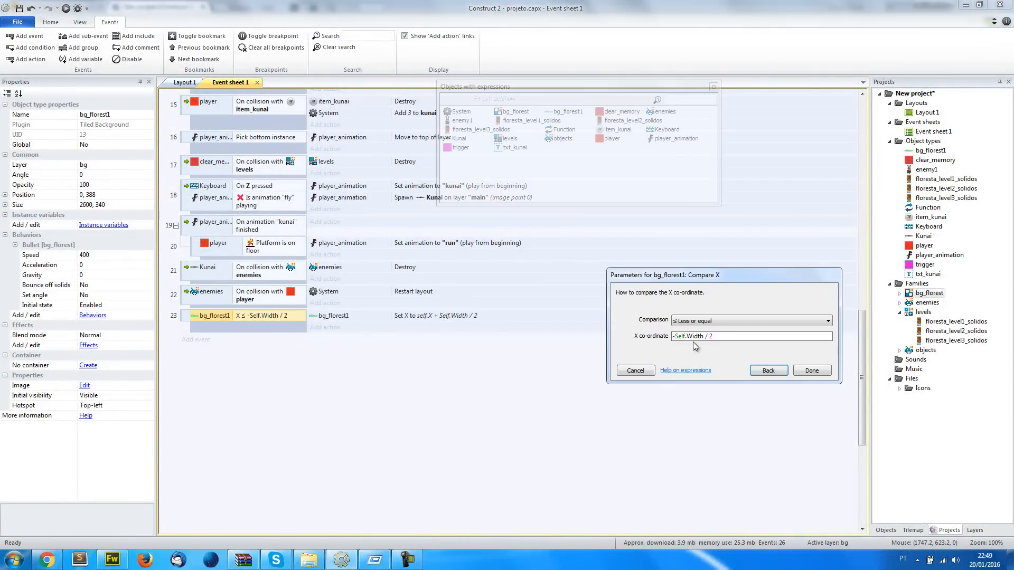
pyautogui.click(637, 370)
# Replace the bg_florest1 object in event 23's Compare X condition with the bg_florest family
pyautogui.click(197, 318)
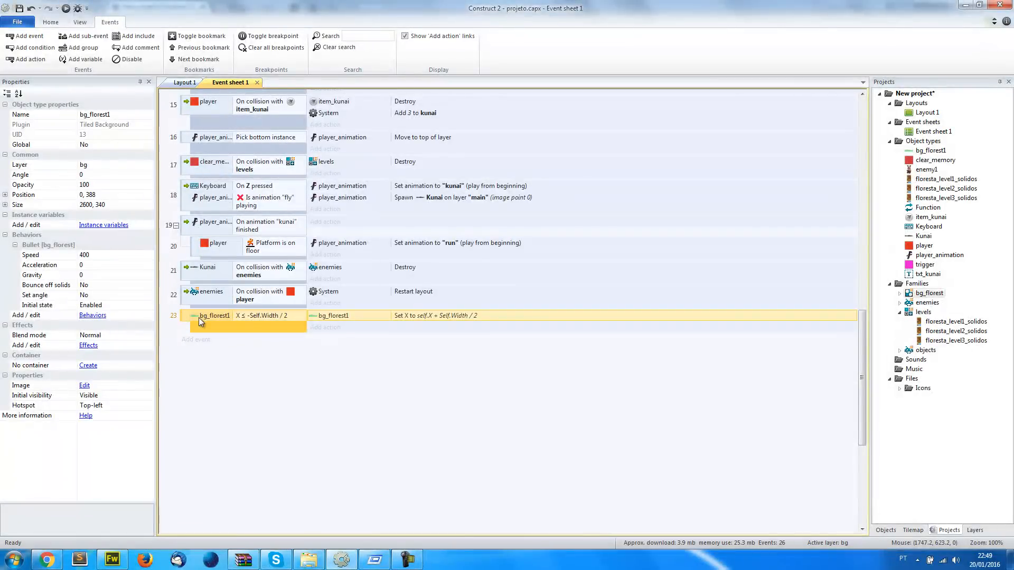
pyautogui.click(204, 316)
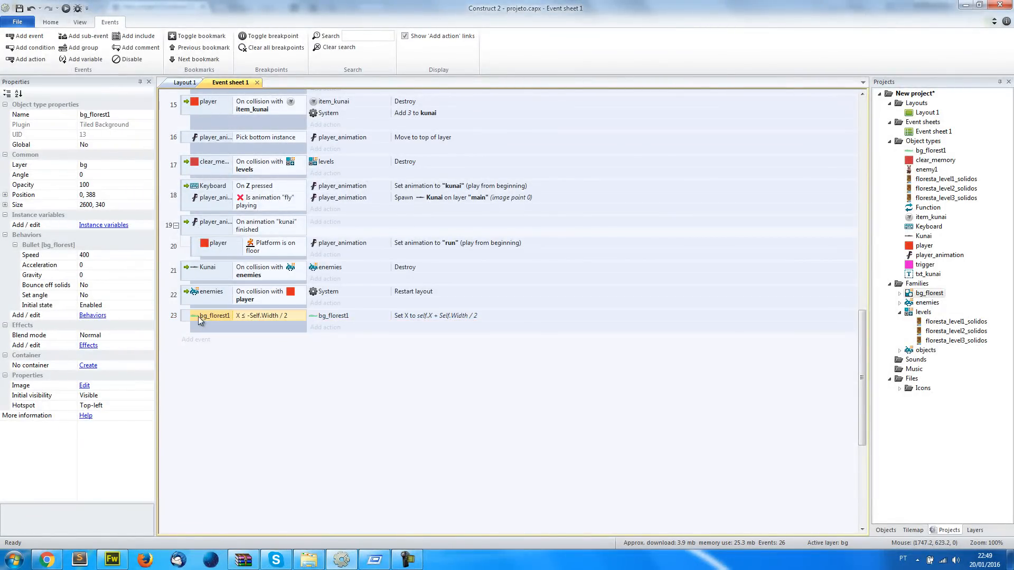
pyautogui.rightClick(204, 320)
pyautogui.click(231, 366)
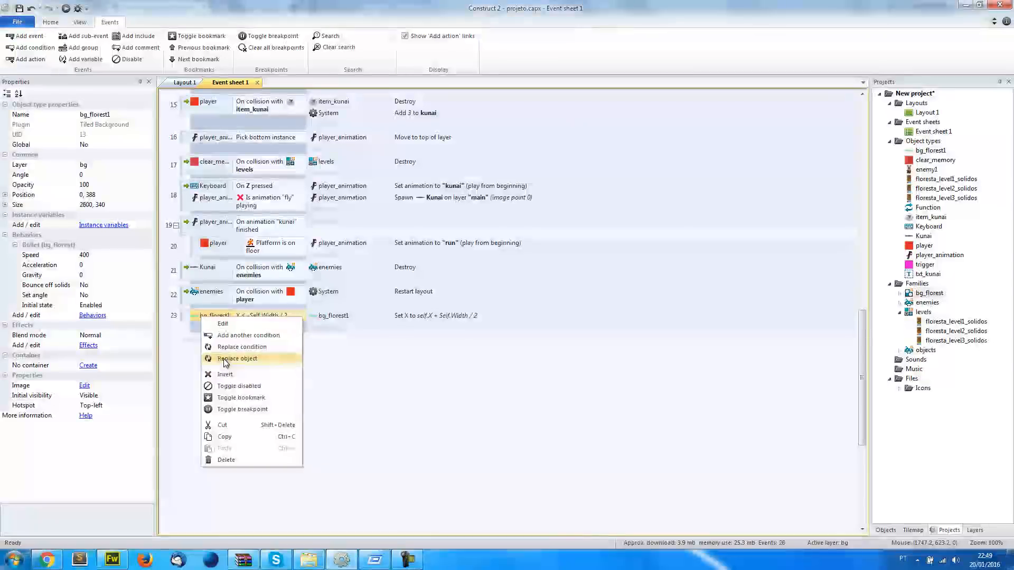
pyautogui.click(474, 123)
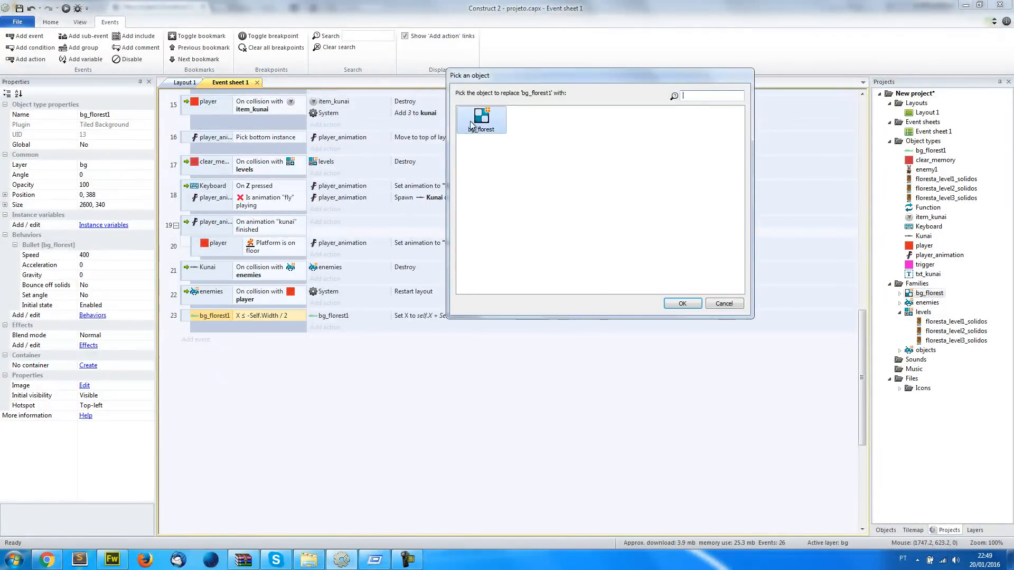
pyautogui.click(680, 304)
# Replace the bg_florest1 object in event 23's Set X action with the bg_florest family
pyautogui.click(338, 317)
pyautogui.rightClick(365, 319)
pyautogui.click(393, 364)
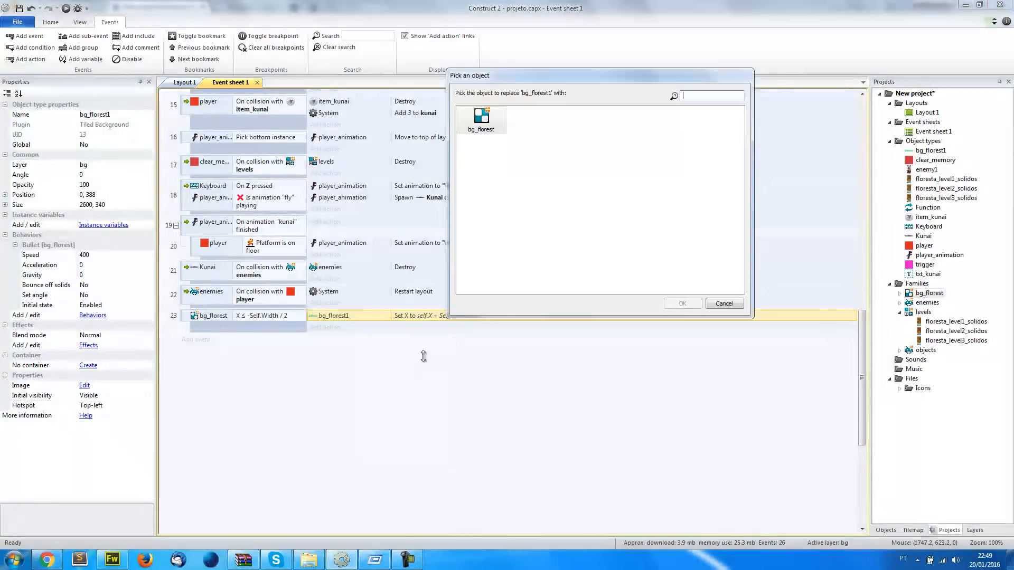
pyautogui.doubleClick(478, 128)
pyautogui.click(289, 361)
# Preview Layout 1 in the browser to check the background scrolling, and return to Construct 2
pyautogui.click(181, 83)
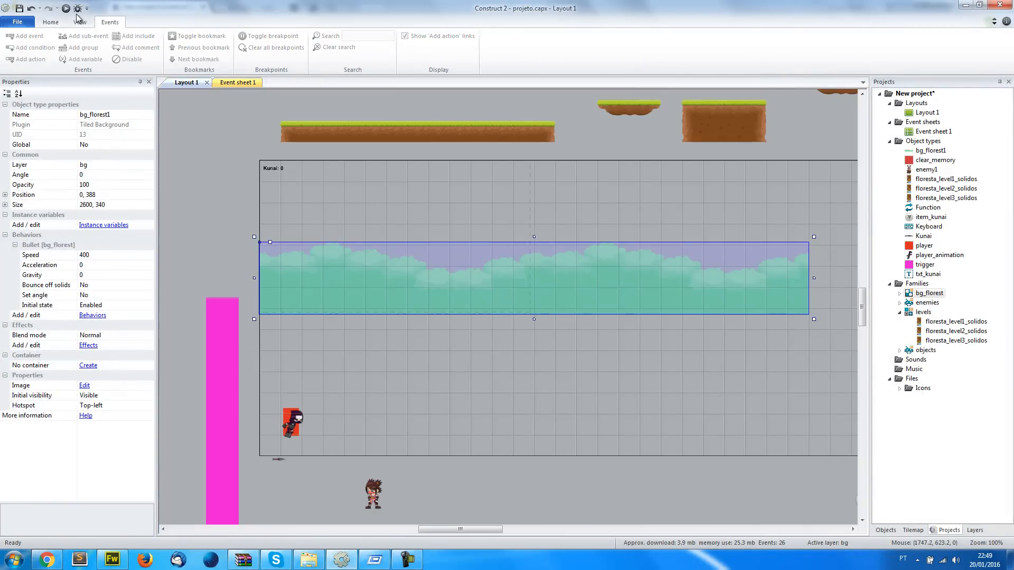
pyautogui.click(66, 9)
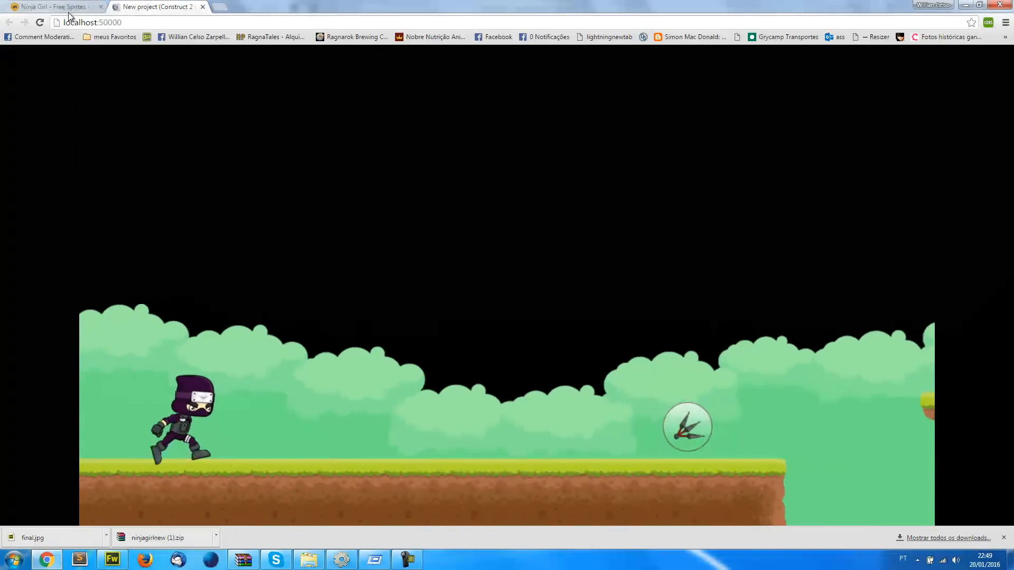
pyautogui.hotkey('alt', 'Tab')
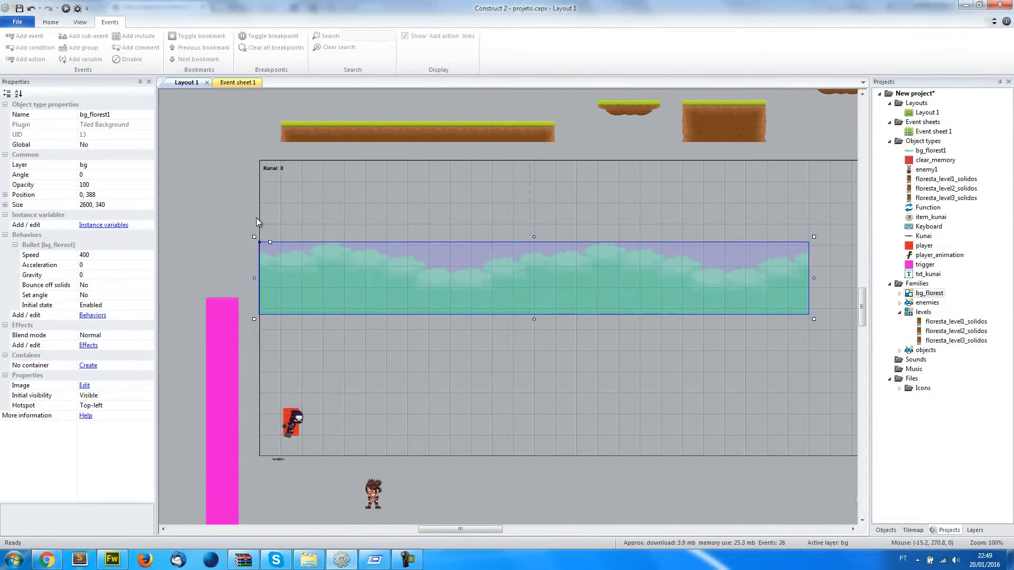
# Expand the bg_florest family, clone the bg_florest1 object type and place the clone in Layout 1 at about 338, 211
pyautogui.doubleClick(910, 294)
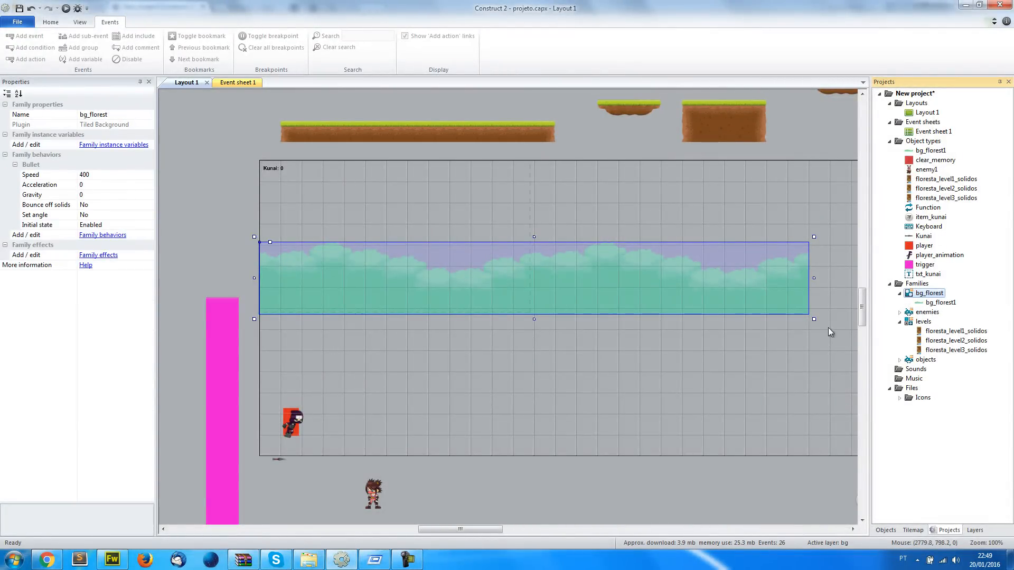
pyautogui.click(580, 300)
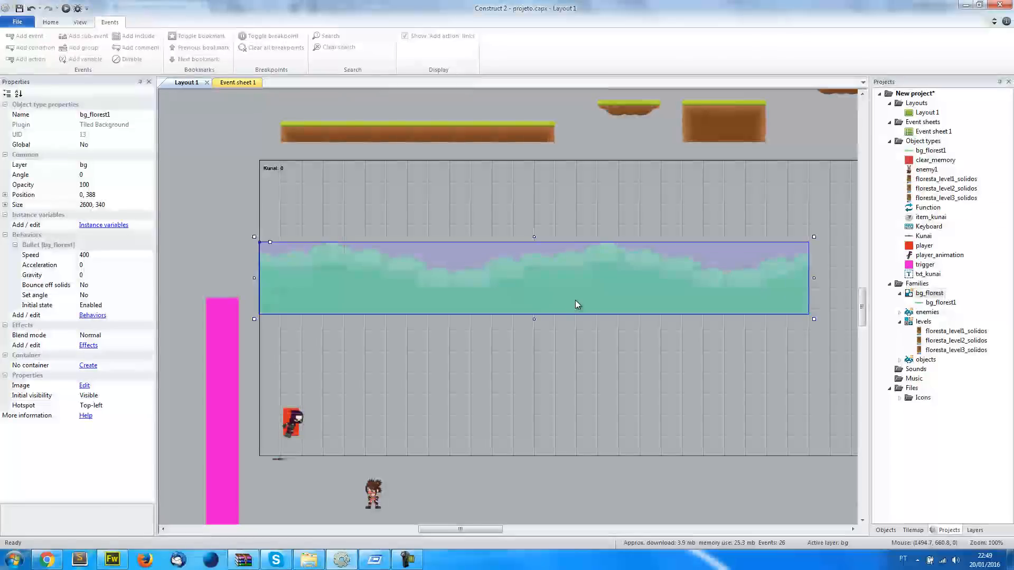
pyautogui.rightClick(364, 269)
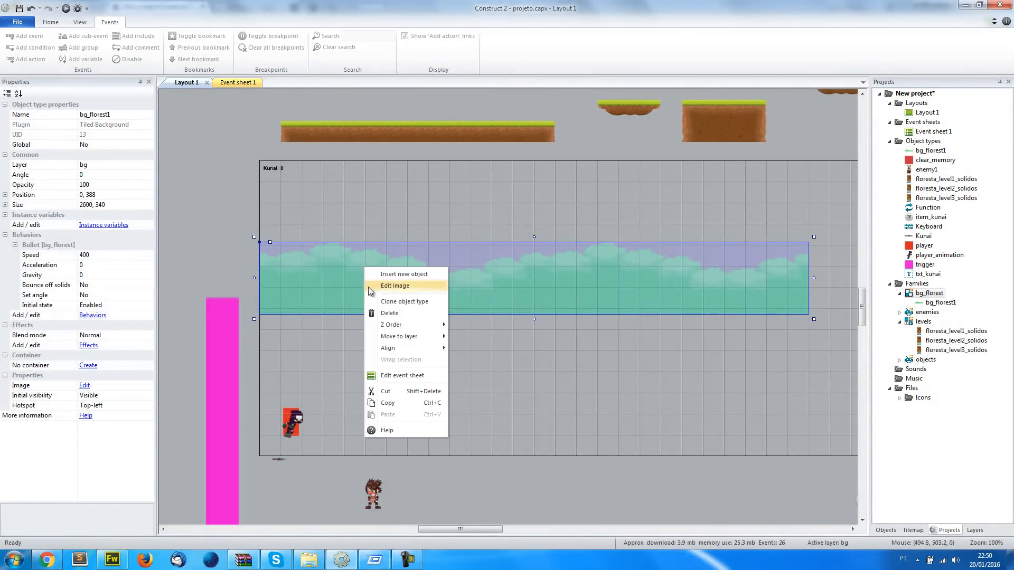
pyautogui.click(405, 302)
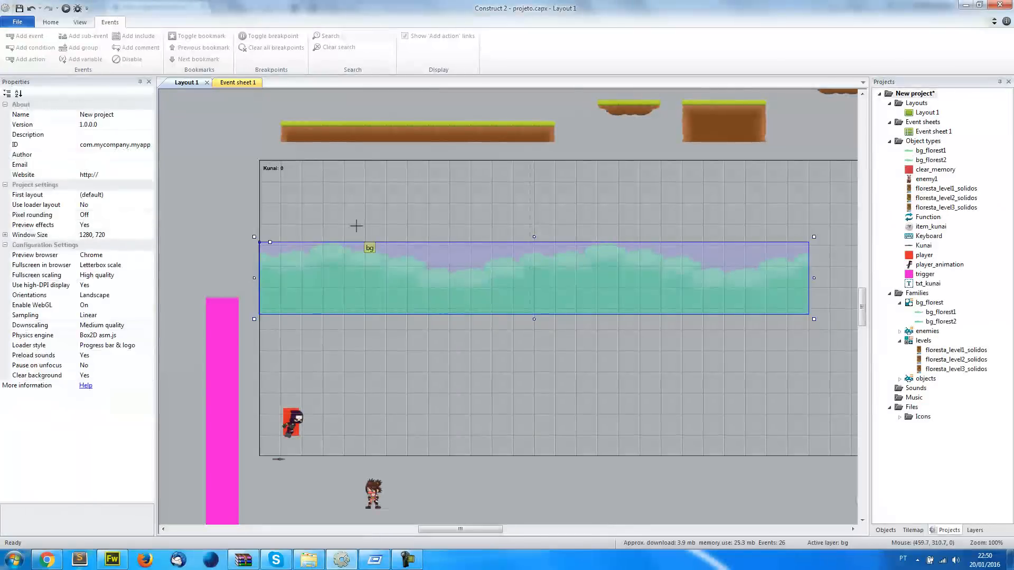
pyautogui.click(338, 205)
pyautogui.press('Left')
pyautogui.press('Left')
pyautogui.press('Left')
pyautogui.press('Left')
pyautogui.press('Left')
pyautogui.press('Left')
pyautogui.press('Left')
pyautogui.press('Left')
pyautogui.press('Left')
pyautogui.press('Left')
pyautogui.press('Left')
pyautogui.press('Left')
pyautogui.press('Left')
pyautogui.press('Left')
pyautogui.press('Left')
pyautogui.press('Left')
pyautogui.press('Left')
pyautogui.press('Left')
pyautogui.press('Left')
pyautogui.press('Left')
# Replace the image of the cloned bg_florest2 background with bg_florest2.png from the bgs folder
pyautogui.doubleClick(341, 227)
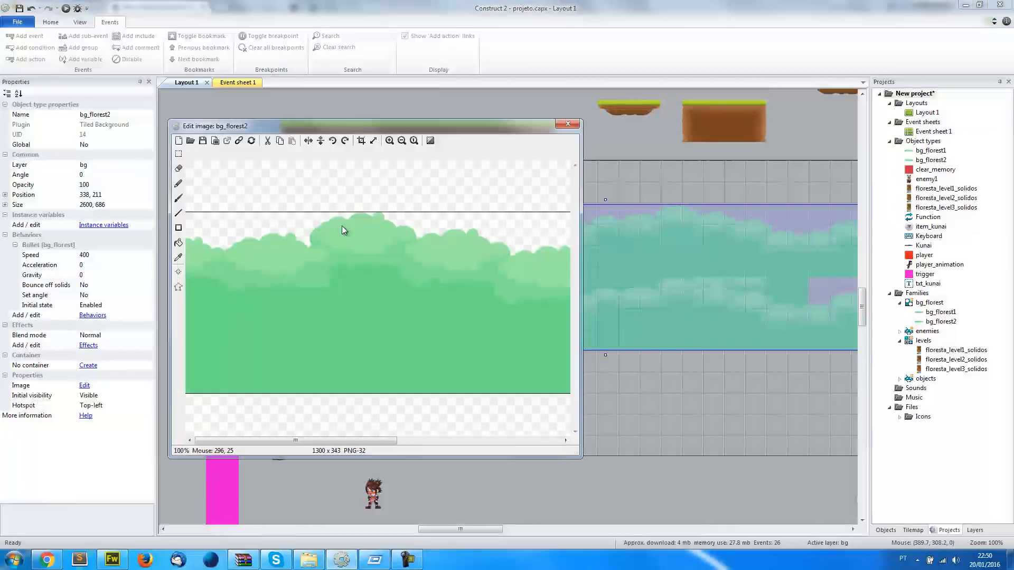
pyautogui.click(194, 143)
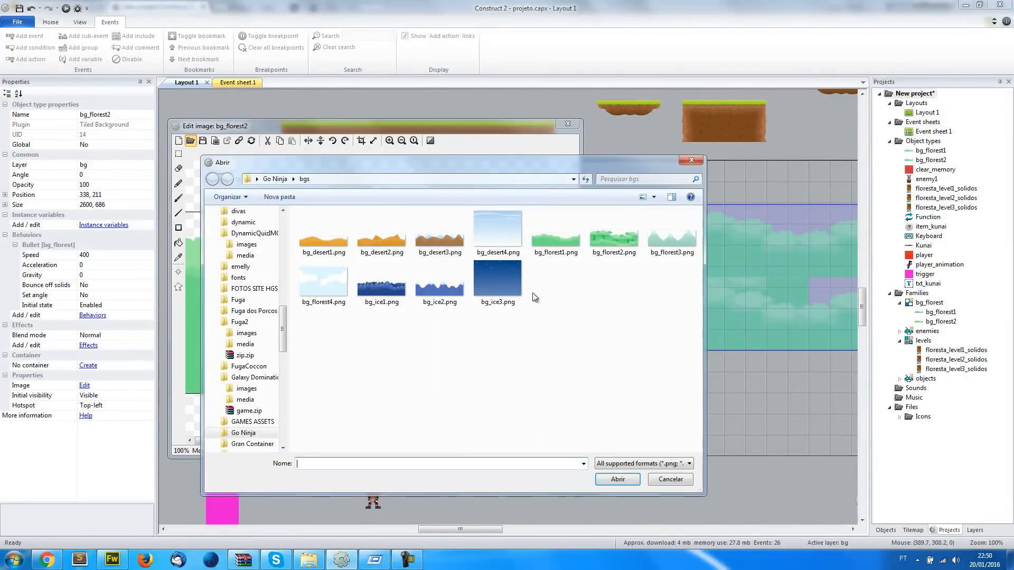
pyautogui.click(613, 248)
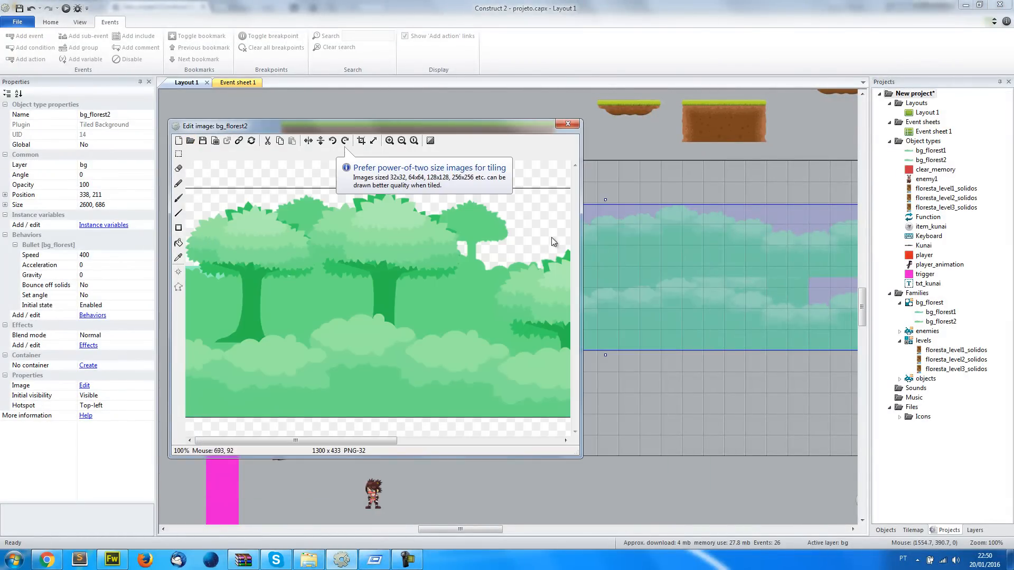
pyautogui.click(567, 124)
# Reduce bg_florest2's height to 421 so a single row of trees is left, and place it at position 0, 133
pyautogui.moveTo(511, 283); pyautogui.dragTo(489, 257)
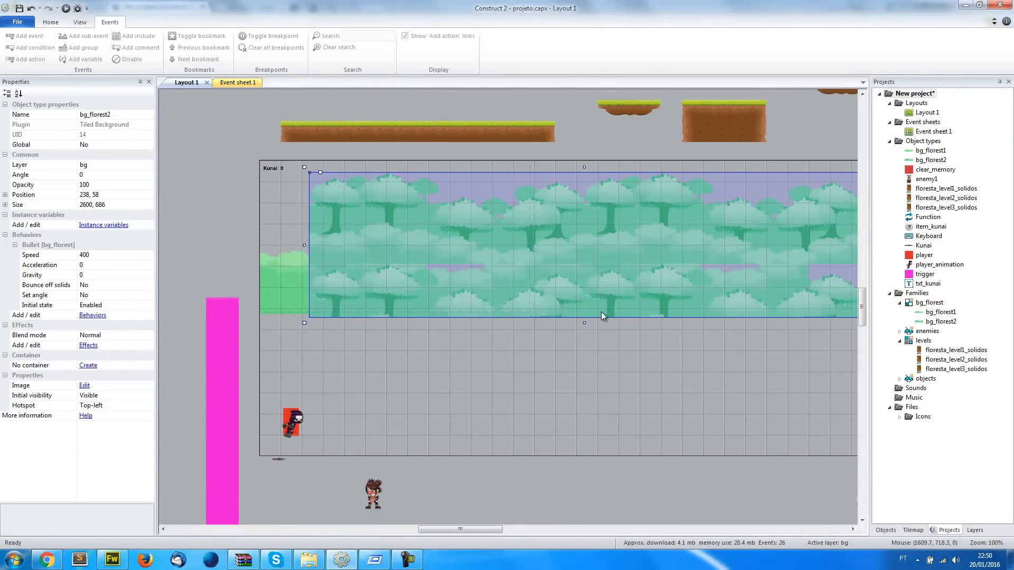
pyautogui.moveTo(586, 322); pyautogui.dragTo(557, 246)
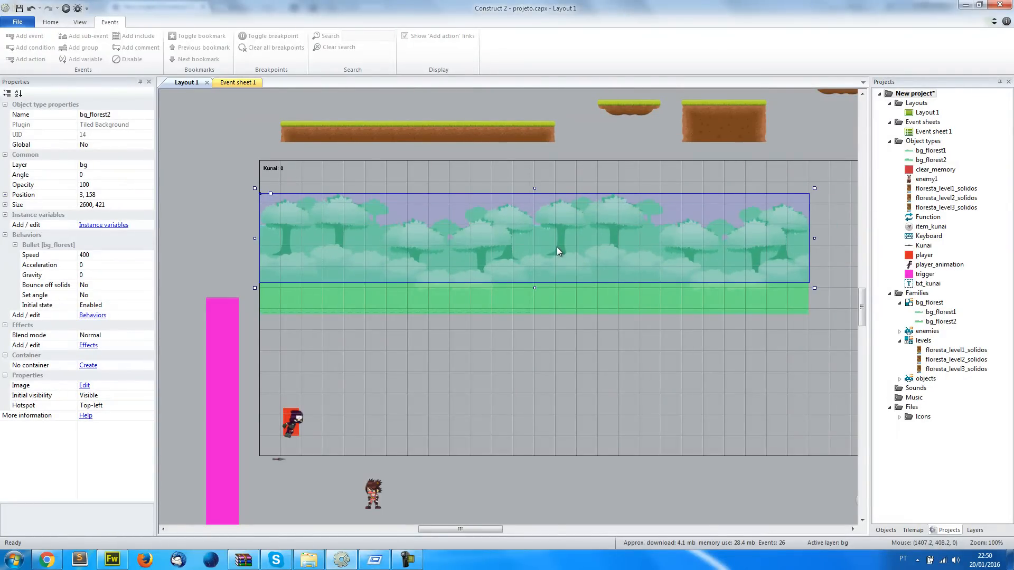
pyautogui.click(103, 196)
pyautogui.press('Delete')
pyautogui.write('0')
pyautogui.press('Return')
pyautogui.moveTo(313, 237); pyautogui.dragTo(316, 230)
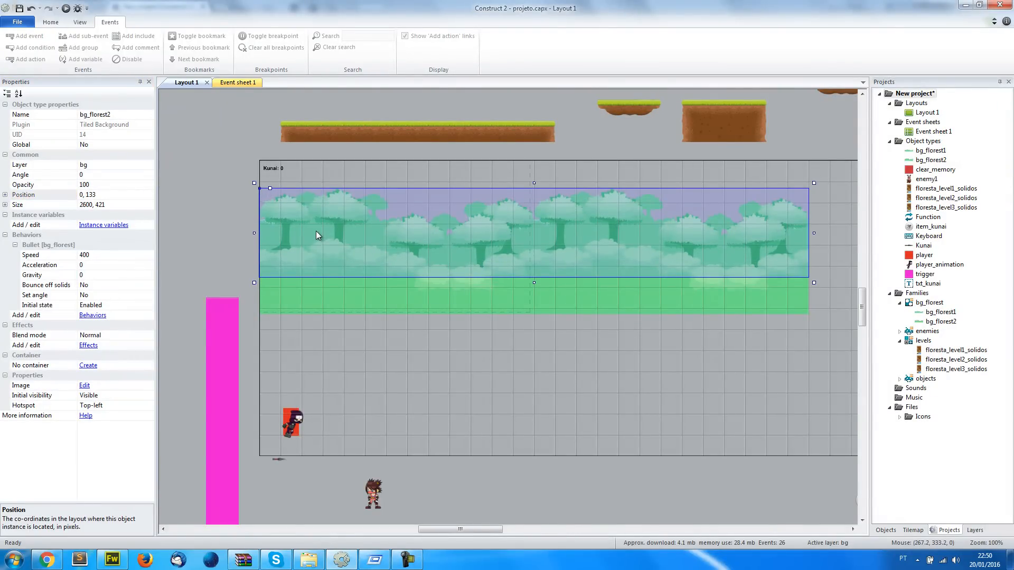
# Send the bg_florest2 background to the bottom of its layer
pyautogui.click(230, 272)
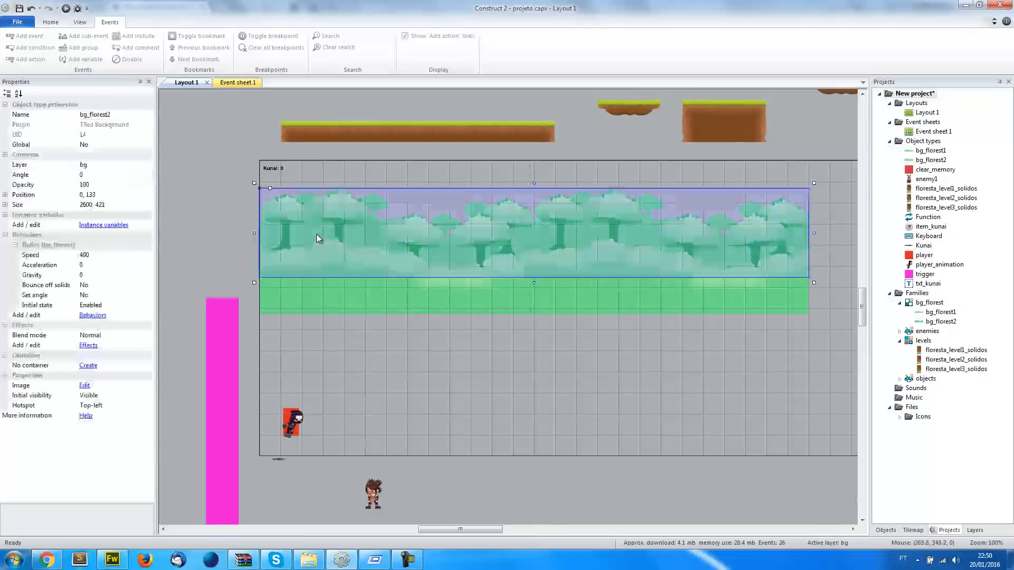
pyautogui.rightClick(308, 217)
pyautogui.moveTo(363, 276)
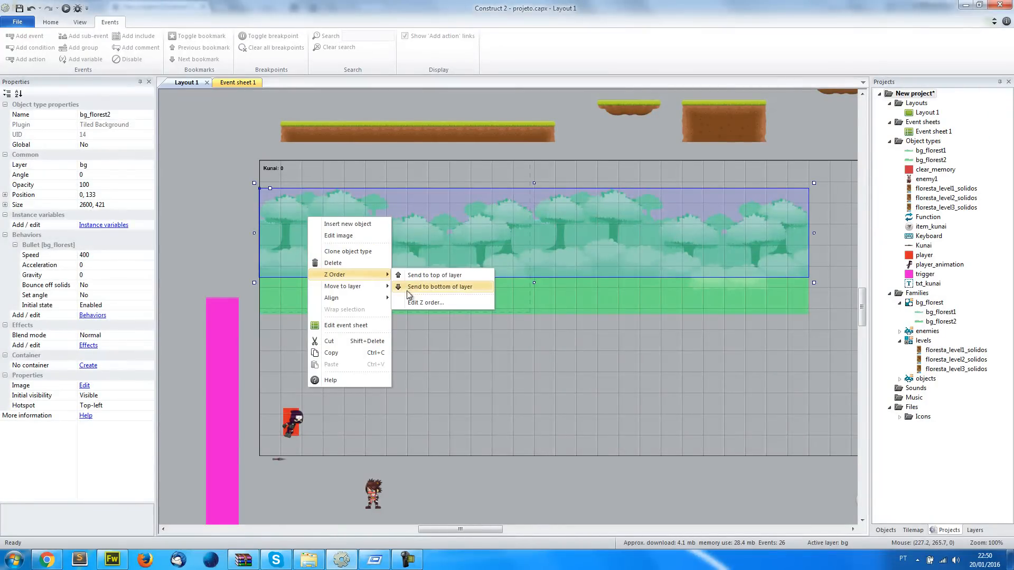
pyautogui.click(441, 288)
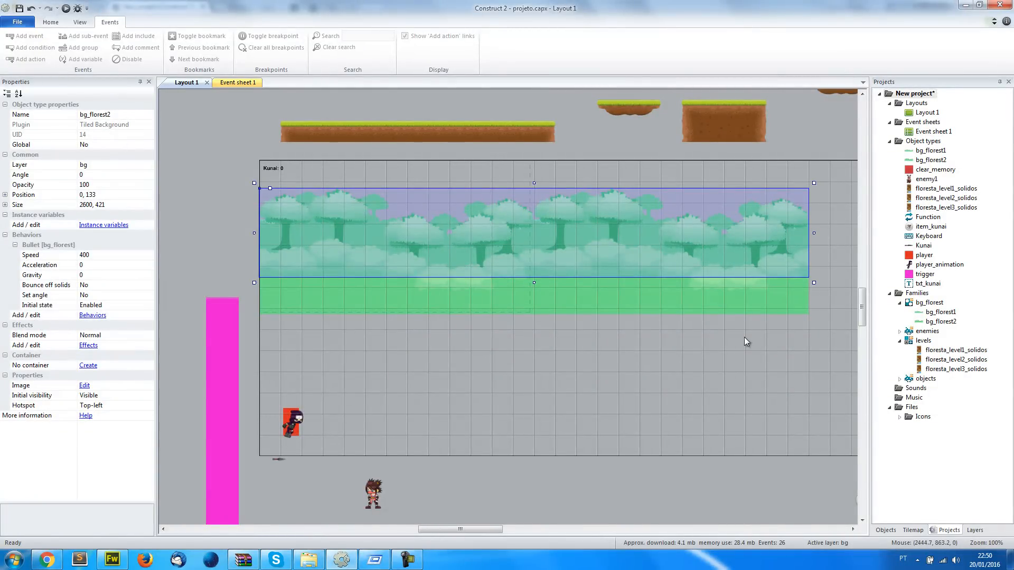
# Check the bg_florest family's settings and events, and preview Layout 1 with both forest backgrounds
pyautogui.click(918, 304)
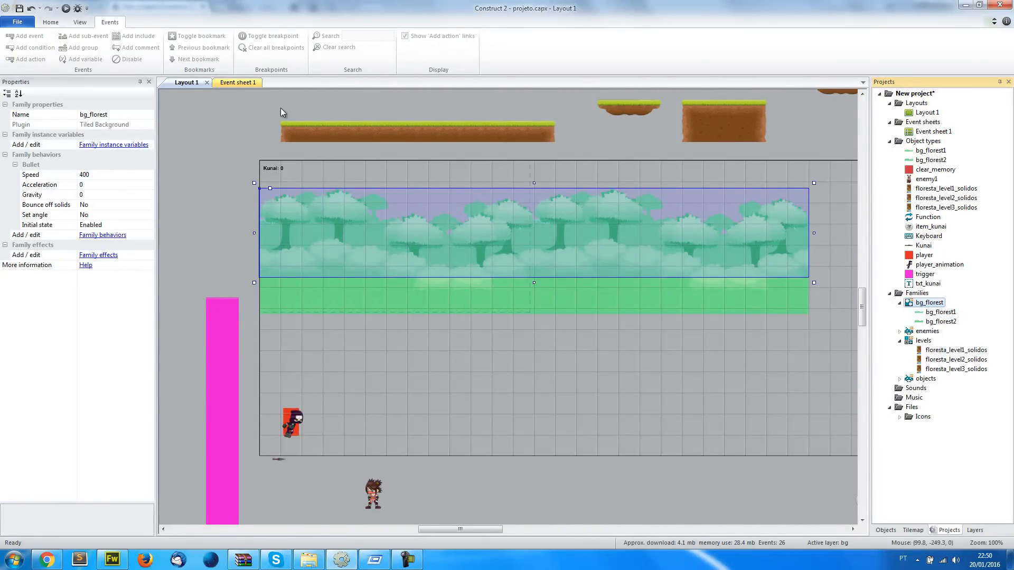
pyautogui.click(223, 84)
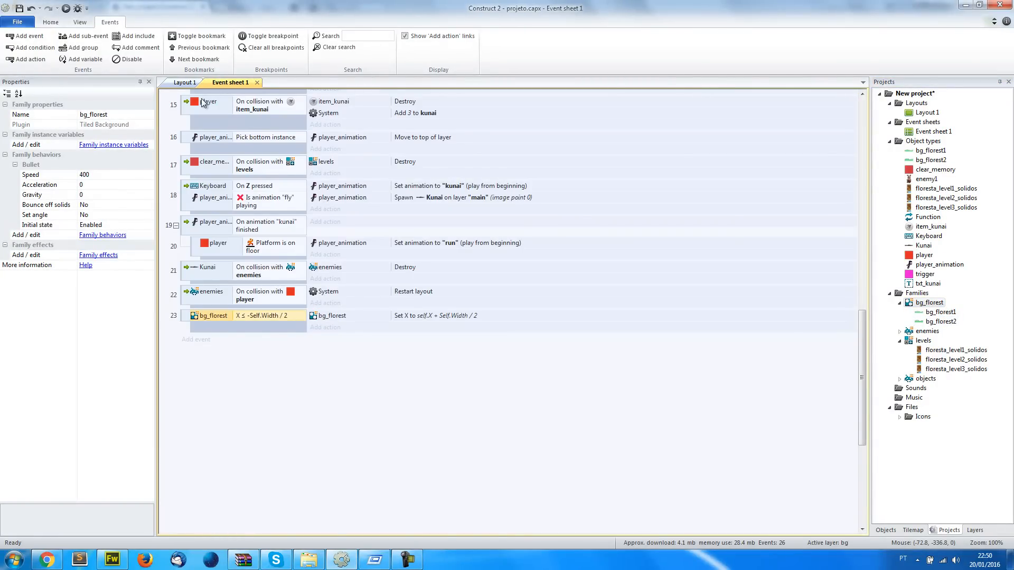
pyautogui.click(185, 83)
pyautogui.click(66, 9)
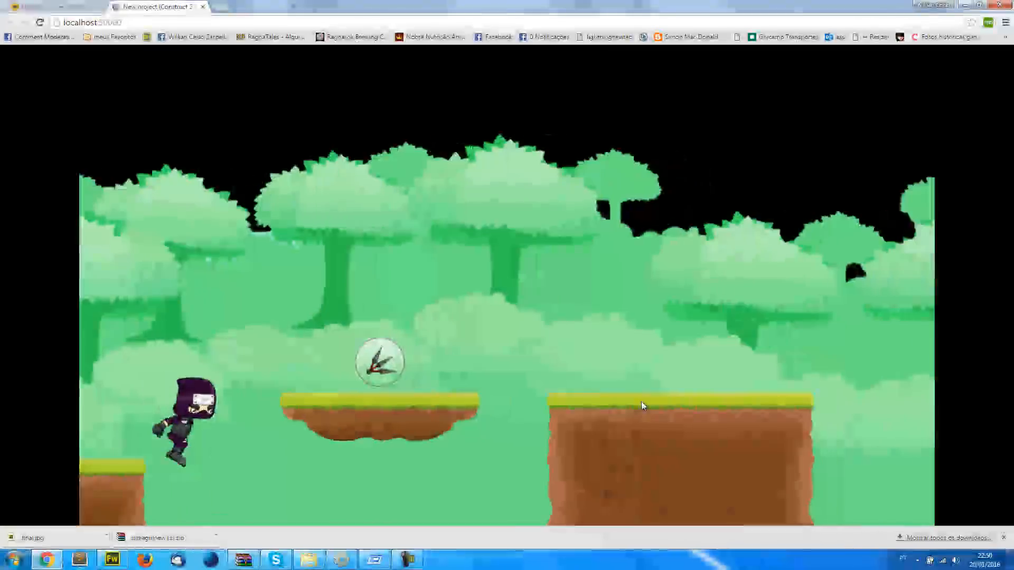
# Return to Construct 2 and reduce the height of the bg_florest2 background to 398
pyautogui.hotkey('alt', 'Tab')
pyautogui.click(332, 204)
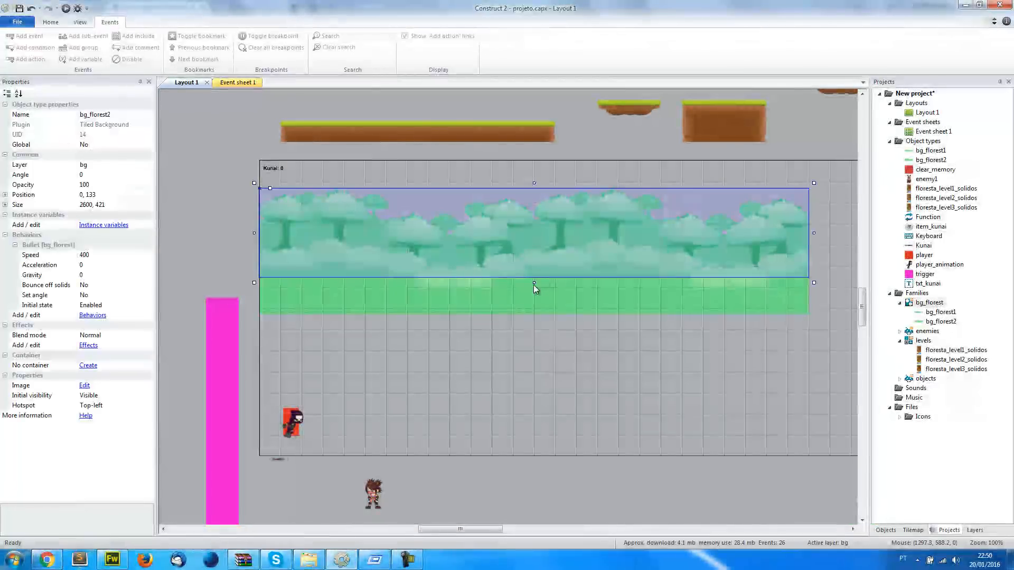
pyautogui.moveTo(535, 284); pyautogui.dragTo(535, 278)
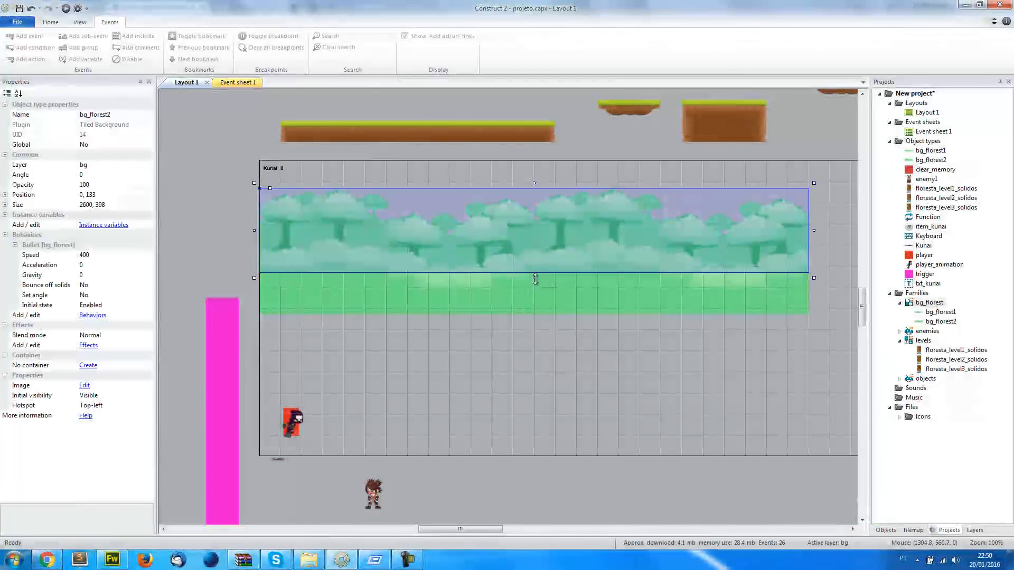
# Preview Layout 1 in the browser again to check the resized tree background, and return to Construct 2
pyautogui.click(65, 9)
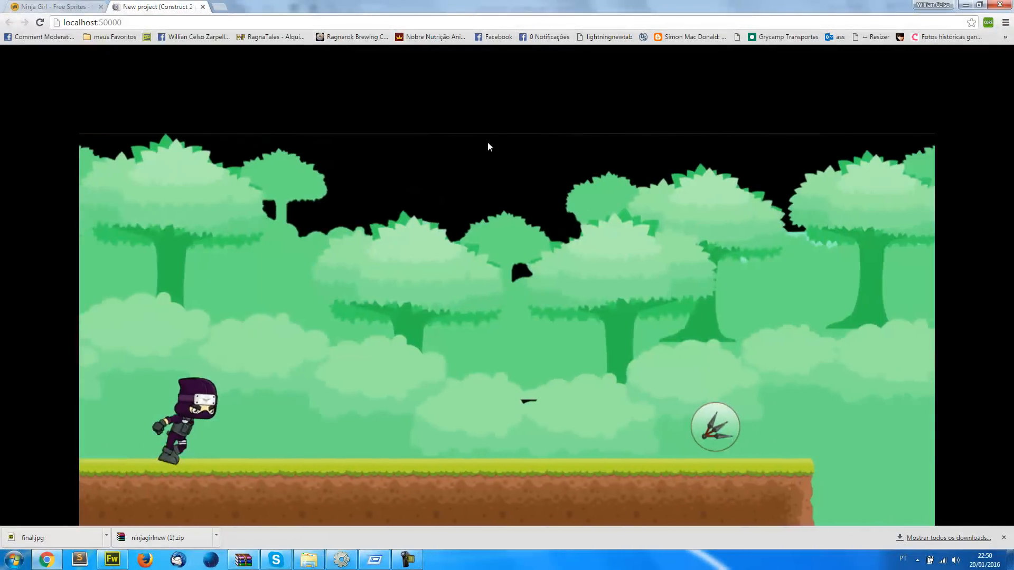
pyautogui.click(575, 267)
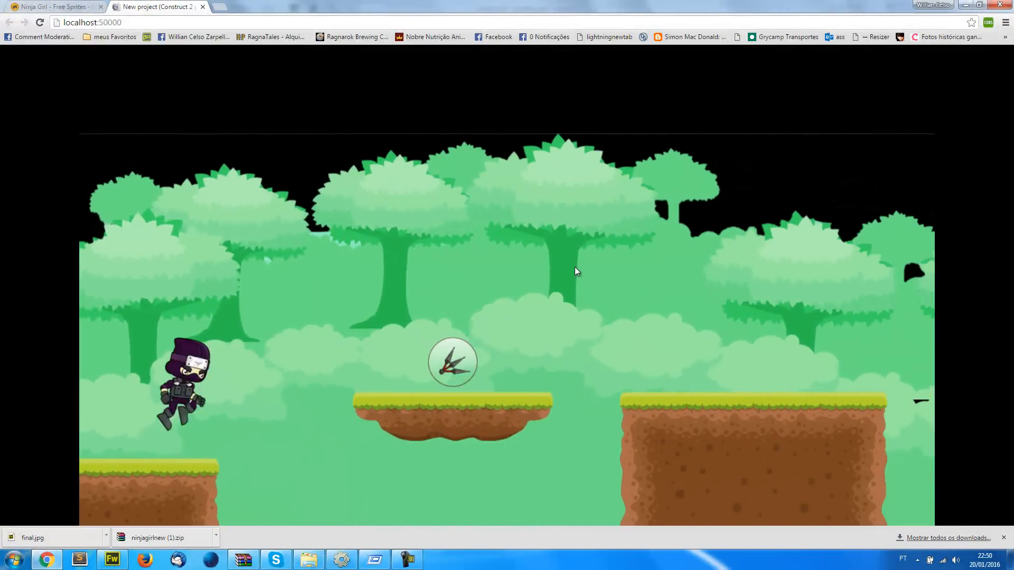
pyautogui.click(576, 267)
pyautogui.hotkey('alt', 'Tab')
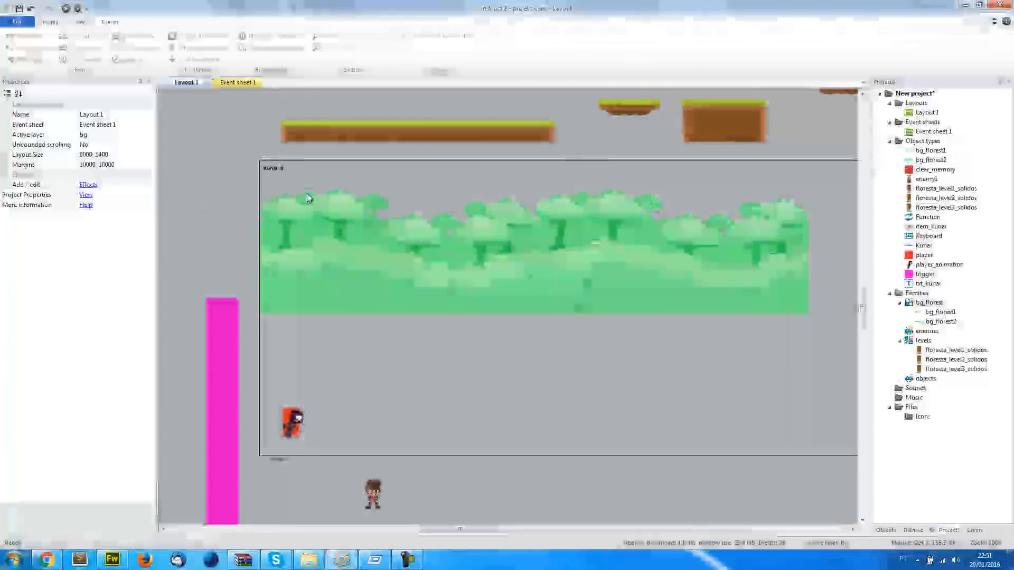
# Hide the hud and main layers in the editor and select the bg layer
pyautogui.click(306, 198)
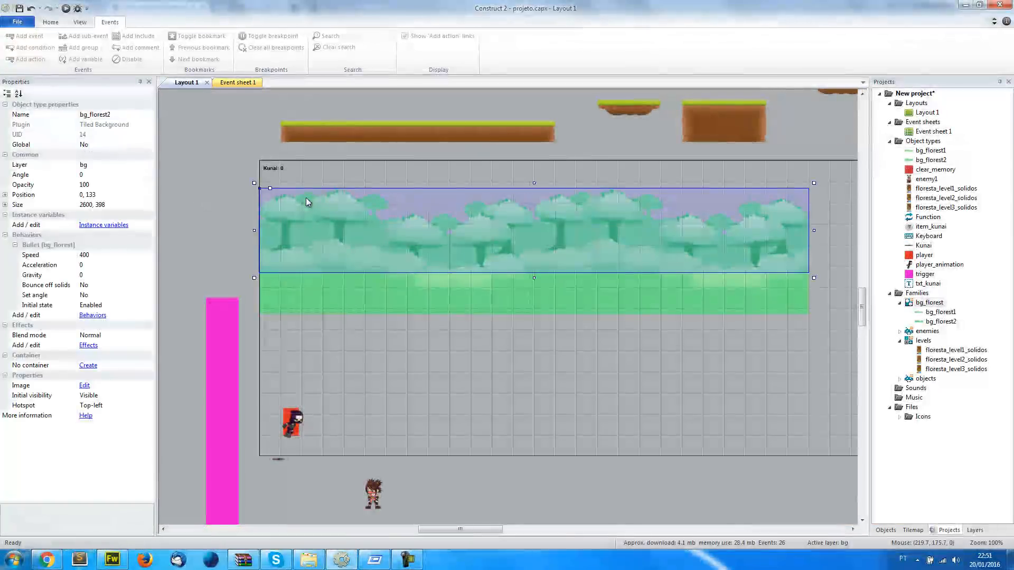
pyautogui.click(975, 531)
pyautogui.click(878, 106)
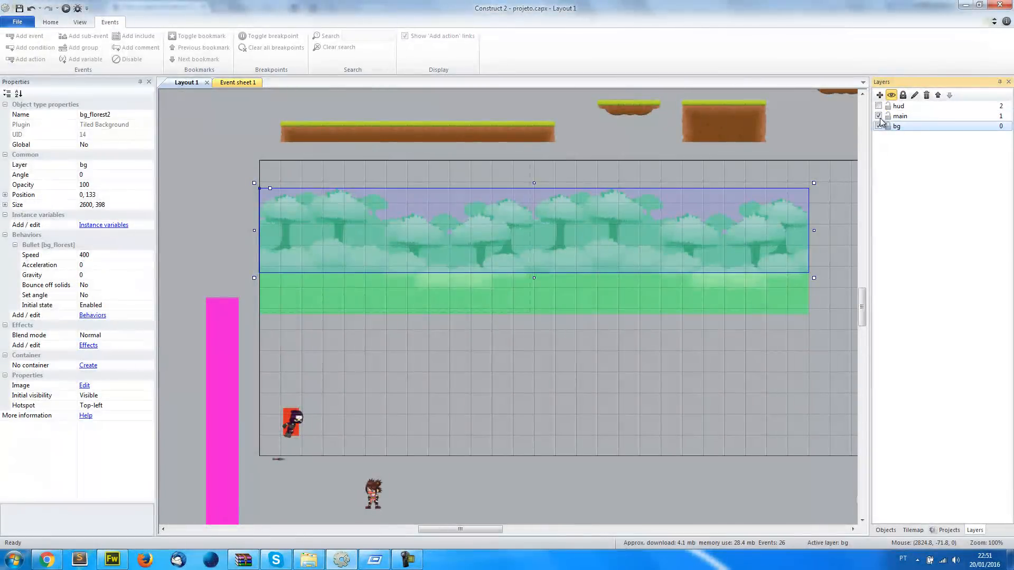
pyautogui.click(878, 116)
pyautogui.click(896, 126)
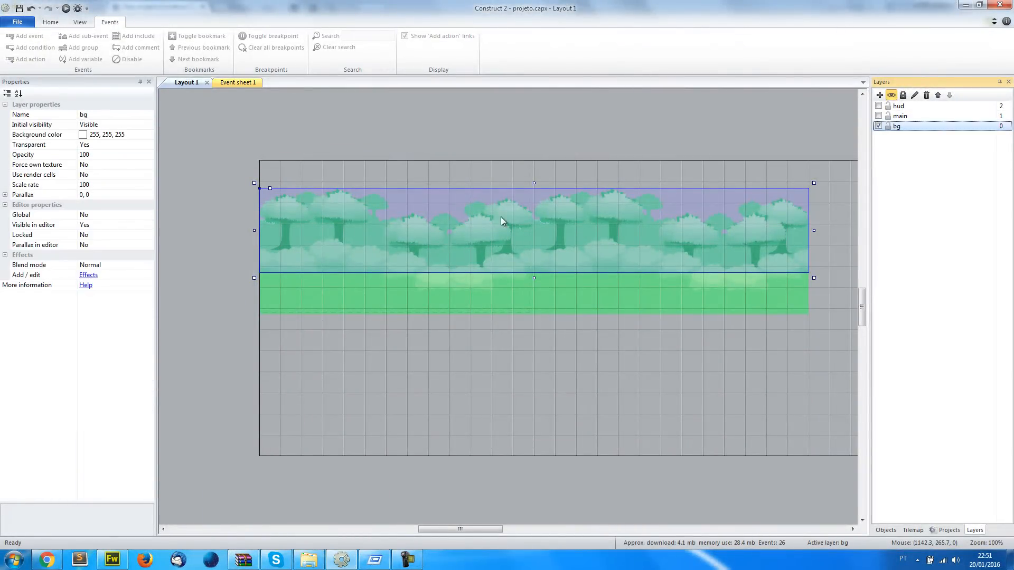
# Clone the bg_florest2 object type, place the copy in the layout and load bg_florest3.png as its image
pyautogui.click(285, 211)
pyautogui.rightClick(286, 211)
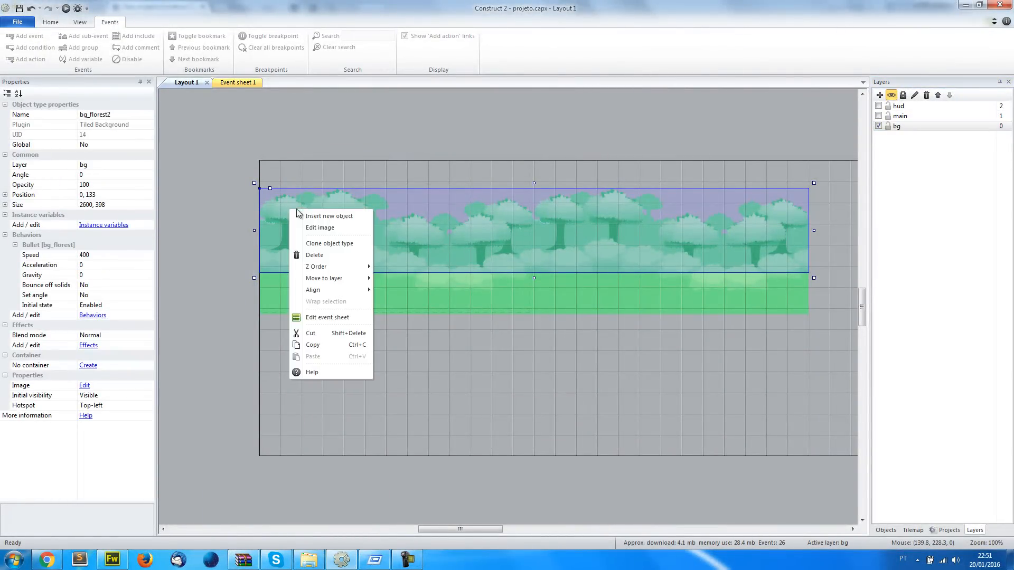
pyautogui.click(329, 243)
pyautogui.click(337, 185)
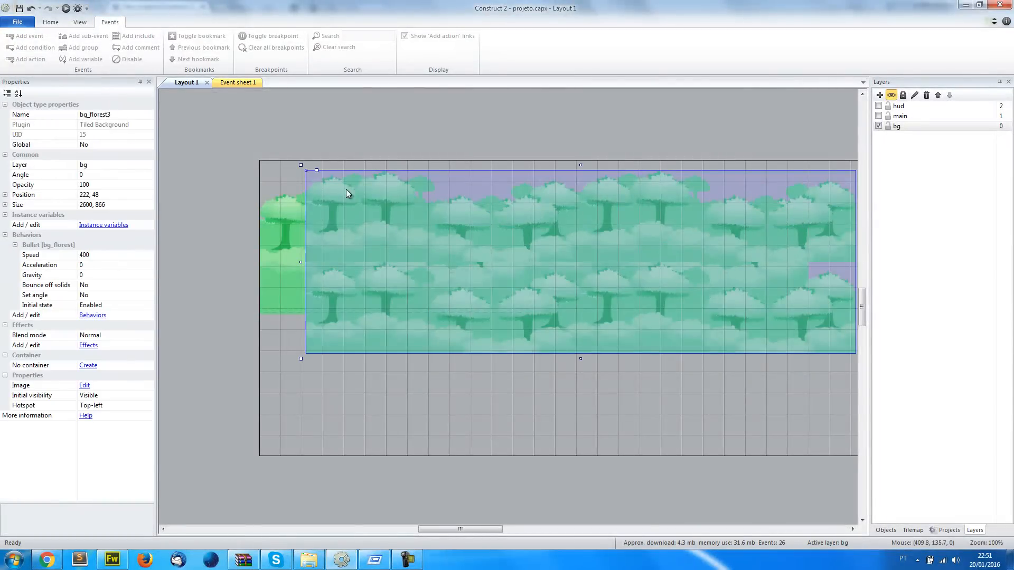
pyautogui.doubleClick(350, 187)
pyautogui.click(190, 141)
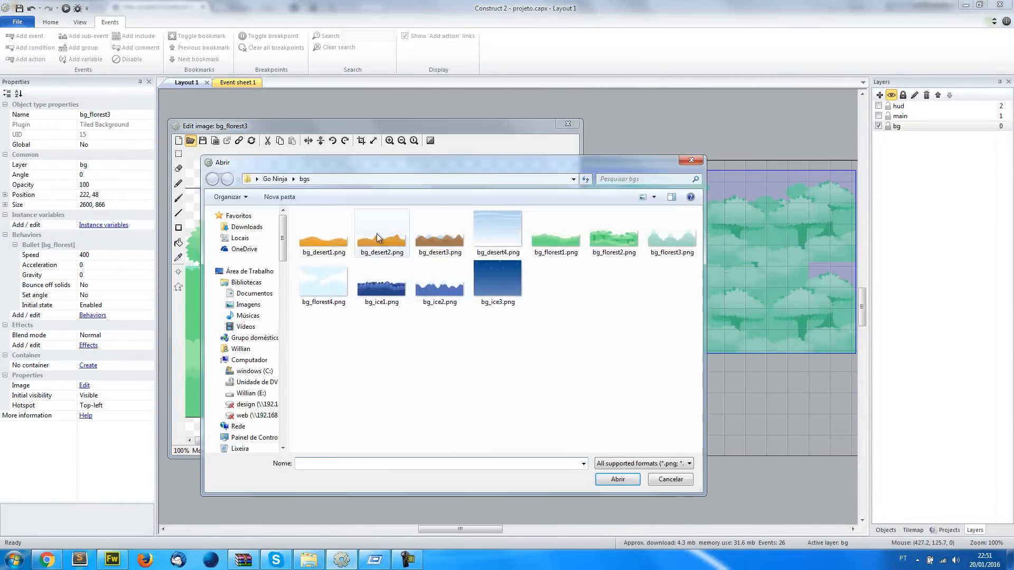
pyautogui.doubleClick(650, 235)
pyautogui.click(568, 125)
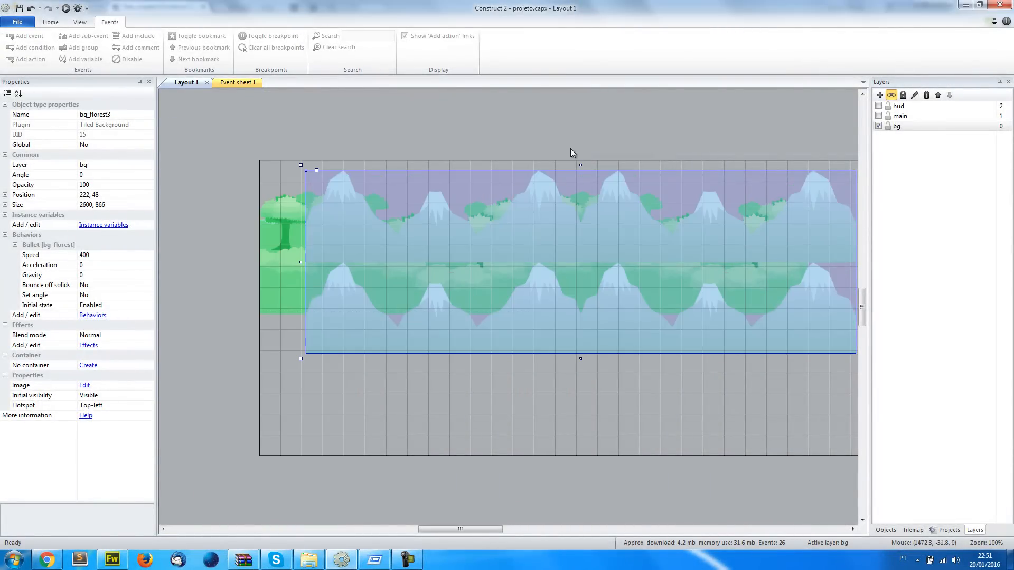
# Reduce the bg_florest3 mountain background's height to 431, position it at 0, 3 and send it to the bottom of its layer
pyautogui.moveTo(582, 359); pyautogui.dragTo(552, 232)
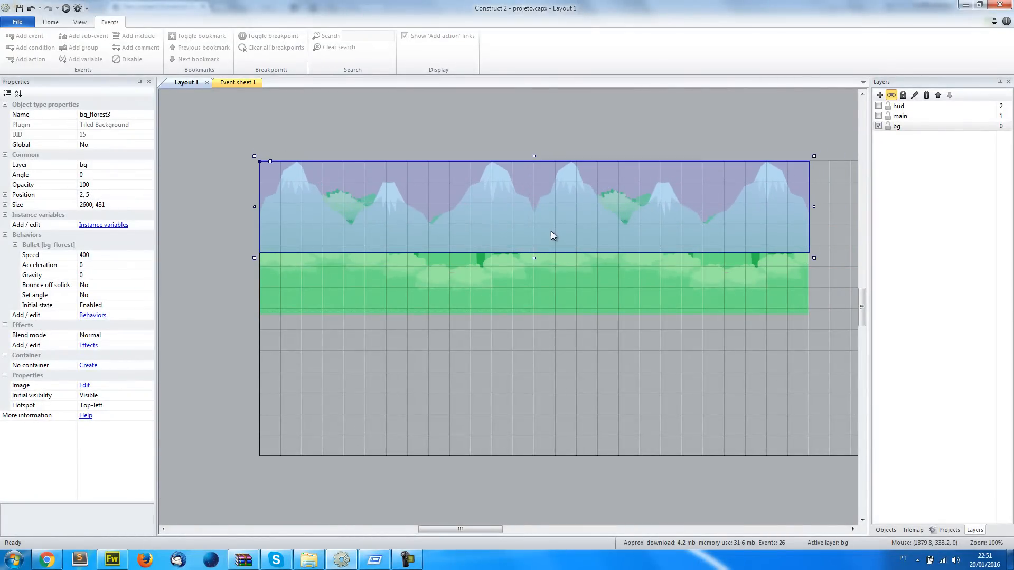
pyautogui.click(96, 196)
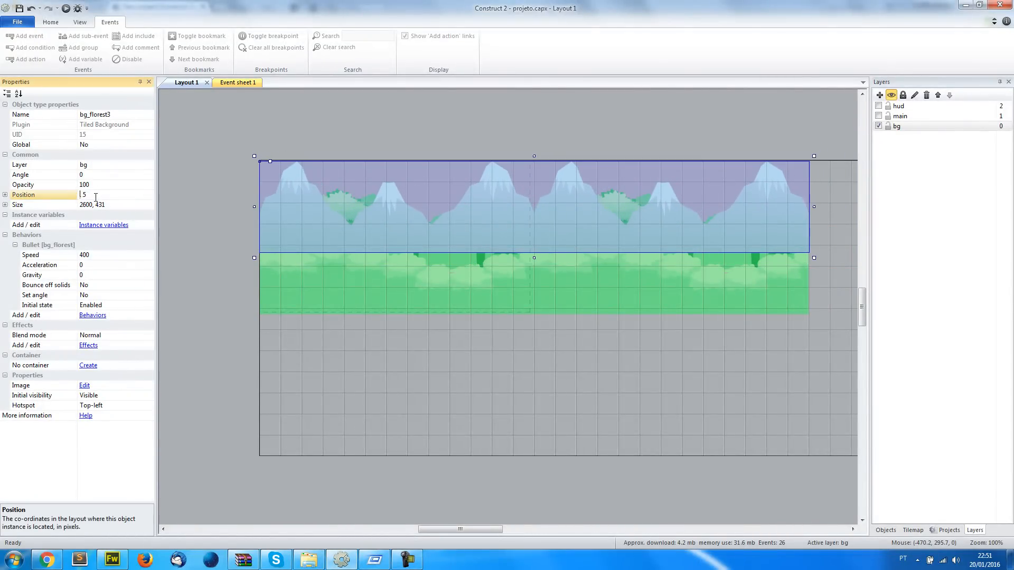
pyautogui.press('Up')
pyautogui.press('Up')
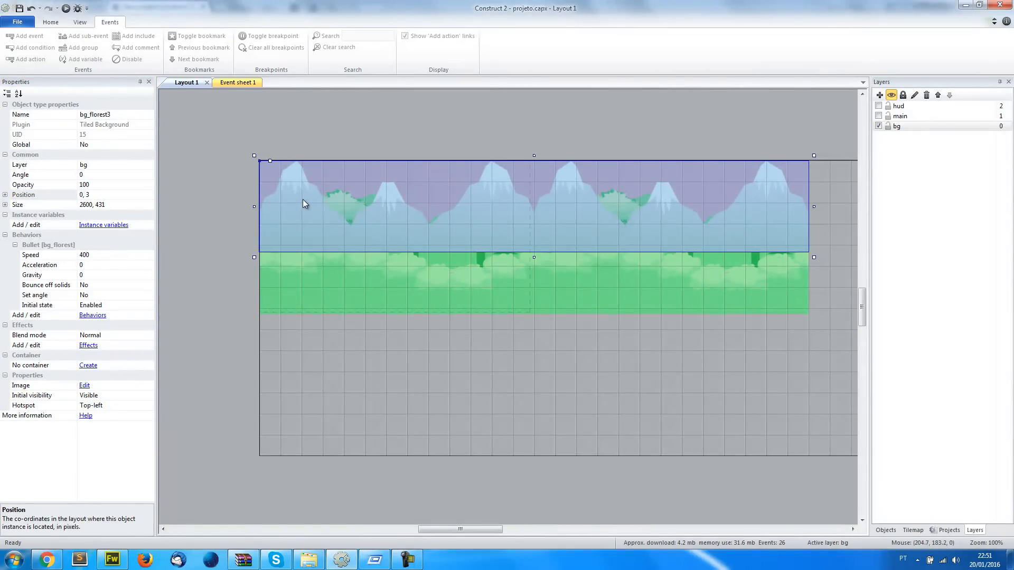
pyautogui.press('b')
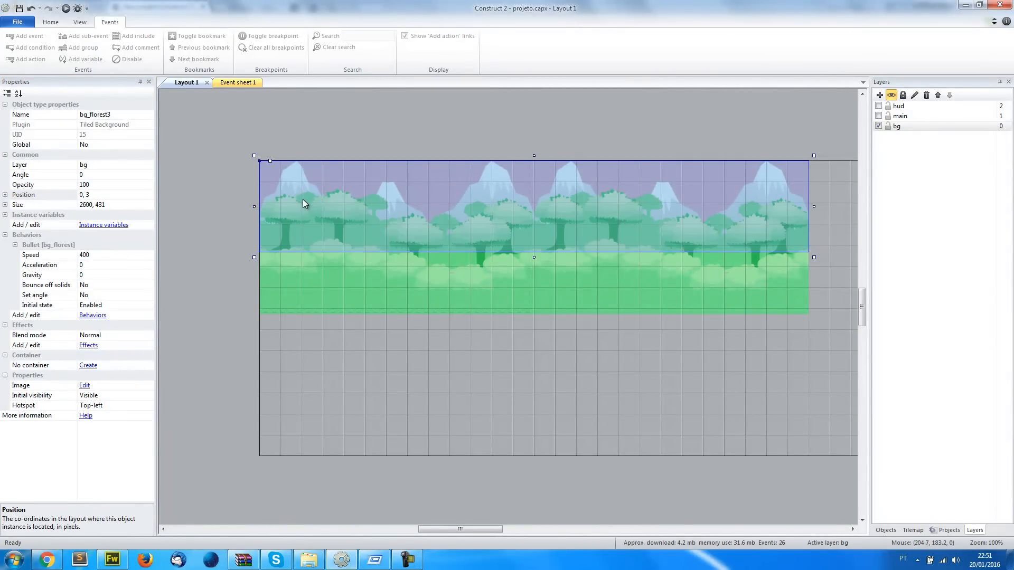
# Clone the bg_florest3 object type, place the copy in the layout and load bg_florest4.png as its image
pyautogui.rightClick(295, 171)
pyautogui.click(345, 205)
pyautogui.click(333, 154)
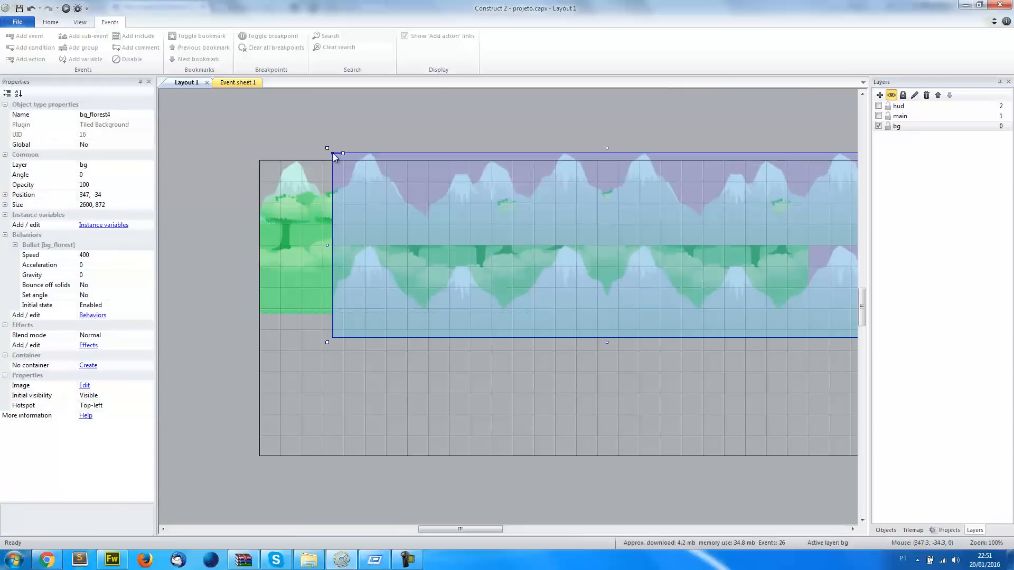
pyautogui.doubleClick(370, 153)
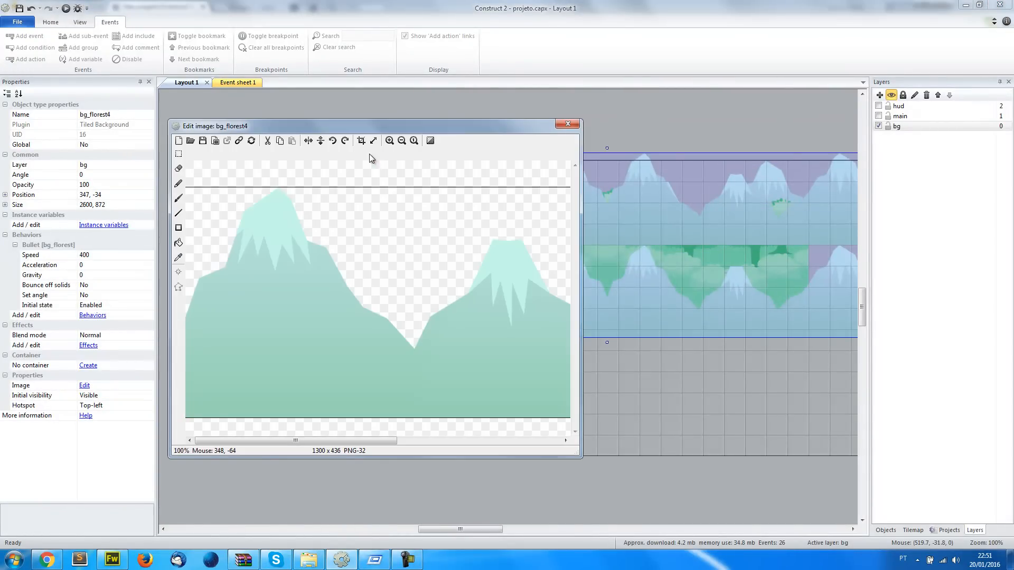
pyautogui.click(190, 141)
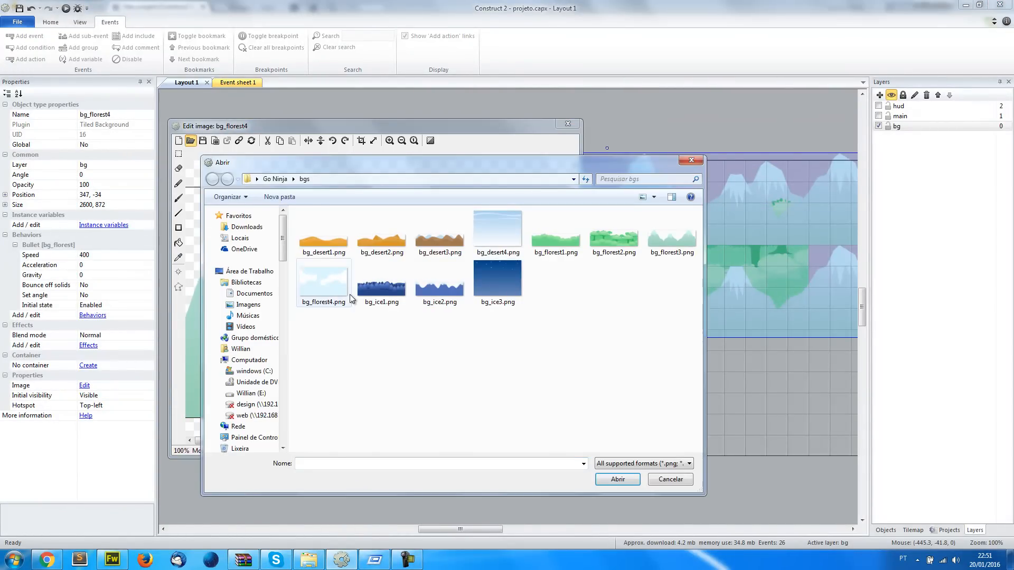
pyautogui.doubleClick(324, 283)
pyautogui.click(532, 158)
pyautogui.click(567, 125)
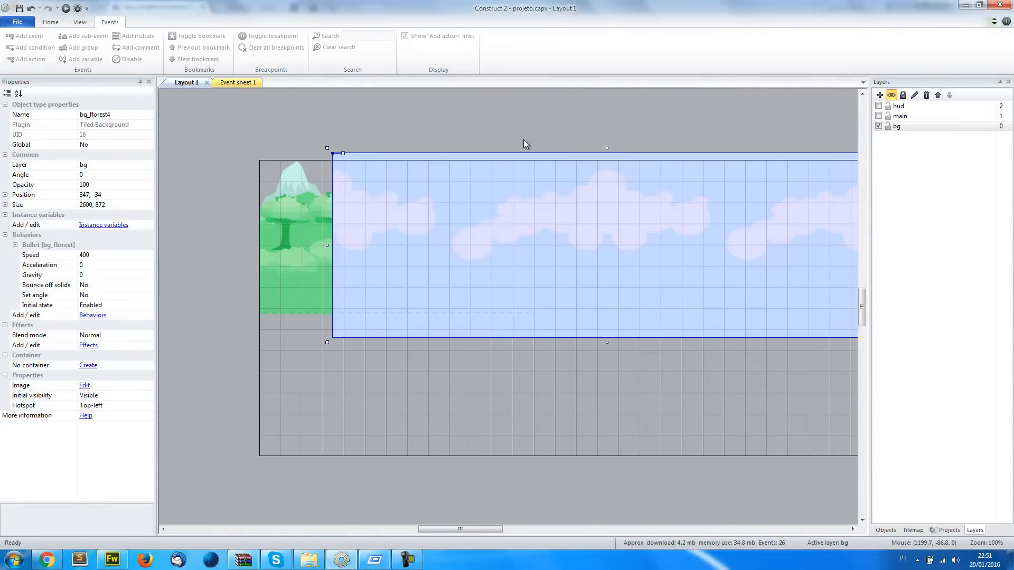
# Set the bg_florest4 cloud background's position to 0, 0 and send it to the bottom of its layer
pyautogui.click(89, 195)
pyautogui.write('0,')
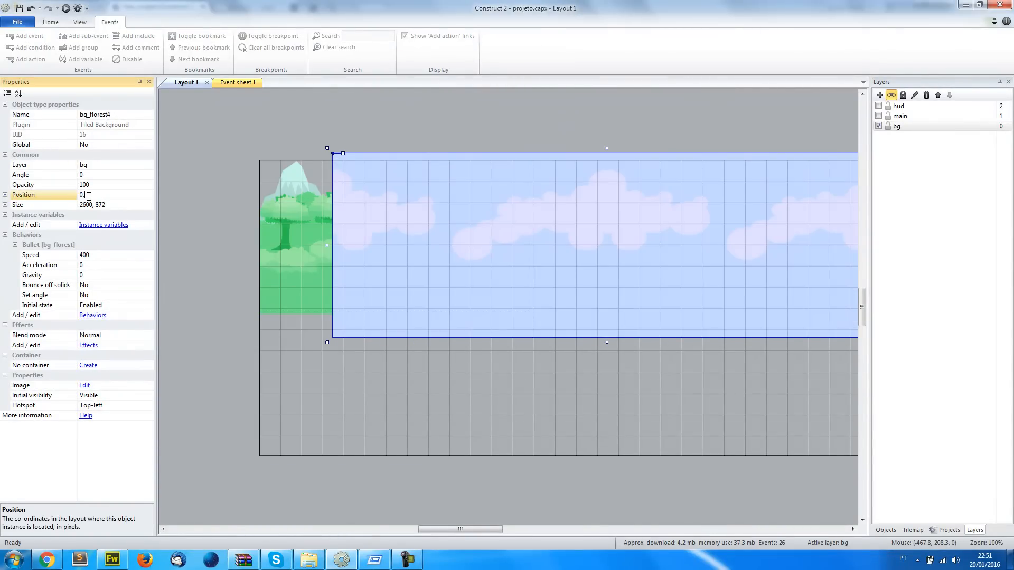
pyautogui.write(' 0')
pyautogui.press('Return')
pyautogui.click(309, 125)
pyautogui.click(278, 172)
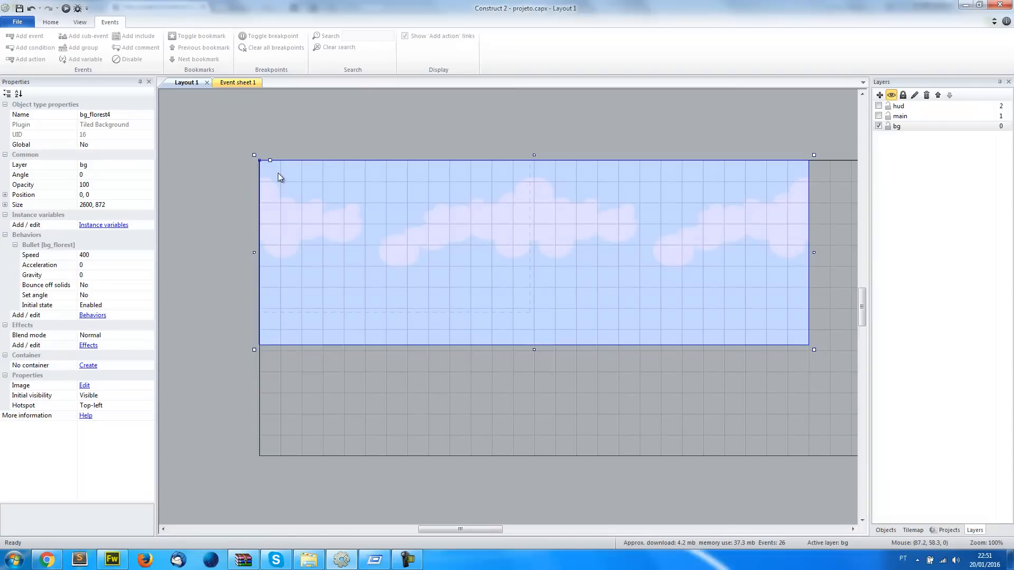
pyautogui.press('b')
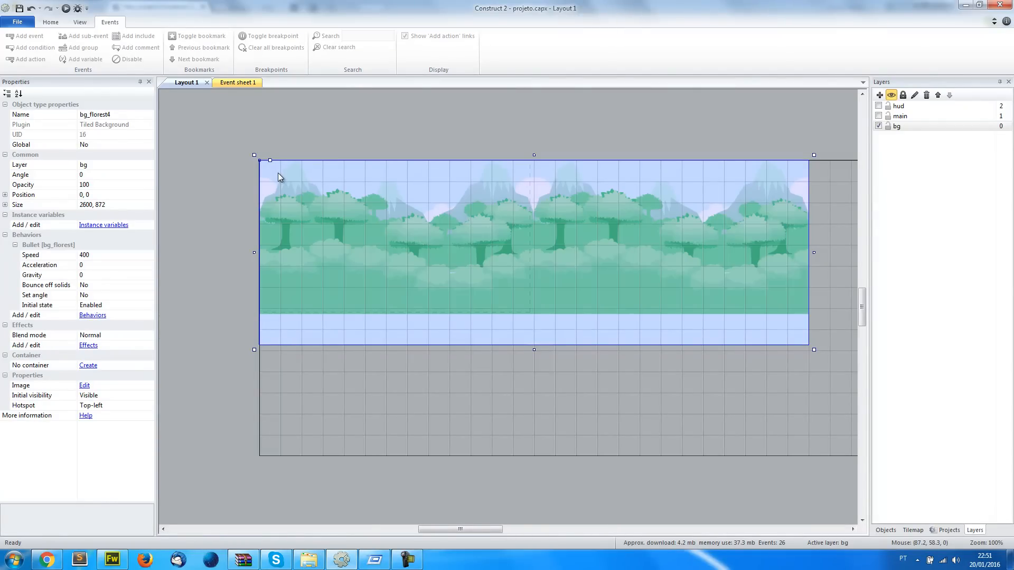
# Preview Layout 1 in the browser to check the four layered backgrounds, and return to Construct 2
pyautogui.click(224, 144)
pyautogui.click(66, 8)
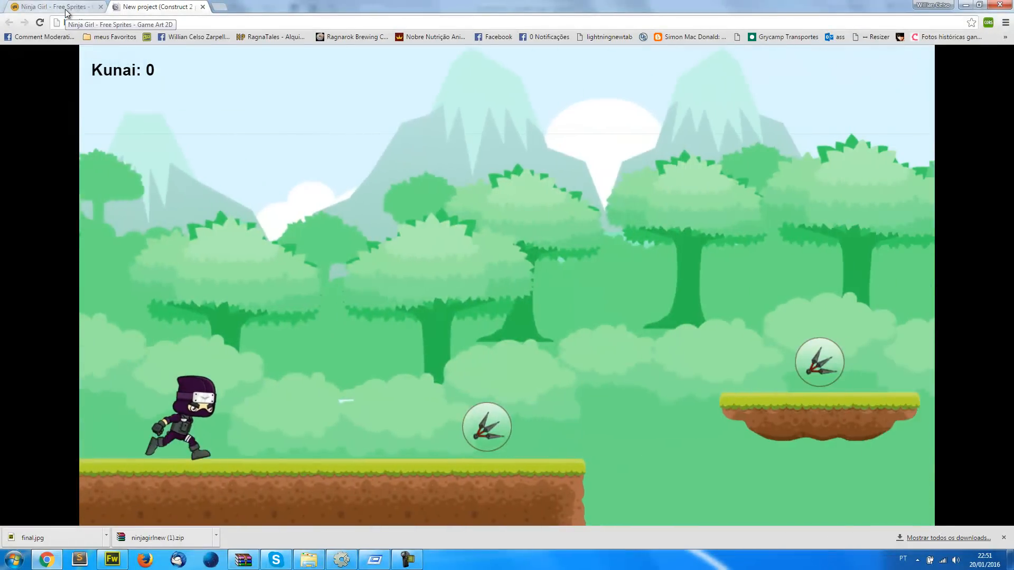
pyautogui.press('Up')
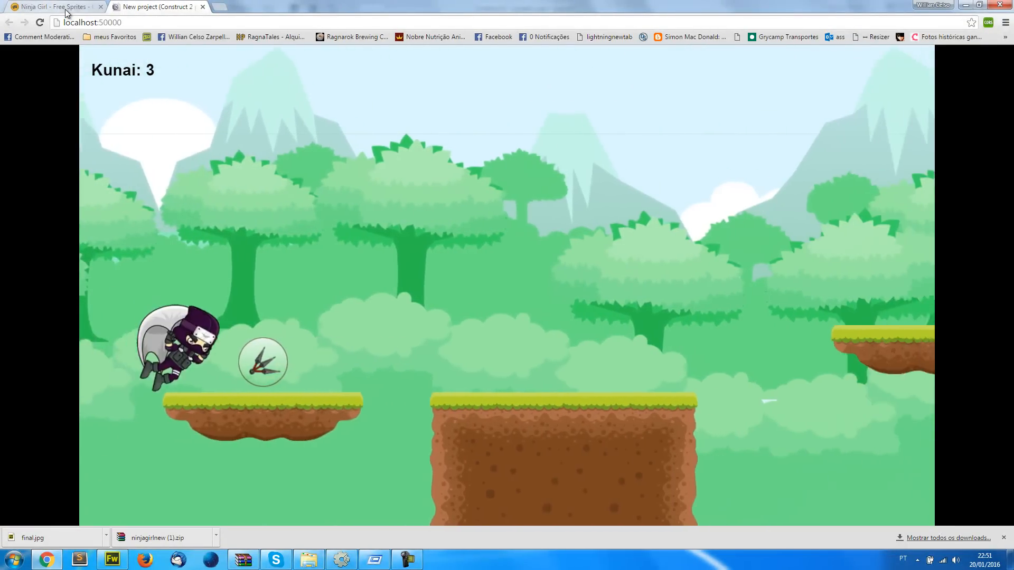
pyautogui.press('Up')
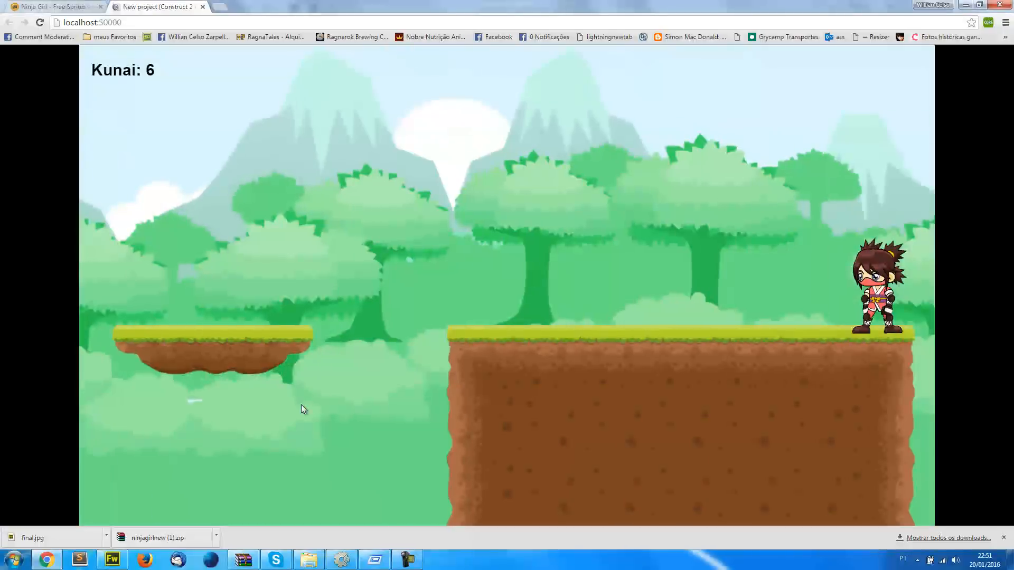
pyautogui.hotkey('alt', 'Tab')
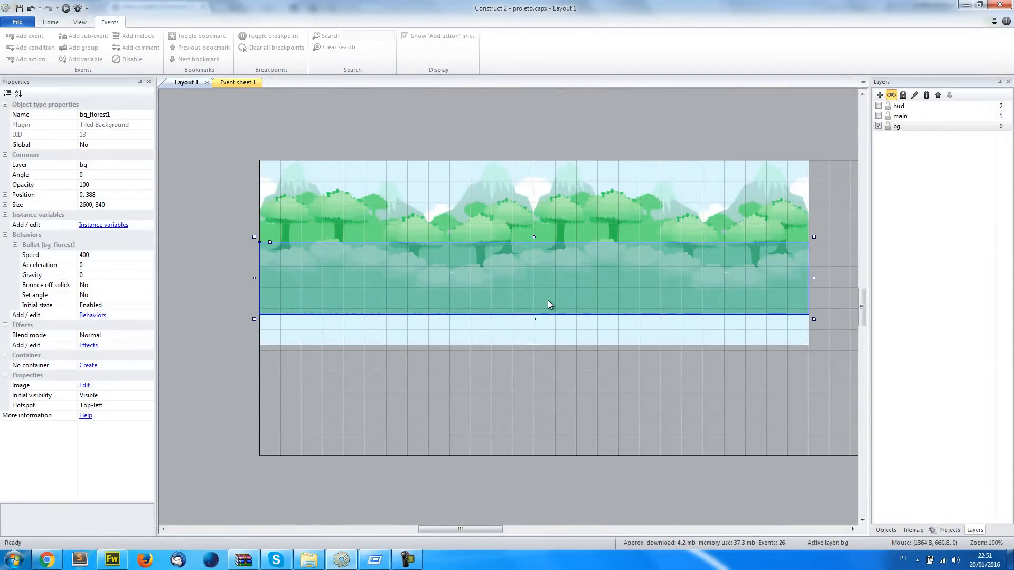
# Move the bg_florest2 trees down to Y 203 and the bg_florest3 mountains down to Y 53
pyautogui.click(509, 214)
pyautogui.hotkey('shift', 'Down')
pyautogui.hotkey('shift', 'Down')
pyautogui.hotkey('shift', 'Down')
pyautogui.hotkey('shift', 'Down')
pyautogui.hotkey('shift', 'Down')
pyautogui.hotkey('shift', 'Down')
pyautogui.hotkey('shift', 'Down')
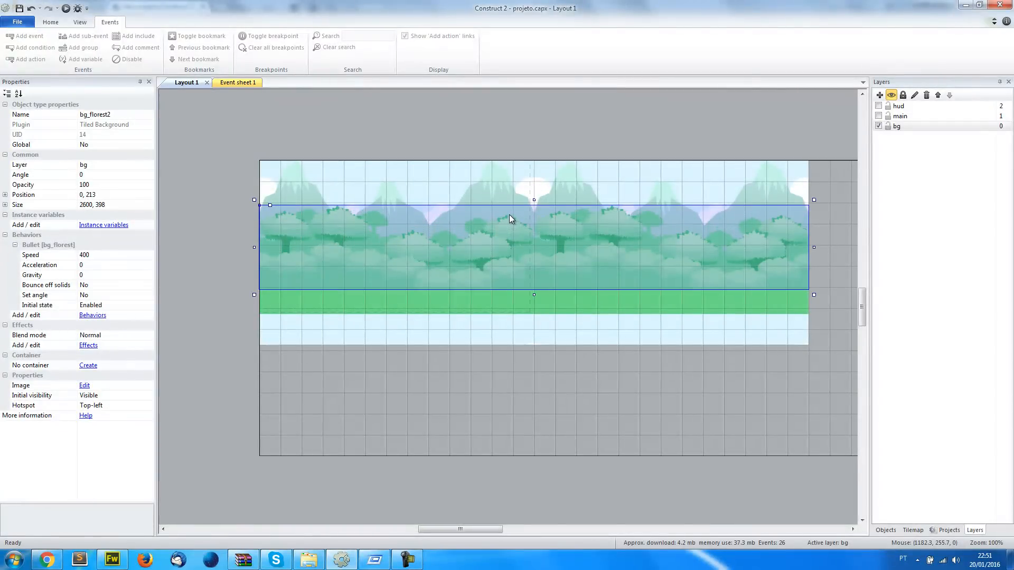
pyautogui.click(501, 188)
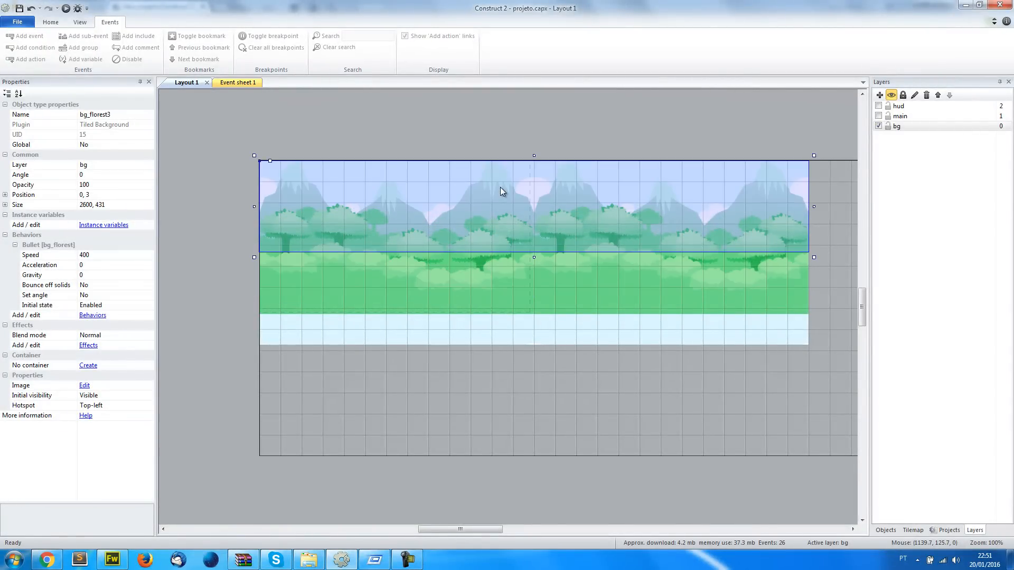
pyautogui.hotkey('shift', 'Down')
pyautogui.hotkey('shift', 'Down')
pyautogui.keyDown('ctrl'); pyautogui.scroll(3, 507, 245); pyautogui.keyUp('ctrl')
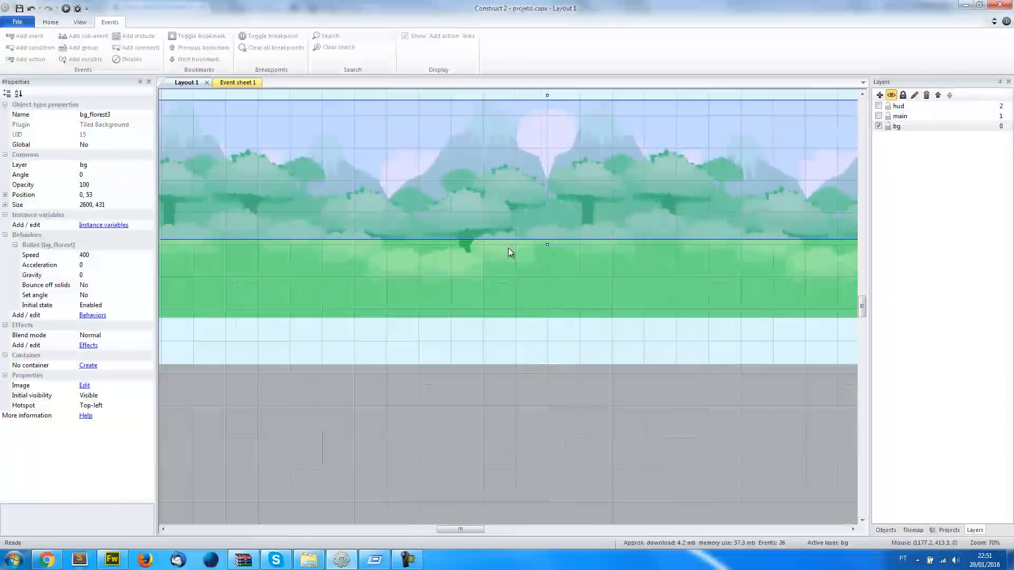
# Set the Bullet speed to 50 for the bg_florest4 clouds and to 80 for the bg_florest3 mountains
pyautogui.moveTo(562, 290); pyautogui.dragTo(678, 352, button='middle')
pyautogui.moveTo(531, 328); pyautogui.dragTo(596, 340, button='middle')
pyautogui.click(291, 168)
pyautogui.moveTo(471, 268); pyautogui.dragTo(422, 251, button='middle')
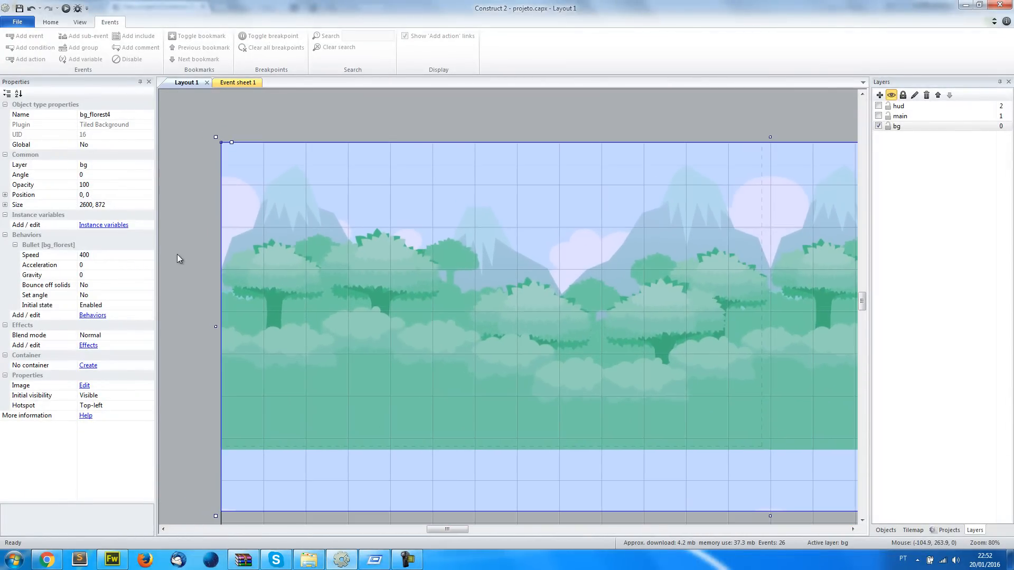
pyautogui.click(115, 254)
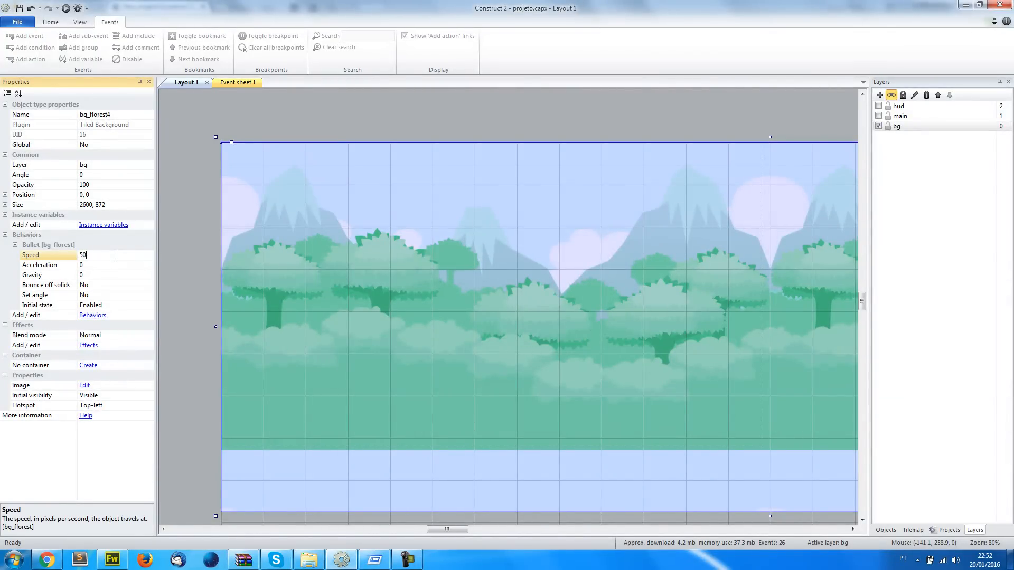
pyautogui.click(296, 183)
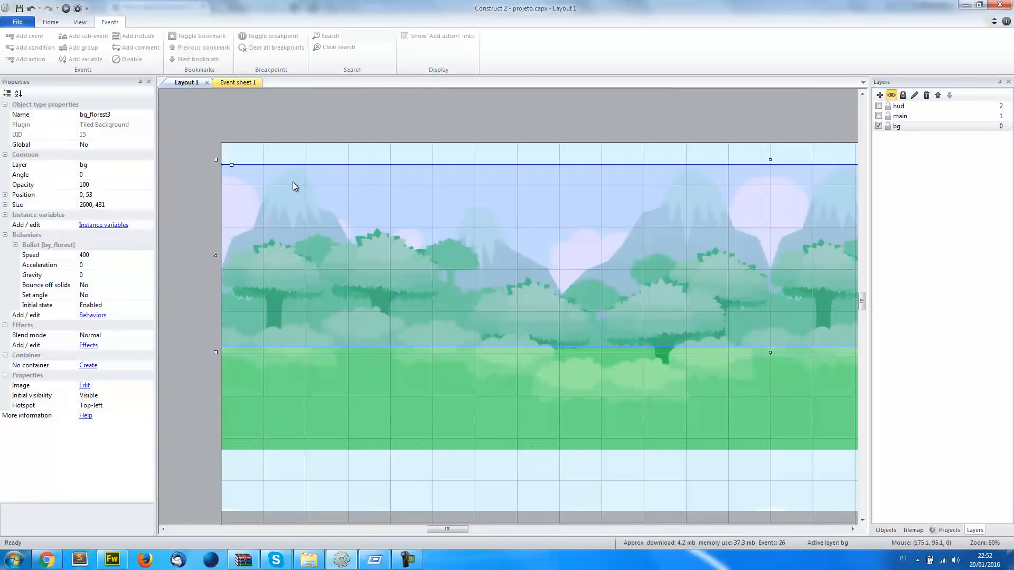
pyautogui.click(115, 256)
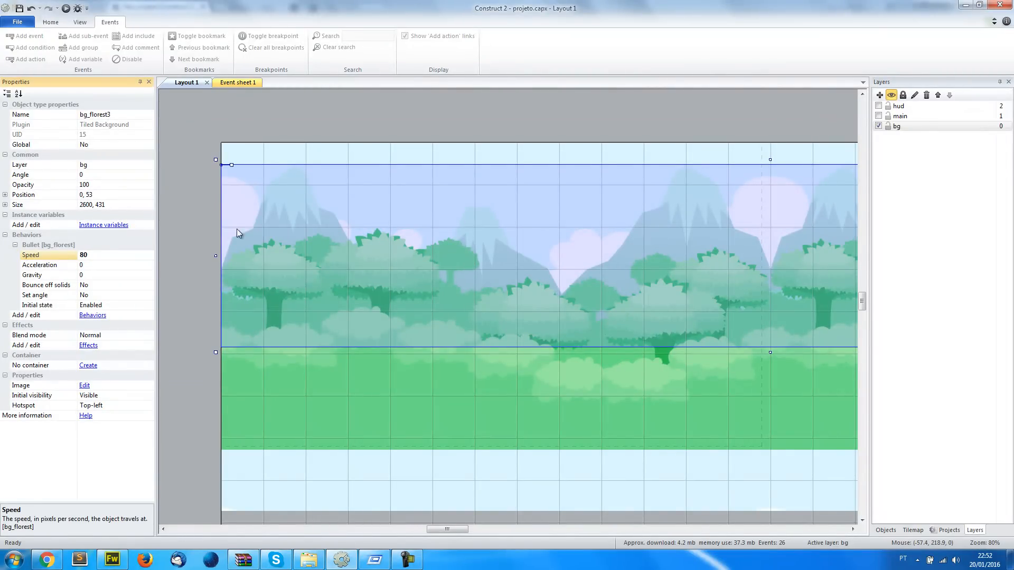
# Set the bg_florest2 trees' Bullet speed to 140 and open the bg_florest1 background's speed for editing
pyautogui.click(255, 254)
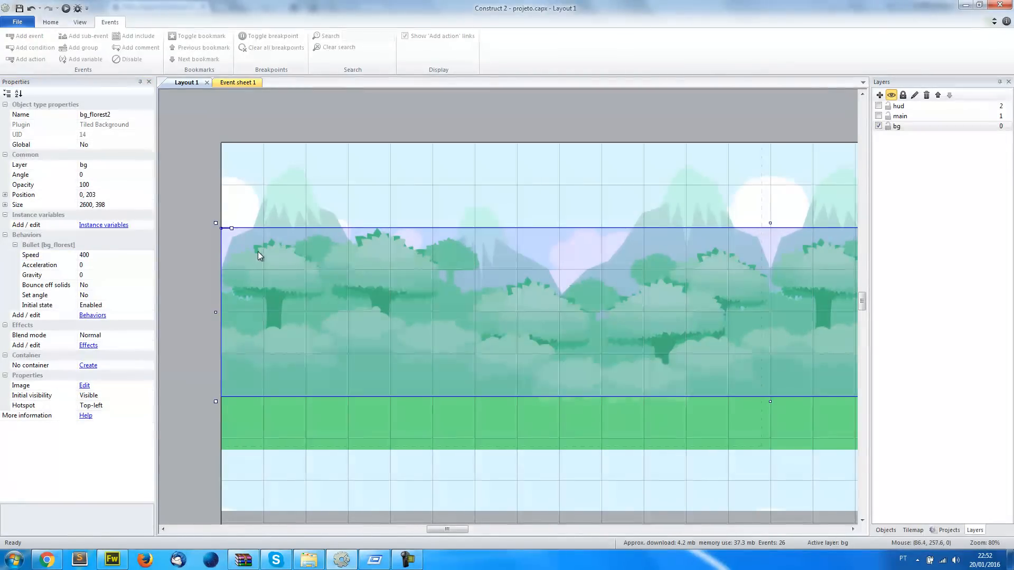
pyautogui.click(117, 255)
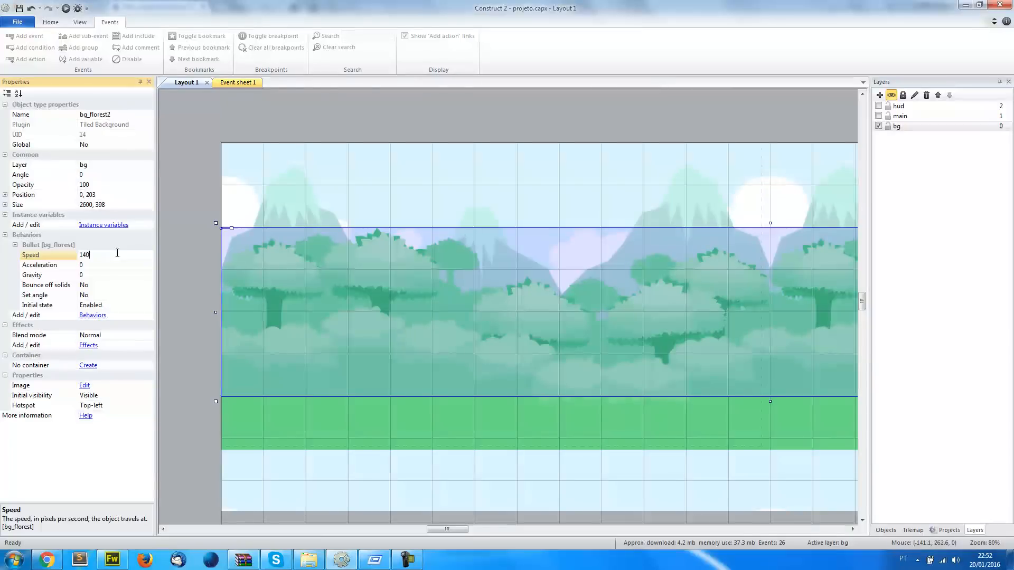
pyautogui.click(371, 354)
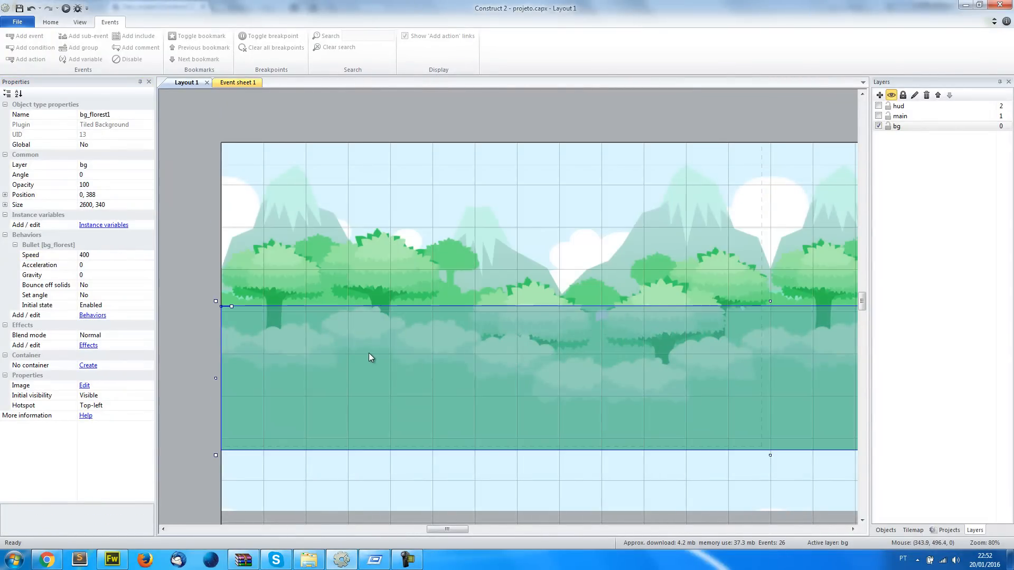
pyautogui.click(115, 257)
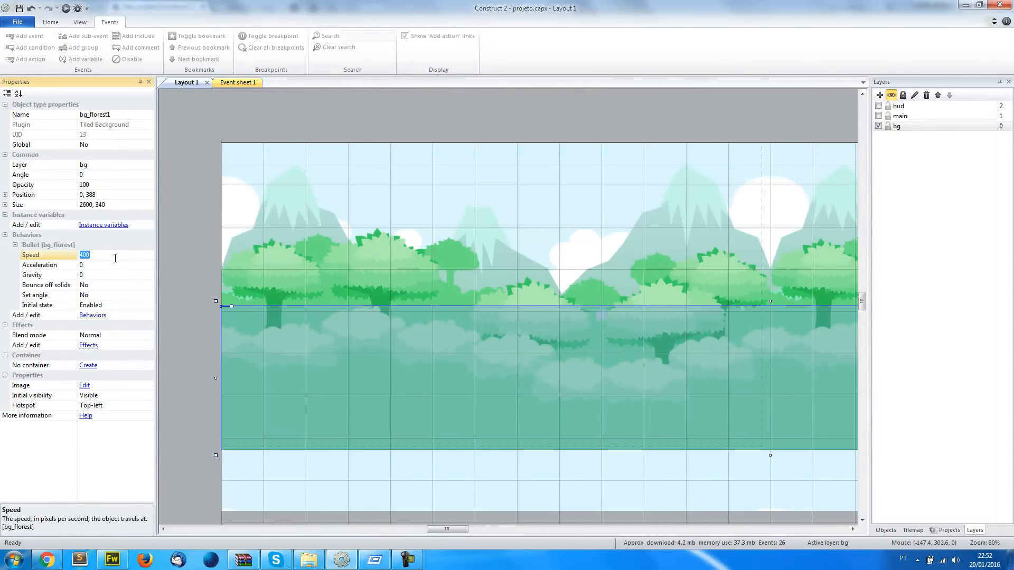
pyautogui.click(195, 195)
# Preview Layout 1 in the browser and play through the level to check the backgrounds' different scrolling speeds
pyautogui.press('F5')
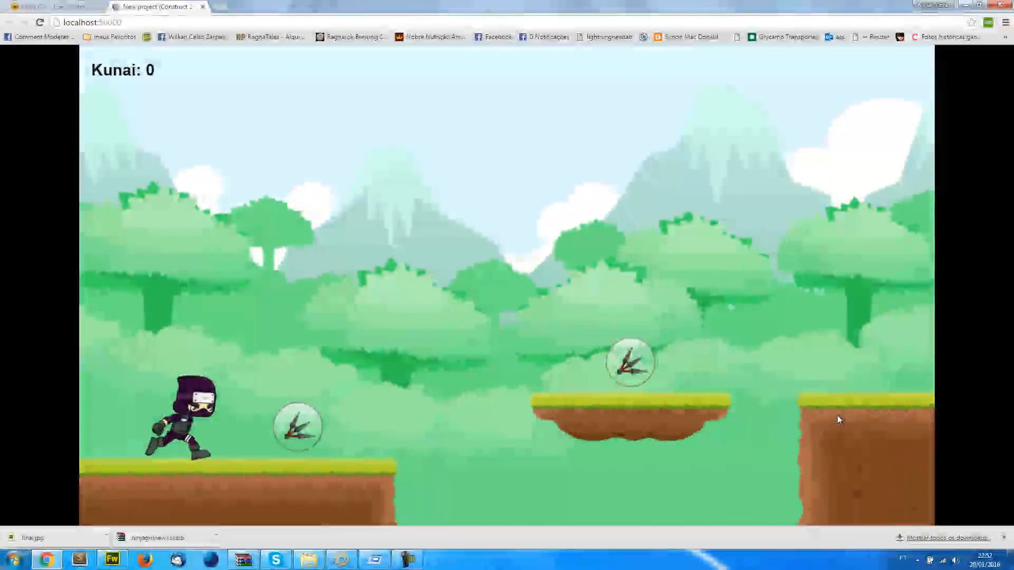
pyautogui.press('Up')
pyautogui.press('Up')
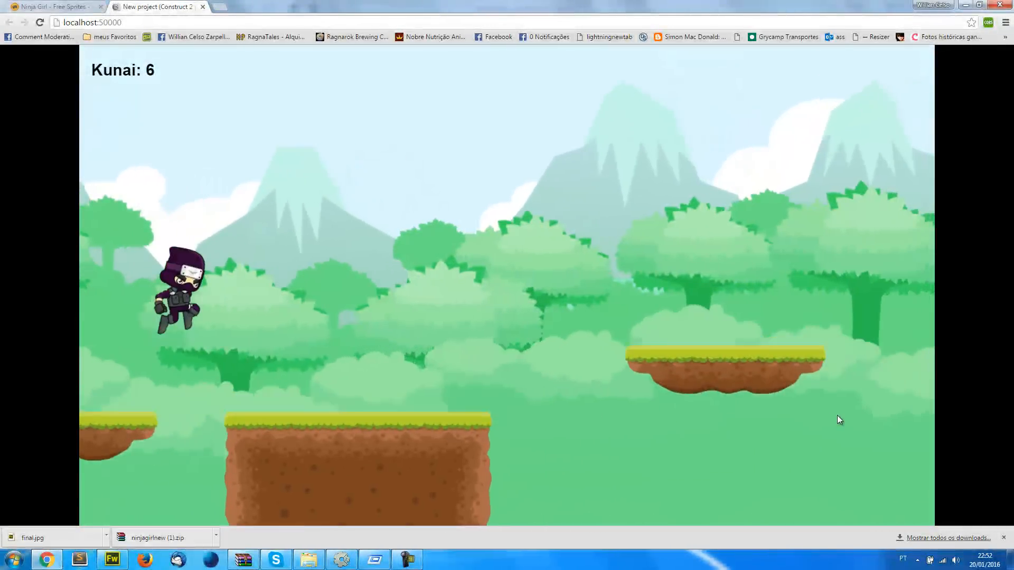
pyautogui.press('Up')
pyautogui.press('Up')
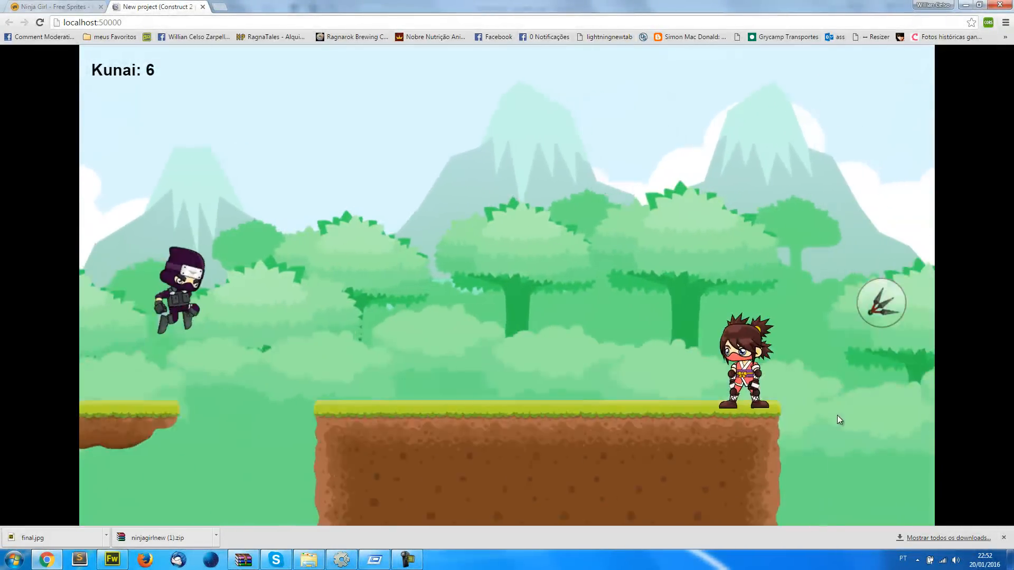
pyautogui.press('space')
pyautogui.press('Up')
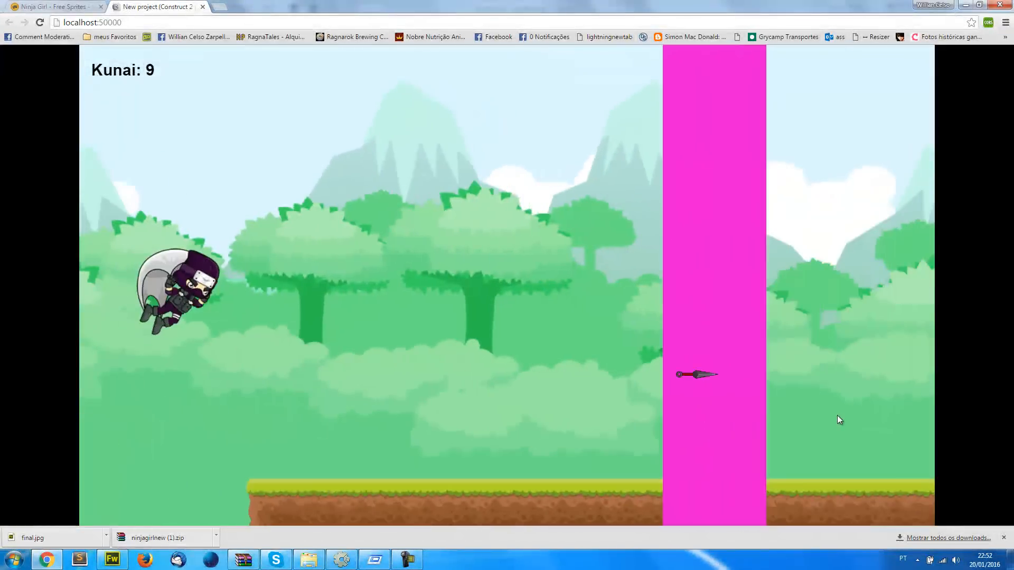
# Keep playing the previewed level, jumping between platforms to check how the scrolling backgrounds repeat
pyautogui.press('Up')
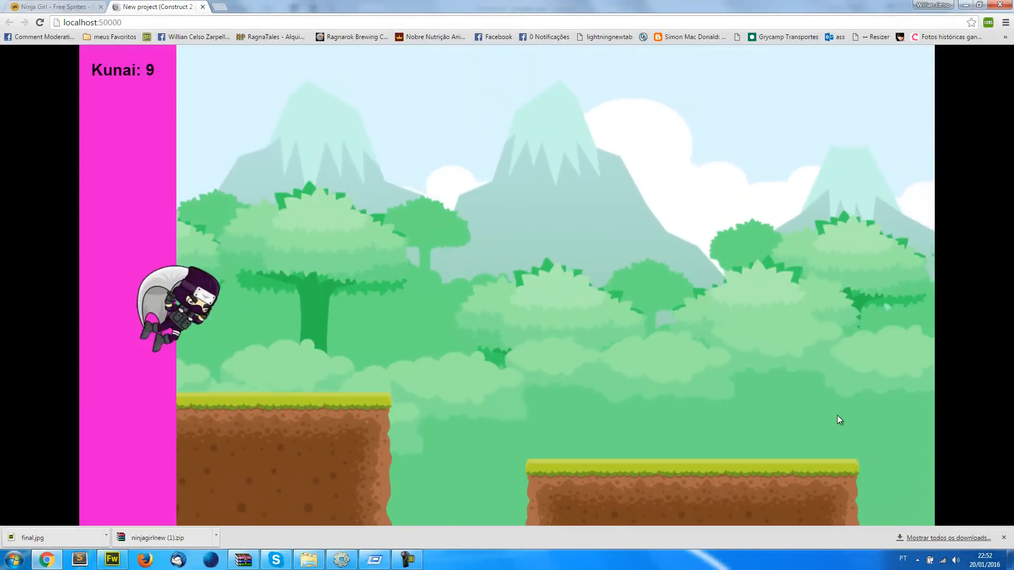
pyautogui.press('Up')
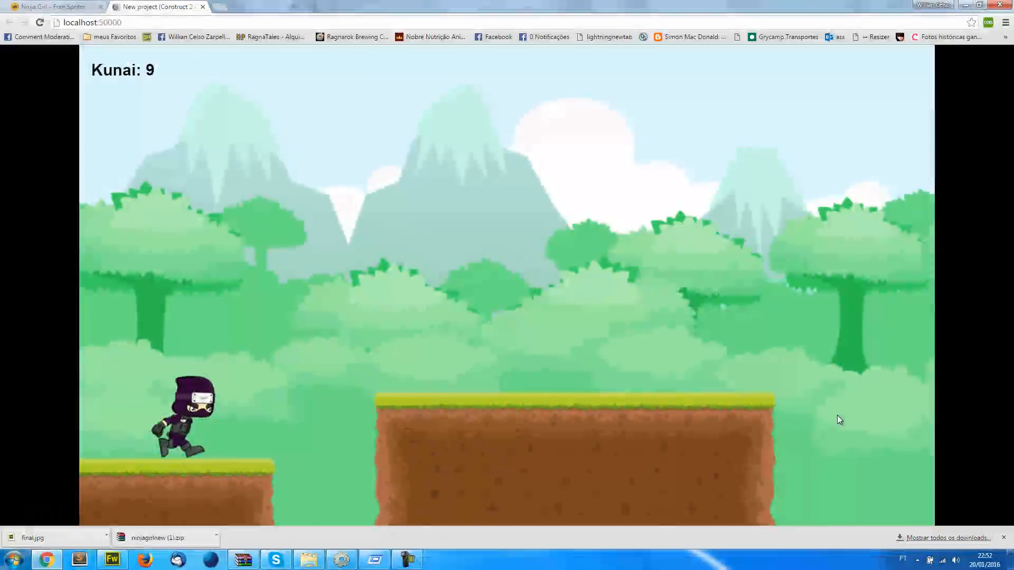
pyautogui.press('Up')
pyautogui.press('Up')
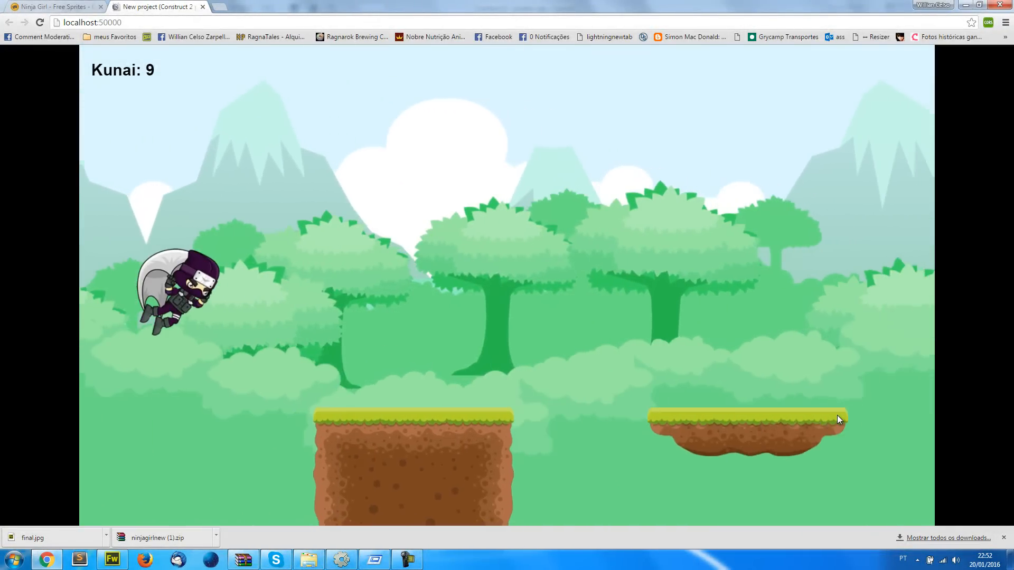
pyautogui.press('Up')
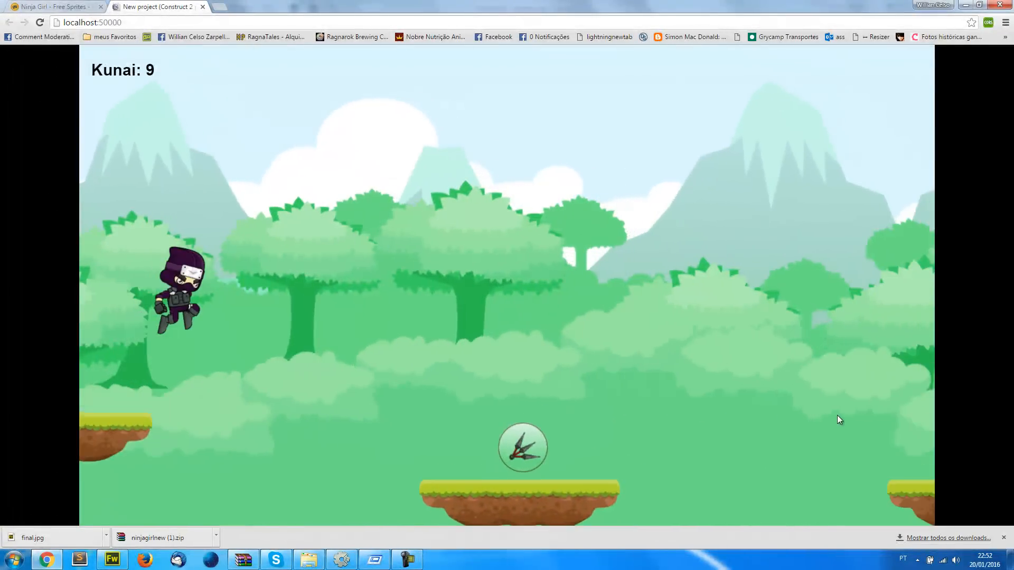
pyautogui.press('Up')
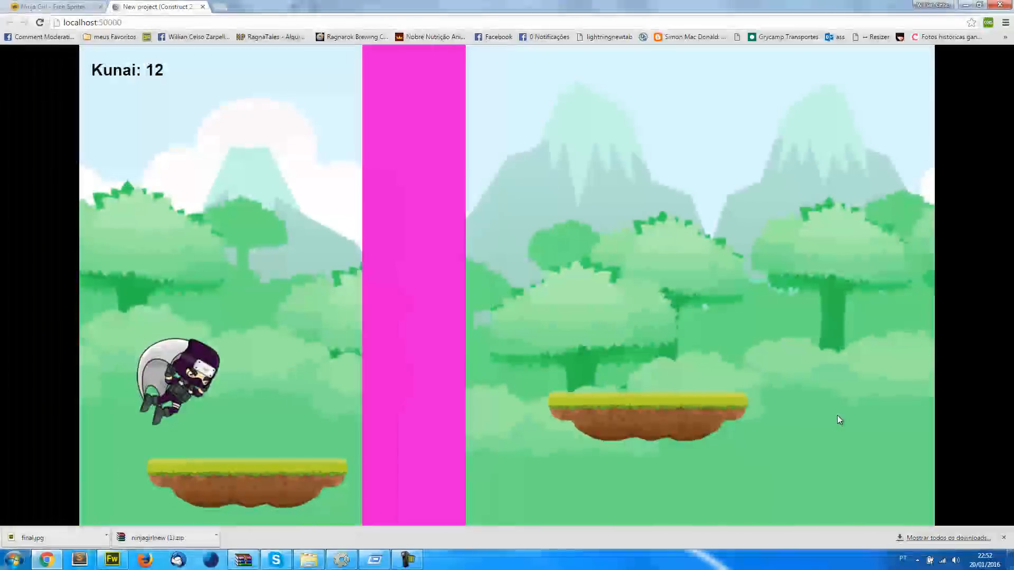
# Switch back to Construct 2 and set the trigger sprite's initial visibility to Invisible
pyautogui.hotkey('alt', 'Tab')
pyautogui.click(946, 530)
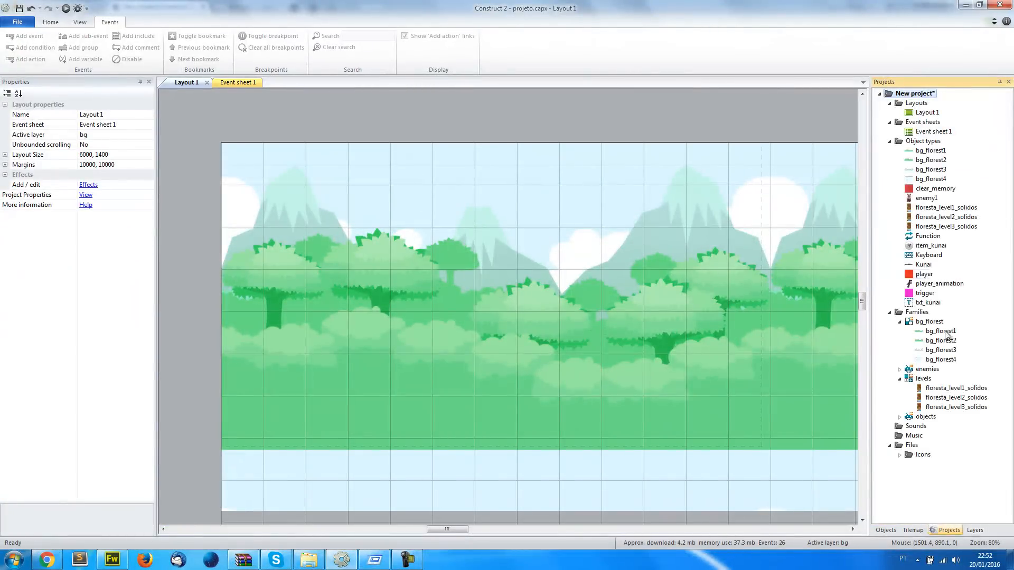
pyautogui.click(923, 294)
pyautogui.click(149, 406)
pyautogui.click(136, 424)
# Preview Layout 1 in the browser and play through the level, jumping and throwing kunai, to check that the trigger stays hidden
pyautogui.click(65, 9)
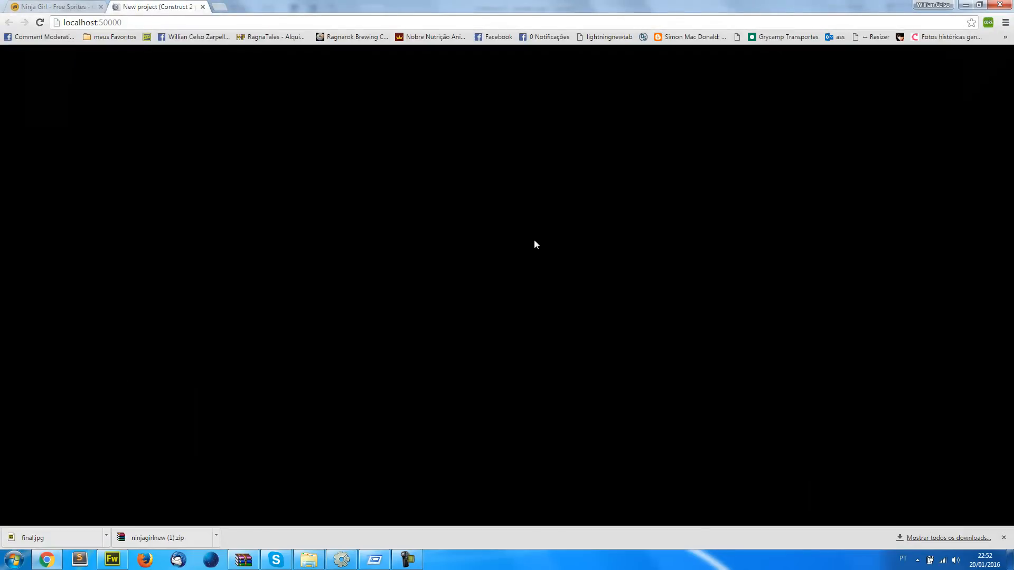
pyautogui.press('Up')
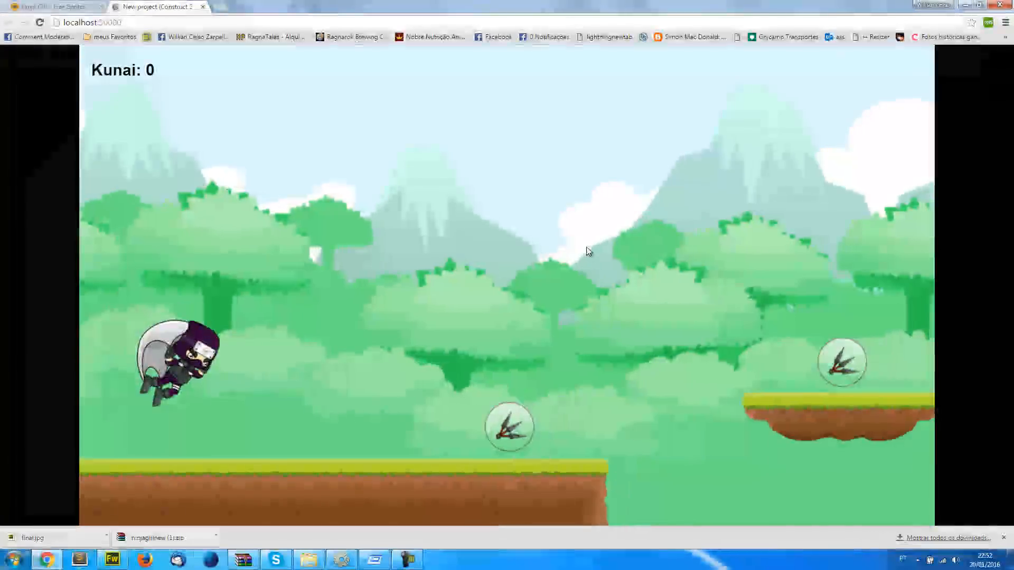
pyautogui.press('space')
pyautogui.press('Up')
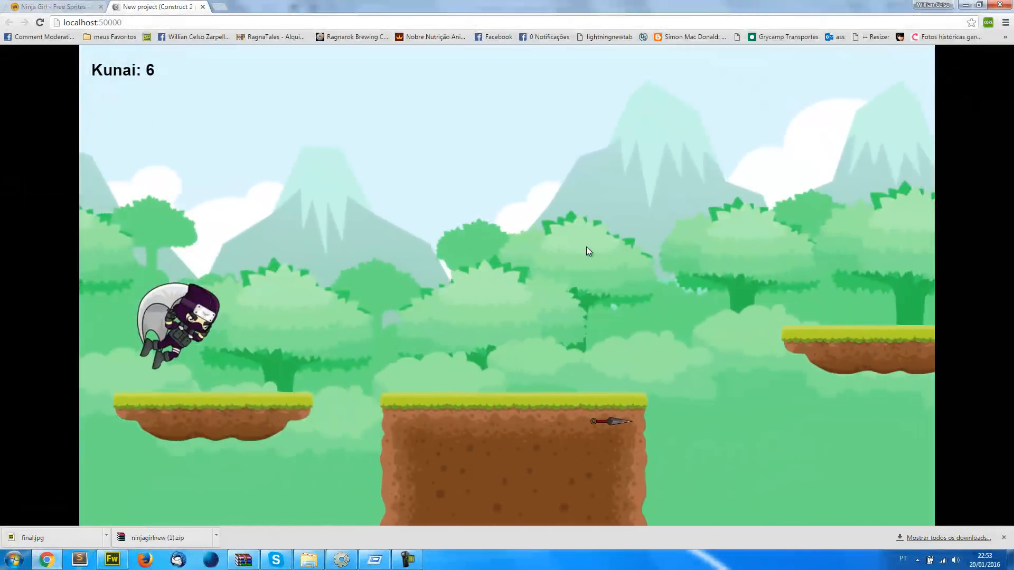
pyautogui.press('Up')
pyautogui.press('Up')
pyautogui.press('Up')
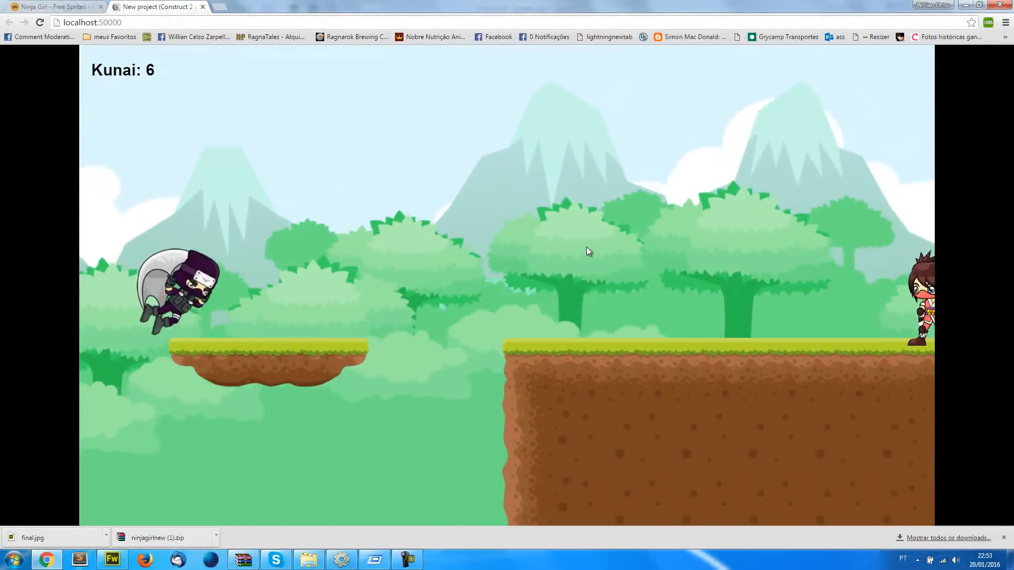
pyautogui.press('space')
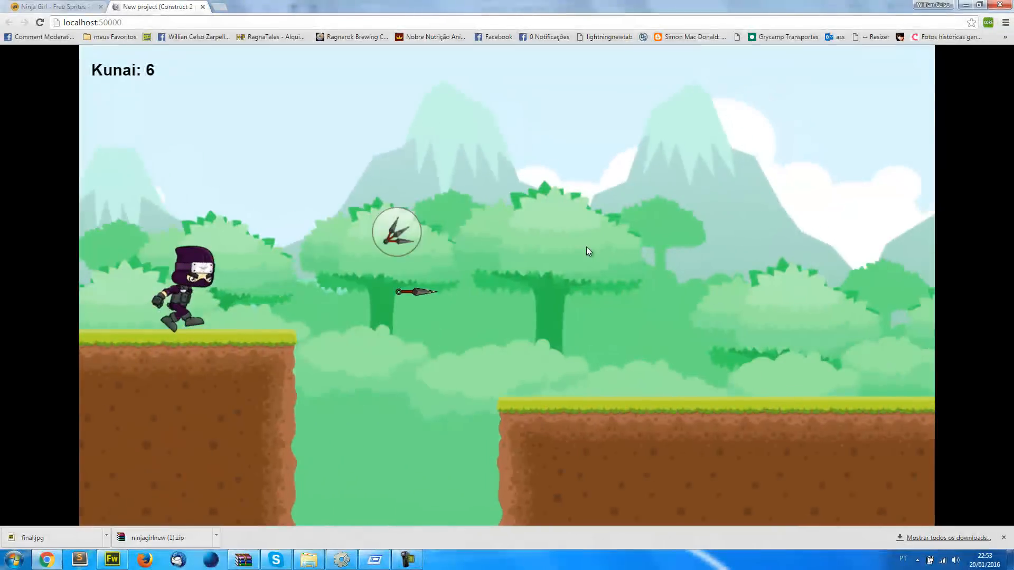
pyautogui.press('Up')
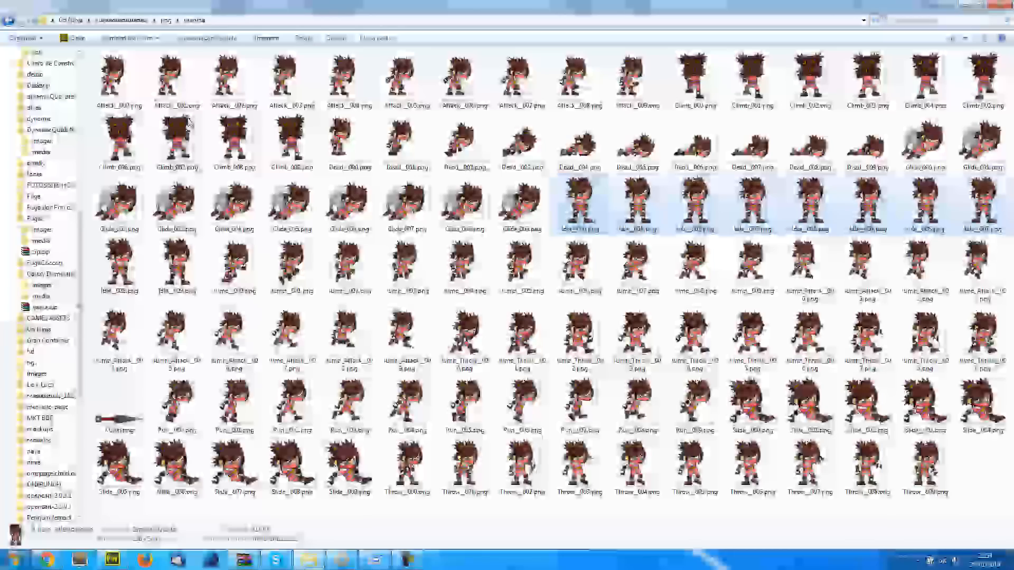
# In Windows Explorer, open the Object folder inside the png folder of Go Ninja's freetileset assets
pyautogui.click(121, 20)
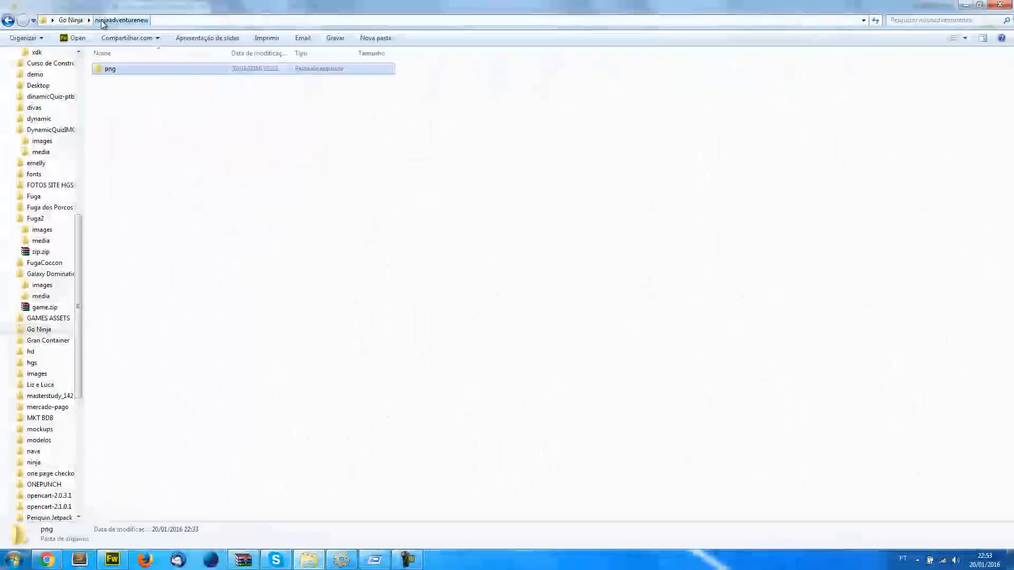
pyautogui.click(65, 20)
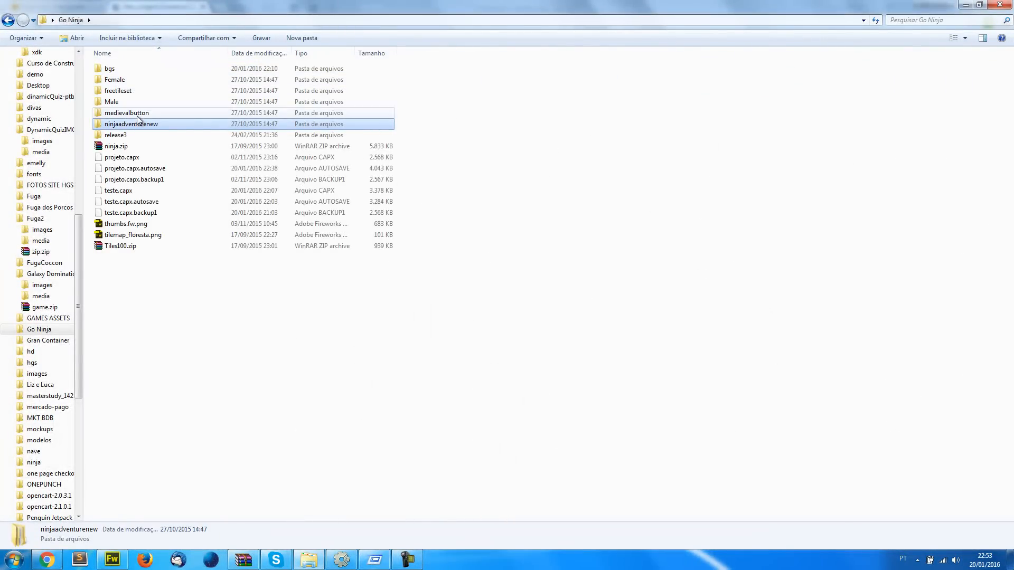
pyautogui.doubleClick(124, 91)
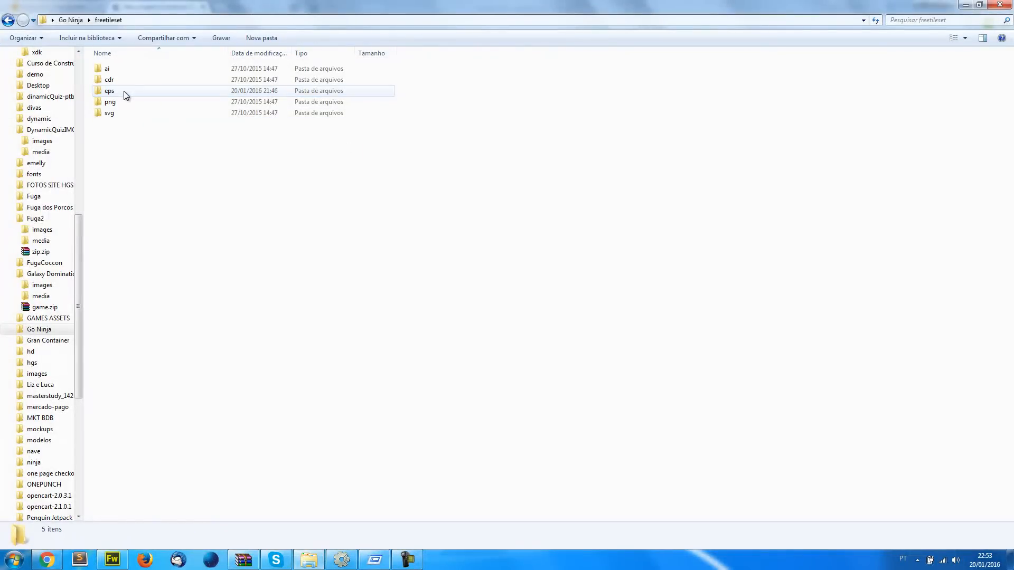
pyautogui.doubleClick(122, 103)
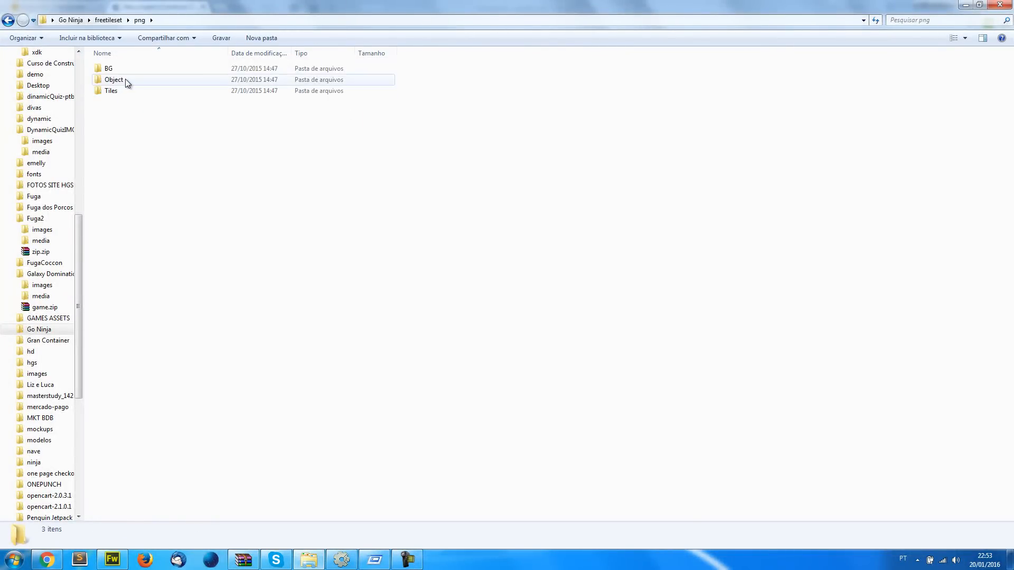
pyautogui.doubleClick(125, 80)
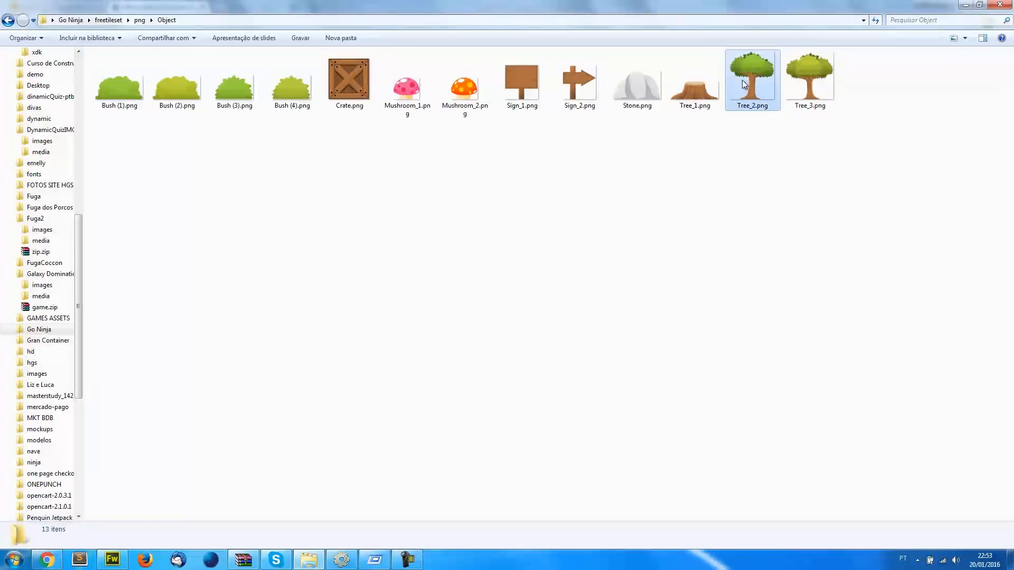
# Look over the tree, stump and mushroom images, go back up to the freetileset folder, and return to the browser preview
pyautogui.click(743, 79)
pyautogui.click(688, 85)
pyautogui.click(401, 103)
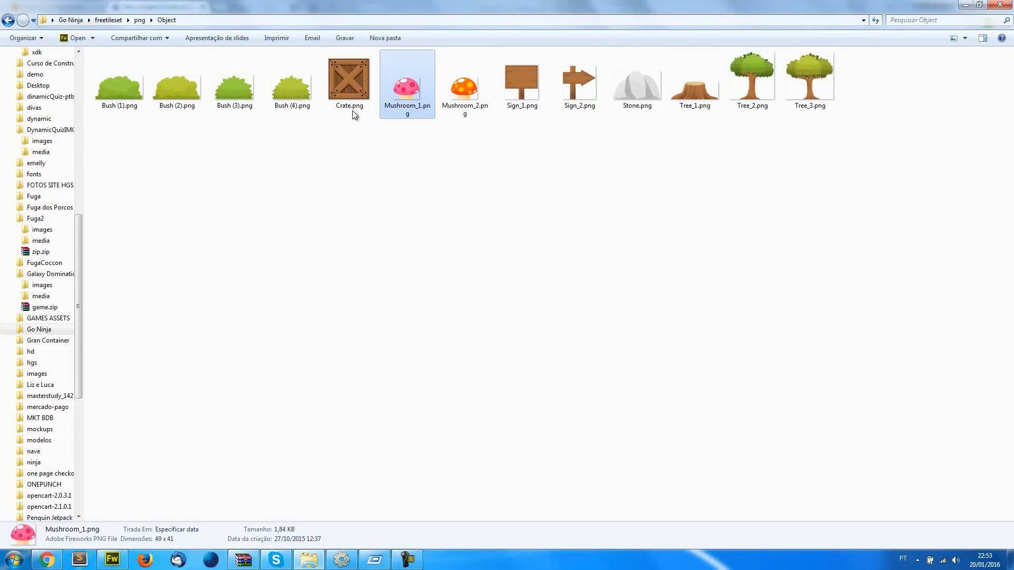
pyautogui.click(497, 392)
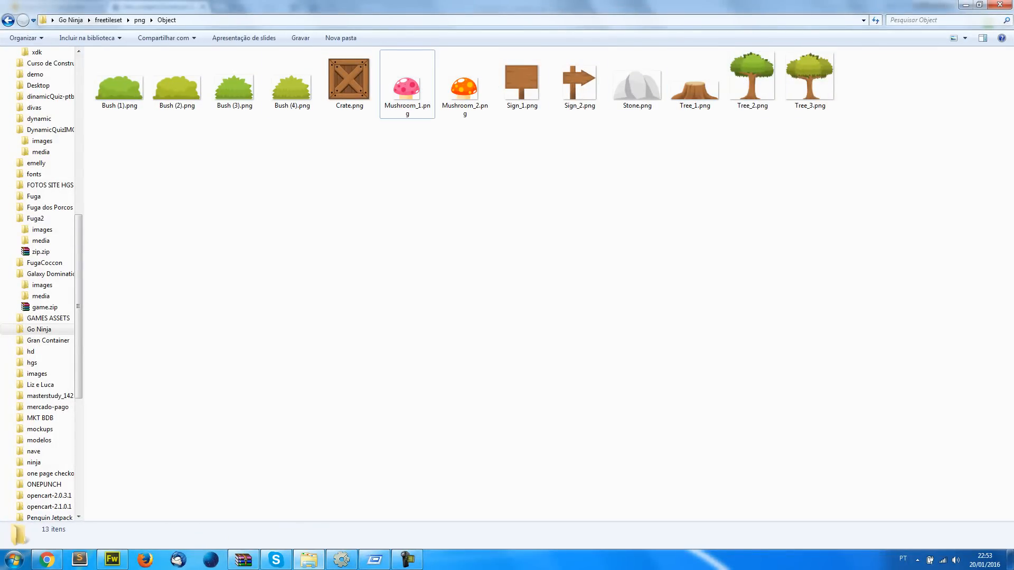
pyautogui.click(8, 20)
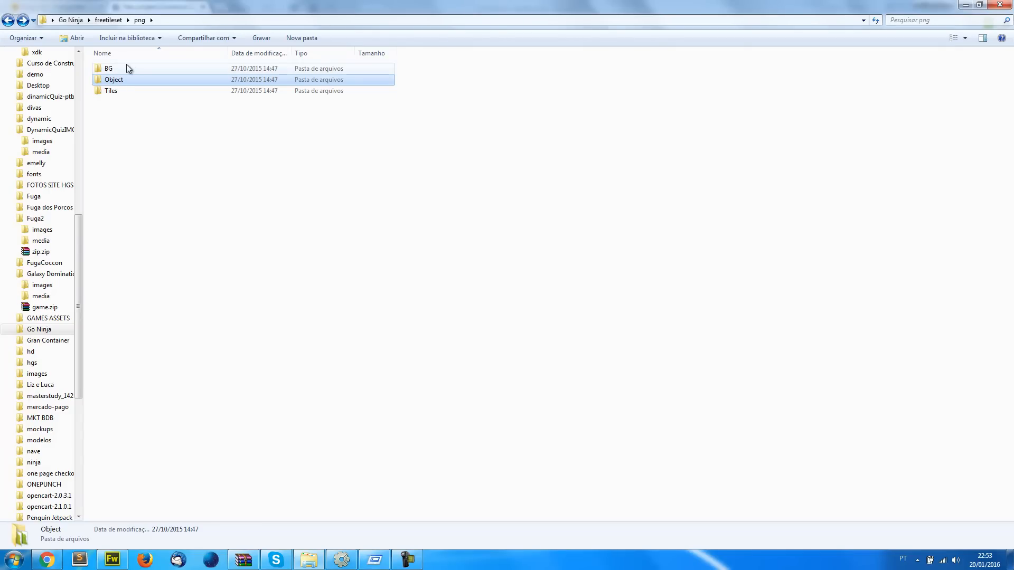
pyautogui.click(4, 20)
pyautogui.click(240, 193)
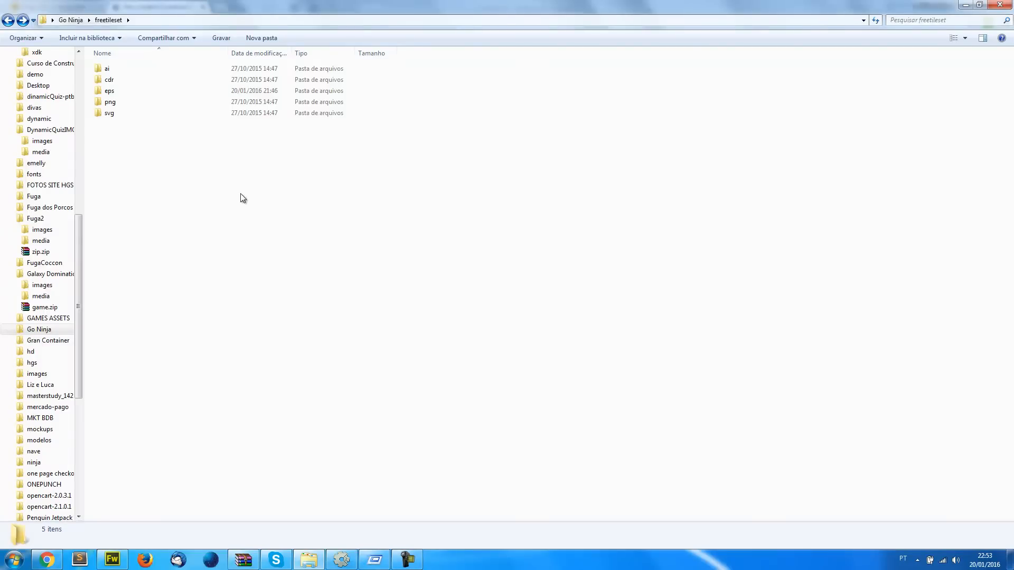
pyautogui.click(47, 560)
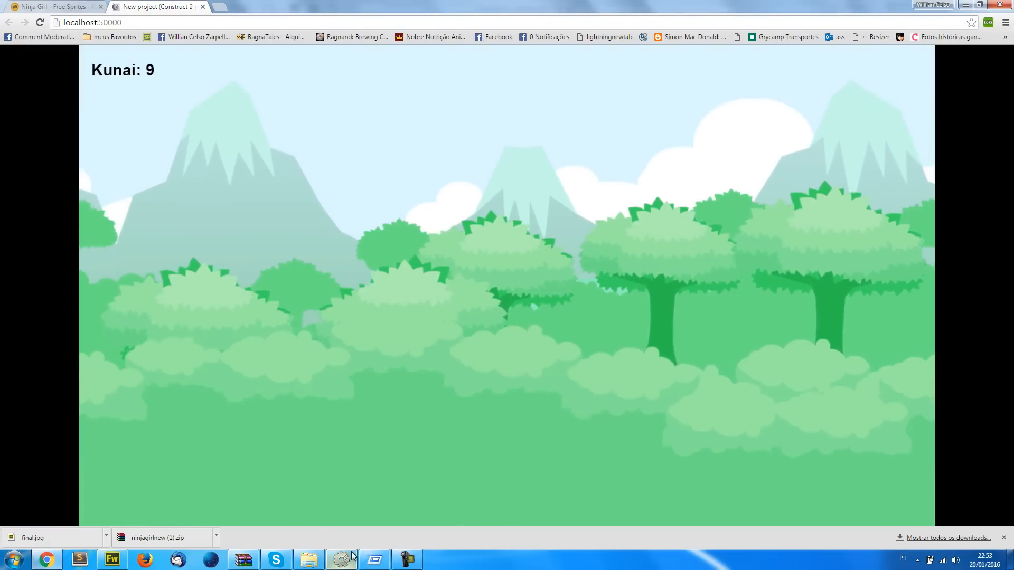
pyautogui.moveTo(351, 558)
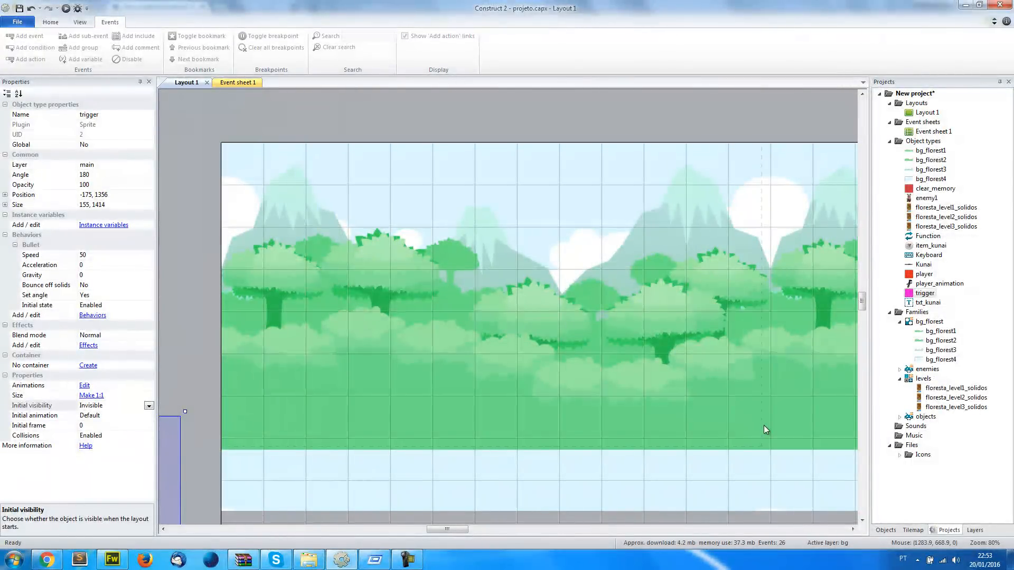
pyautogui.scroll(-5, 663, 391)
pyautogui.scroll(-2, 663, 392)
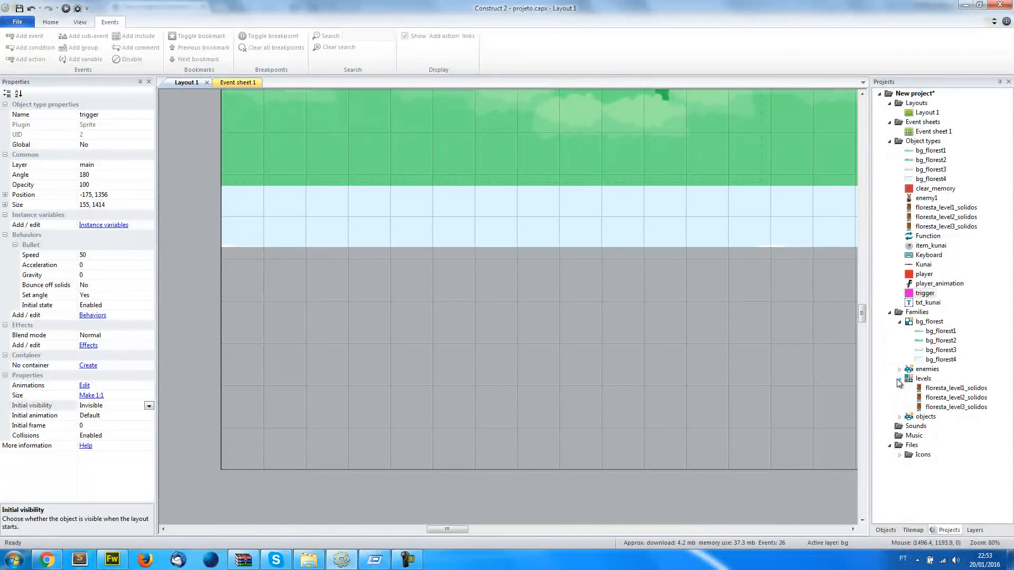
pyautogui.scroll(3, 423, 311)
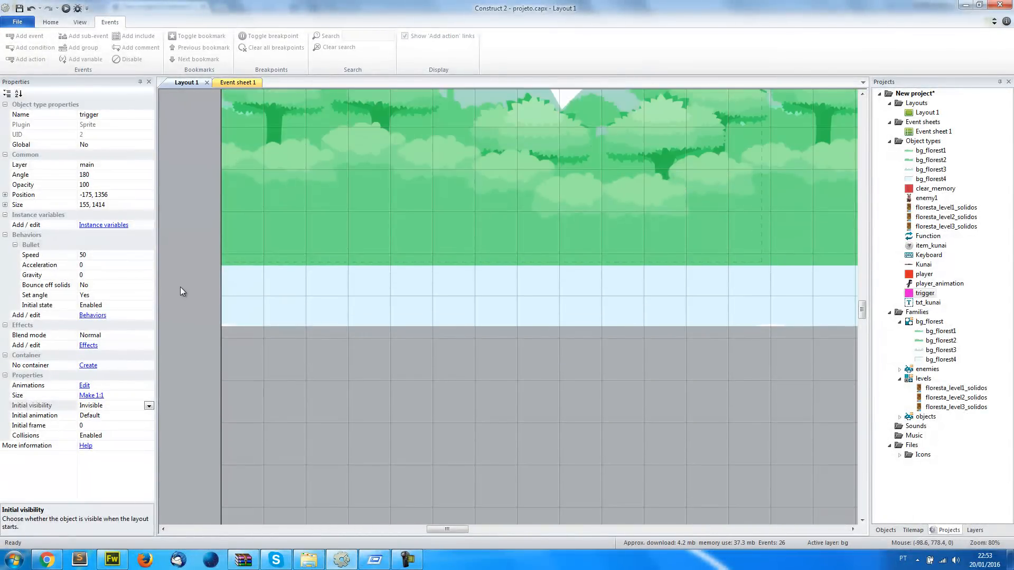
pyautogui.click(179, 287)
pyautogui.scroll(5, 179, 287)
pyautogui.keyDown('ctrl'); pyautogui.scroll(-8, 245, 288); pyautogui.keyUp('ctrl')
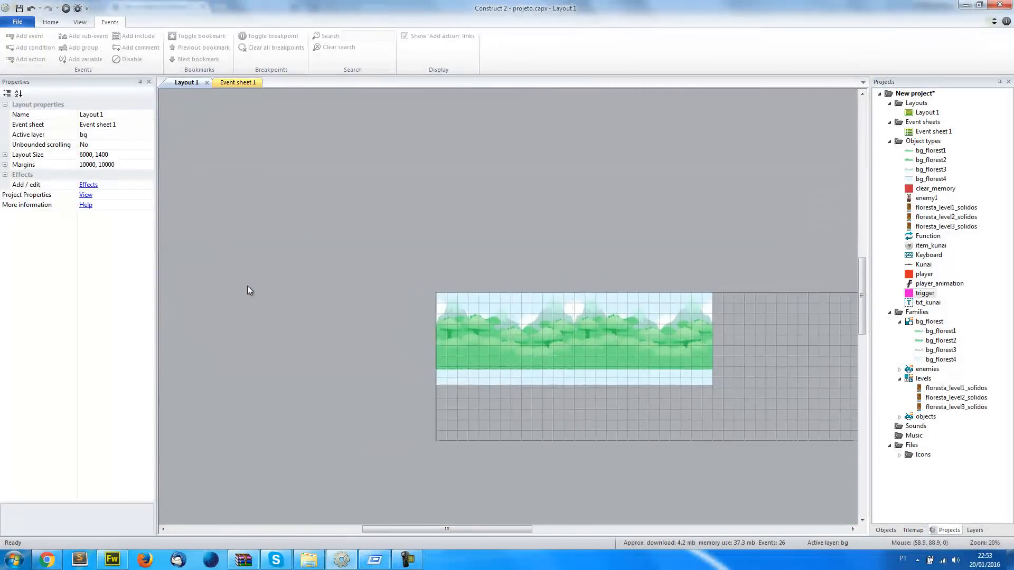
pyautogui.keyDown('ctrl'); pyautogui.scroll(4, 453, 363); pyautogui.keyUp('ctrl')
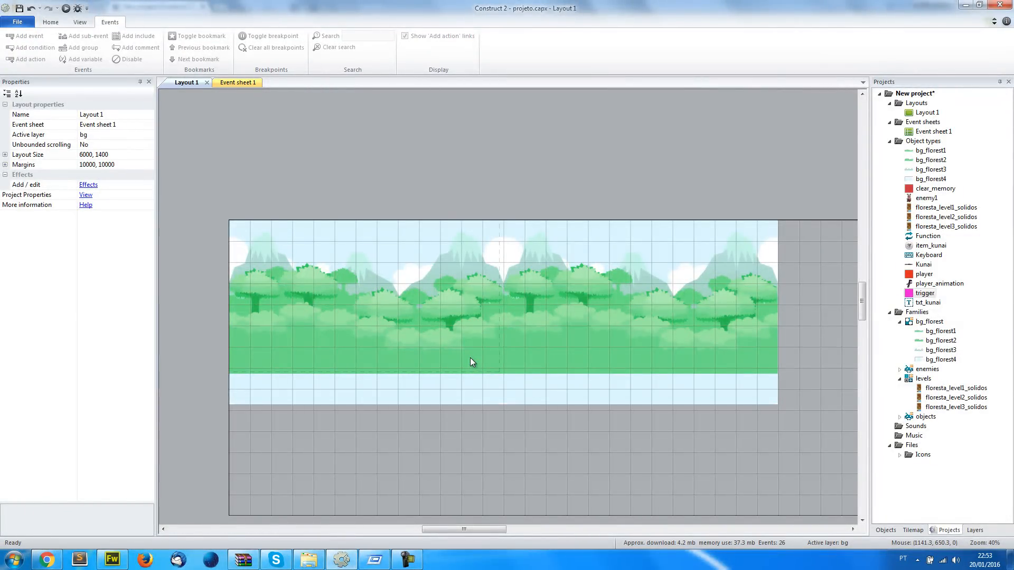
pyautogui.click(408, 560)
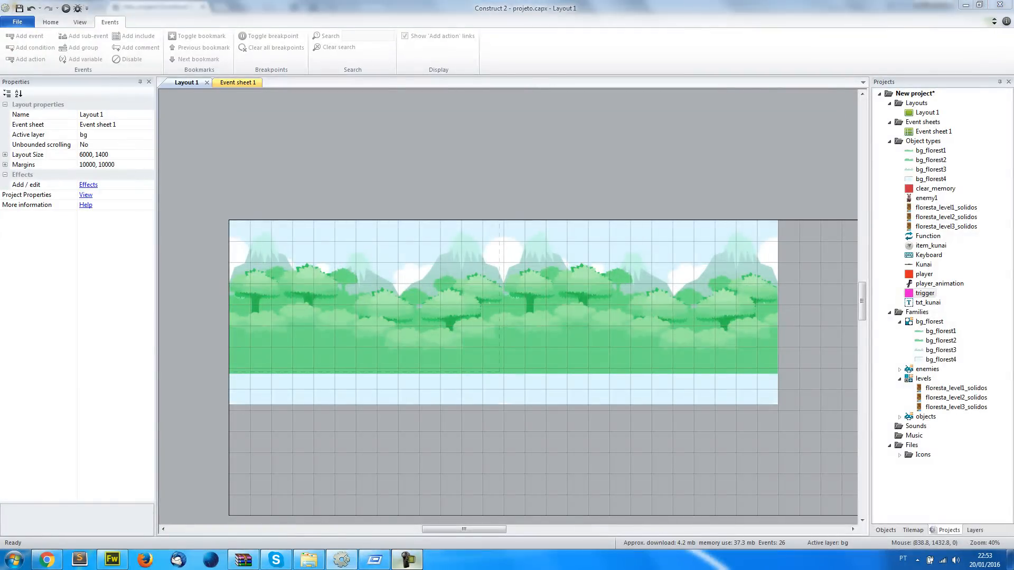